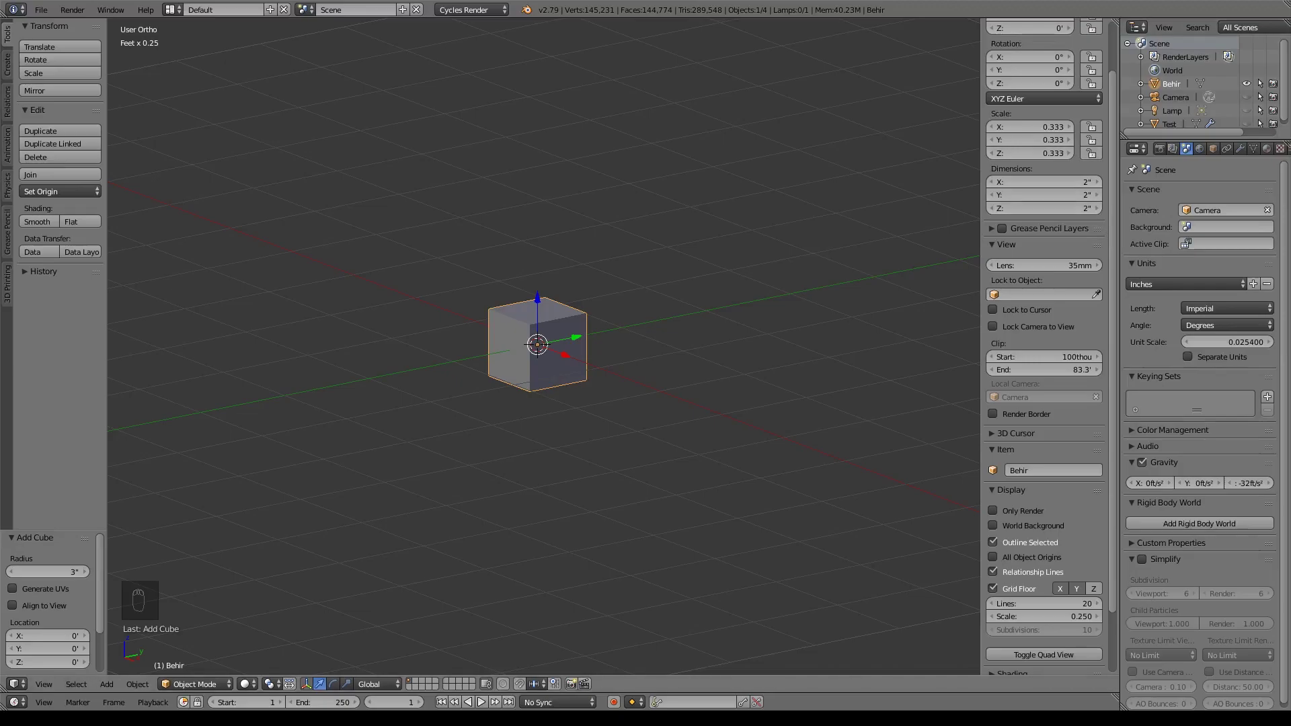
- Apply the Inches unit preset and scale the cube down uniformly to about 0.24 inch per side
click(1183, 284)
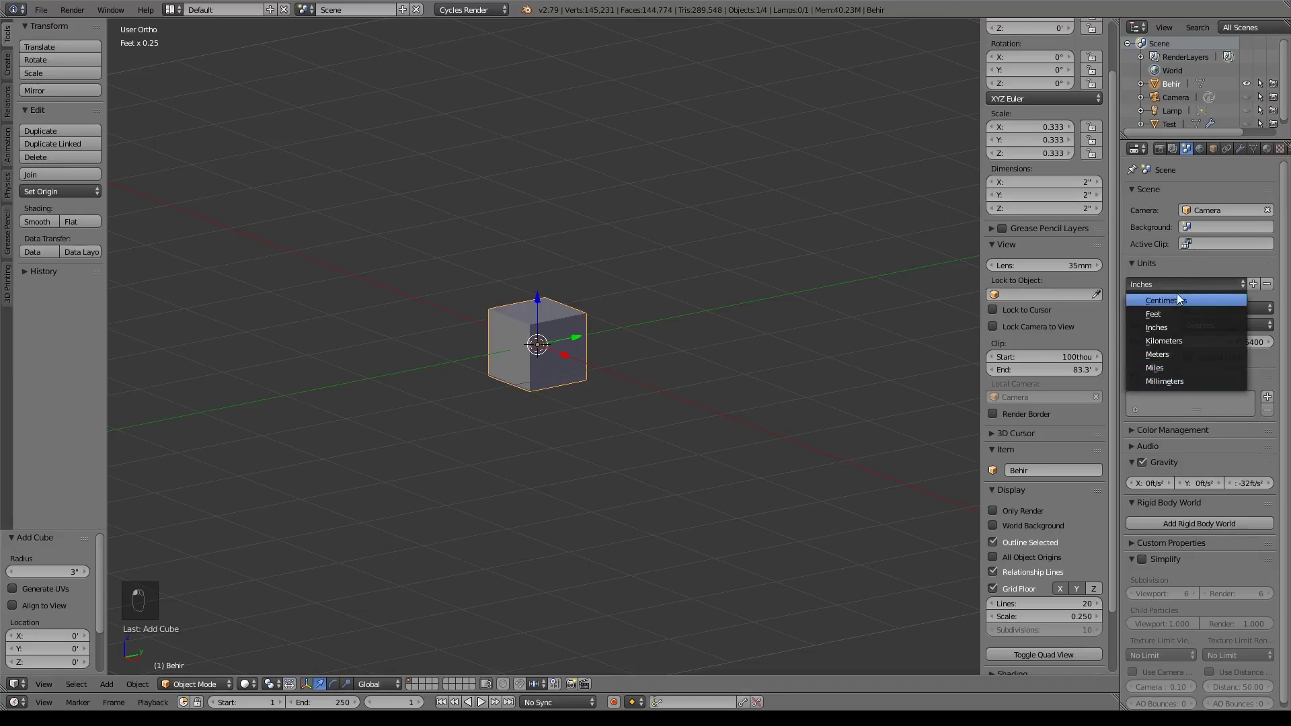
click(1170, 329)
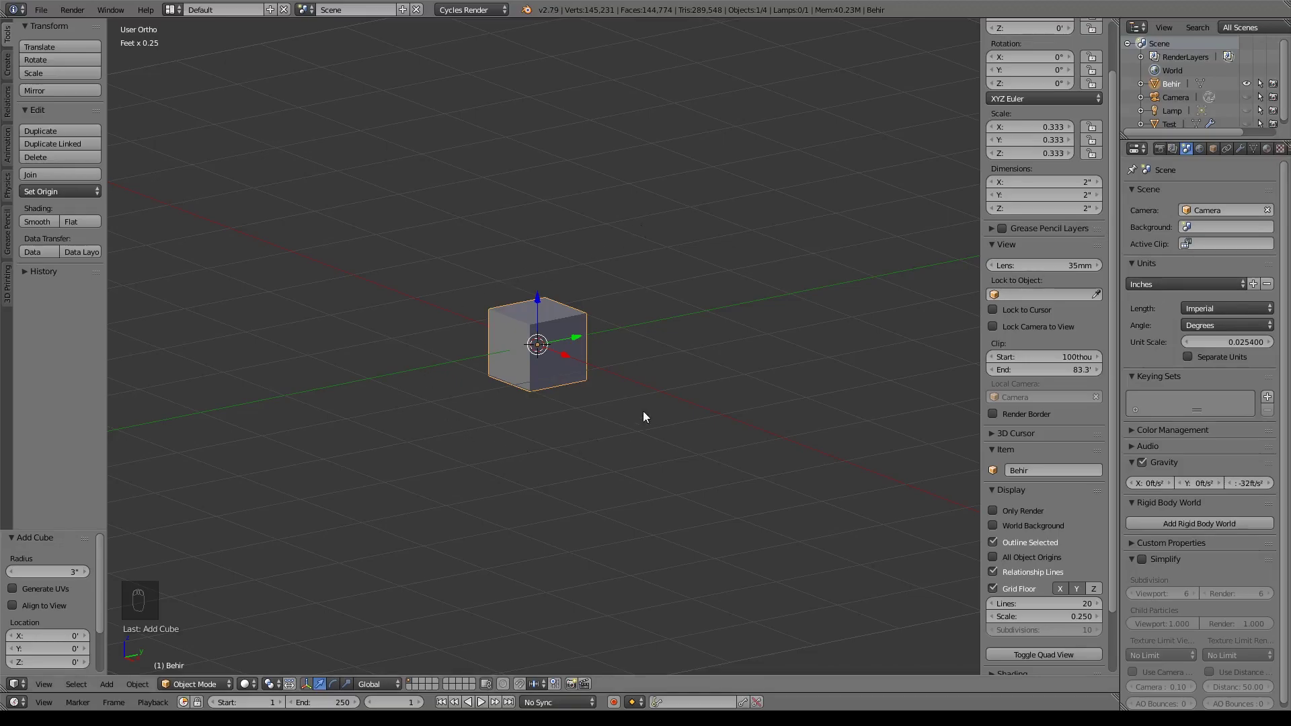
key(s)
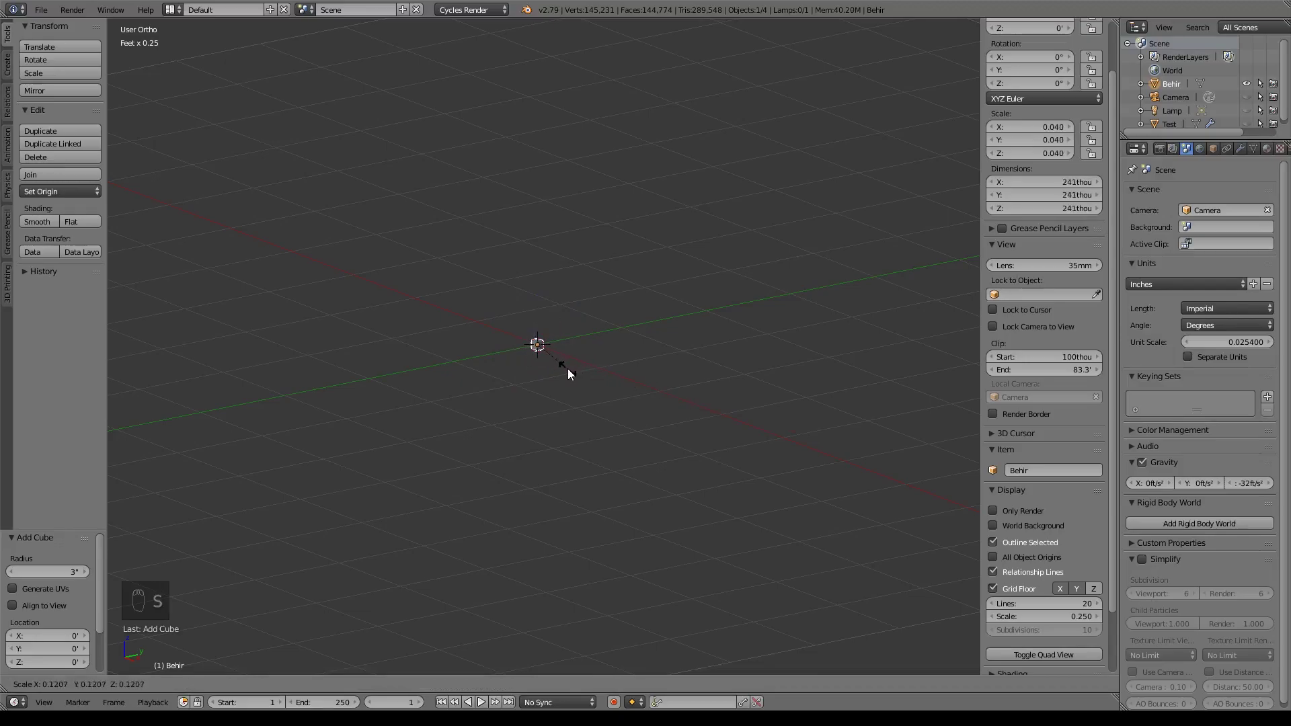
click(567, 369)
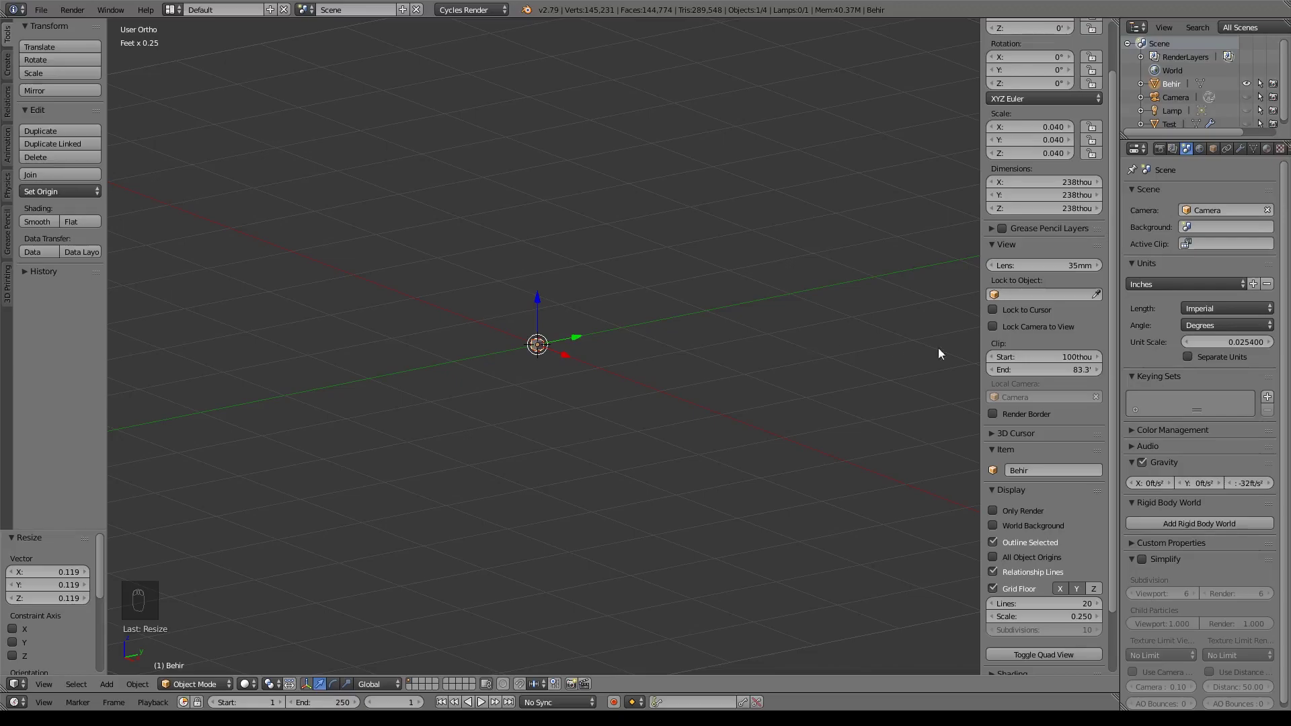
- Enable background images and load Behir.jpg from the Desktop folder as a new background image
scroll(1058, 429, down, 4)
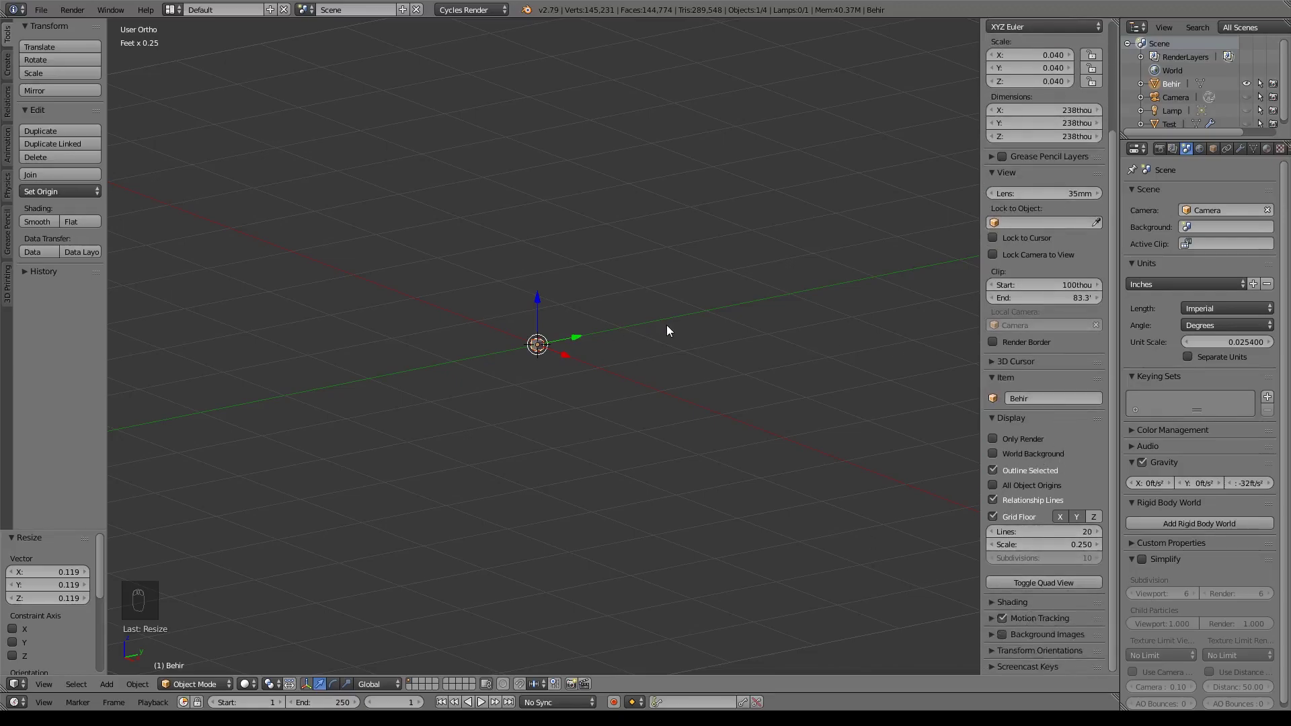
click(991, 635)
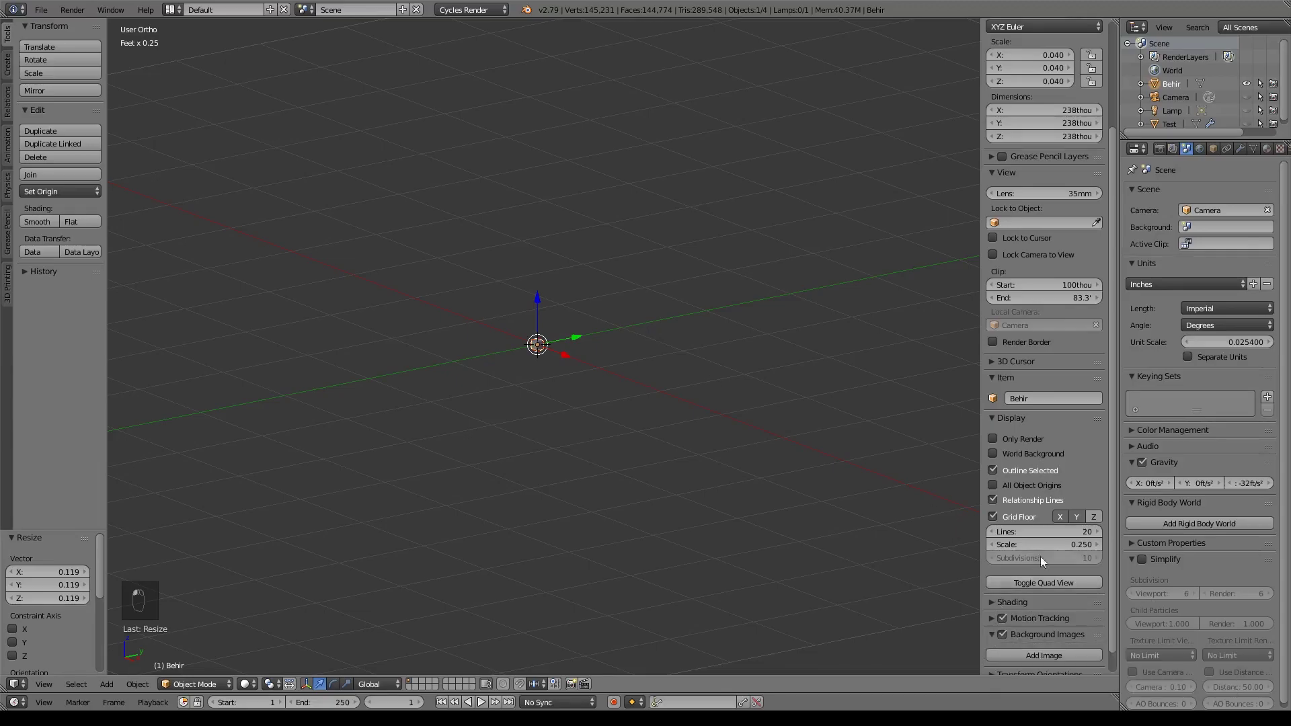
scroll(1039, 555, down, 1)
click(1057, 632)
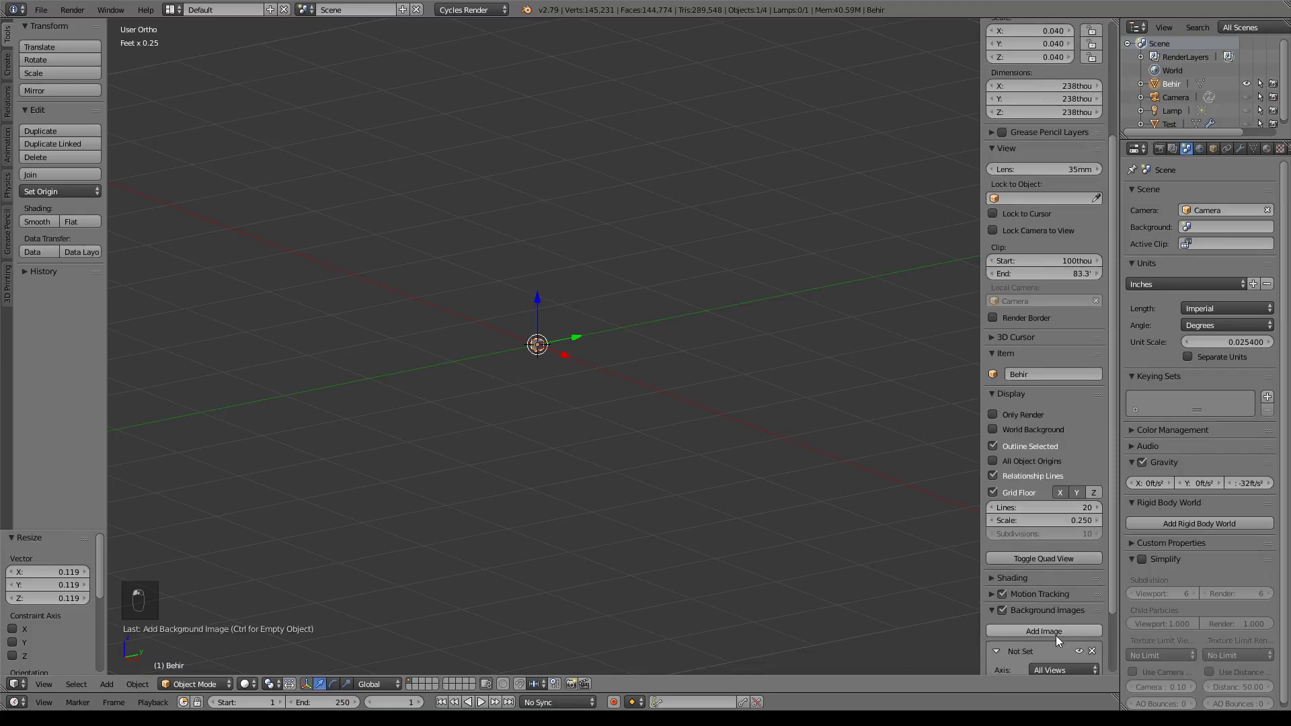
scroll(1059, 608, down, 3)
click(1048, 628)
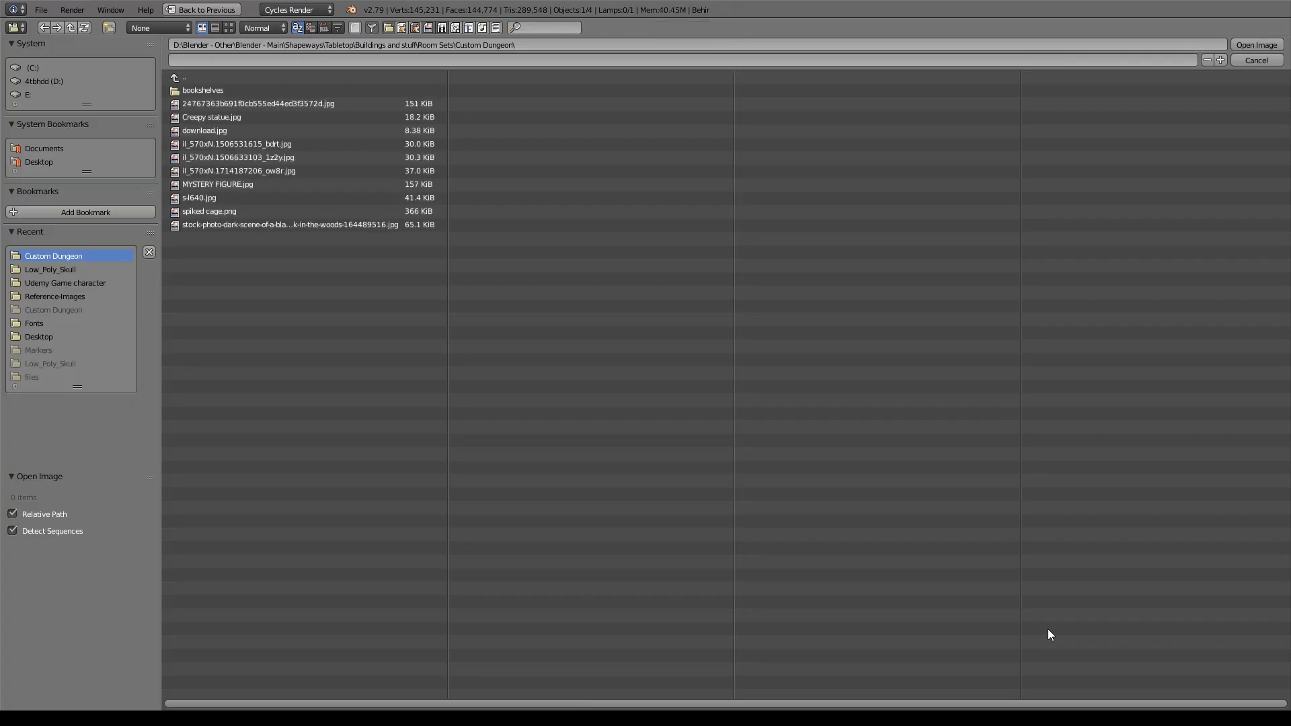
click(39, 161)
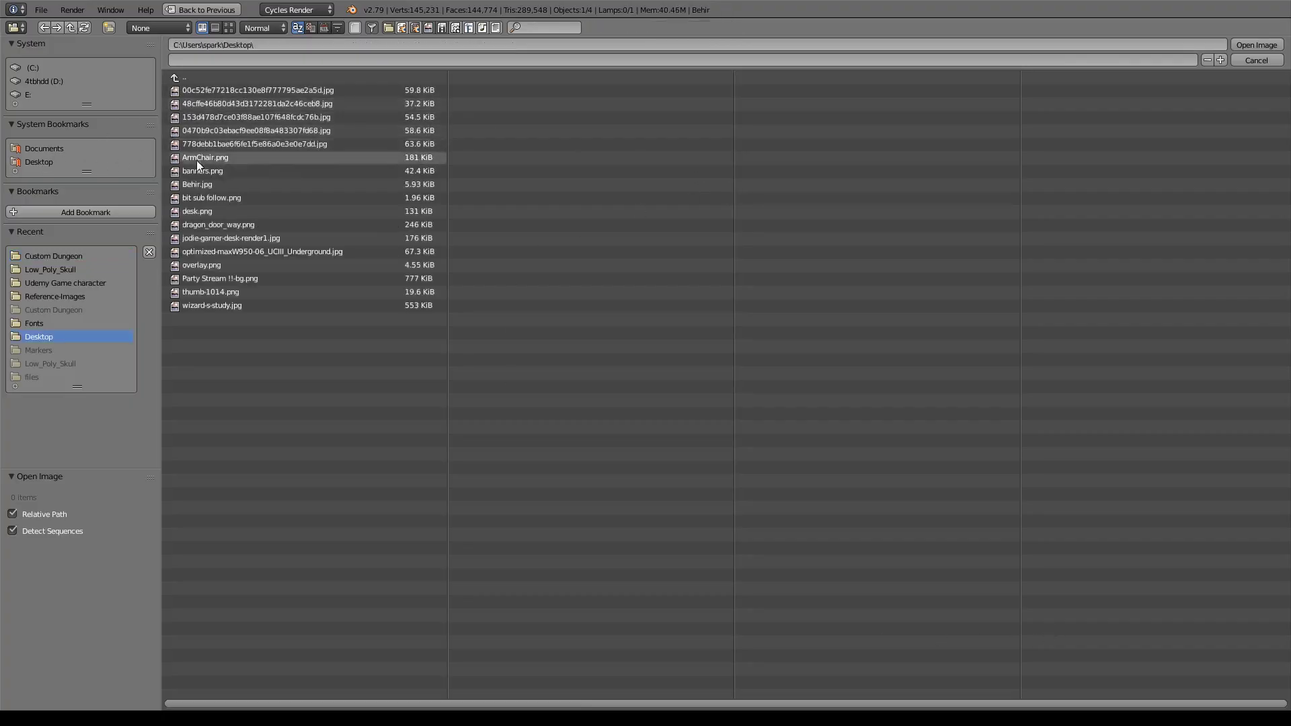
double_click(208, 184)
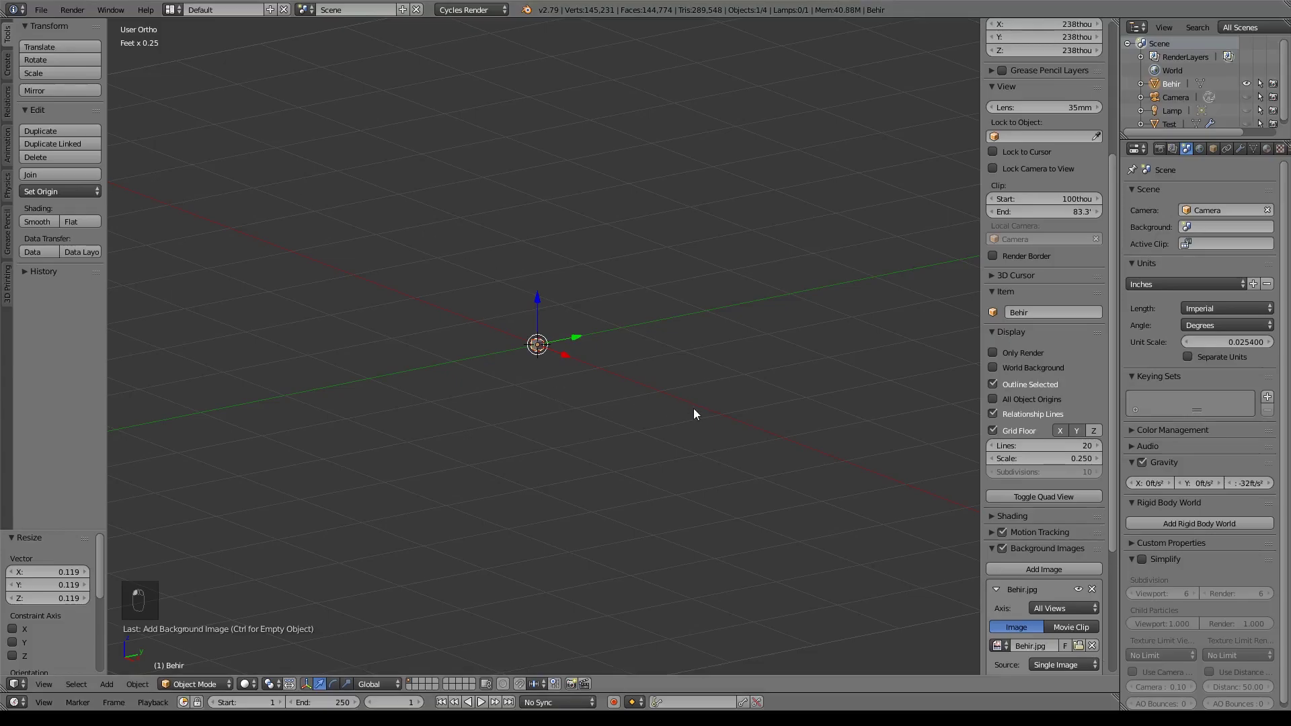
- In front view, set the background image's size to 8 inches and its X offset to -10, then collapse its settings
key(KP_1)
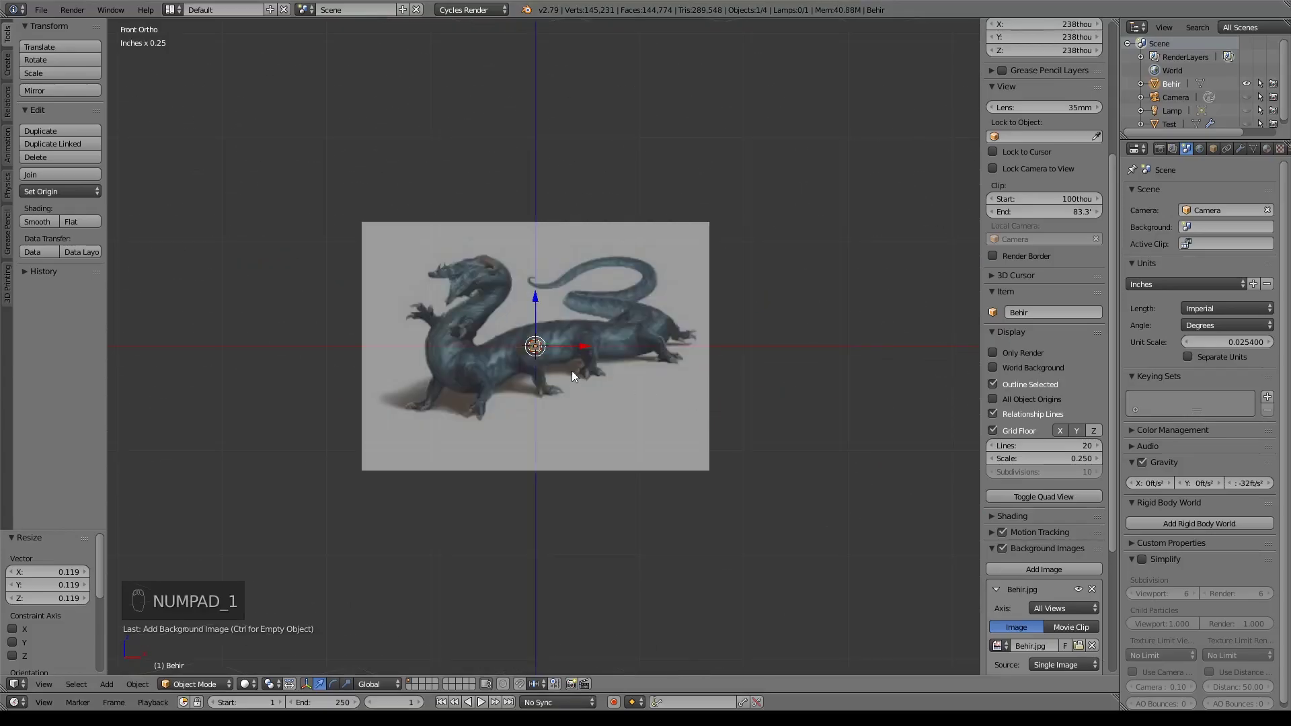
scroll(592, 363, up, 1)
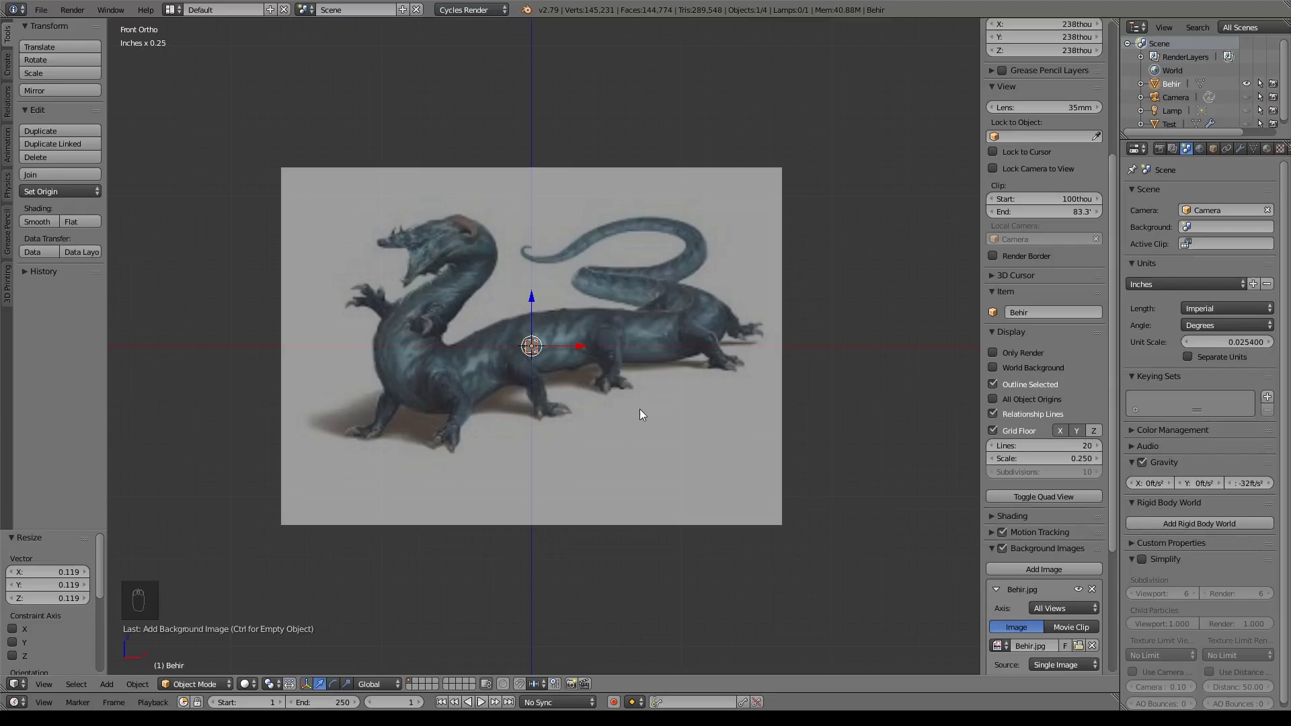
scroll(1059, 496, down, 6)
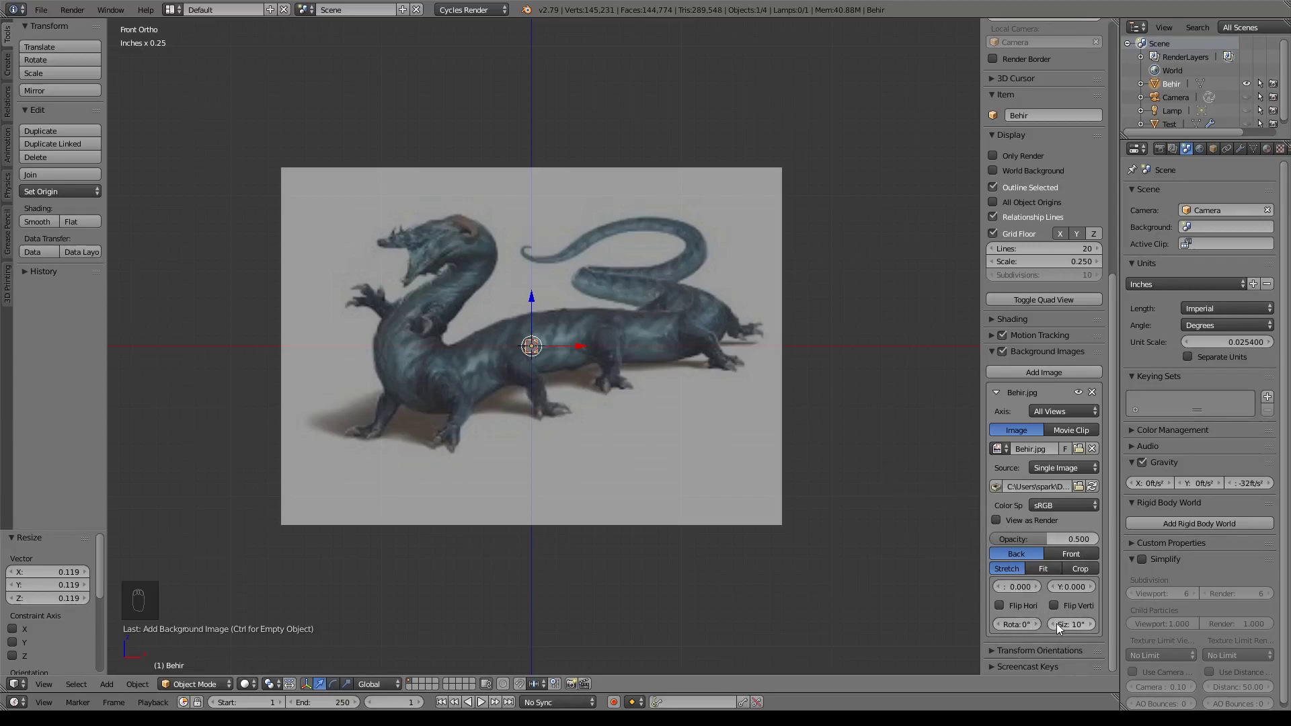
drag(1056, 624, 1053, 624)
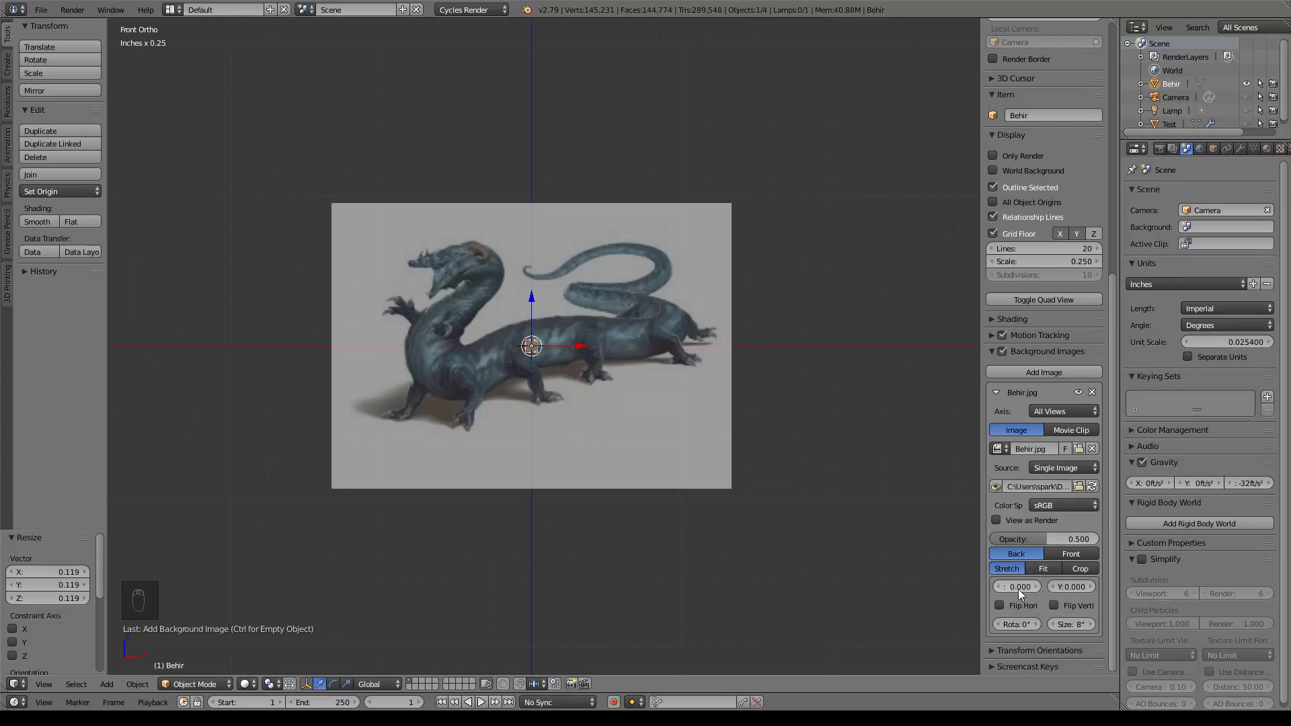
drag(1016, 586, 839, 542)
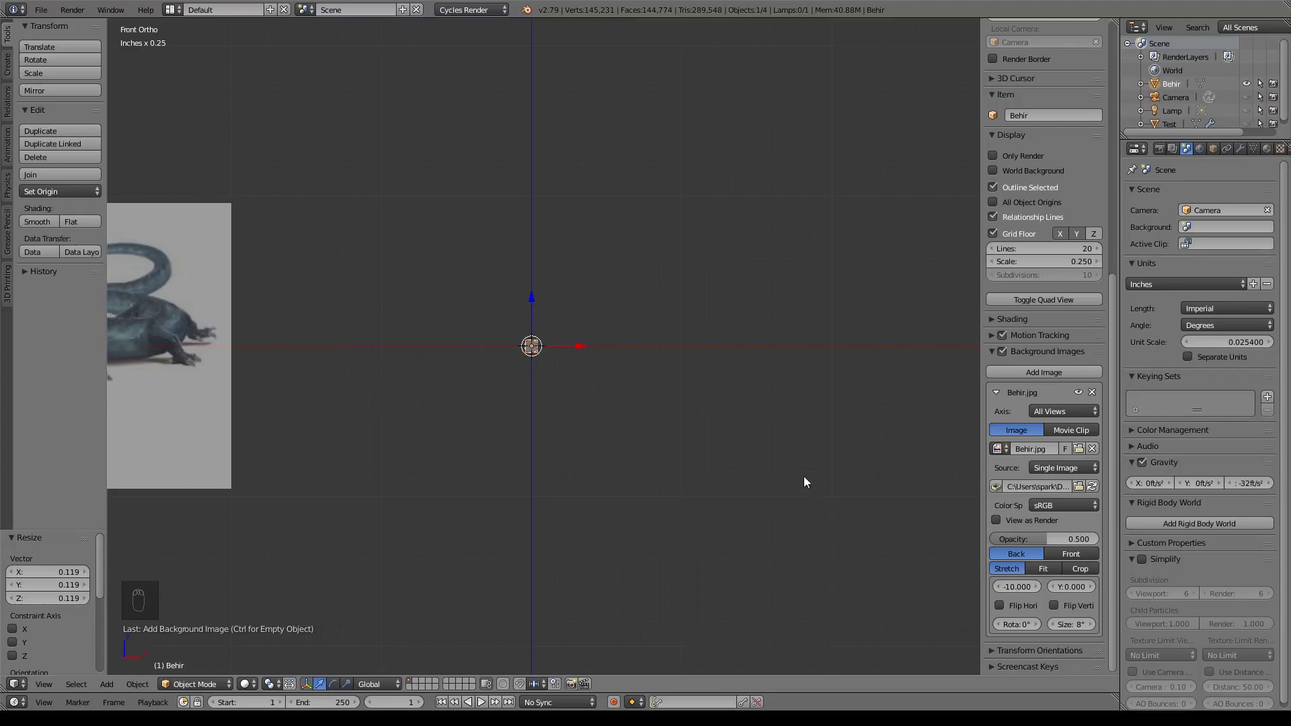
key(KP_3)
key(KP_1)
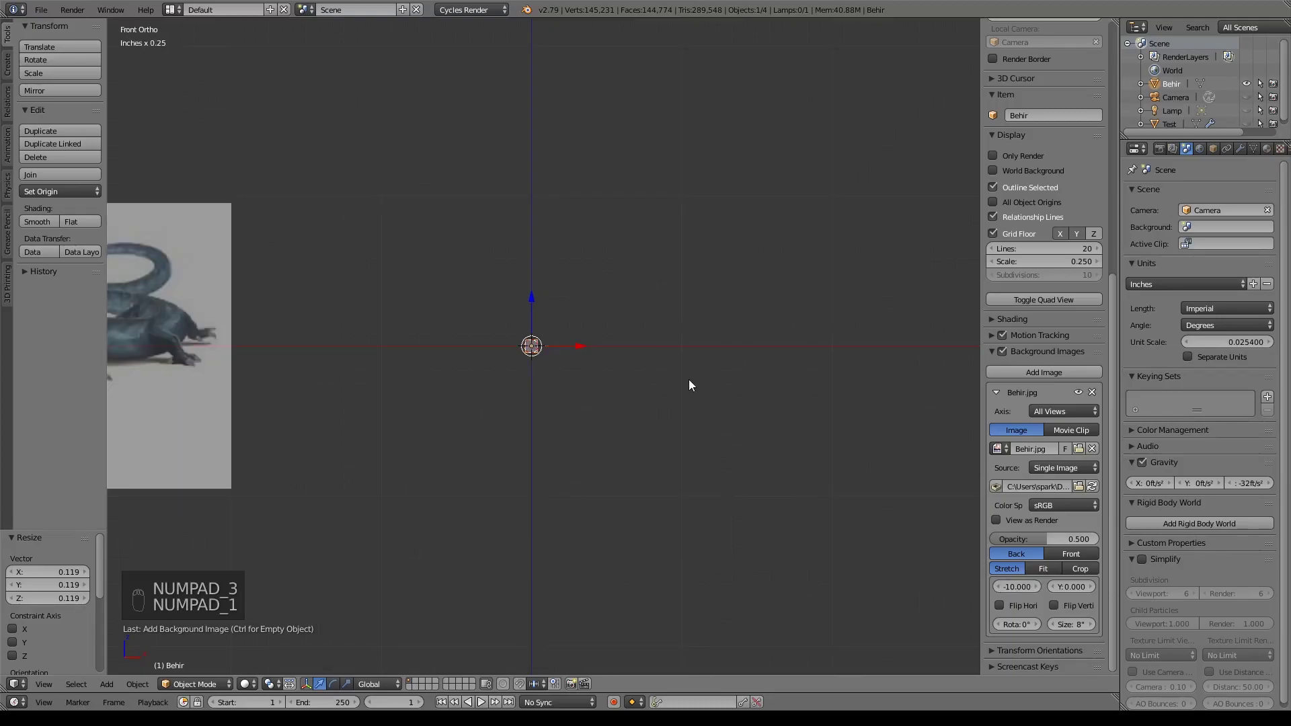
click(990, 353)
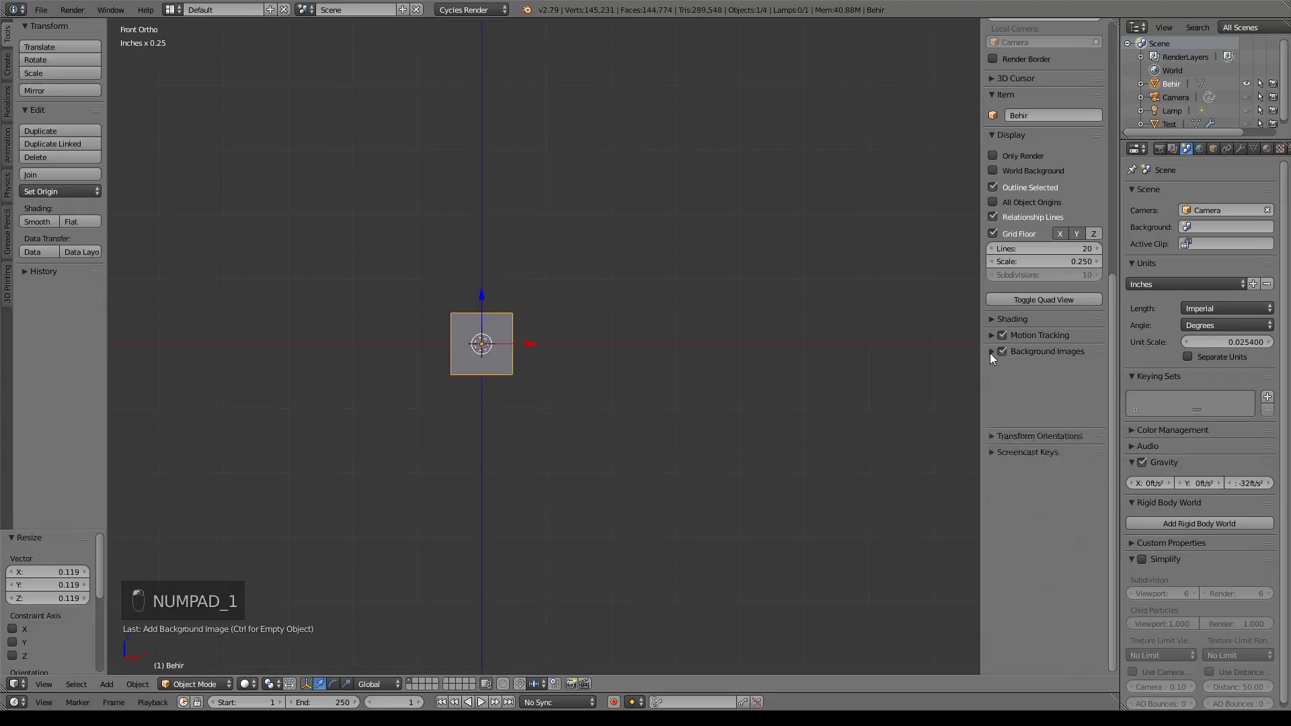
- Enter edit mode and add one centred vertical loop cut around the cube
shift+middle_drag(628, 330, 765, 347)
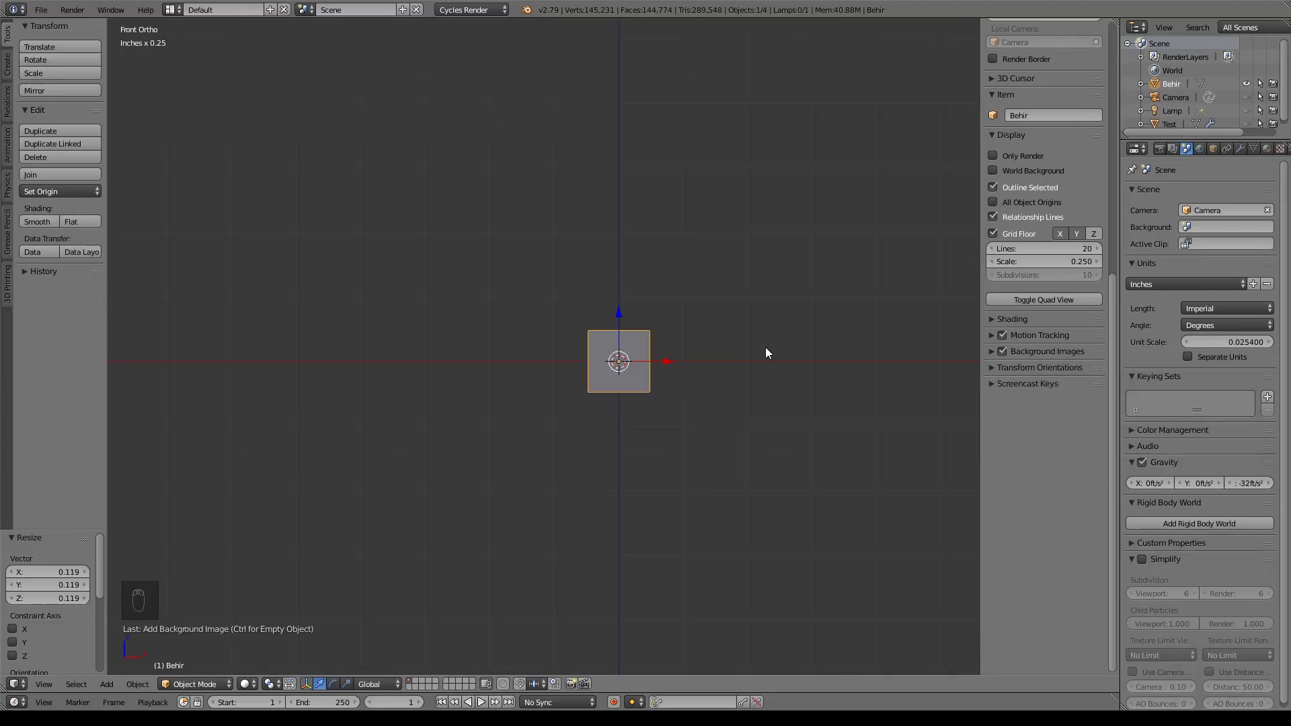
key(Tab)
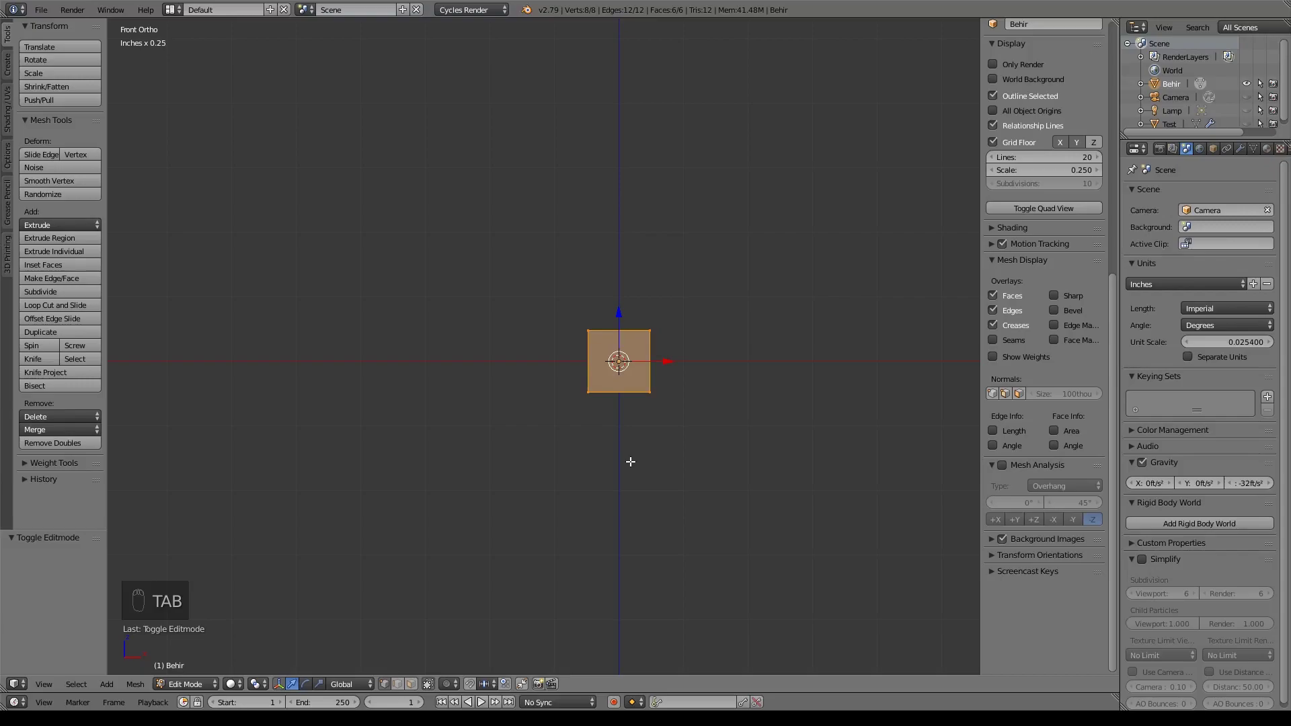
key(ctrl+r)
click(626, 337)
right_click(626, 337)
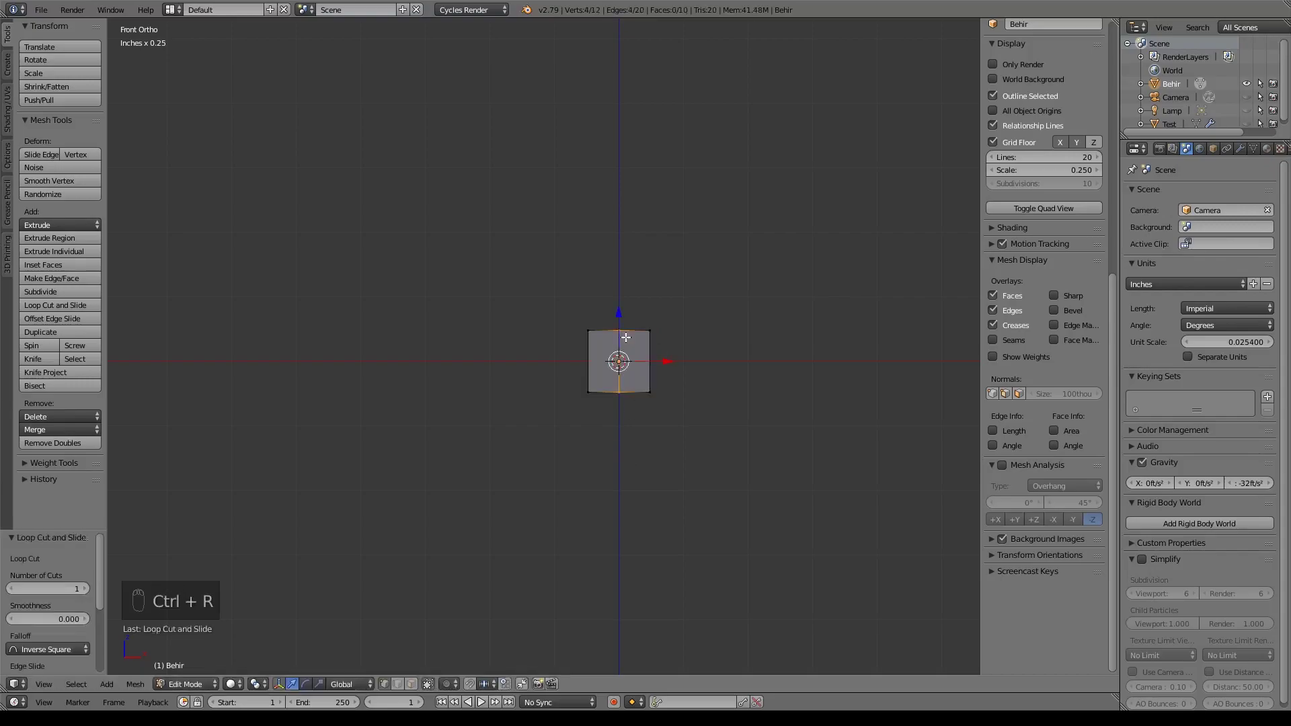
key(KP_Decimal)
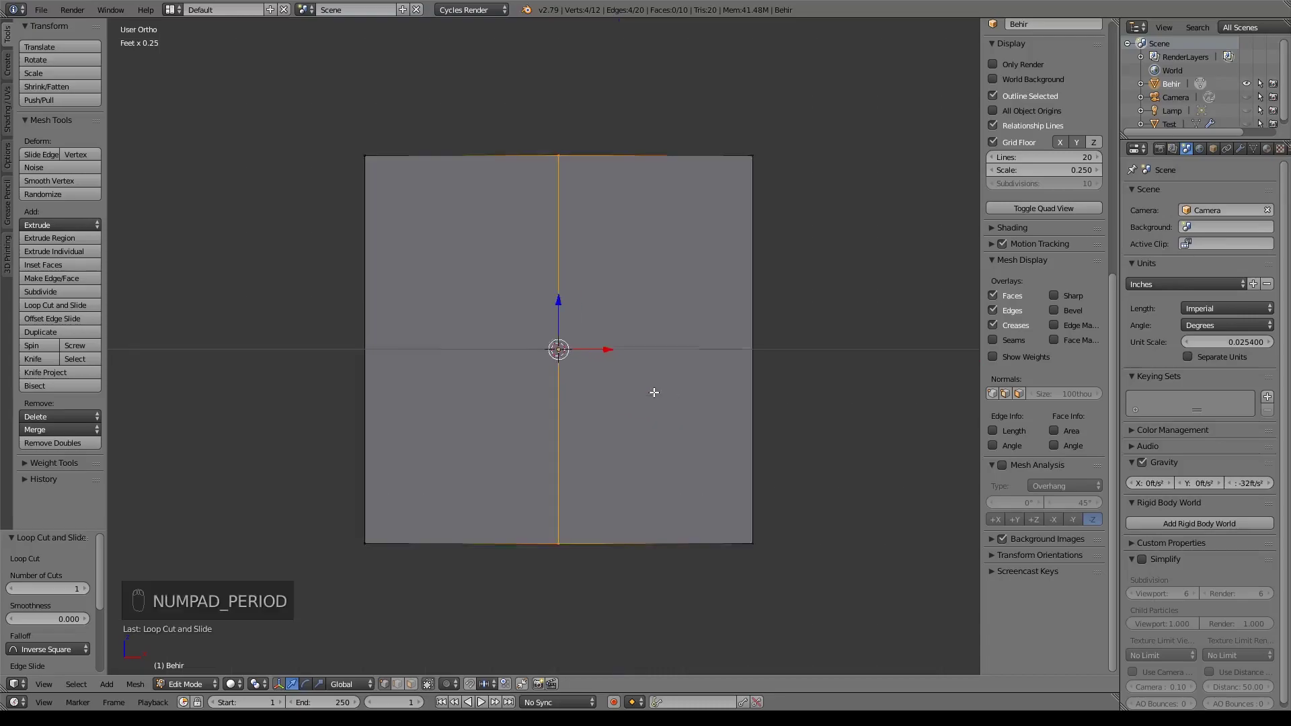
- In wireframe display, delete the vertices on the cube's negative X side so only the positive X half remains
scroll(654, 392, down, 2)
key(a)
key(a)
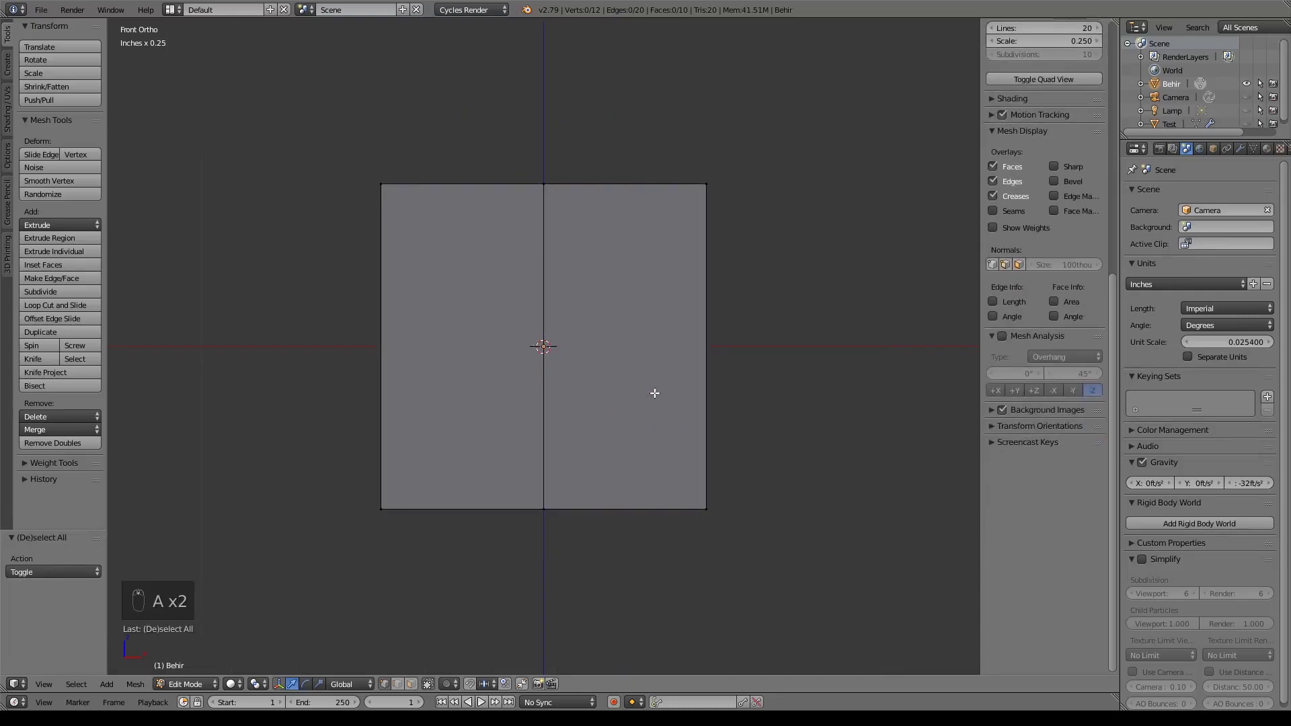
key(z)
key(b)
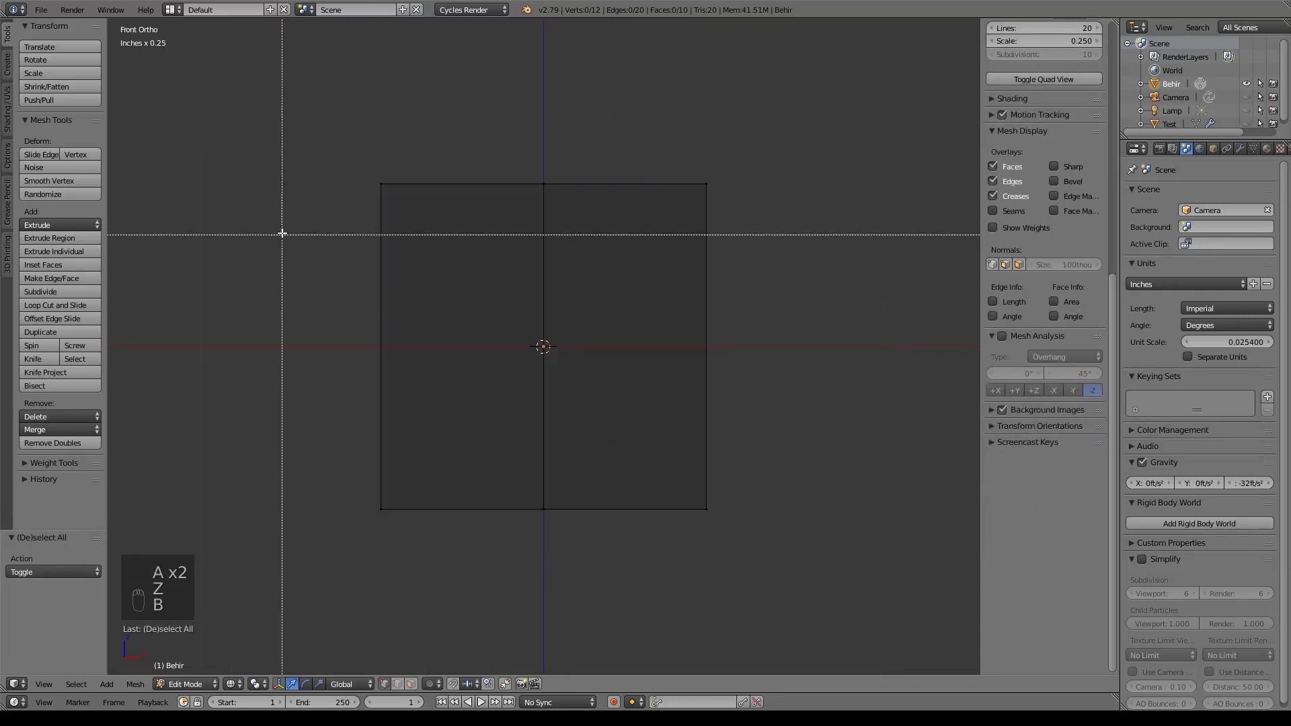
drag(310, 157, 429, 553)
key(x)
click(403, 526)
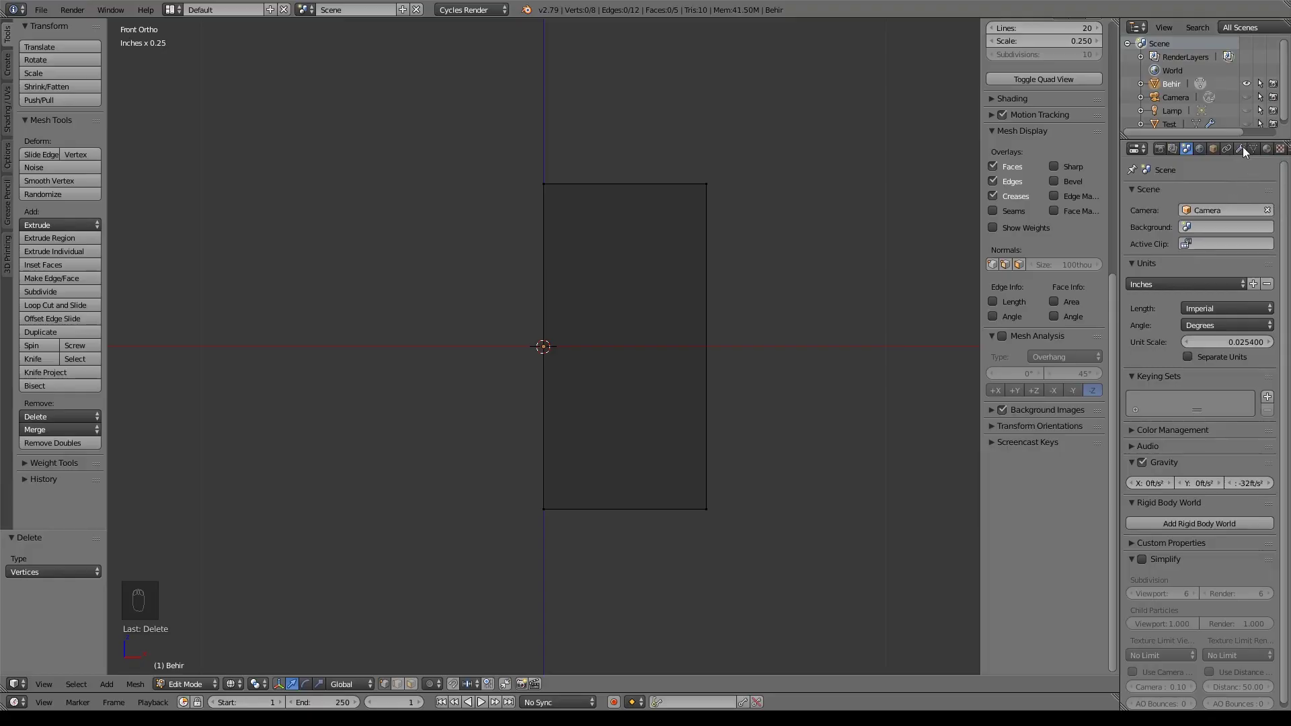
- Add a Mirror modifier on X with clipping enabled and a Subdivision Surface modifier with view level 3
click(1242, 148)
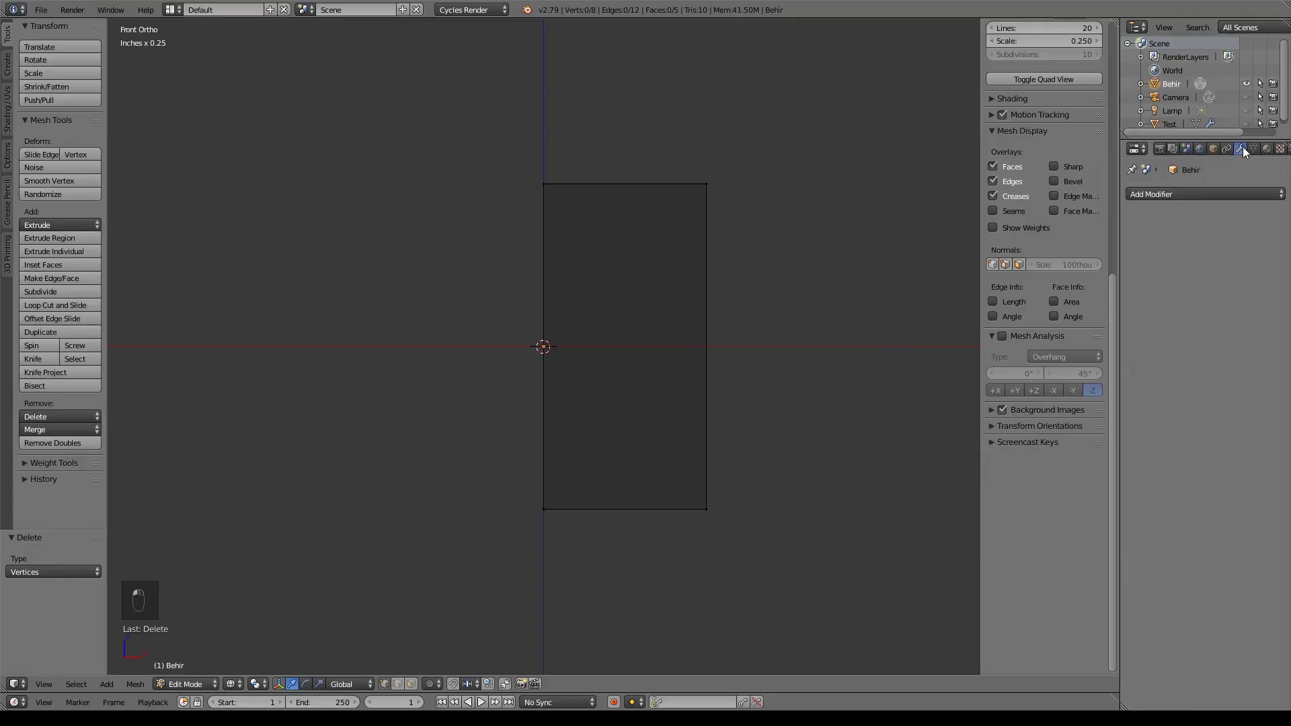
click(1179, 194)
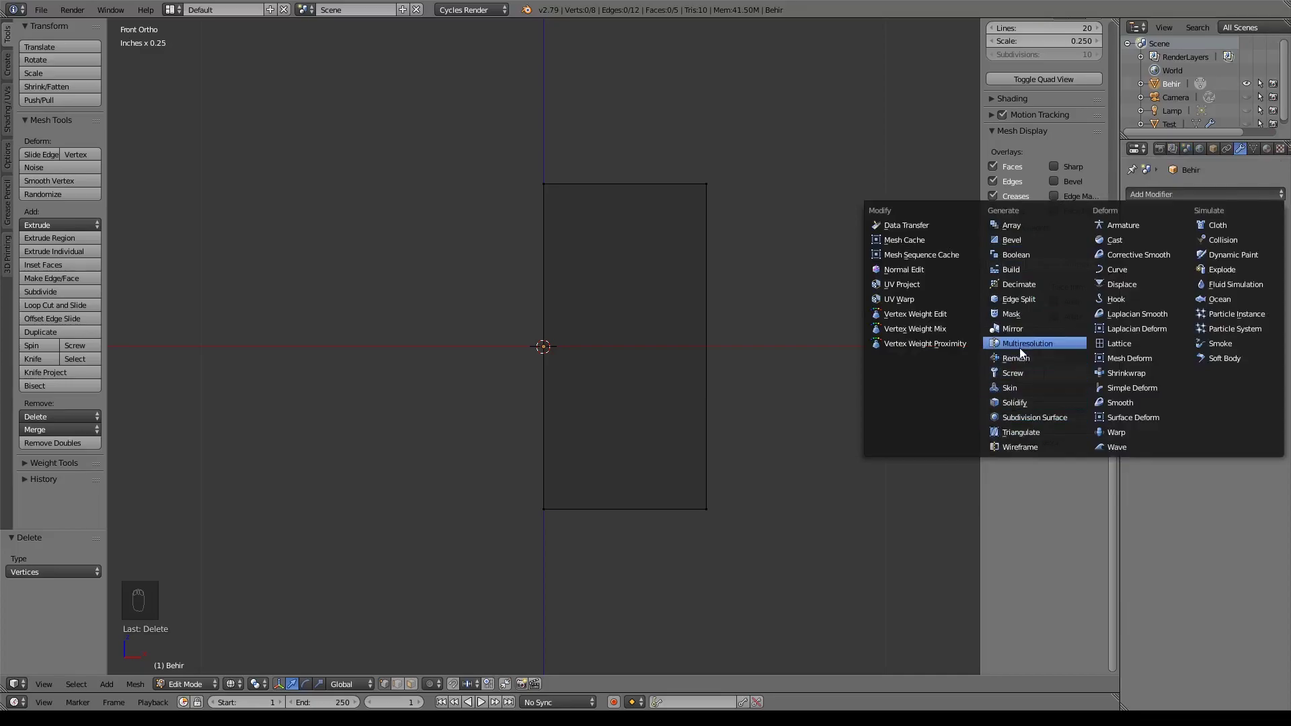
click(1022, 331)
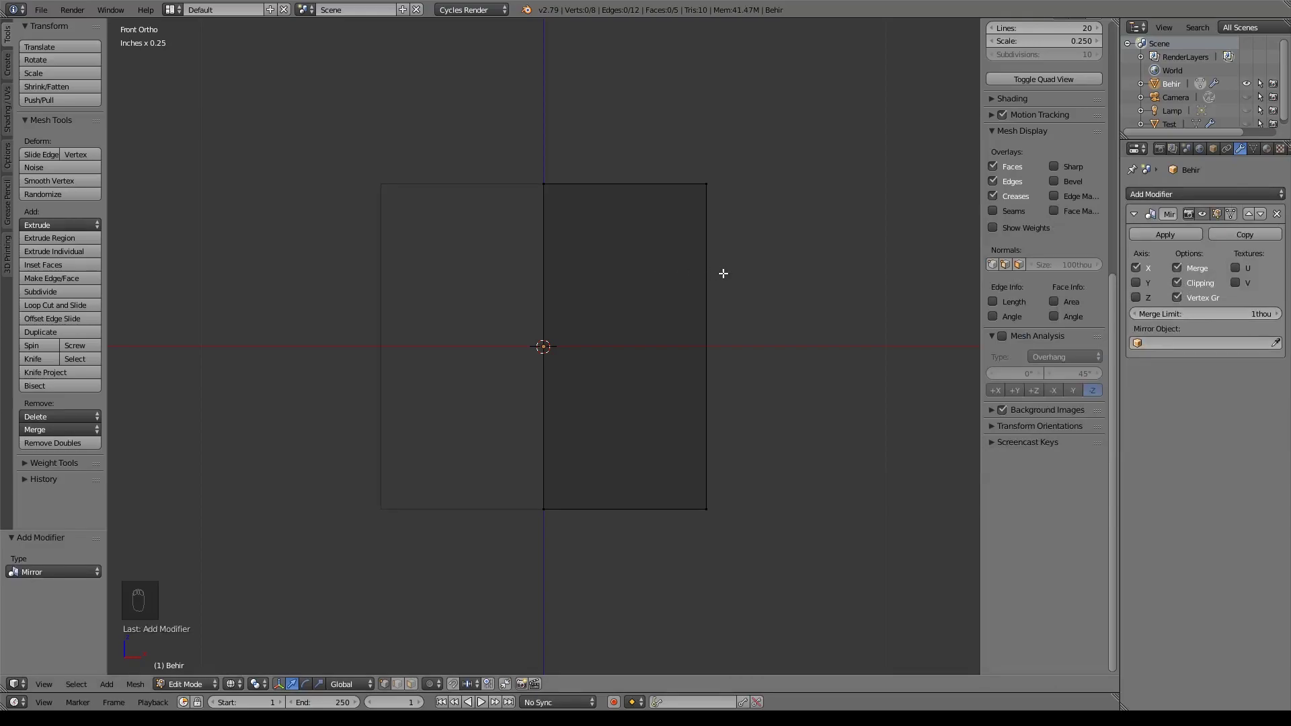
click(1178, 194)
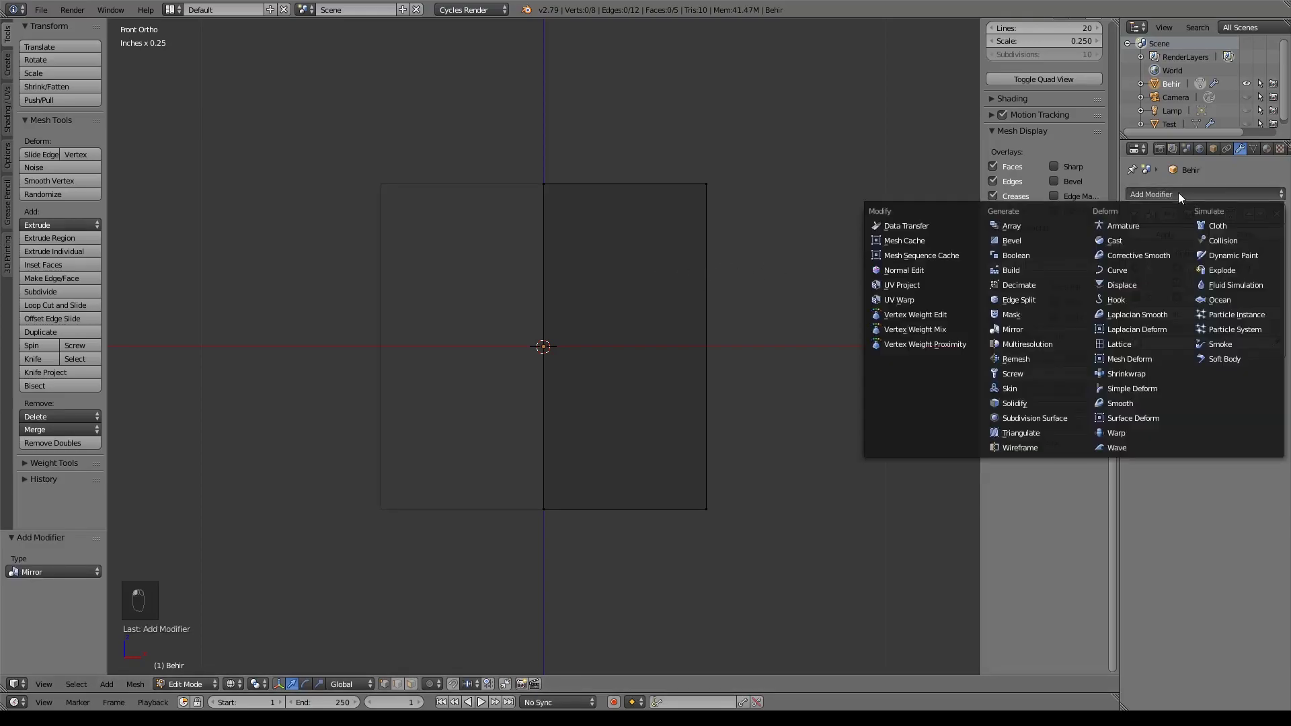
click(1027, 419)
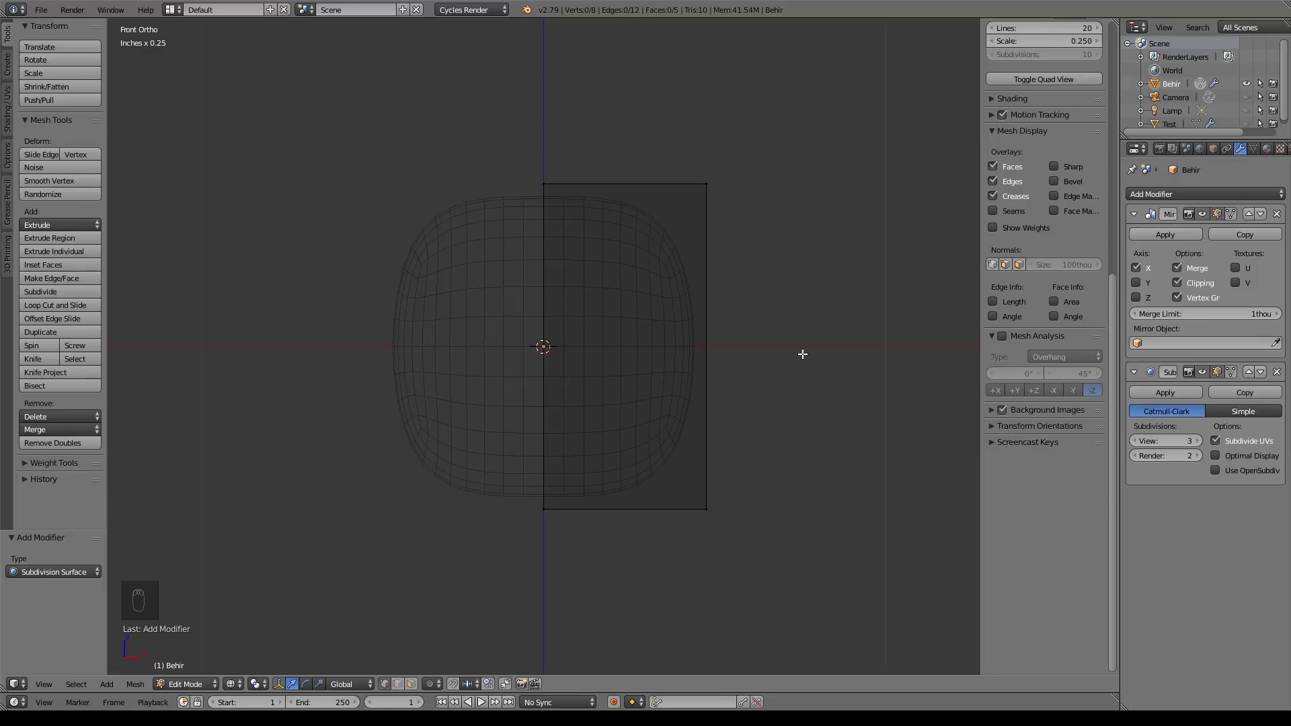
- Return to object mode and examine the creature's body in the Behir reference image up close
scroll(544, 346, down, 10)
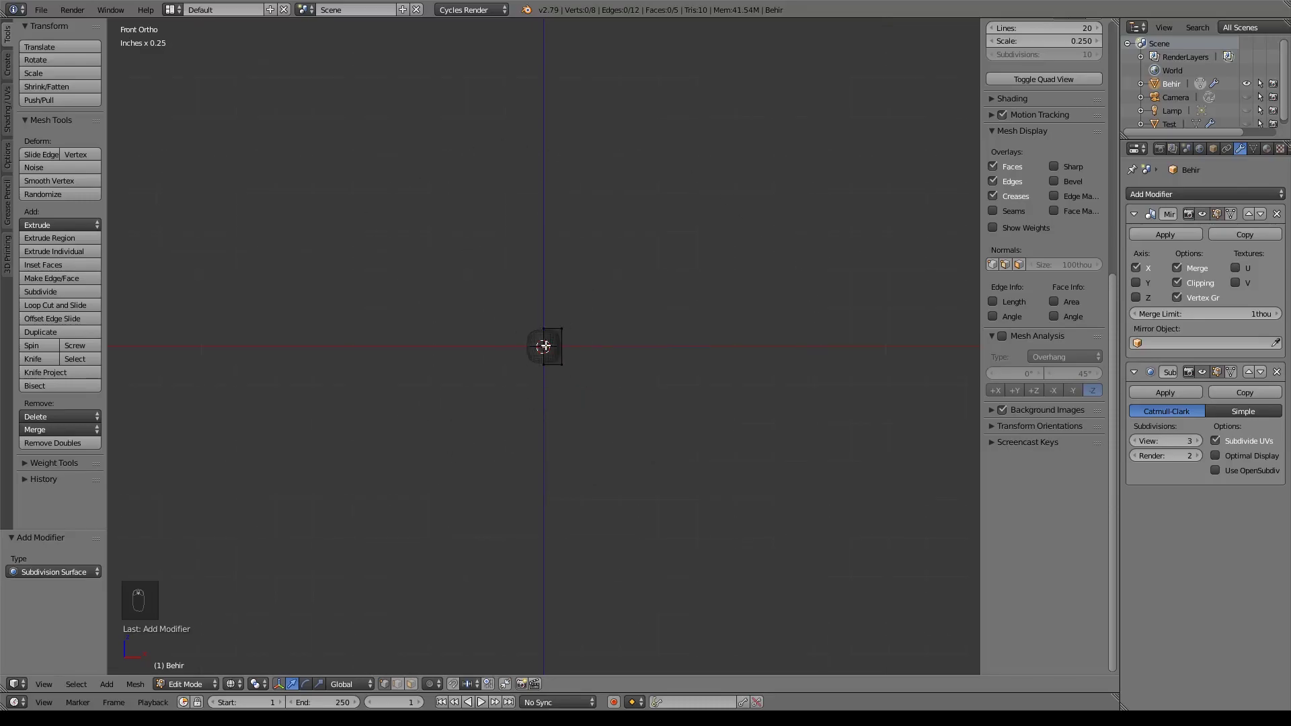
key(Tab)
scroll(536, 355, down, 8)
shift+middle_drag(433, 367, 619, 341)
scroll(620, 341, up, 9)
shift+middle_drag(529, 265, 649, 371)
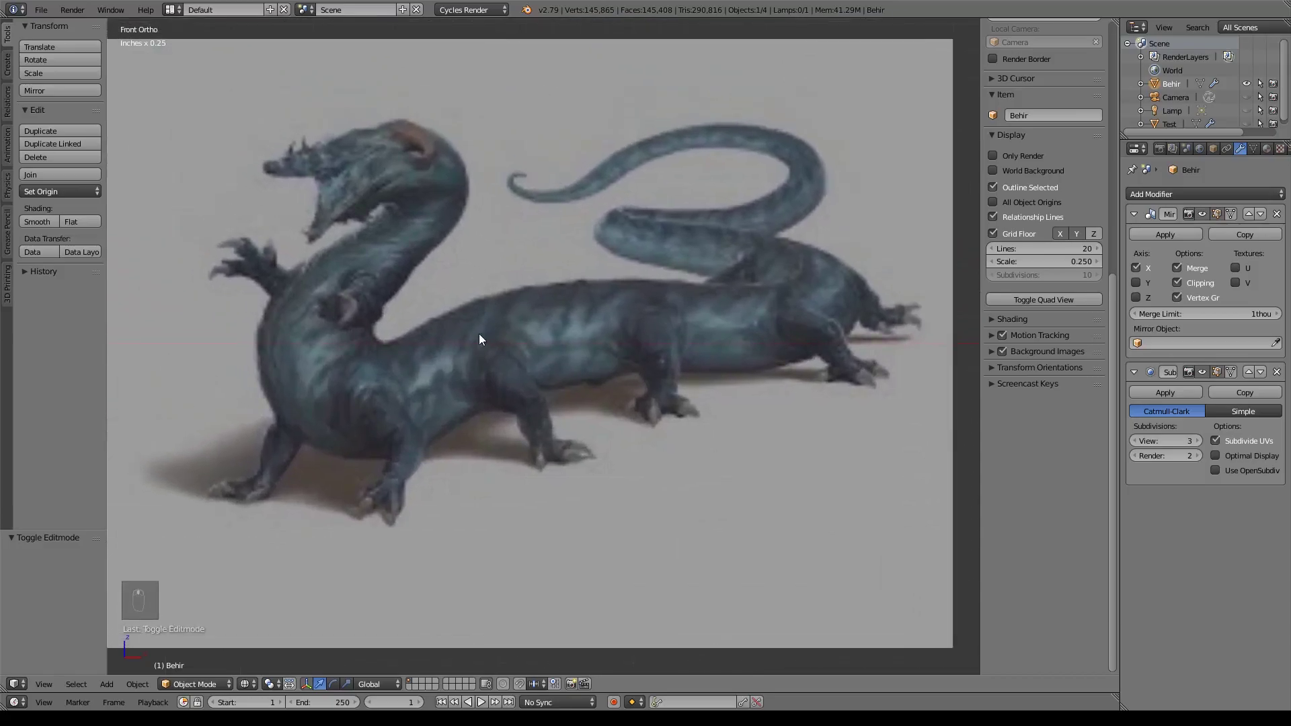
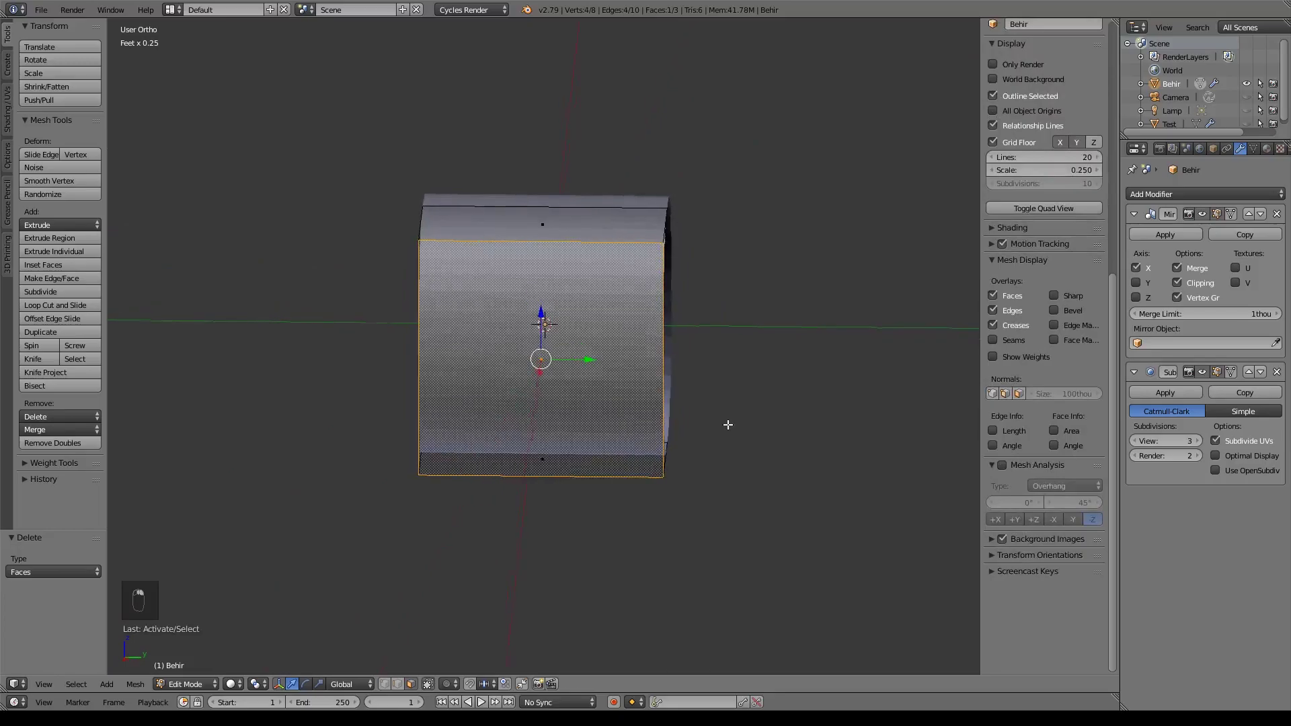
- Extrude the body's positive X side face in place and scale the new face to 0.899
key(e)
right_click(731, 426)
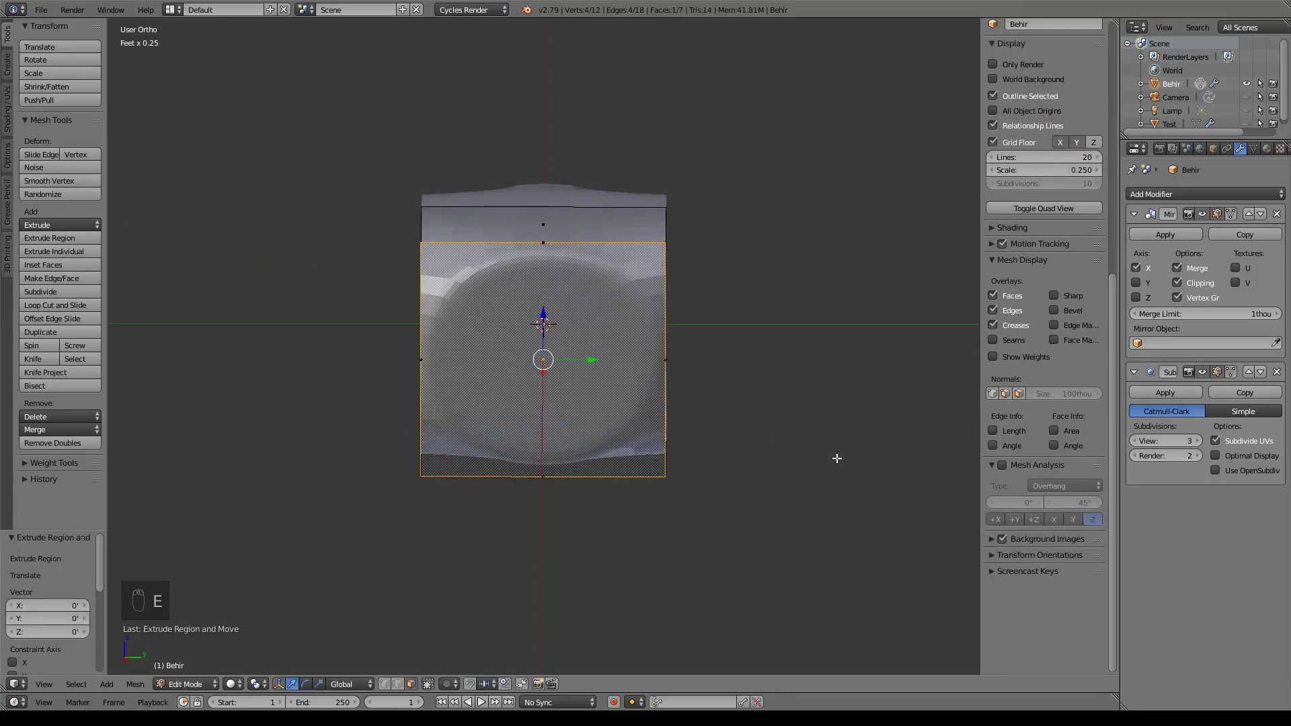
key(s)
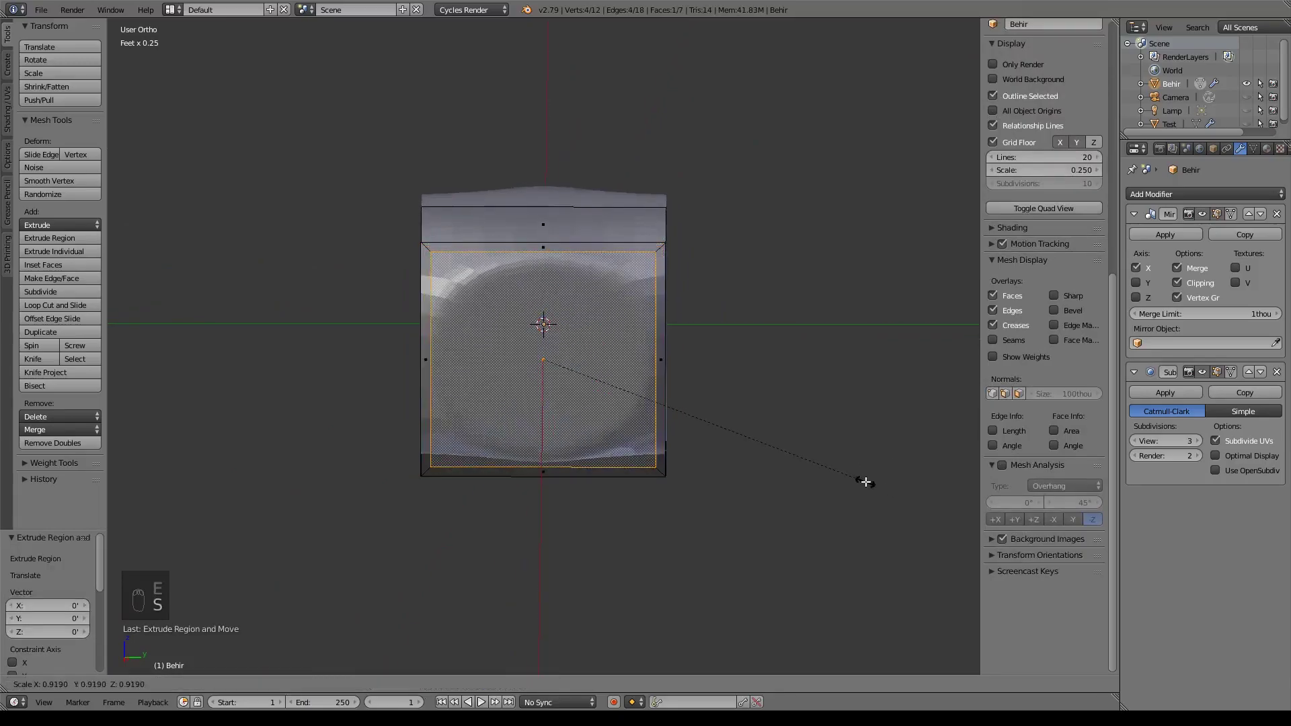
click(855, 477)
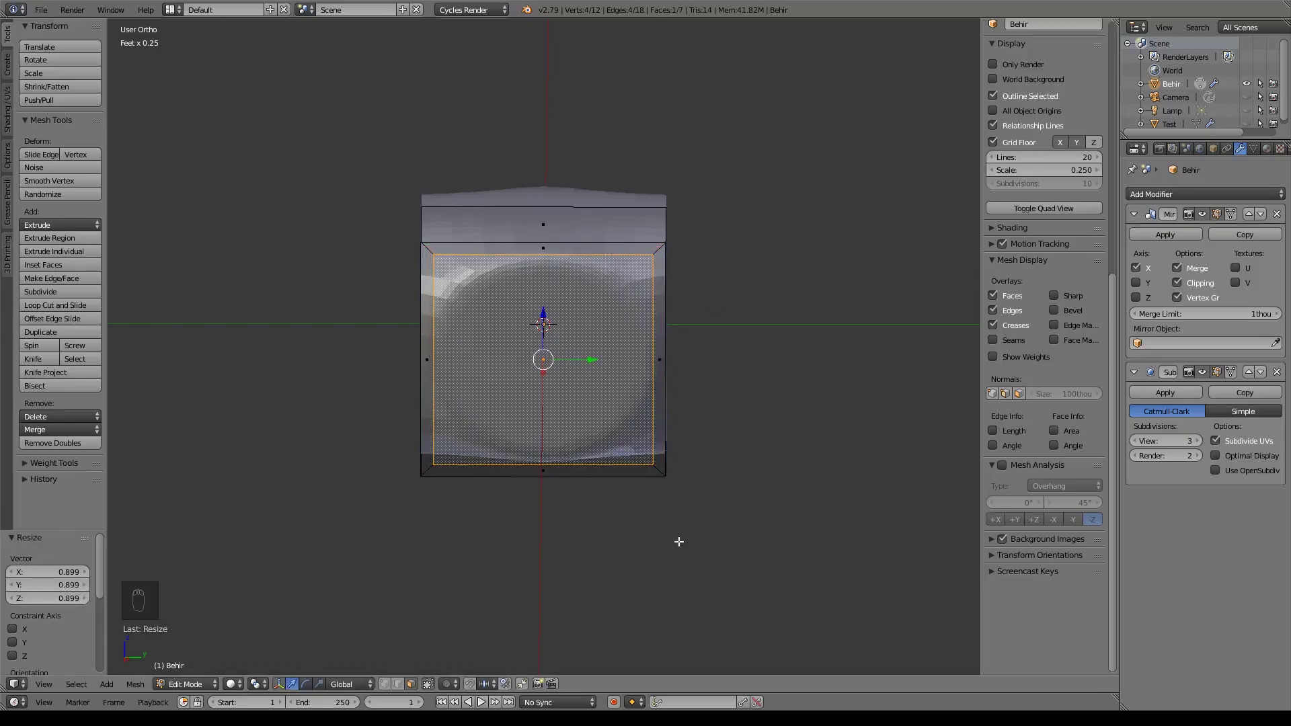
- Extrude the inset side face and move it 130 thou outward along X to form a side limb stub
key(KP_1)
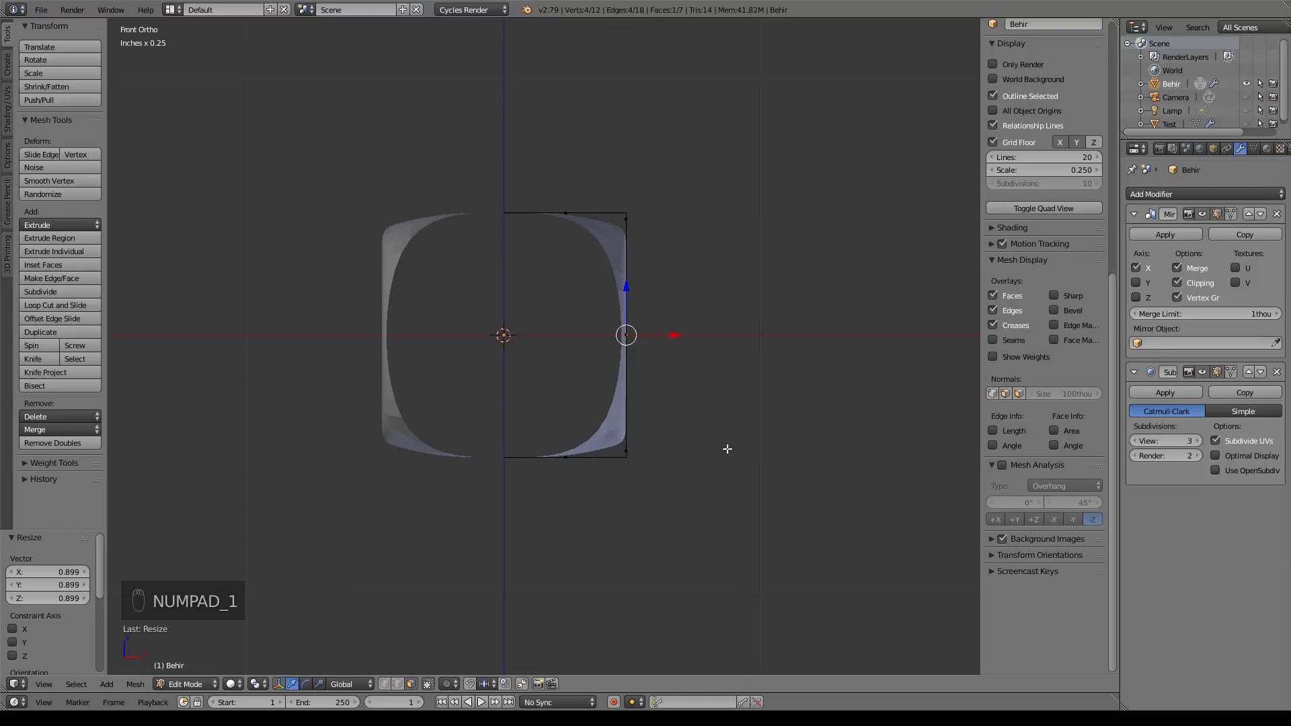
shift+middle_drag(749, 440, 533, 450)
key(e)
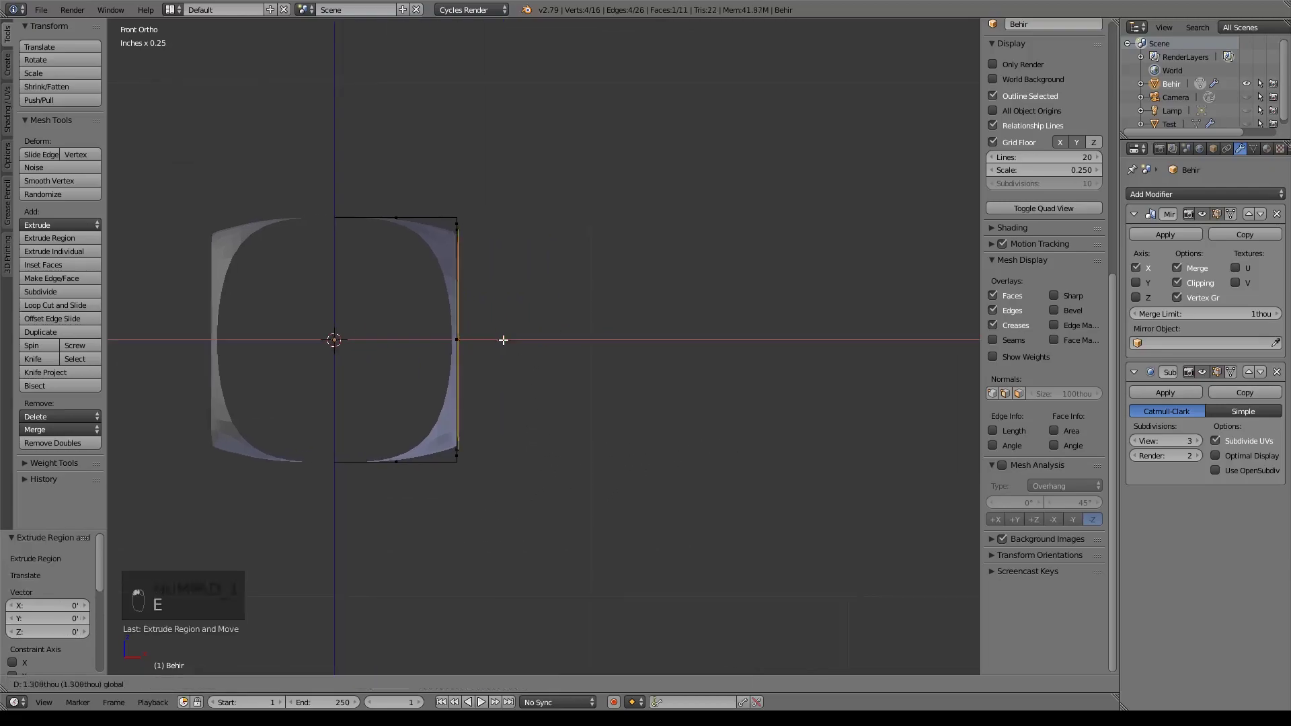
click(646, 380)
middle_drag(651, 389, 700, 412)
scroll(630, 379, up, 4)
middle_drag(630, 379, 631, 415)
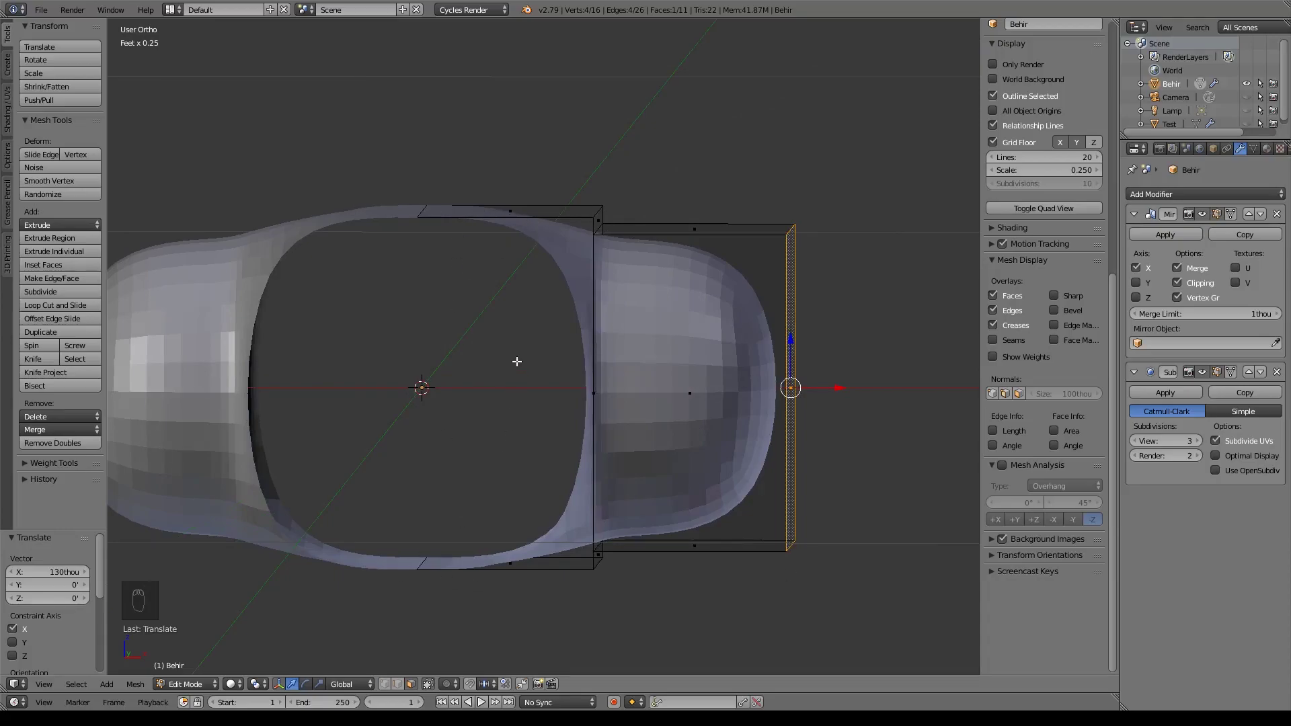
- Select the upper and lower centre edges of the body and scale them by 1.112 along Z
right_click(441, 228)
shift+right_click(420, 550)
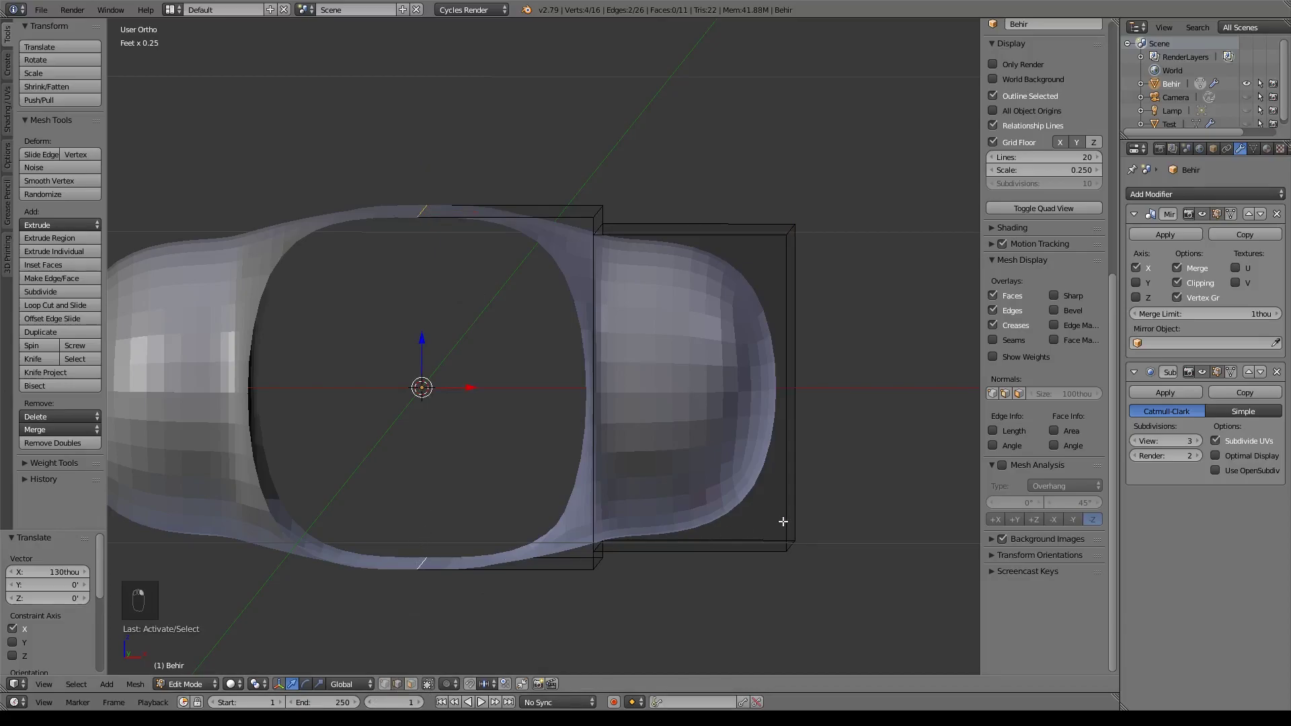
key(s)
key(z)
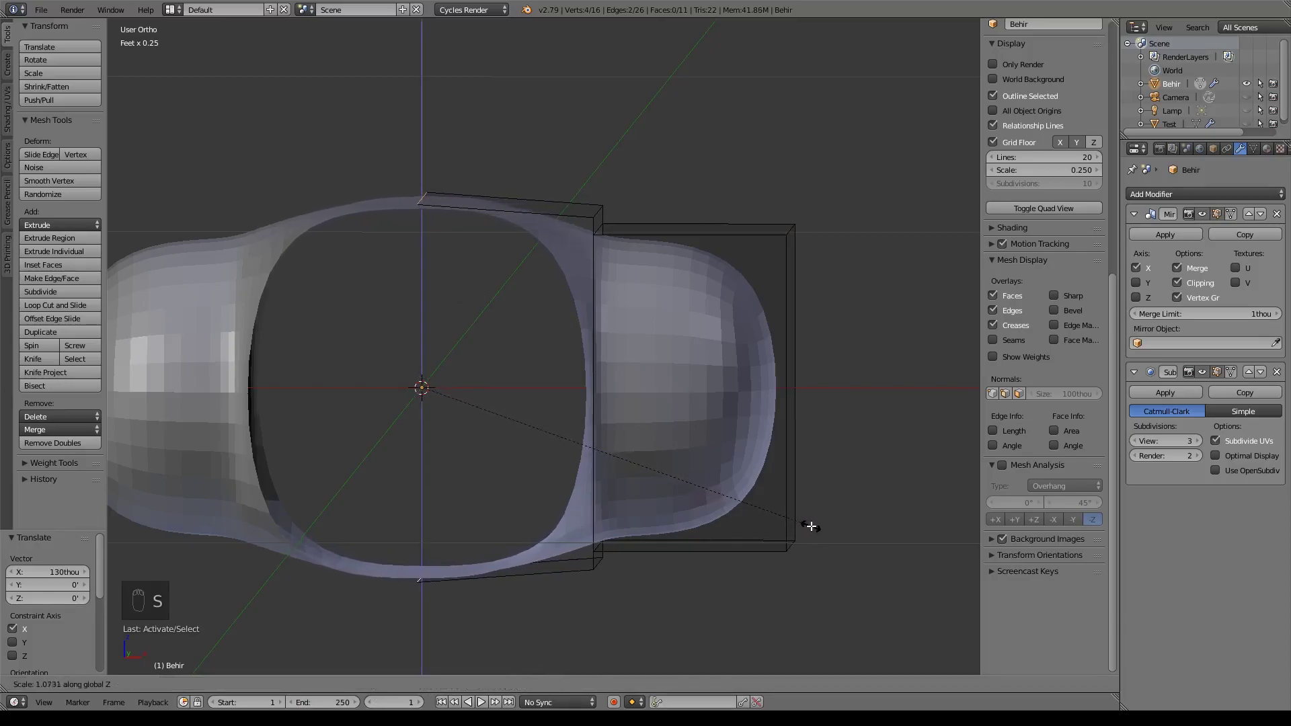
click(821, 530)
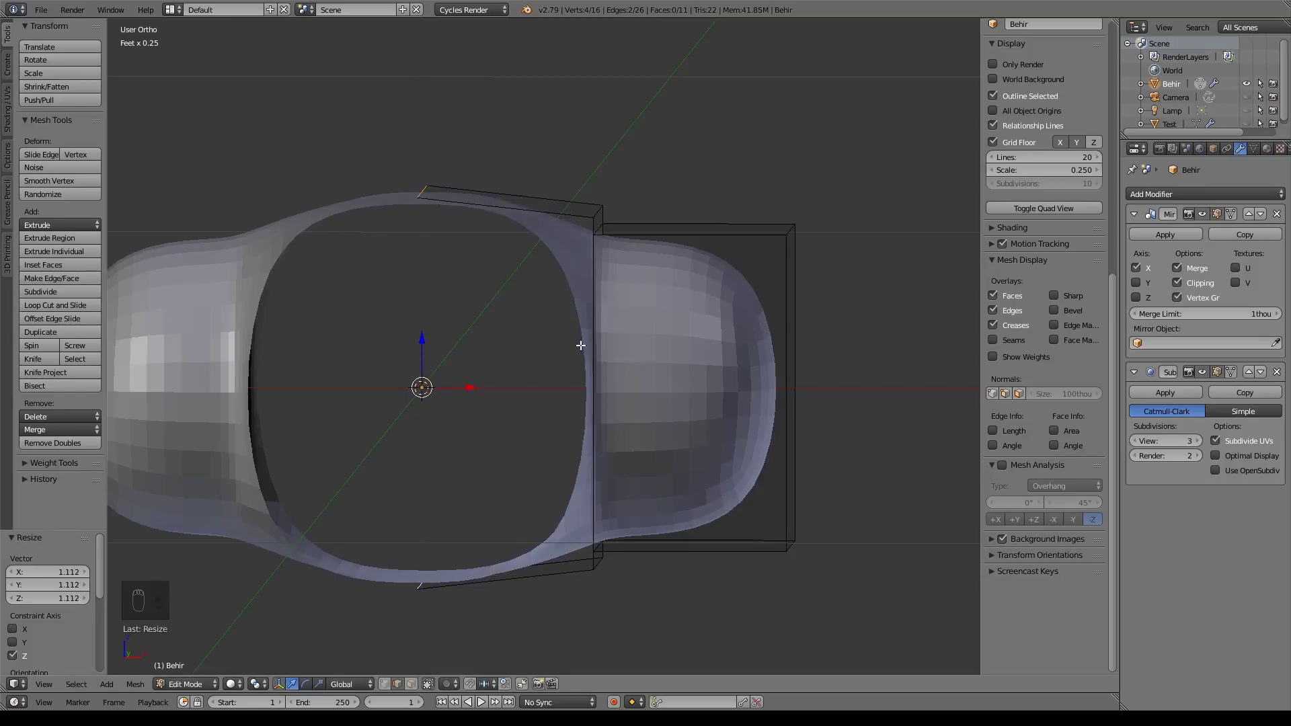
- Check the body shape against the Behir reference and scale its upper and lower centre edges a further 1.043 along Z
key(KP_1)
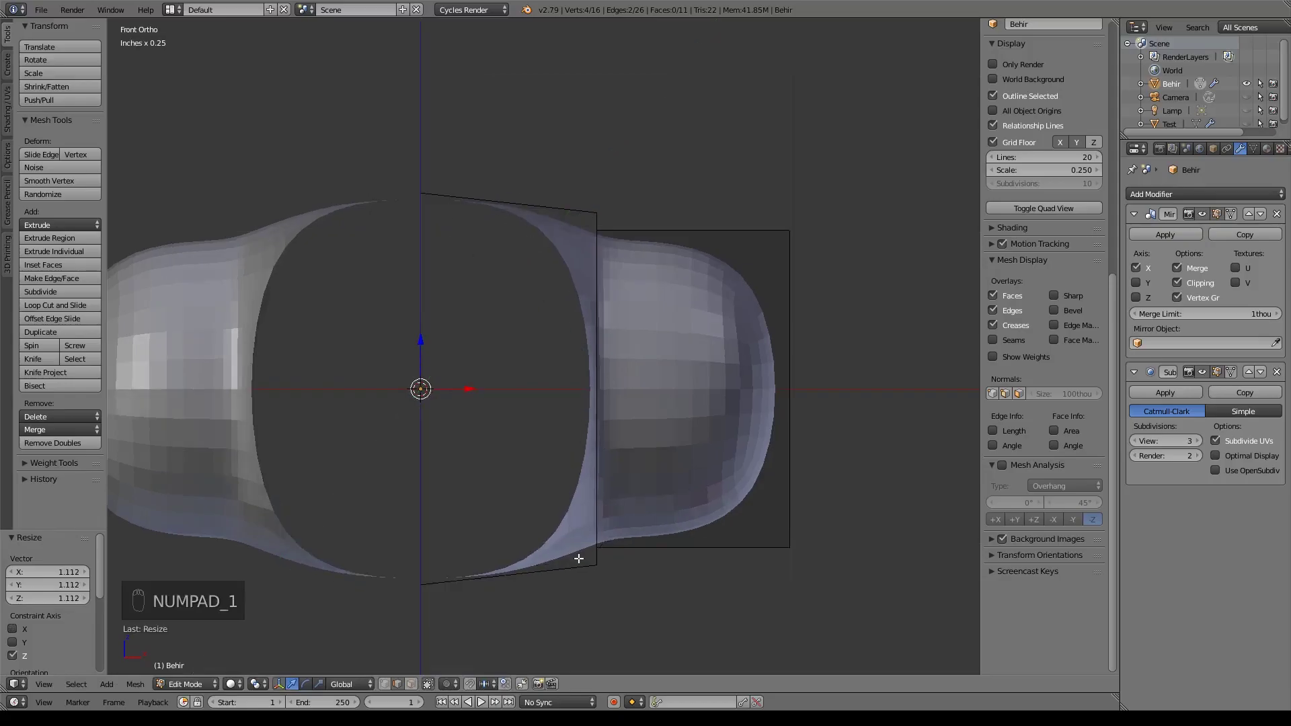
scroll(592, 525, down, 6)
scroll(625, 453, down, 5)
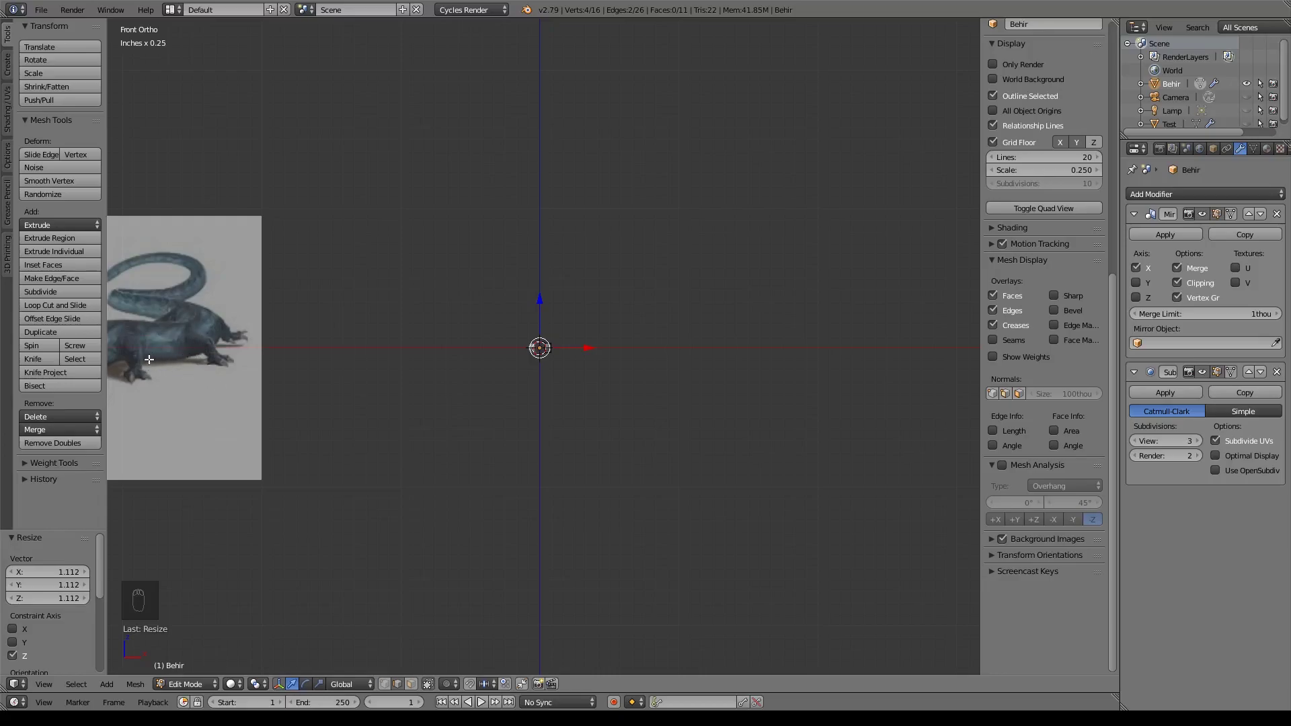
scroll(150, 359, down, 5)
scroll(362, 341, up, 4)
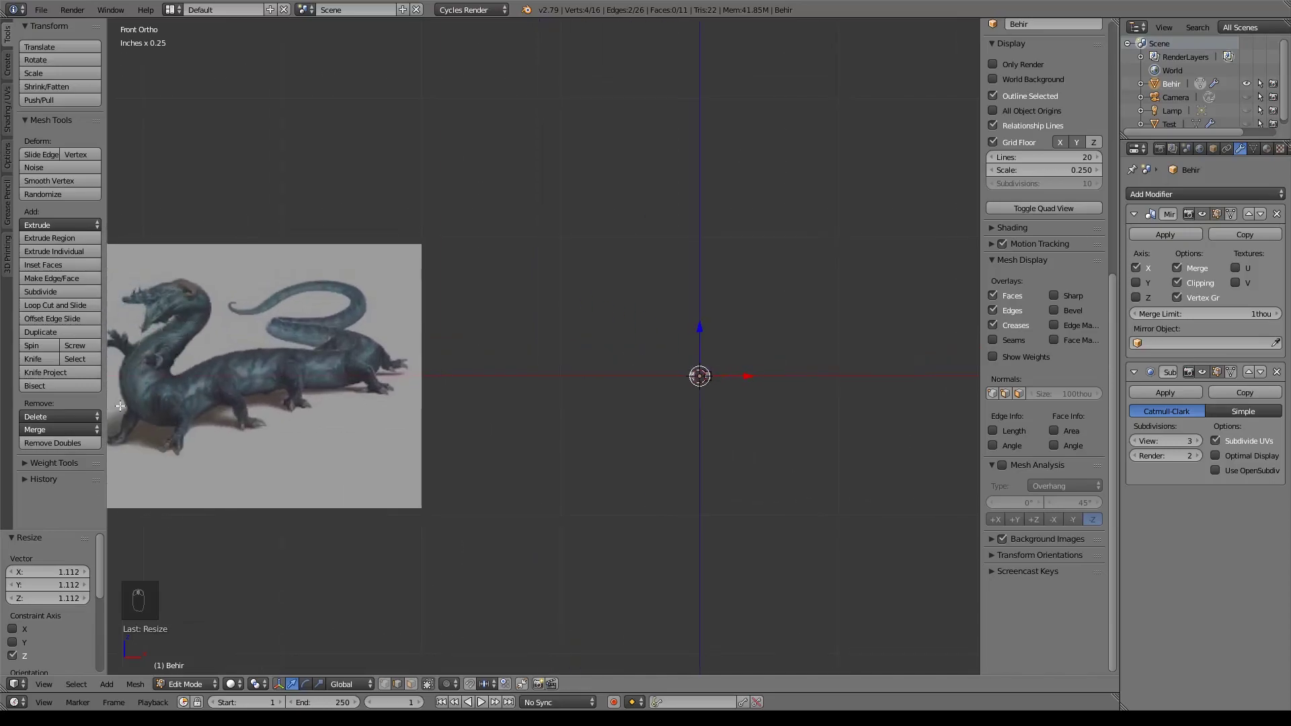
scroll(679, 426, up, 9)
key(KP_Decimal)
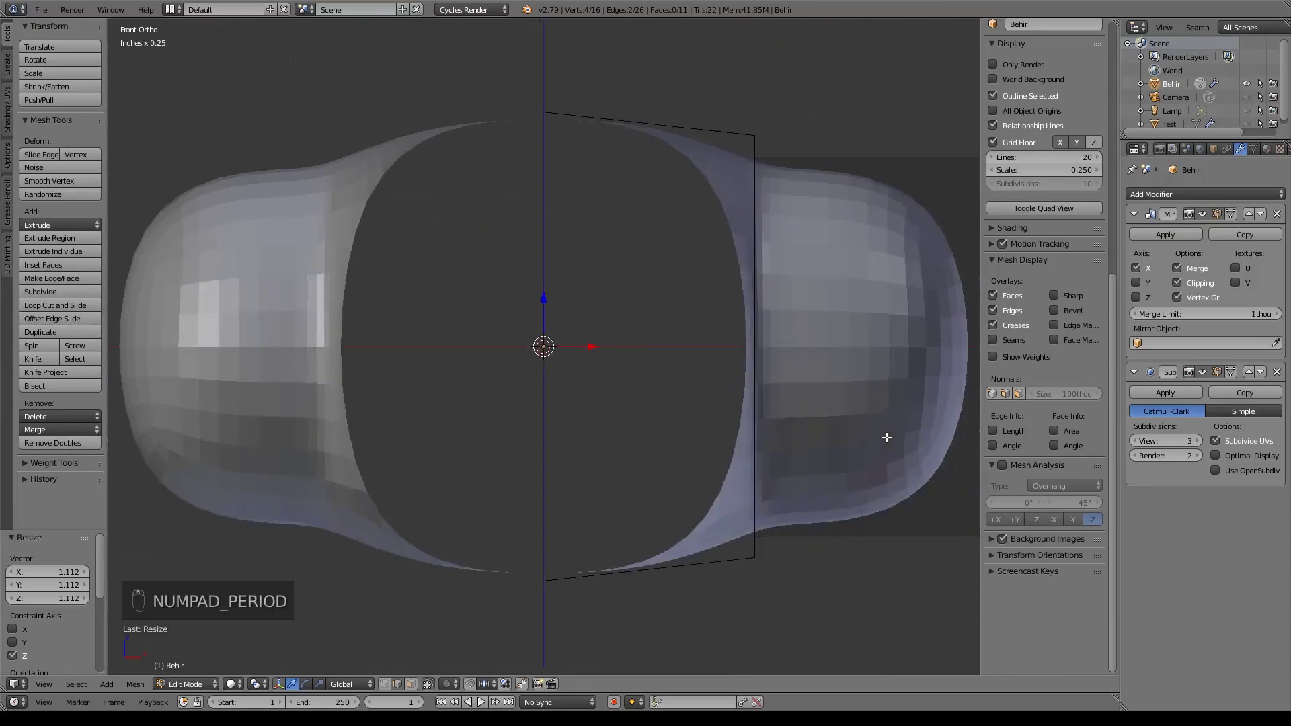
key(s)
click(788, 428)
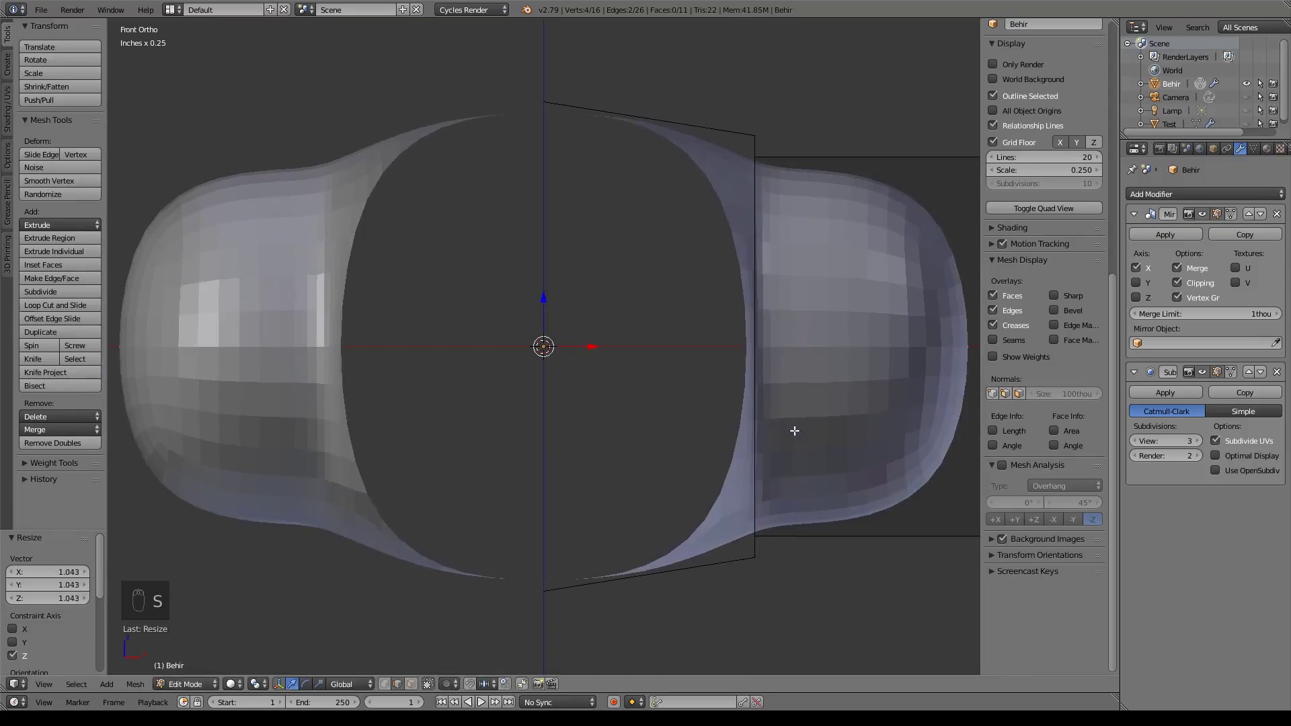
- Add a horizontal loop cut at mid-height around the side stub and move it slightly outward along X
shift+middle_drag(813, 452, 665, 447)
key(ctrl+r)
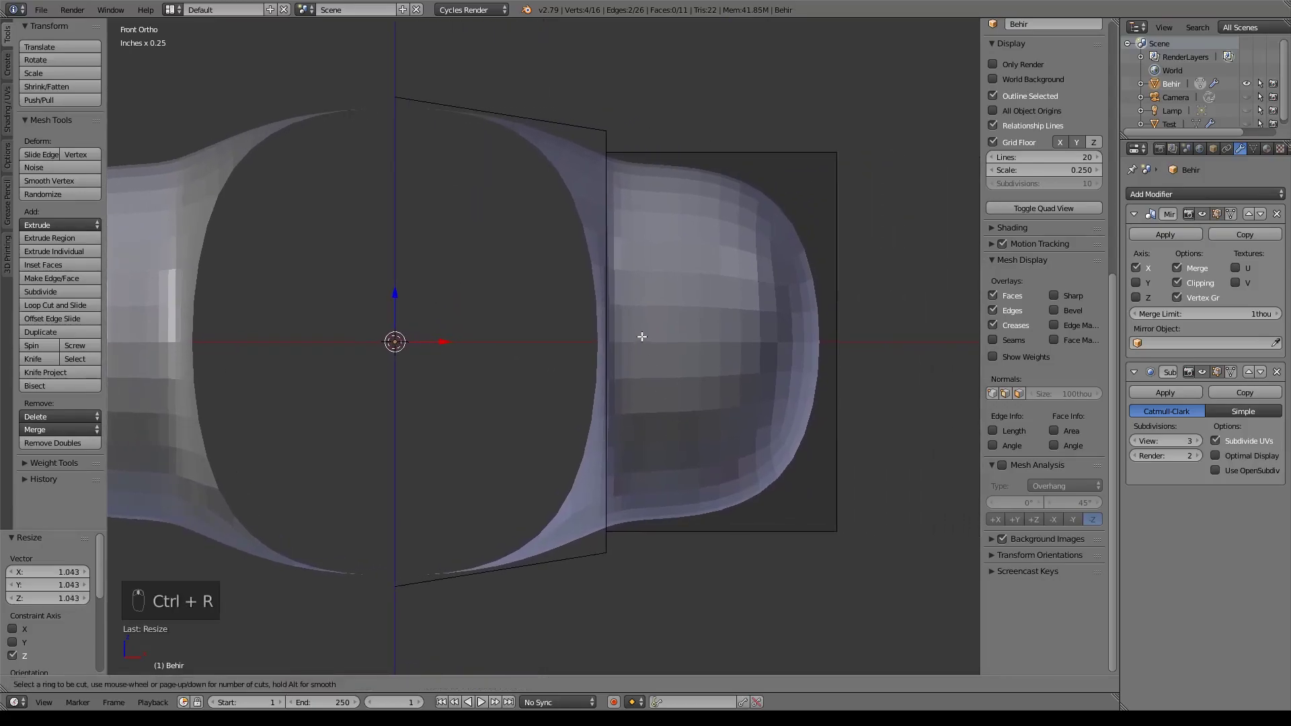
click(610, 326)
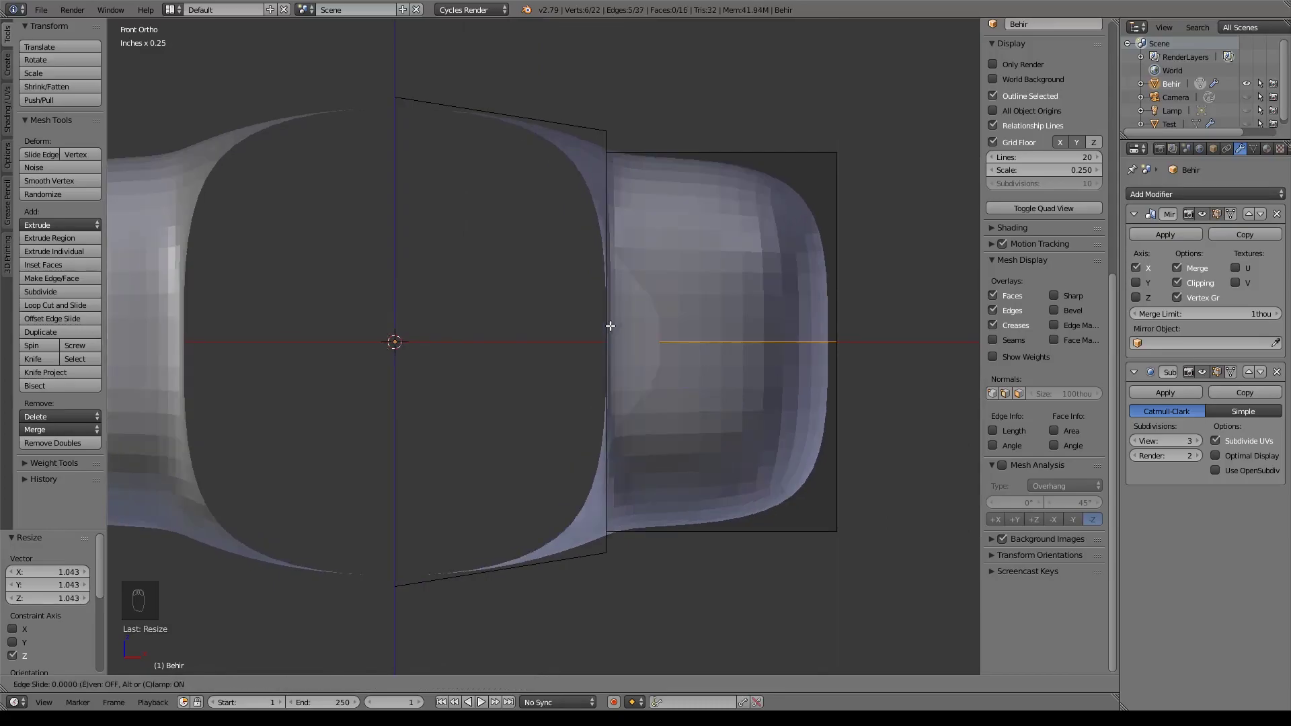
click(897, 336)
shift+middle_drag(897, 336, 844, 338)
drag(682, 341, 714, 343)
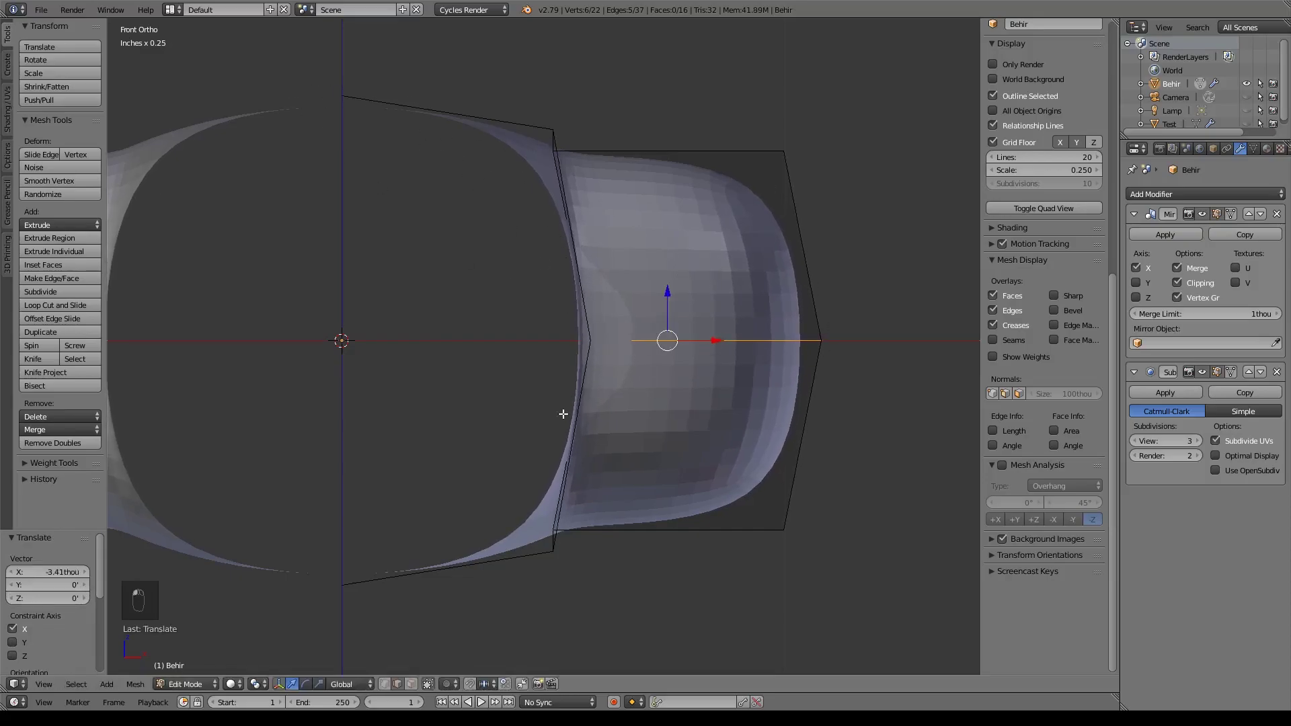
- Add a centred vertical loop cut across the body and side stub, perpendicular to the Y axis
middle_drag(712, 277, 707, 379)
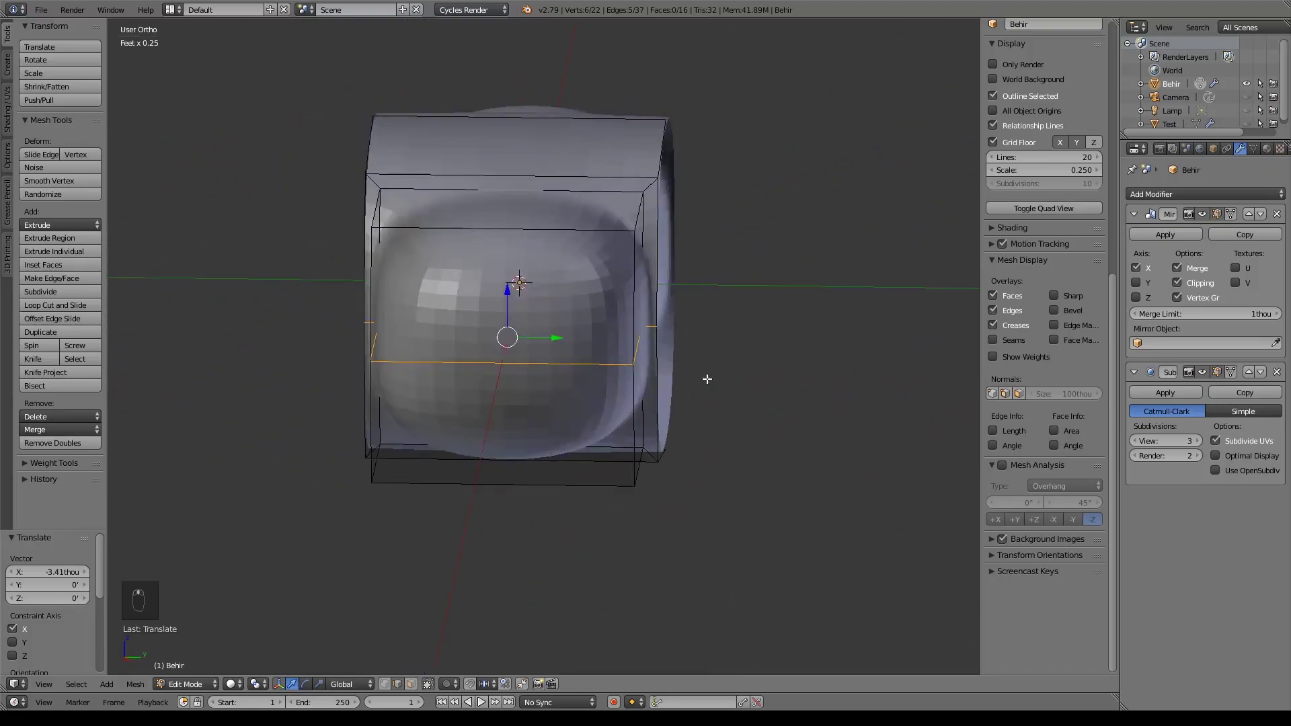
key(KP_3)
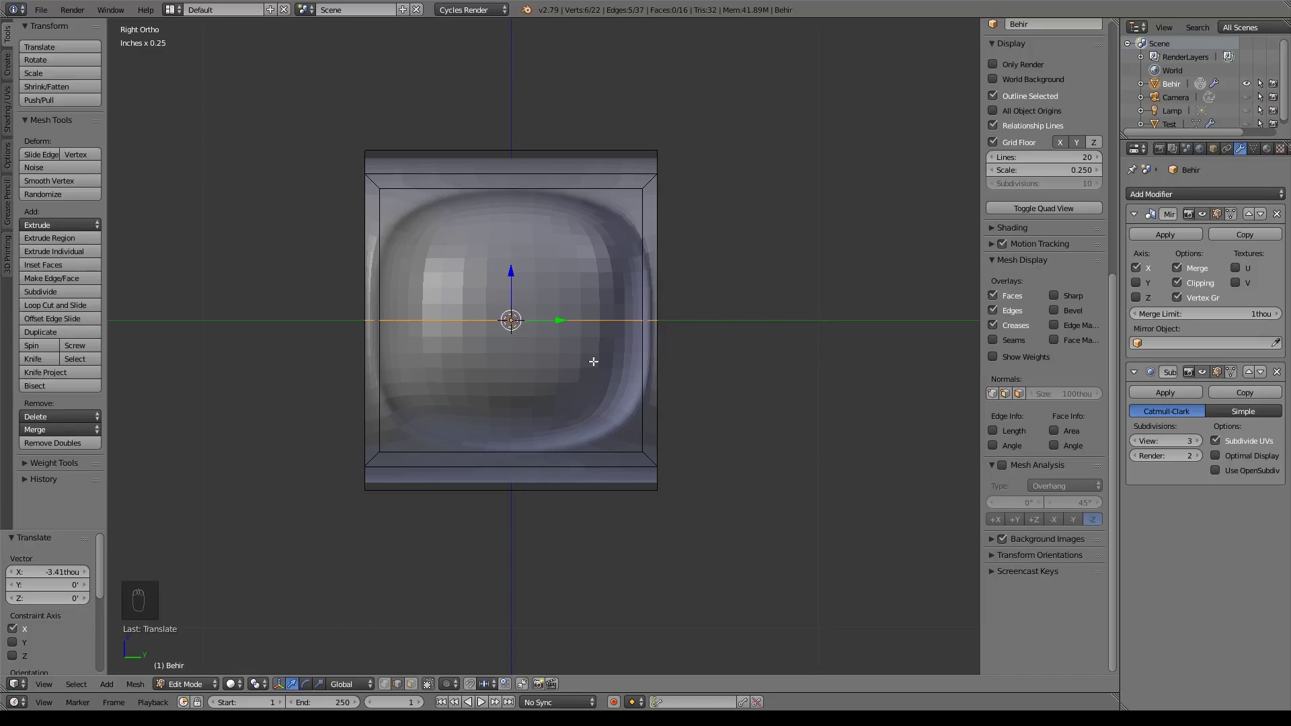
middle_drag(520, 407, 496, 371)
right_click(385, 203)
key(ctrl+r)
click(525, 226)
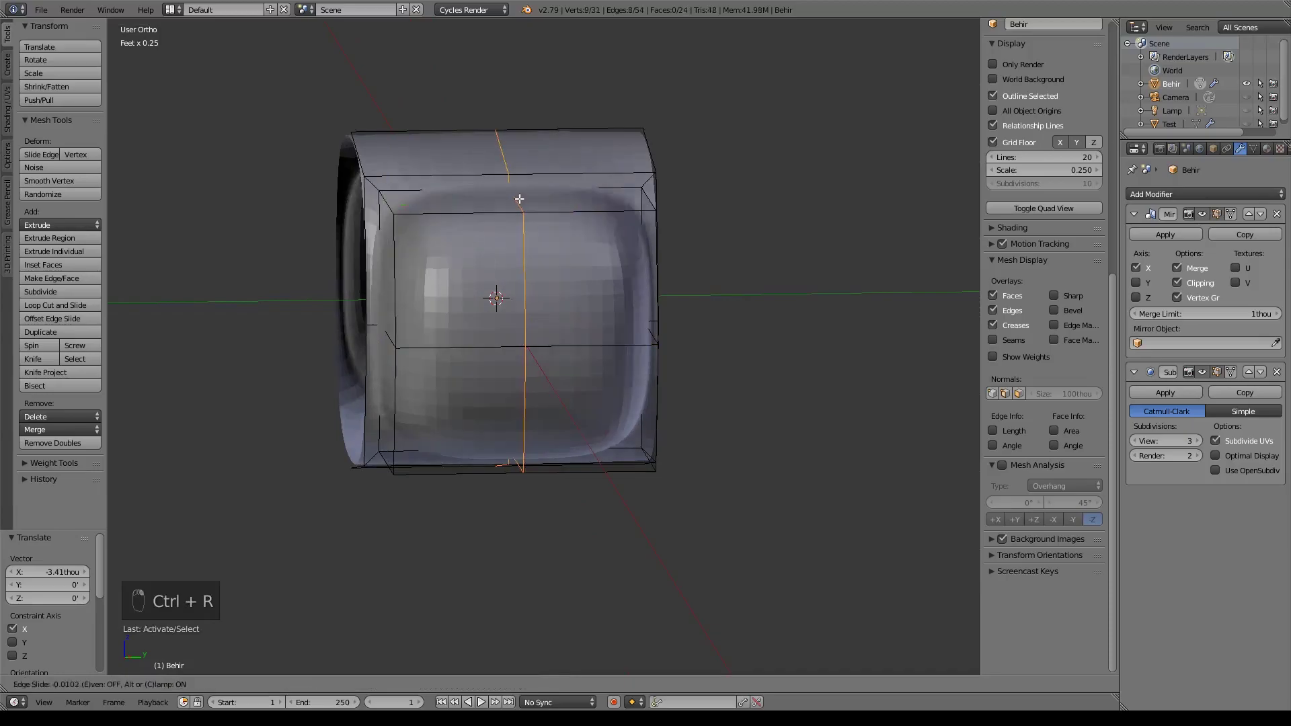
right_click(531, 235)
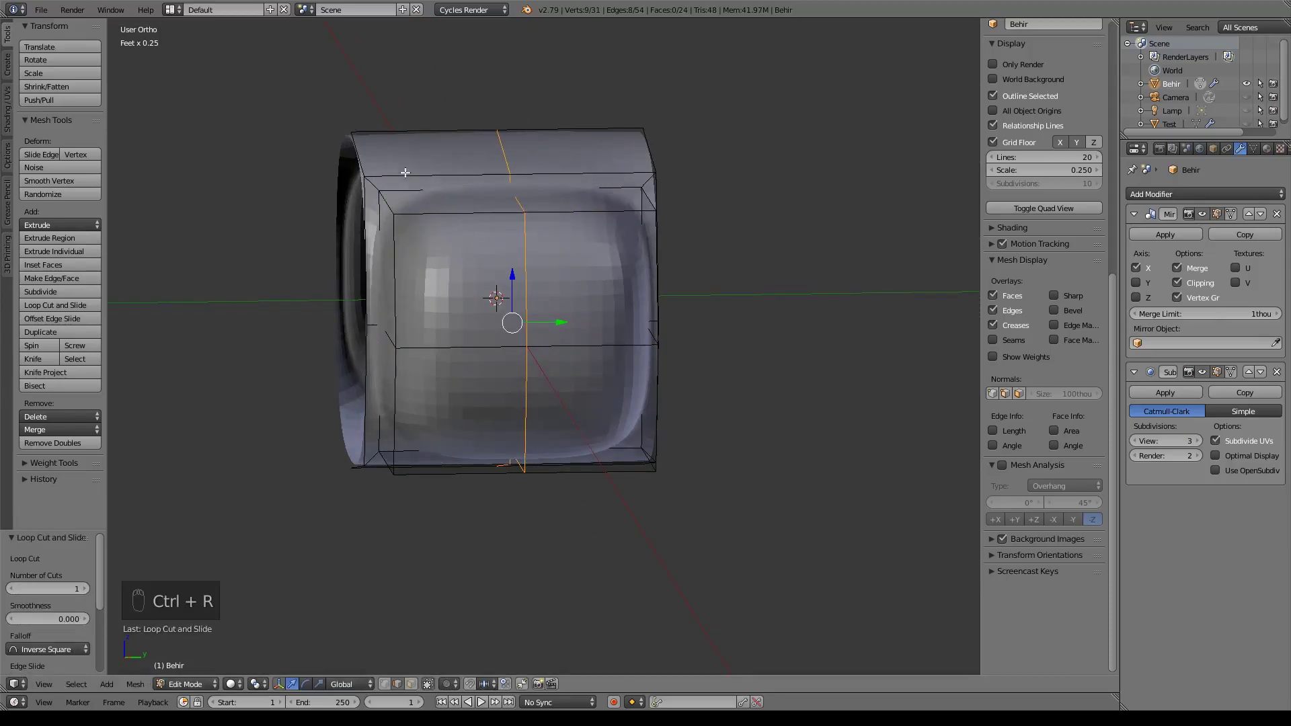
- Select the side stub's four lengthwise corner edges and scale them to 0.866 in Y and Z, leaving X locked
alt+right_click(394, 206)
middle_drag(735, 198, 642, 217)
shift+right_click(629, 210)
alt+shift+right_click(625, 207)
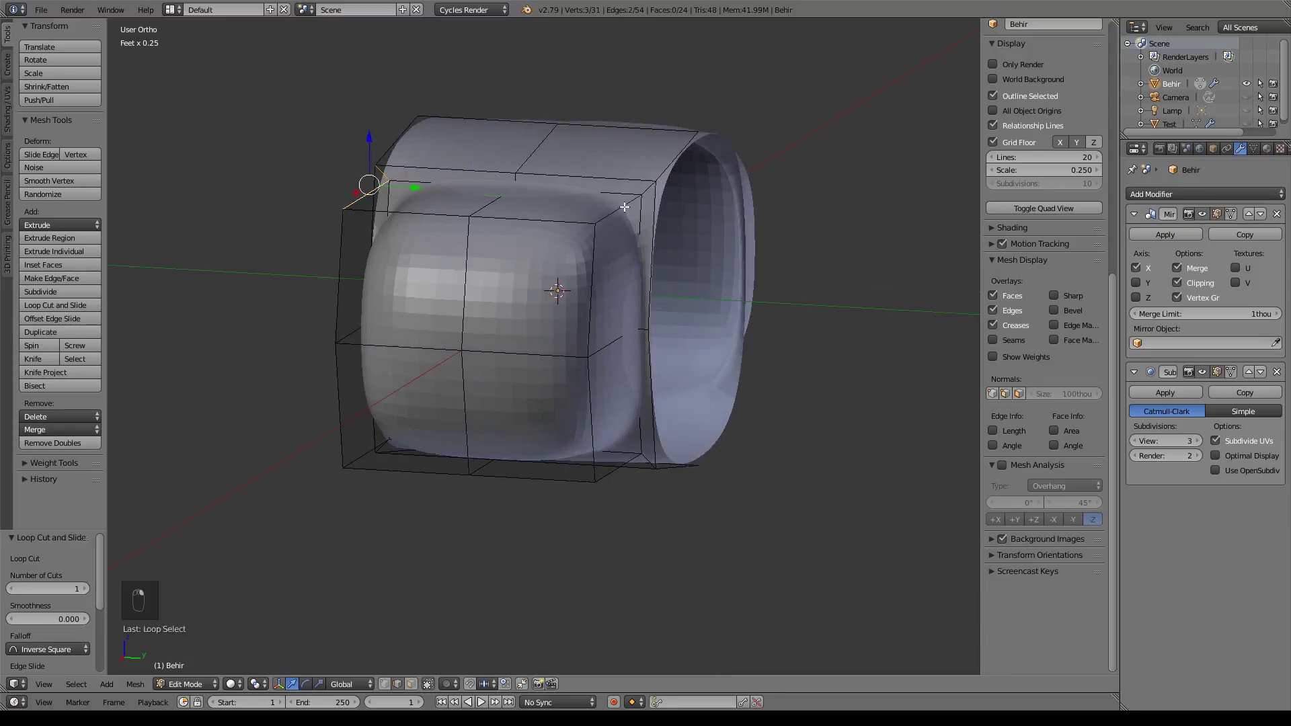
alt+shift+right_click(625, 207)
alt+shift+right_click(625, 459)
middle_drag(311, 484, 501, 478)
alt+shift+right_click(453, 467)
shift+right_click(382, 467)
shift+right_click(387, 192)
shift+right_click(633, 173)
middle_drag(787, 291, 674, 419)
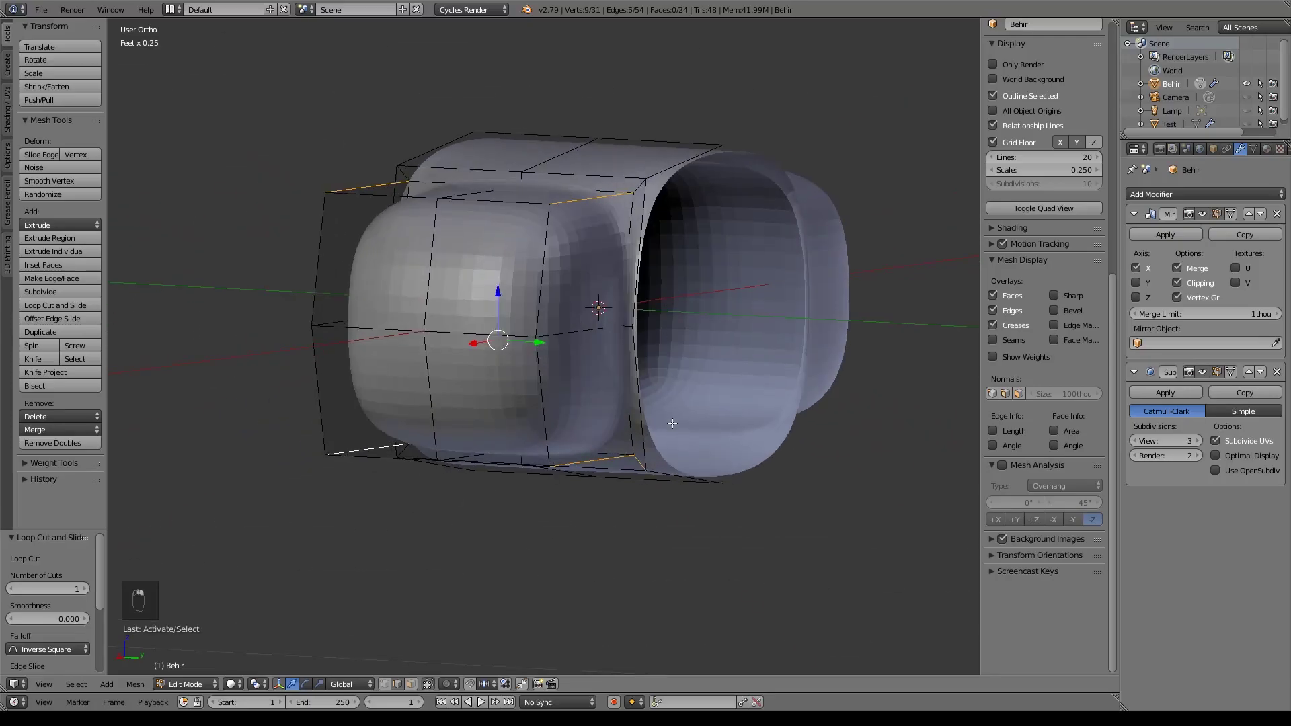
shift+right_click(639, 460)
key(s)
key(shift+x)
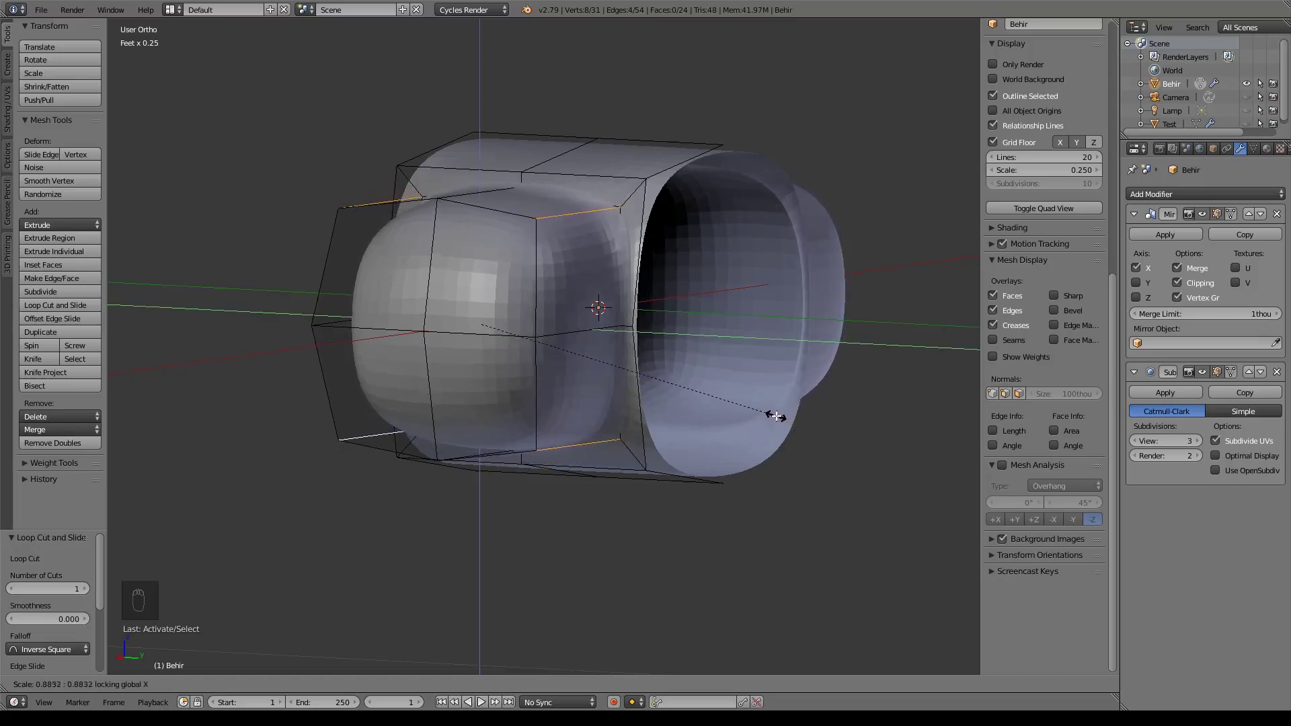
click(768, 413)
key(Up)
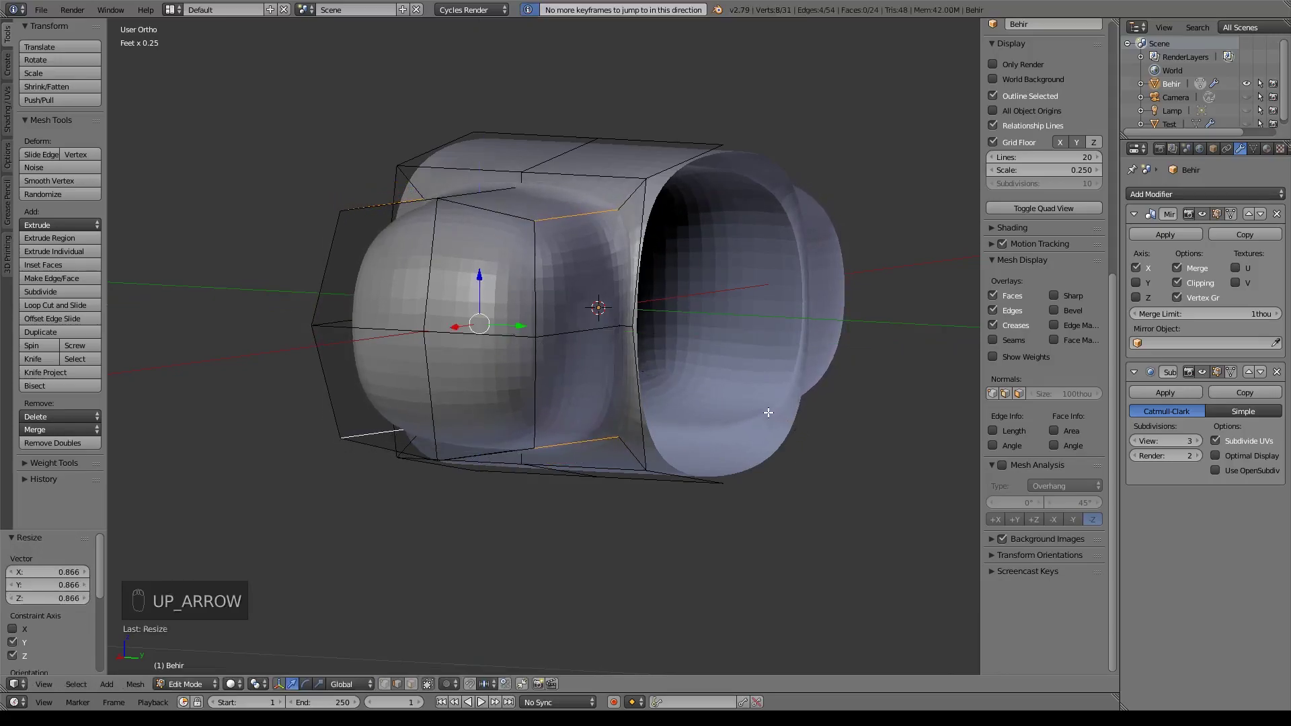
- Scale the stub's four corner edges once more to about 0.98 with X locked, and clear the selection
key(KP_1)
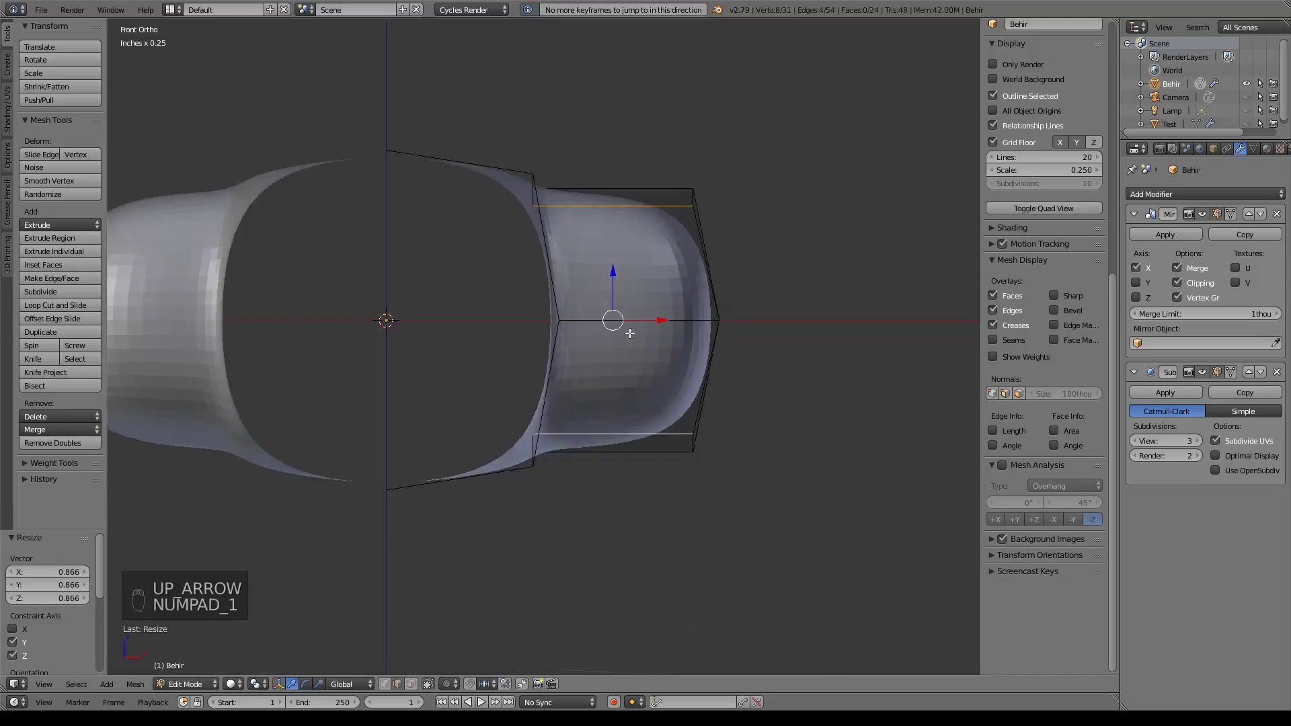
key(KP_3)
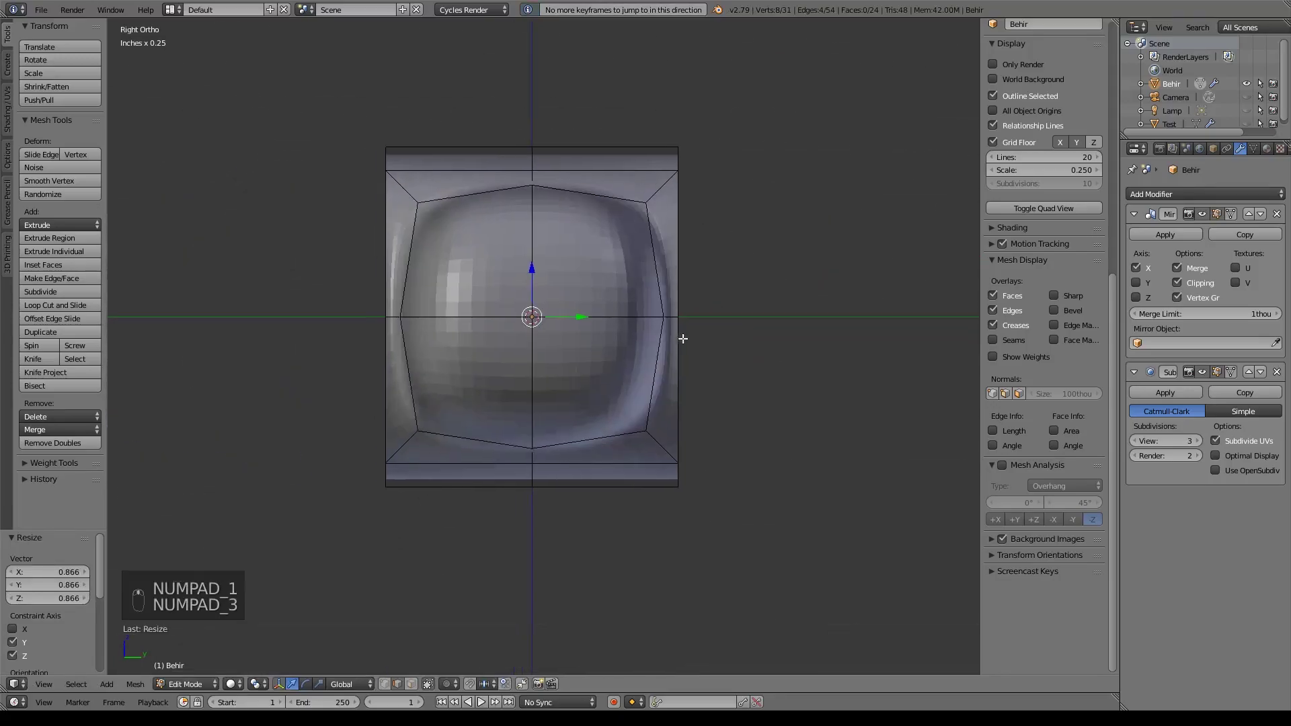
key(s)
key(shift+x)
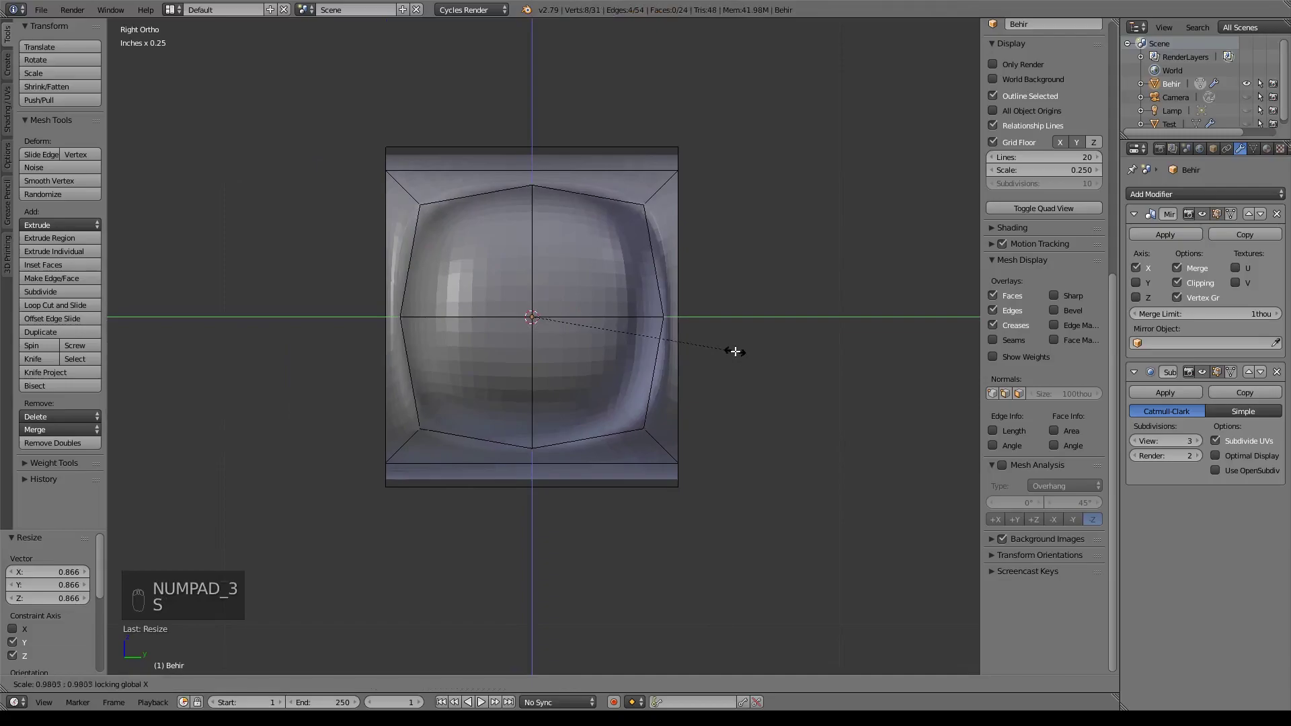
click(731, 350)
middle_drag(732, 350, 842, 405)
key(a)
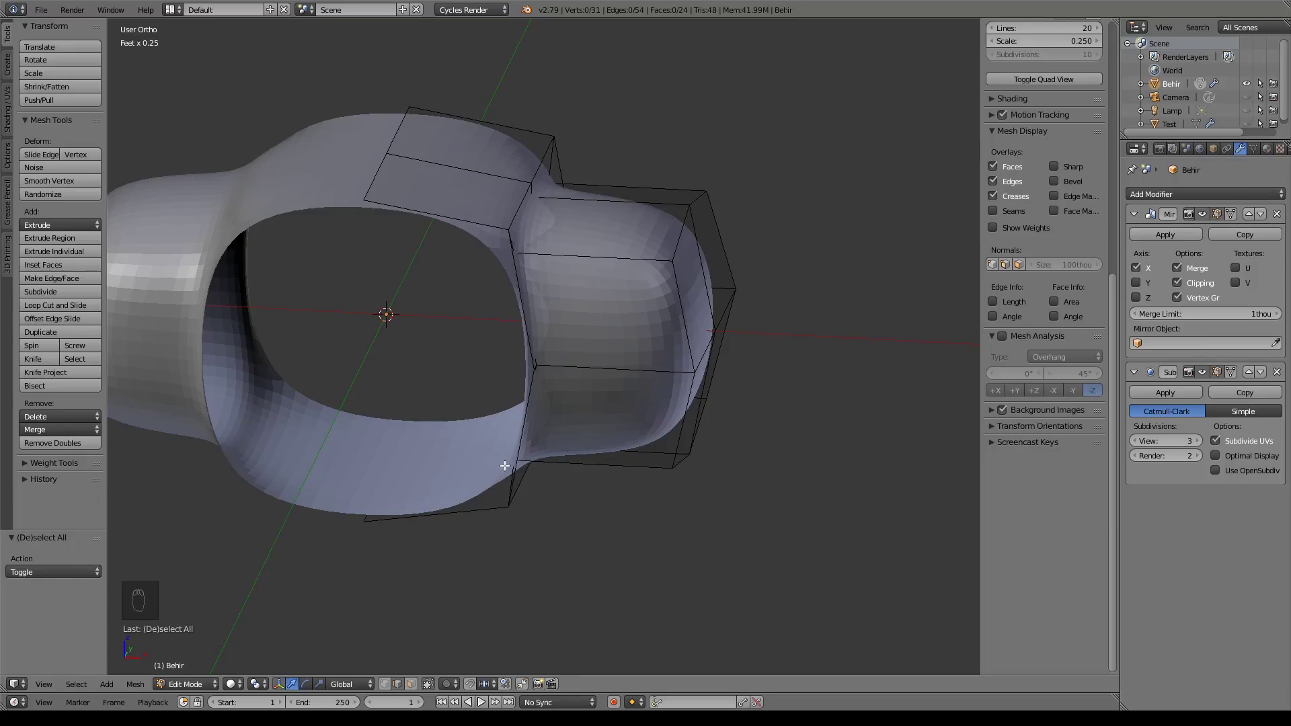
- Add a loop cut around the side stub and slide it close to the stub's base at the body
middle_drag(538, 440, 441, 414)
middle_drag(495, 367, 614, 450)
key(ctrl+r)
click(503, 313)
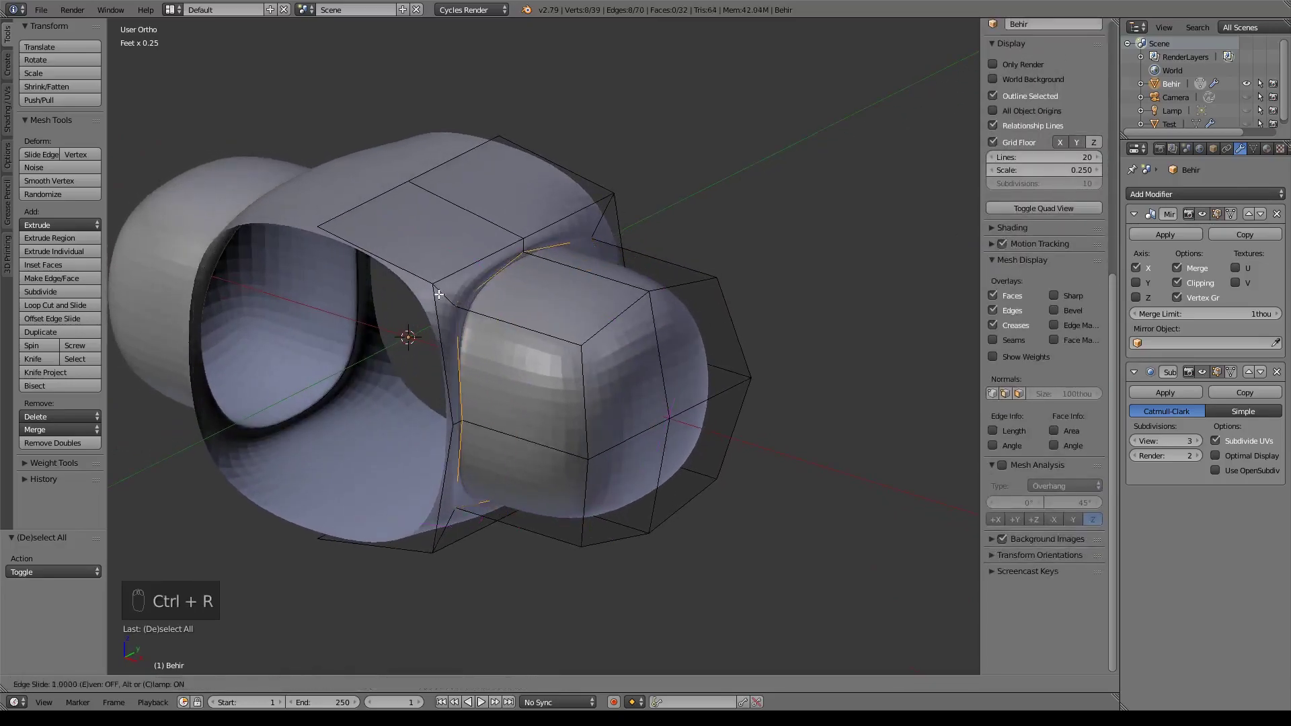
click(641, 384)
middle_drag(641, 384, 577, 391)
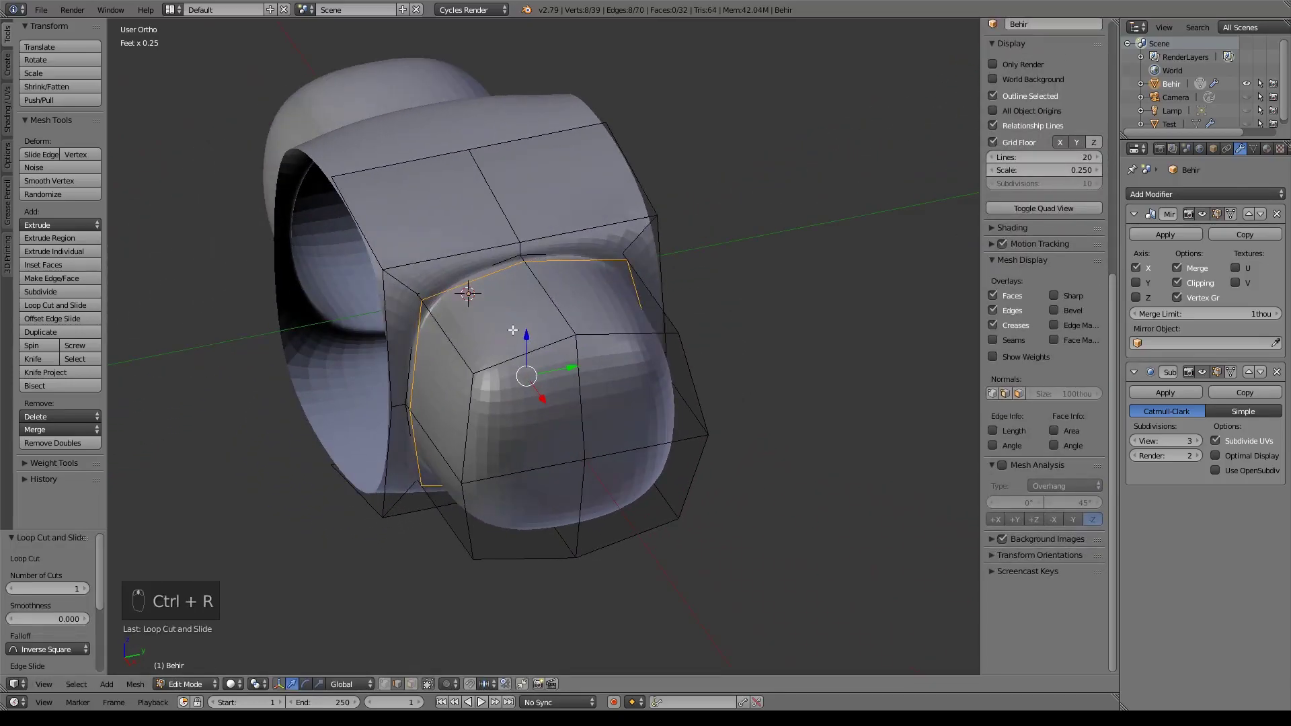
- Add another loop cut in the body's side face around the stub base, move it 15.1 thou along X and scale it by 1.049
key(ctrl+r)
click(404, 292)
click(406, 295)
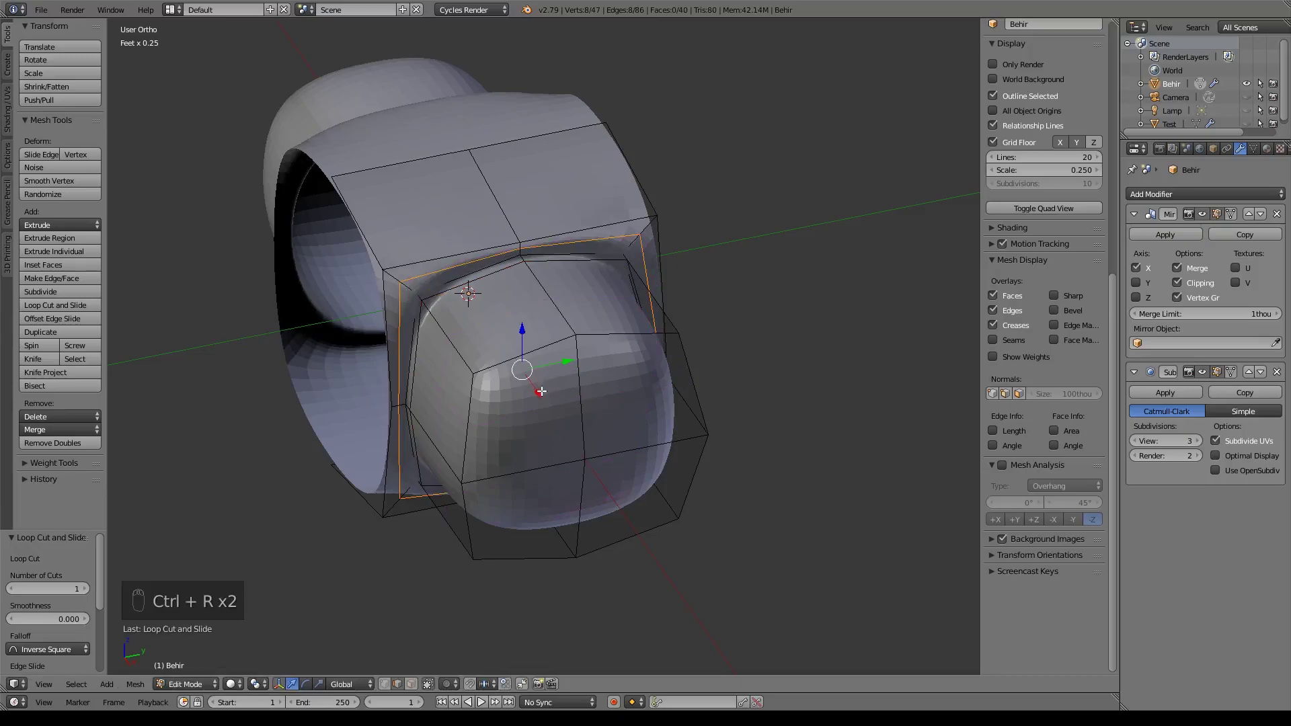
drag(540, 394, 549, 403)
key(s)
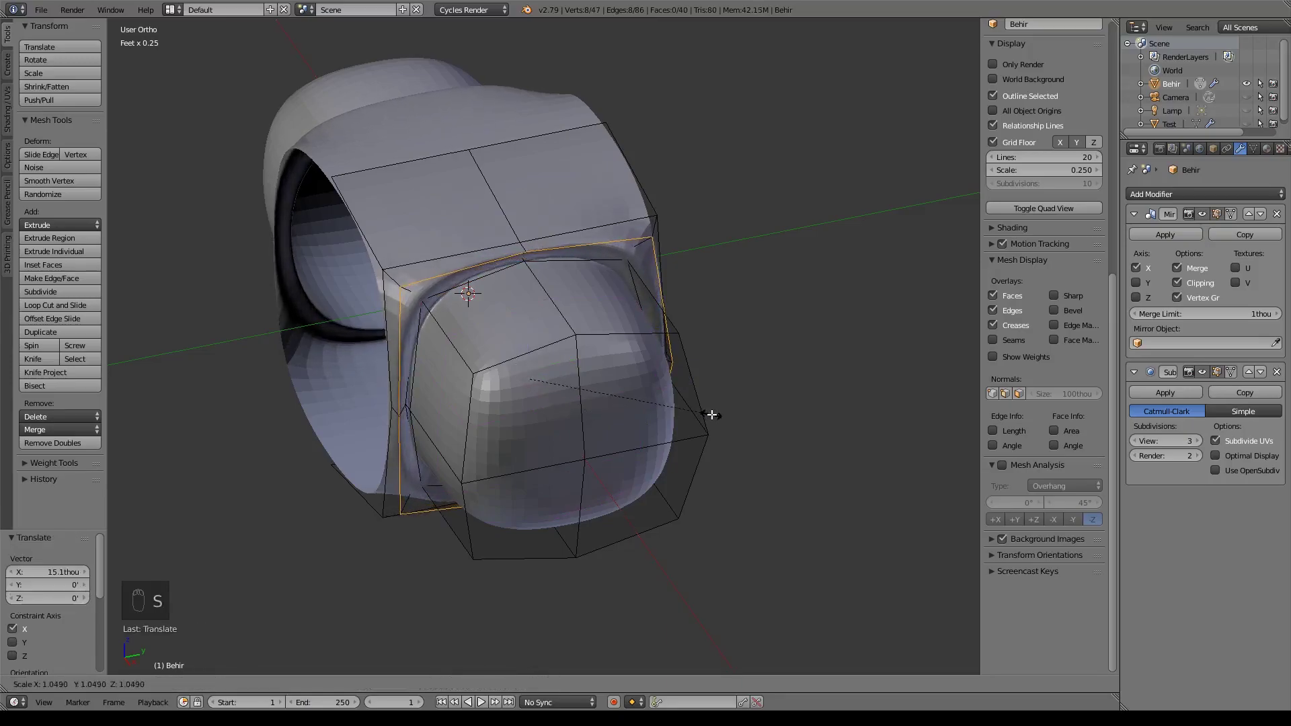
click(712, 413)
- Extrude the edge loop at the body's open end nearest the stub and move it -28.8 thou along Y
middle_drag(767, 421, 714, 370)
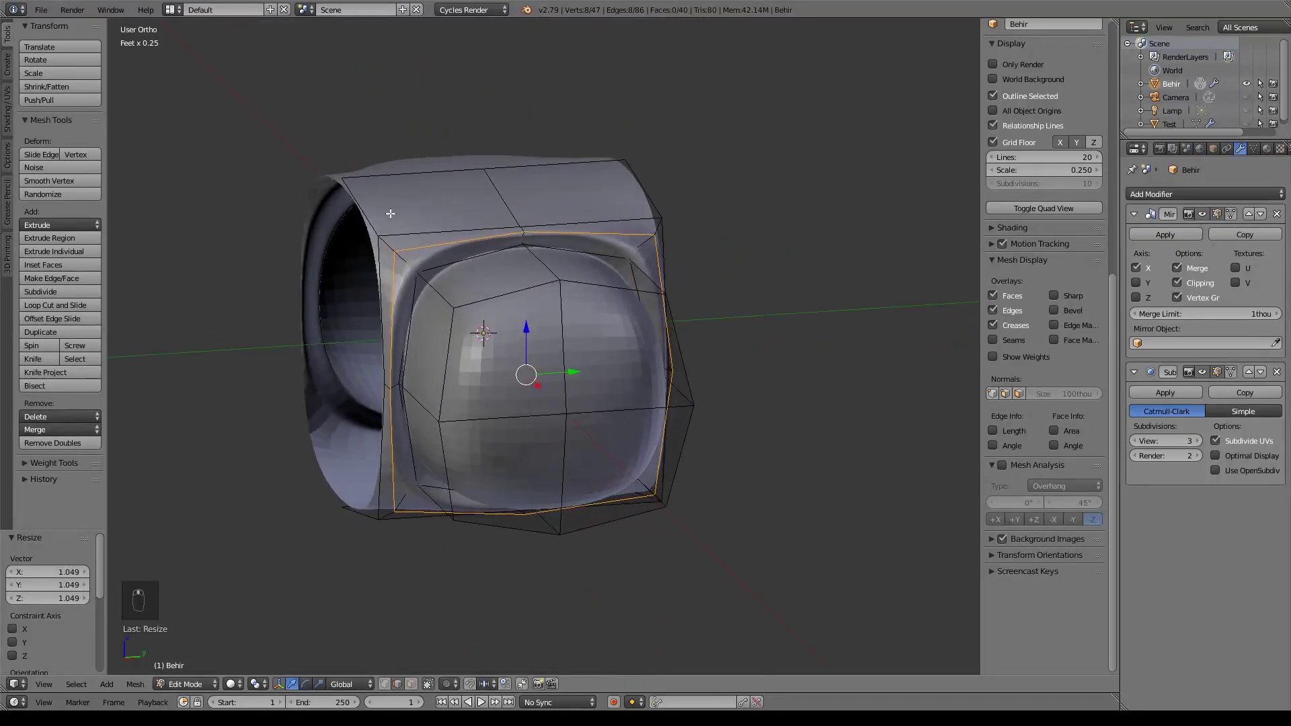
alt+right_click(376, 265)
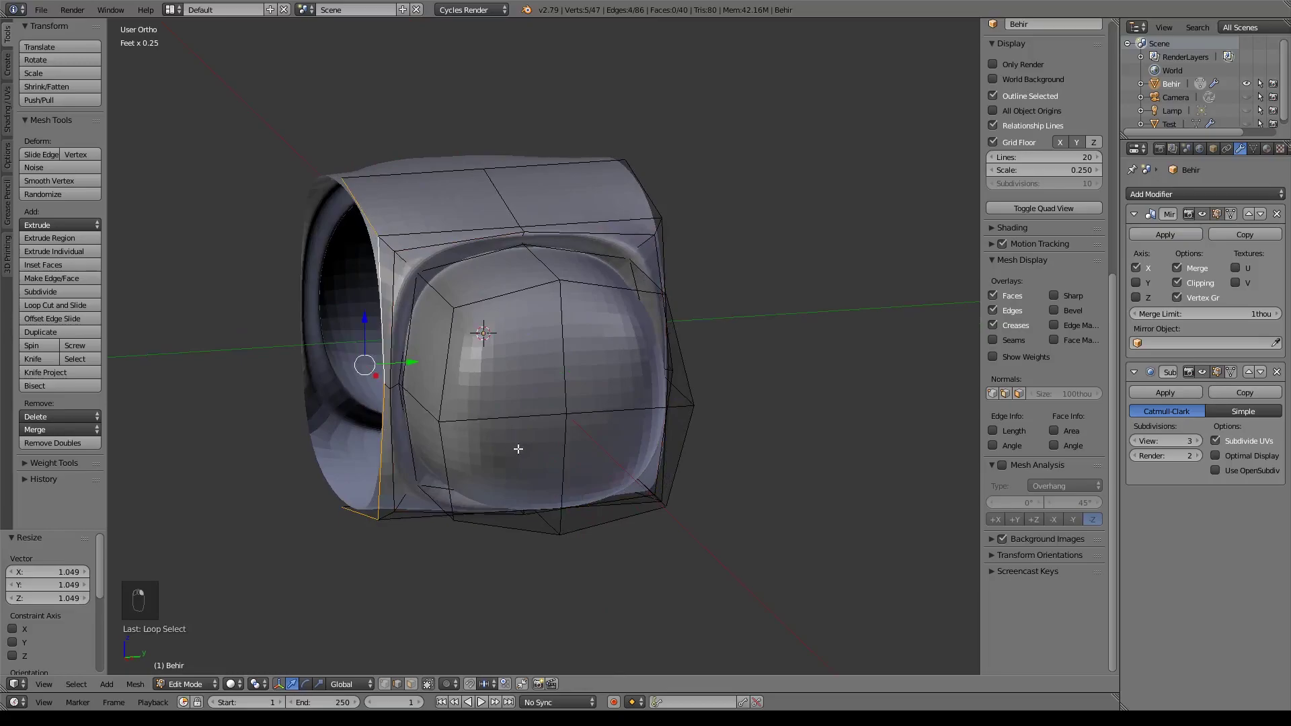
key(e)
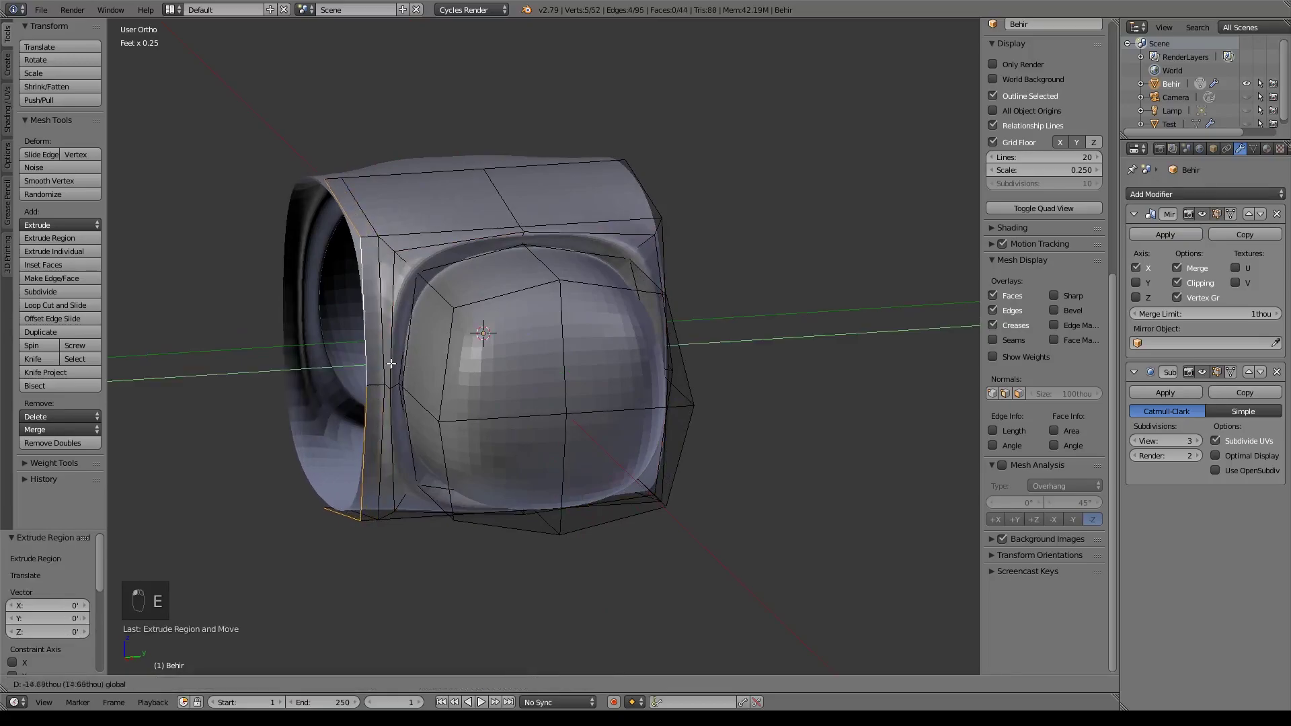
click(374, 364)
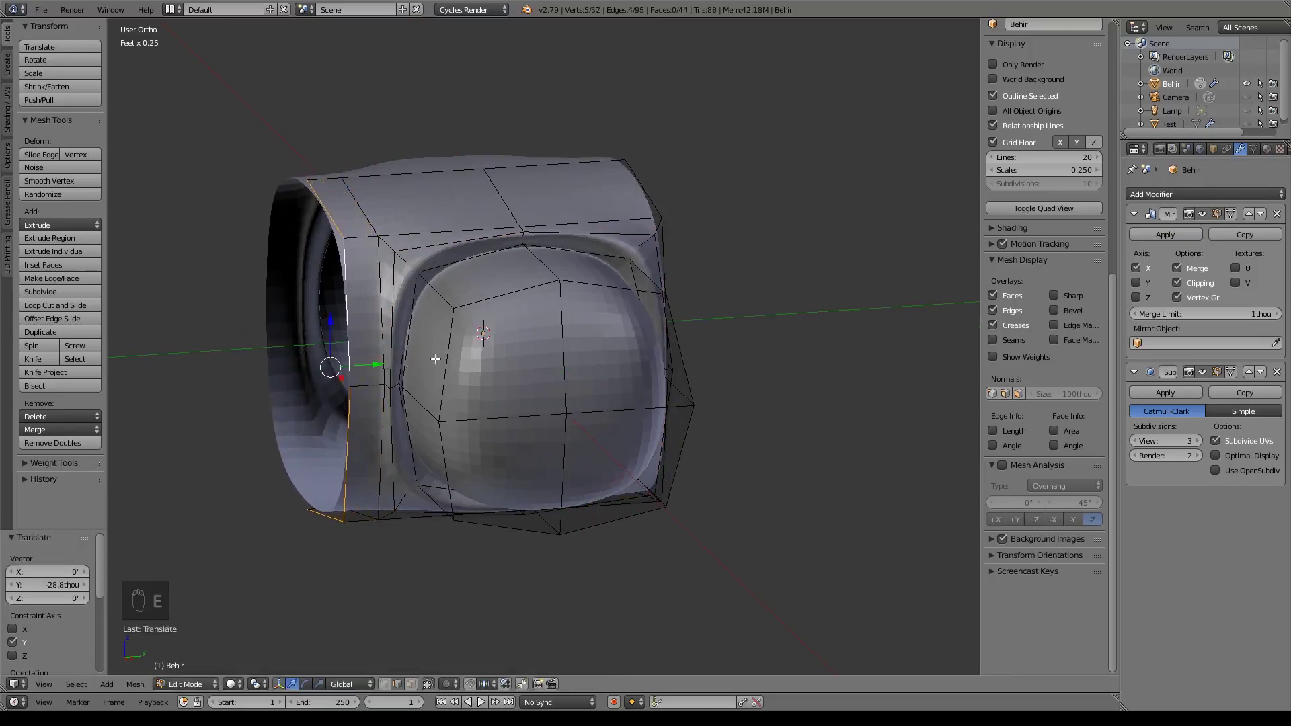
middle_drag(369, 361, 579, 361)
- Extrude the edge loop at the body's opposite open end and pull it out along Y to lengthen the body
alt+right_click(534, 259)
key(e)
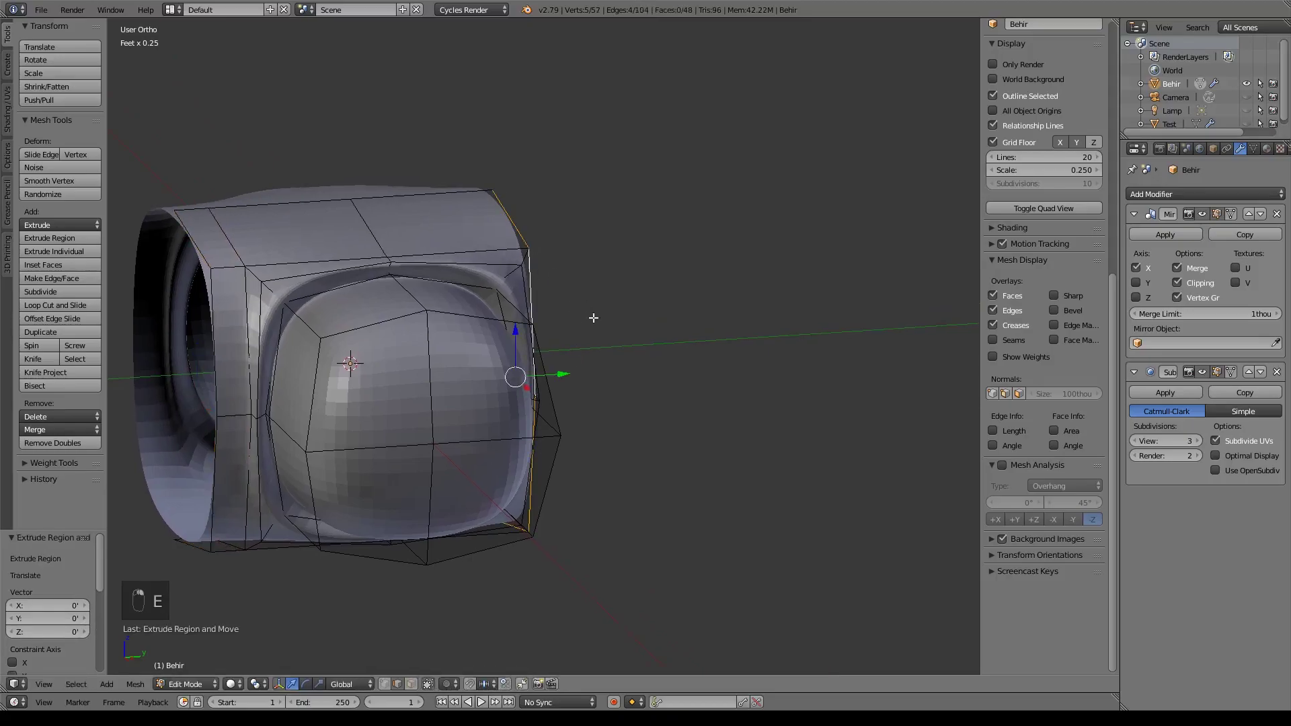
key(KP_3)
drag(592, 370, 743, 371)
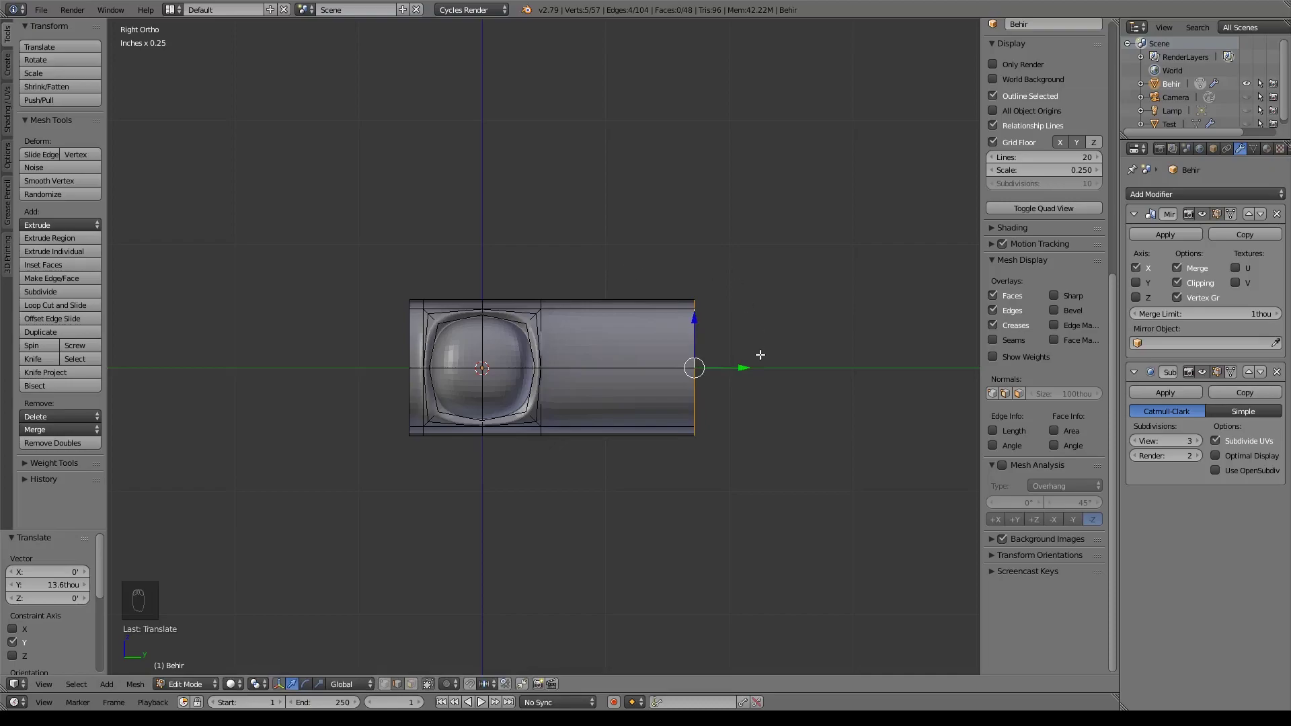
- Compare the body with the reference image and move the extruded end loop another 69.7 thou along Y
scroll(632, 462, up, 4)
shift+middle_drag(633, 442, 670, 412)
scroll(670, 411, down, 1)
scroll(669, 411, down, 15)
shift+middle_drag(182, 390, 394, 396)
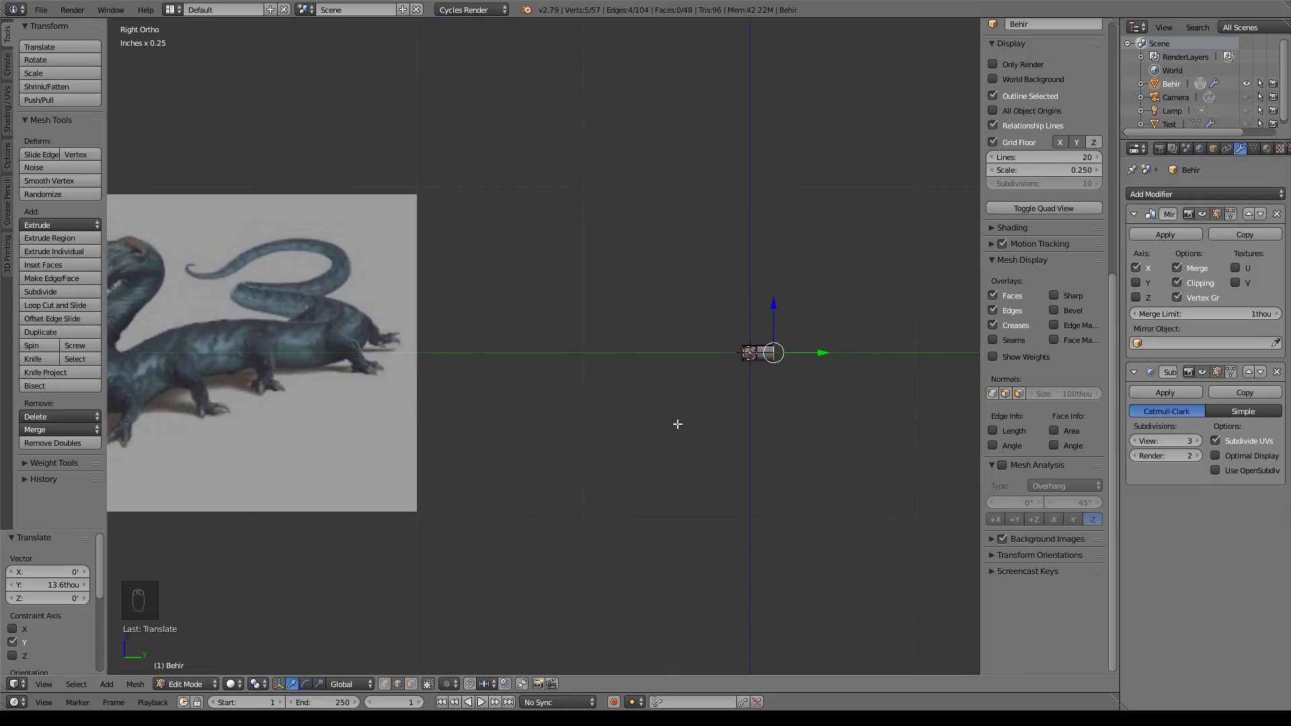
scroll(825, 392, up, 7)
shift+middle_drag(807, 381, 627, 382)
scroll(640, 375, up, 2)
key(KP_Decimal)
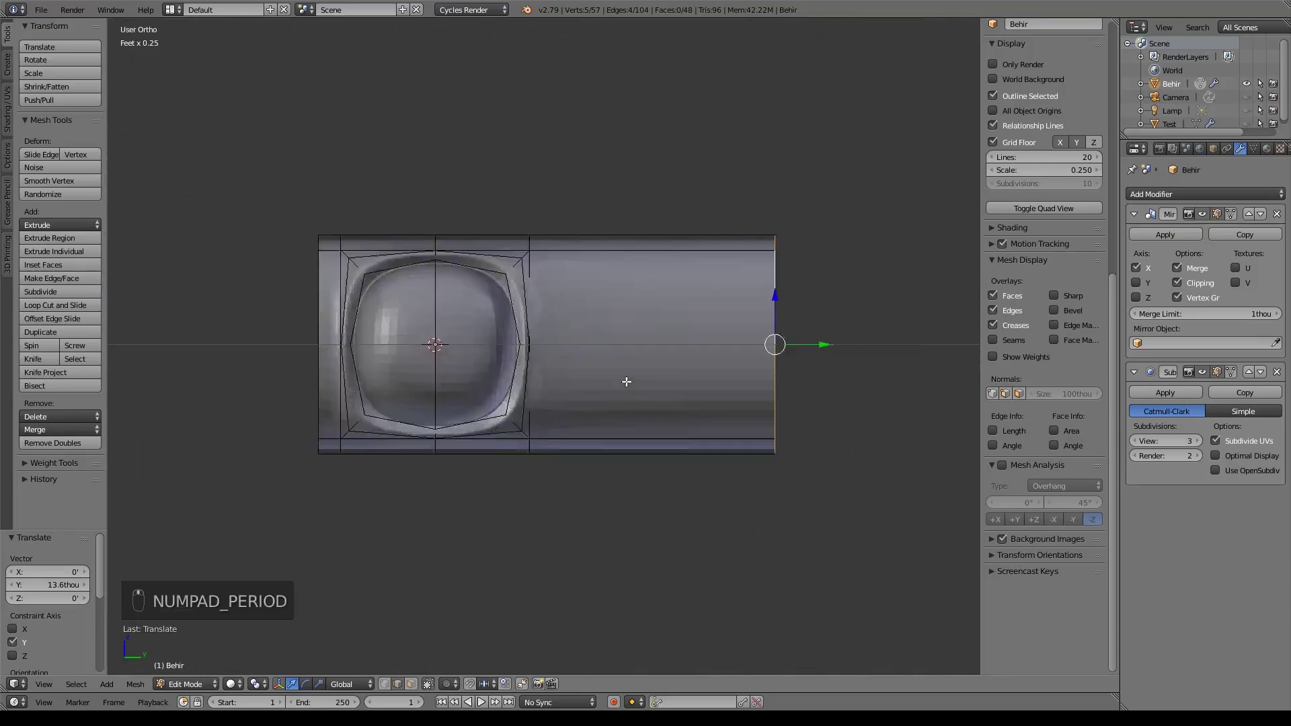
scroll(605, 347, down, 5)
key(g)
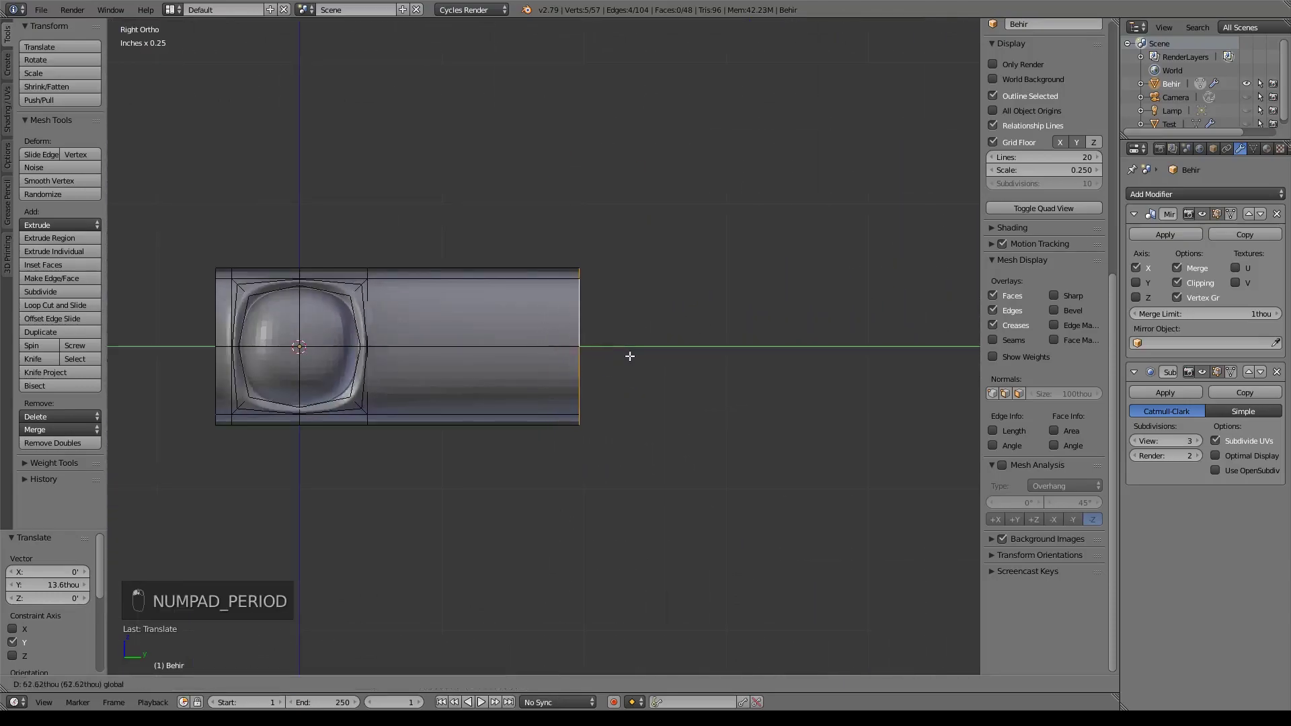
click(632, 357)
- Select the front and back middle vertices of the loop around the stub base and scale them by 1.138
shift+middle_drag(481, 384, 690, 367)
scroll(700, 378, up, 5)
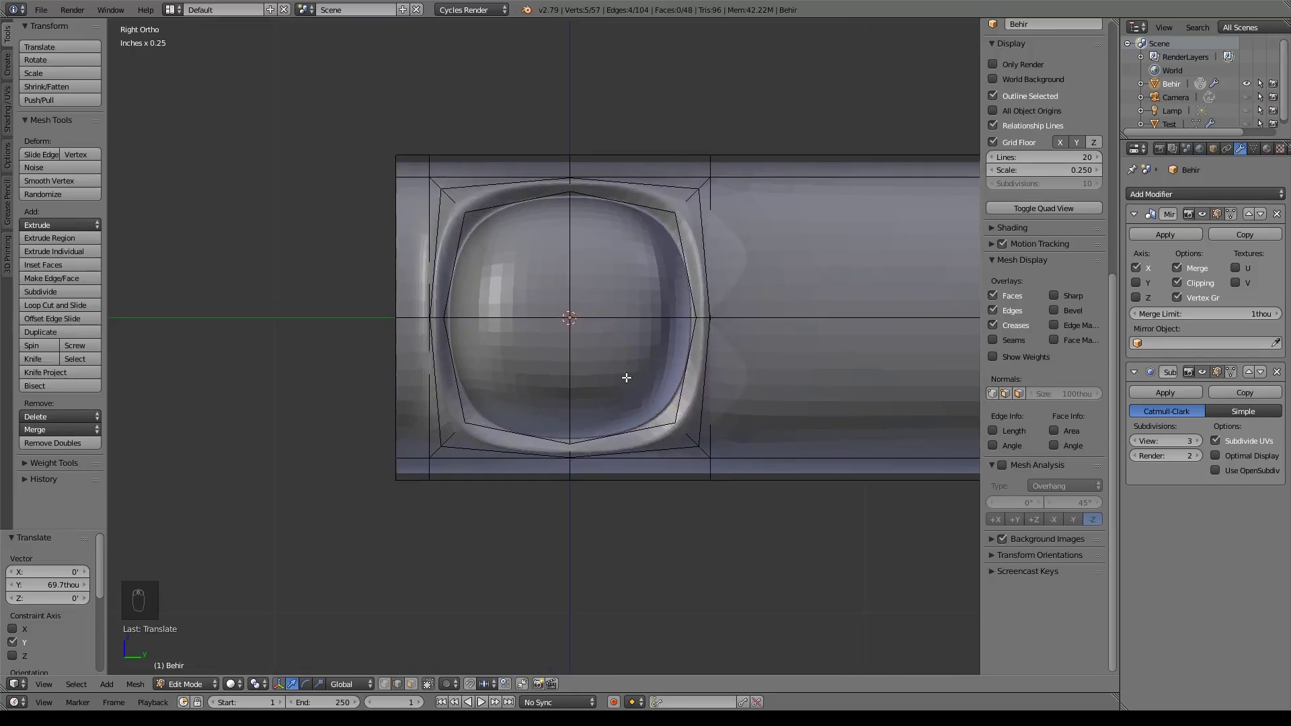
right_click(427, 323)
right_click(427, 316)
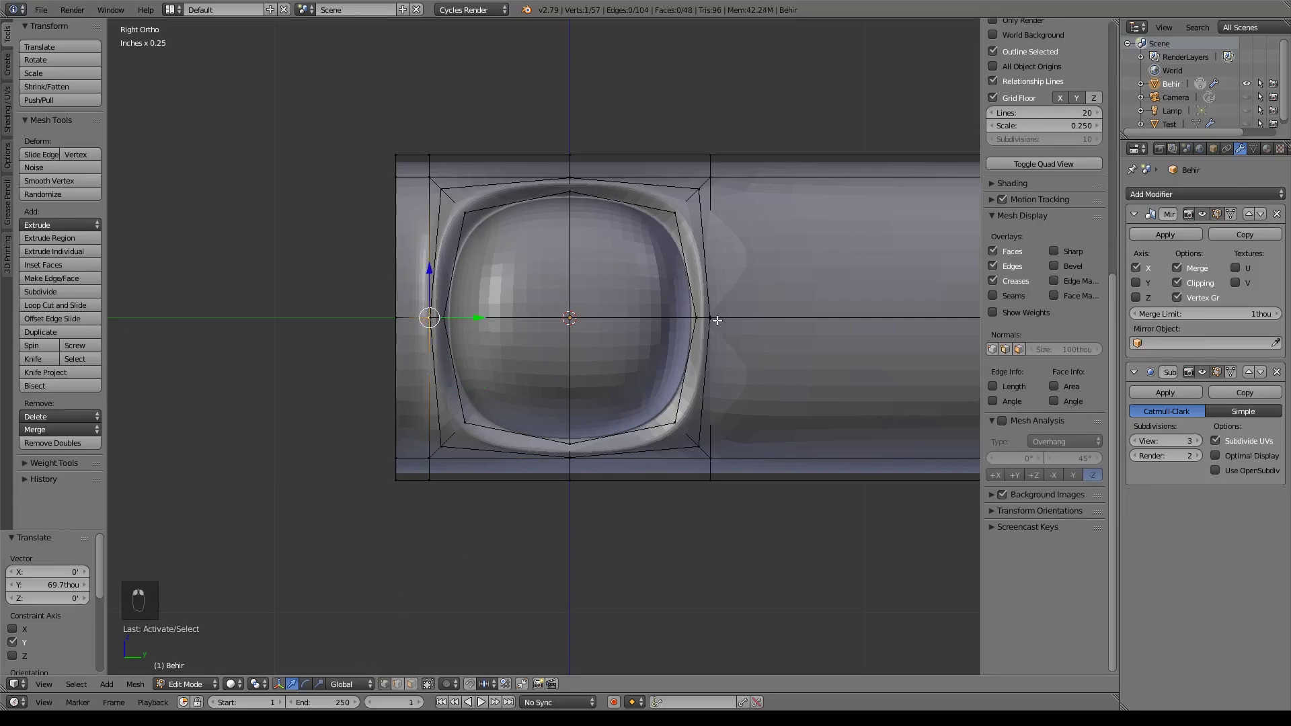
middle_drag(752, 319, 730, 324)
shift+right_click(685, 325)
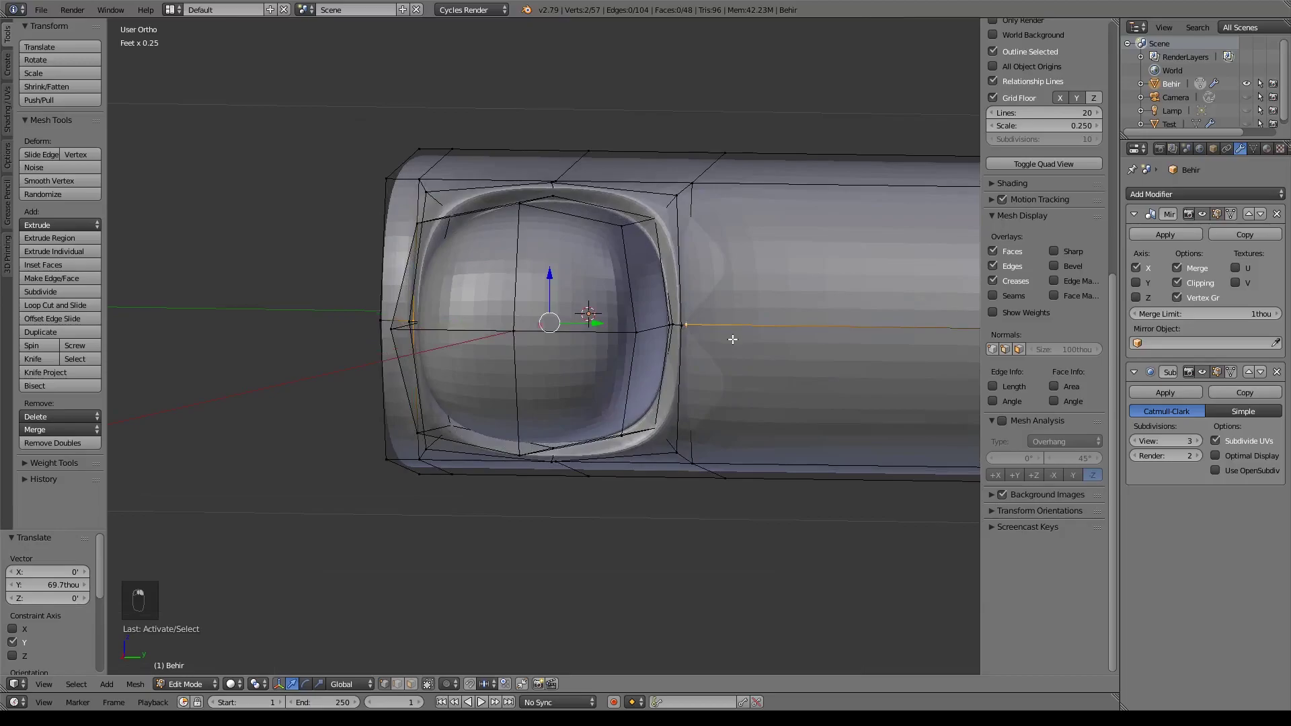
key(s)
click(757, 345)
- Select the upper and lower middle vertices of the loop around the stub base and scale them by 1.066
right_click(563, 175)
middle_drag(644, 421, 646, 371)
shift+right_click(572, 454)
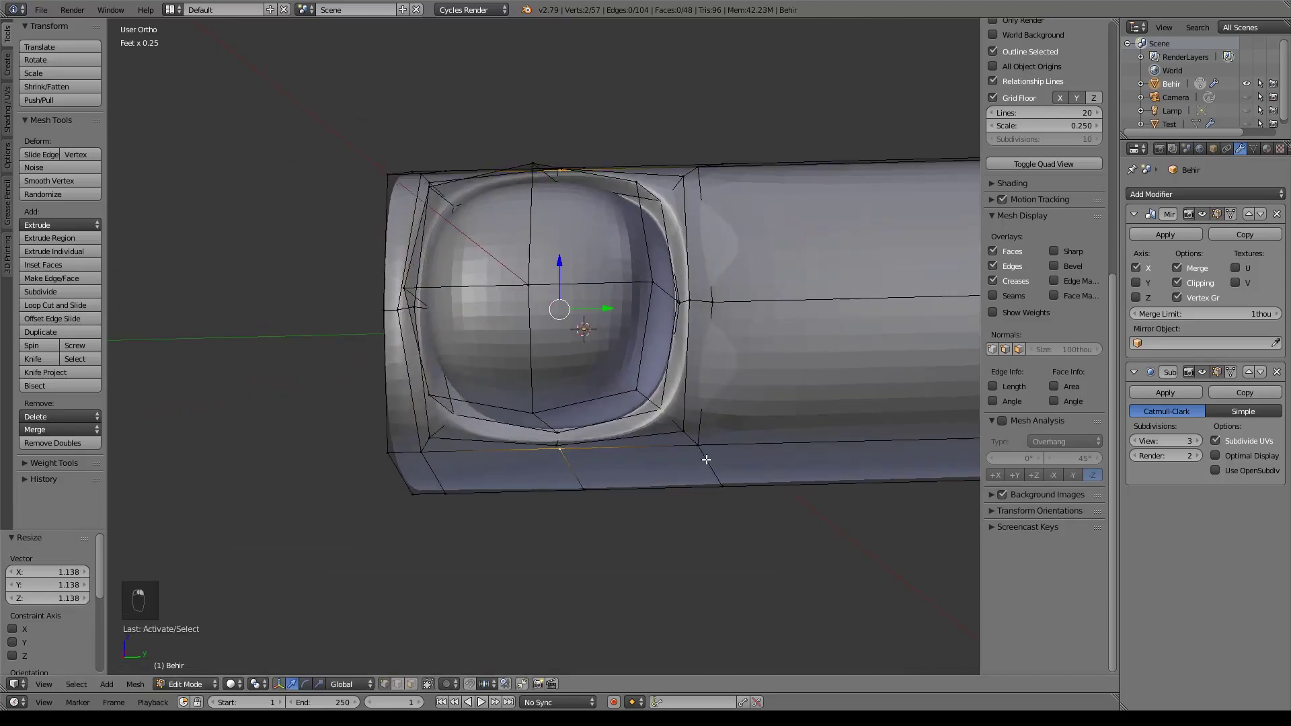
key(s)
click(706, 421)
- Select the edge loop where the stub meets the body and give it an edge crease of 0.556
middle_drag(707, 421, 808, 426)
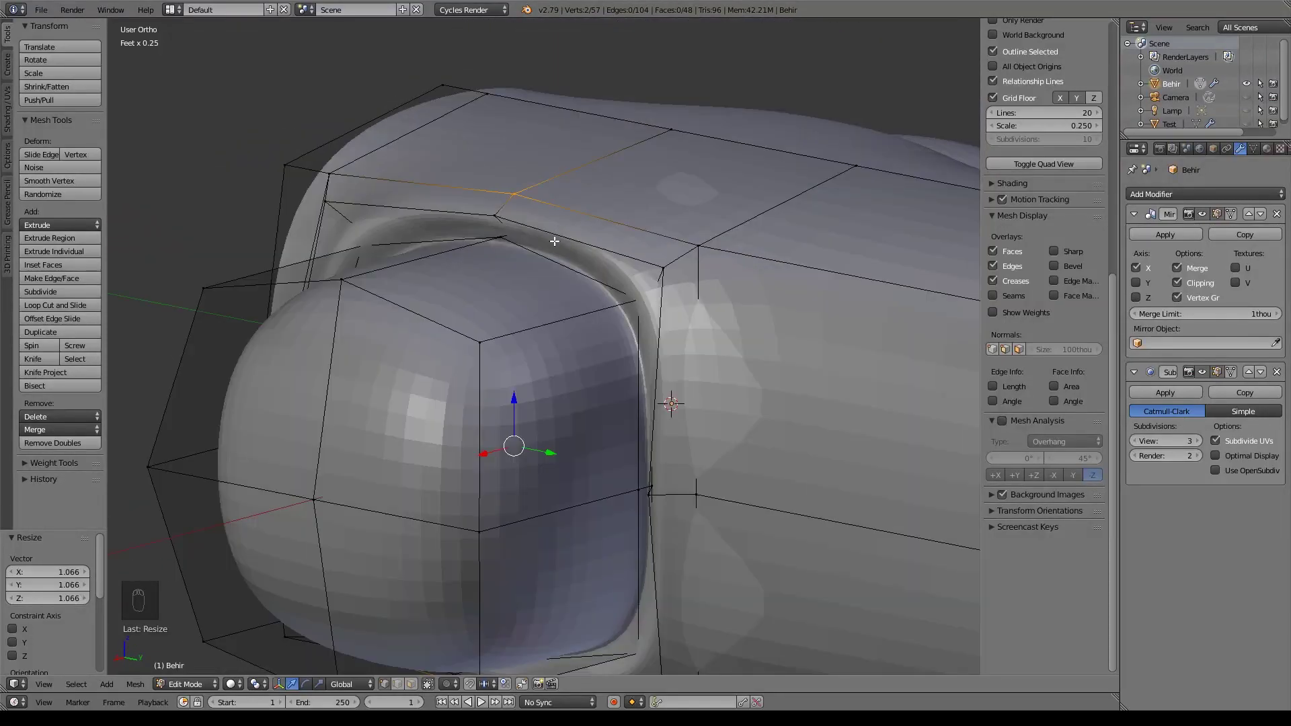
alt+click(573, 254)
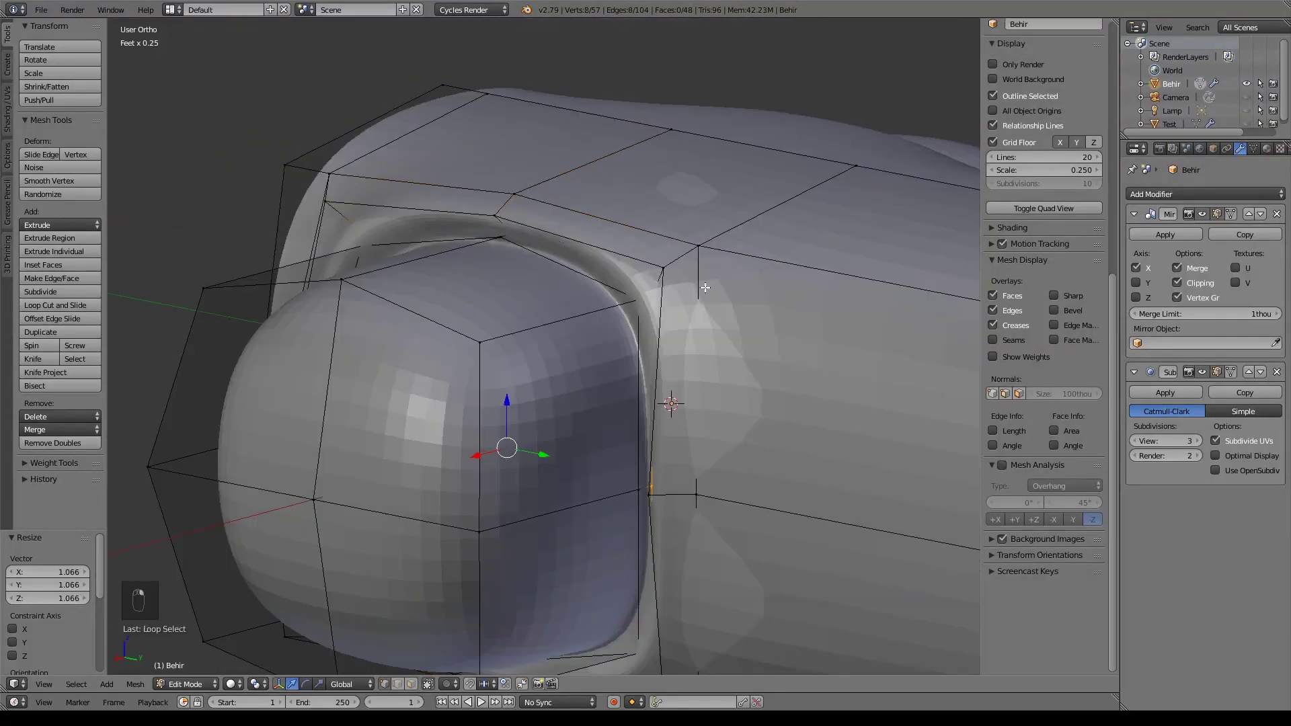
key(shift+e)
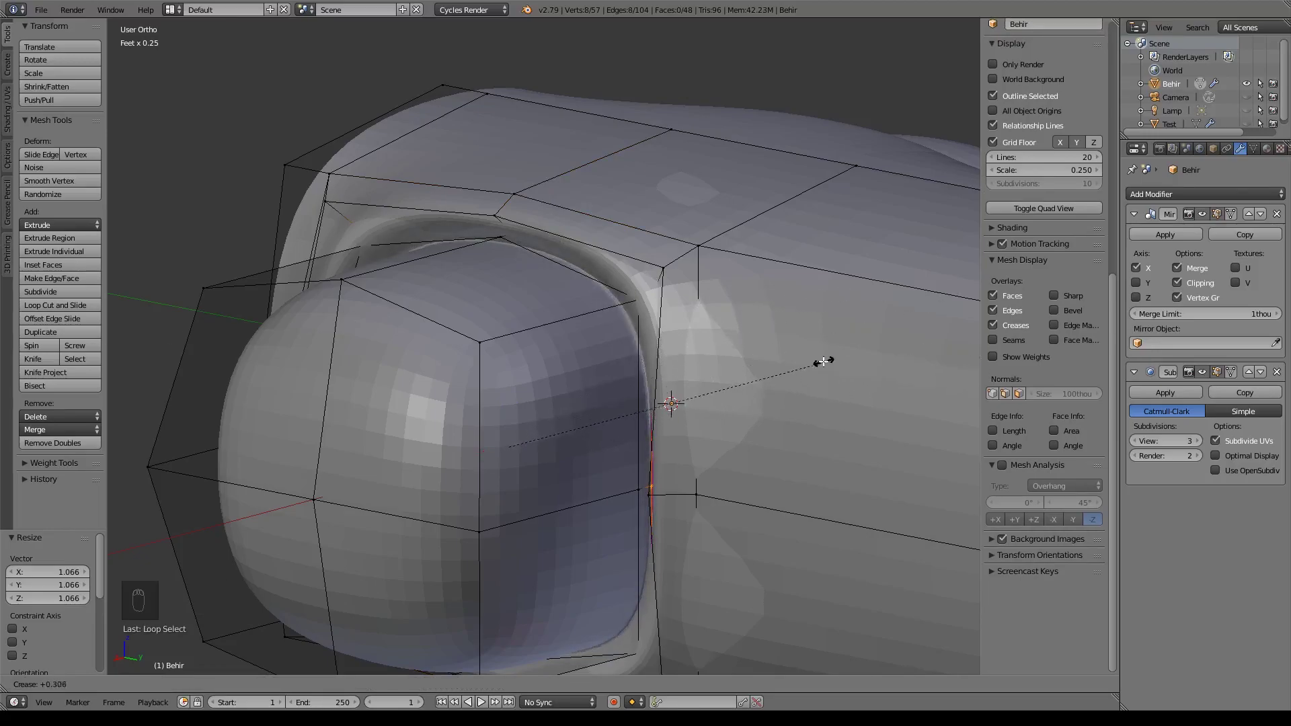
click(889, 344)
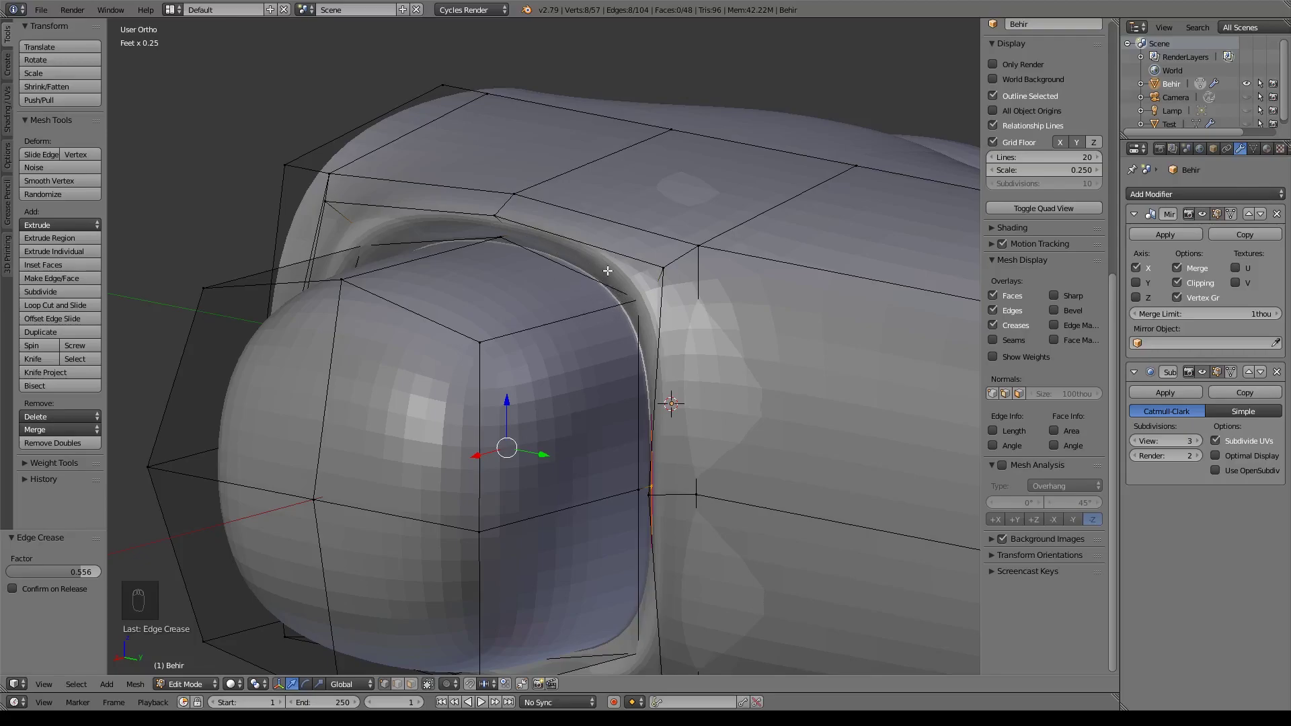
- Add a loop cut in the outer ring of faces around the stub base and scale it by 1.061
key(ctrl+r)
click(680, 246)
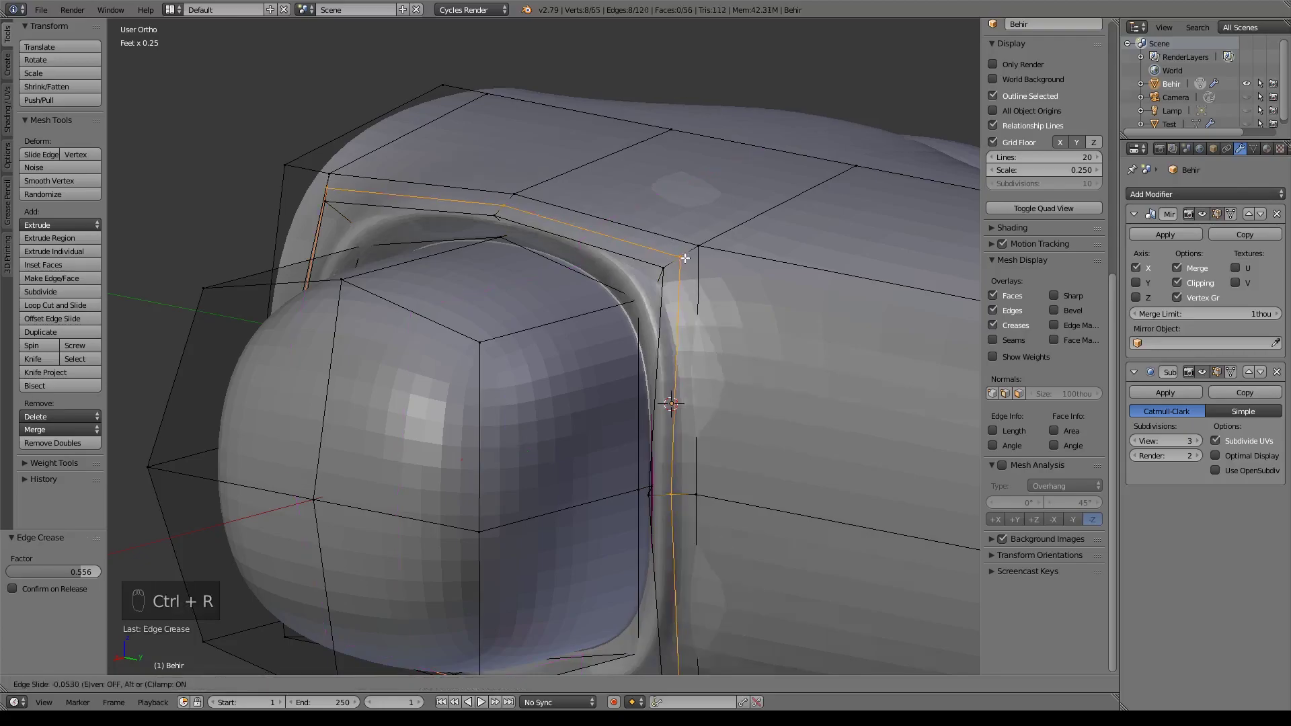
right_click(700, 266)
key(s)
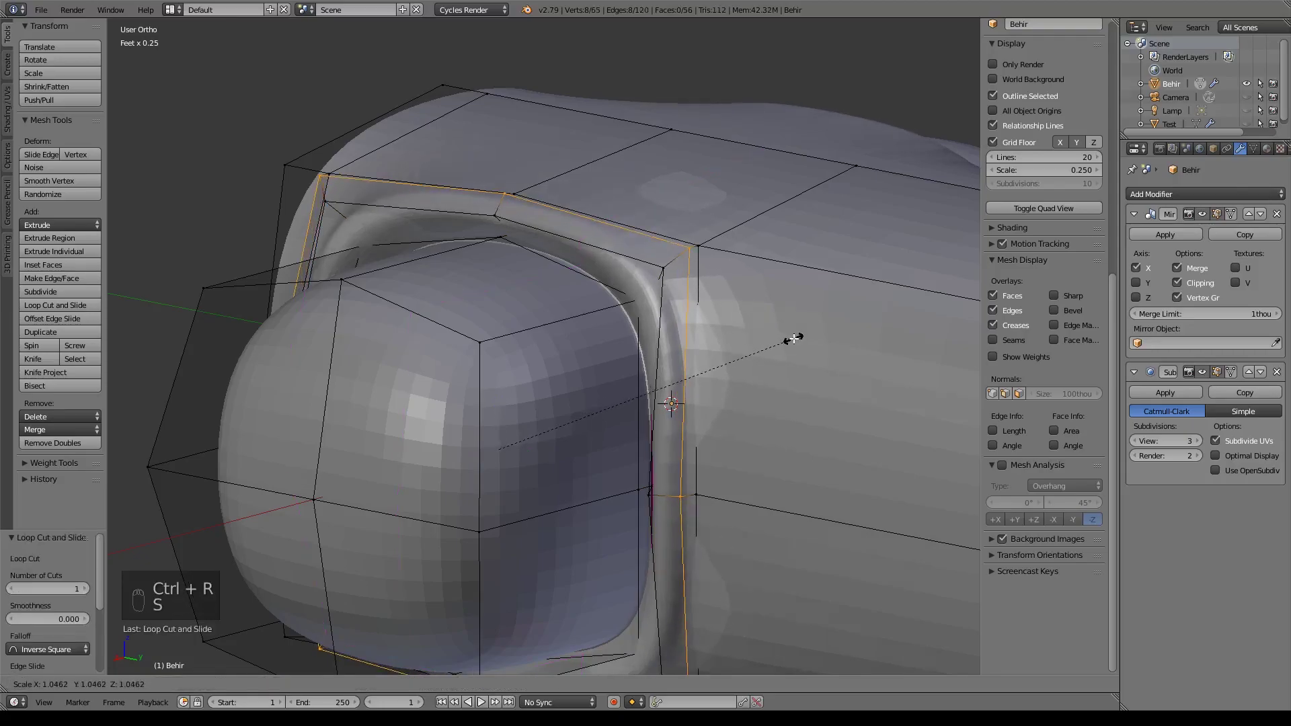
click(798, 342)
- Select the four corner vertices of the new outer loop around the stub base
middle_drag(860, 389, 782, 388)
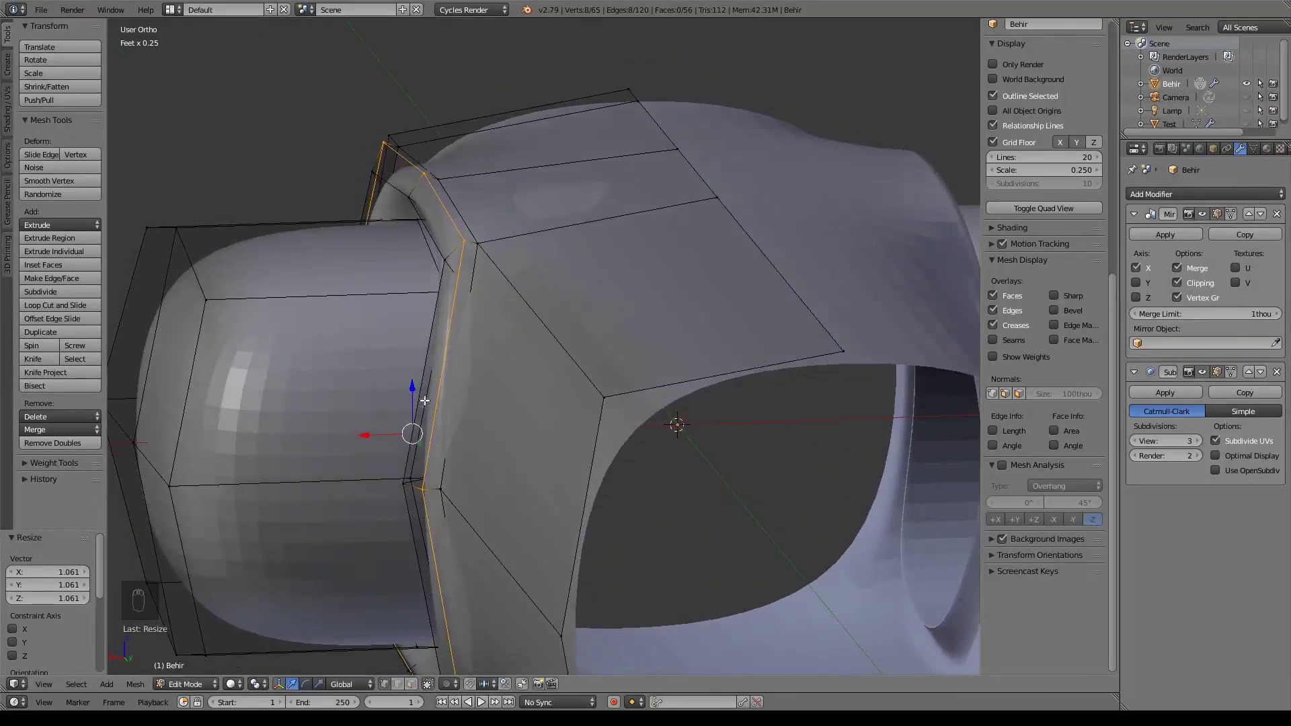
middle_drag(563, 376, 845, 426)
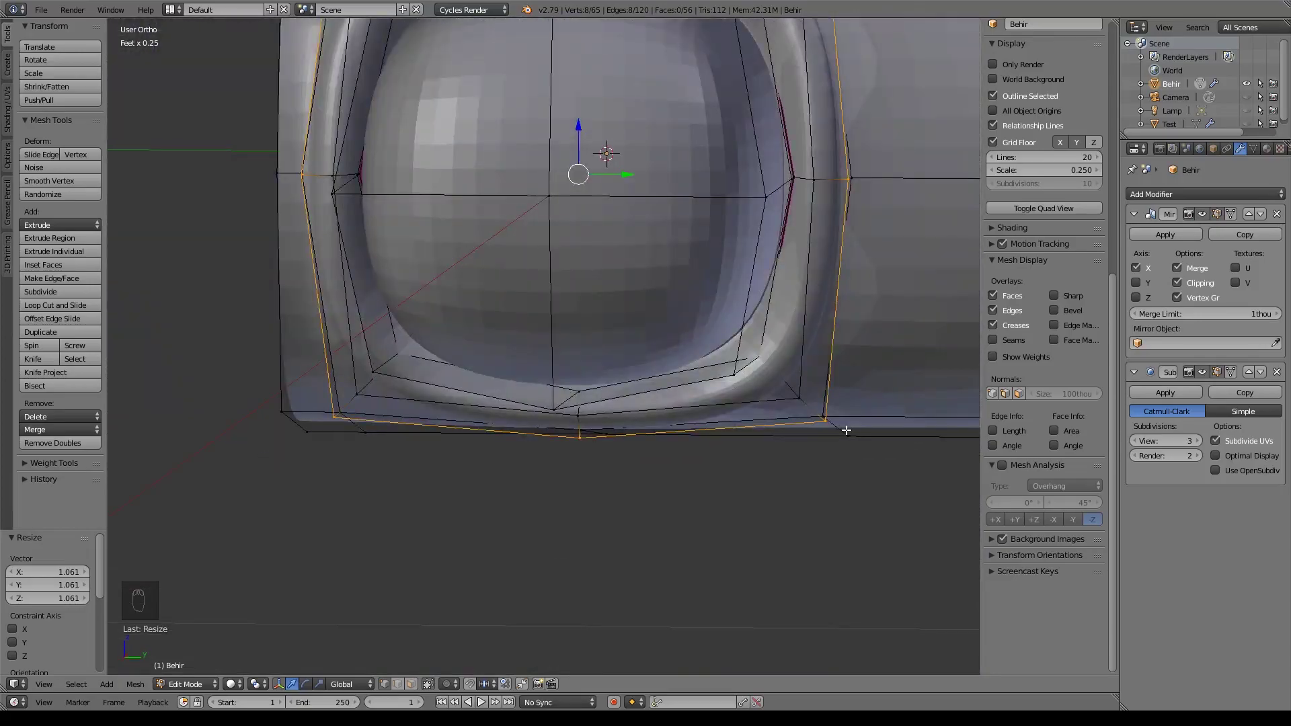
right_click(819, 439)
shift+right_click(326, 425)
middle_drag(327, 425, 338, 189)
shift+right_click(395, 116)
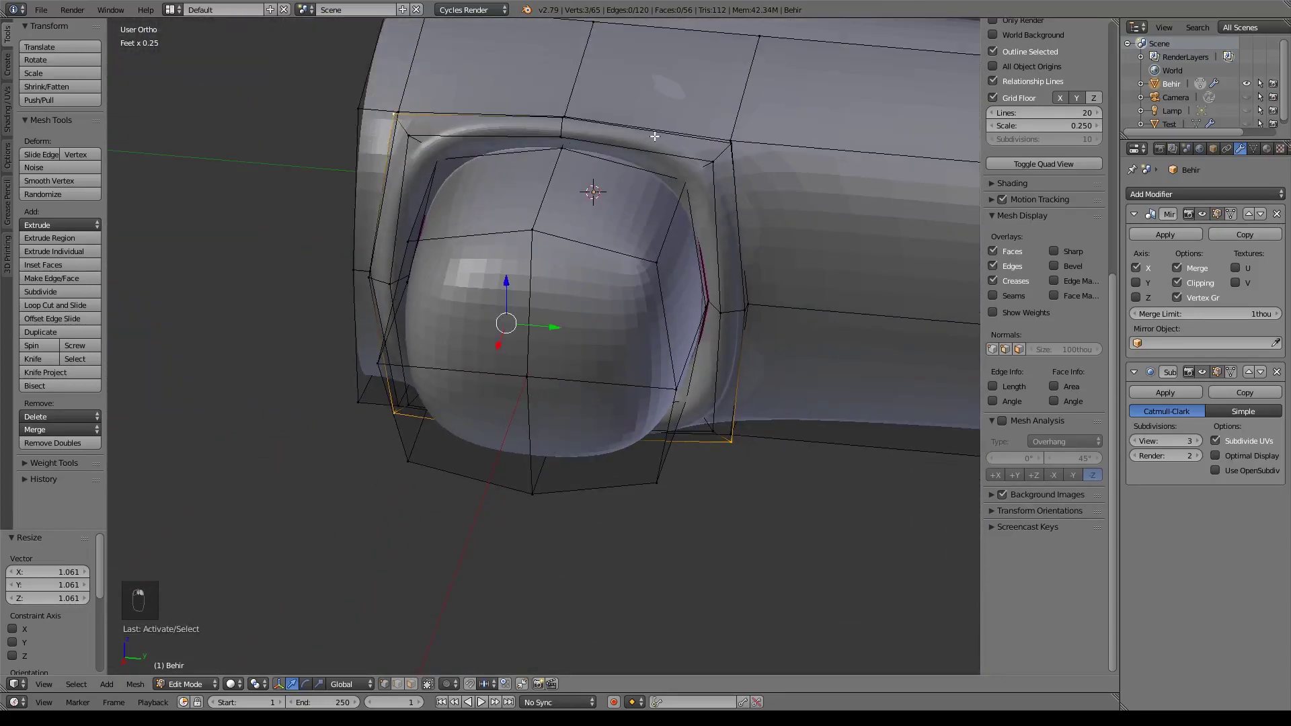
shift+right_click(731, 142)
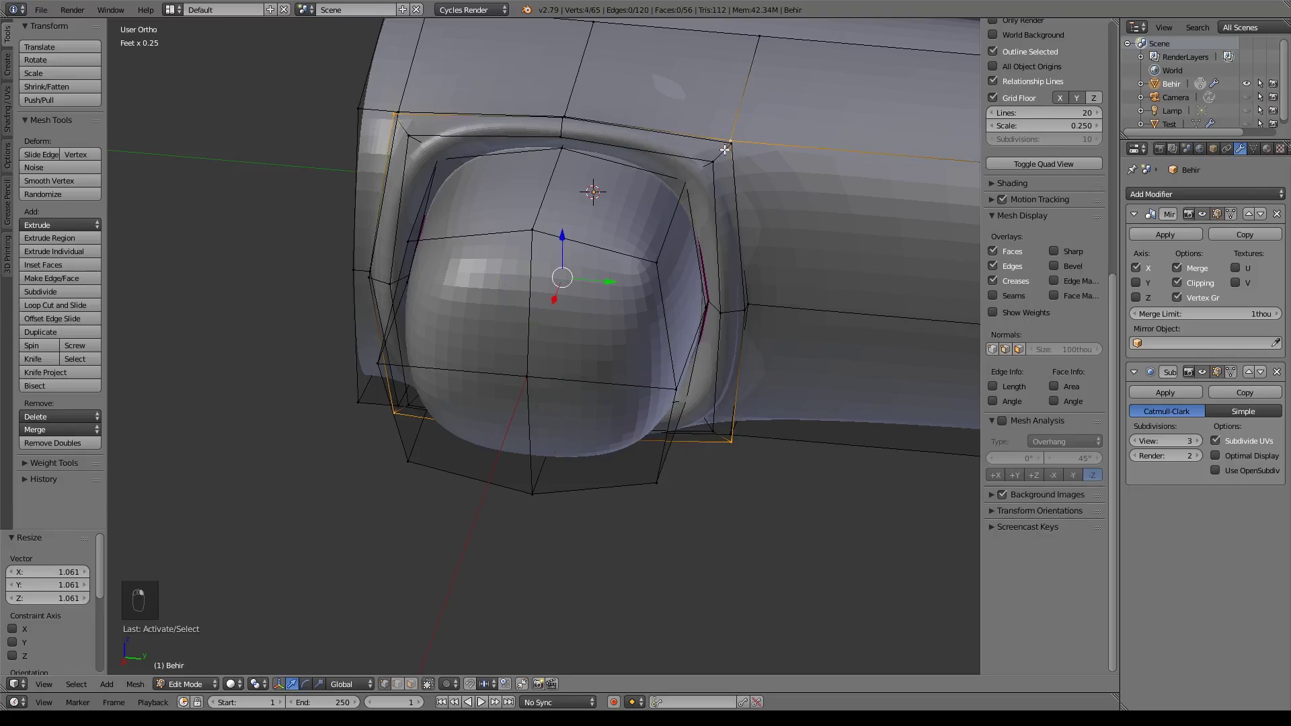
- Extend the selection to the neighbouring corner edges around the stub base, and undo the last selection changes
alt+shift+right_click(725, 149)
alt+shift+right_click(419, 156)
middle_drag(400, 353, 561, 364)
alt+shift+right_click(540, 330)
alt+shift+right_click(663, 351)
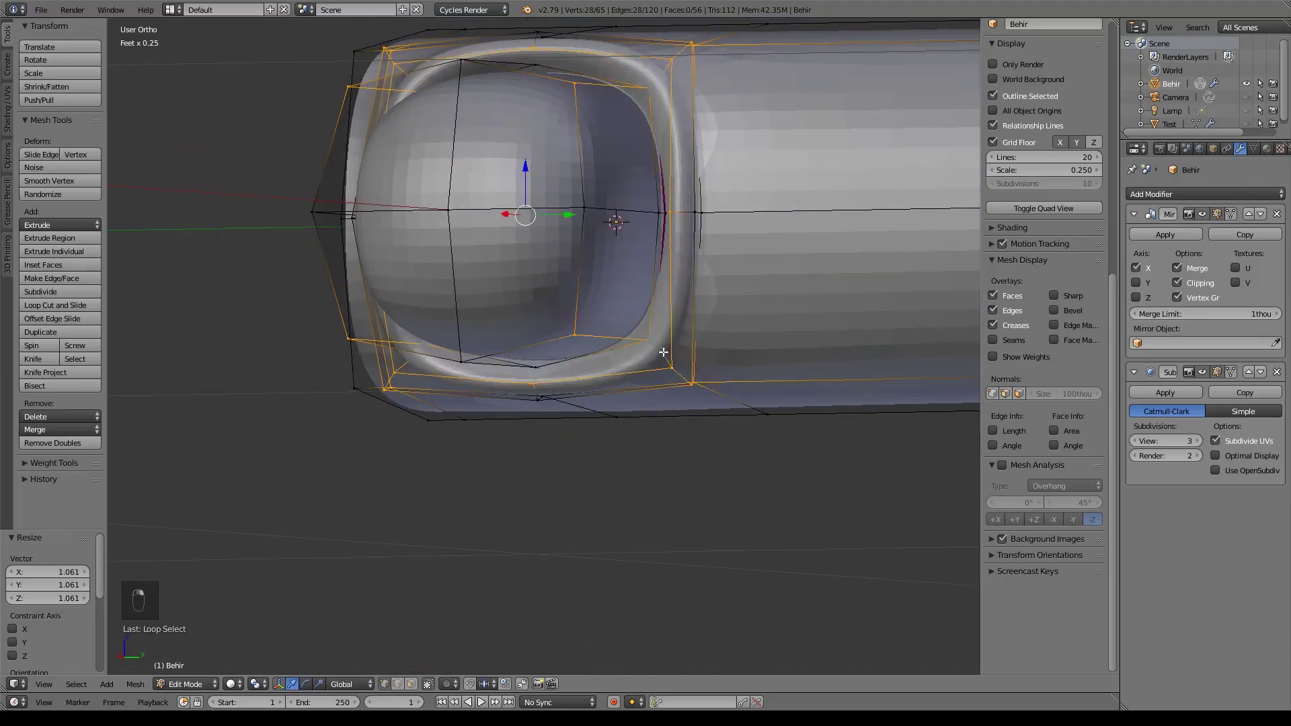
alt+shift+right_click(674, 339)
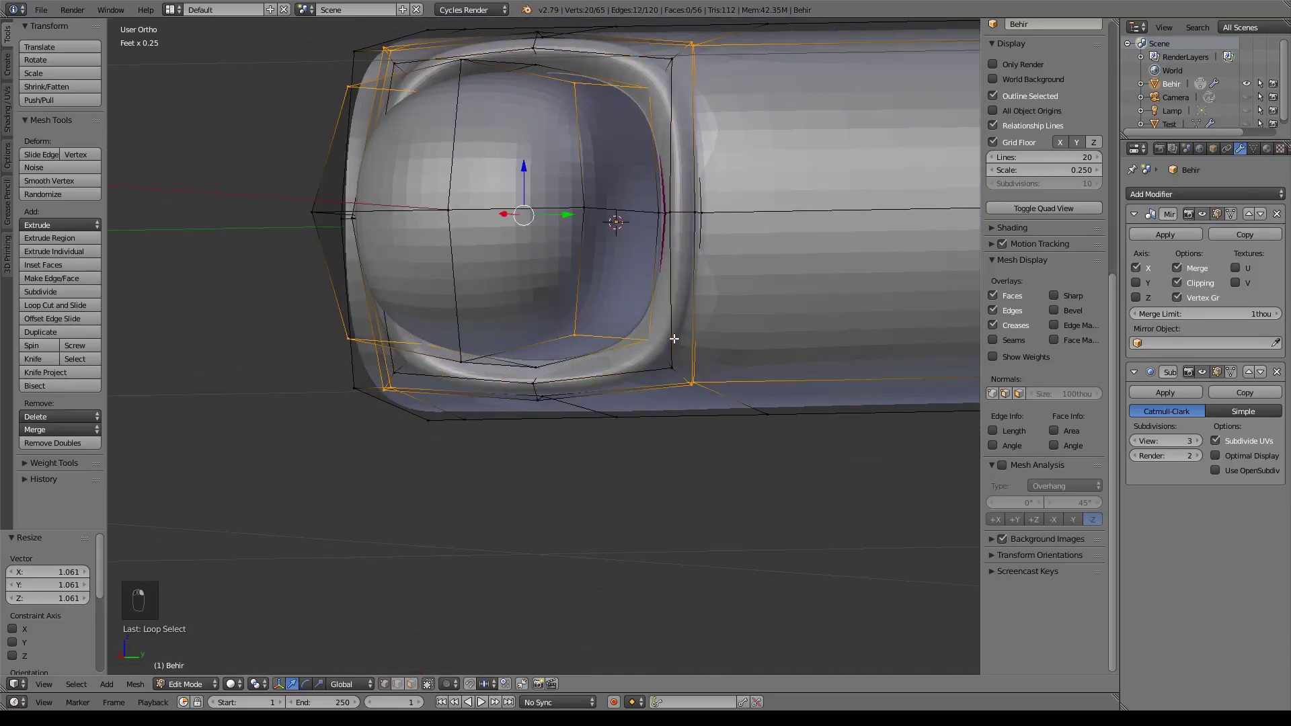
key(ctrl+z)
key(ctrl+z)
key(ctrl+z)
key(ctrl+z)
- Deselect the stub's outer-end corner vertices and scale the remaining base corners to about 0.93 with X locked
alt+shift+right_click(676, 364)
shift+right_click(577, 333)
shift+right_click(581, 87)
middle_drag(466, 72, 508, 95)
shift+right_click(458, 141)
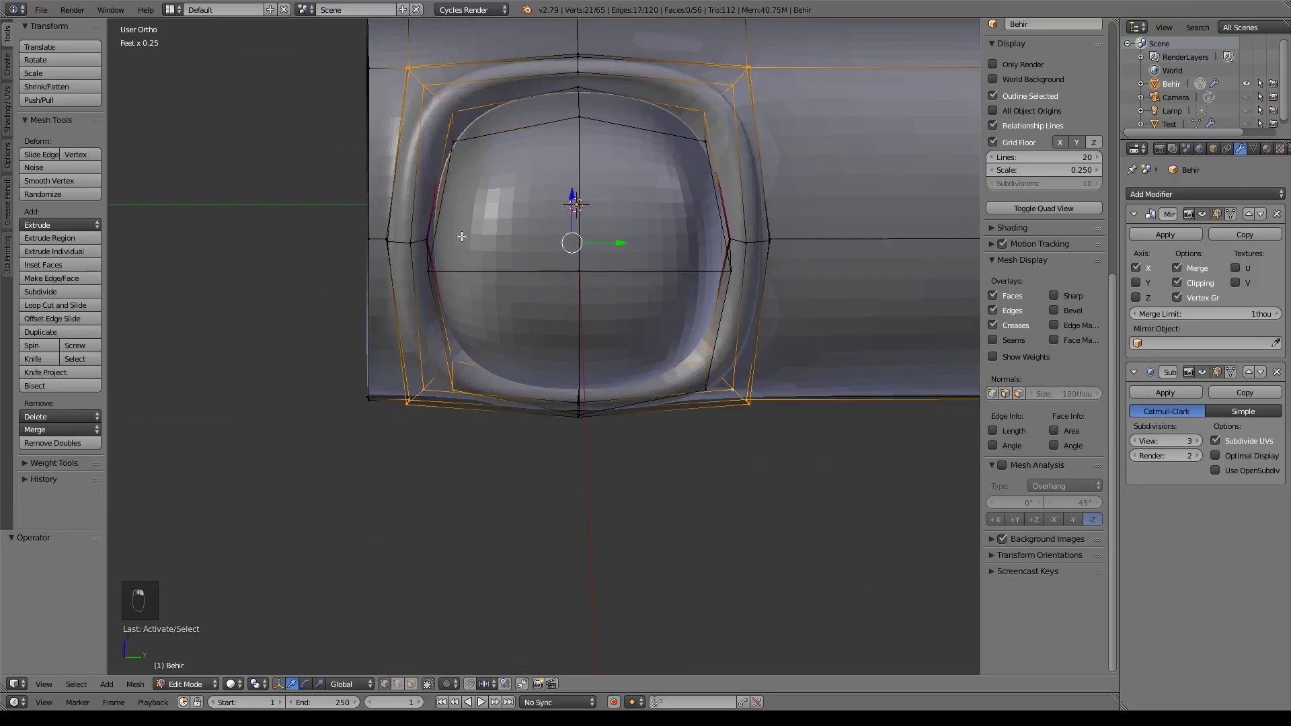
shift+right_click(459, 388)
middle_drag(781, 430, 878, 448)
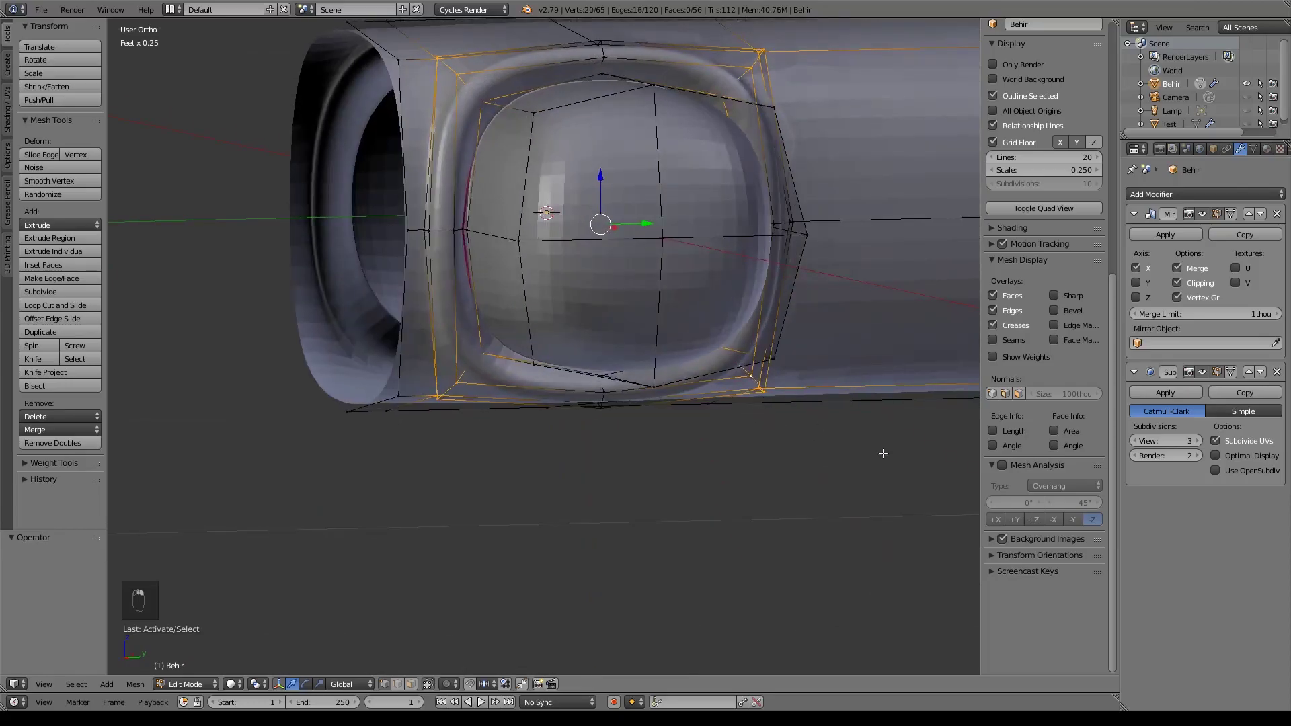
key(s)
key(x)
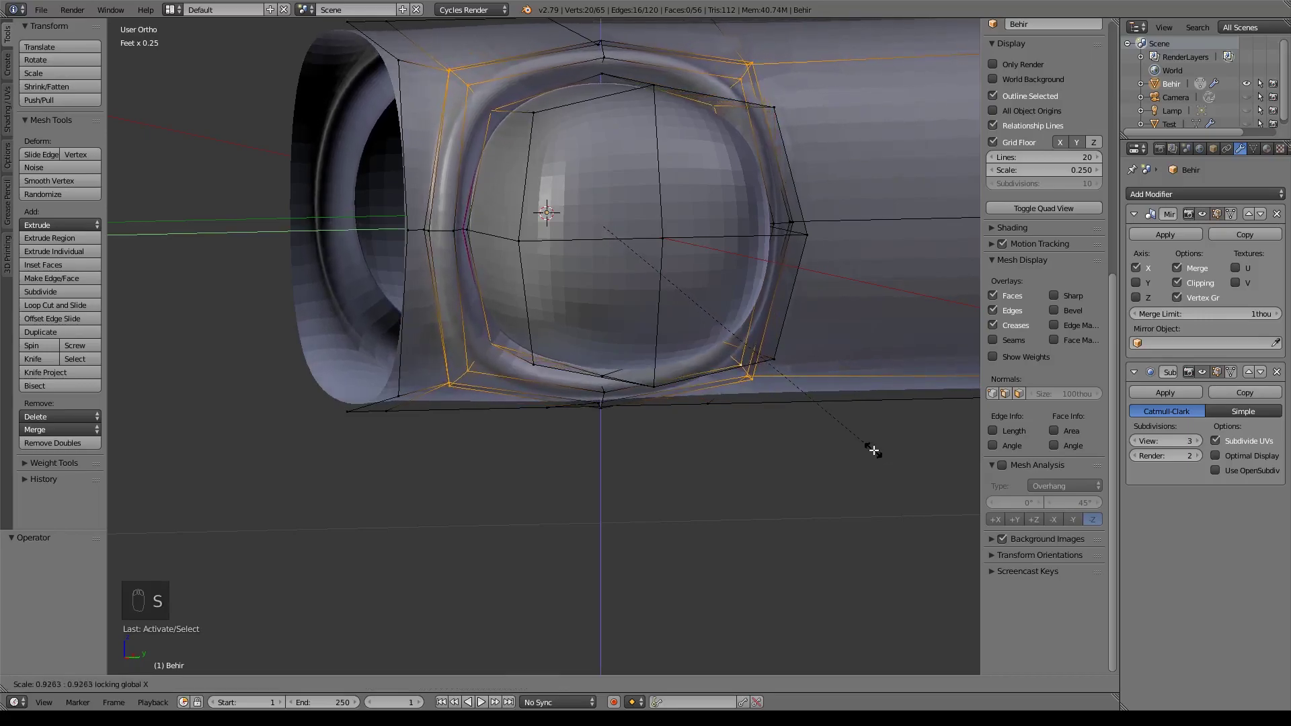
click(879, 449)
- Clear the selection and box-select all vertices at the stub's outer end in a front wireframe view
middle_drag(660, 349, 586, 398)
key(a)
key(KP_1)
scroll(591, 397, down, 2)
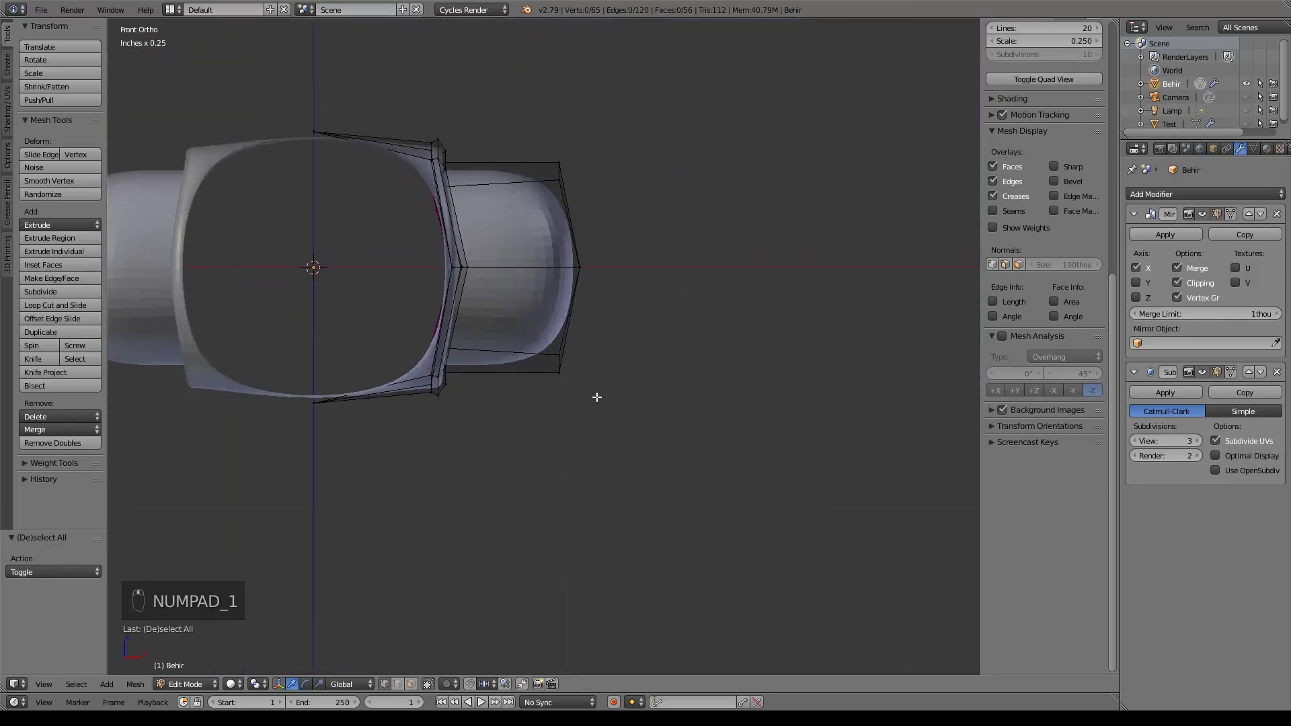
scroll(597, 397, down, 1)
key(a)
key(a)
key(z)
key(b)
drag(523, 161, 642, 479)
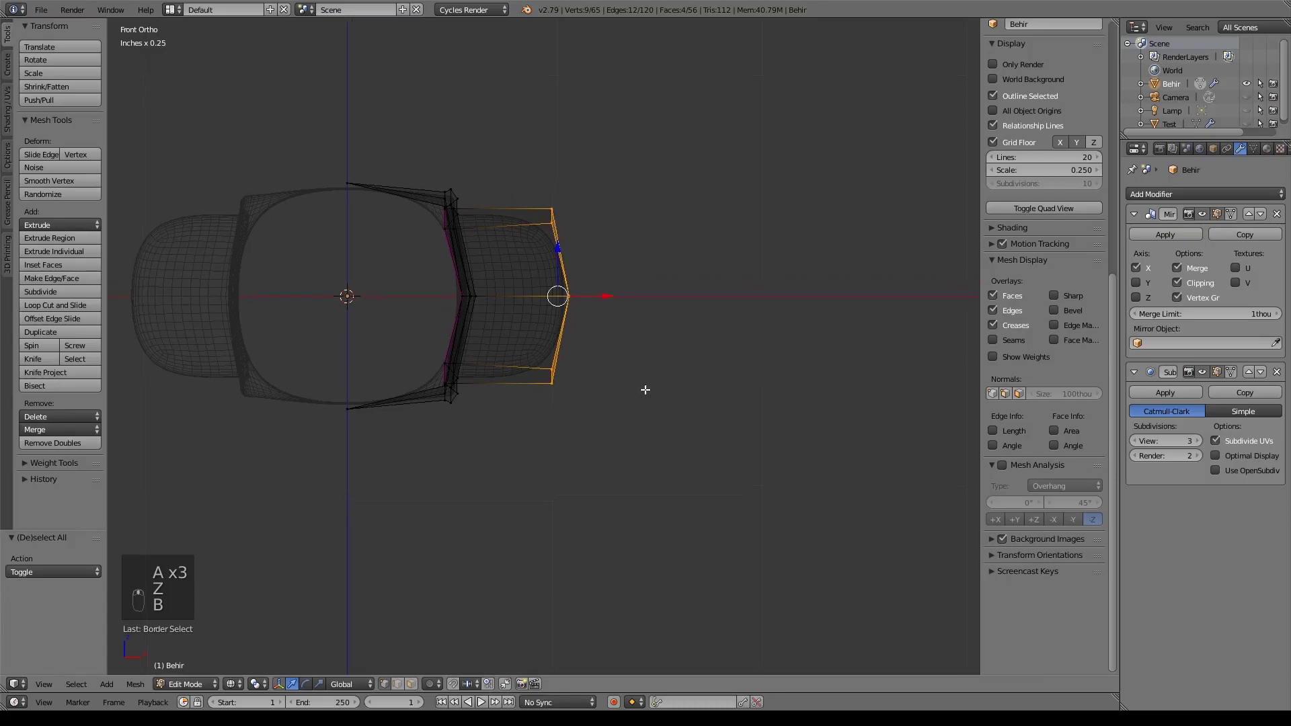
- Lengthen the stub by moving its selected outer end outward along X and slightly down along Z
shift+middle_drag(645, 384, 639, 441)
scroll(640, 441, up, 3)
scroll(644, 444, down, 3)
drag(600, 357, 684, 357)
drag(637, 308, 644, 340)
drag(689, 383, 700, 383)
- Try rotating the stub's outer end by 3.05°, and undo the rotation
key(r)
click(775, 382)
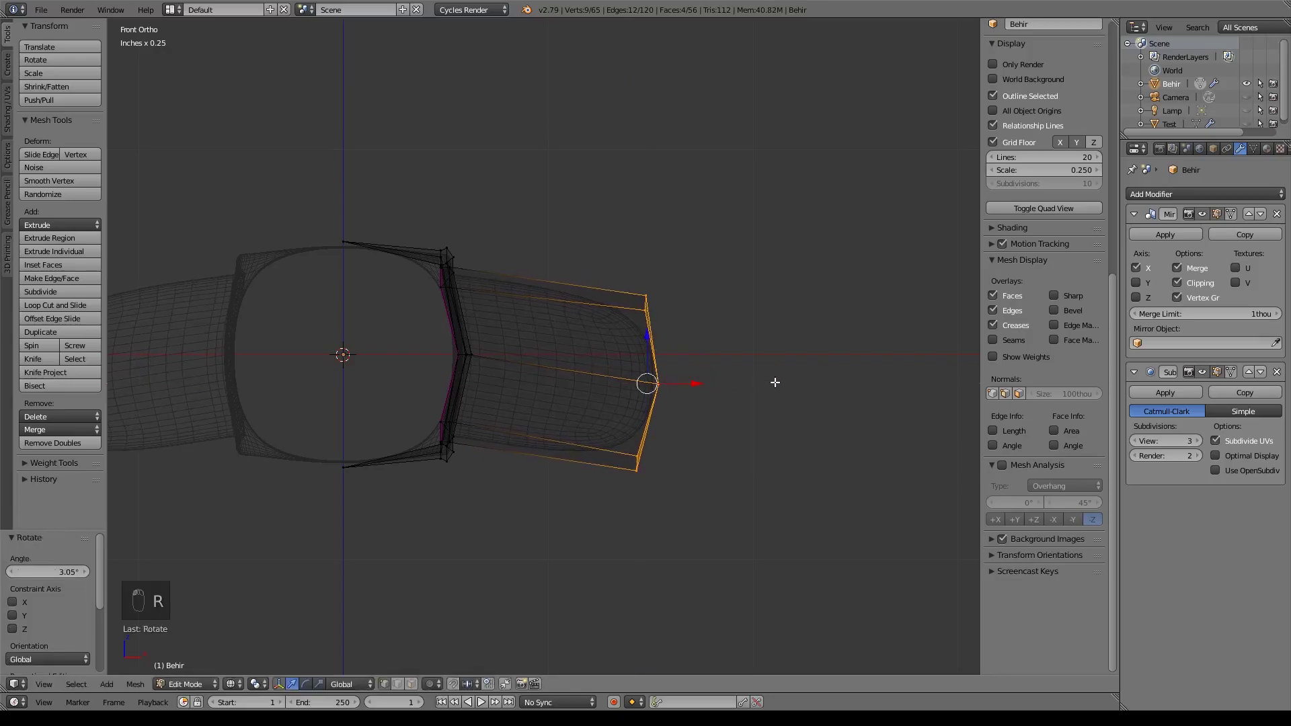
key(ctrl+z)
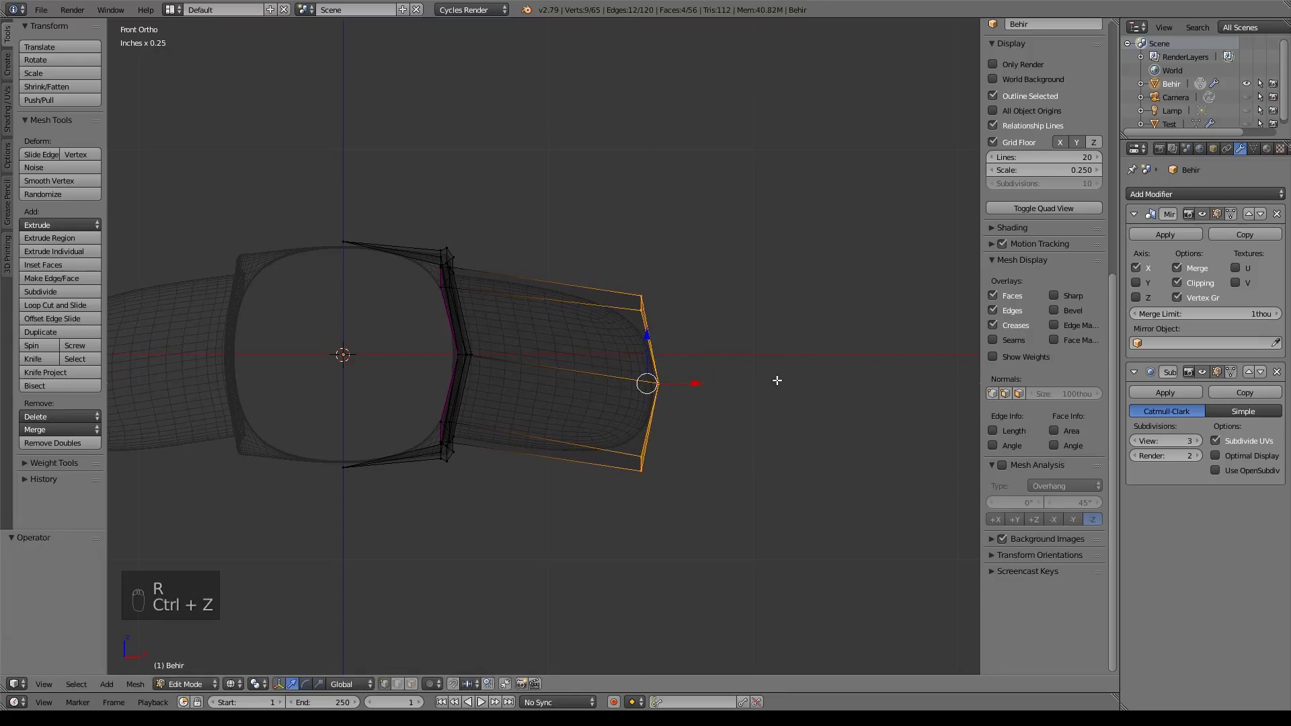
- Flatten the stub's outer end by scaling it to 0 along X, and move it 19.7 thou outward along X
text(s)
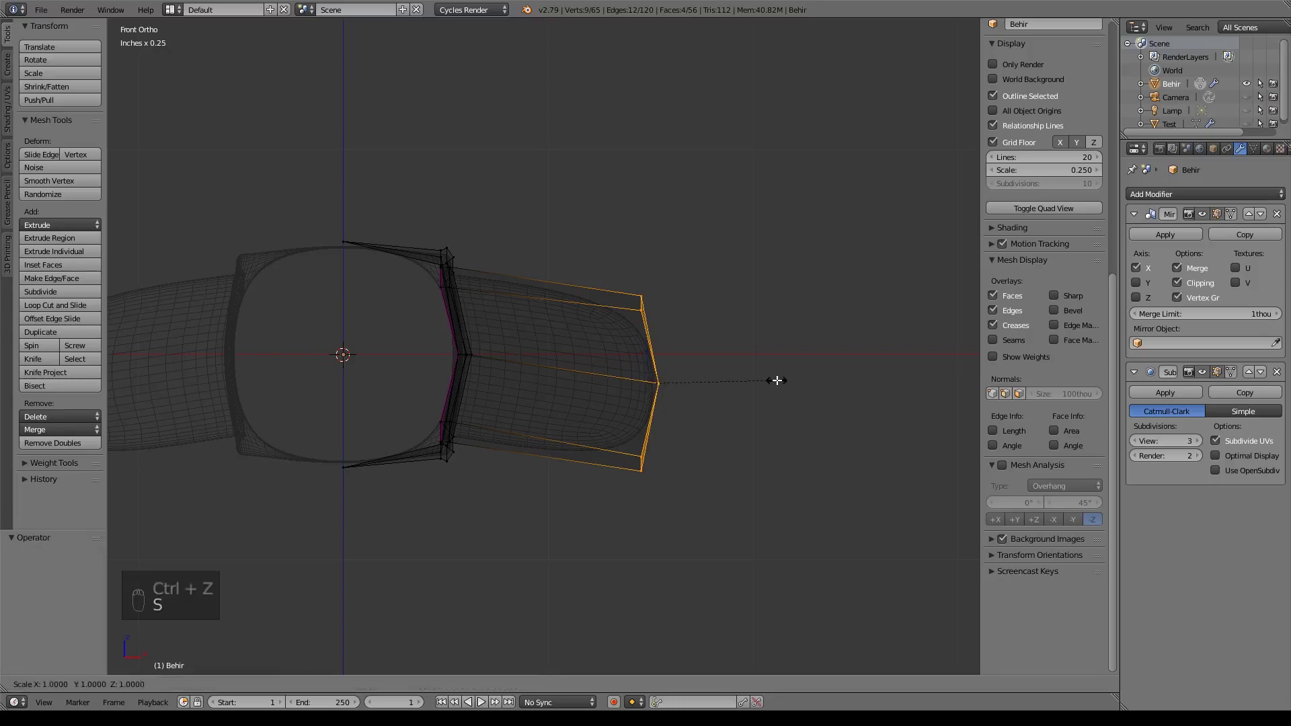
text(x0)
click(777, 381)
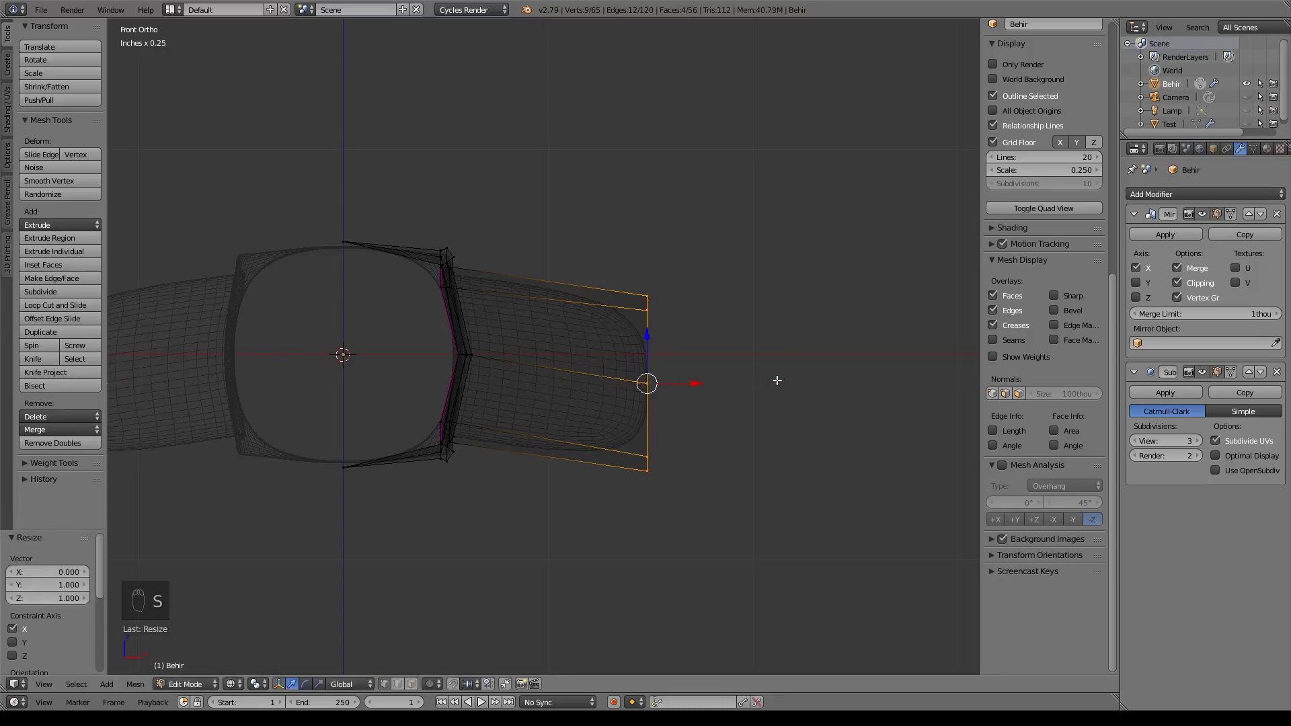
drag(700, 388, 713, 390)
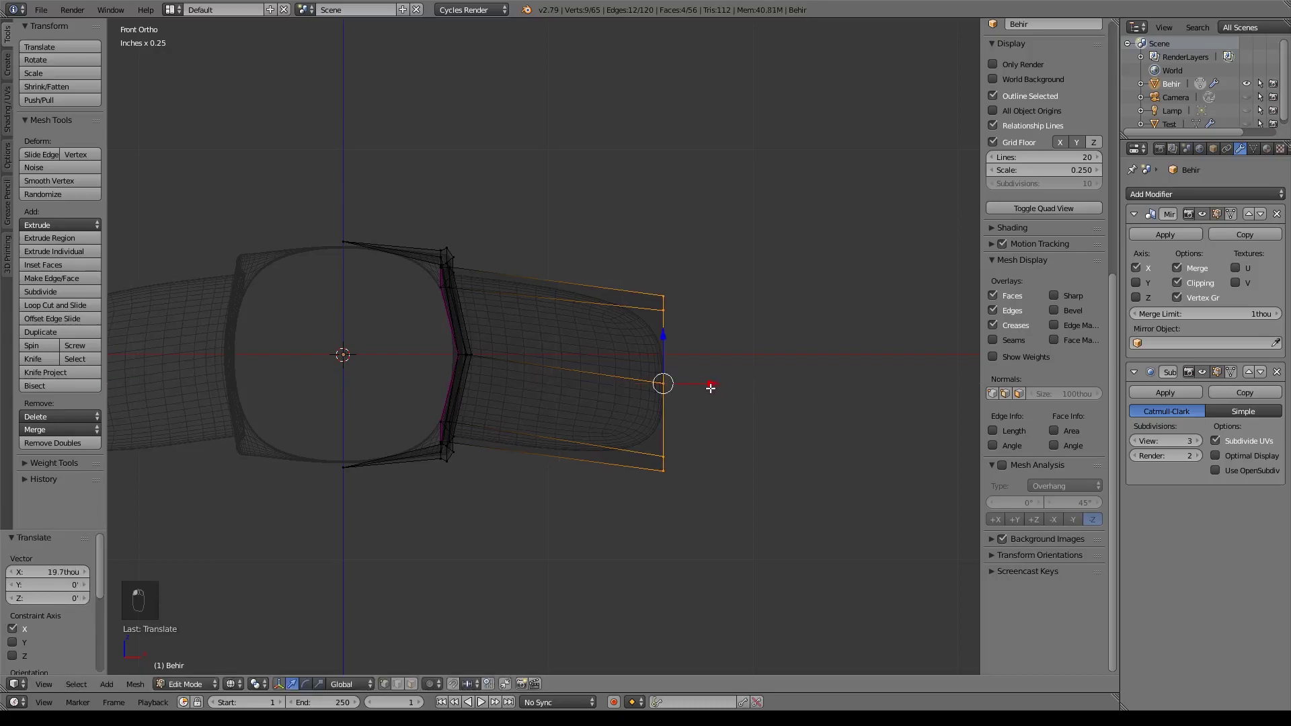
- Move the stub's outer end down 4.1 thou along Z and rotate it 14.6°
drag(663, 341, 666, 343)
key(r)
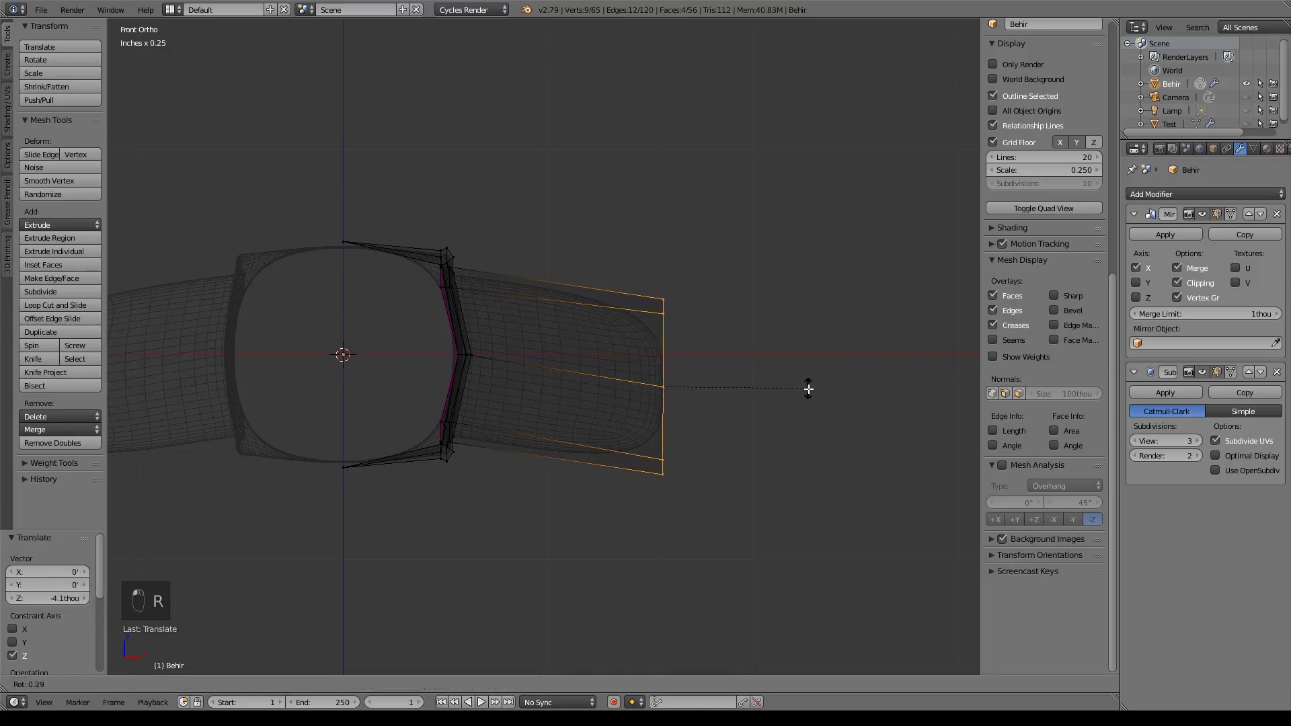
click(774, 416)
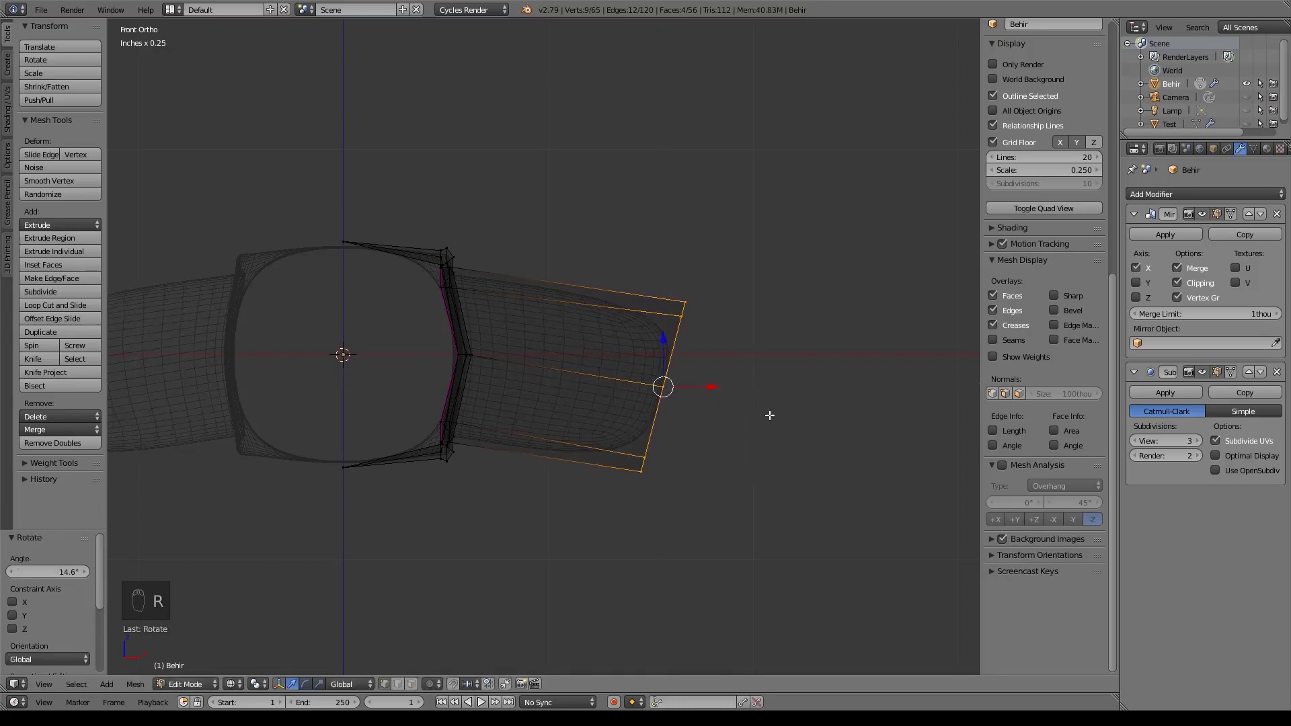
- Extrude the stub's outer end and move the new ring 58.3 thou along X and -34.5 thou along Z
shift+middle_drag(780, 424, 720, 377)
key(e)
right_click(711, 374)
key(g)
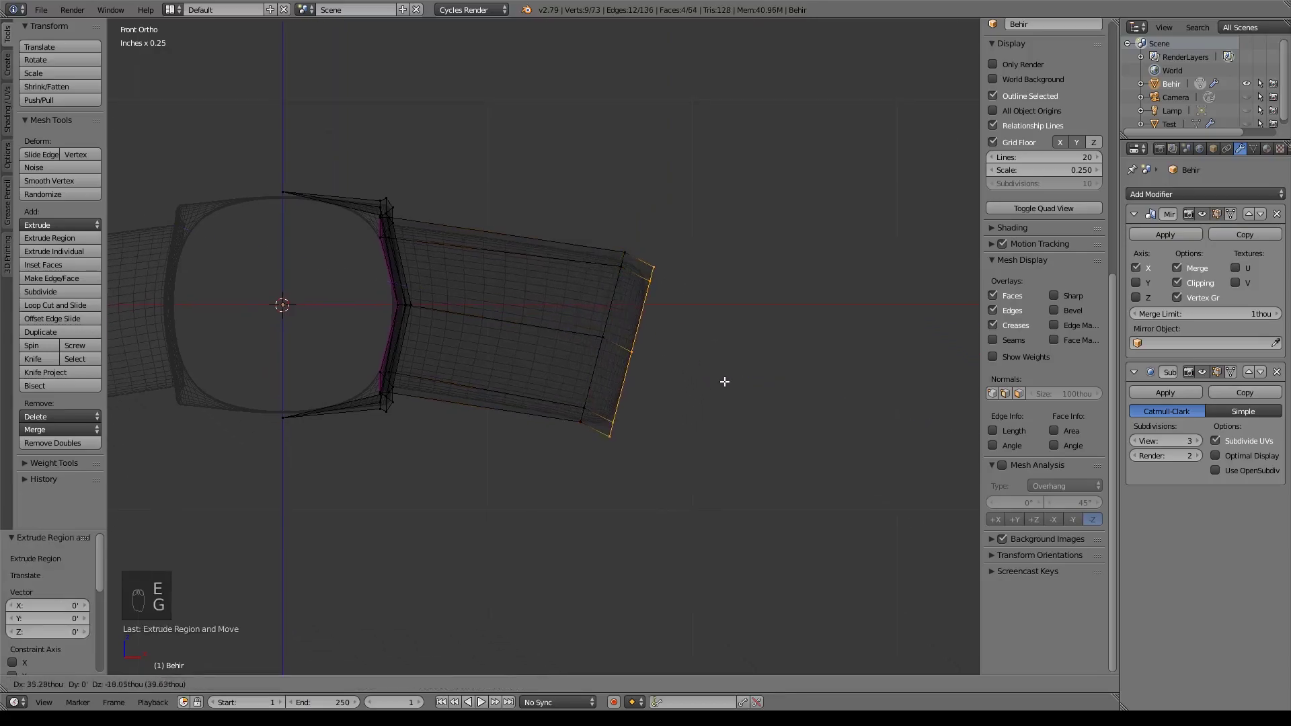
click(742, 395)
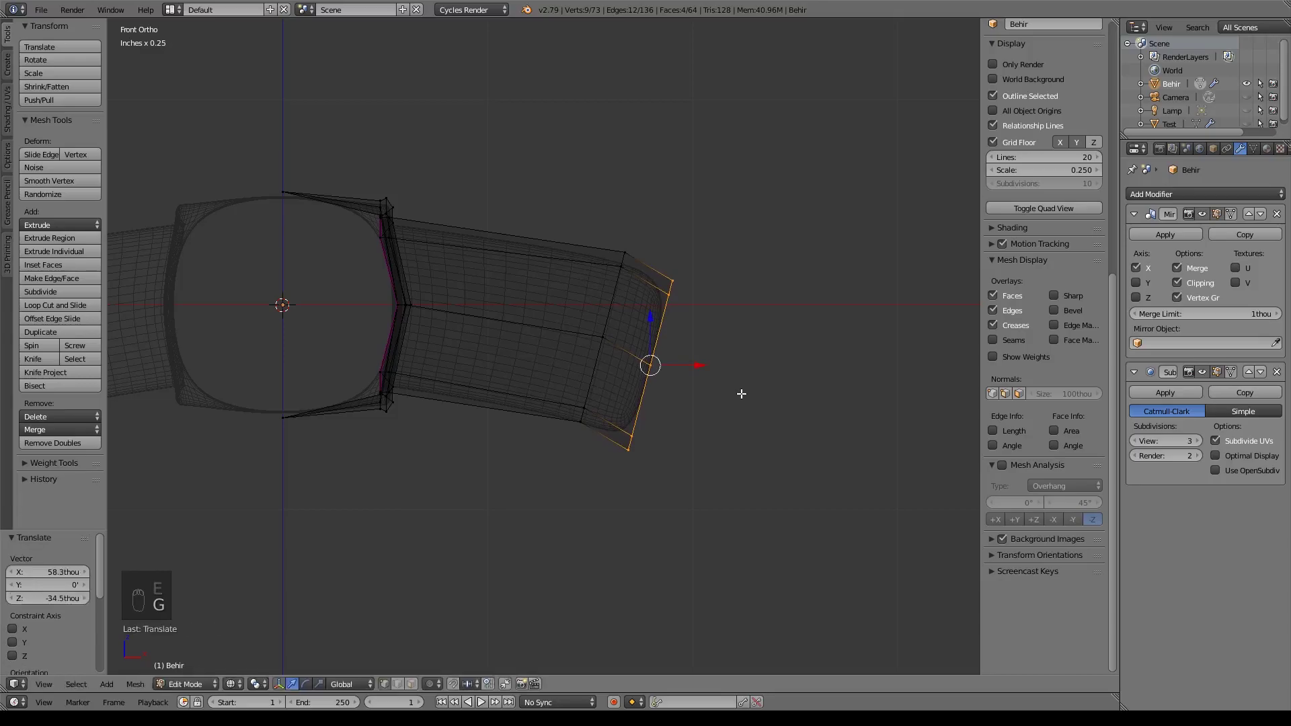
- Rotate the new end ring 20.3°, scale it to 0.967, and nudge it slightly into place
key(r)
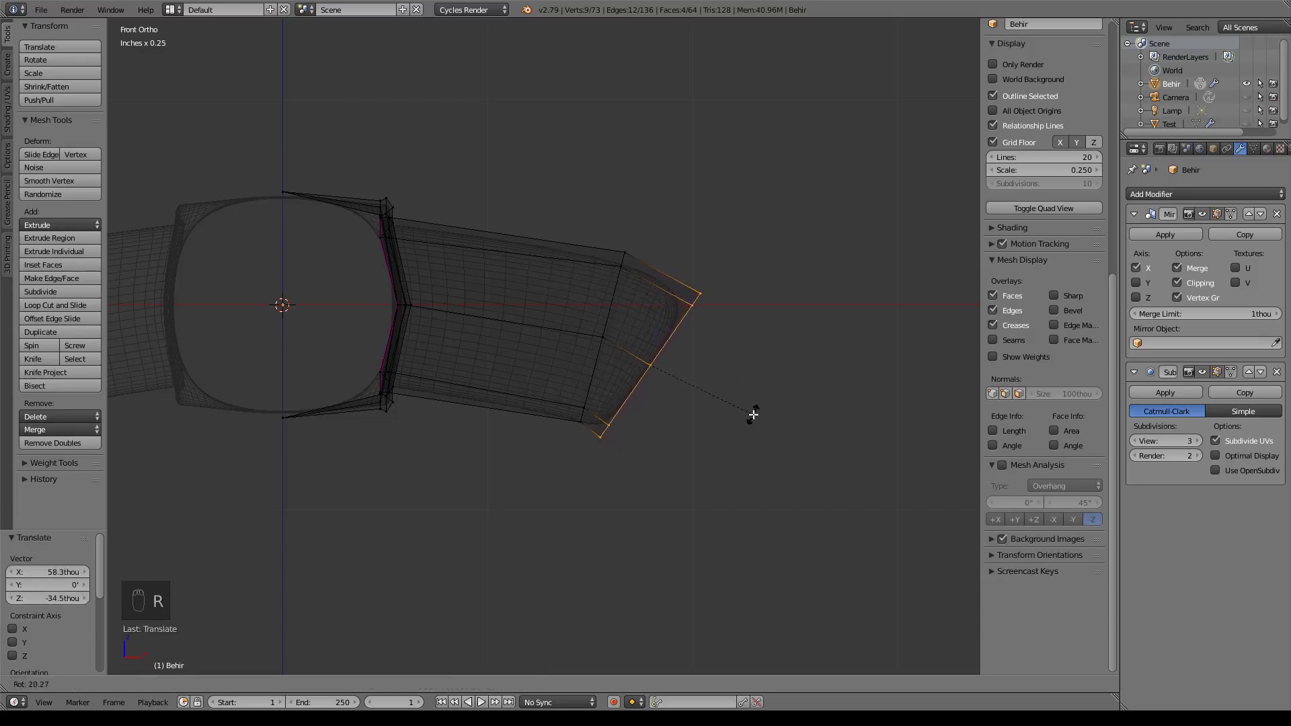
click(753, 415)
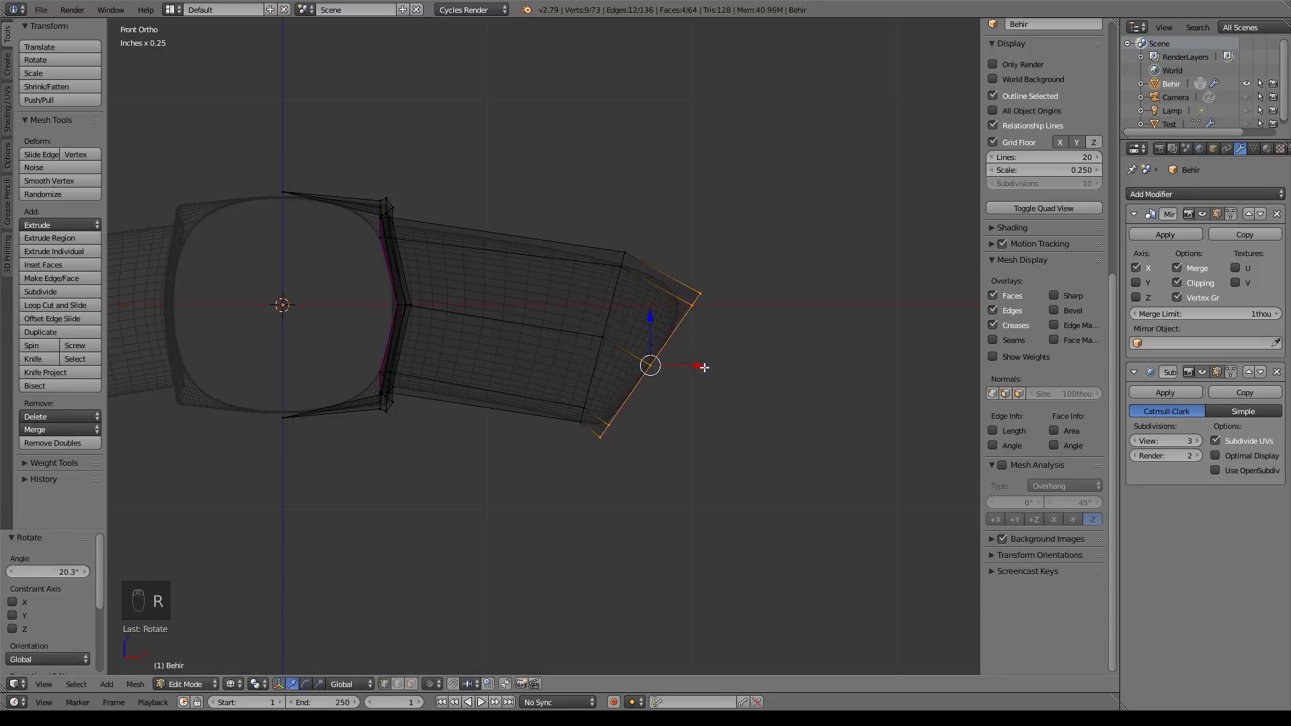
key(s)
click(782, 400)
key(g)
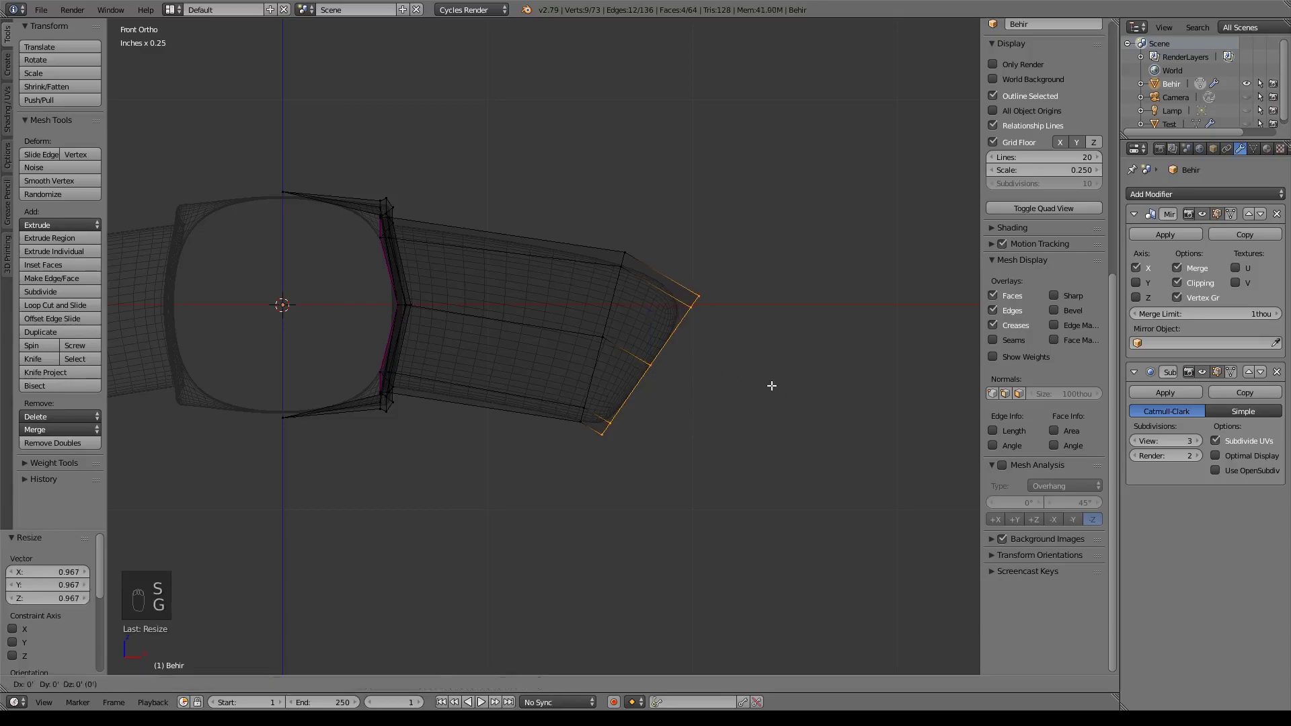
click(768, 392)
- Extrude another ring from the leg's end and move it 36.9 thou along X and -38.6 thou along Z
key(e)
right_click(736, 444)
key(g)
click(760, 453)
- Rotate the new end ring further downward, reposition it inward, and scale it to 0.924
key(r)
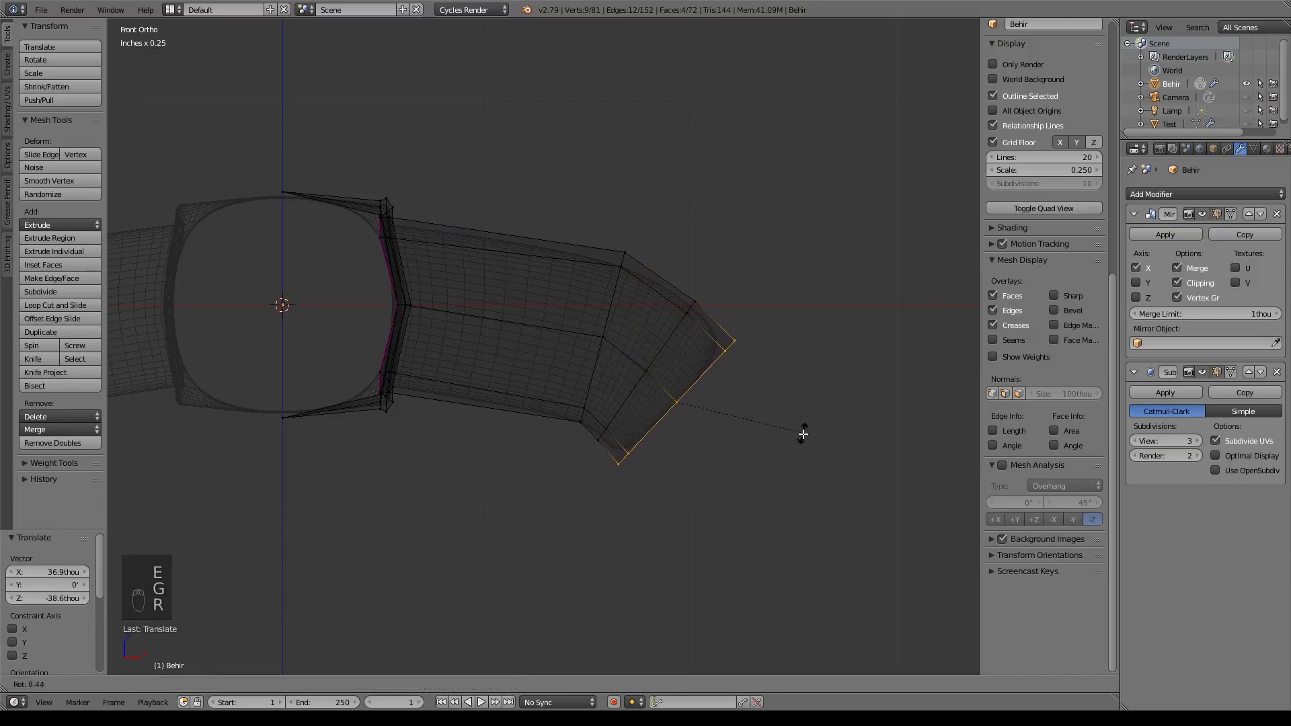
click(785, 461)
key(g)
click(773, 445)
key(s)
click(848, 451)
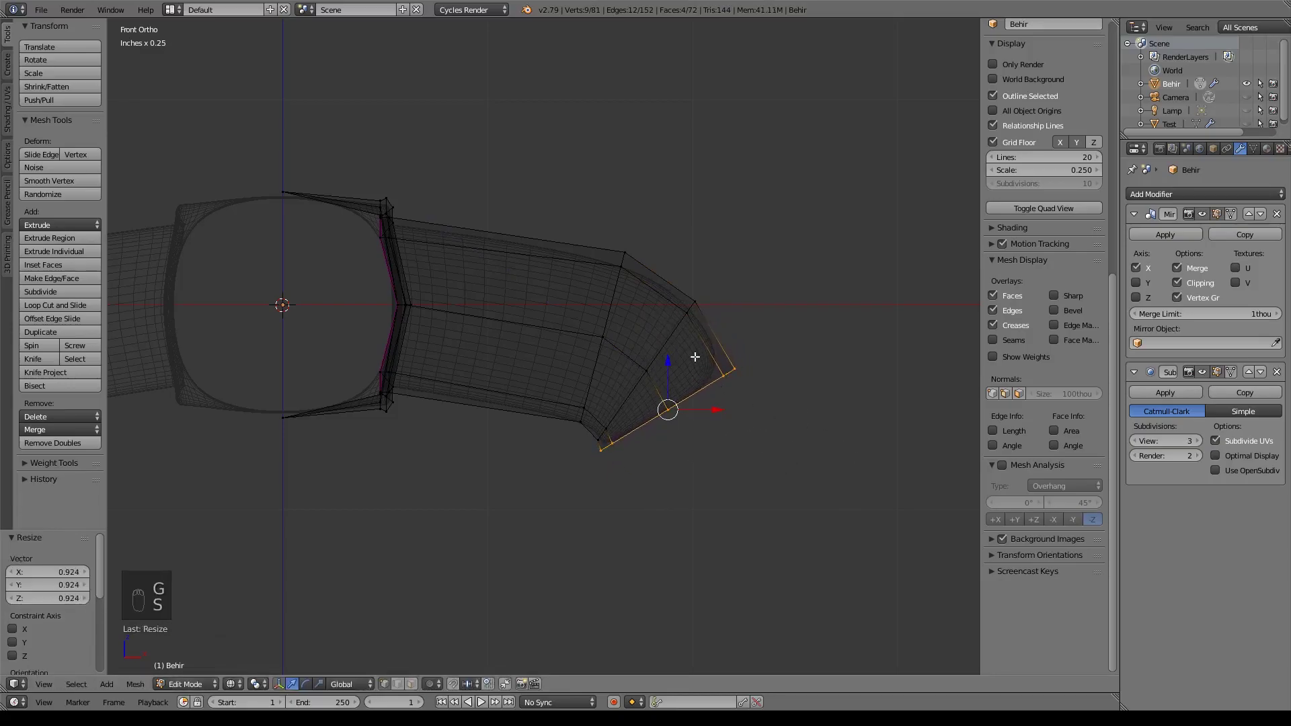
- Select the face loop of the leg's last segment and move it -12.3 thou along X and 12.3 thou along Z
alt+shift+right_click(674, 341)
key(g)
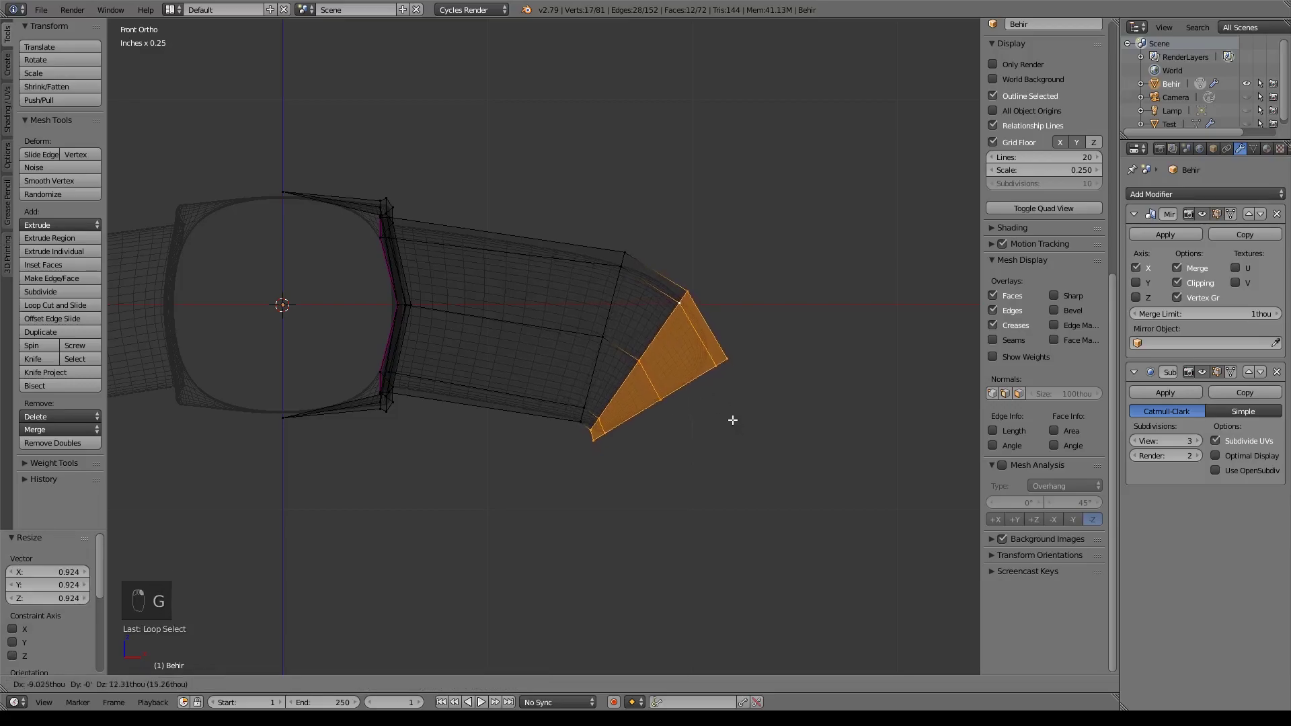
click(731, 420)
- Clear the selection, select all the vertices of the leg's end cap, and return to the front view
alt+right_click(696, 374)
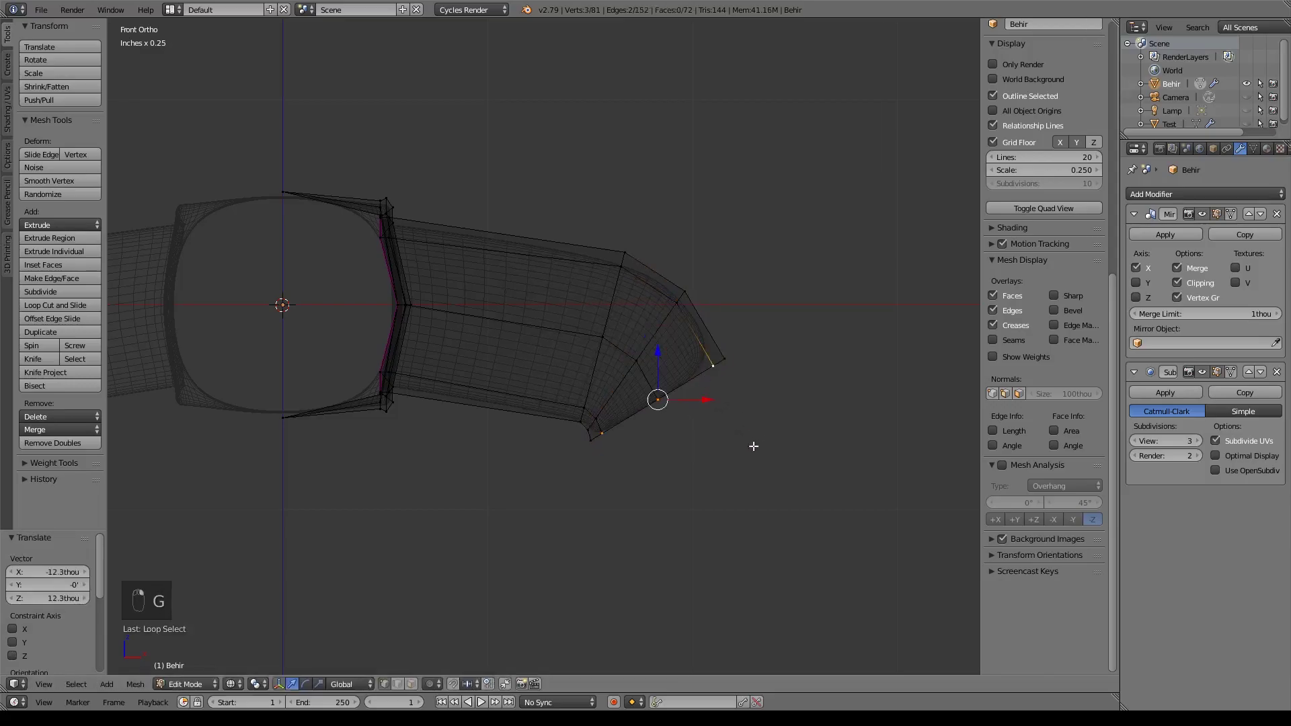
alt+shift+right_click(695, 378)
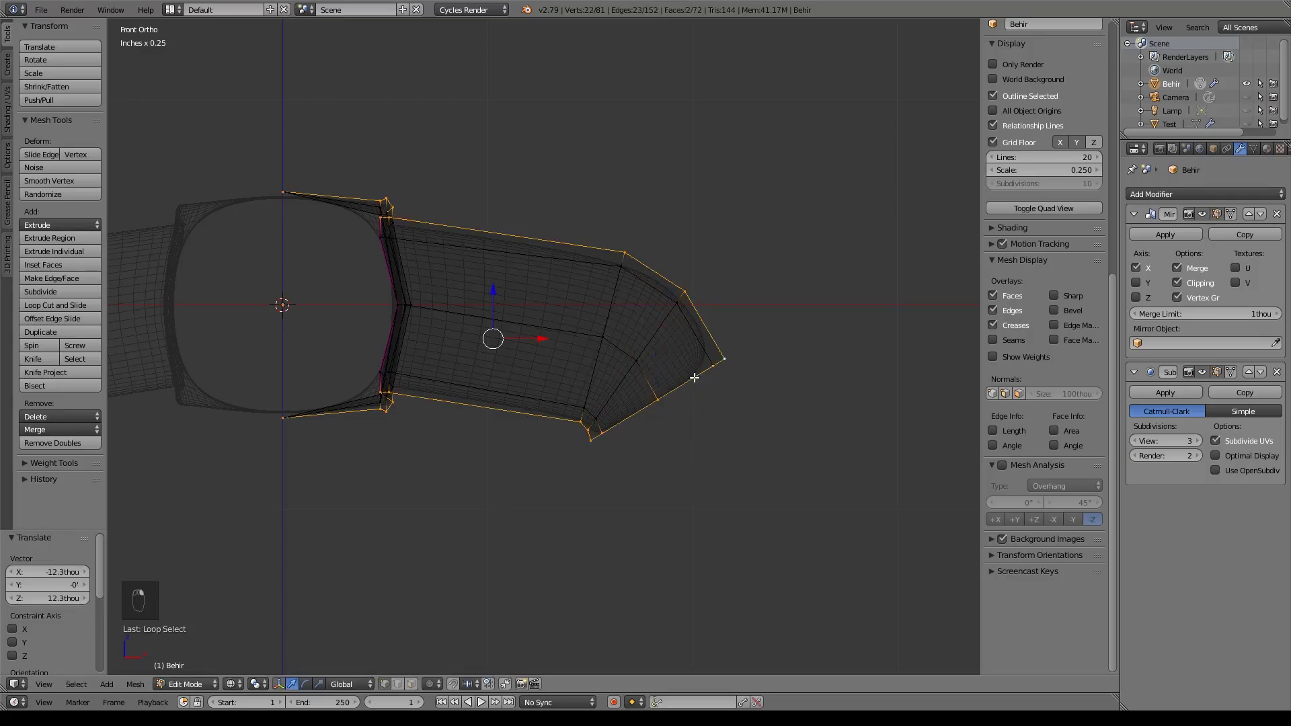
key(a)
middle_drag(724, 412, 676, 396)
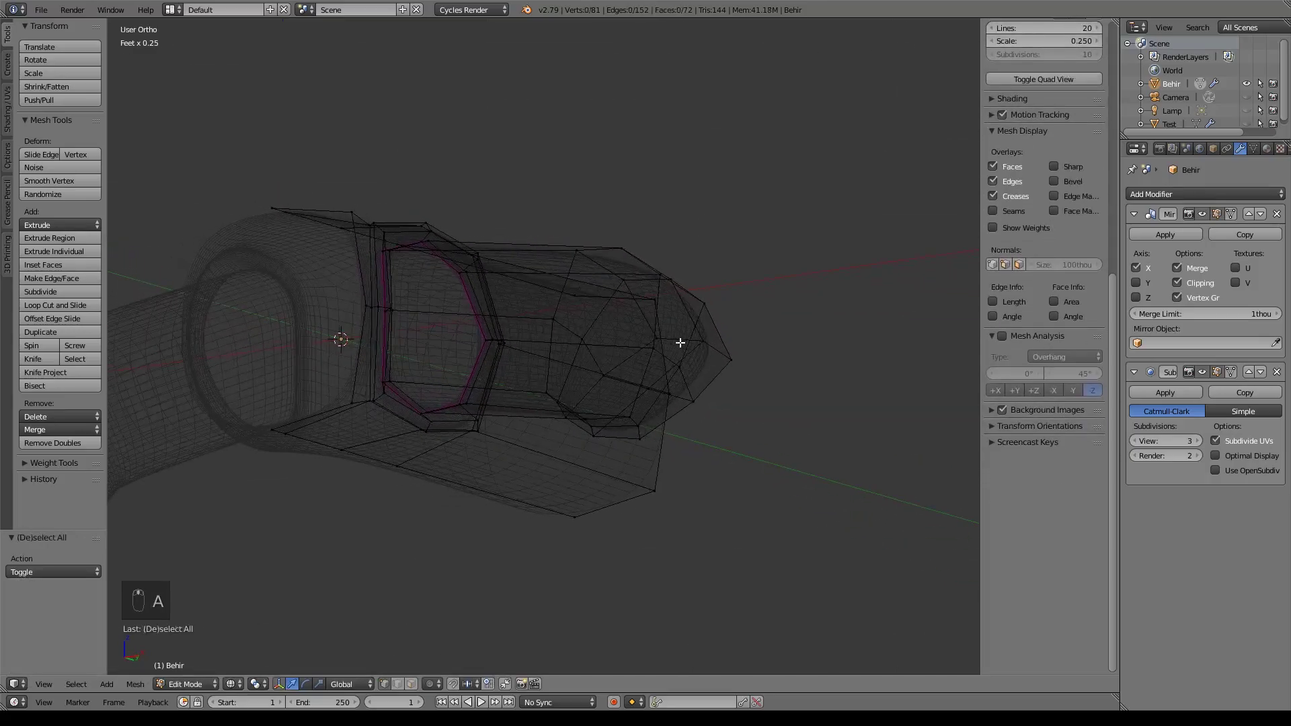
alt+right_click(718, 348)
alt+shift+right_click(623, 437)
shift+right_click(586, 399)
shift+right_click(699, 402)
shift+right_click(649, 390)
key(KP_1)
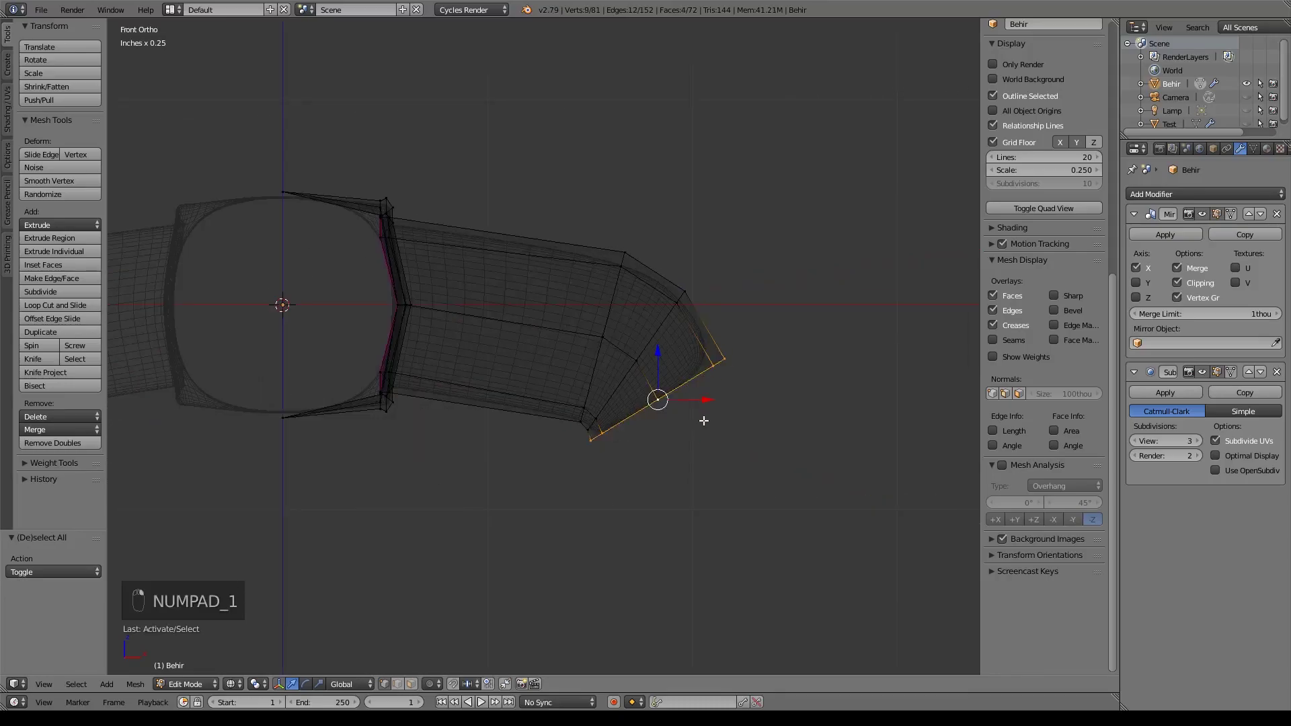
- Extrude the leg's end cap straight down to form the lower leg
shift+middle_drag(703, 420, 634, 357)
key(e)
drag(592, 293, 689, 453)
key(e)
right_click(700, 437)
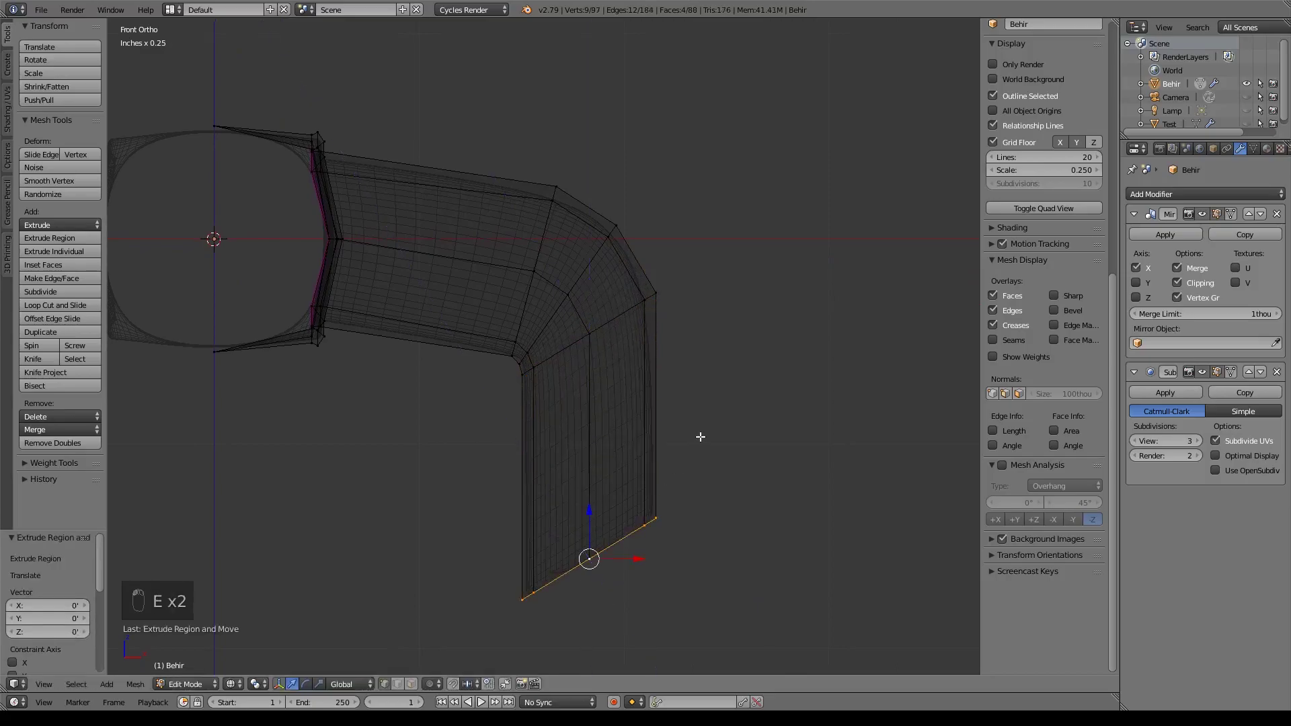
key(ctrl+z)
- Rotate the lower leg's end 31.1° and flatten it by scaling to 0 along Z
key(r)
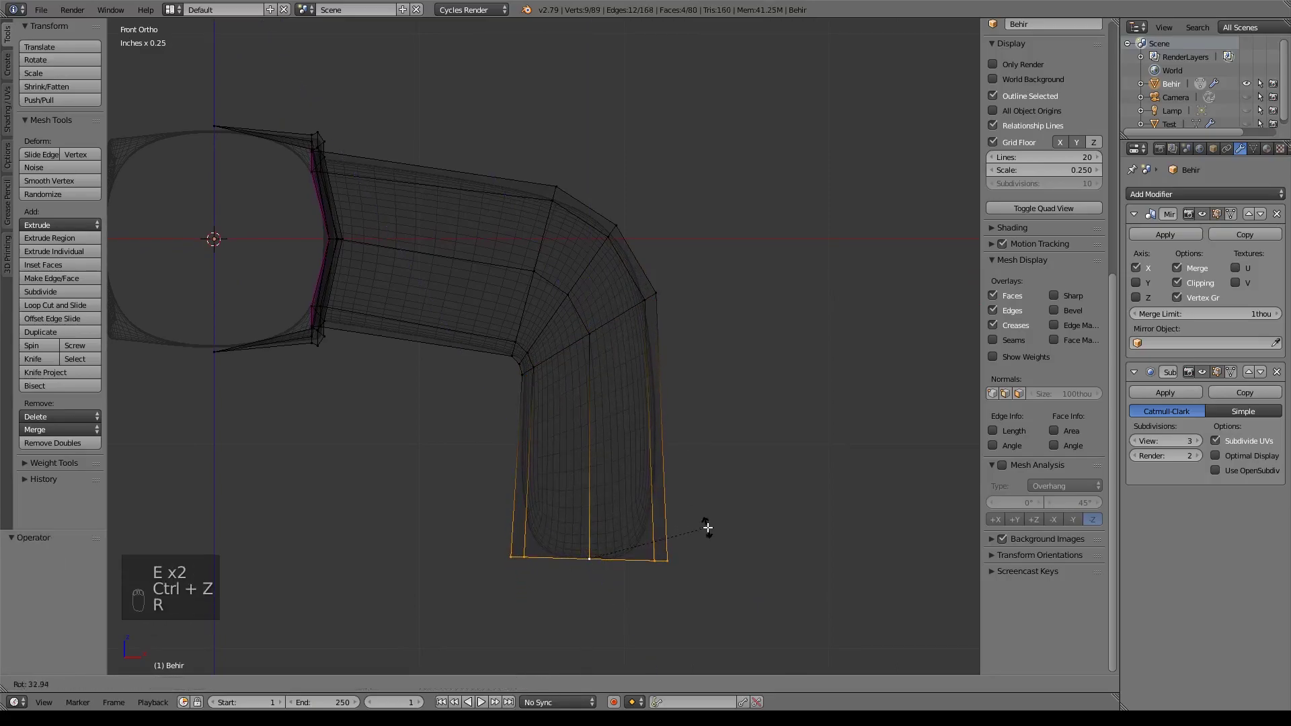
click(716, 521)
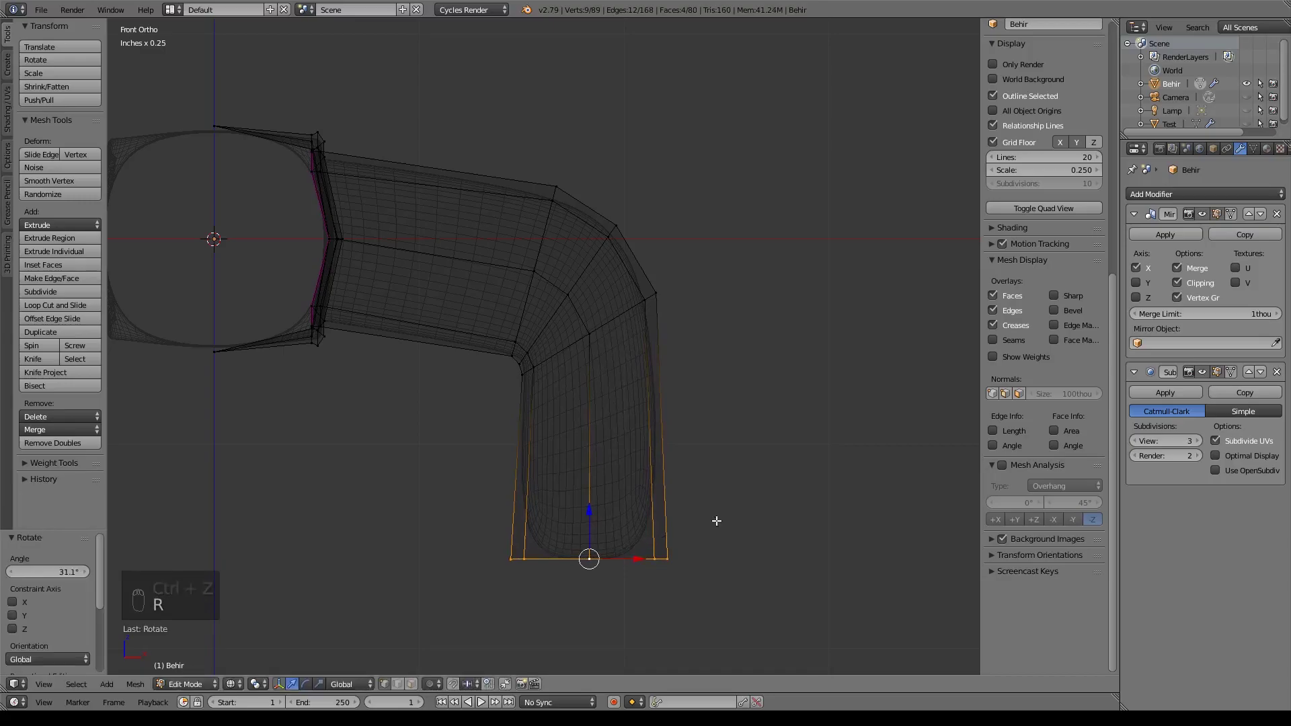
key(s)
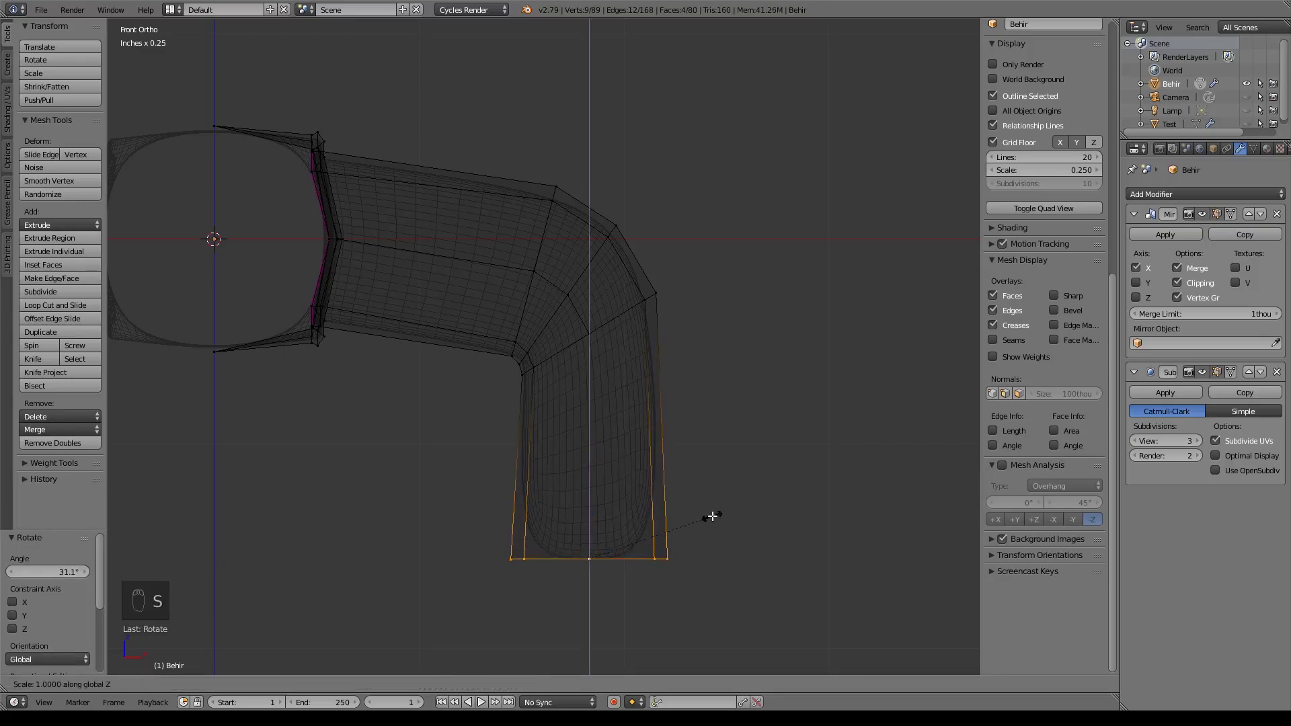
key(Return)
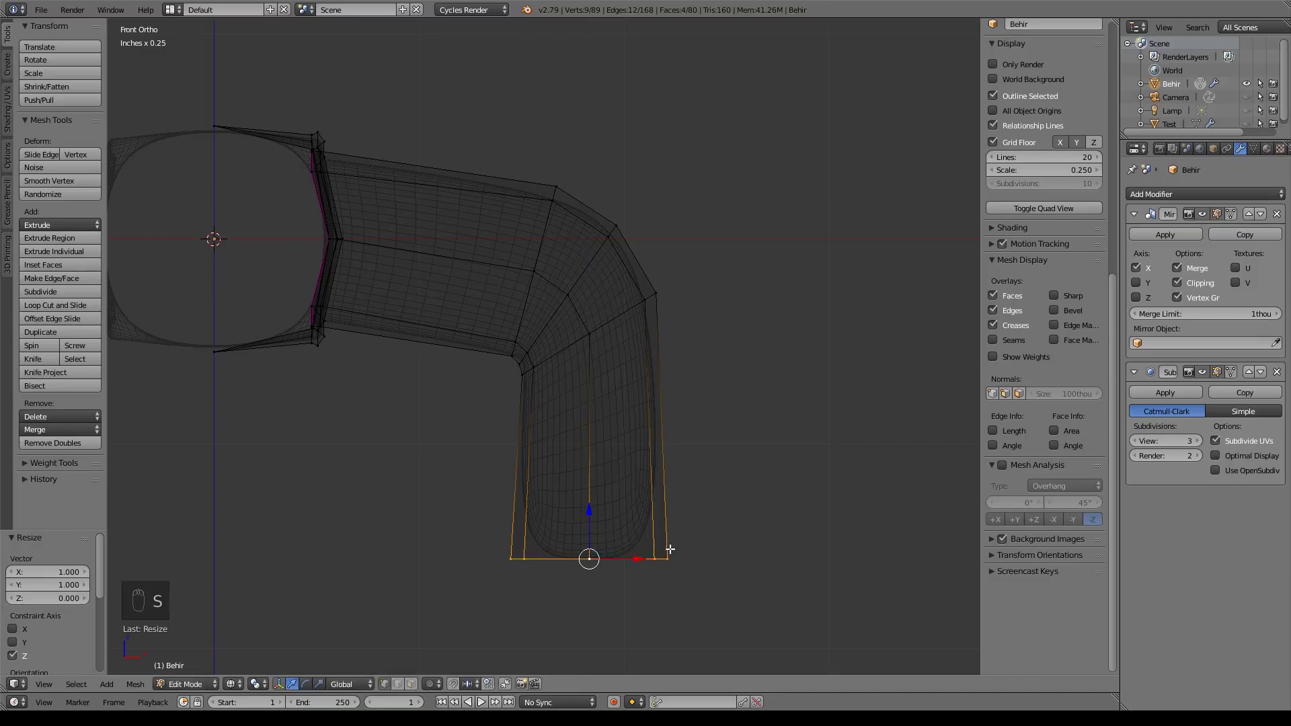
- Move the lower leg's end 50.1 thou outward along X, and bring it back 12.3 thou
drag(636, 559, 694, 558)
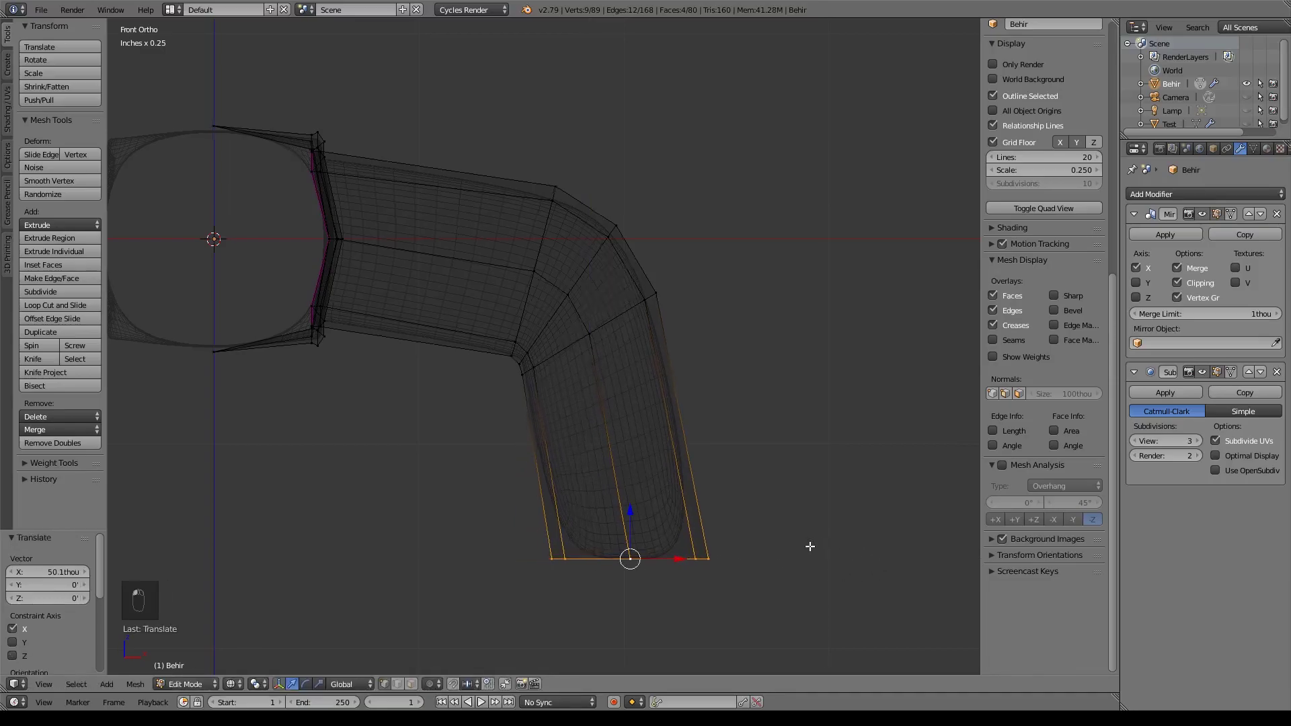
shift+middle_drag(811, 546, 792, 536)
drag(660, 549, 650, 549)
shift+middle_drag(724, 561, 711, 522)
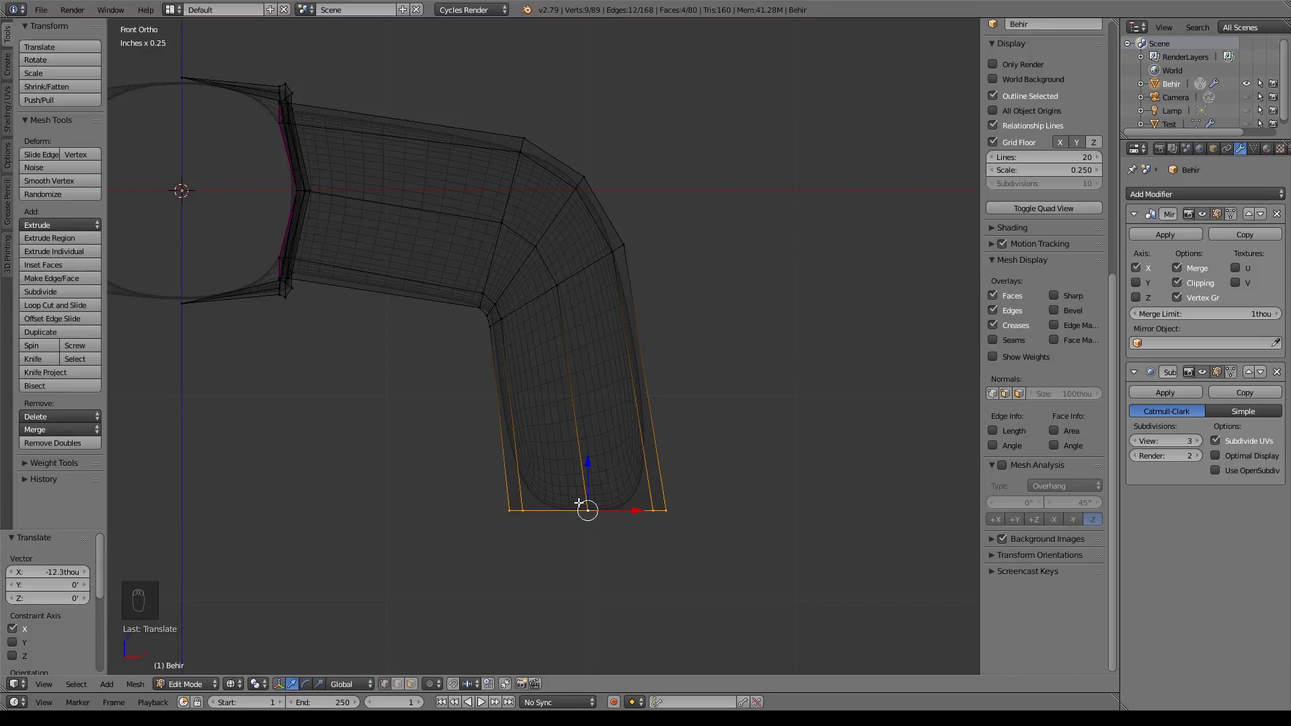
- In solid shading, move the vertex on top of the leg's bend up 12.1 thou along Z and 22.8 thou outward along X
mouse_move(700, 318)
shift+middle_down()
mouse_move(749, 403)
mouse_move(738, 421)
mouse_move(641, 437)
mouse_move(585, 430)
mouse_move(694, 429)
mouse_move(649, 432)
shift+middle_up()
key(z)
scroll(747, 415, up, 3)
shift+middle_drag(748, 415, 677, 465)
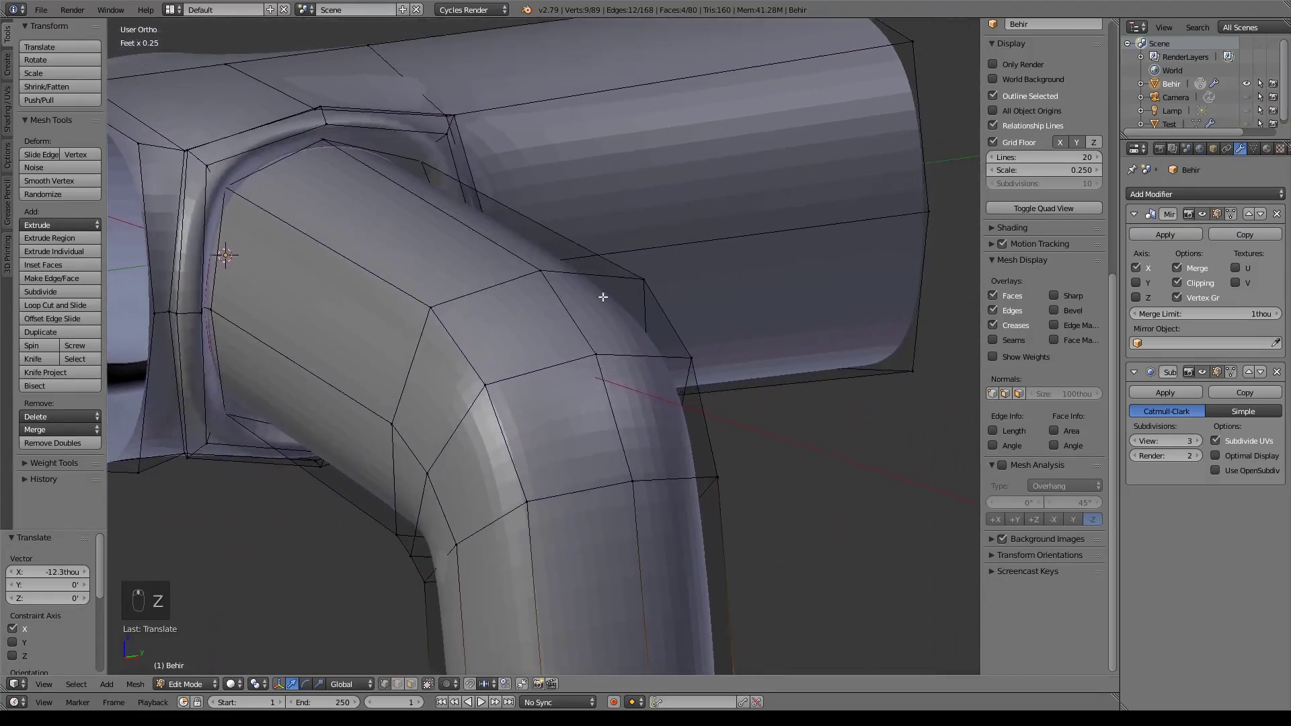
right_click(530, 272)
drag(546, 227, 546, 227)
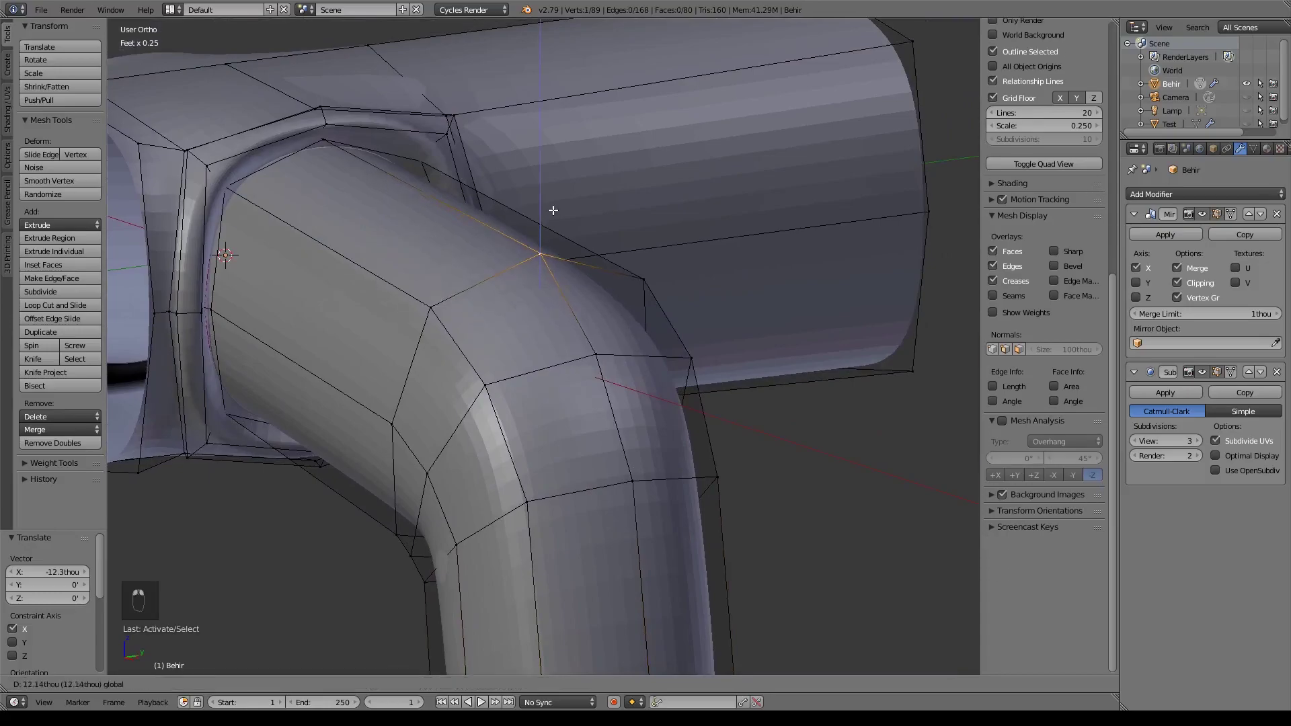
click(553, 208)
middle_drag(553, 208, 722, 305)
key(g)
key(x)
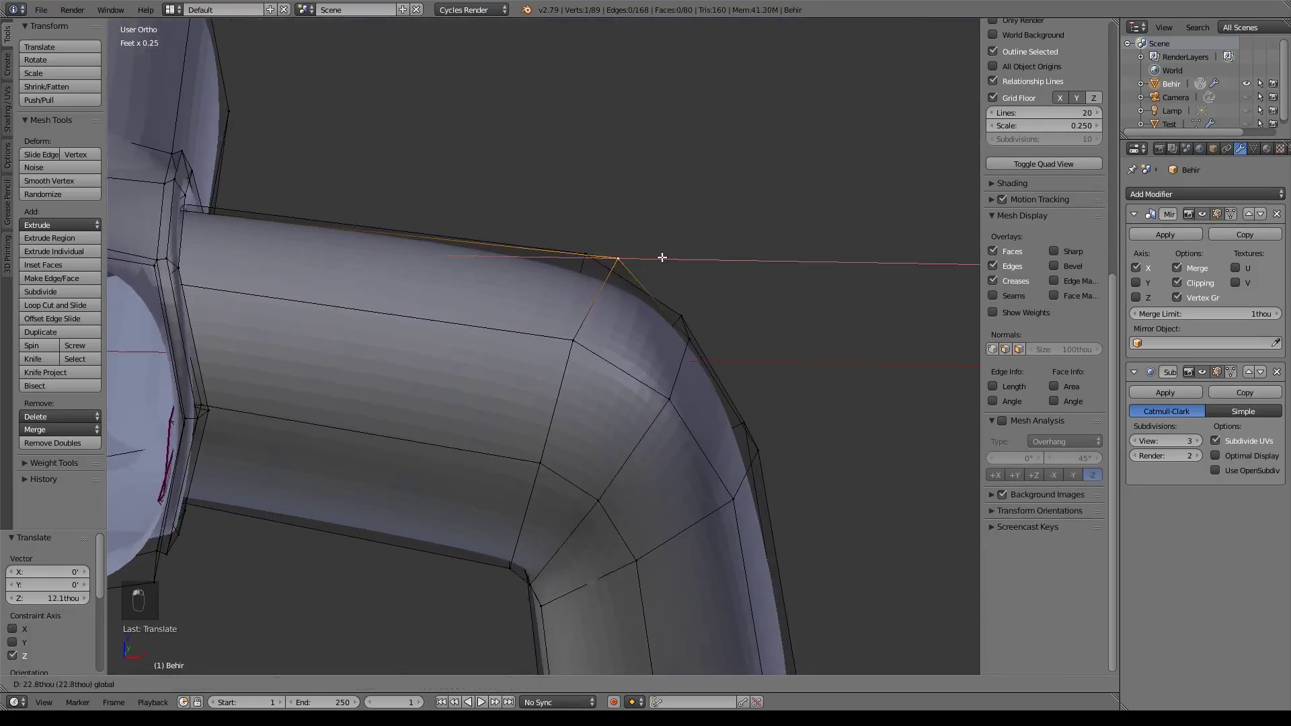
click(662, 258)
- Add an edge loop around the lower leg and slide it up close beneath the bend
middle_drag(776, 466, 729, 485)
key(ctrl+r)
click(652, 506)
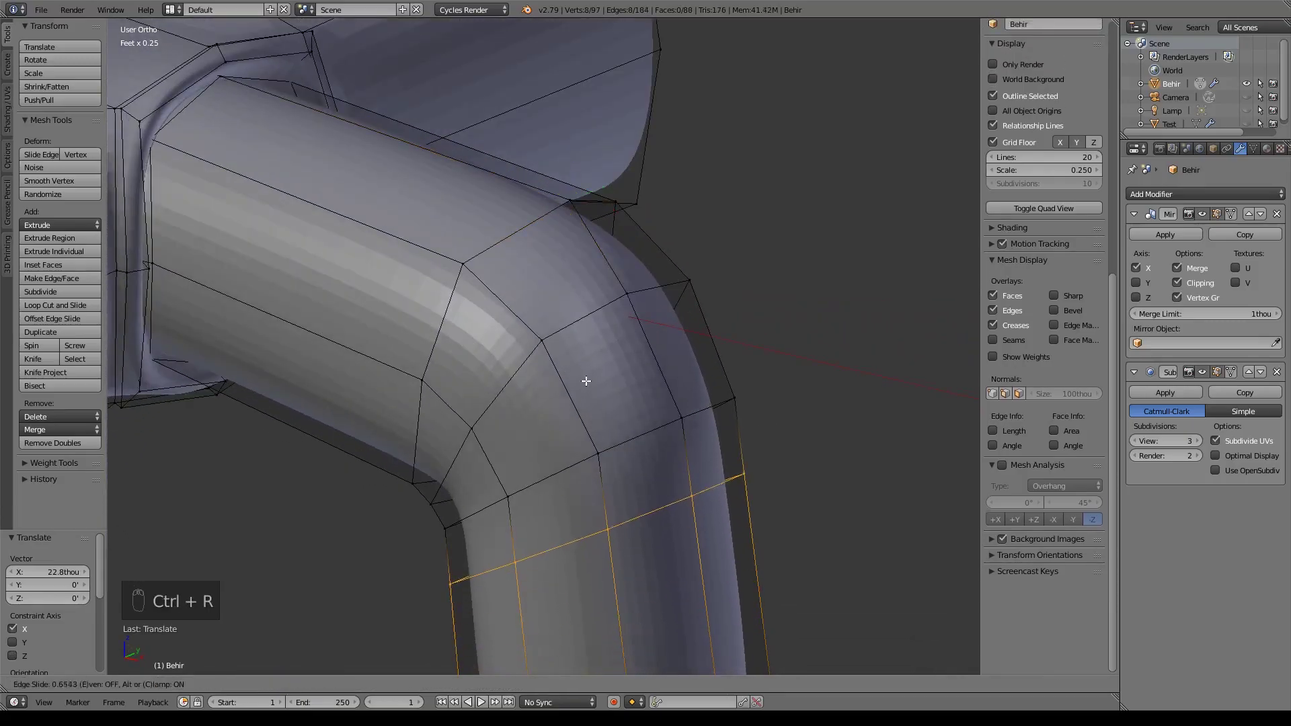
click(580, 340)
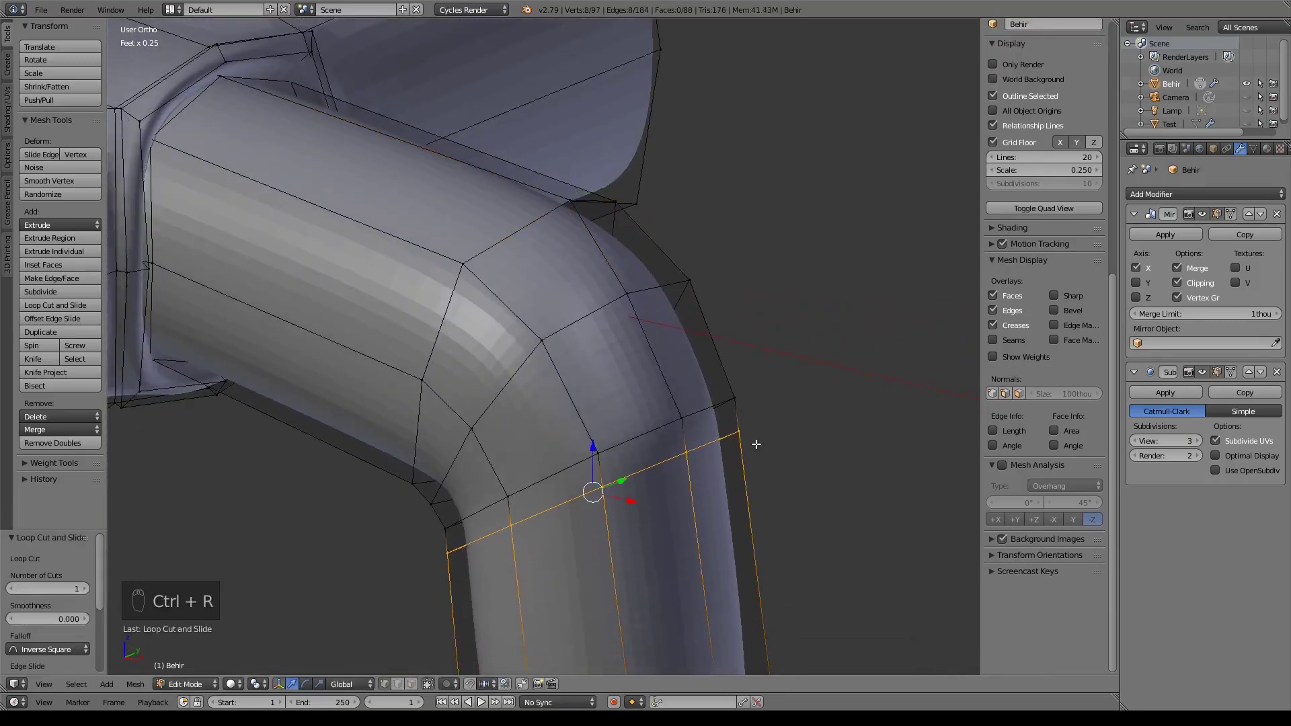
- Reposition three individual vertices around the outer side of the knee to refine the bend's shape
right_click(684, 417)
key(g)
click(713, 476)
right_click(742, 403)
key(g)
click(761, 415)
right_click(588, 455)
key(g)
click(596, 460)
- Select two opposite vertices of the edge loop just below the knee and scale them apart to 1.707
middle_drag(744, 468, 715, 462)
right_click(430, 549)
middle_drag(717, 534, 563, 542)
shift+right_click(625, 547)
shift+middle_drag(702, 563, 717, 437)
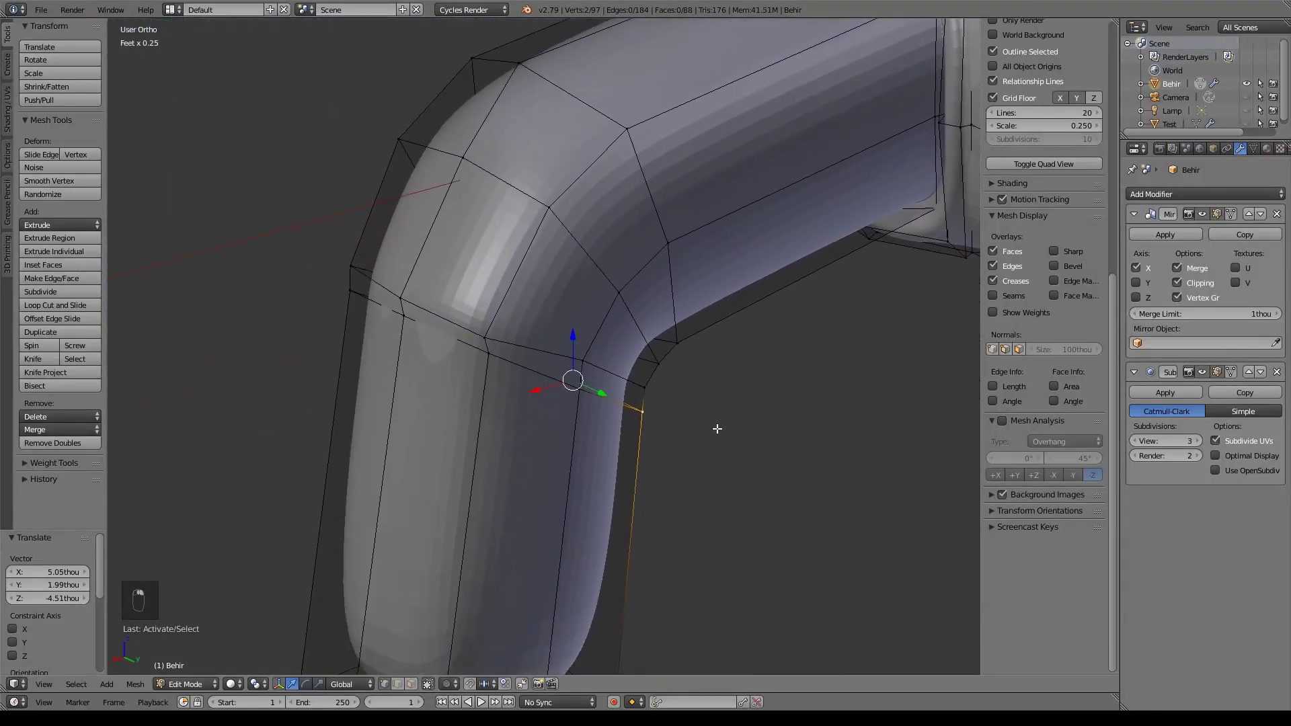
key(s)
click(823, 448)
shift+middle_drag(779, 483, 802, 412)
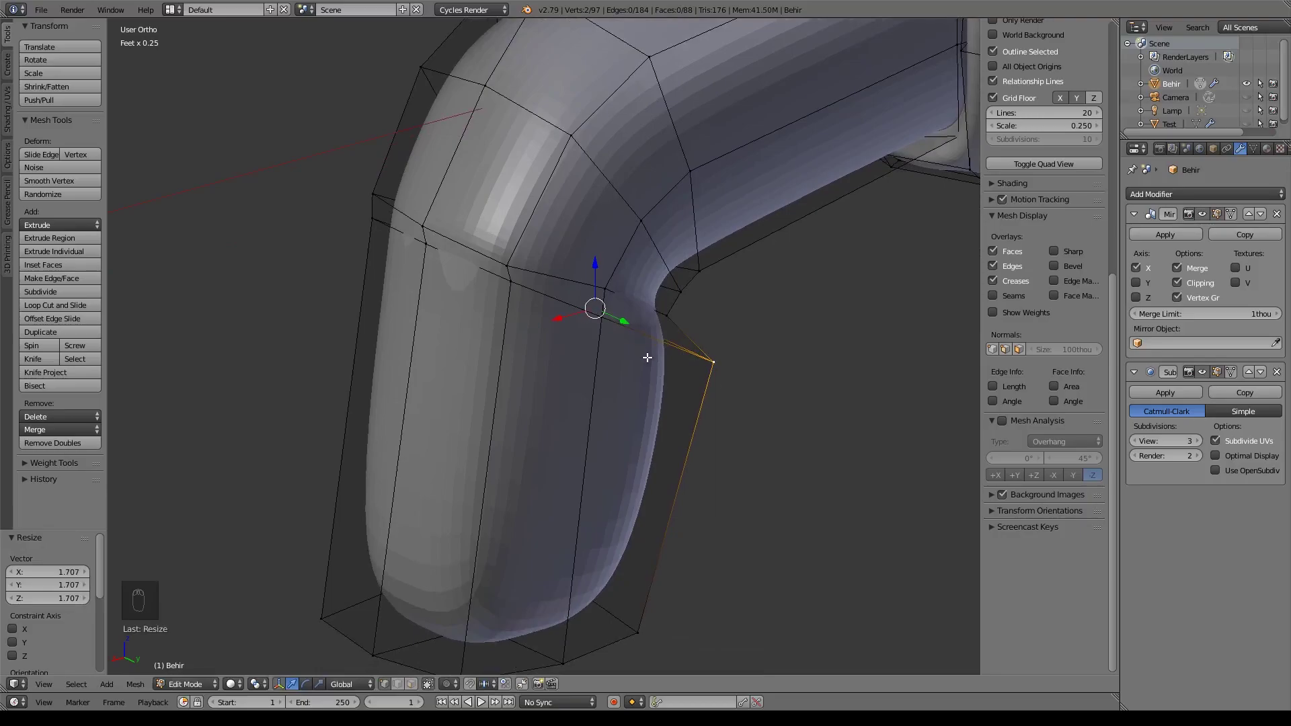
- Select the two neighbouring vertices at the inner back of the knee and move them along X toward the body
middle_drag(764, 348, 682, 345)
right_click(675, 351)
shift+right_click(676, 329)
key(g)
key(x)
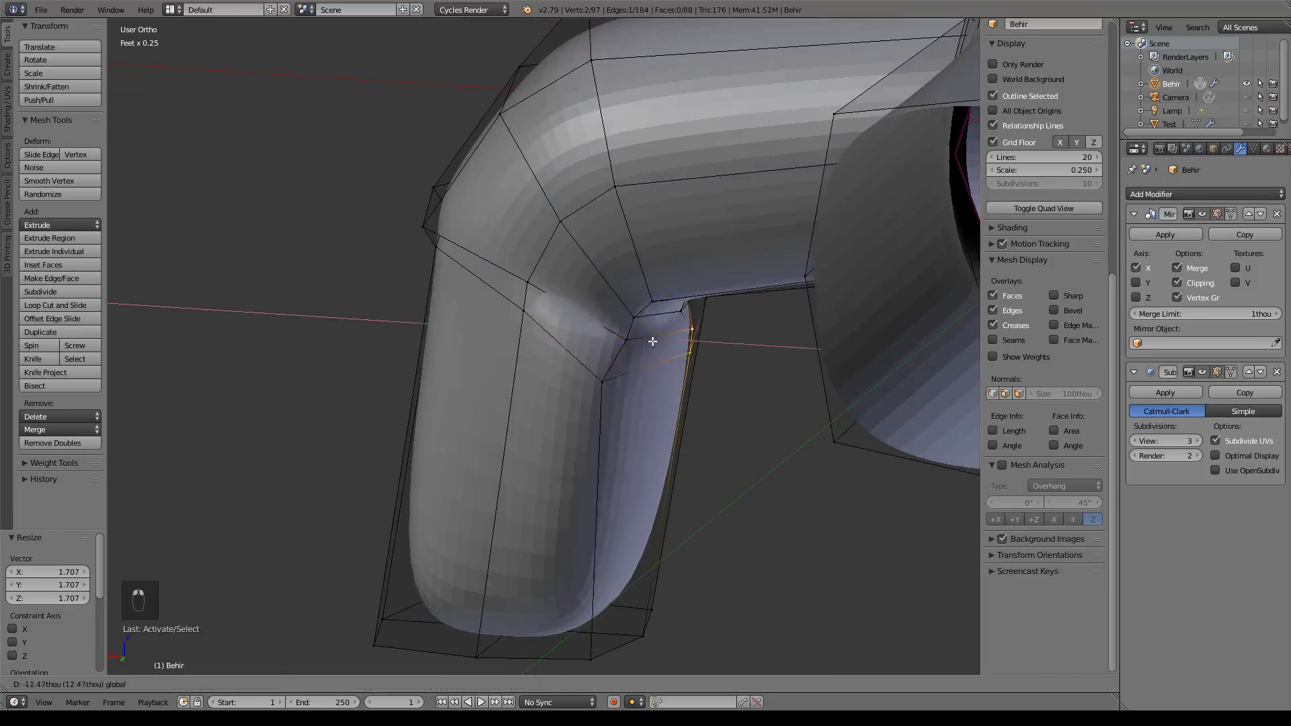
drag(676, 348, 682, 348)
- Move the upper of the two inner knee vertices down 5.85 thou along Z and adjust it along X
right_click(730, 324)
drag(726, 289, 727, 298)
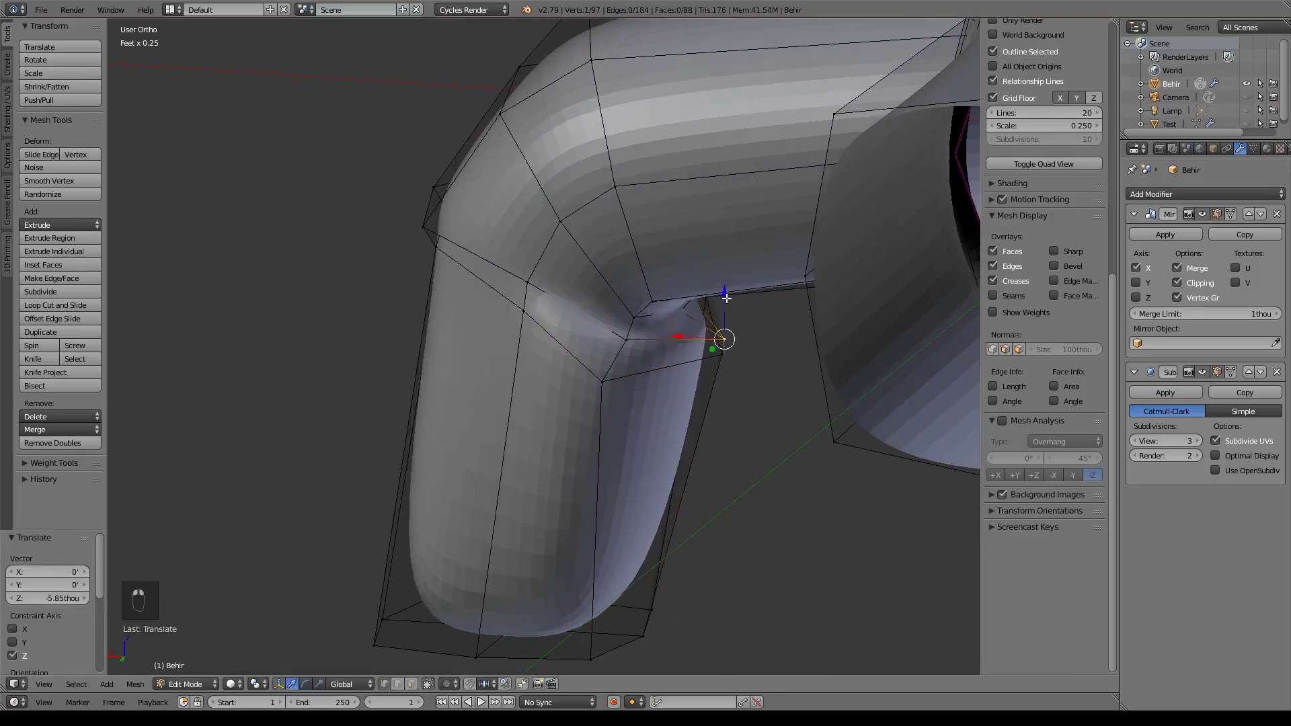
key(g)
key(x)
click(662, 336)
- Lower the adjacent inner knee vertex along Z and move it -11 thou along X
middle_drag(703, 333, 738, 342)
right_click(716, 351)
drag(712, 316, 712, 333)
drag(665, 372, 680, 378)
click(681, 377)
- Select two opposite vertices on the middle ring of the leg's bend and scale them apart to 1.196
middle_drag(680, 378, 639, 274)
right_click(642, 247)
shift+right_click(403, 230)
key(s)
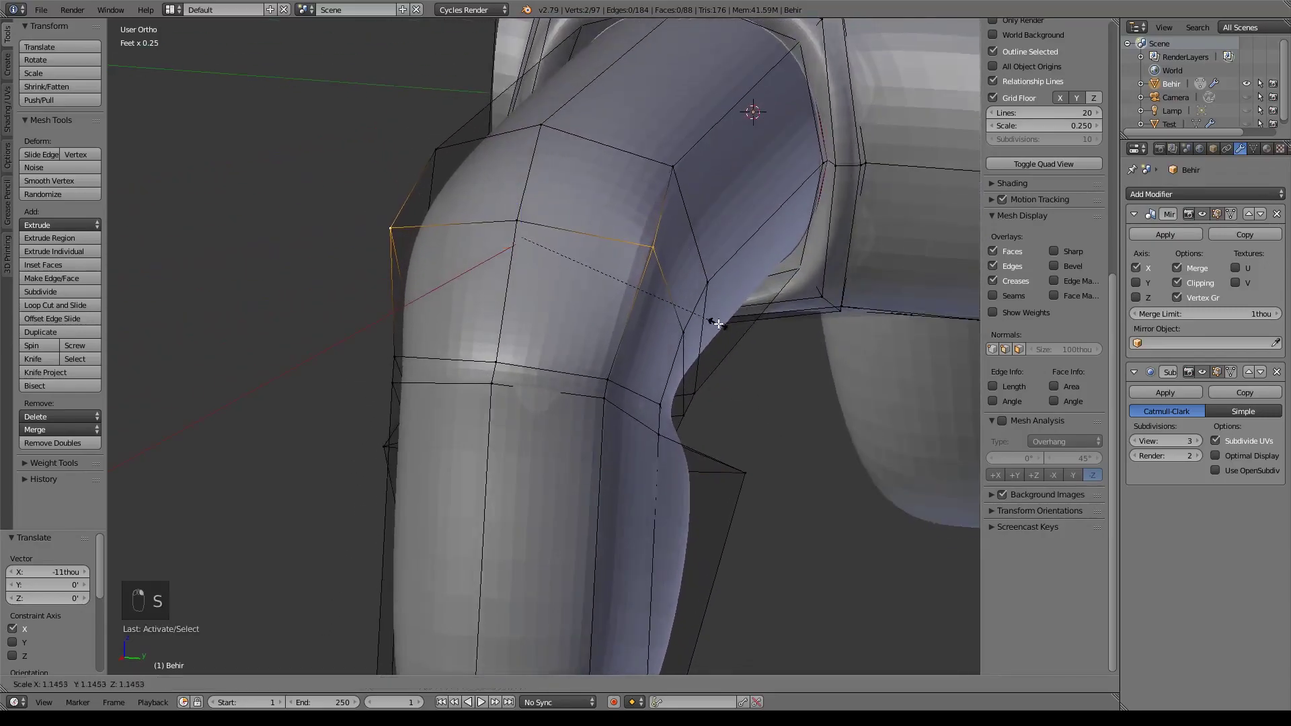
click(729, 323)
- Select two opposite vertices on the bend's ring nearest the body and scale them together to 0.902
shift+middle_drag(723, 222, 730, 316)
right_click(671, 255)
shift+right_click(453, 244)
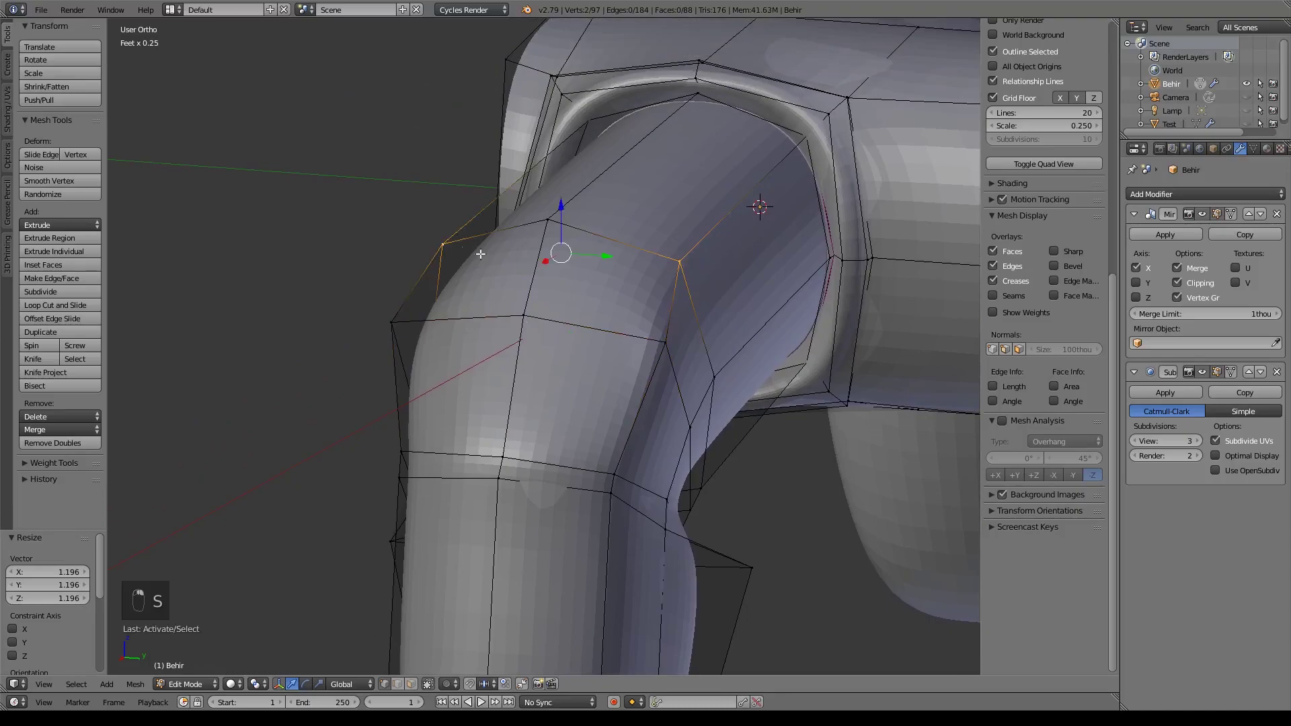
key(s)
click(719, 355)
- In wireframe, box-select the vertices at the underside of the leg's body joint and move them down 16.3 thou along Z
middle_drag(719, 355, 700, 320)
middle_drag(735, 371, 501, 441)
right_click(449, 356)
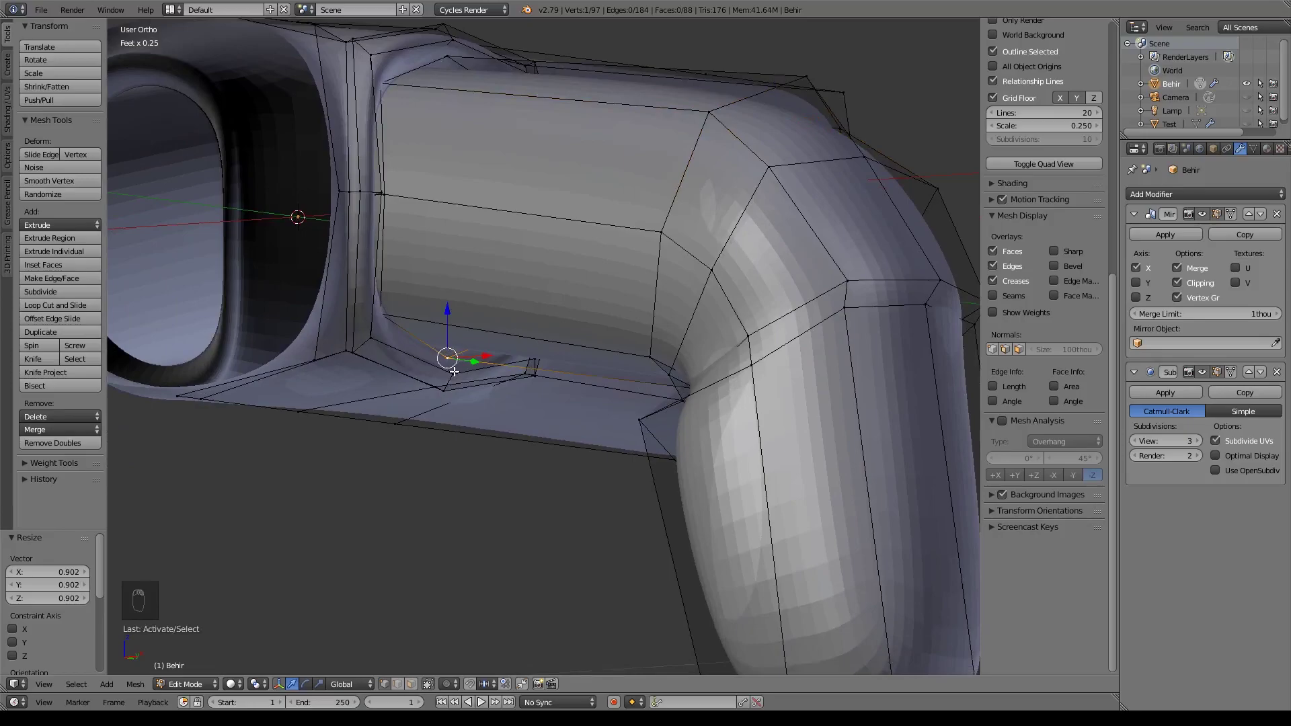
key(KP_1)
scroll(504, 370, up, 3)
key(z)
mouse_move(672, 407)
middle_down()
mouse_move(648, 383)
mouse_move(604, 416)
middle_up()
key(b)
drag(536, 430, 638, 594)
key(g)
key(z)
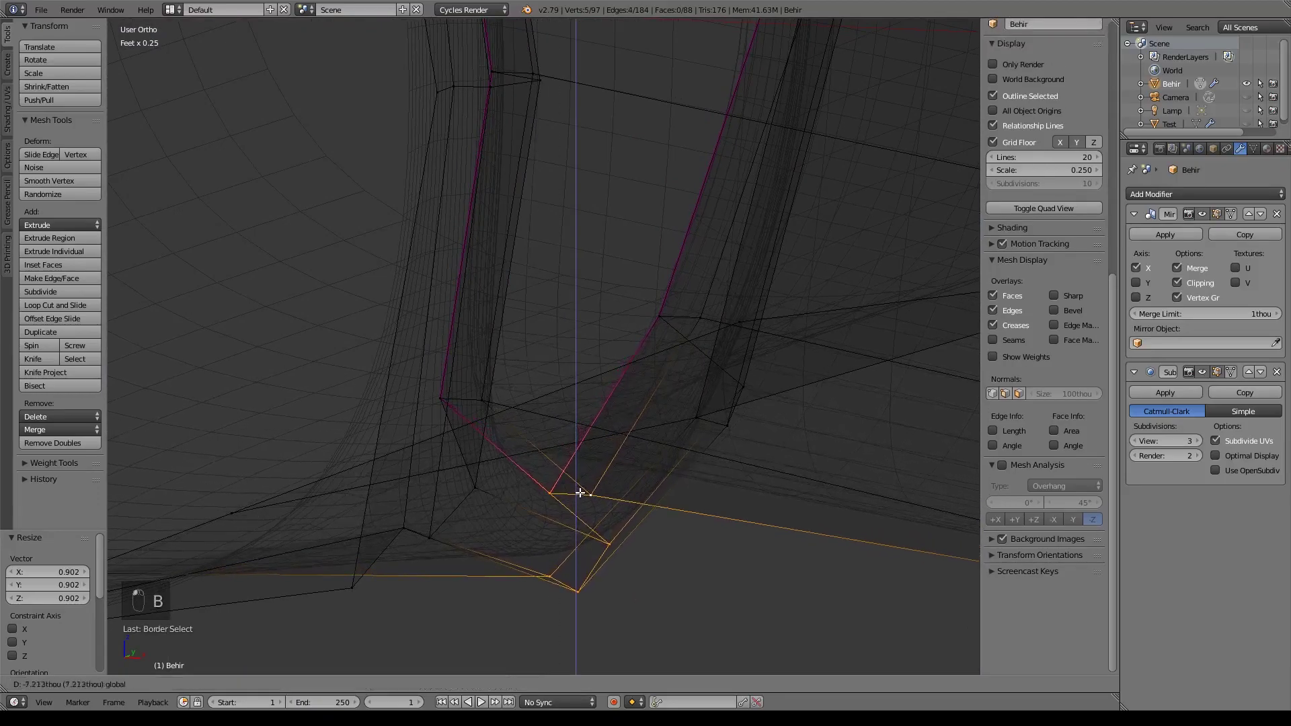
click(579, 530)
scroll(692, 511, down, 7)
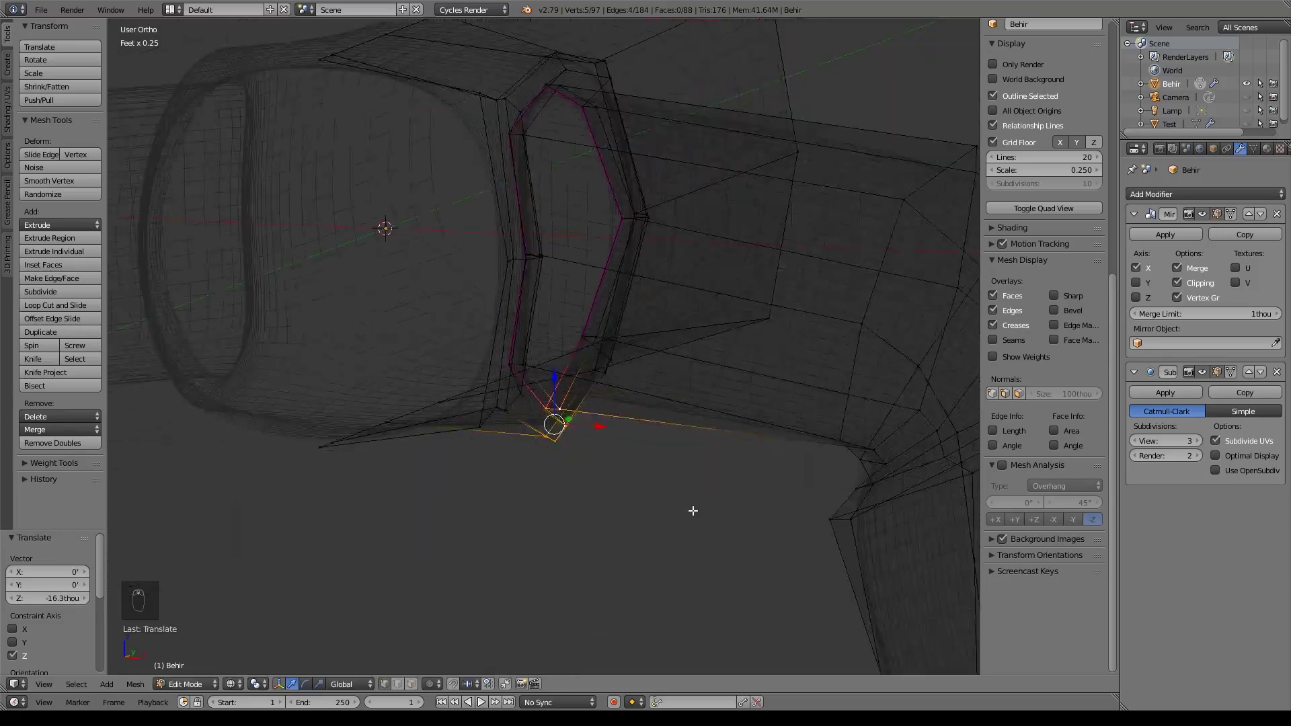
- Return to solid shading and examine the leg's body joint and knee from several sides
key(z)
mouse_move(712, 528)
middle_down()
mouse_move(746, 516)
mouse_move(607, 392)
middle_up()
shift+middle_drag(628, 439, 520, 468)
shift+scroll(577, 407, up, 1)
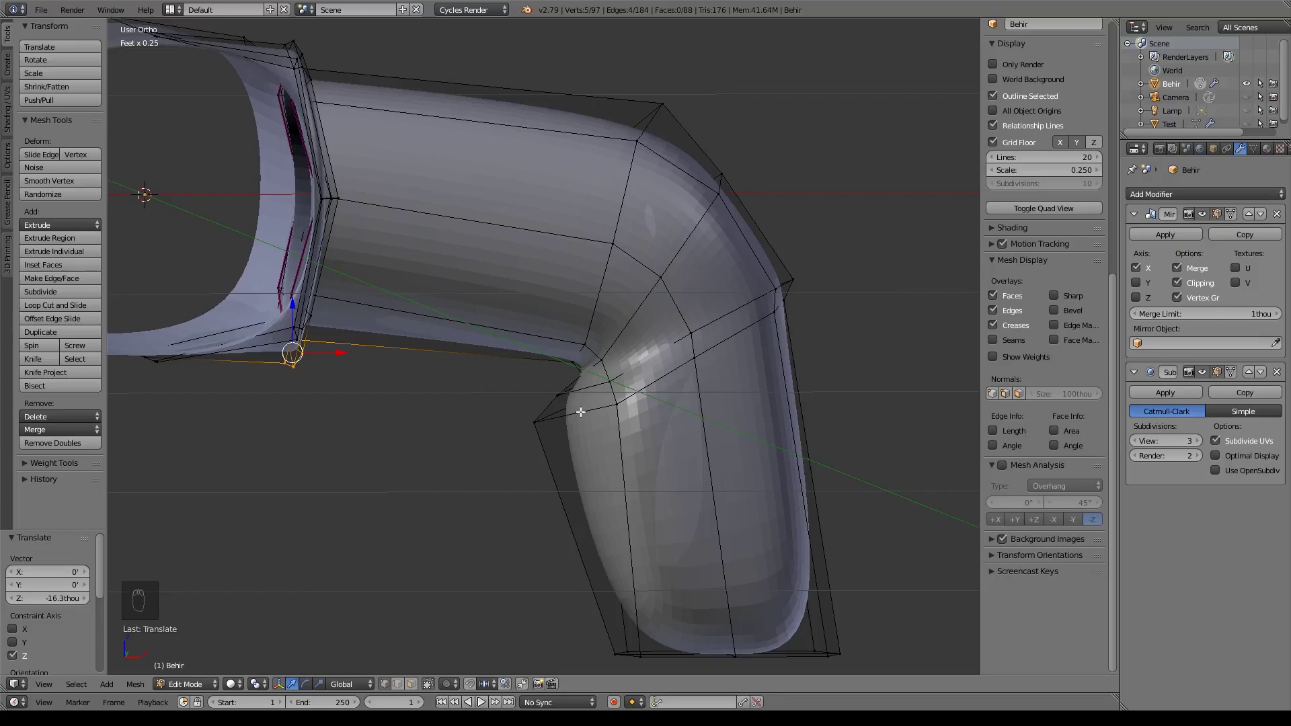
middle_drag(582, 271, 449, 288)
shift+middle_drag(555, 232, 522, 380)
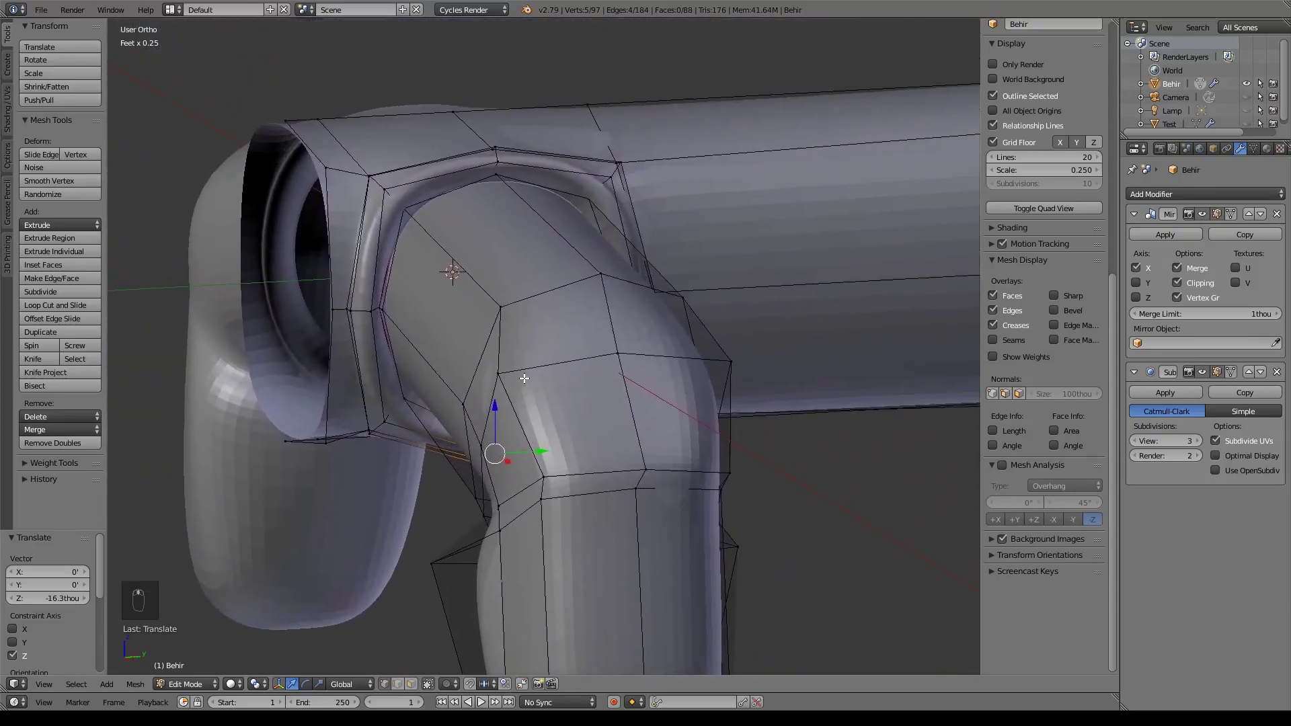
middle_drag(729, 205, 686, 442)
scroll(720, 245, up, 3)
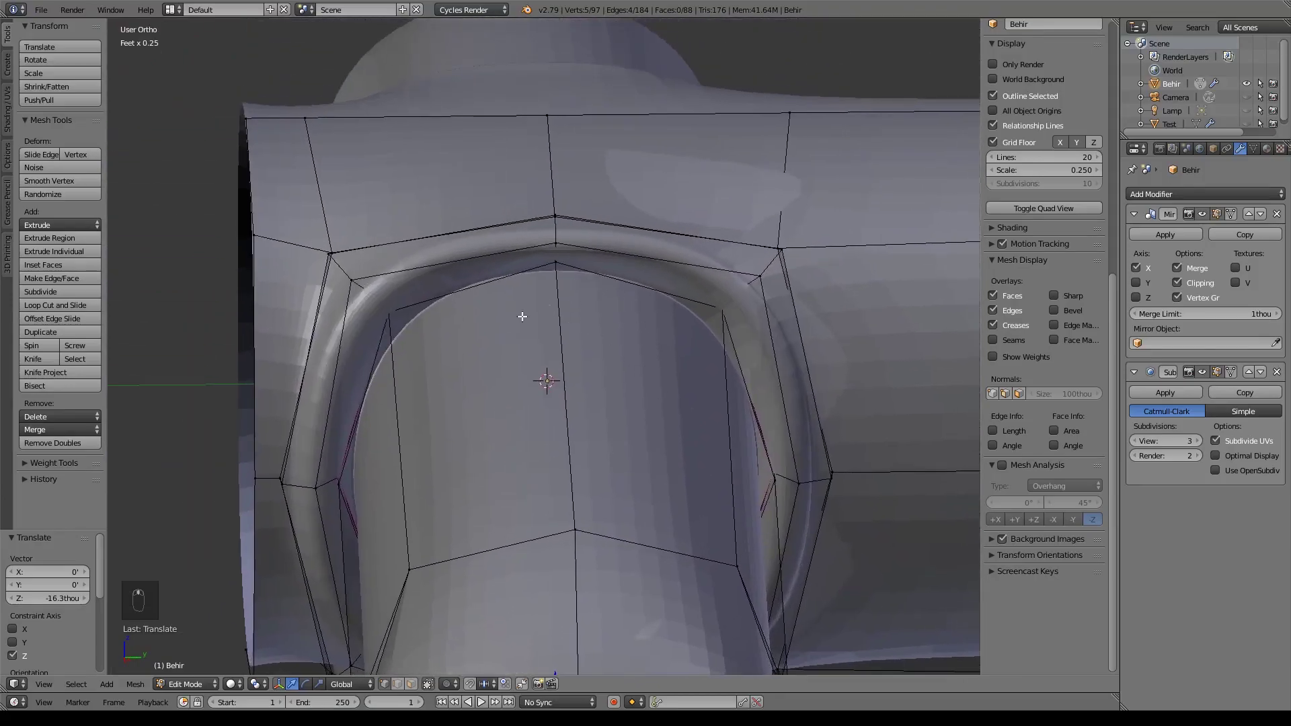
key(ctrl+r)
scroll(558, 340, up, 1)
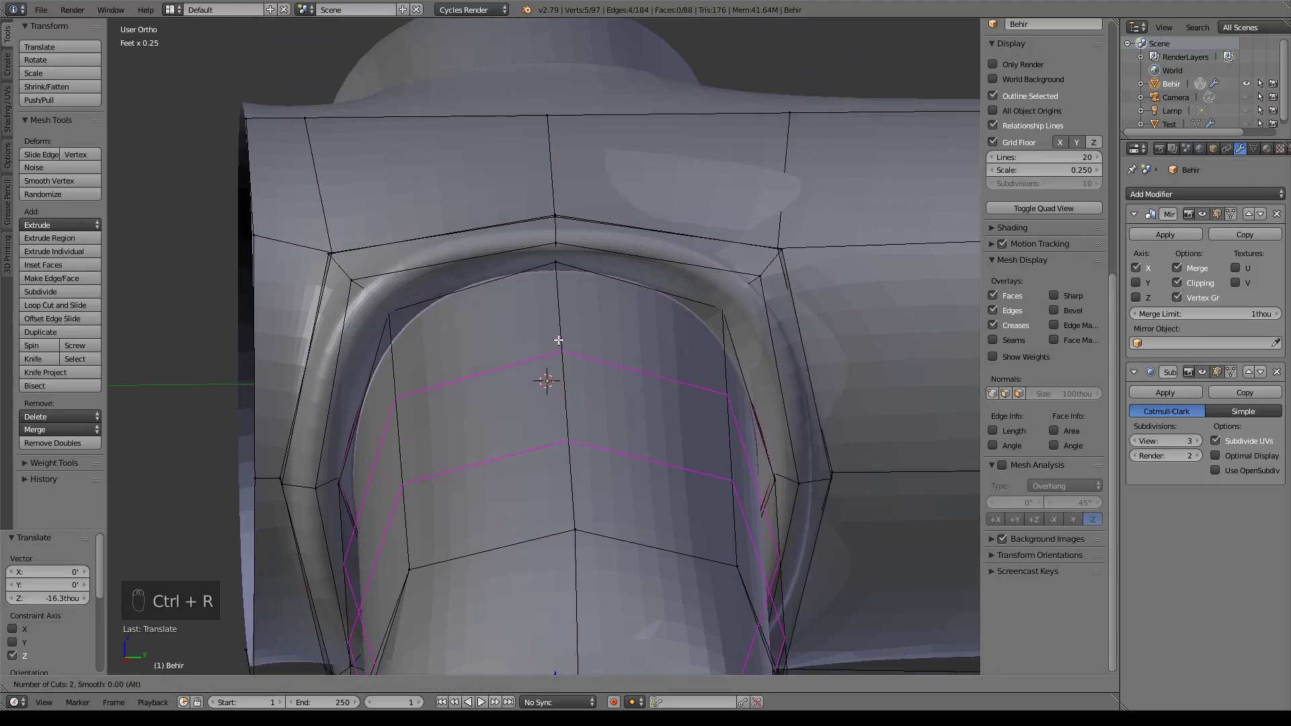
right_click(558, 340)
key(ctrl+r)
scroll(560, 340, up, 4)
right_click(560, 341)
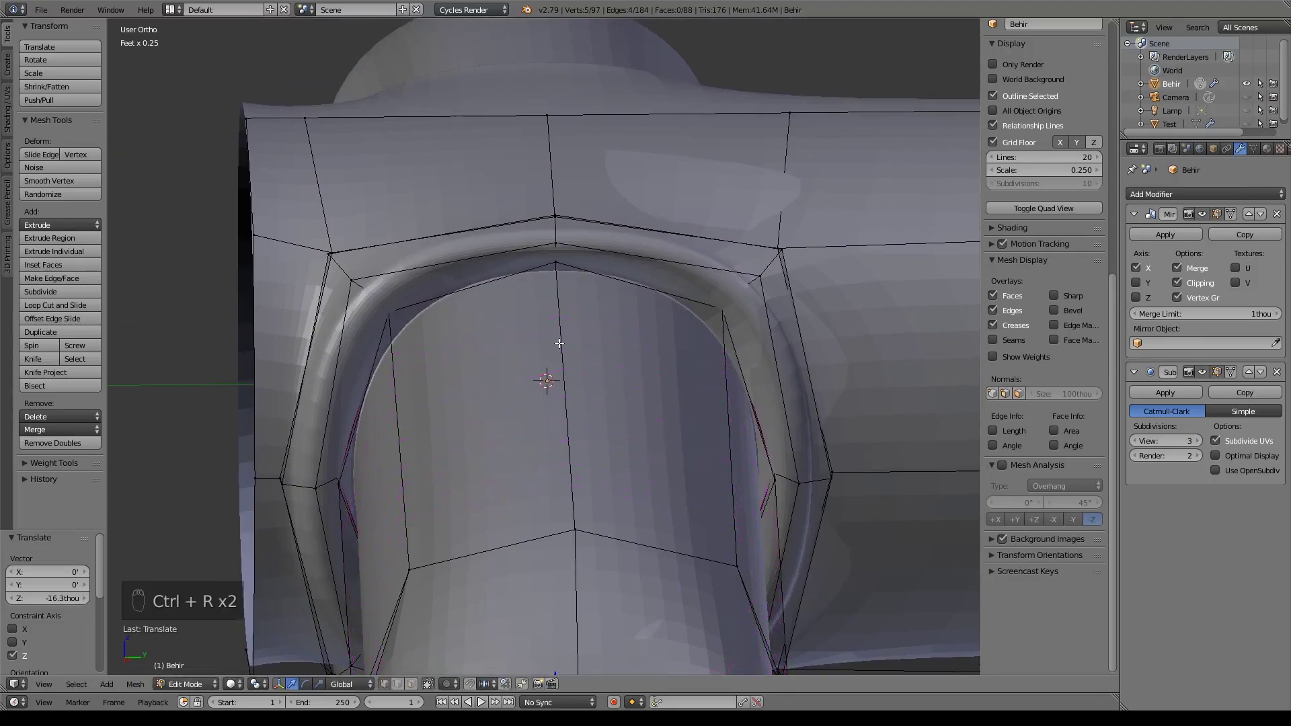
- Add two edge loops around the upper leg, sliding both close to the body joint
key(ctrl+r)
click(565, 339)
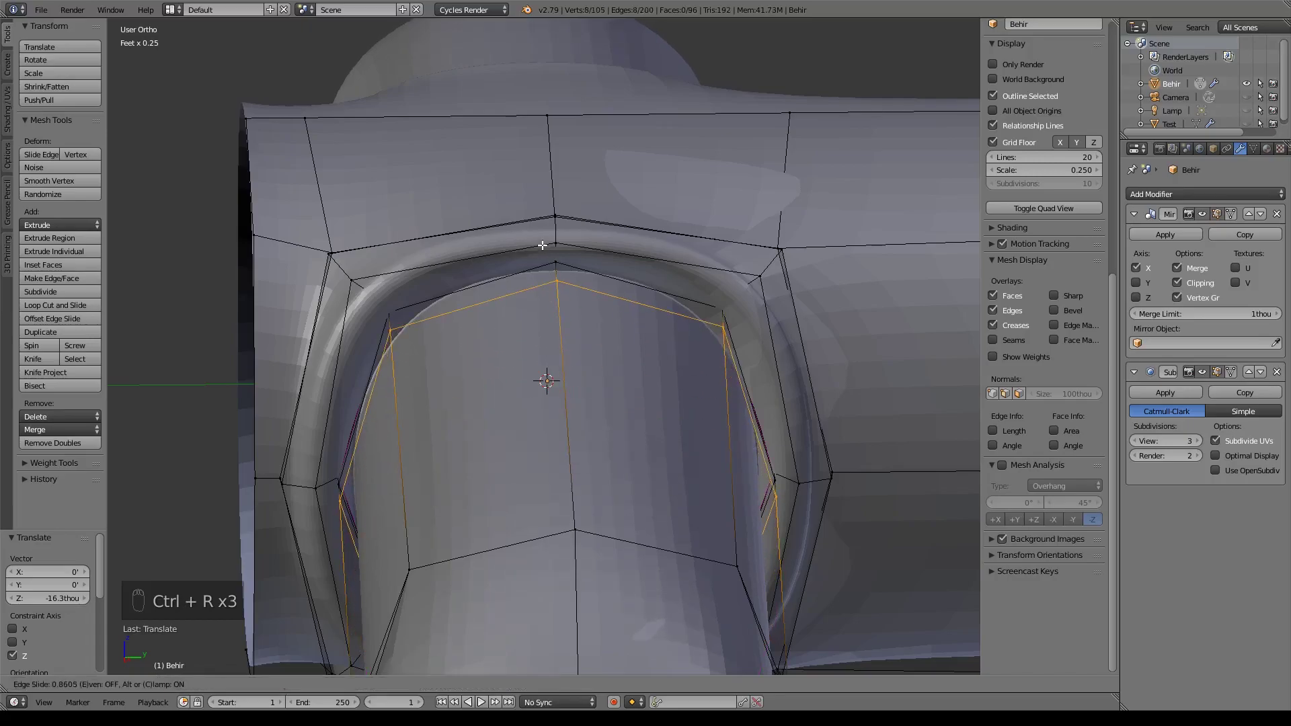
click(542, 245)
key(ctrl+r)
click(571, 317)
click(538, 201)
- Select the new edge loop nearer the body and scale it to 1.078
alt+click(587, 280)
key(s)
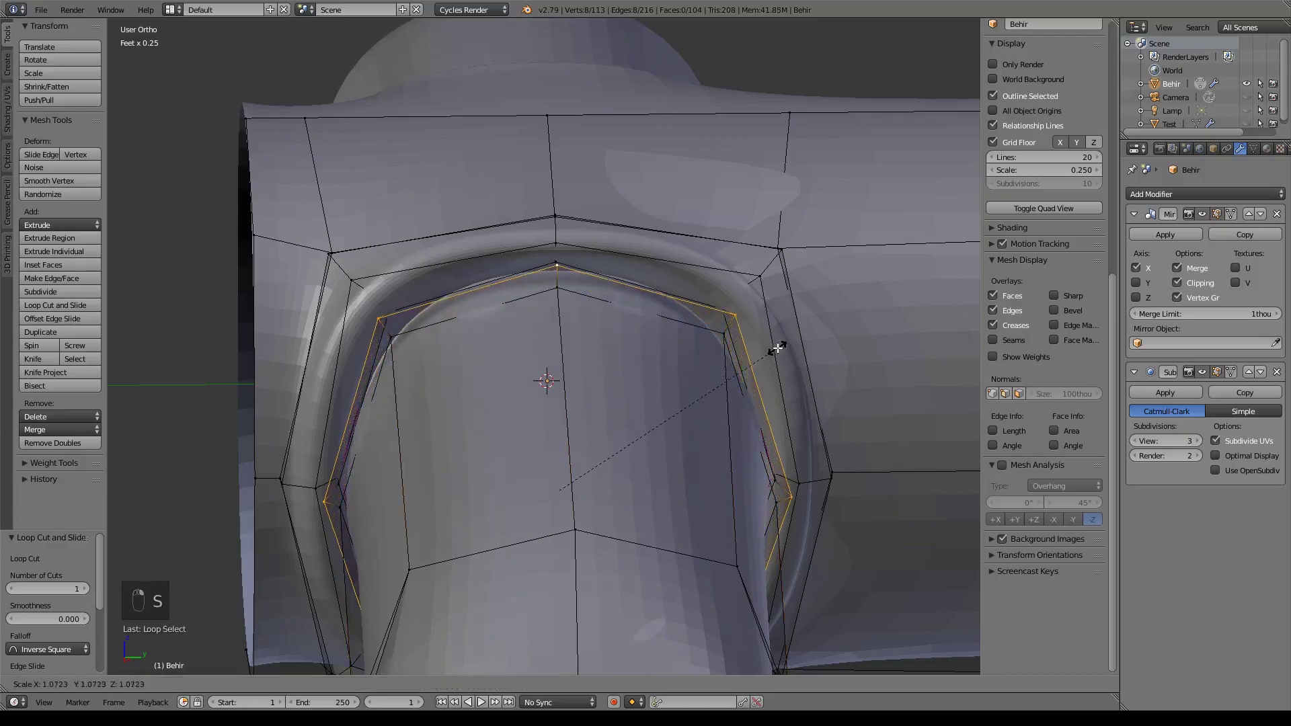
click(773, 346)
- Select the other new loop, on its knee side, and flatten it by scaling to 0 along X
middle_drag(774, 346, 634, 278)
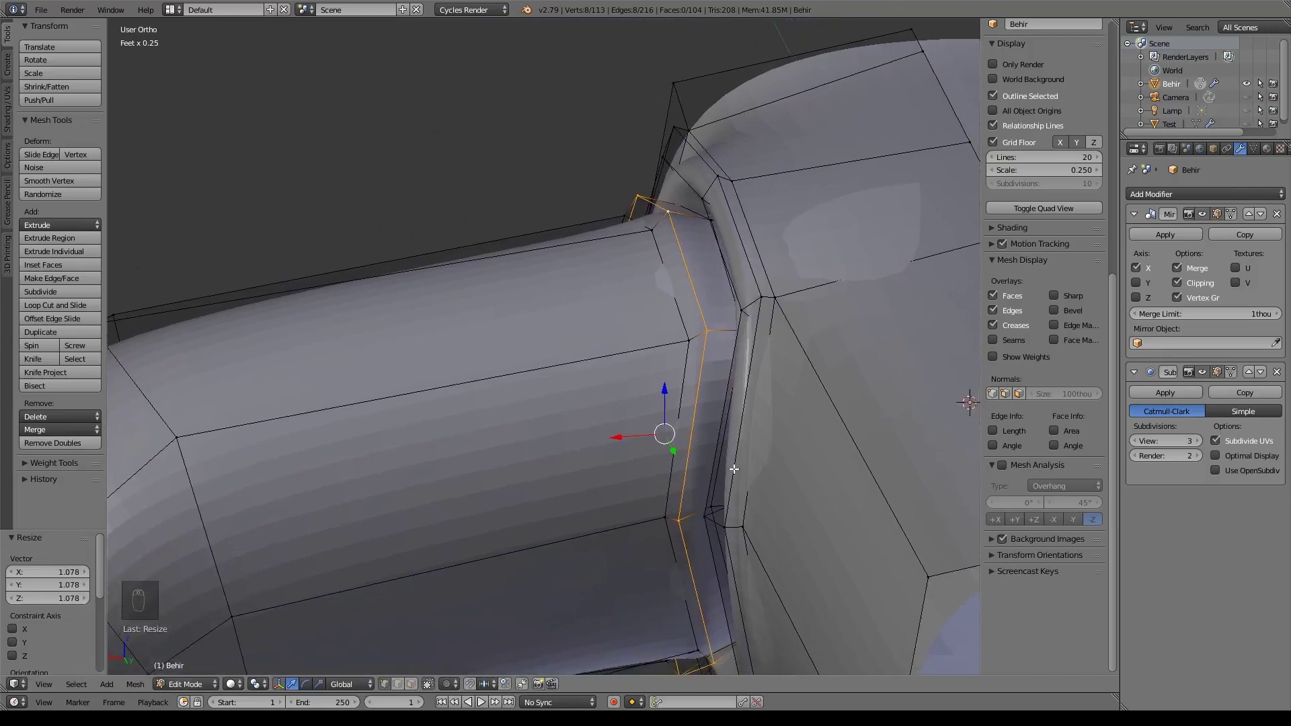
alt+right_click(675, 382)
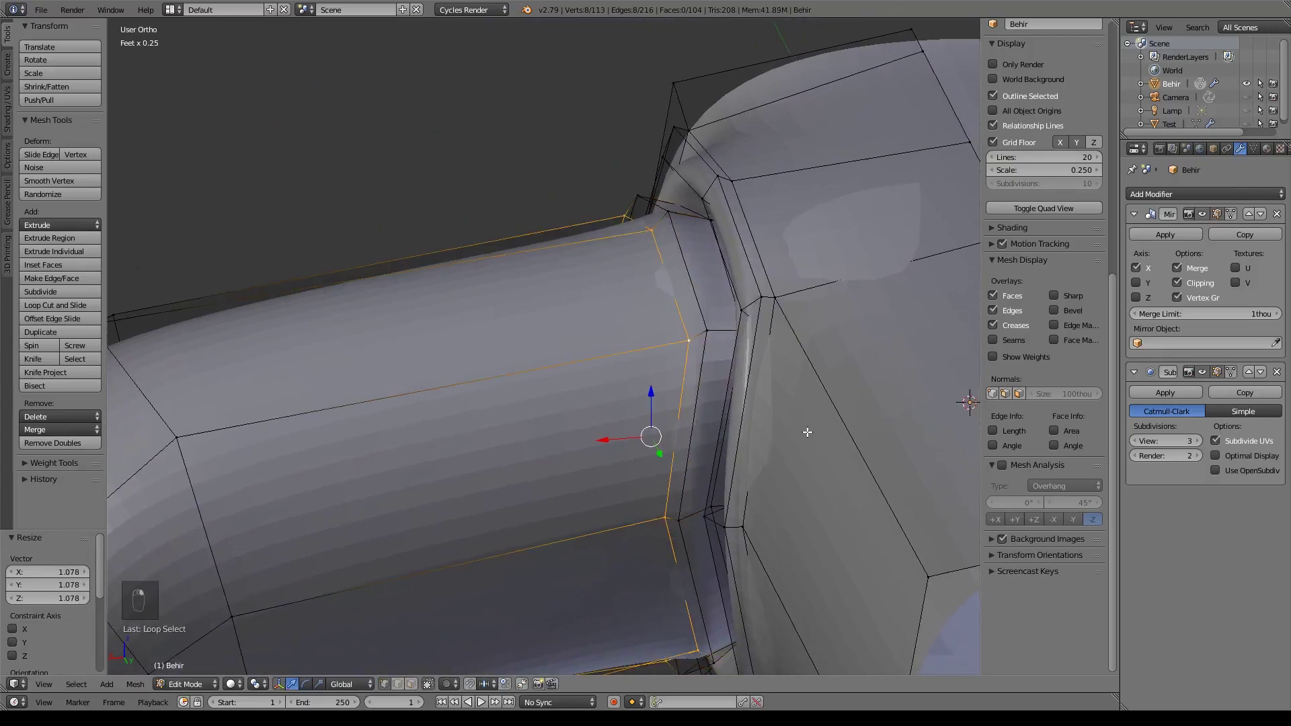
key(s)
key(x)
key(0)
key(Return)
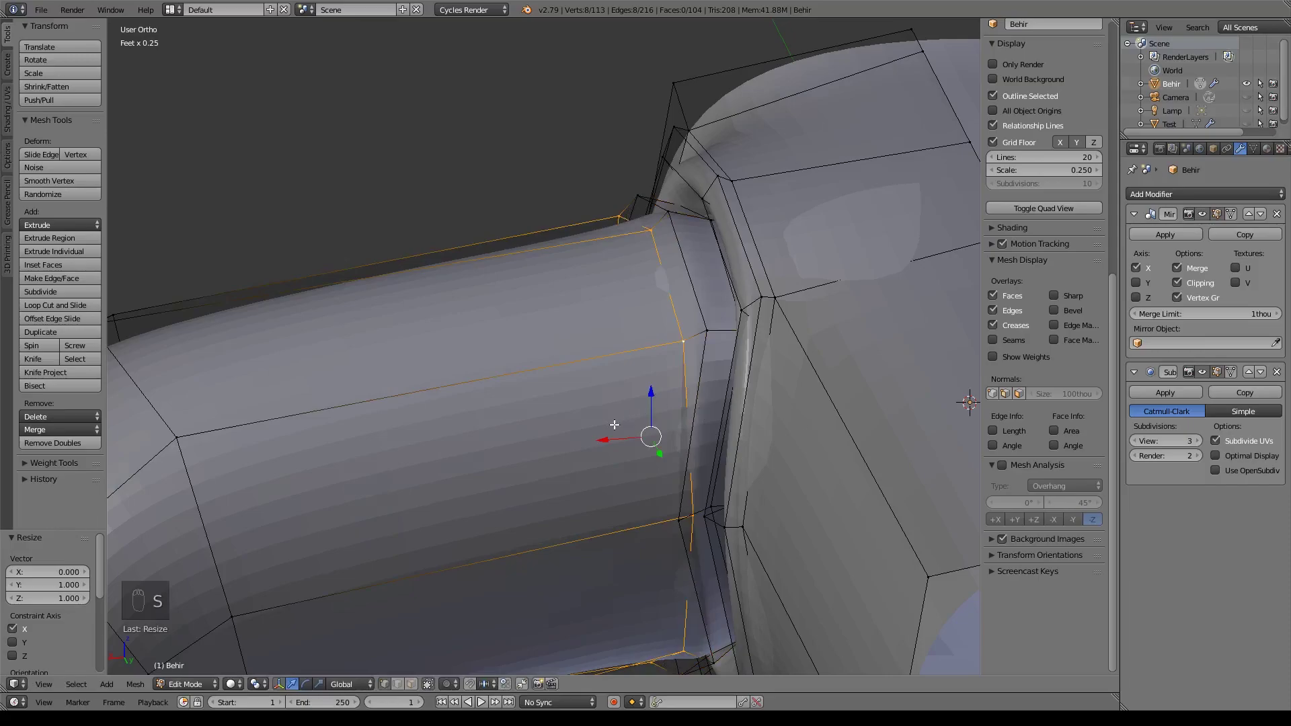
- Select the enlarged joint loop, move it -6.04 thou along X and narrow it along X
alt+right_click(708, 376)
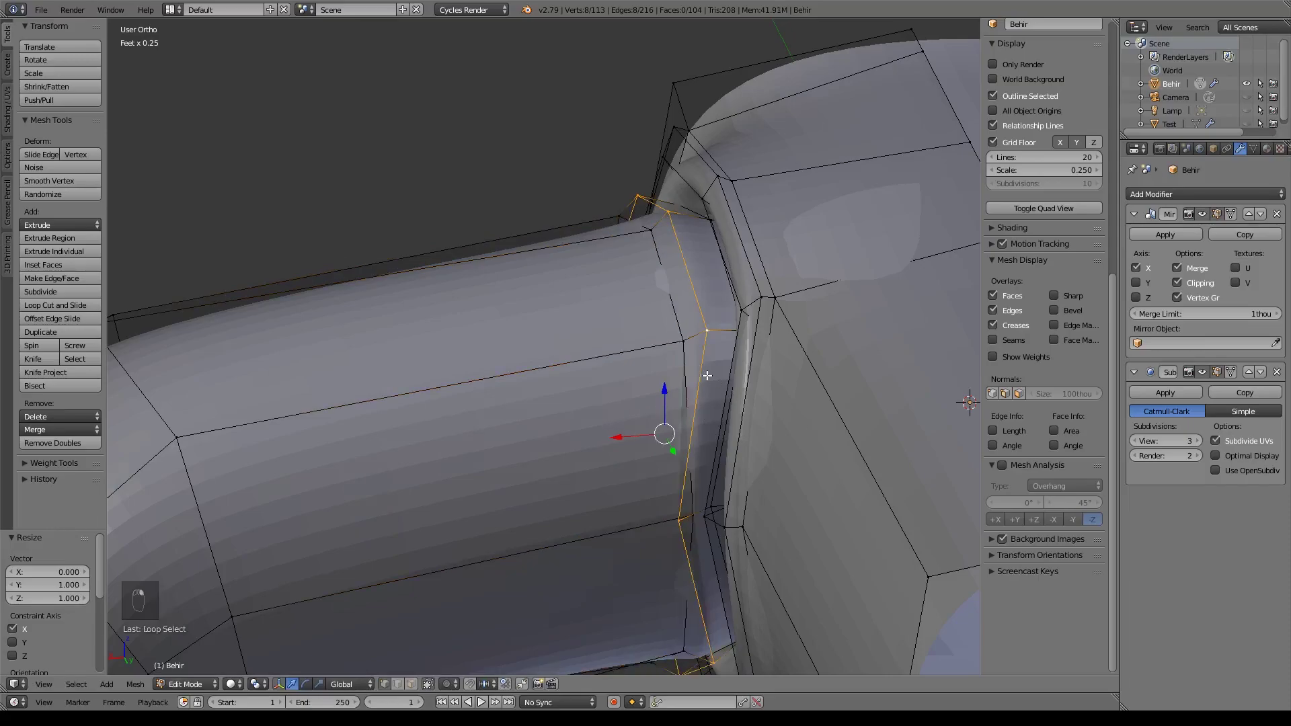
key(g)
key(x)
click(628, 435)
key(s)
key(x)
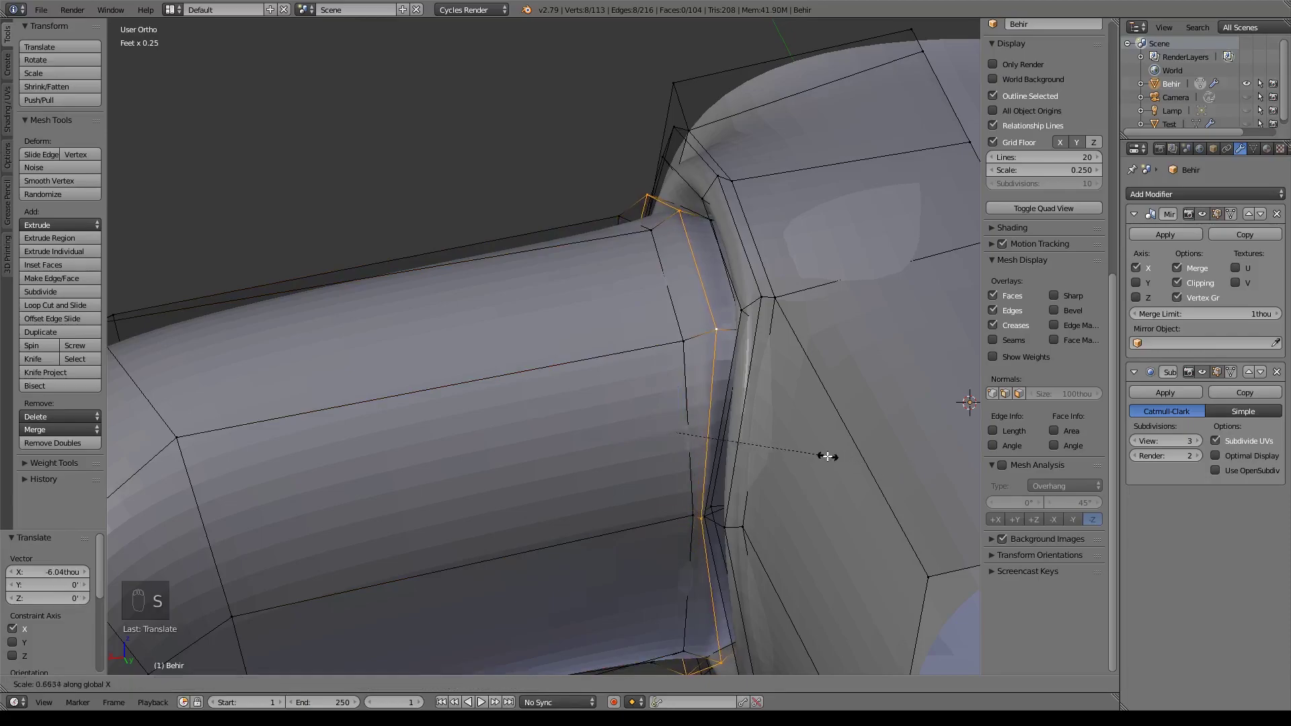
click(809, 456)
- Cut another edge loop around the upper leg and slide it up against the flattened joint loop
middle_drag(807, 491, 700, 393)
key(ctrl+r)
click(562, 280)
click(709, 267)
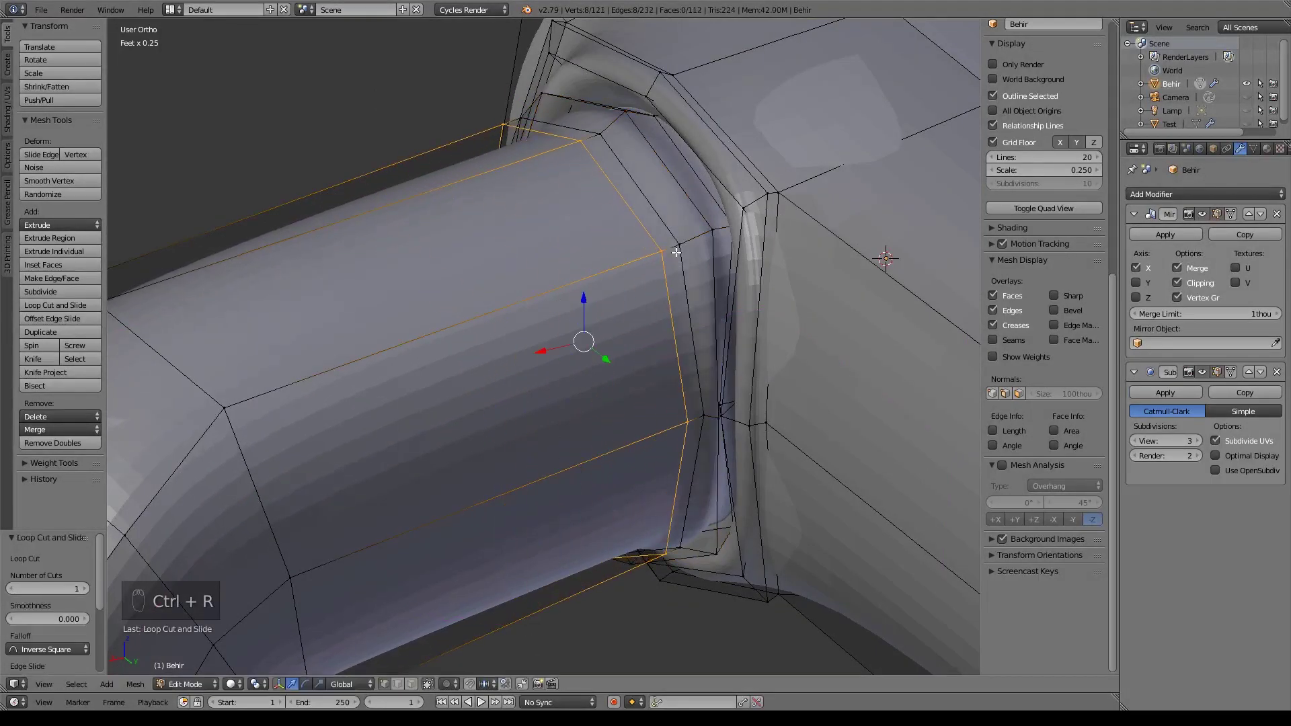
- Cut a centred edge loop between the two close joint loops and scale it to 1.031
key(ctrl+r)
click(671, 246)
right_click(671, 247)
key(s)
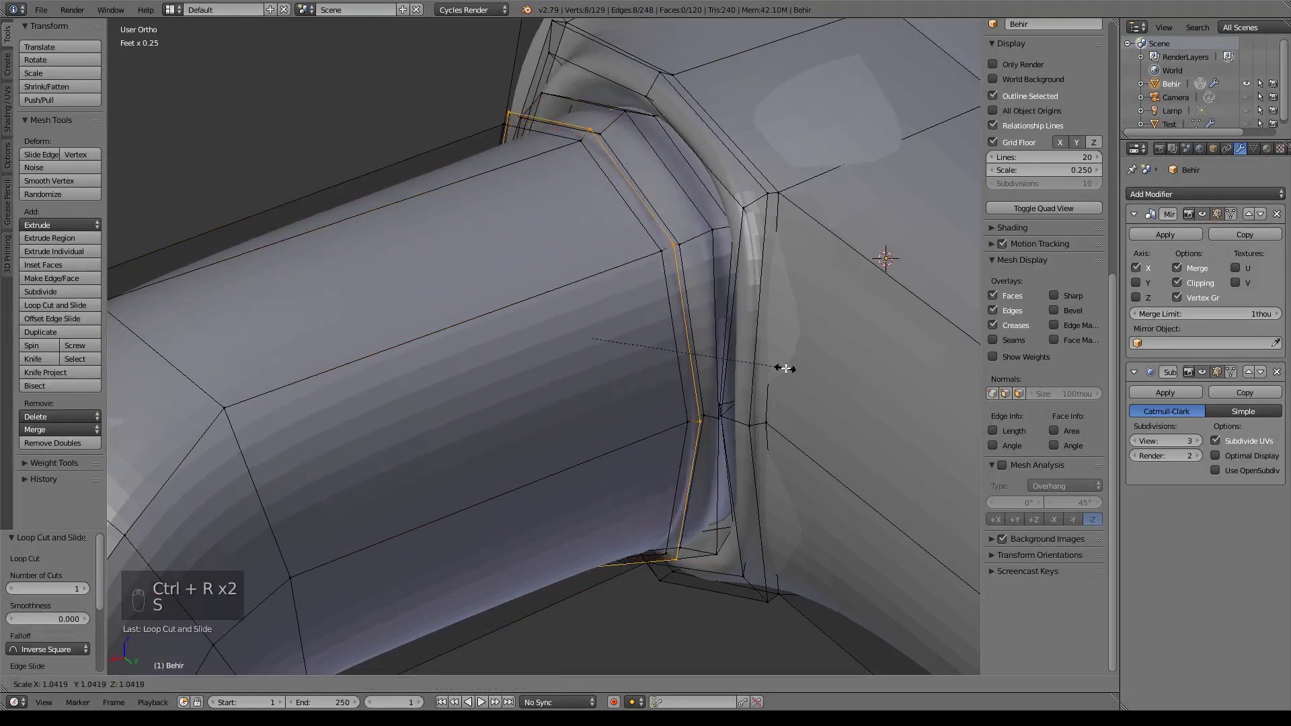
click(780, 368)
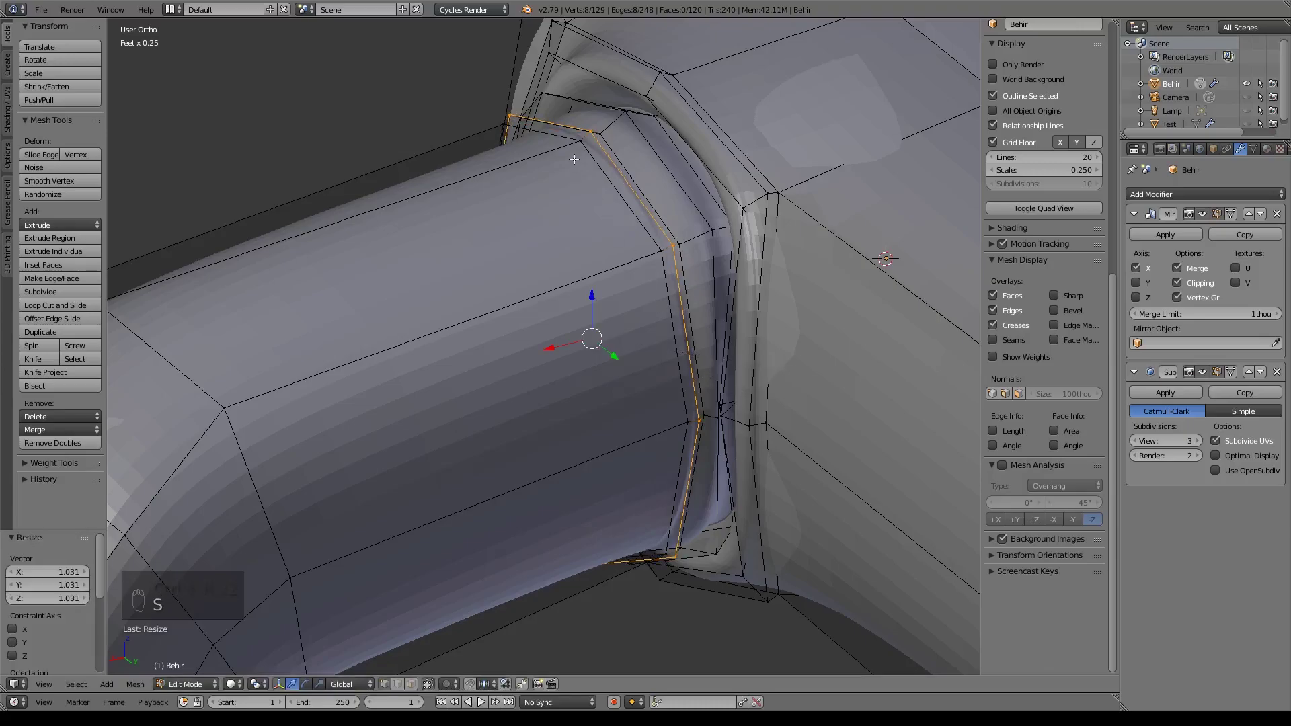
- Select the joint's edge loop nearest the knee and move it about 4 thou along X
ctrl+alt+right_click(548, 296)
key(g)
key(x)
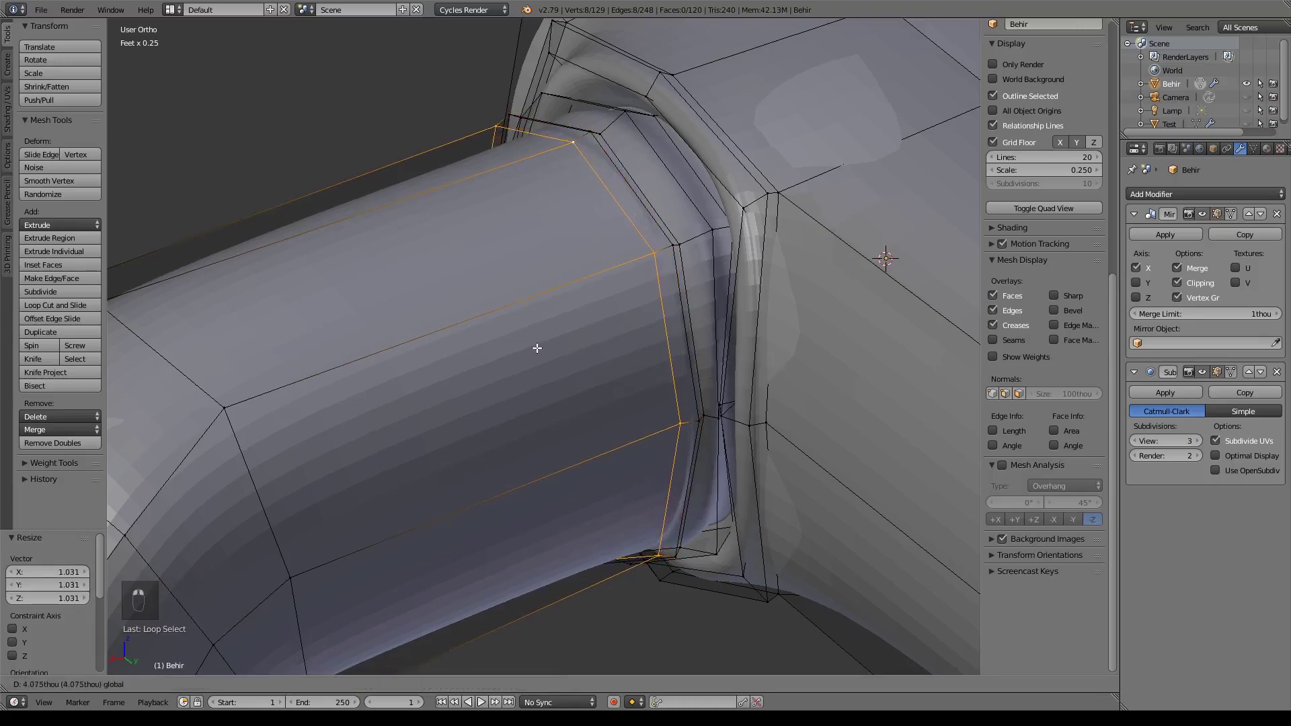
click(538, 348)
- Select the slightly enlarged centred loop at the body joint and move it 1.01 thou along X
middle_drag(565, 357, 725, 289)
alt+right_click(491, 268)
key(g)
key(x)
click(580, 330)
- Cut an edge loop around the upper leg and slide it toward the knee
shift+middle_drag(751, 410, 743, 402)
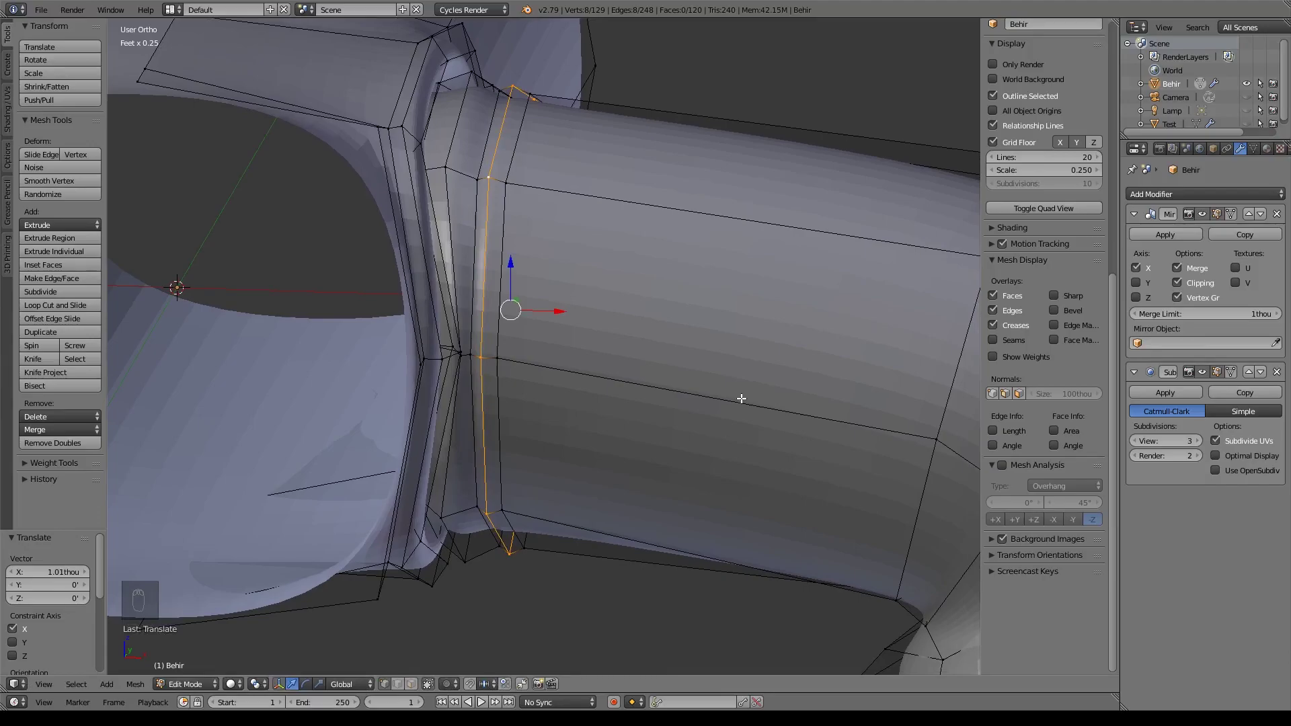
scroll(818, 369, down, 3)
middle_drag(842, 396, 746, 370)
scroll(692, 321, up, 1)
shift+middle_drag(732, 366, 650, 365)
key(ctrl+r)
click(612, 246)
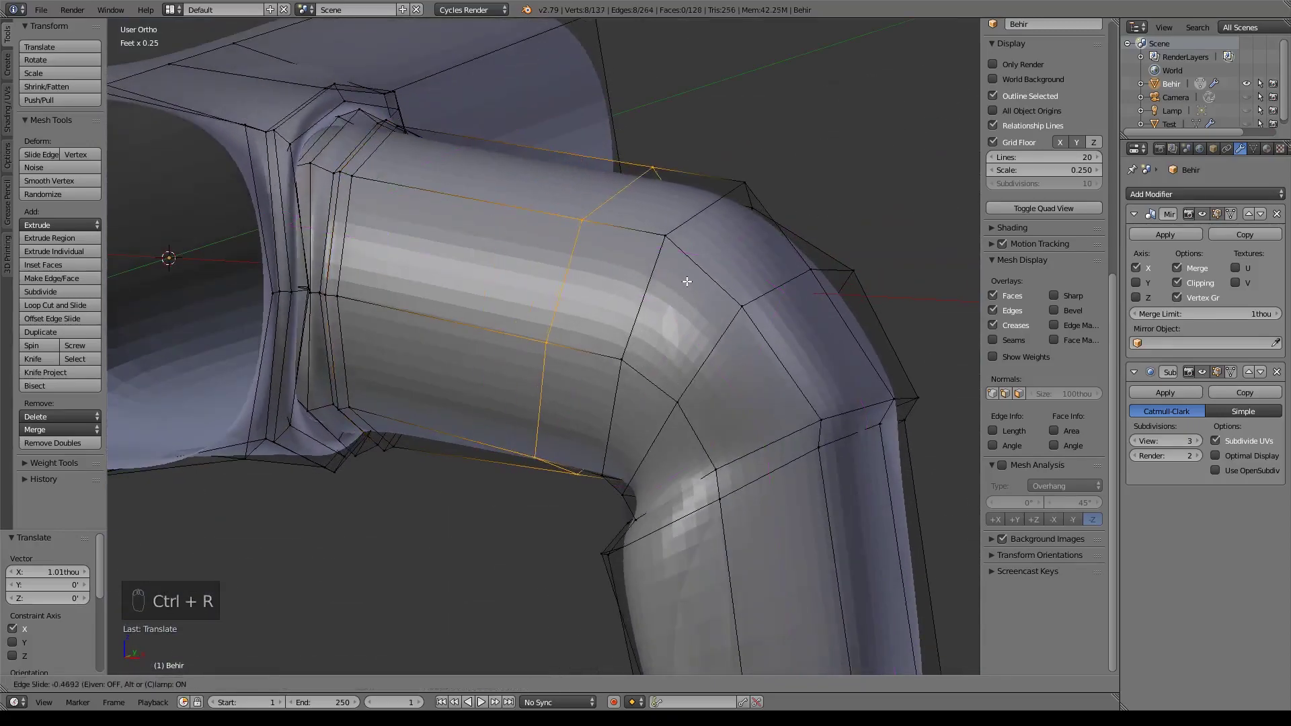
click(696, 286)
- Cut a centred edge loop between the new loop and the knee ring and scale it to 1.033
key(ctrl+r)
double_click(651, 232)
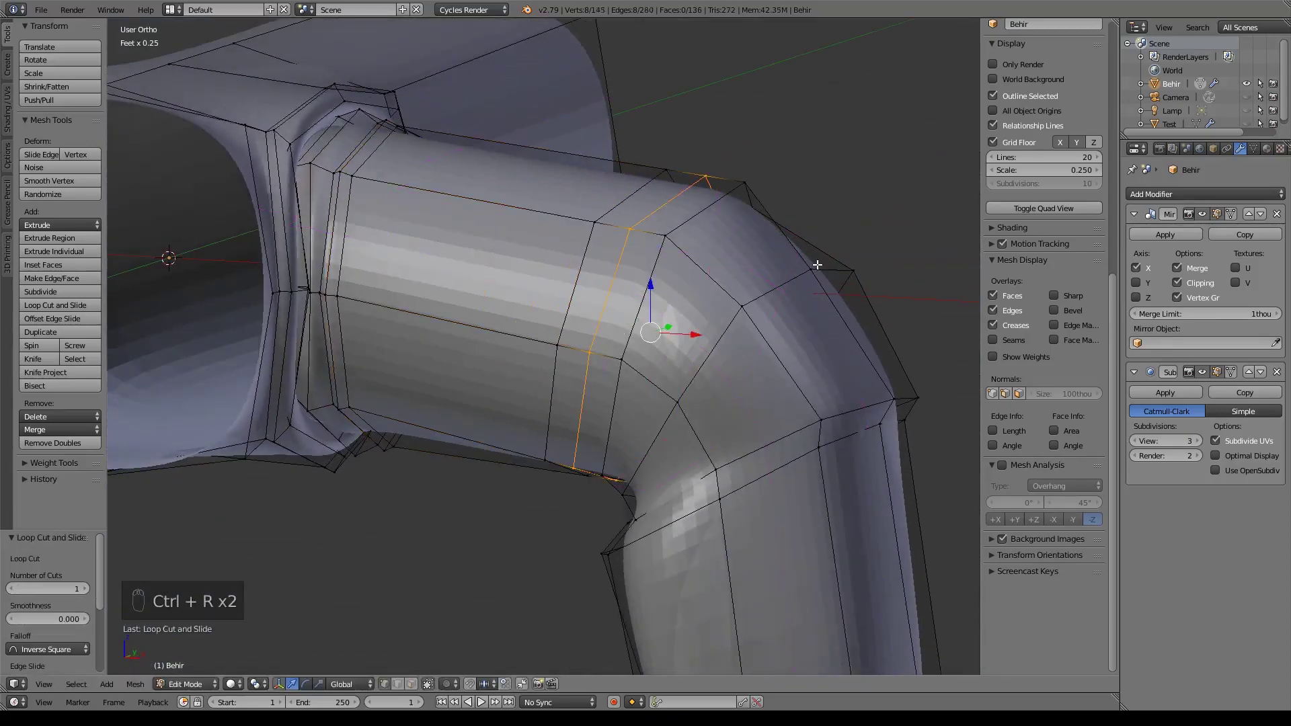
key(s)
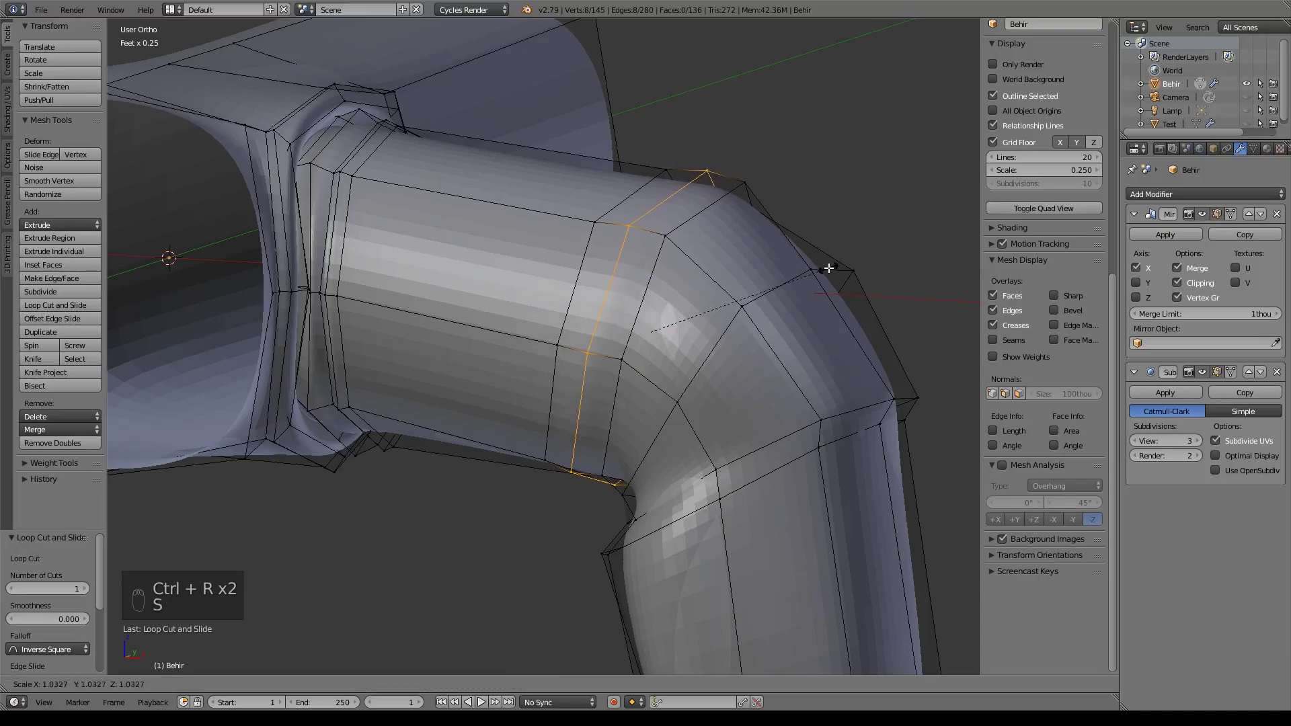
click(828, 268)
- Cut a centred edge loop in the middle of the upper leg and scale it to 1.045
key(ctrl+r)
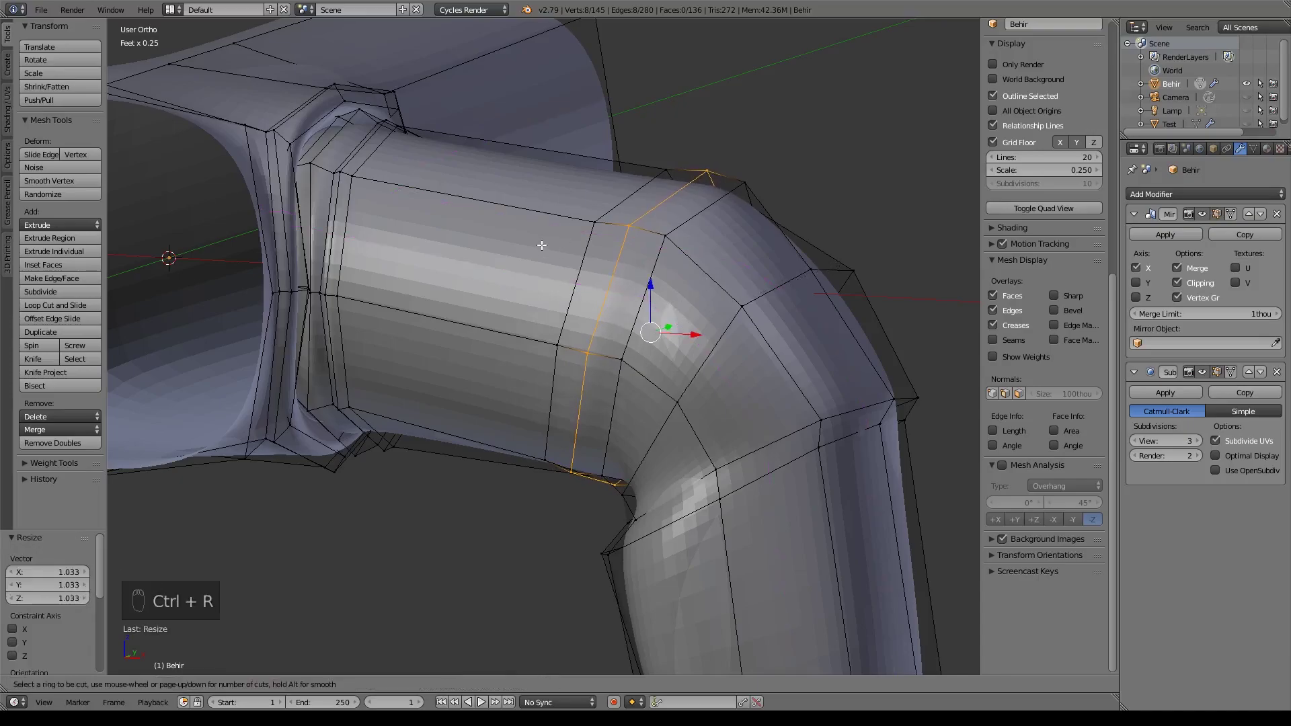
key(ctrl+r)
click(502, 201)
right_click(502, 201)
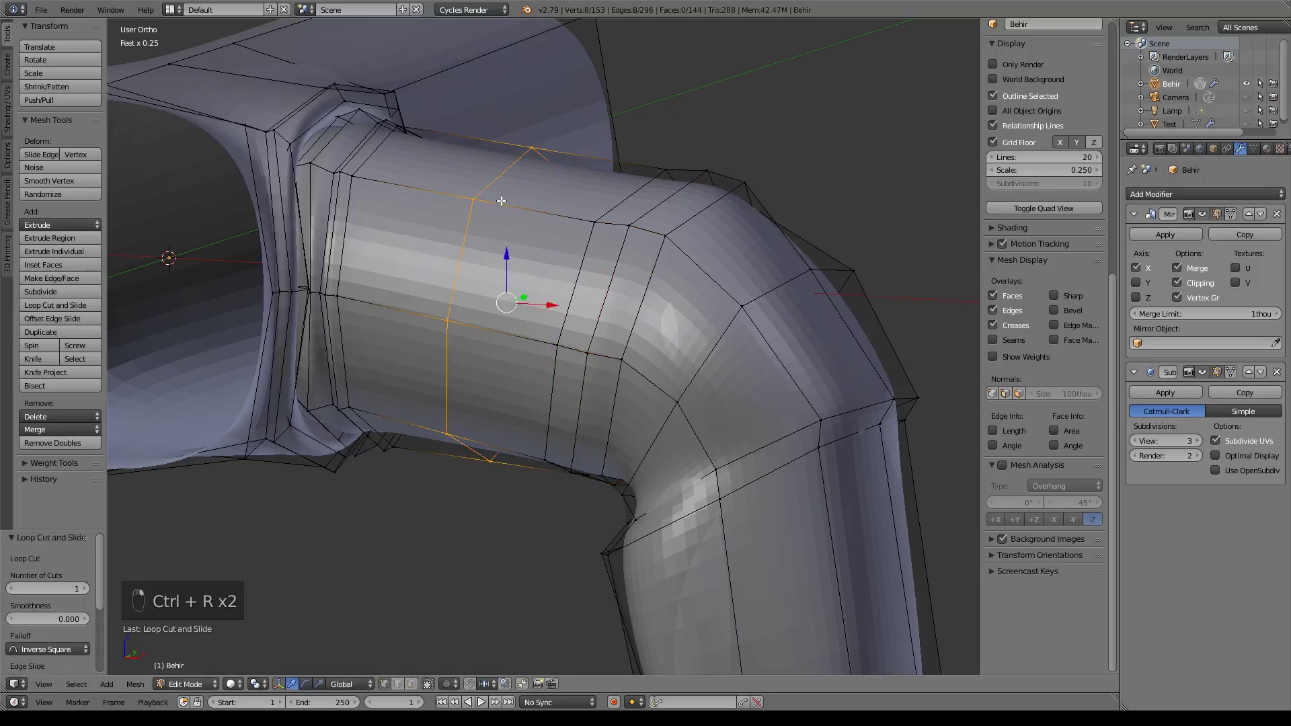
key(s)
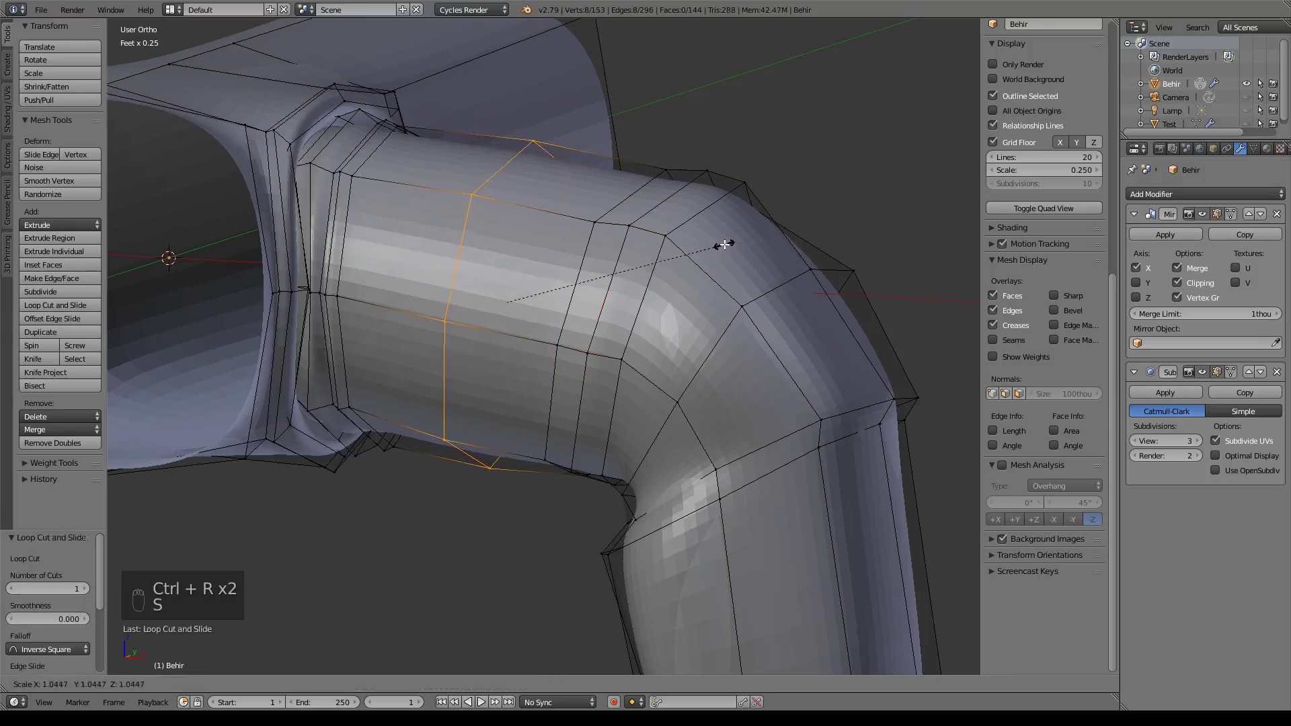
click(724, 244)
- Select a vertex on the outer side of the knee and move it 30.1 thou along X
middle_drag(793, 341, 762, 298)
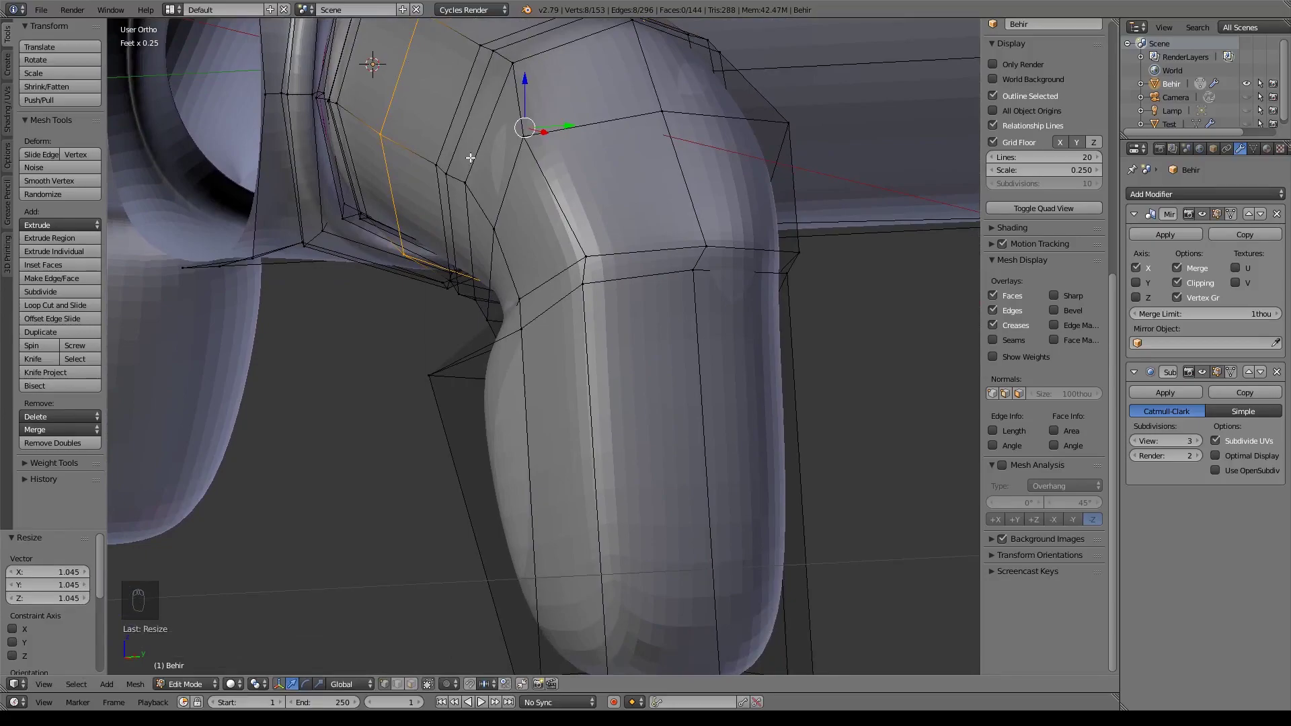
scroll(511, 158, down, 3)
middle_drag(525, 202, 773, 312)
scroll(653, 229, up, 2)
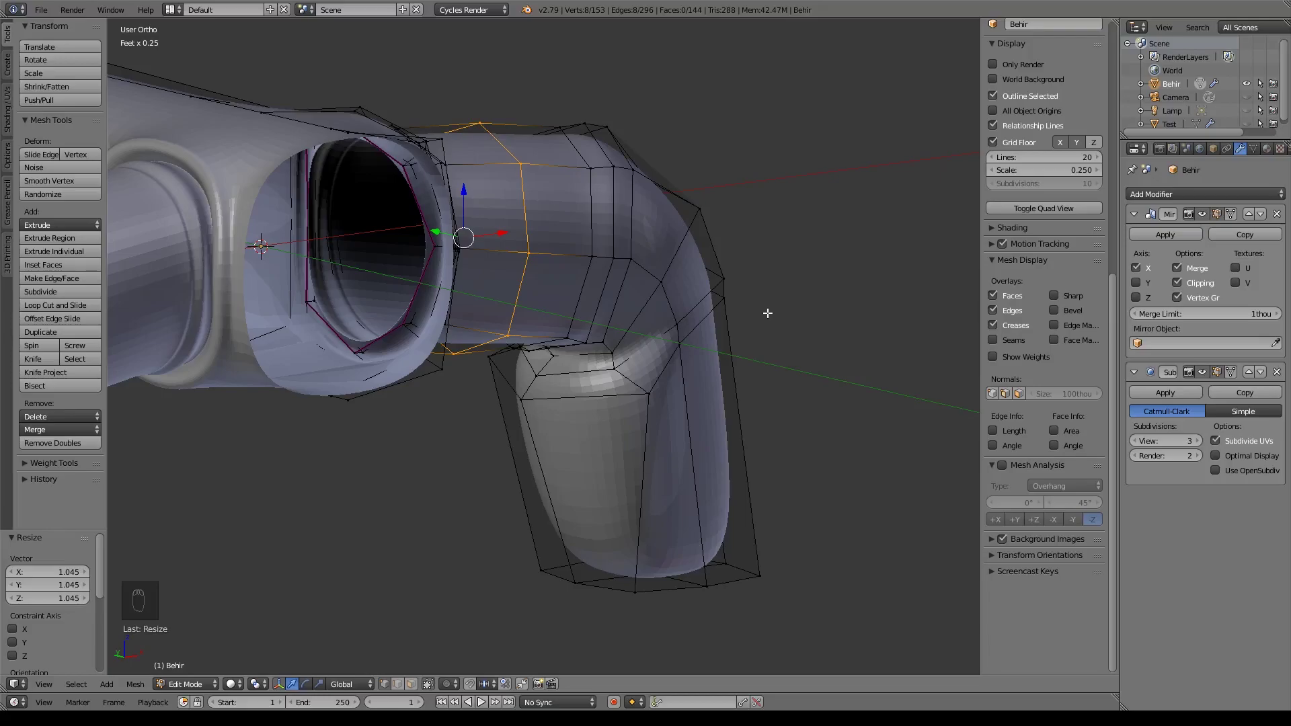
middle_drag(767, 313, 672, 331)
right_click(547, 202)
shift+right_click(517, 232)
middle_drag(518, 232, 589, 238)
shift+right_click(513, 199)
drag(564, 212, 594, 213)
- Select the back vertex on the outer bend of the knee and move it slightly outward
right_click(579, 249)
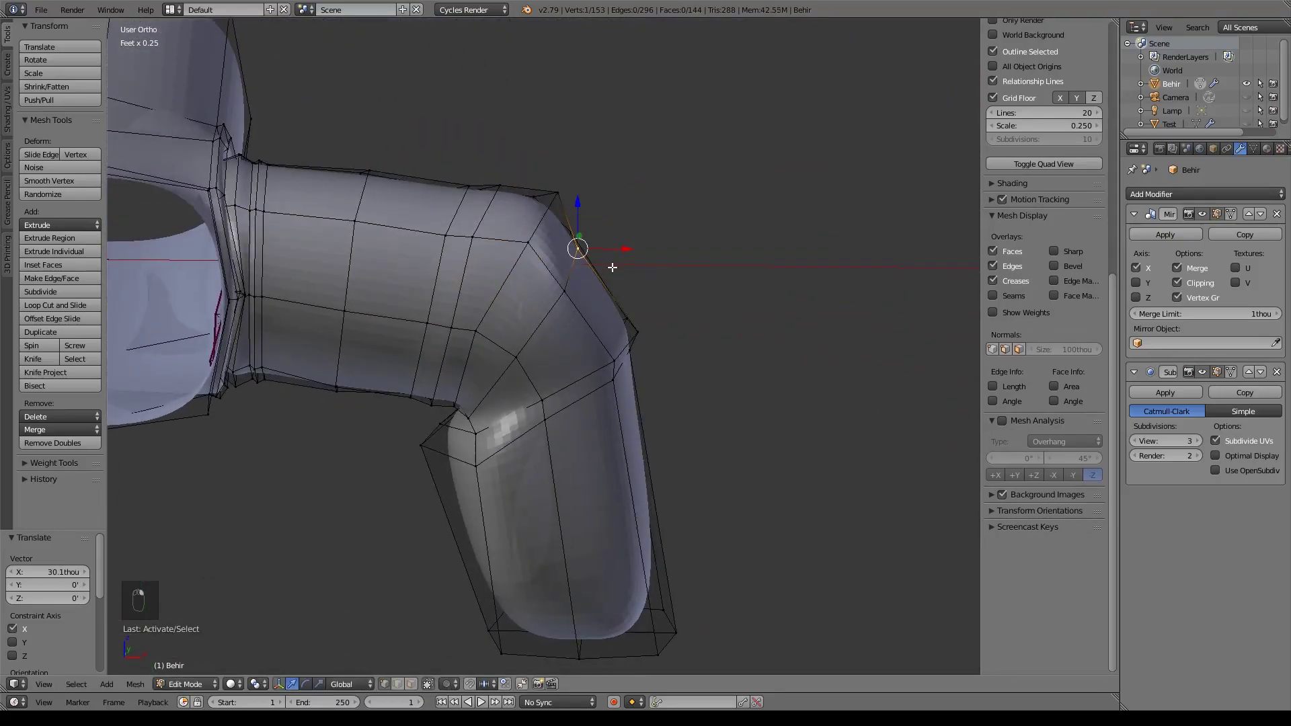
key(g)
click(623, 265)
- Lower two neighbouring vertices on top of the leg just before the knee by 8.25 and 2.82 thou along Z
middle_drag(665, 377, 684, 317)
right_click(485, 98)
drag(484, 53, 485, 62)
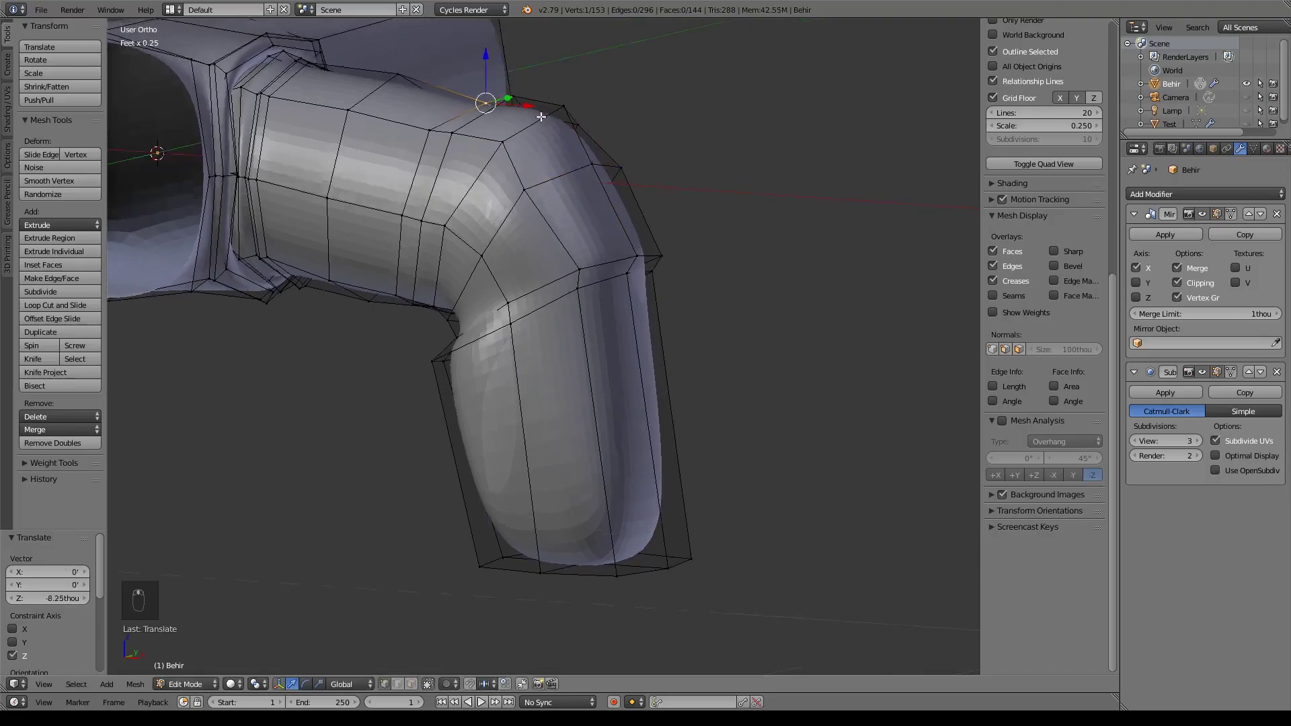
middle_drag(546, 133, 516, 145)
right_click(498, 106)
drag(493, 63, 498, 65)
click(498, 65)
mouse_move(599, 144)
middle_down()
mouse_move(588, 138)
mouse_move(612, 129)
middle_up()
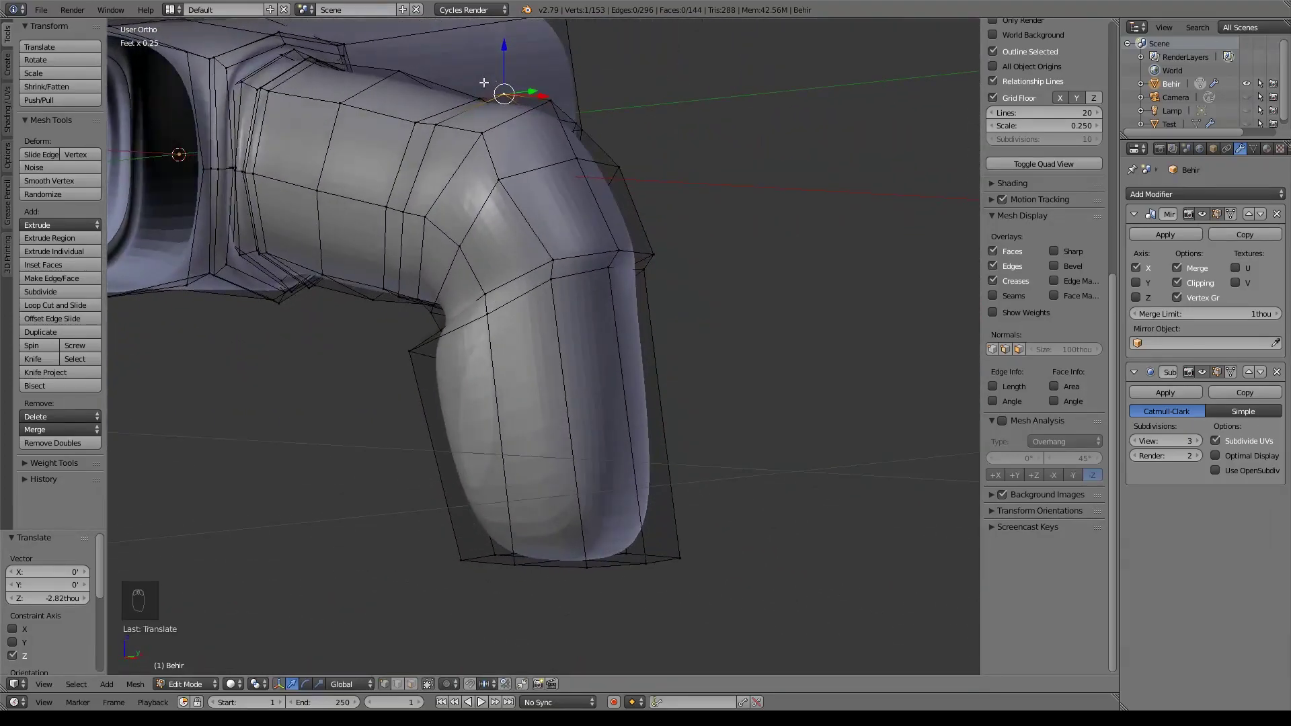
- Select a vertex on the knee's outer bend and move it 1.41 thou along X
middle_drag(598, 242, 630, 248)
right_click(607, 93)
drag(656, 101, 659, 102)
- In front wireframe view, box-select the leg's lower end and extrude it -110 thou along Z
shift+middle_drag(684, 305, 675, 195)
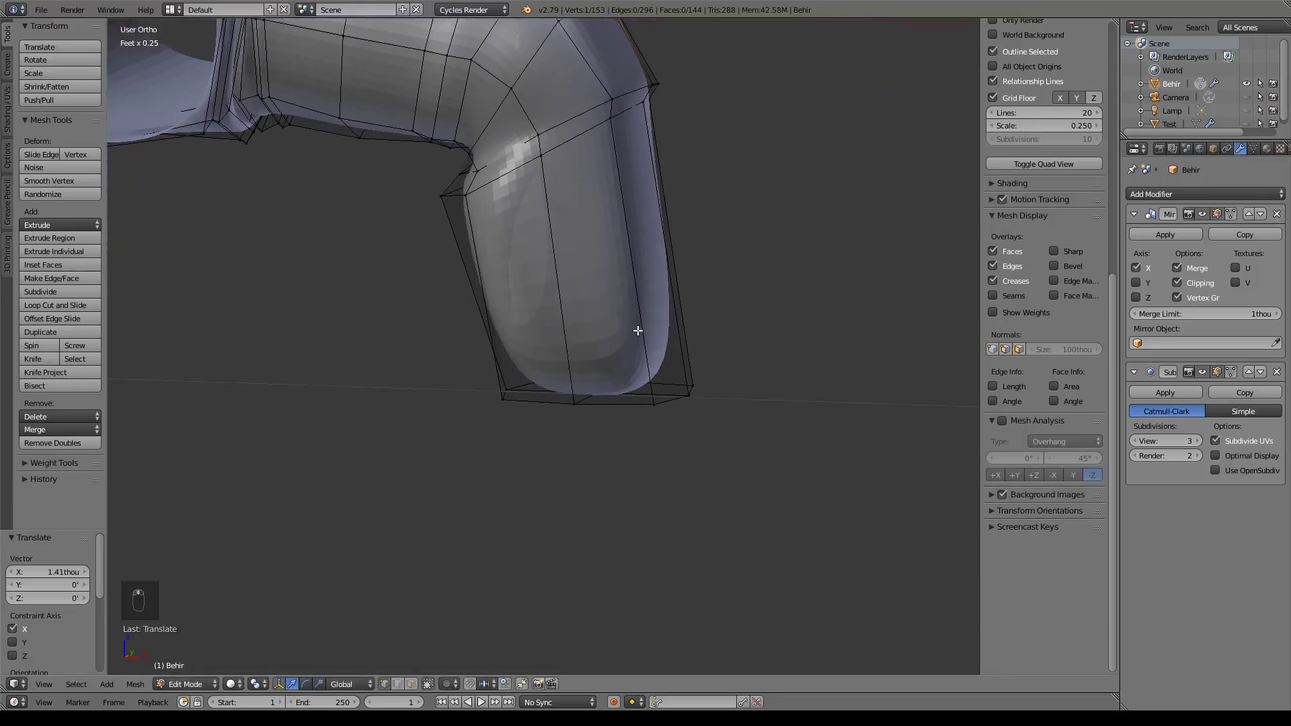
key(KP_1)
shift+middle_drag(666, 334, 596, 291)
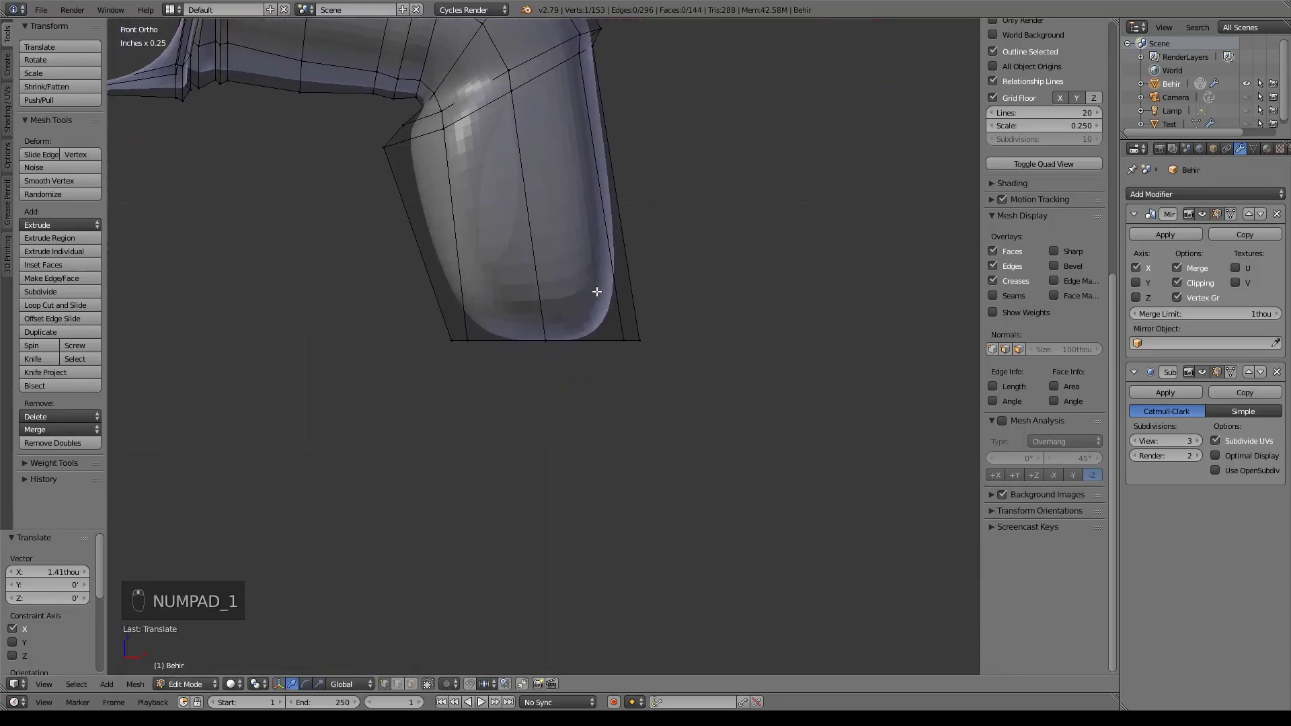
key(a)
key(a)
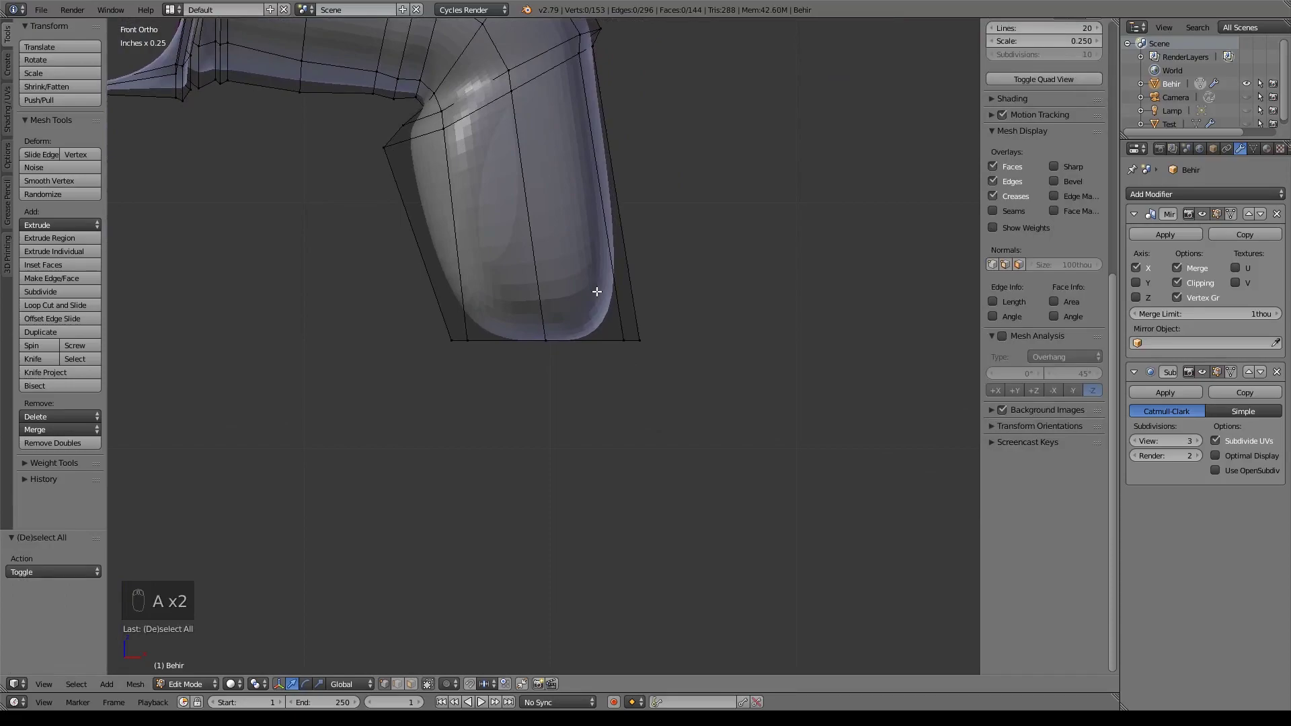
key(z)
key(b)
drag(317, 274, 883, 437)
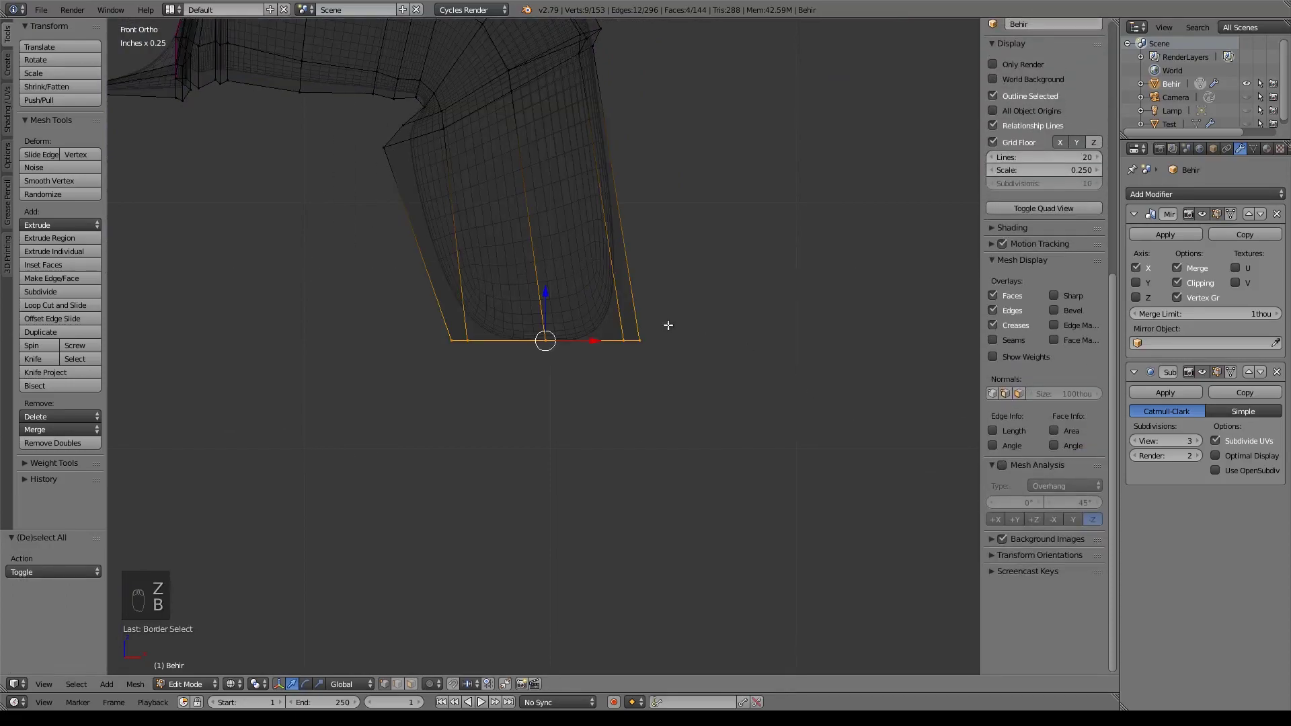
key(e)
click(701, 372)
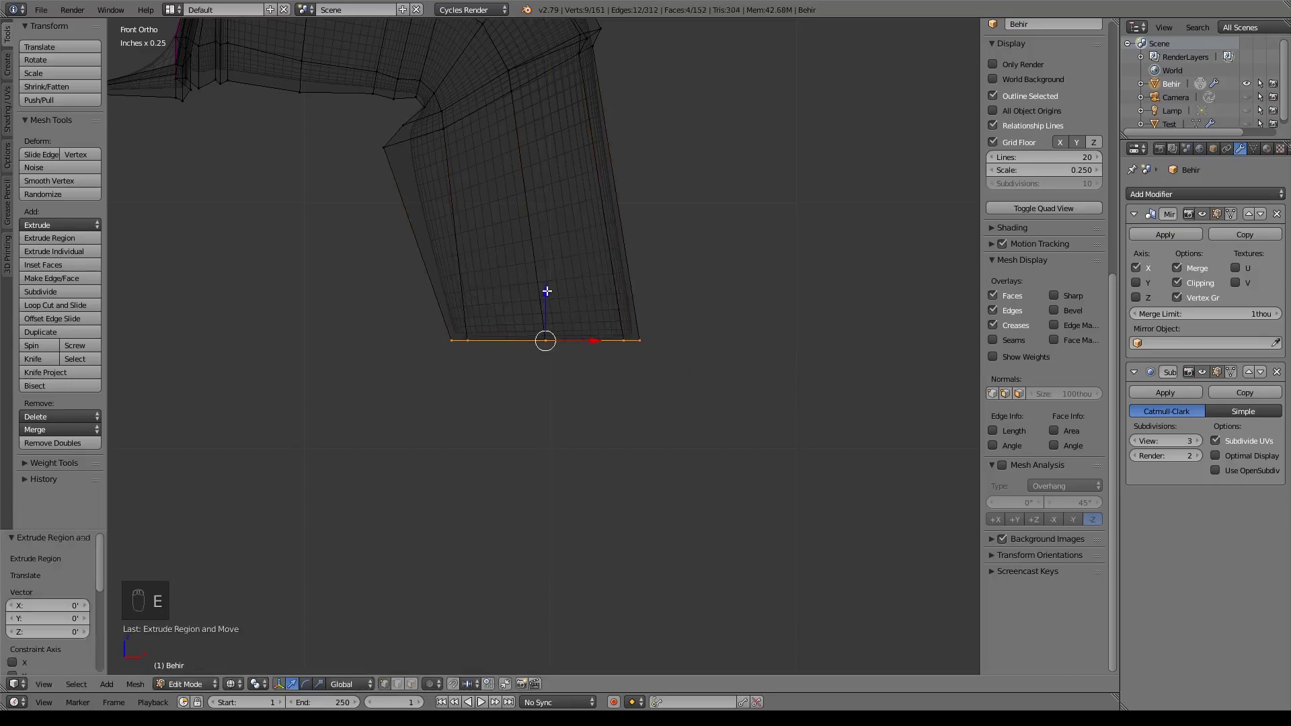
key(g)
key(z)
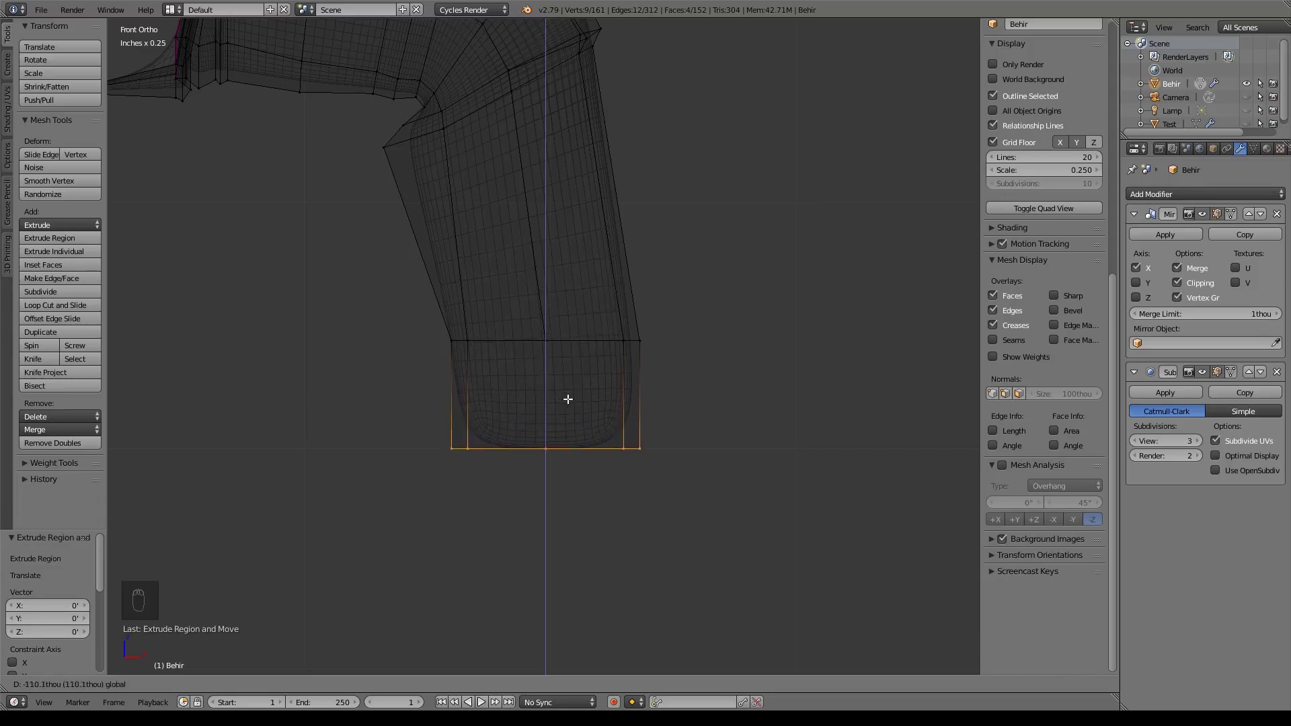
click(567, 398)
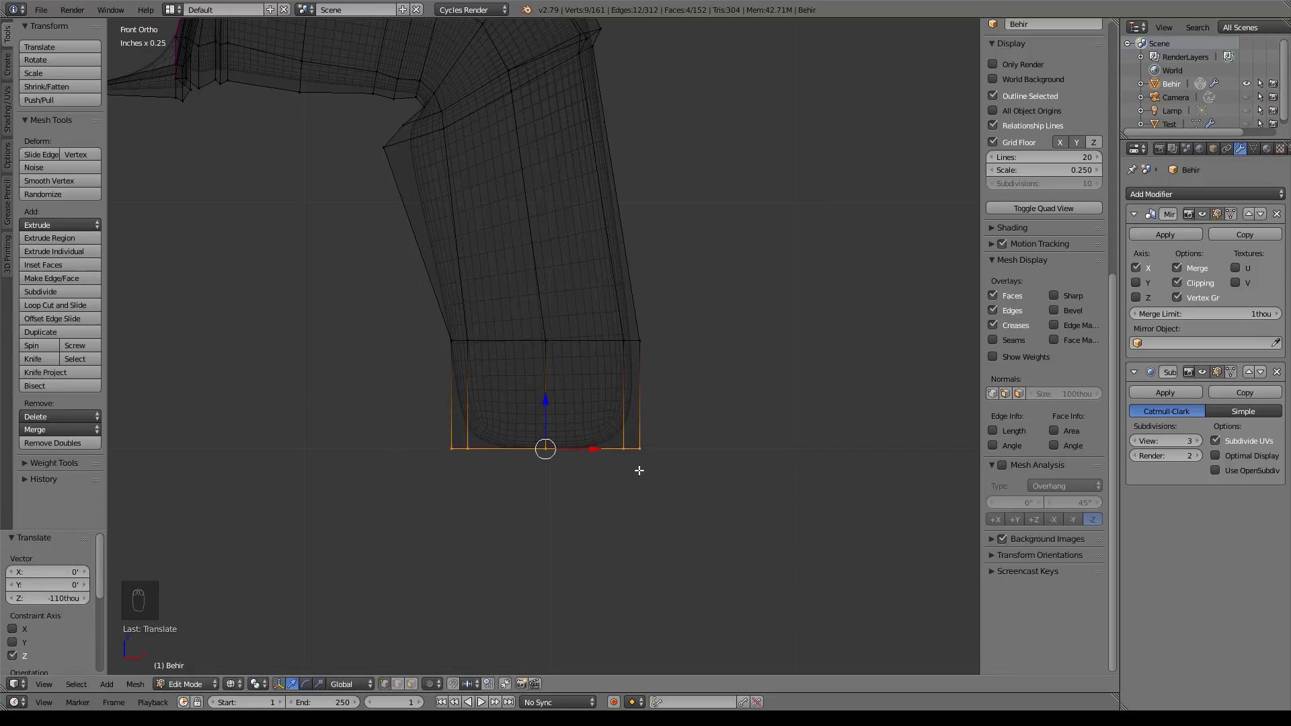
- Select the edge loop just above the leg's lower end and move it -39.7 thou, plus a 2.73 thou correction, along Z
alt+right_click(505, 335)
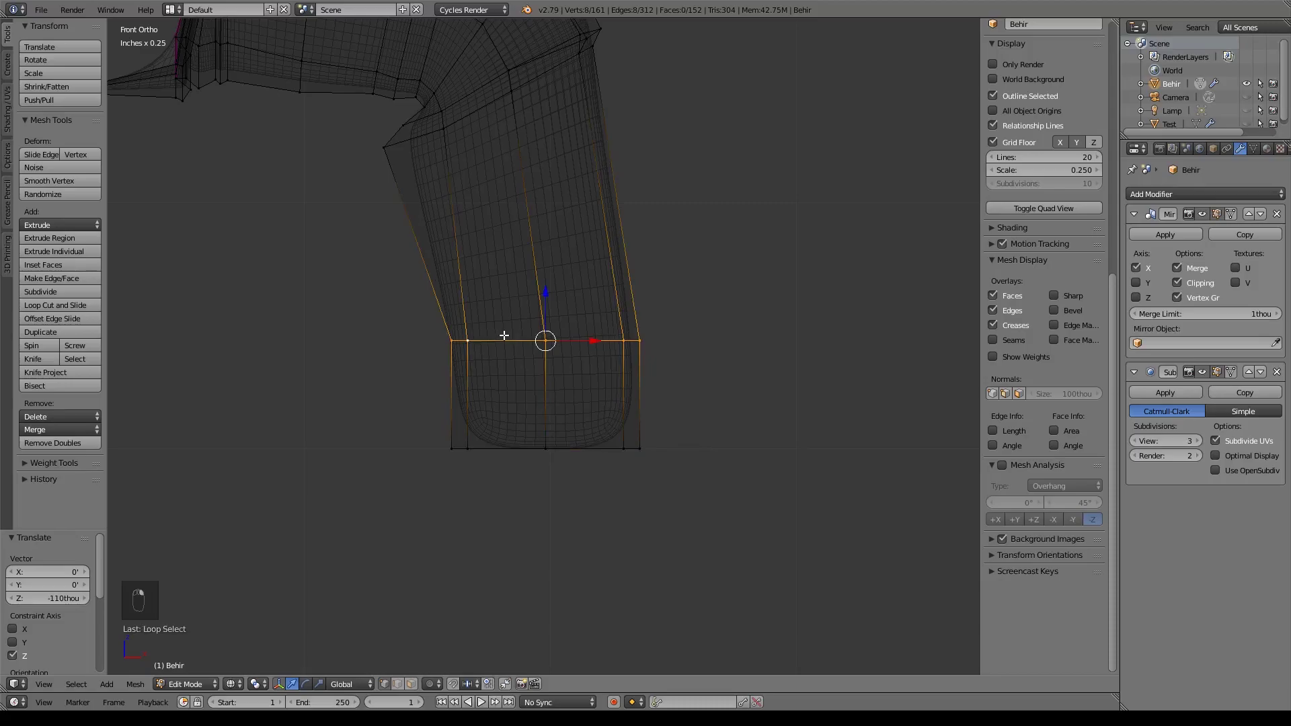
drag(549, 296, 554, 333)
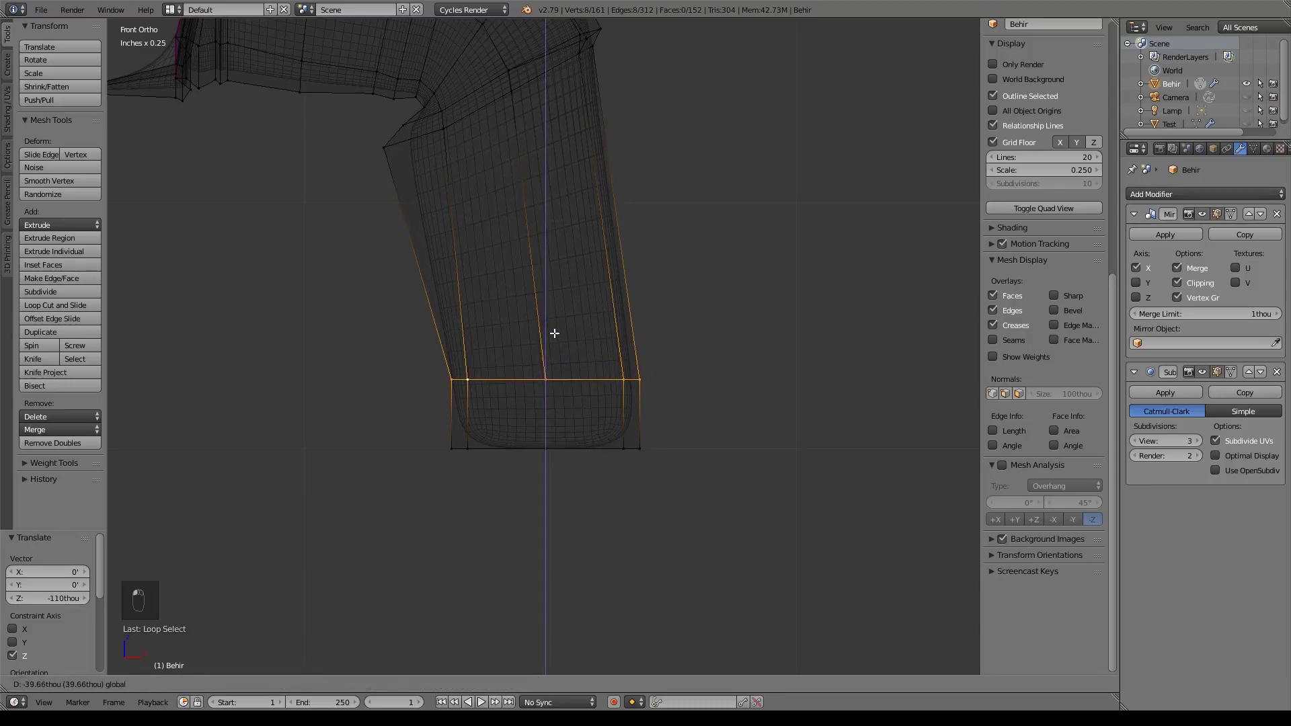
click(554, 333)
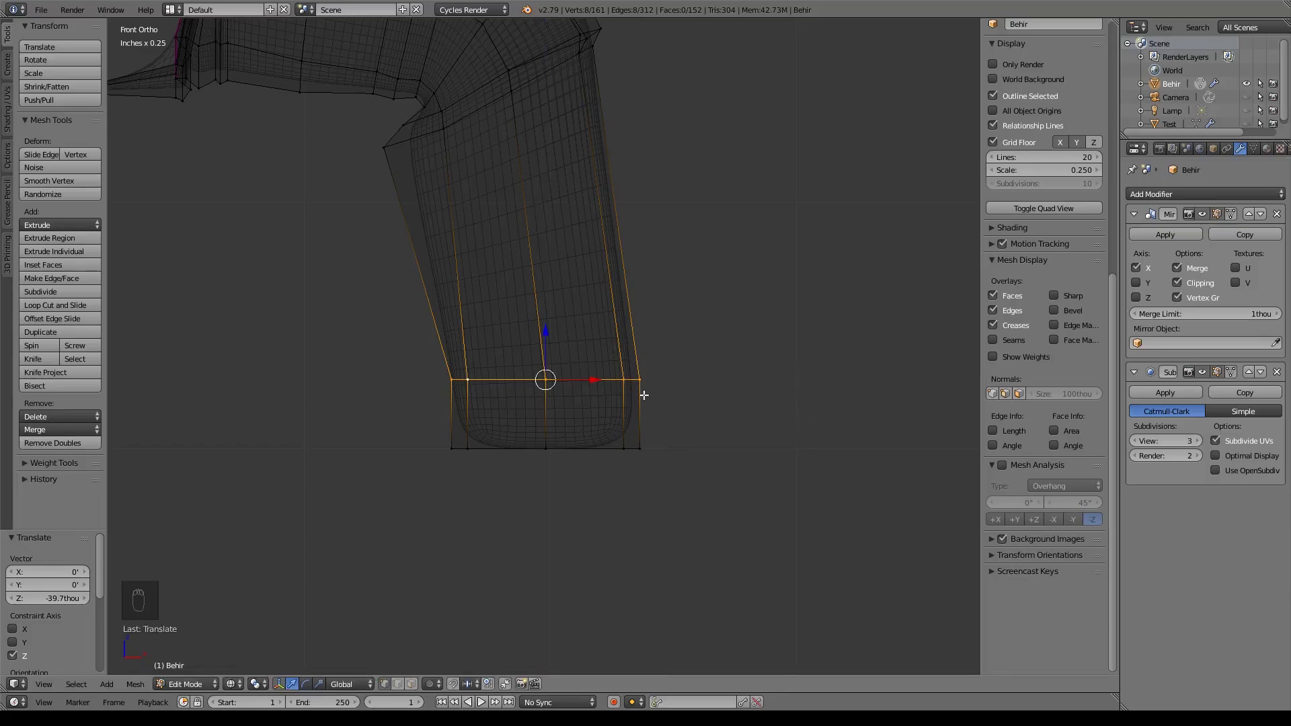
drag(548, 335, 546, 332)
- Examine the creature's feet and toes in the front-view reference image
mouse_move(661, 408)
middle_down()
mouse_move(614, 412)
mouse_move(640, 418)
middle_up()
key(z)
scroll(685, 398, down, 10)
scroll(690, 390, up, 2)
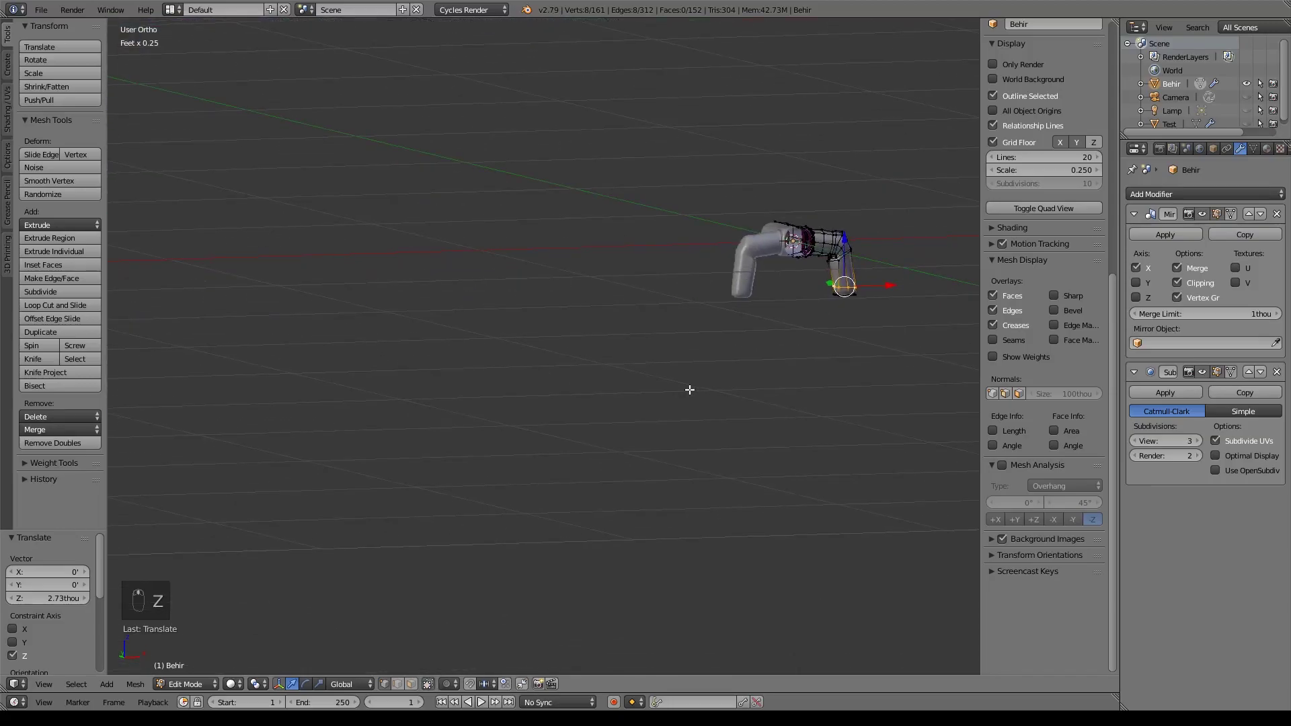
key(KP_1)
scroll(759, 351, up, 6)
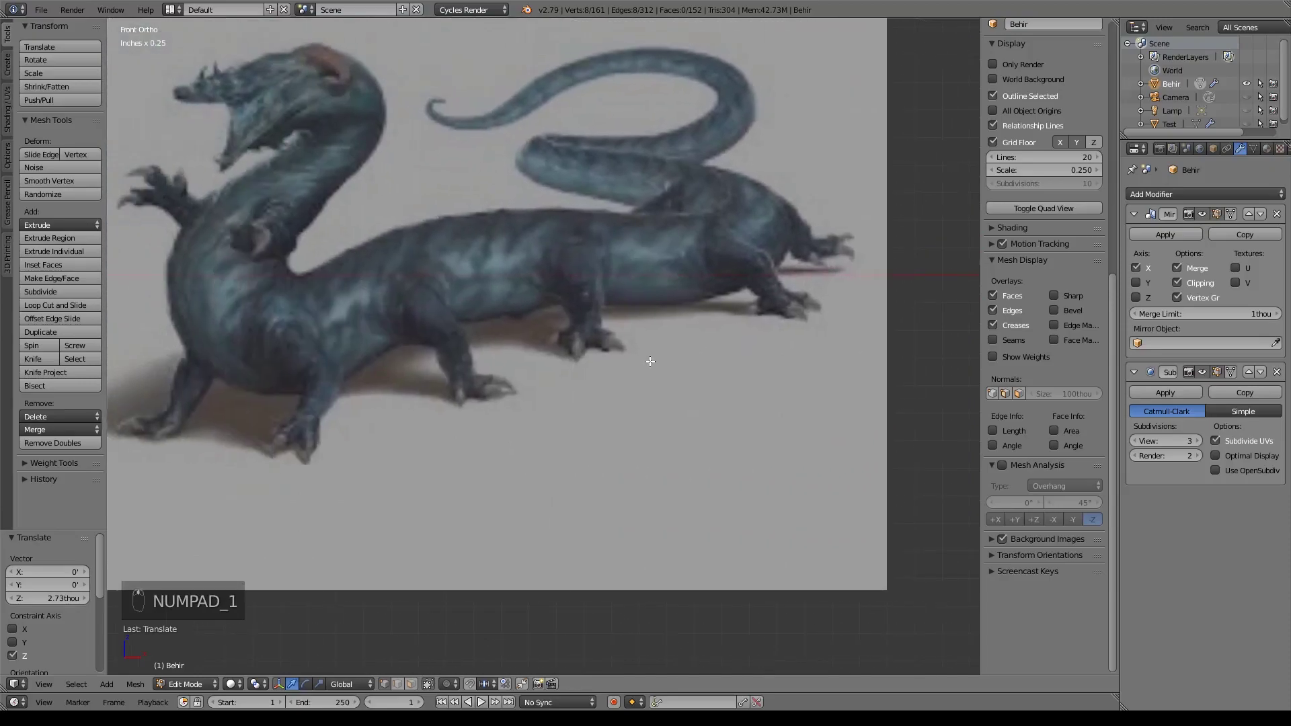
scroll(619, 431, up, 2)
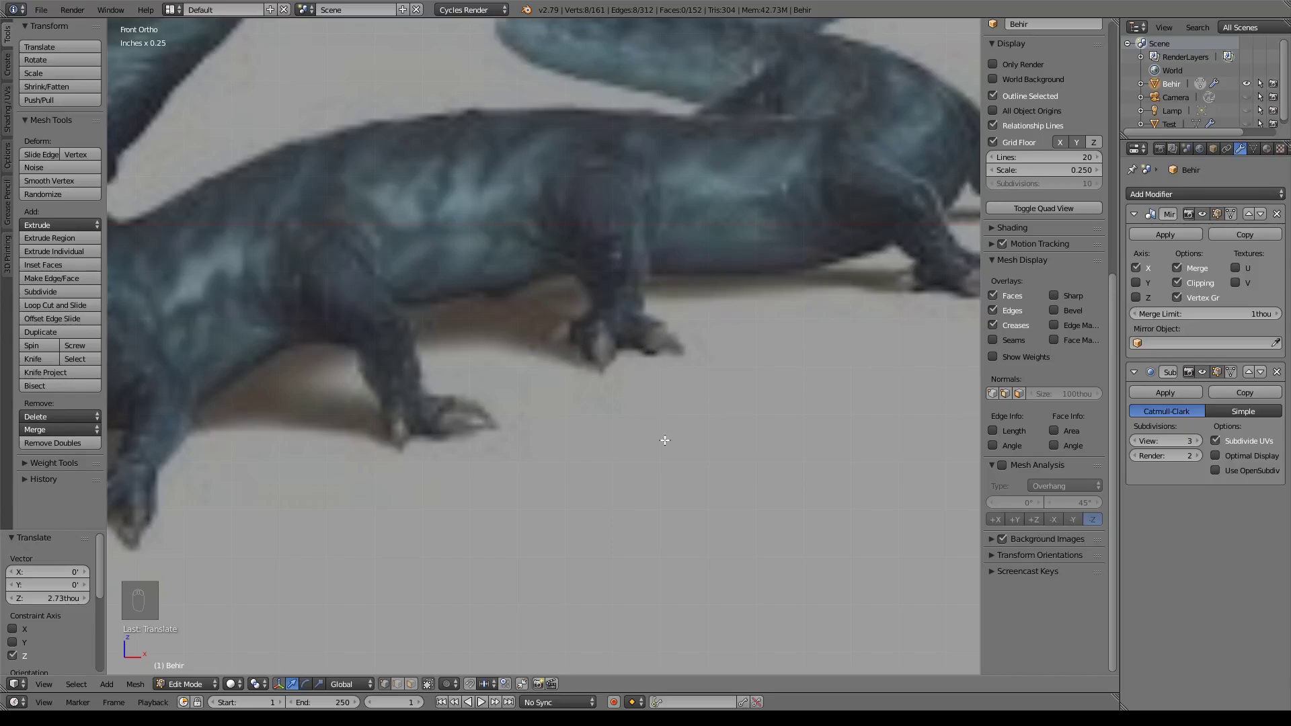
scroll(665, 440, down, 11)
shift+middle_drag(905, 446, 710, 402)
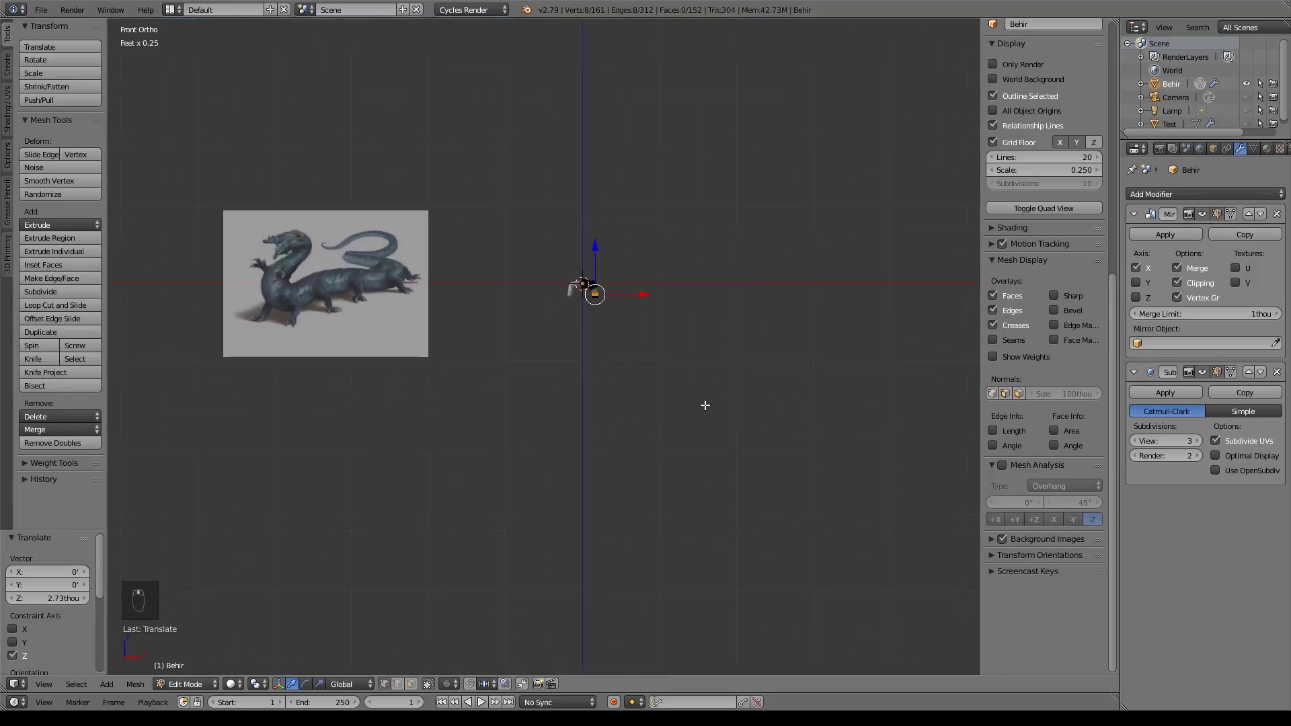
- Select the two adjacent side faces at the inner front corner of the leg's lower end and extrude them in place
key(KP_Decimal)
key(z)
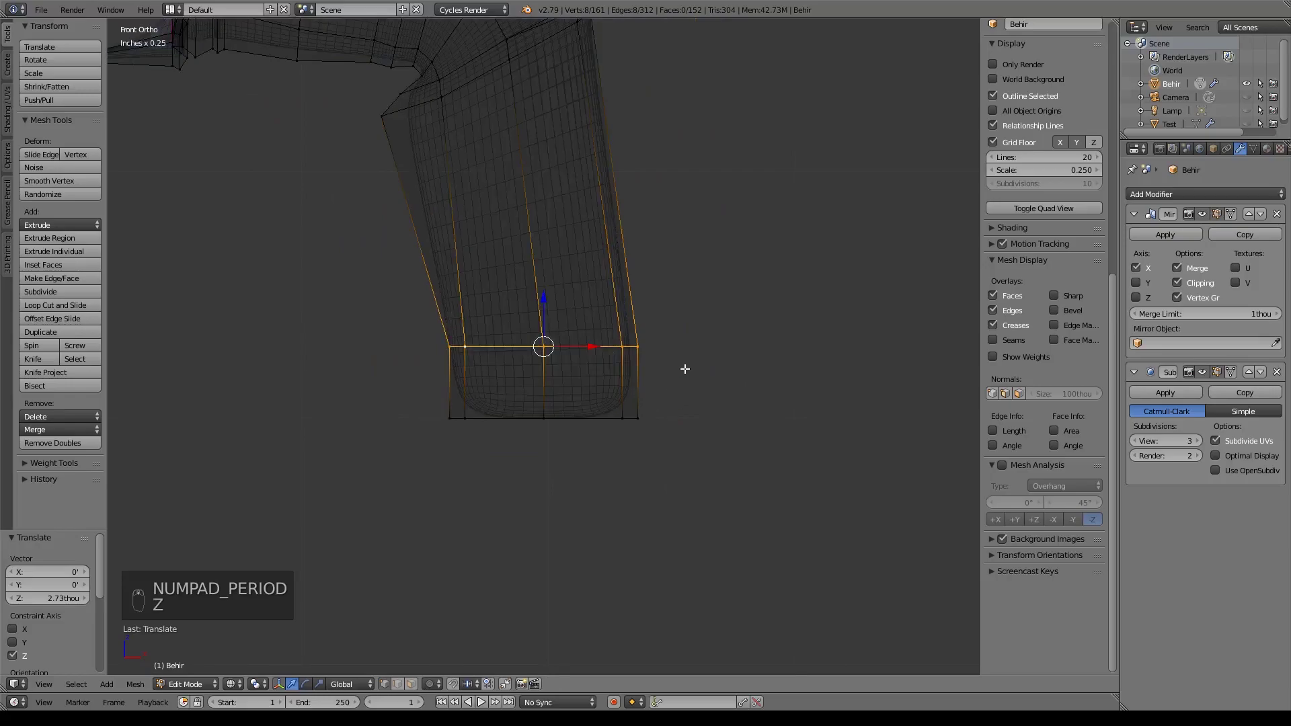
key(z)
middle_drag(684, 368, 646, 389)
middle_drag(482, 401, 716, 397)
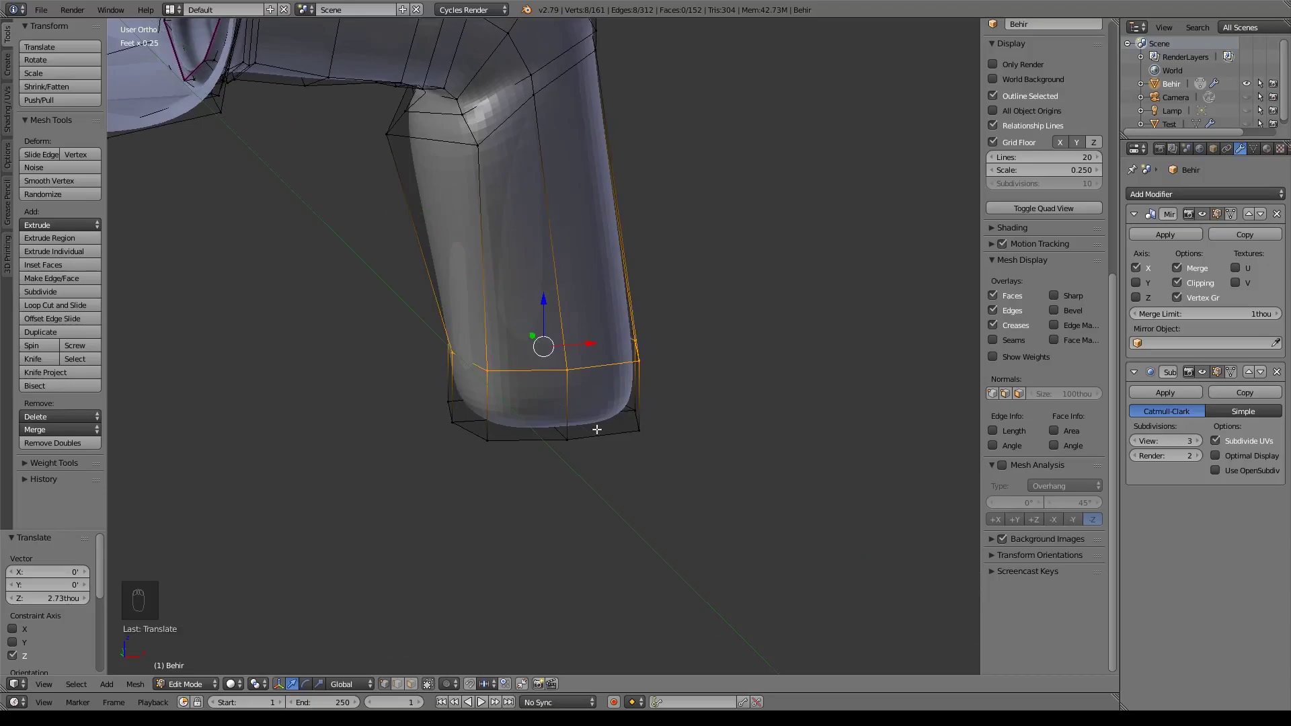
click(416, 682)
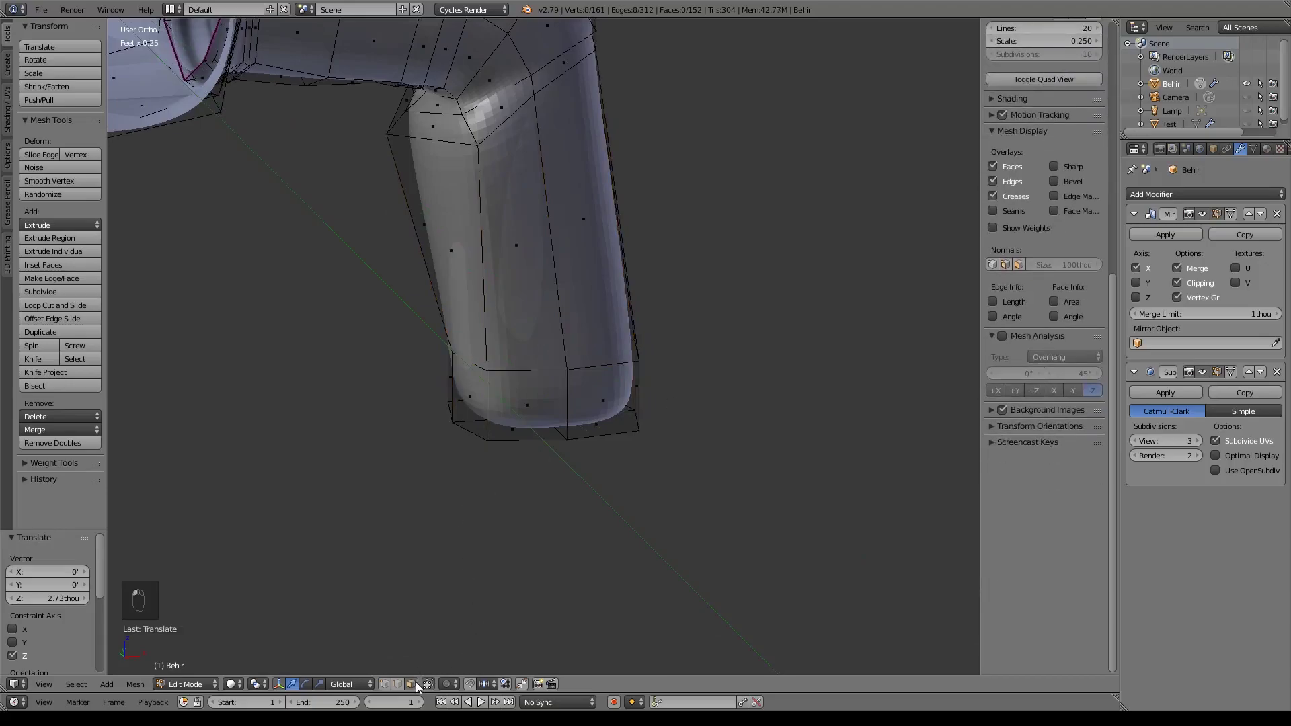
click(476, 397)
shift+click(523, 396)
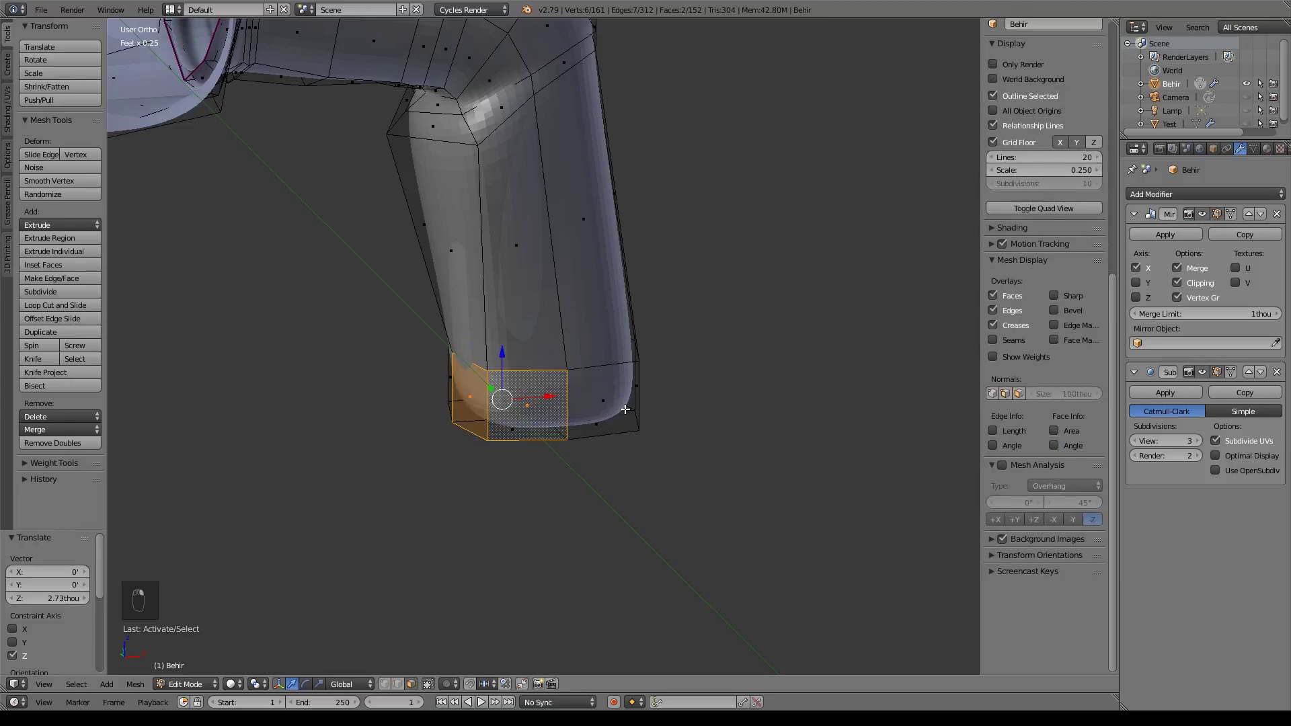
key(e)
right_click(652, 401)
- In top wireframe view, move the extruded faces -53.3 thou along X and -48.1 thou along Y to form the inner toe
middle_drag(652, 401, 637, 446)
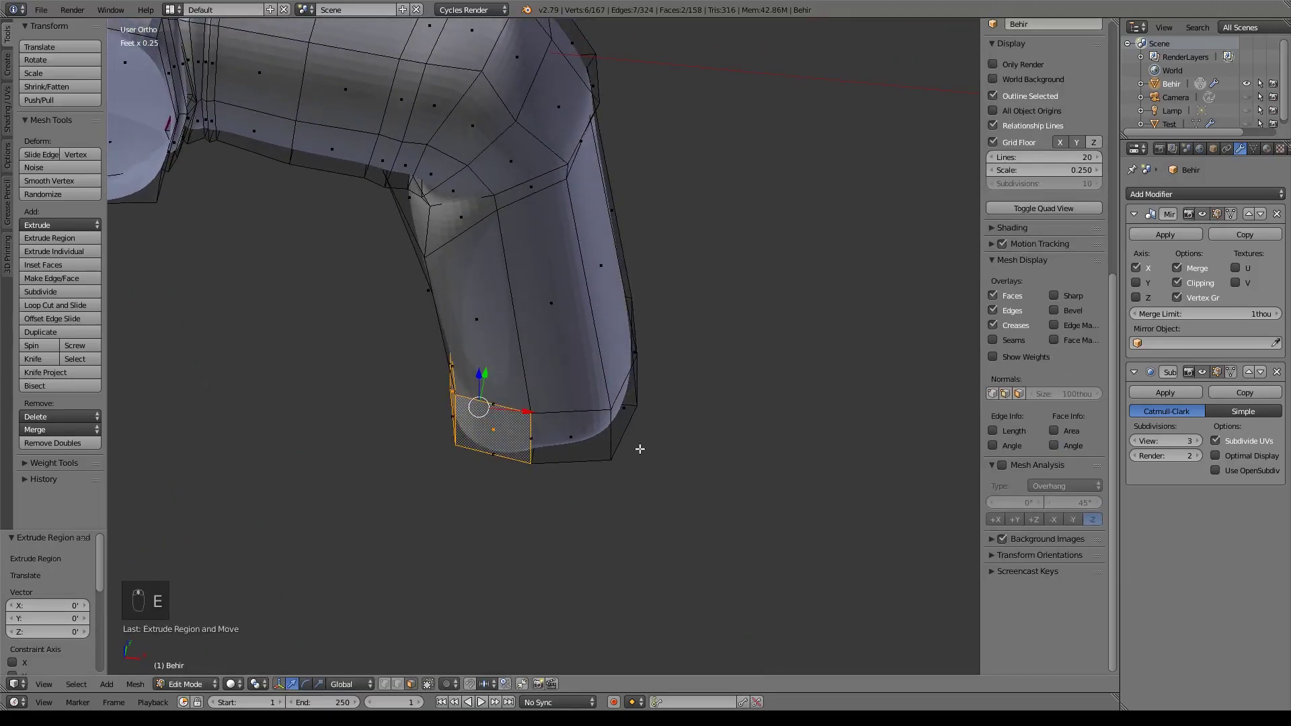
key(KP_7)
key(z)
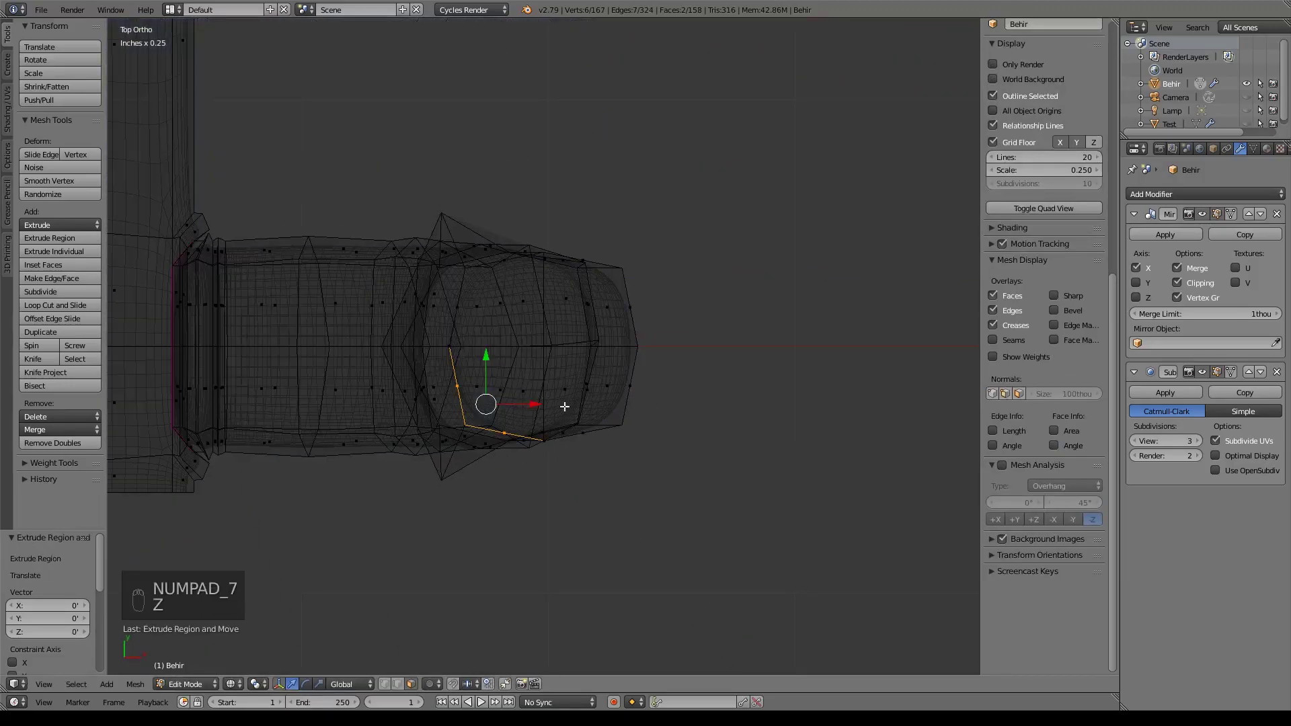
scroll(578, 421, up, 3)
key(g)
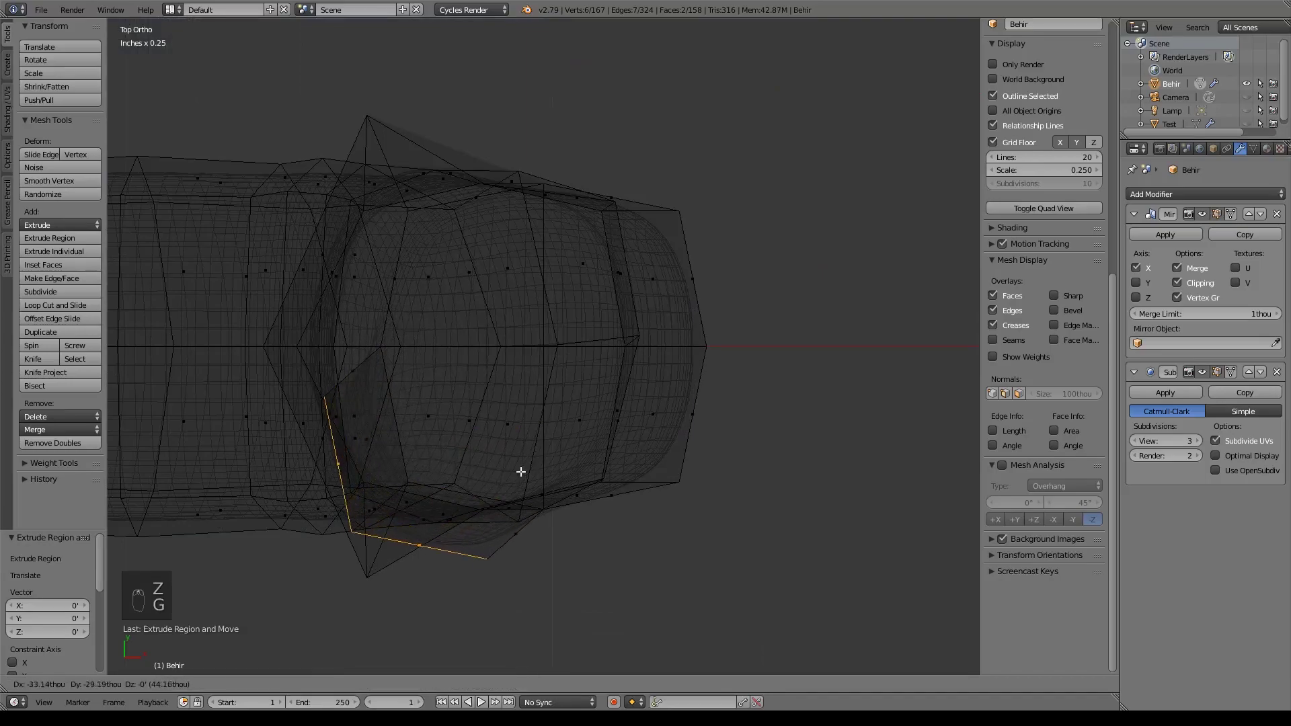
click(487, 503)
scroll(673, 505, down, 4)
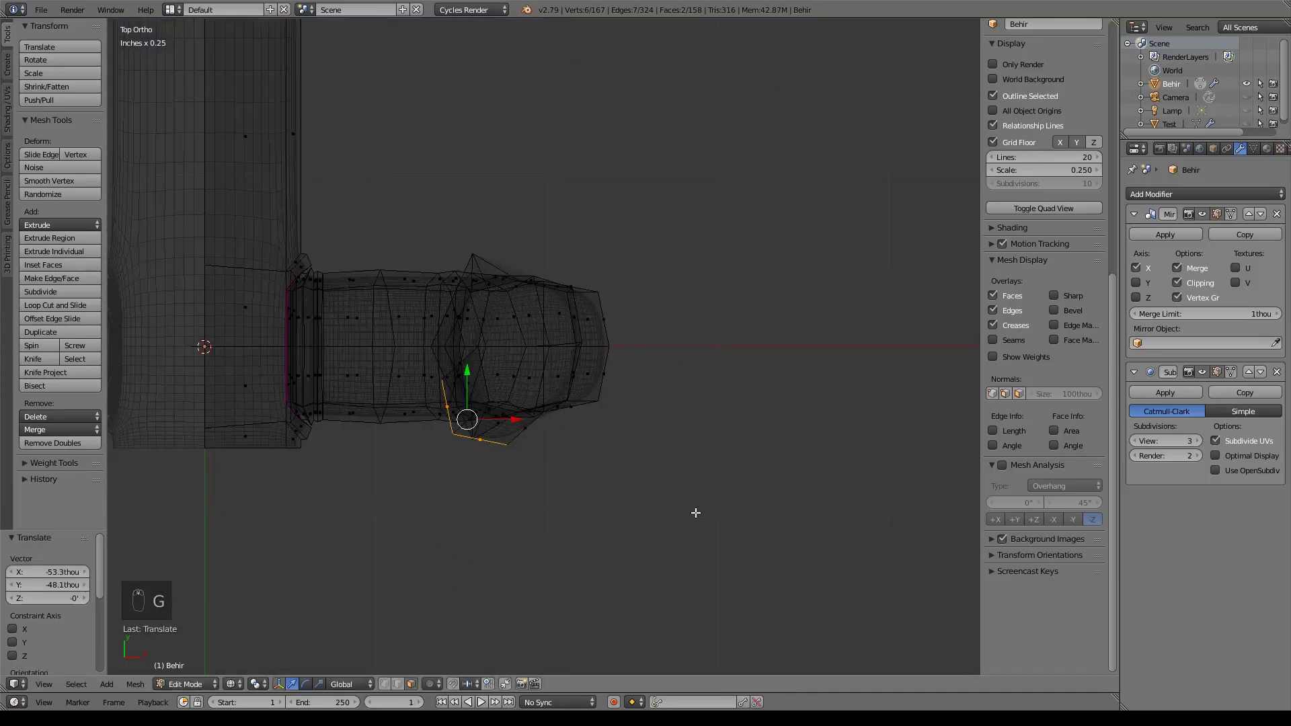
- In solid shading, select the two outer front faces of the leg's lower end and extrude them 105 thou as a second toe
key(z)
scroll(677, 510, up, 4)
mouse_move(677, 510)
middle_down()
mouse_move(594, 397)
mouse_move(533, 399)
middle_up()
right_click(533, 400)
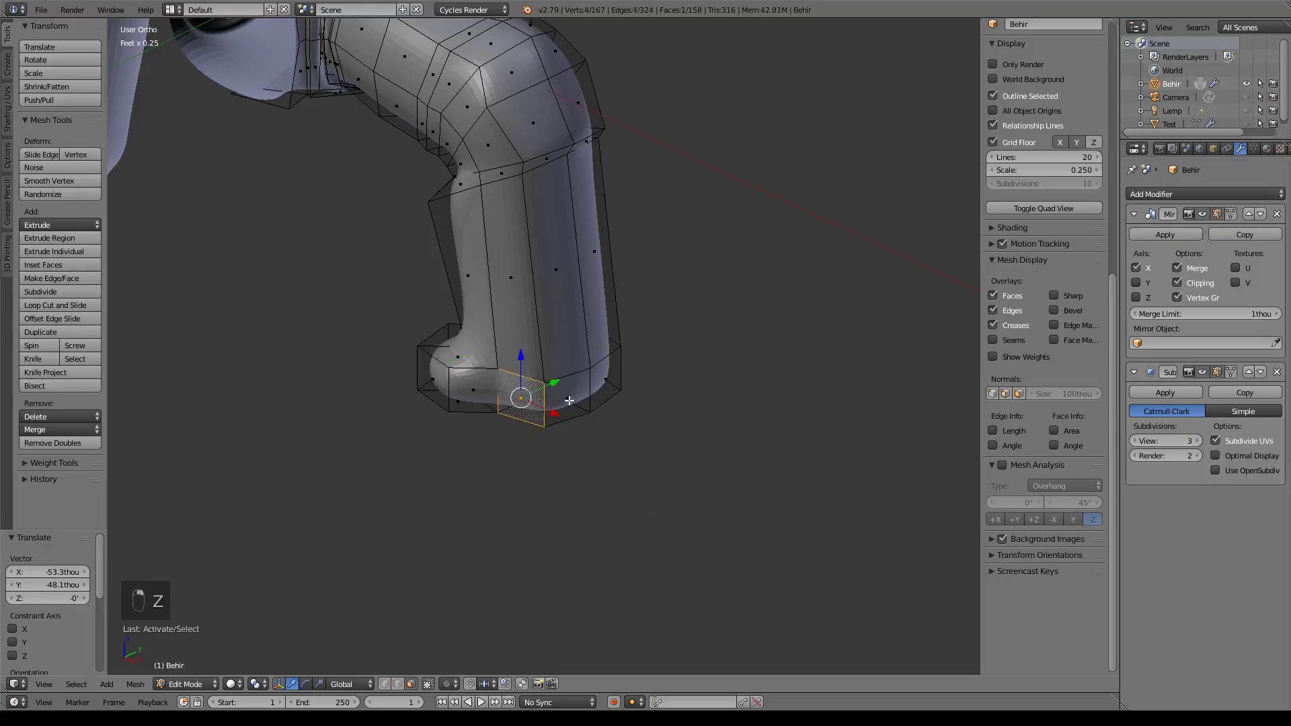
key(KP_7)
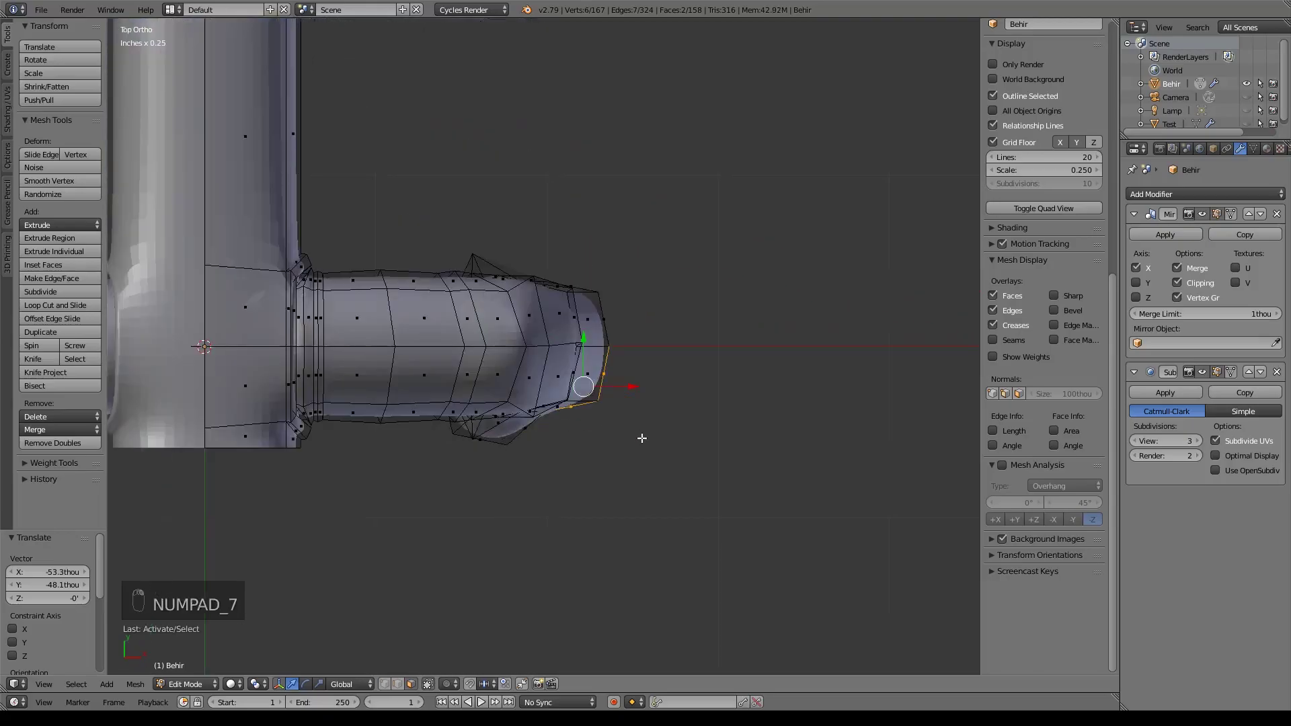
scroll(637, 435, up, 1)
key(e)
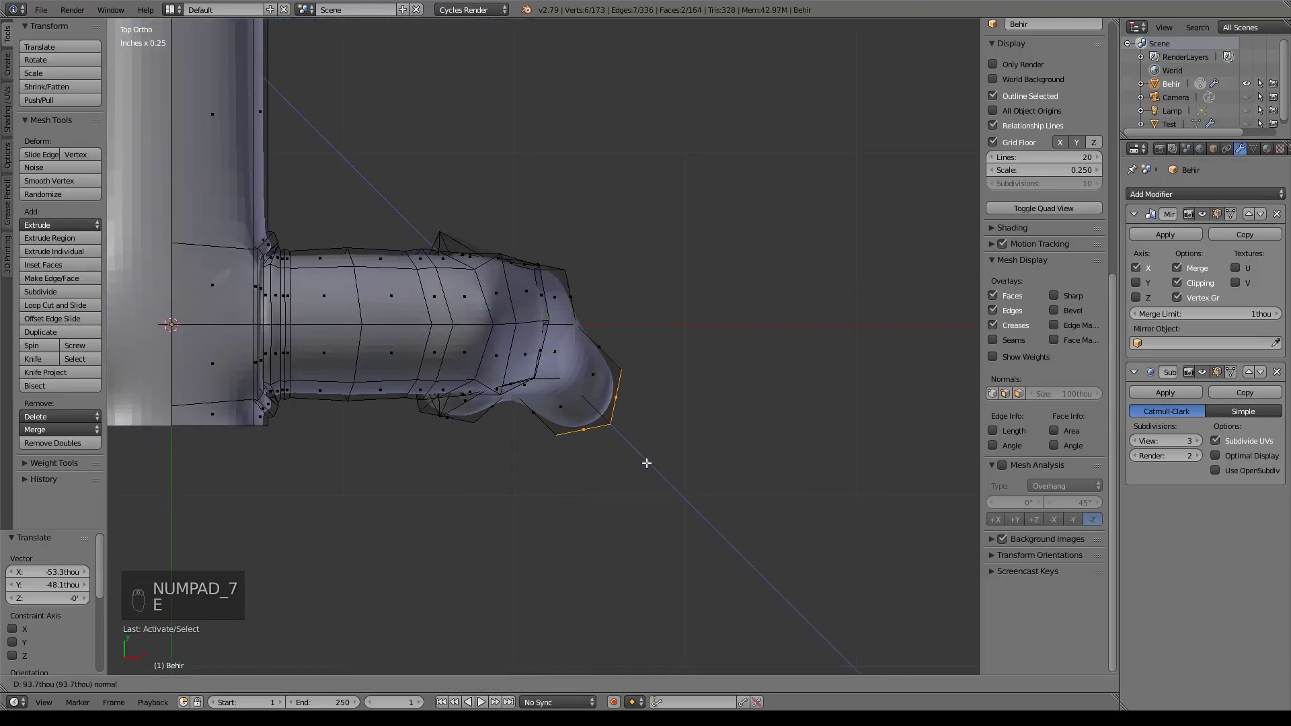
click(652, 468)
- Select the two outer back faces of the leg's lower end and extrude them 138 thou as a third toe
middle_drag(679, 435, 625, 399)
right_click(625, 399)
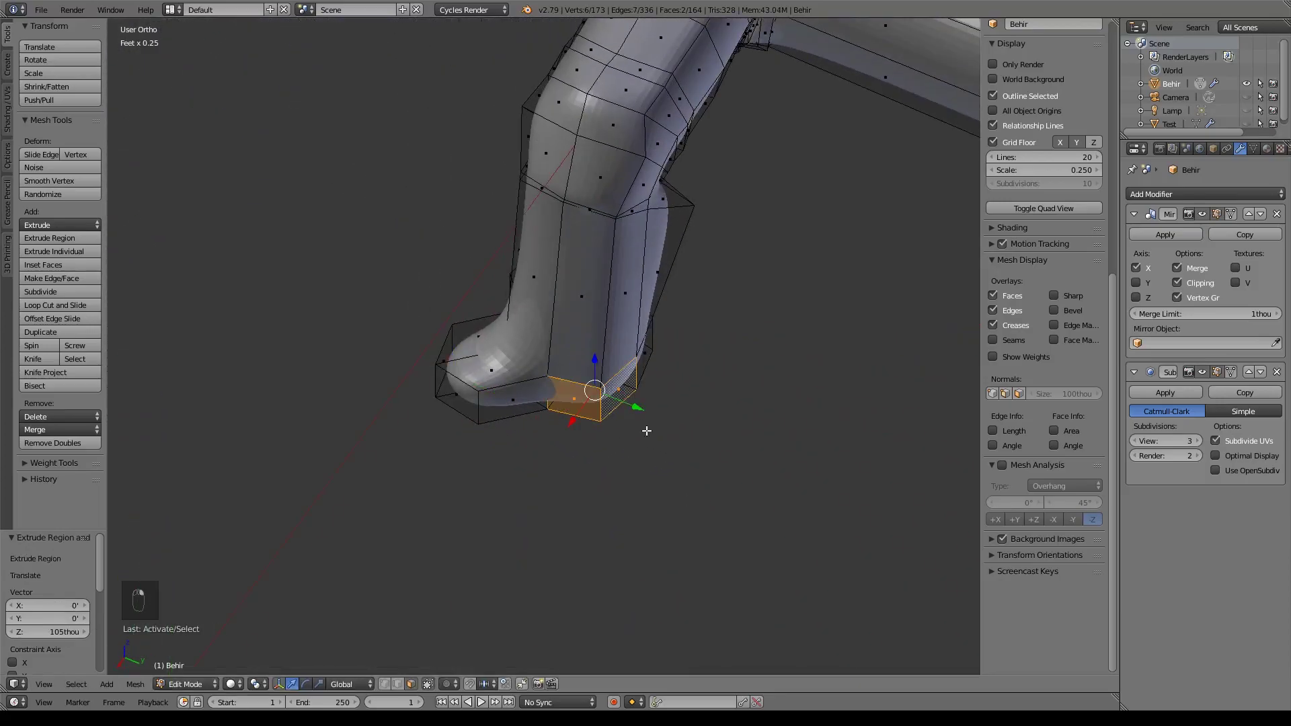
key(KP_7)
shift+middle_drag(651, 380, 607, 459)
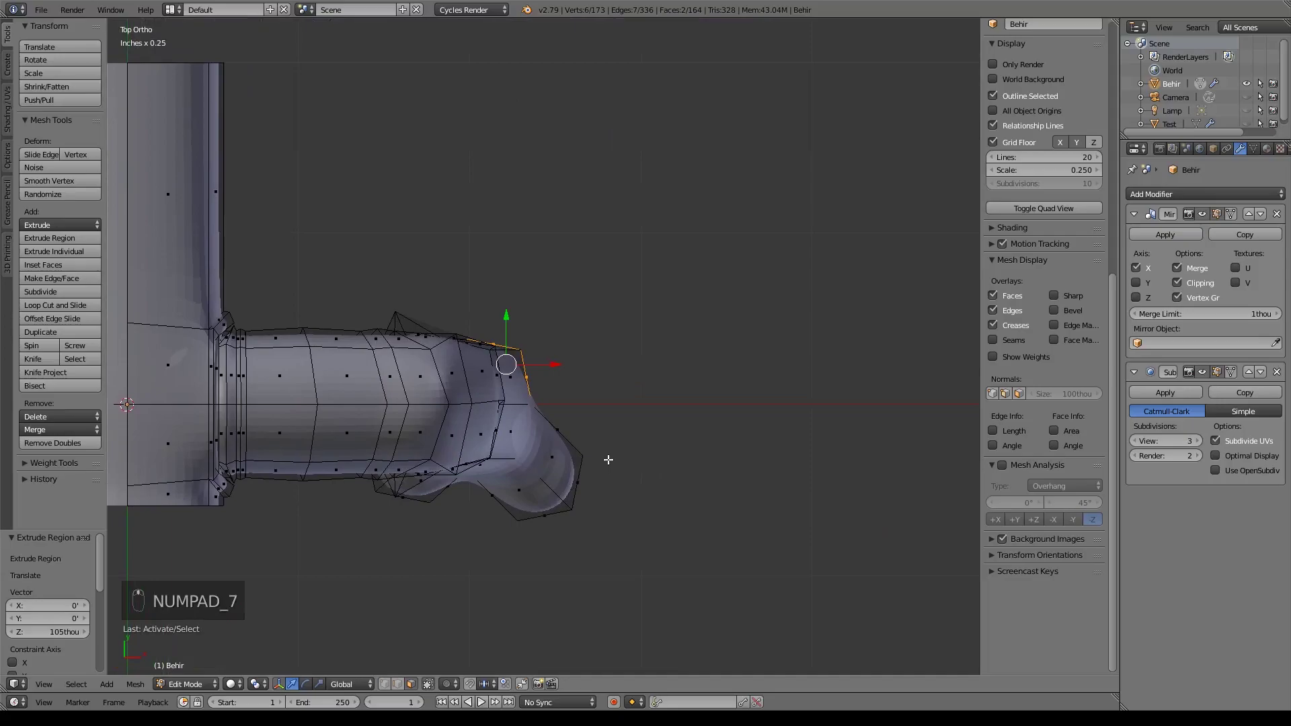
key(e)
click(670, 390)
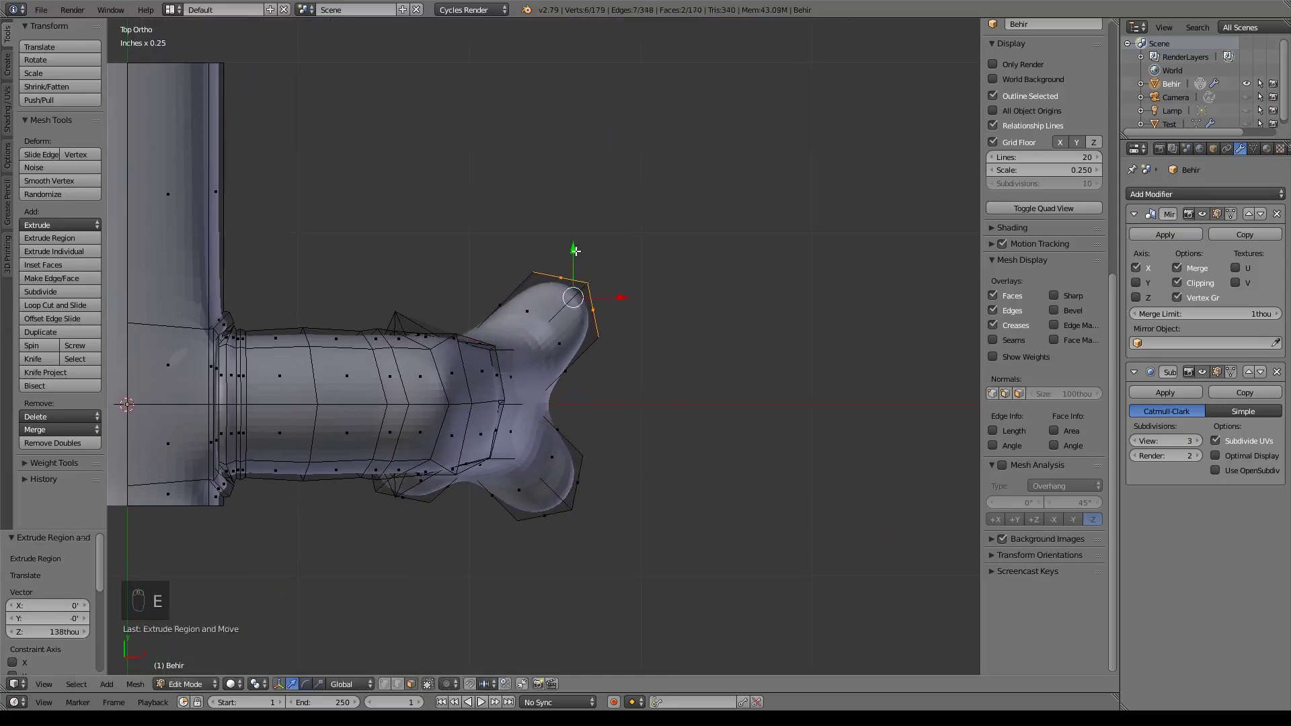
- Rotate the back toe's end faces 15.4° and move them 35.3 thou along X and -36.3 thou along Y
key(r)
click(672, 333)
key(g)
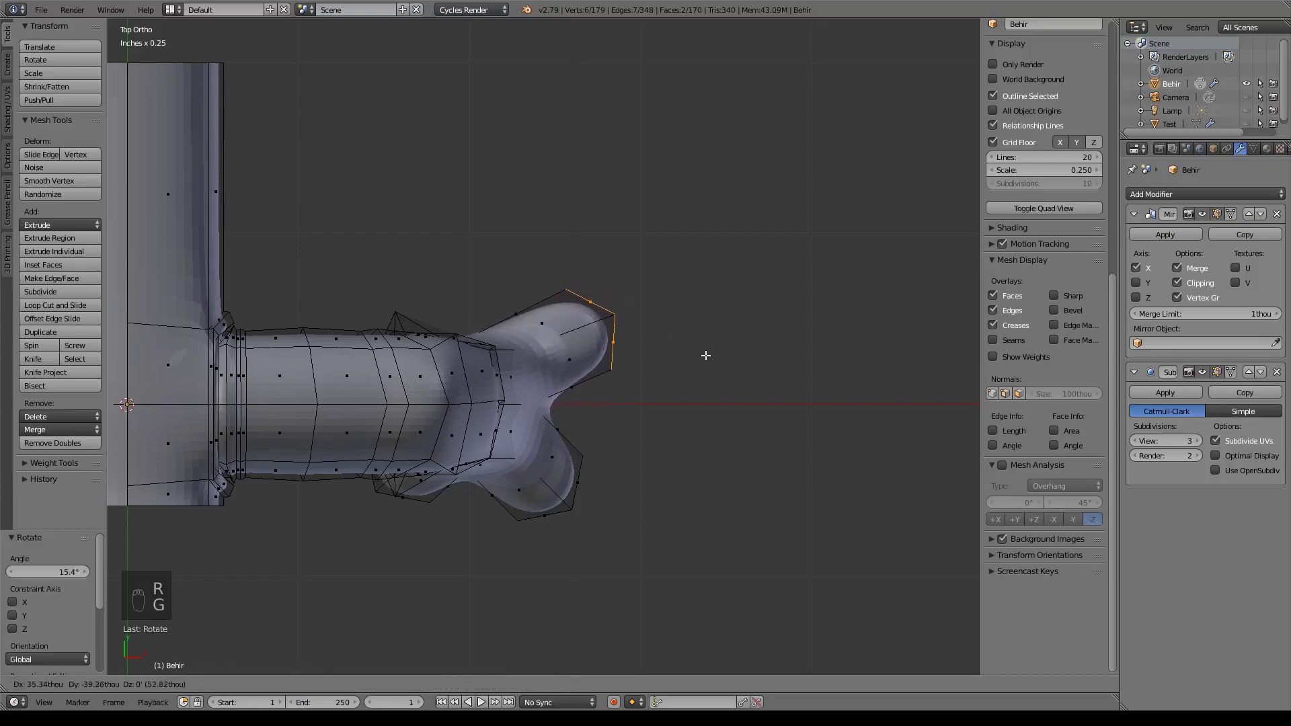
click(705, 353)
- Move the back toe's end faces another -30.4 thou along Y and rotate them 23.9°
shift+middle_drag(680, 494, 683, 473)
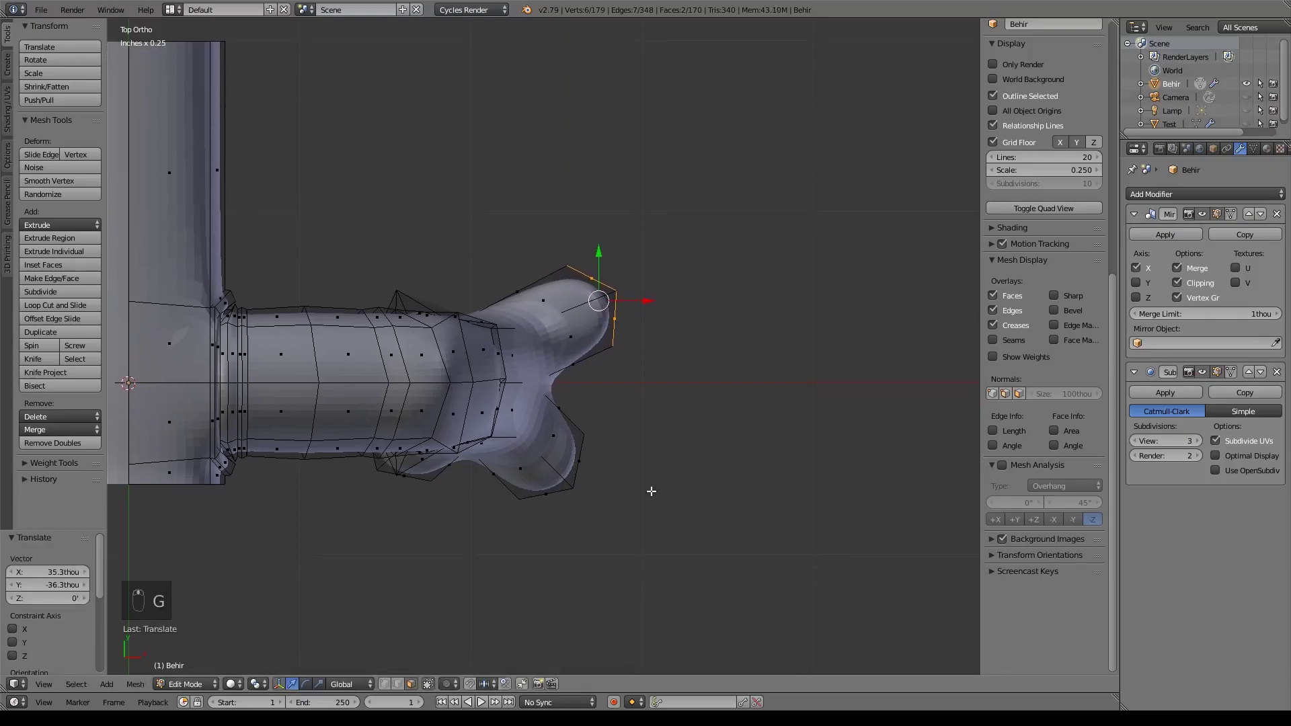
key(g)
click(675, 349)
key(r)
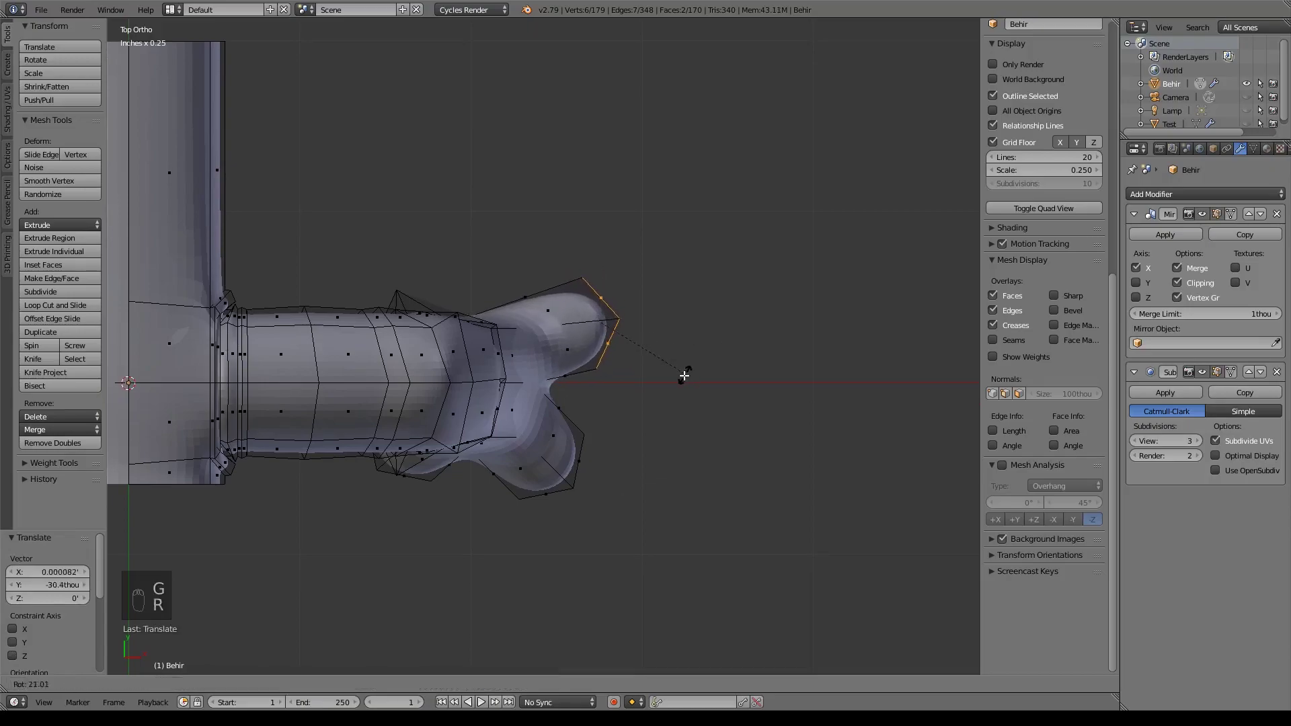
click(681, 378)
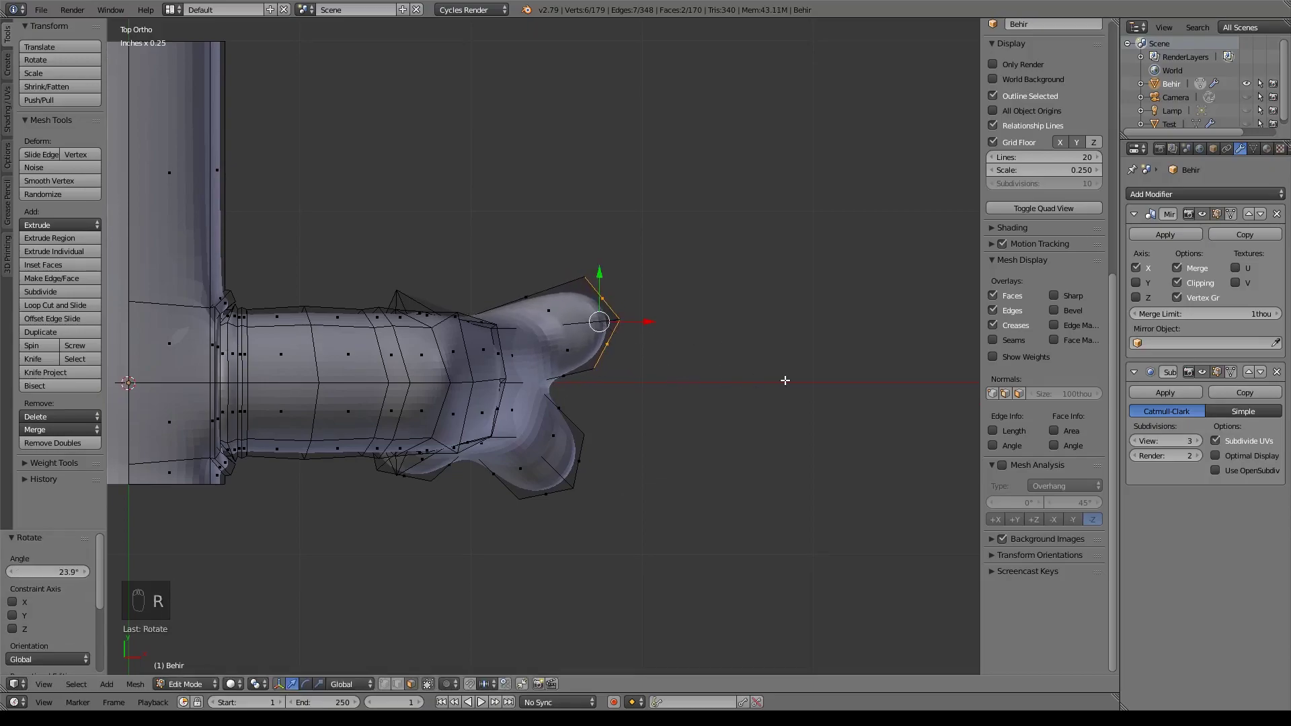
- Scale the back toe's end faces by 0.629 along X
key(s)
key(x)
click(724, 366)
- Select the end faces of the outer front toe and scale them by 0.881
shift+middle_drag(701, 495, 565, 418)
right_click(513, 418)
key(s)
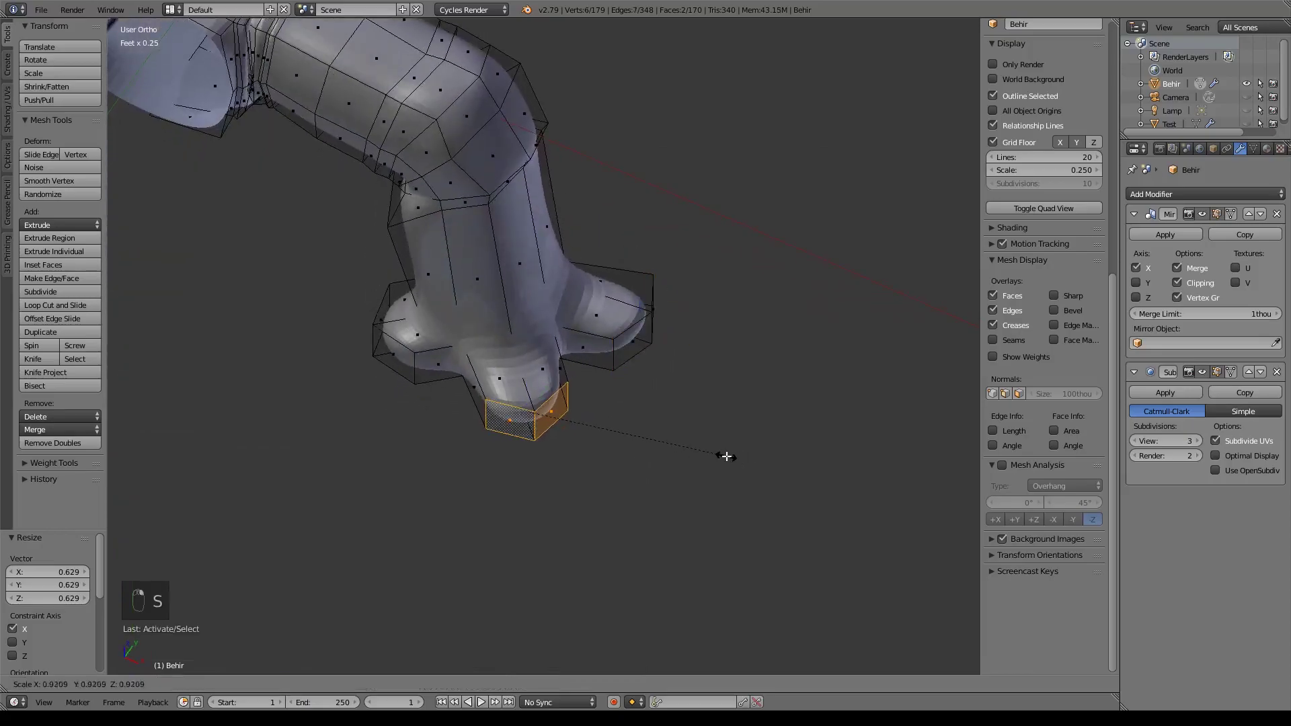
click(720, 456)
key(KP_7)
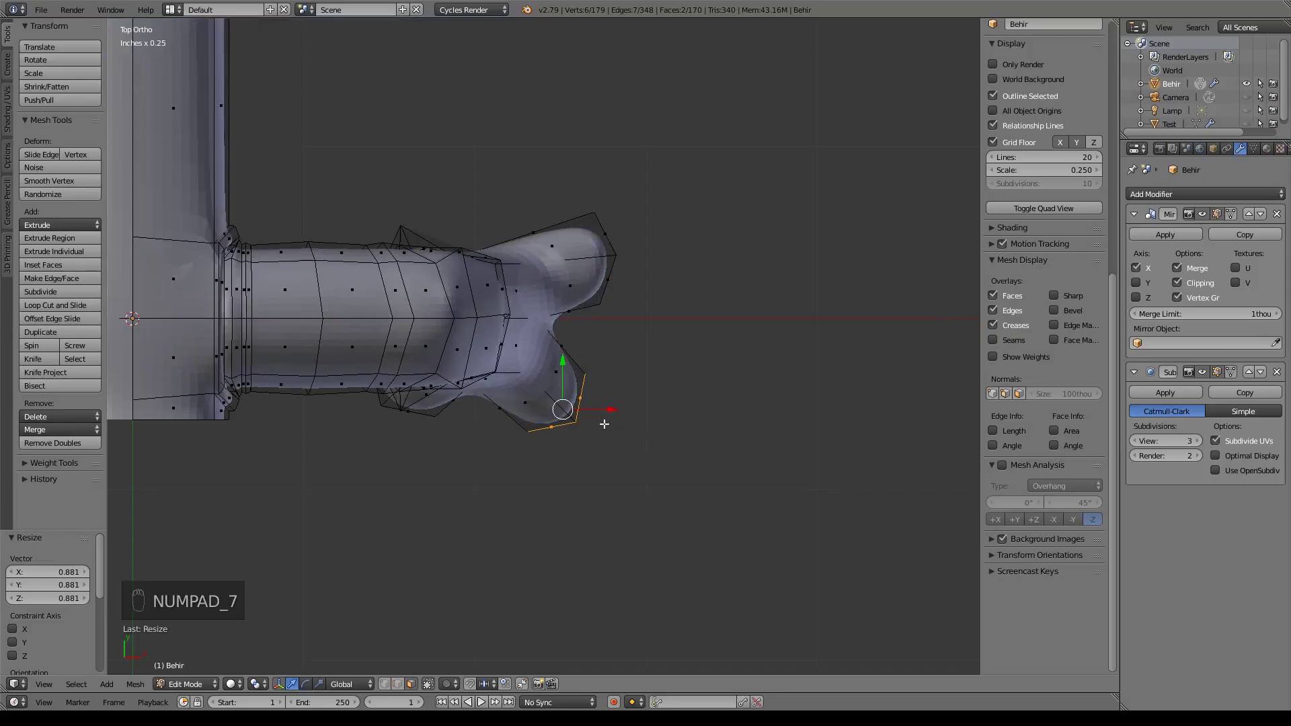
- Select the inner toe's end faces, move them slightly outward in top view and rotate them -11.9°
middle_drag(622, 318, 623, 354)
right_click(450, 469)
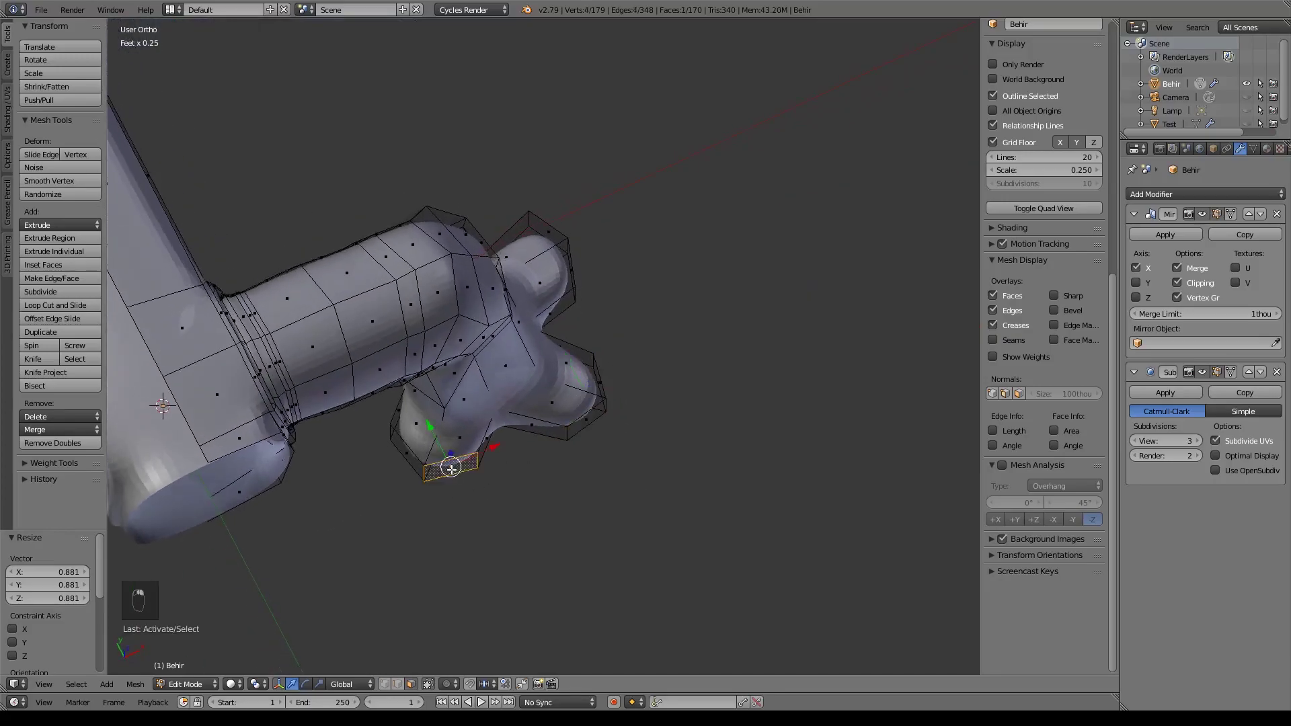
shift+right_click(411, 451)
key(KP_7)
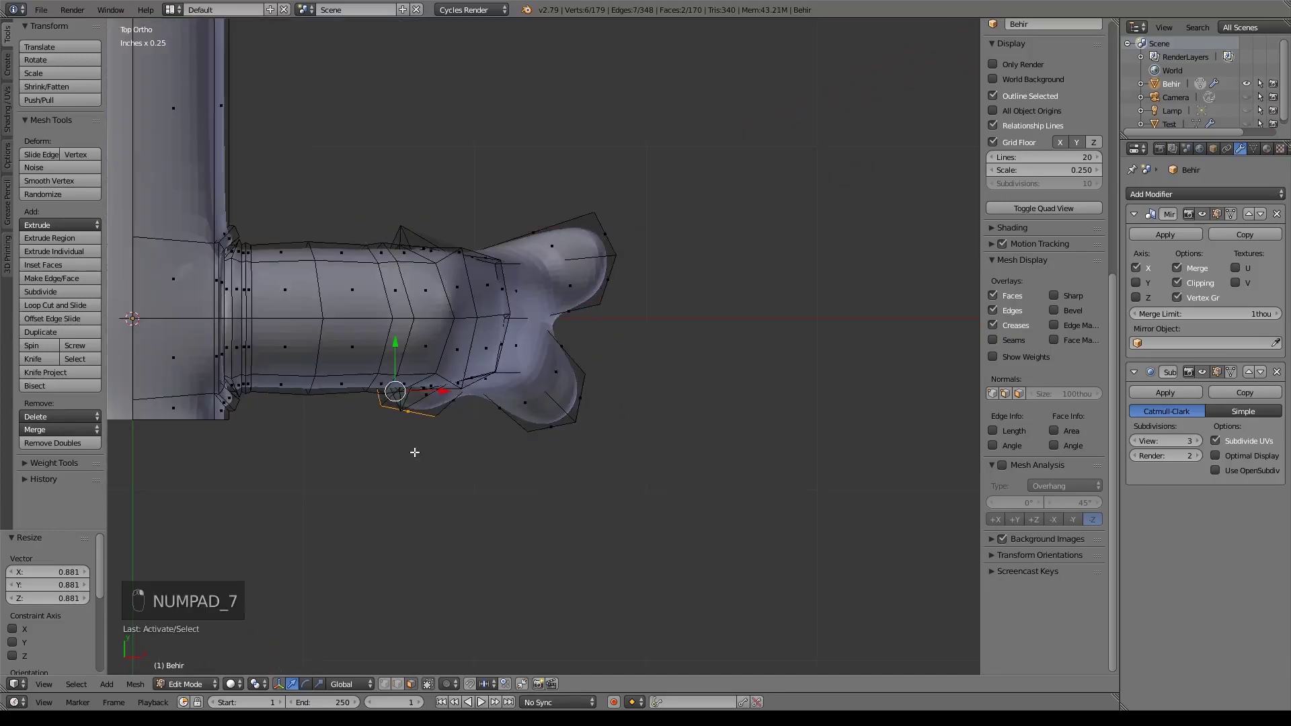
key(g)
click(436, 474)
key(r)
click(500, 509)
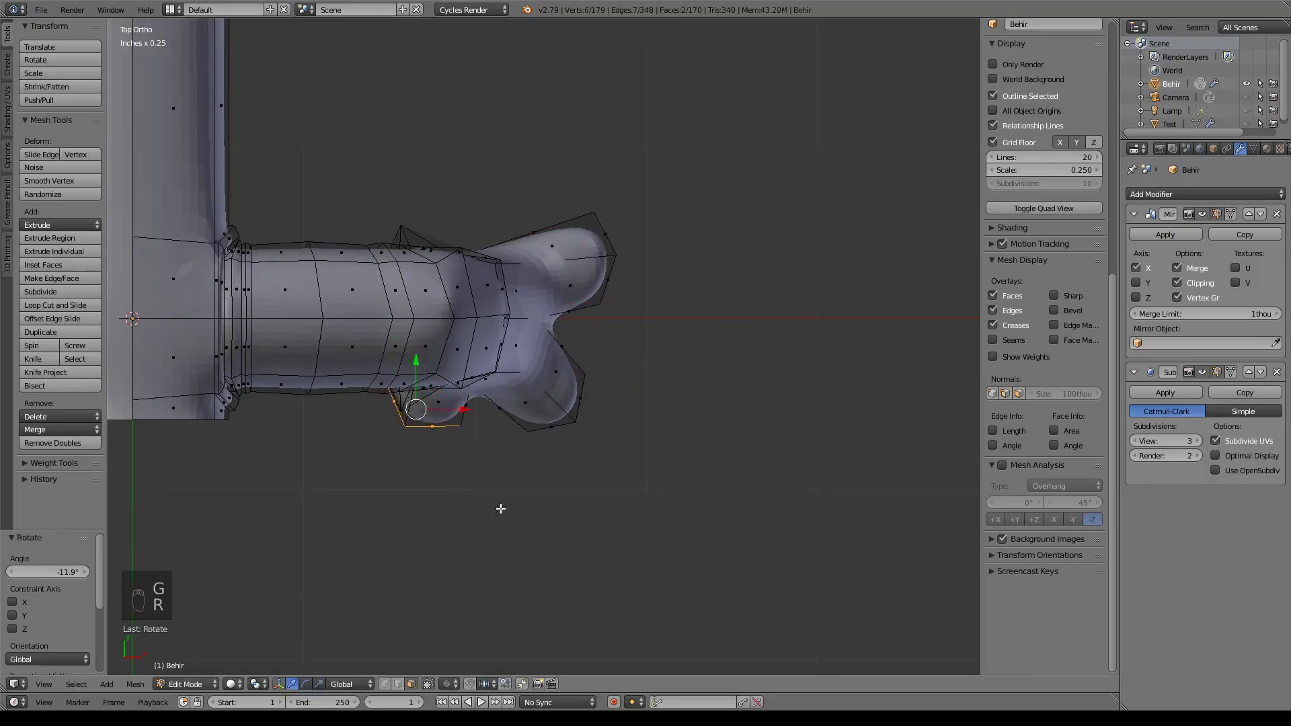
- Scale the inner toe's end faces by 0.636 along Y
key(s)
key(y)
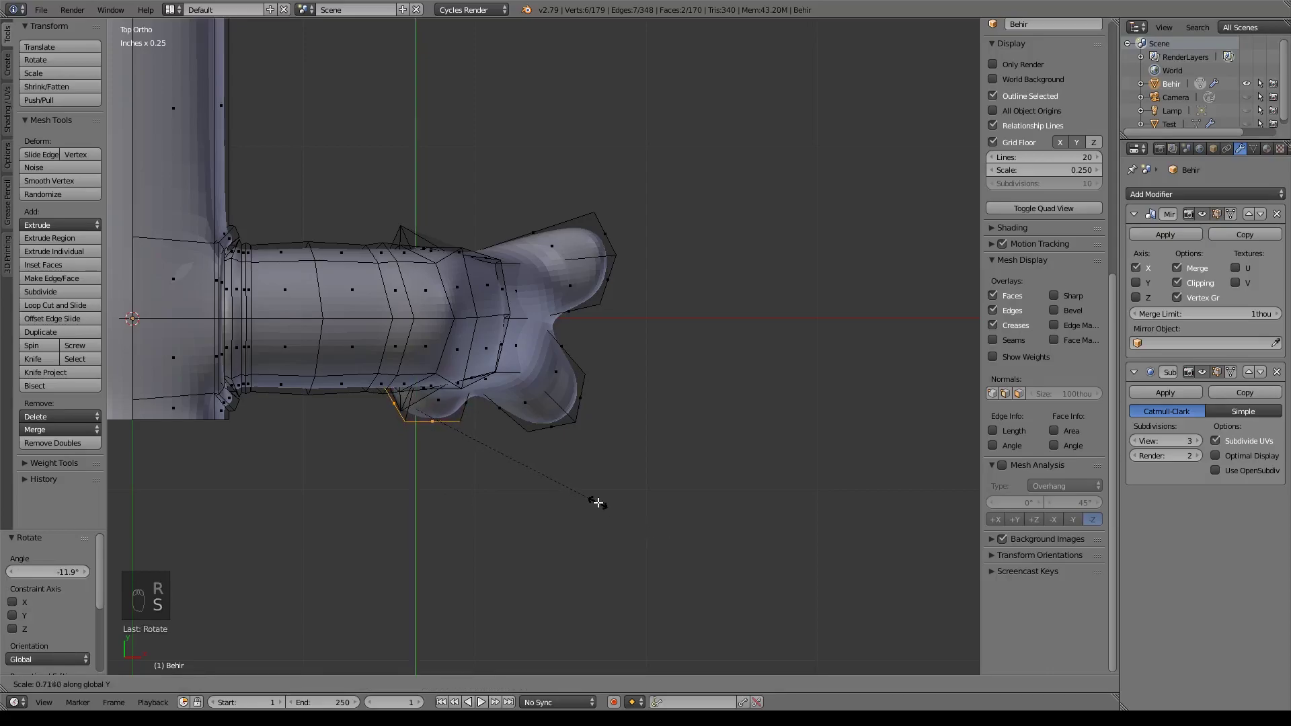
click(578, 495)
- In edge selection mode, select the inner toe's front corner edge and move it slightly along X
middle_drag(578, 495, 567, 459)
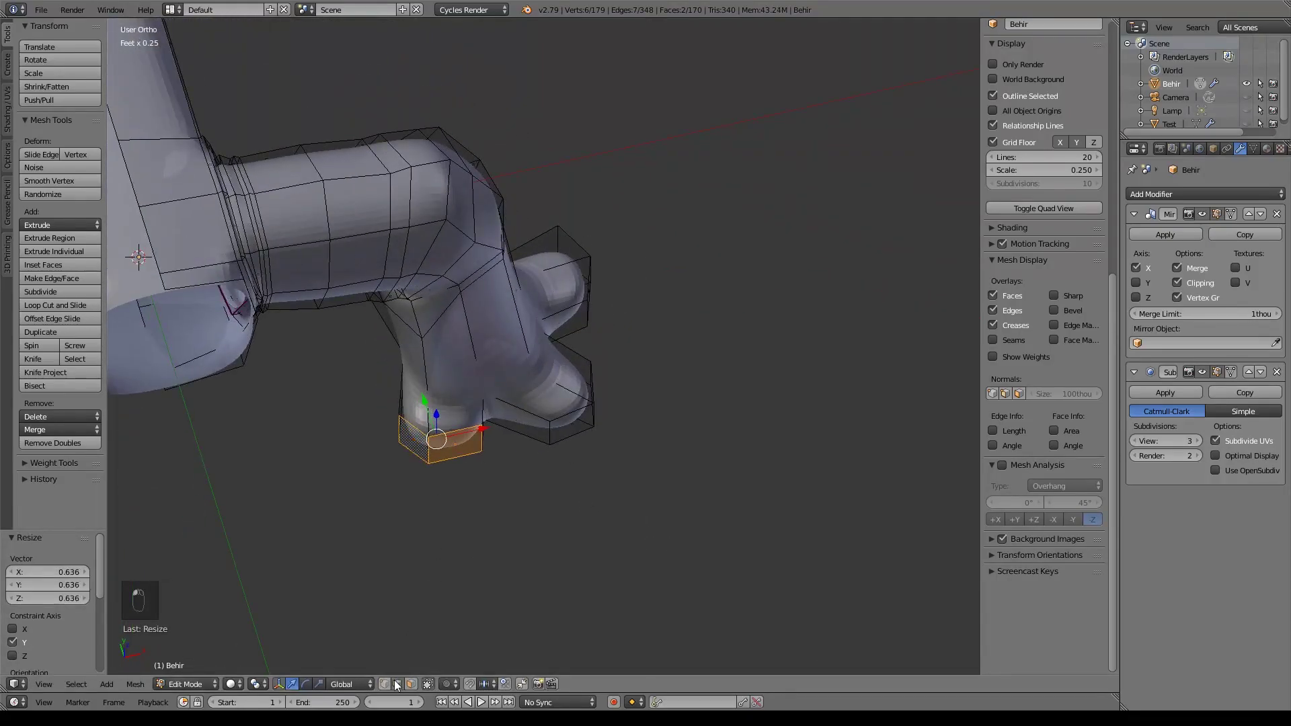
right_click(464, 443)
key(g)
key(x)
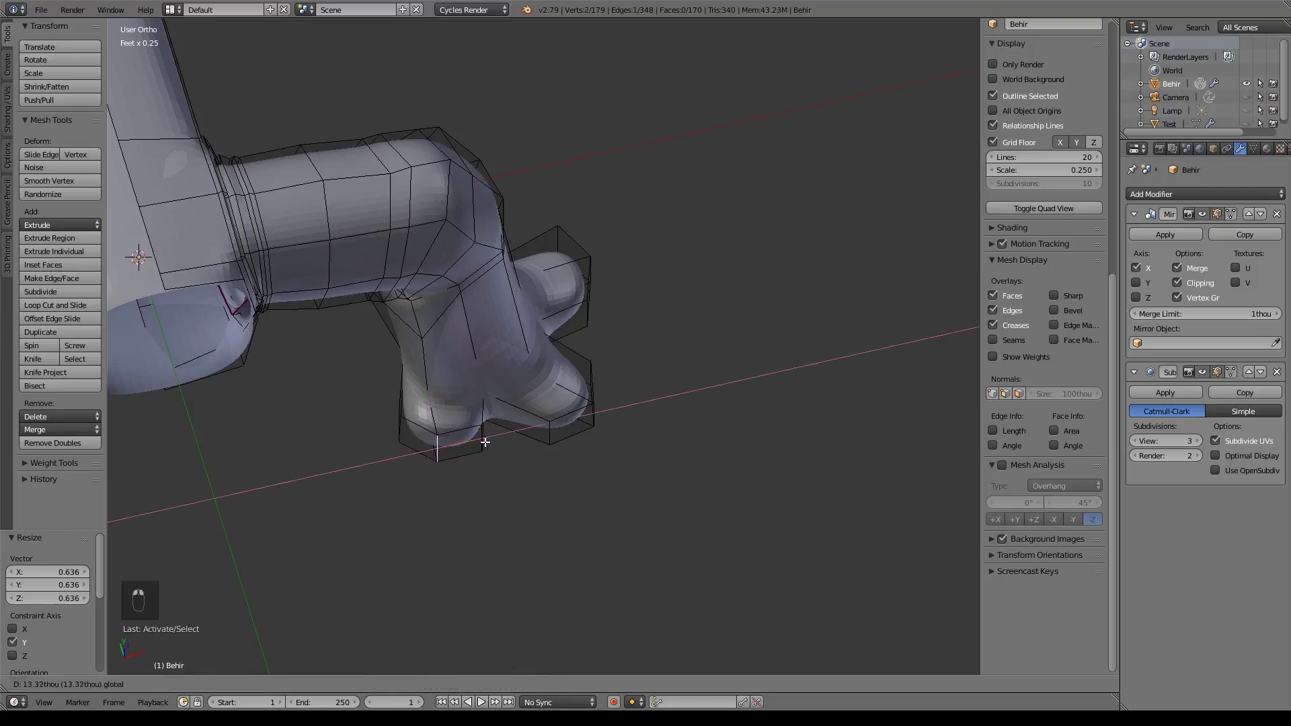
click(468, 444)
- Select the vertical edge at the inner side of the inner toe's tip and move it -28.8 thou along Y
right_click(469, 444)
middle_drag(469, 444, 451, 473)
drag(396, 422, 406, 441)
middle_drag(571, 467, 517, 641)
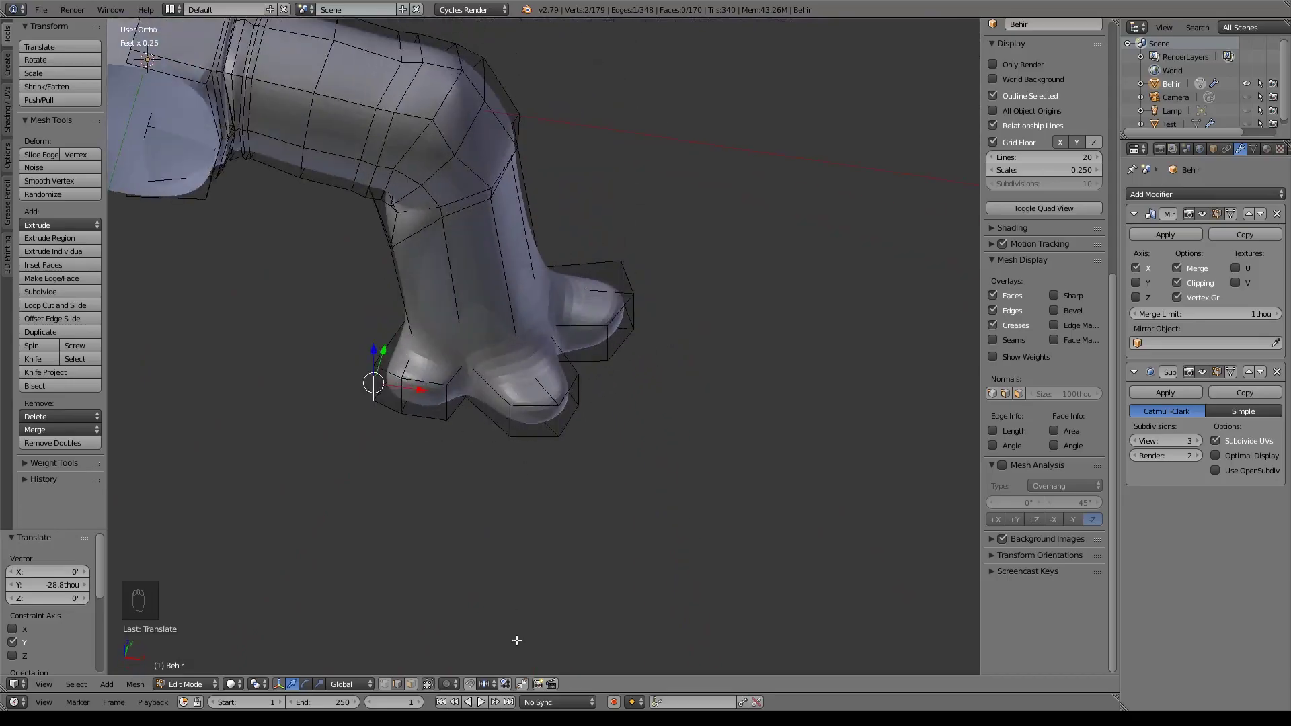
- In face selection mode, select the inner toe's two end faces and move them -41 thou along Y
click(411, 684)
mouse_move(498, 447)
middle_down()
mouse_move(484, 421)
mouse_move(481, 448)
middle_up()
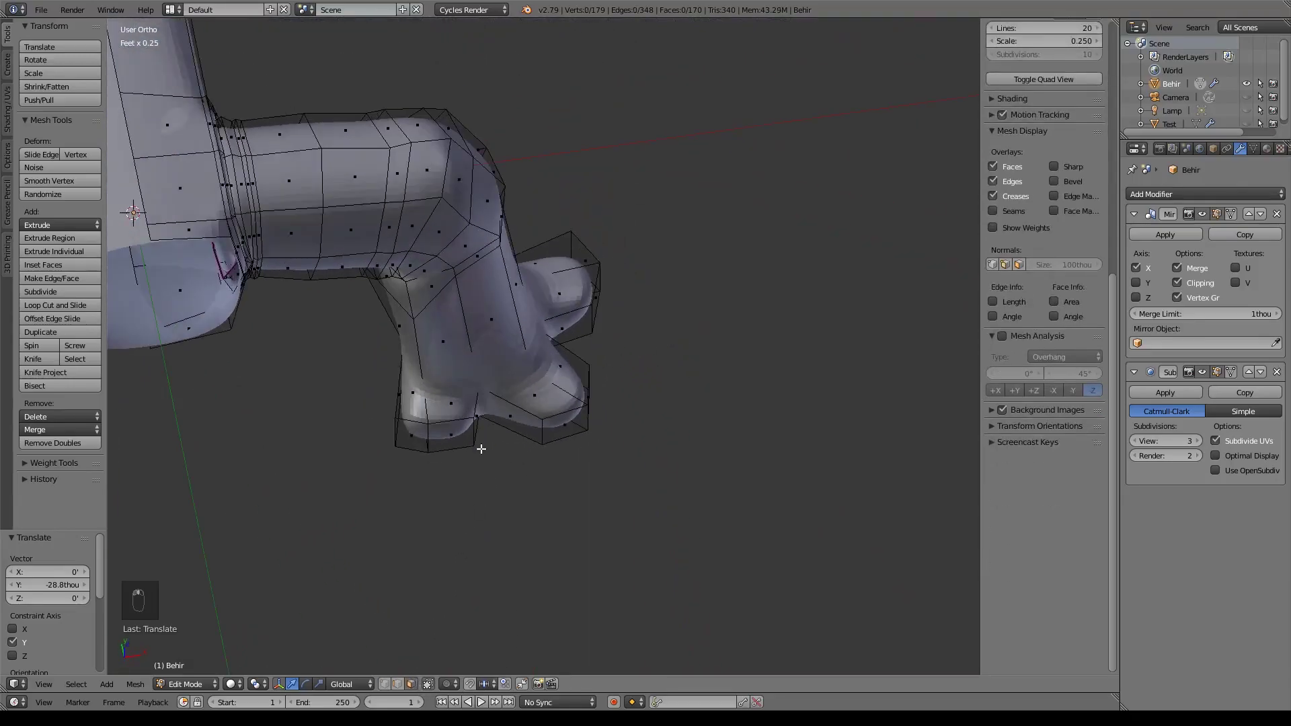
key(KP_7)
scroll(482, 448, up, 3)
right_click(411, 424)
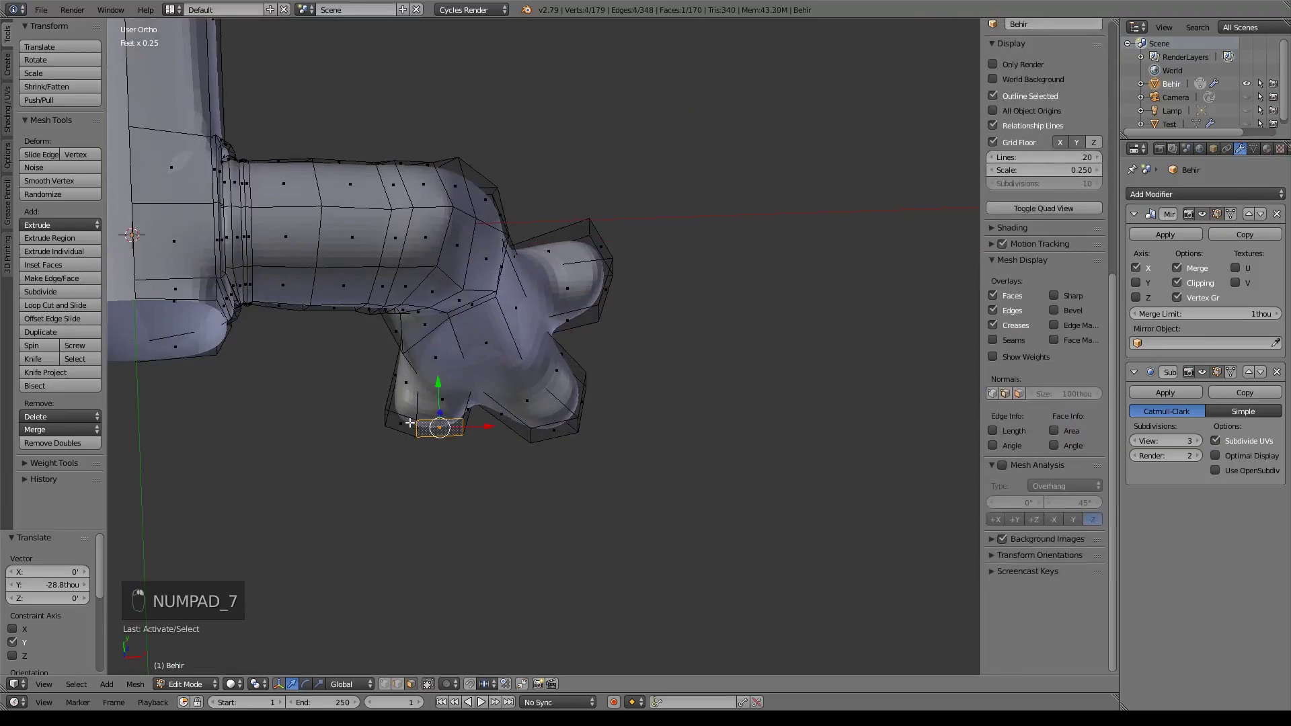
key(e)
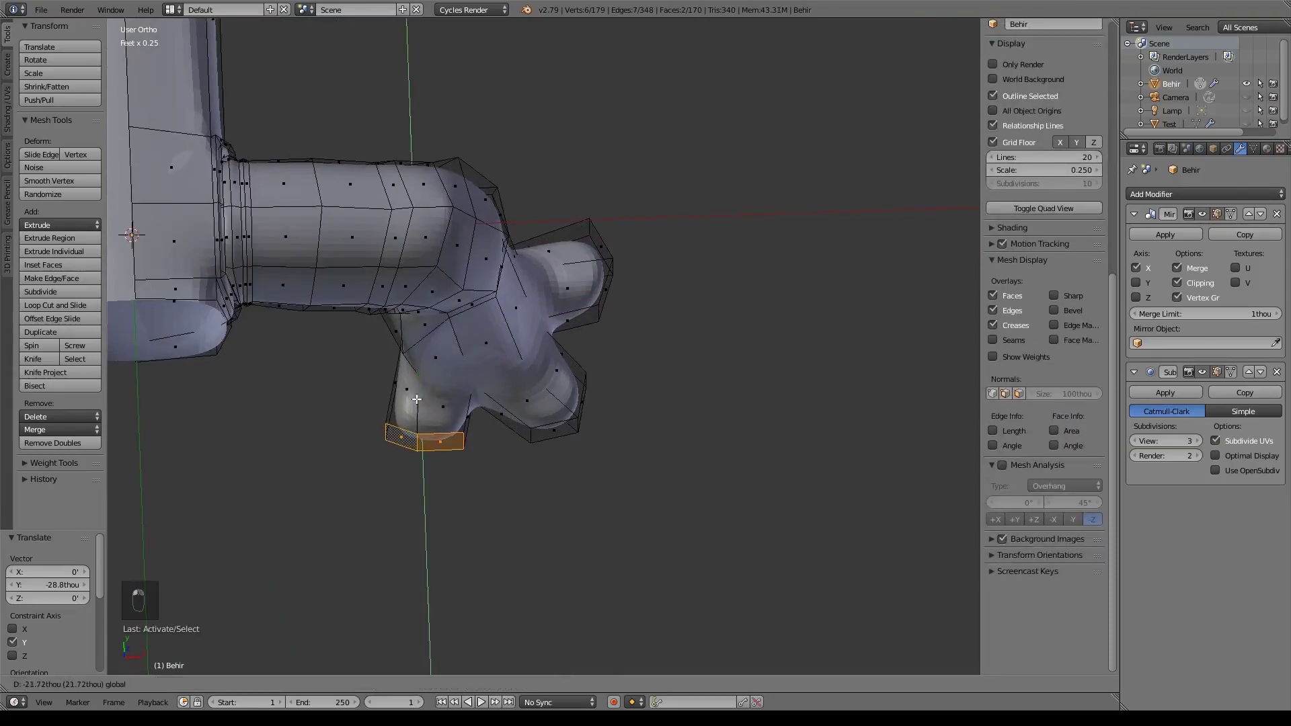
click(416, 403)
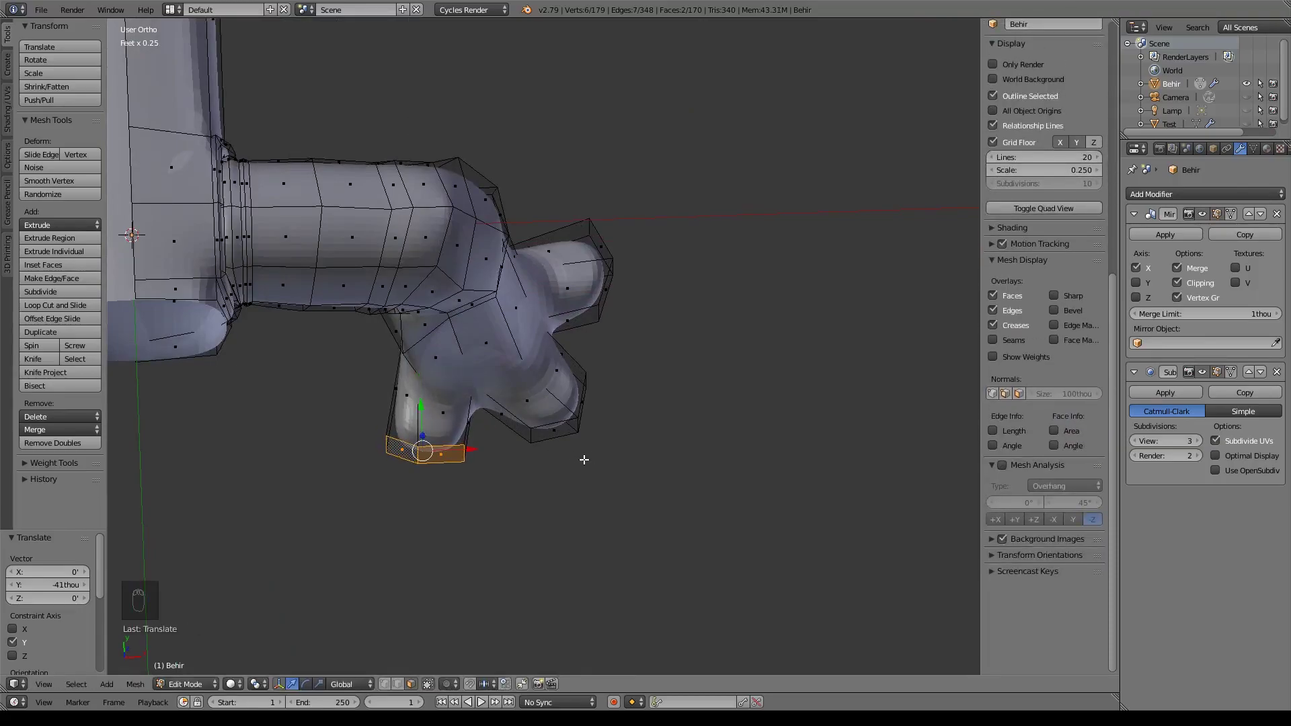
- Select the middle toe's end faces and move them in top view by 15.7 thou in X and -13.7 thou in Y
middle_drag(591, 455, 525, 435)
right_click(526, 434)
key(KP_7)
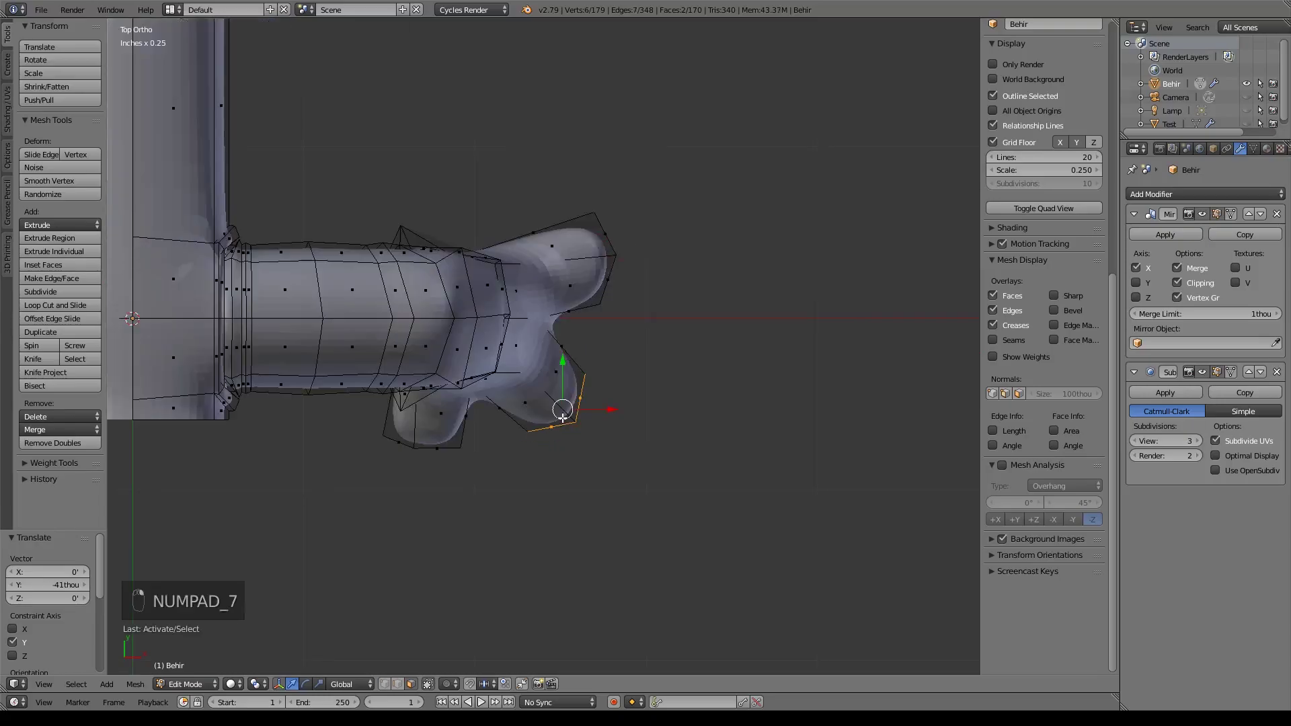
key(g)
click(618, 458)
- Select the outer toe's end faces and move them in top view by 38.3 thou in X and -30.4 thou in Y
middle_drag(695, 323, 558, 356)
shift+right_click(553, 369)
key(KP_7)
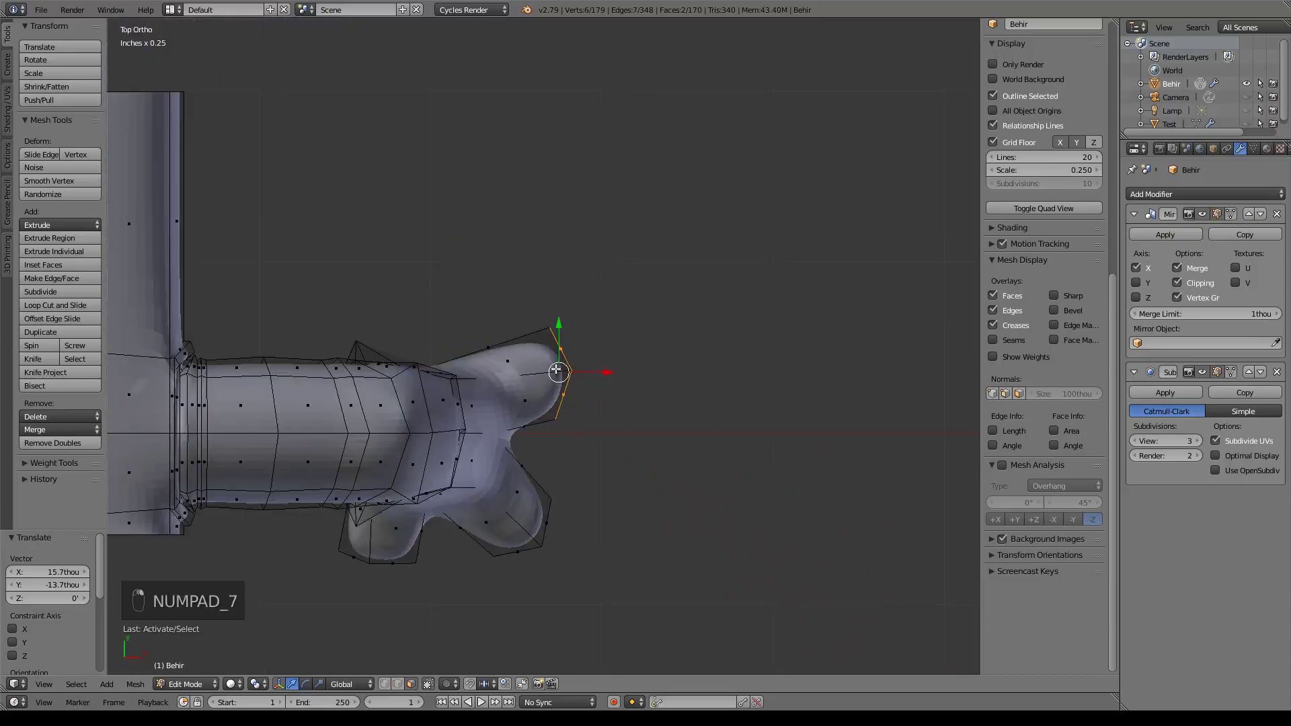
key(g)
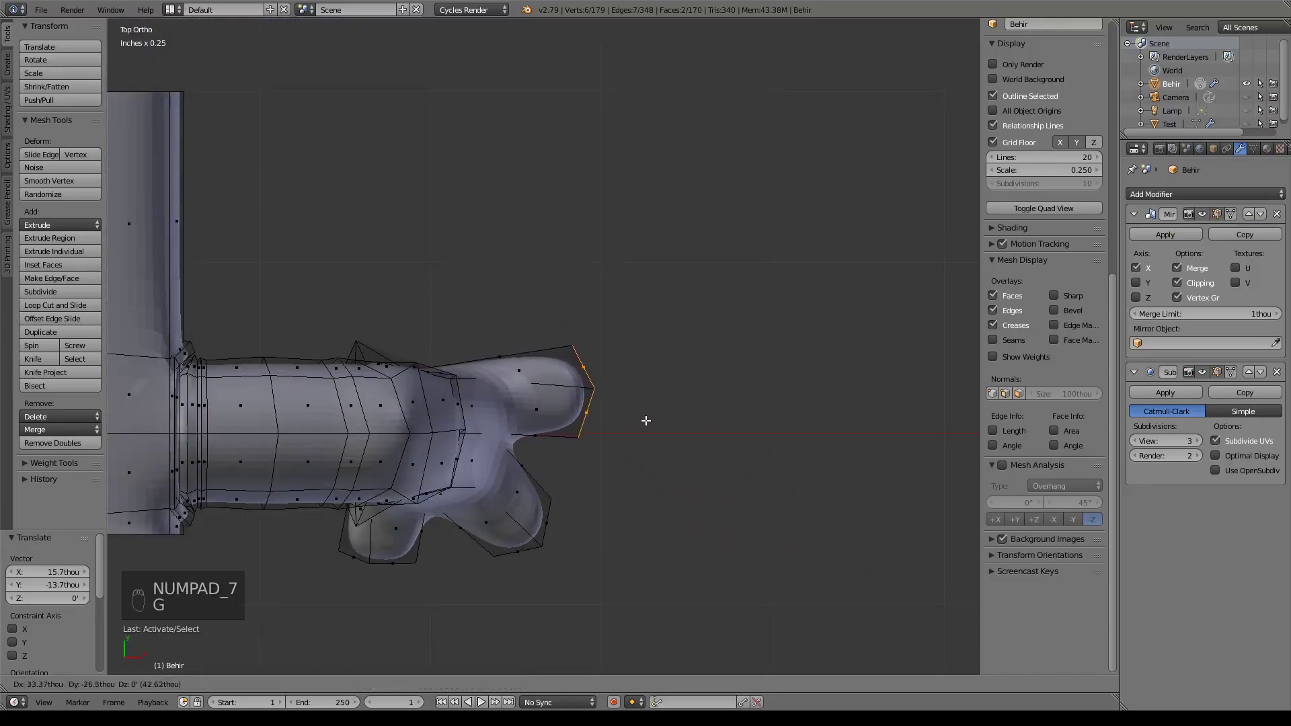
click(655, 431)
- Add a centred loop cut around the outer toe and raise it 28.1 thou along Z
middle_drag(672, 447, 640, 317)
scroll(641, 317, up, 2)
key(ctrl+r)
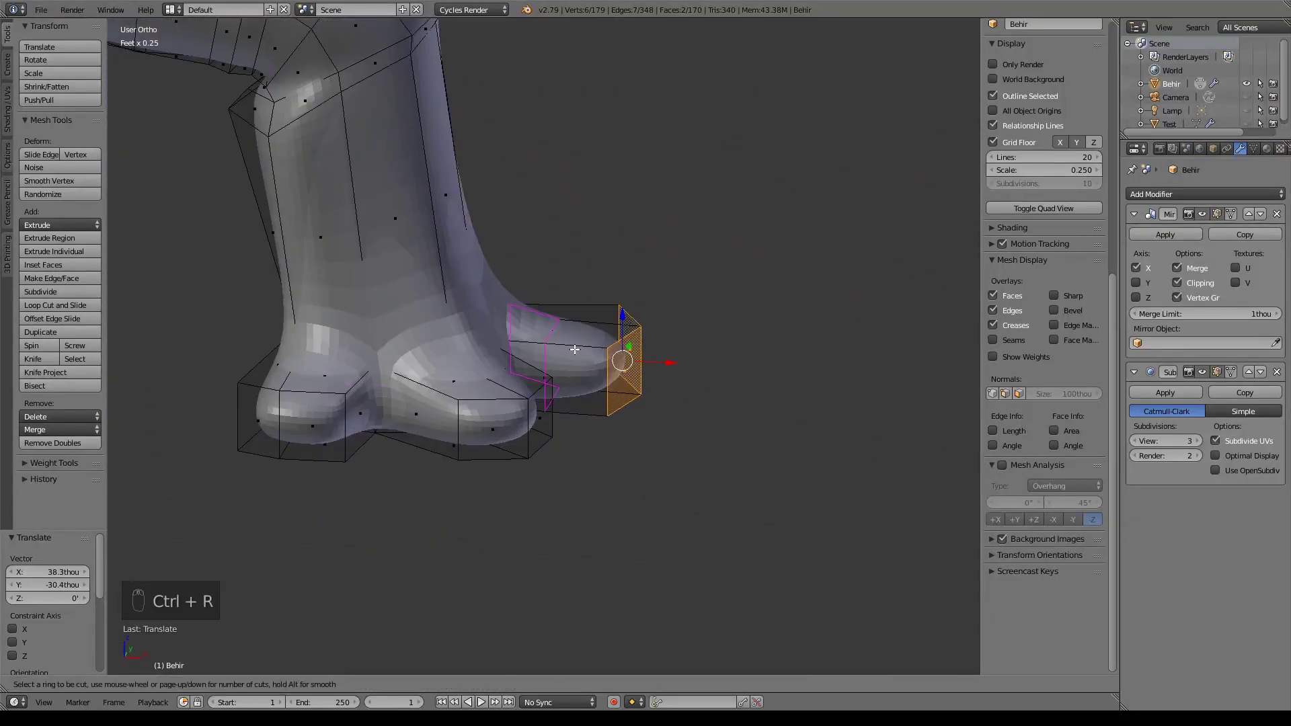
click(577, 350)
right_click(577, 349)
drag(547, 316, 544, 288)
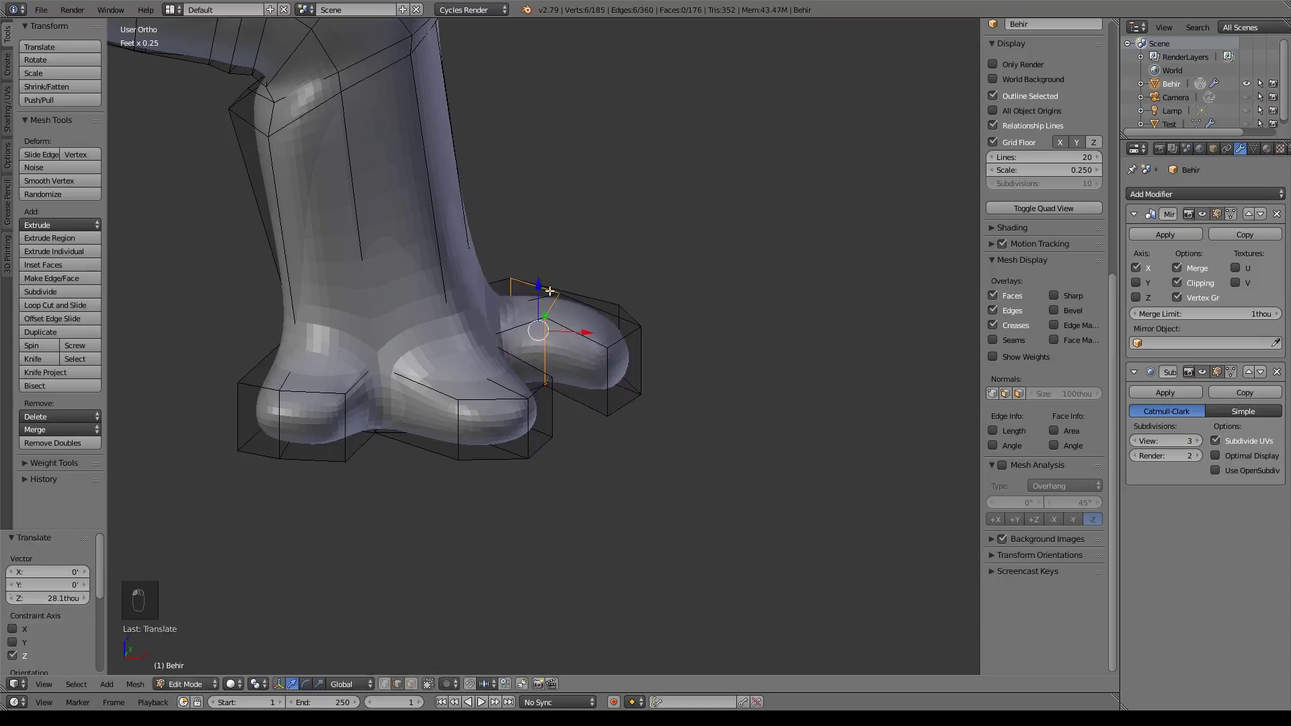
- Add a centred loop cut around the middle toe and raise it slightly along Z
key(ctrl+r)
click(436, 404)
right_click(437, 404)
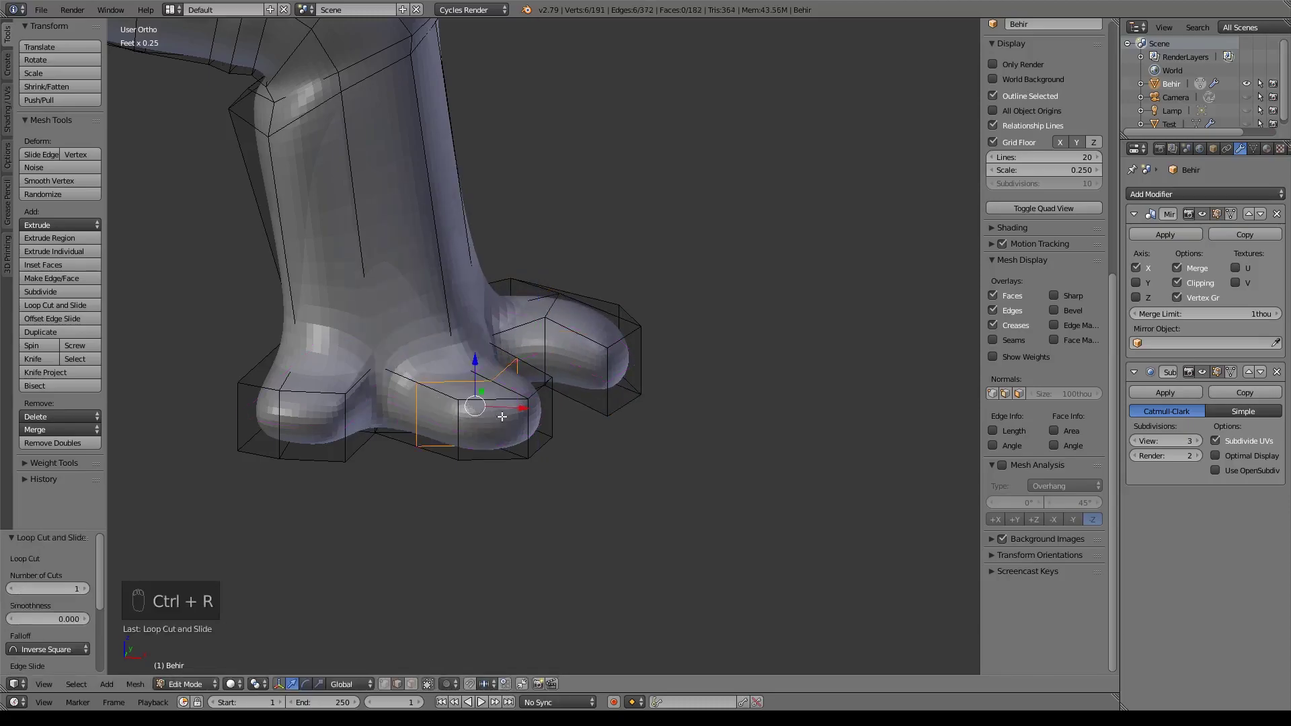
drag(473, 354, 475, 330)
- Add a centred loop cut around the inner toe and raise it 18 thou along Z
key(ctrl+r)
click(356, 383)
right_click(355, 383)
drag(308, 359, 309, 342)
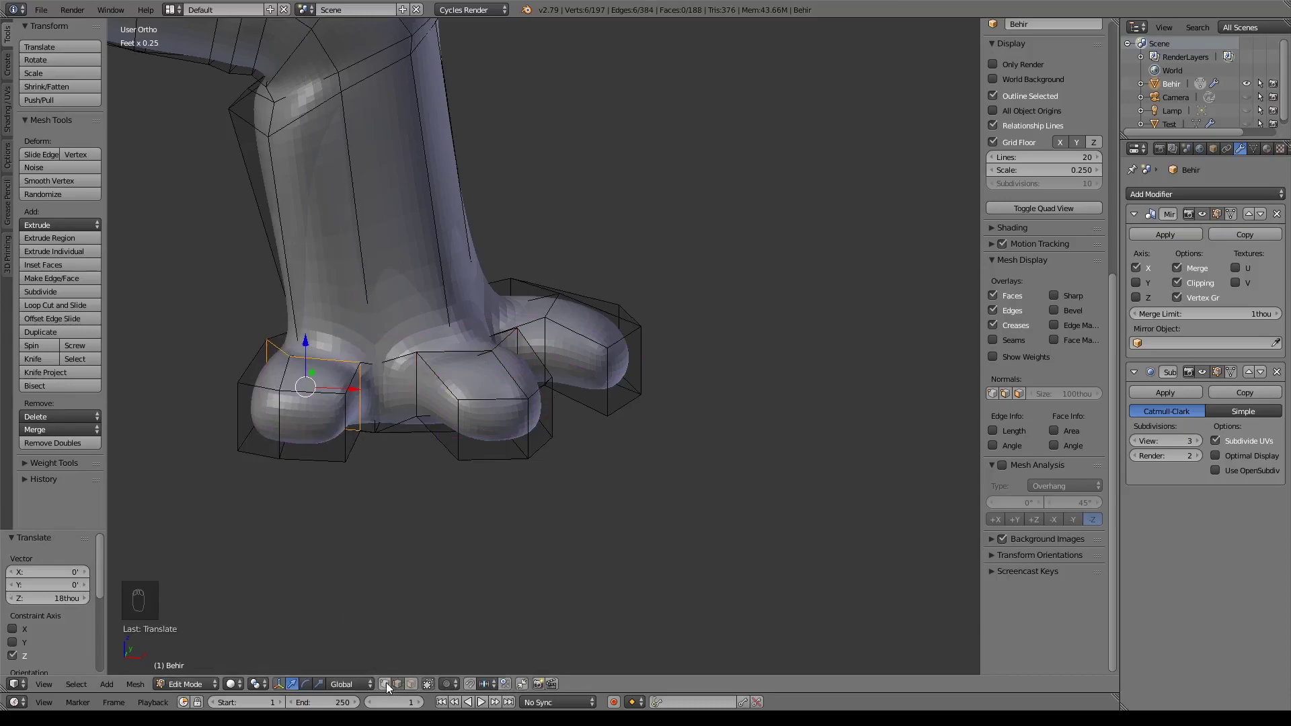
- In vertex selection mode, select the top middle vertex of each toe's new loop and raise all three 41.8 thou along Z
right_click(501, 354)
shift+right_click(563, 298)
key(g)
key(z)
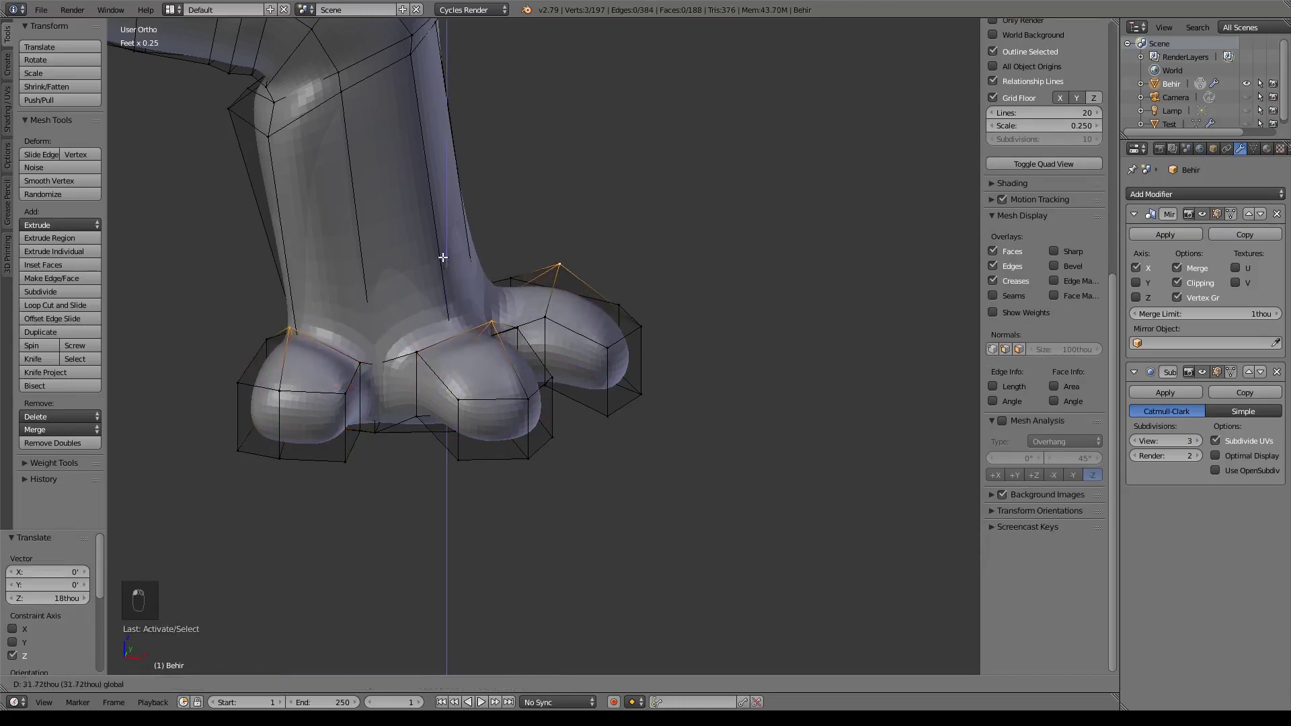
click(443, 249)
- In face selection mode, extrude the inner toe's end faces in place and scale them by 0.784
middle_drag(670, 368, 629, 392)
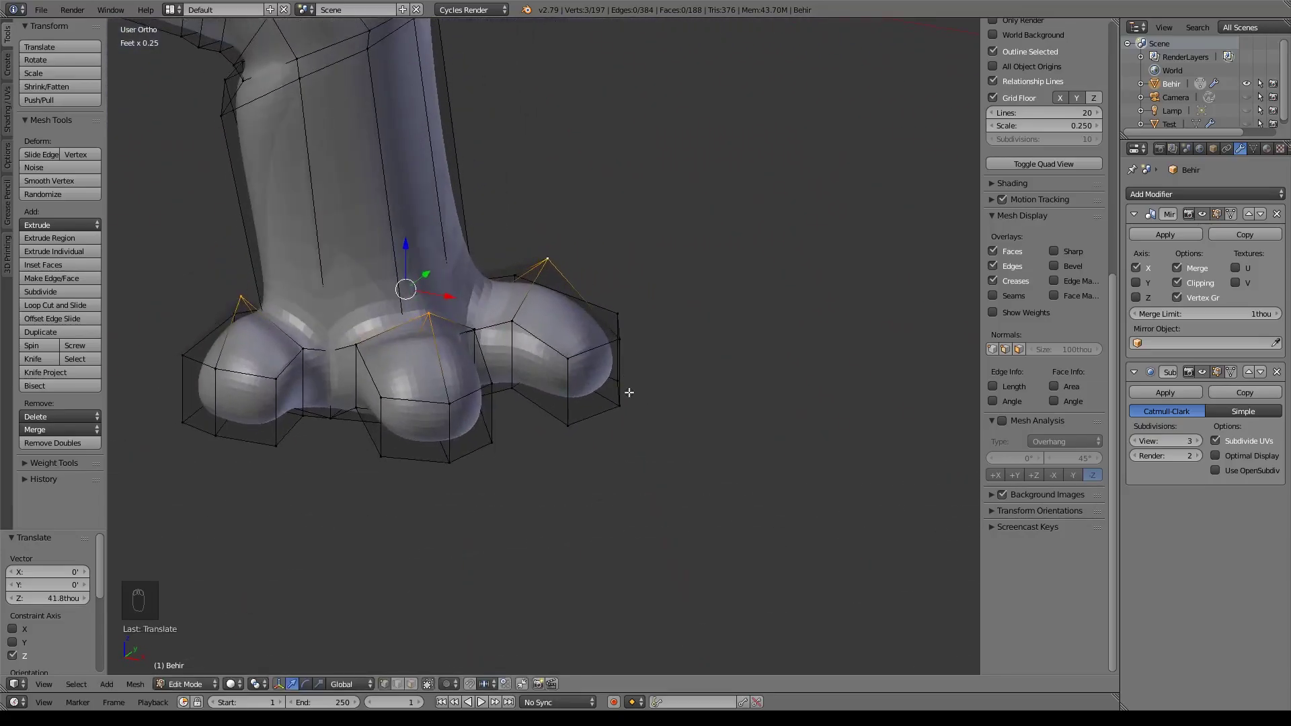
click(411, 684)
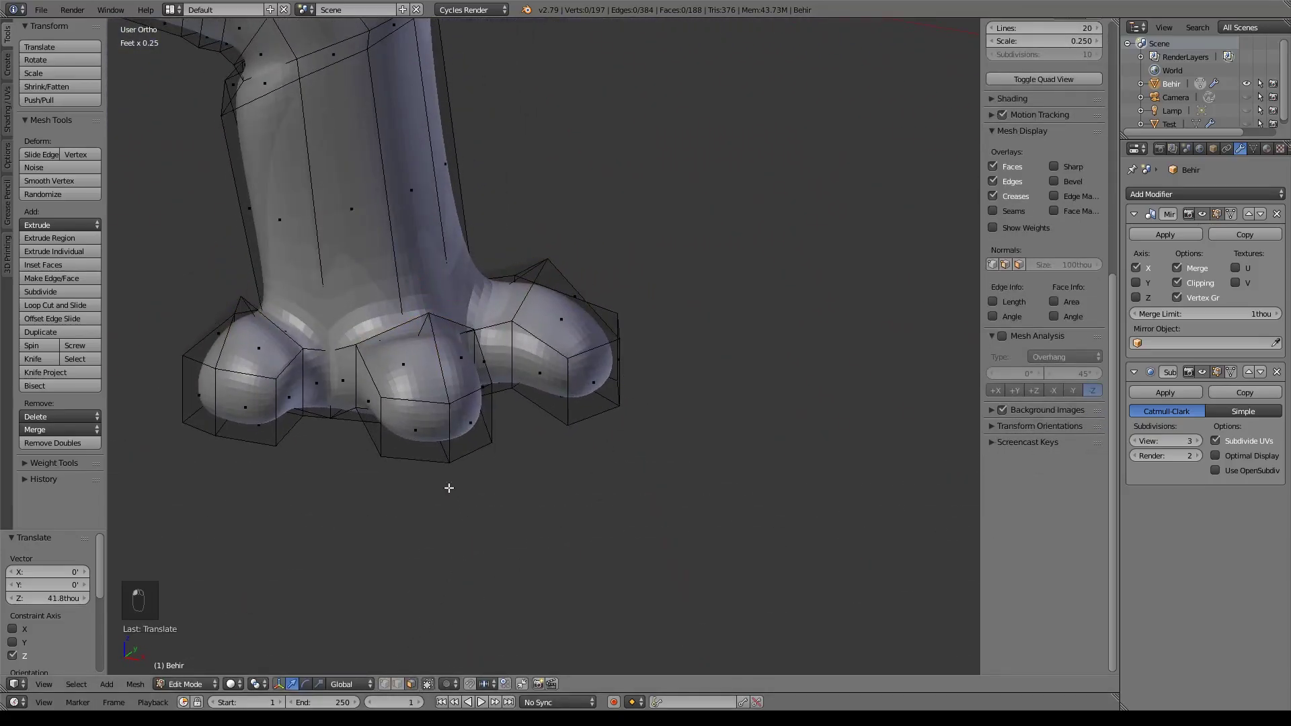
shift+middle_drag(401, 465, 595, 427)
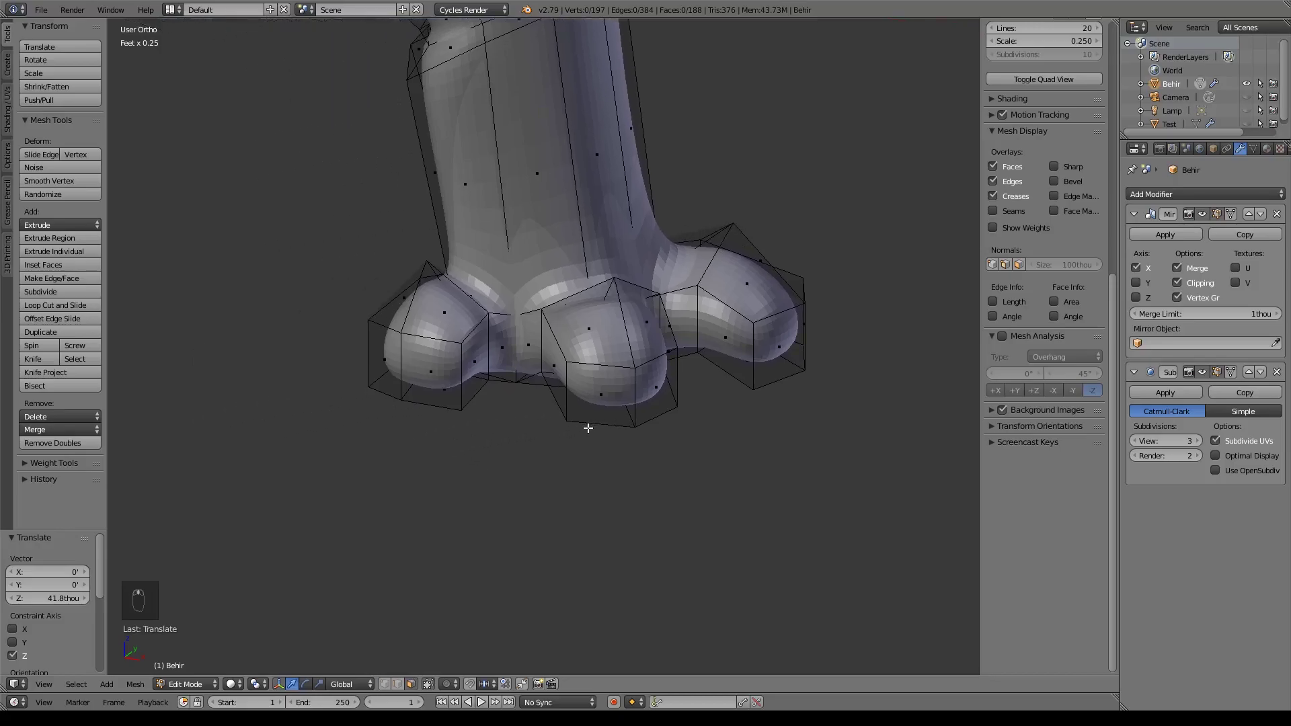
right_click(384, 375)
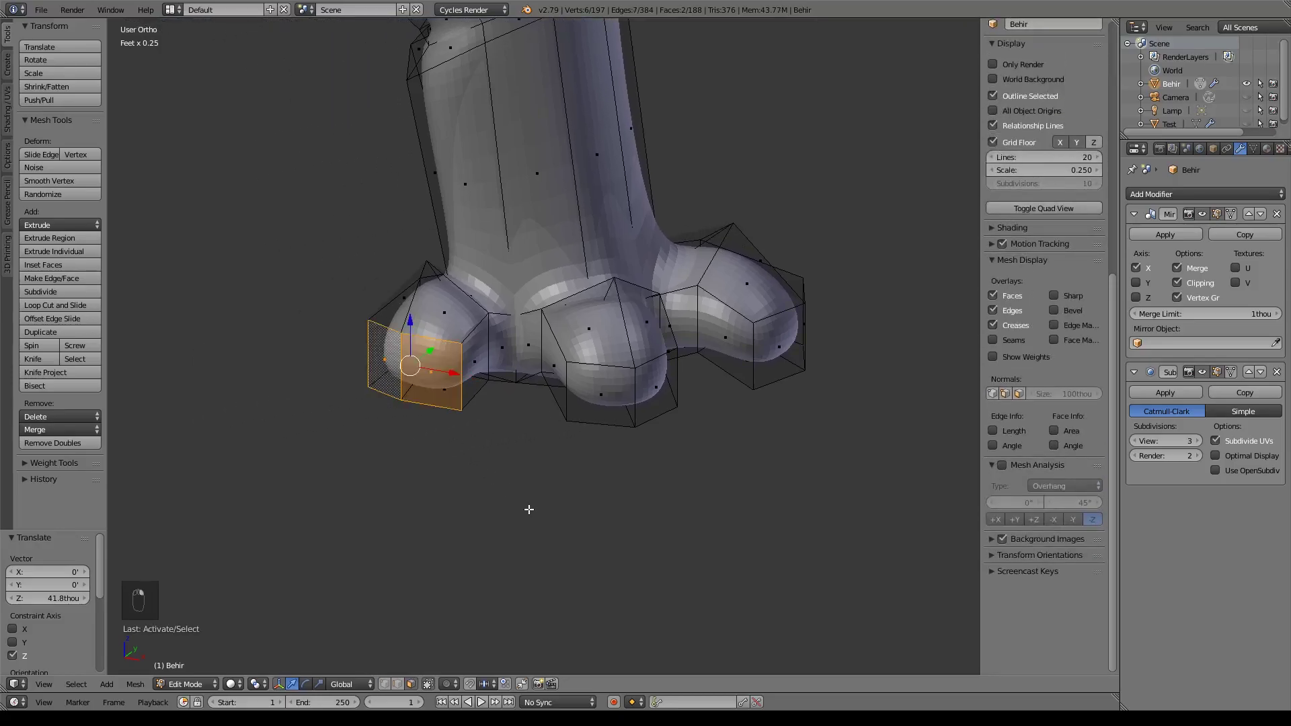
key(e)
key(s)
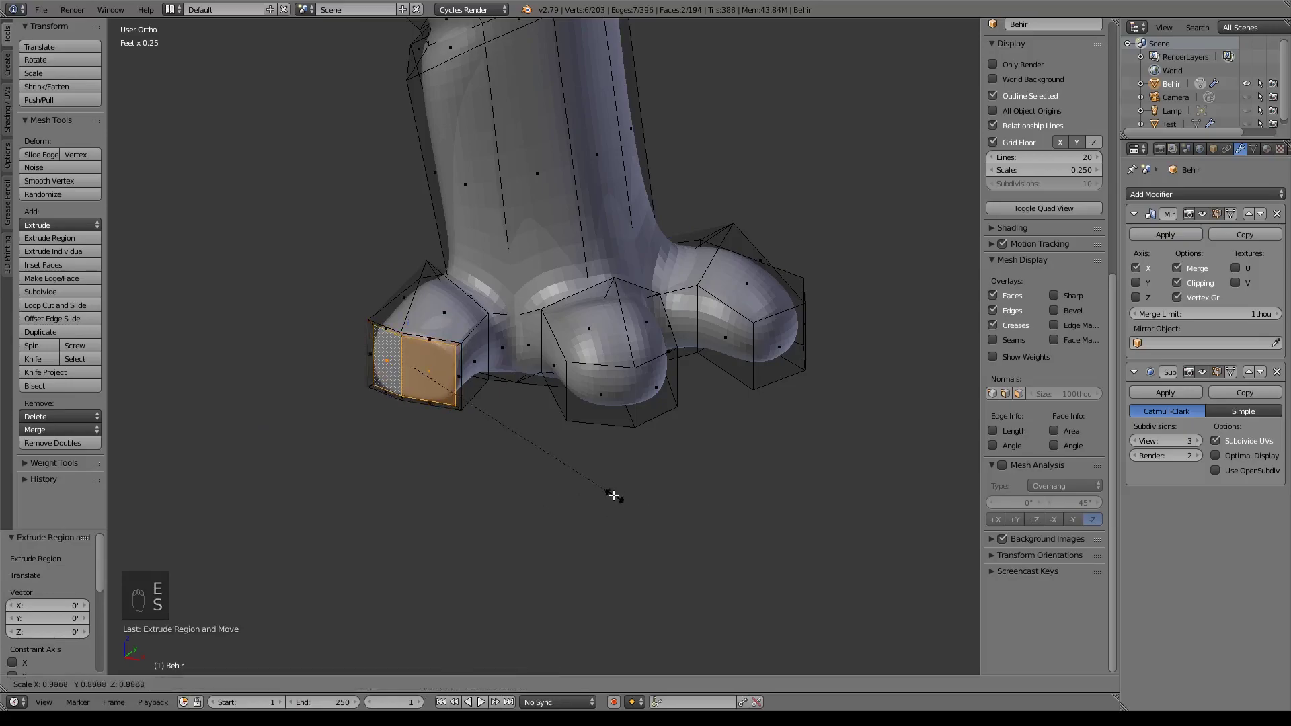
click(591, 485)
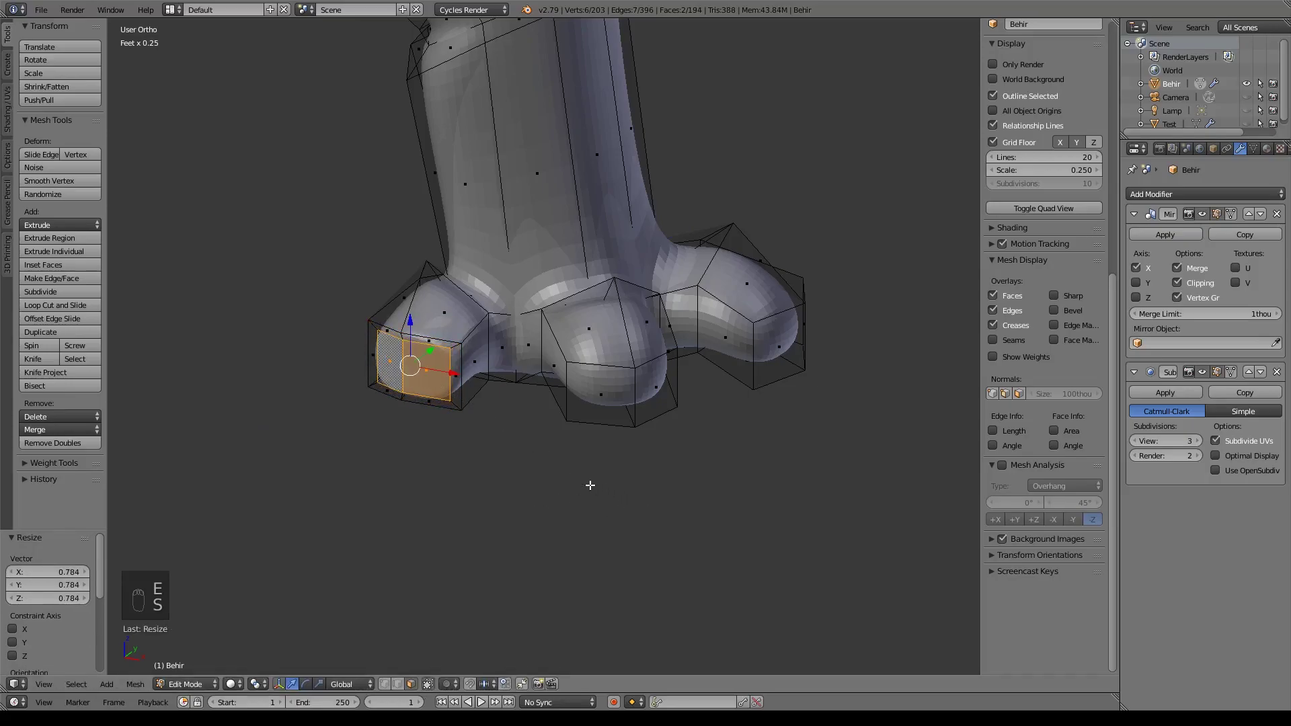
key(KP_7)
shift+middle_drag(590, 484, 671, 345)
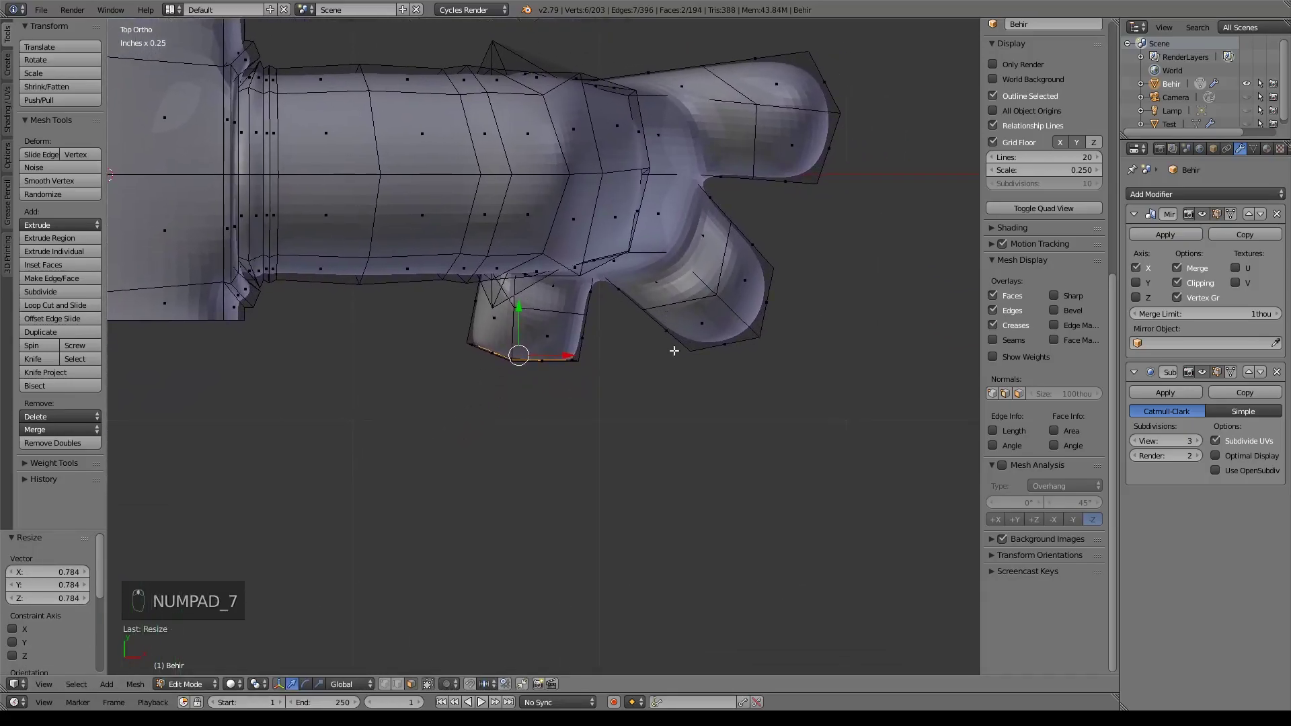
key(e)
right_click(678, 361)
key(ctrl+z)
- Extrude the inner toe's inset end faces 65.1 thou outward as a claw and scale the tip by 0.482
key(e)
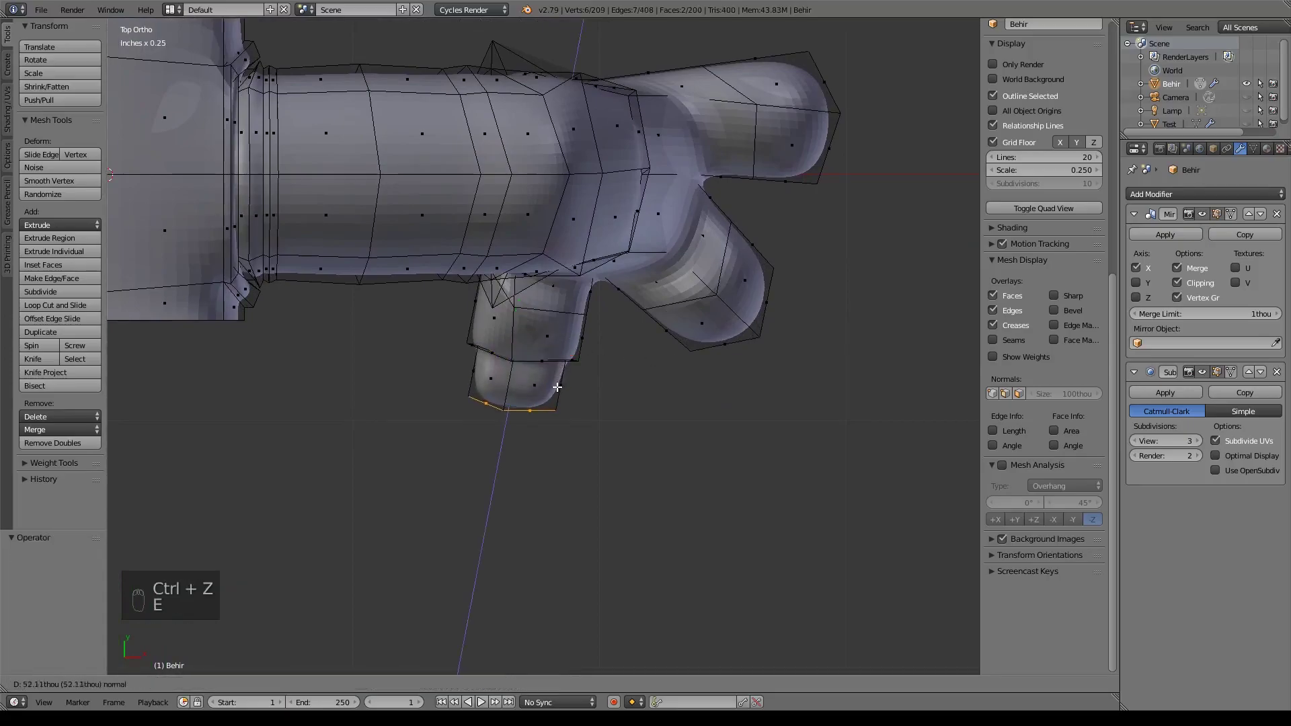
click(553, 397)
key(s)
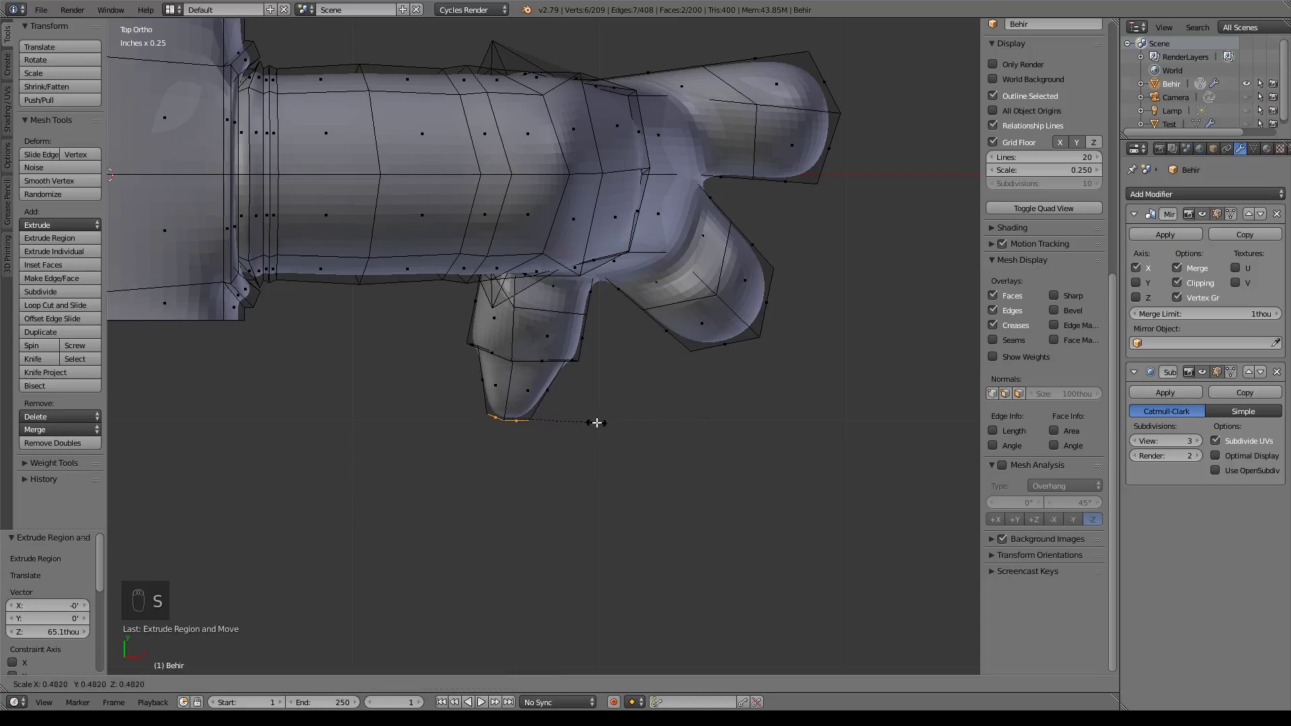
click(597, 423)
- Move the claw tip by -6.82 thou in X and -23.9 thou in Y, and shift it 10.2 thou along X in front view
key(g)
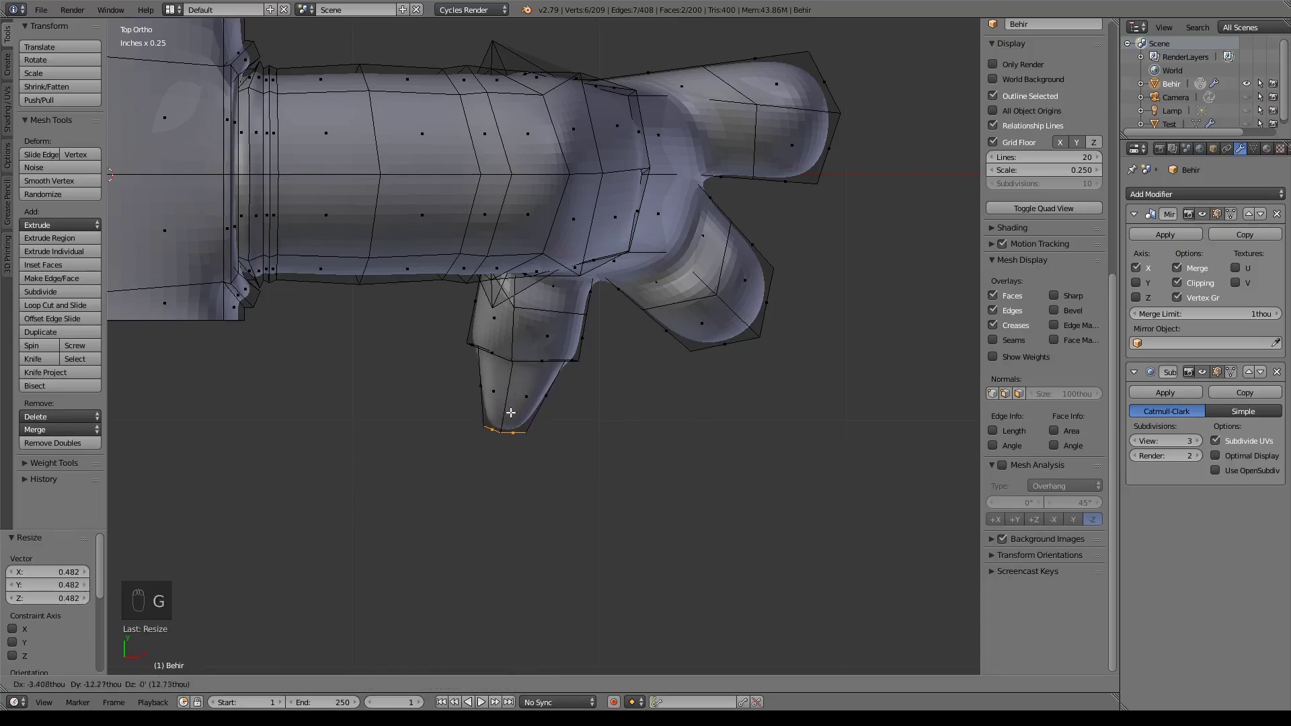
click(507, 423)
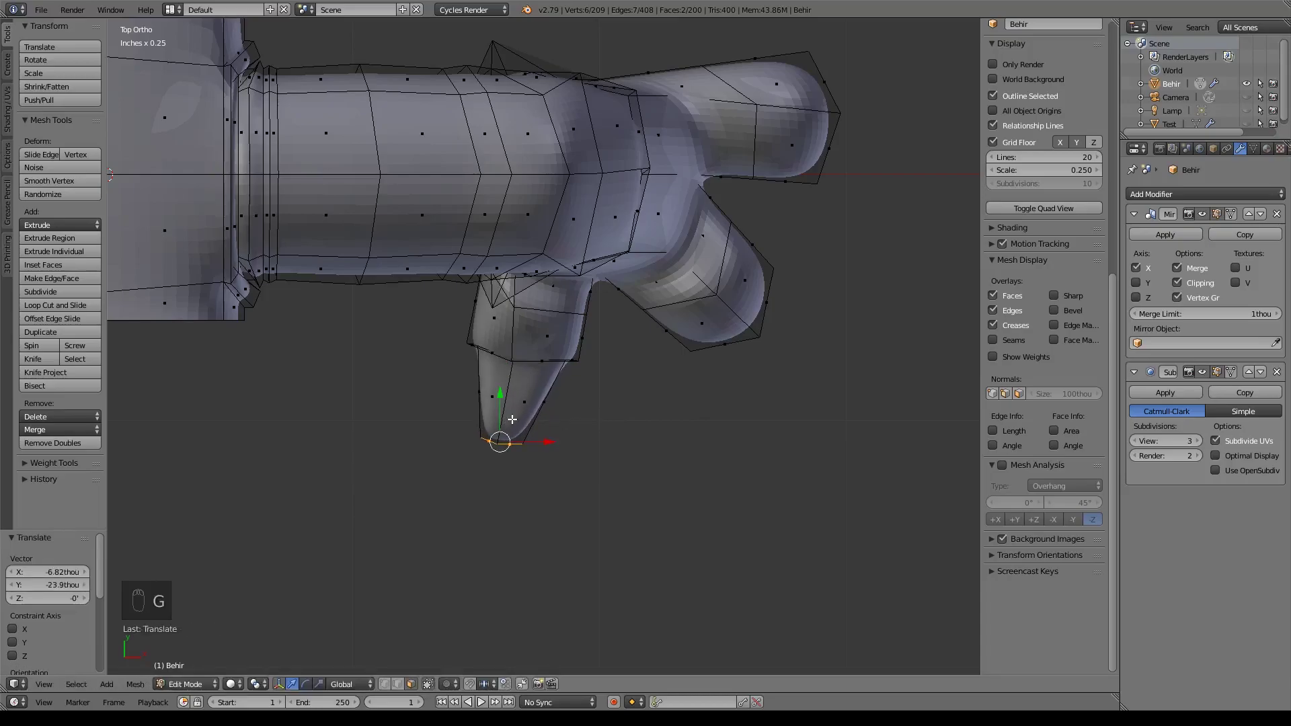
key(KP_1)
drag(546, 311, 557, 312)
- Add a loop cut around the middle of the inner toe's claw and raise it 20.5 thou along Z
middle_drag(584, 326, 460, 333)
key(ctrl+r)
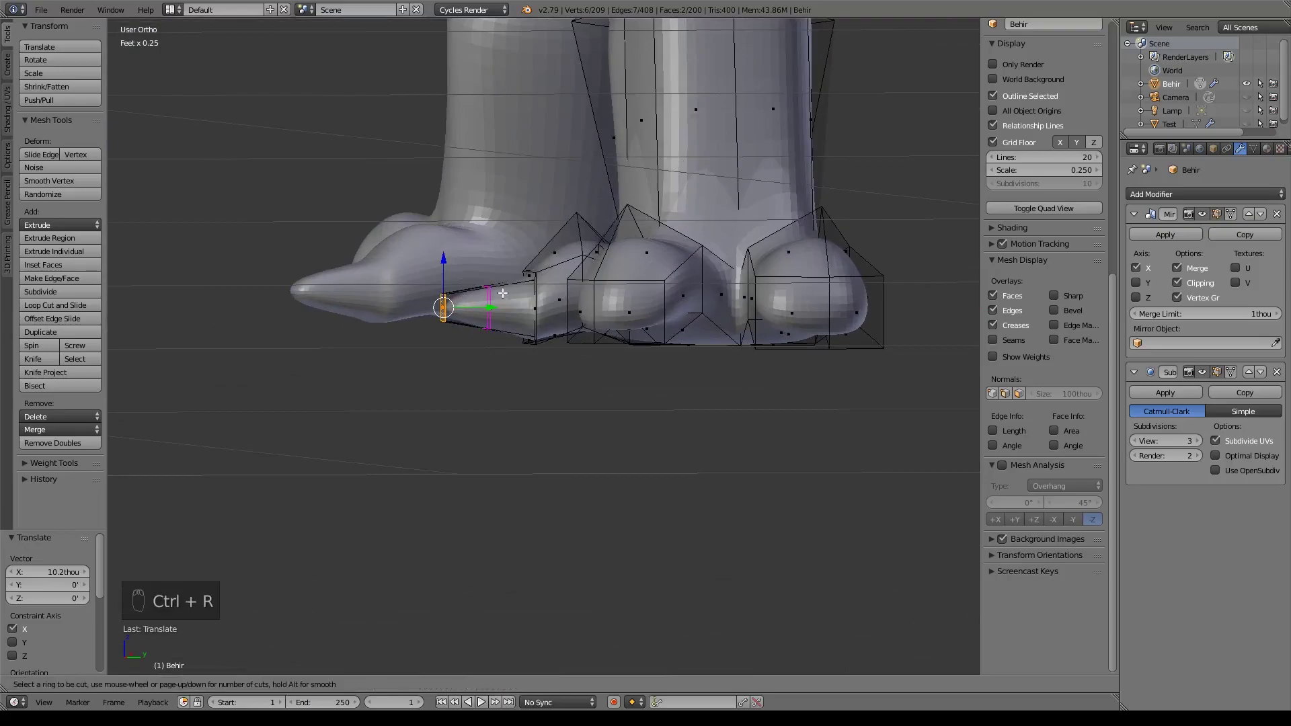
click(482, 297)
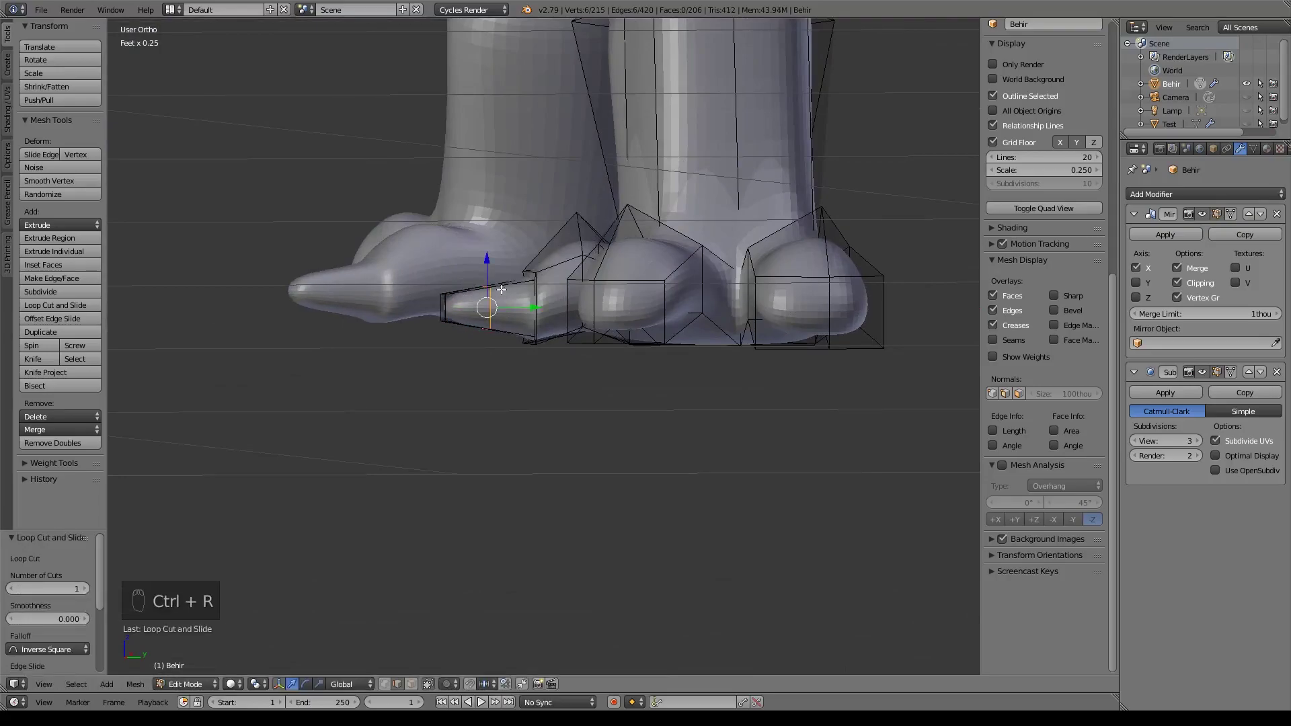
click(486, 242)
scroll(533, 383, up, 4)
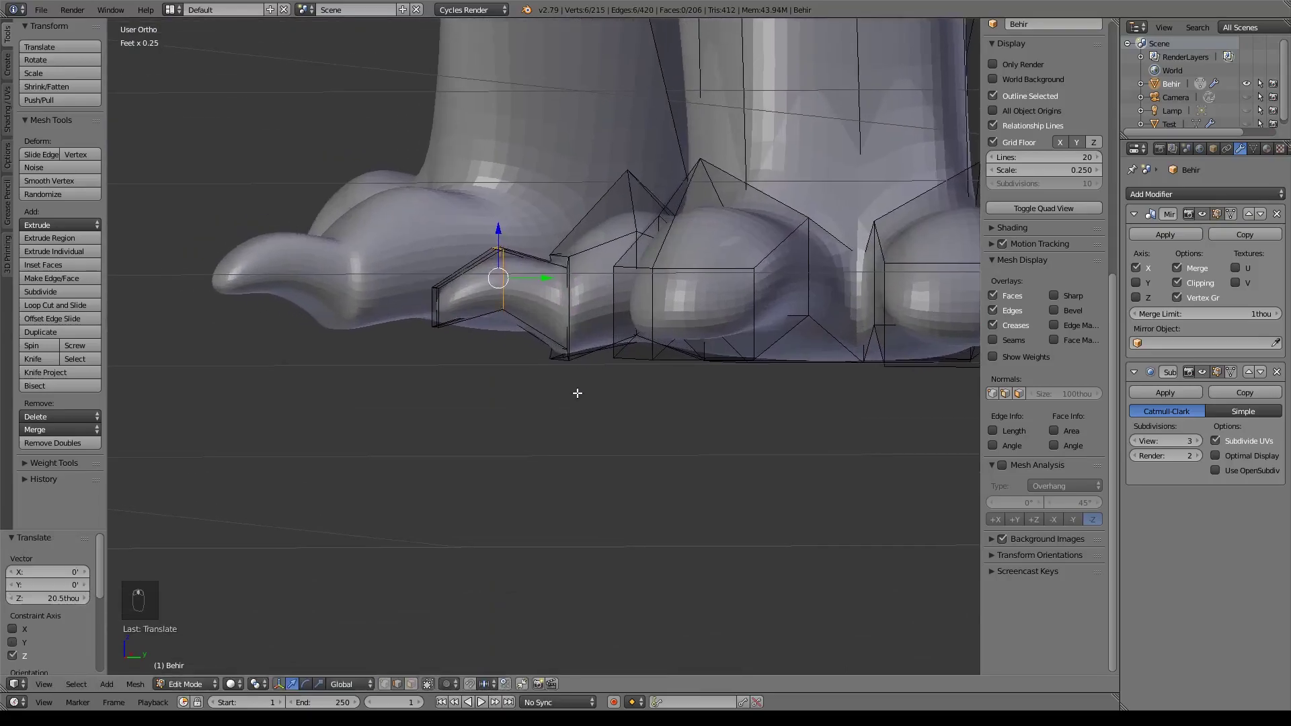
- Box-select the inner toe's claw tip in wireframe display, lower it 28.9 thou along Z and return to solid shading
key(a)
key(z)
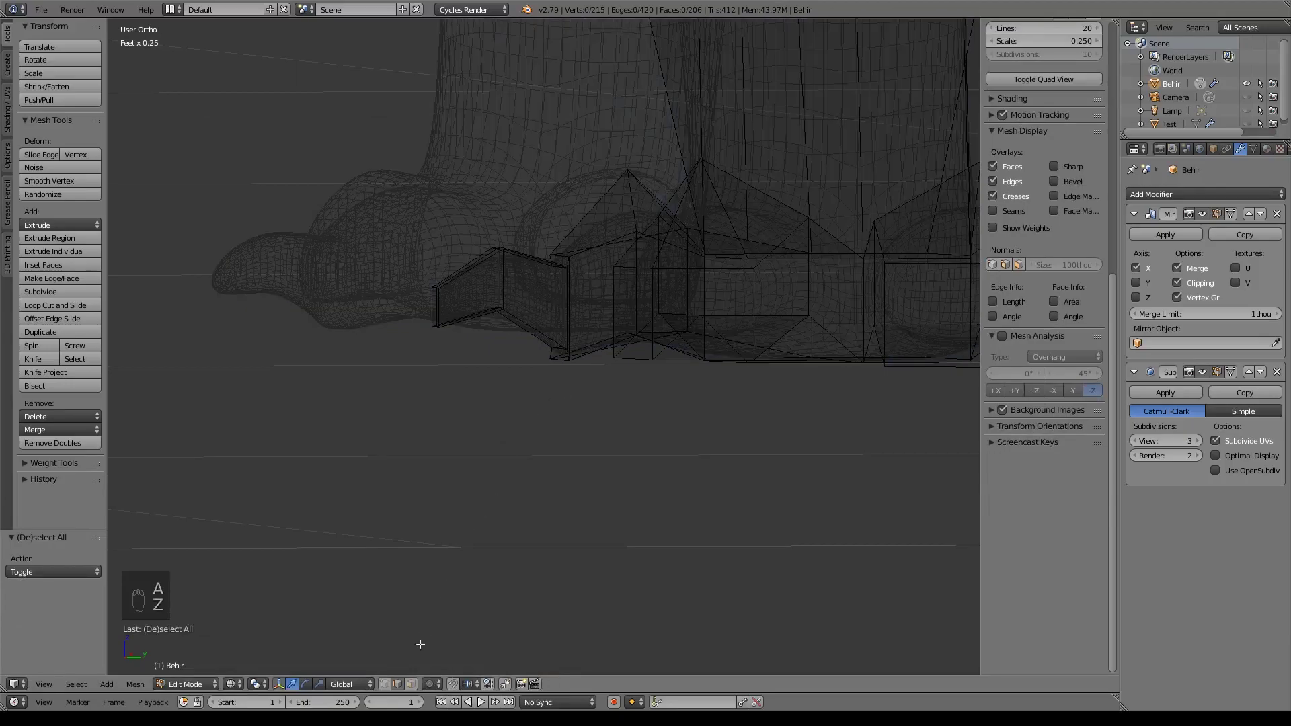
key(b)
drag(424, 263, 449, 360)
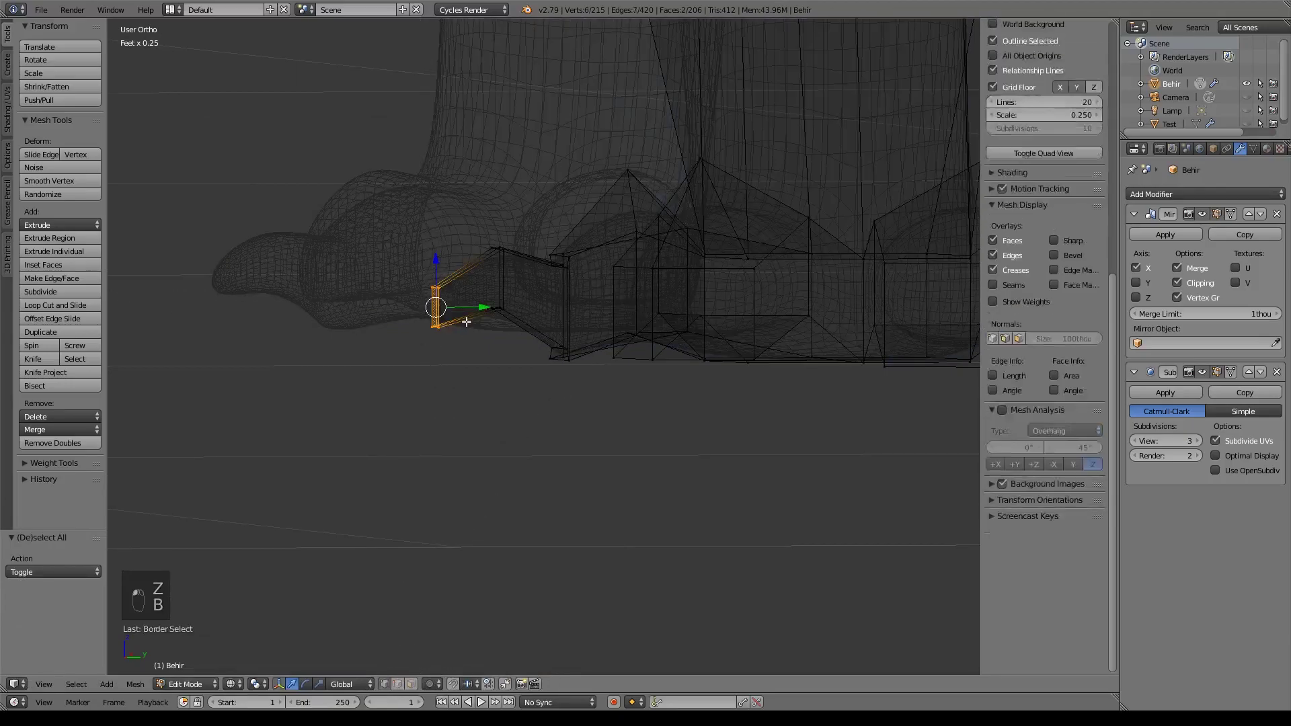
drag(438, 261, 435, 302)
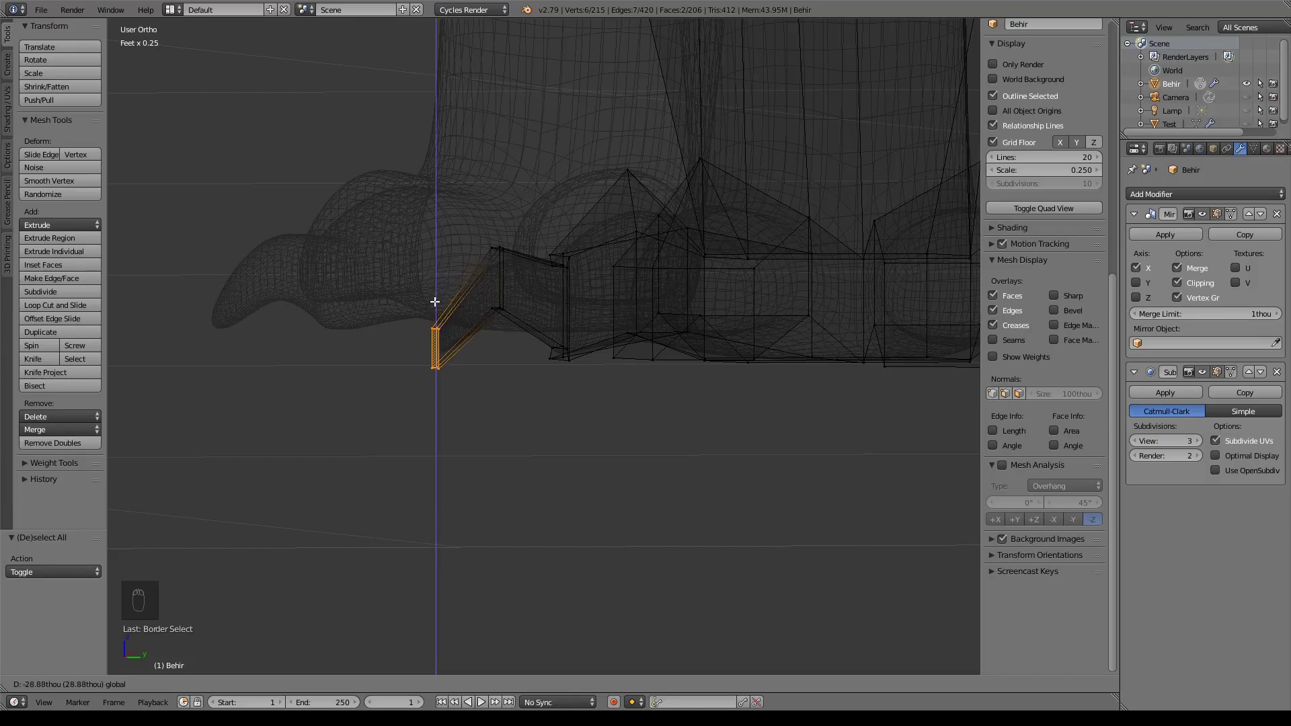
drag(434, 302, 434, 302)
key(z)
- Raise the upper middle vertices of the claw's tip and of its middle loop along Z
middle_drag(443, 369, 609, 389)
scroll(557, 411, up, 3)
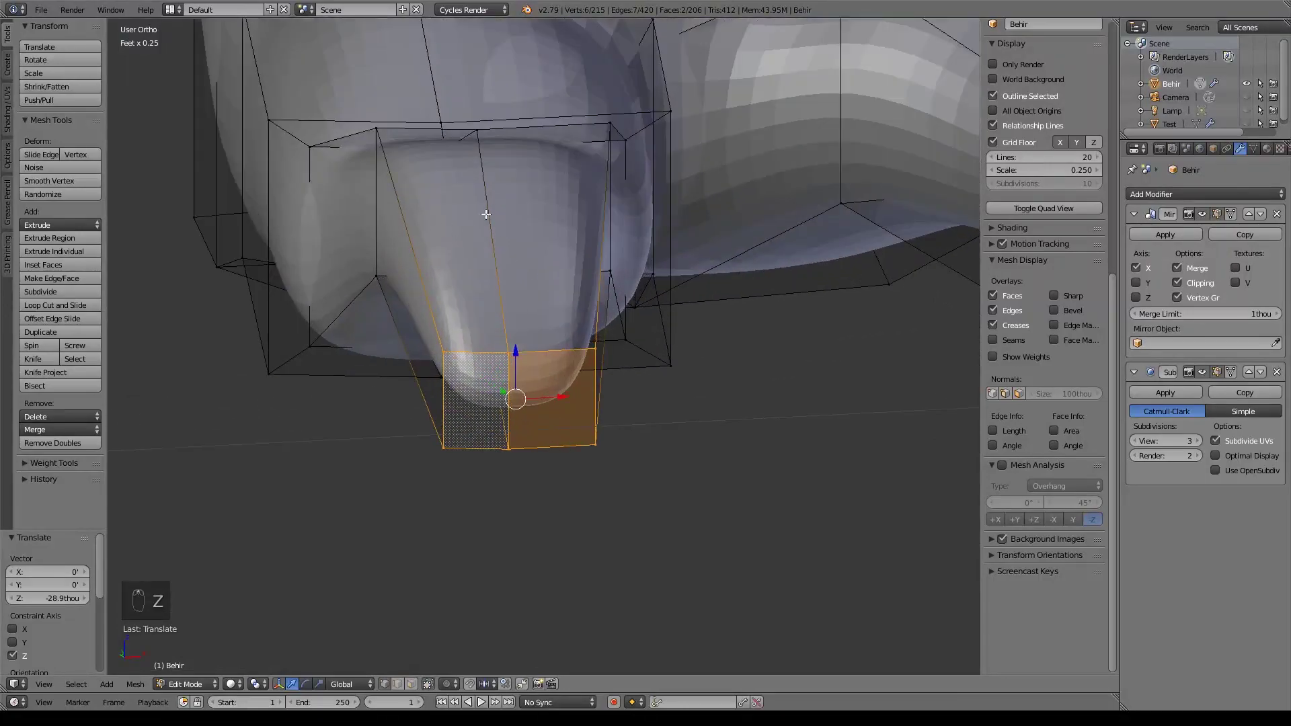
right_click(510, 360)
drag(515, 308, 515, 246)
right_click(479, 123)
drag(491, 77, 475, 651)
- Shift the upper middle vertices of the claw's middle loop and tip slightly along X, moving the tip vertex 2.73 thou
scroll(545, 609, down, 2)
middle_drag(492, 399, 582, 276)
drag(549, 174, 561, 170)
right_click(530, 318)
drag(577, 317, 582, 317)
click(581, 317)
- Select the two lower side vertices of the claw's middle loop and scale them by 0.95
middle_drag(634, 357, 585, 333)
right_click(573, 309)
shift+right_click(438, 307)
key(s)
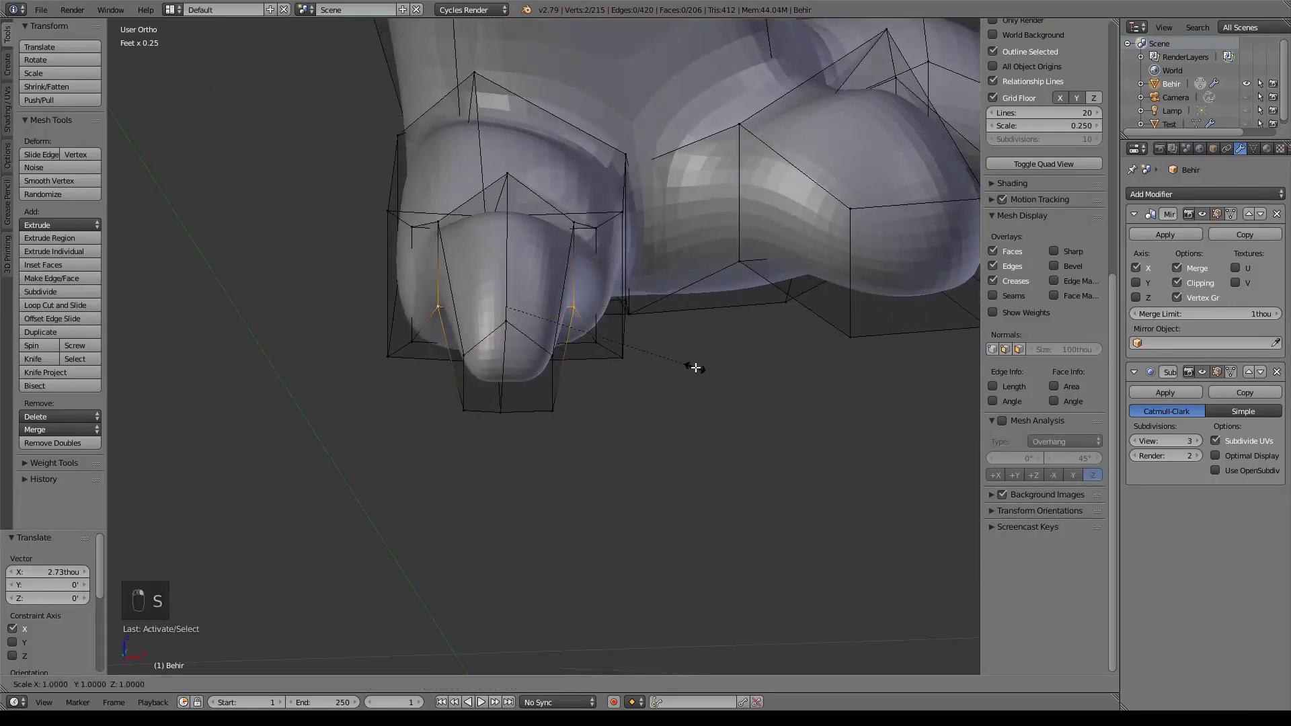
click(686, 369)
- Select the edge loop at the base of the inner toe's claw and set its edge crease to 1
middle_drag(715, 375, 611, 420)
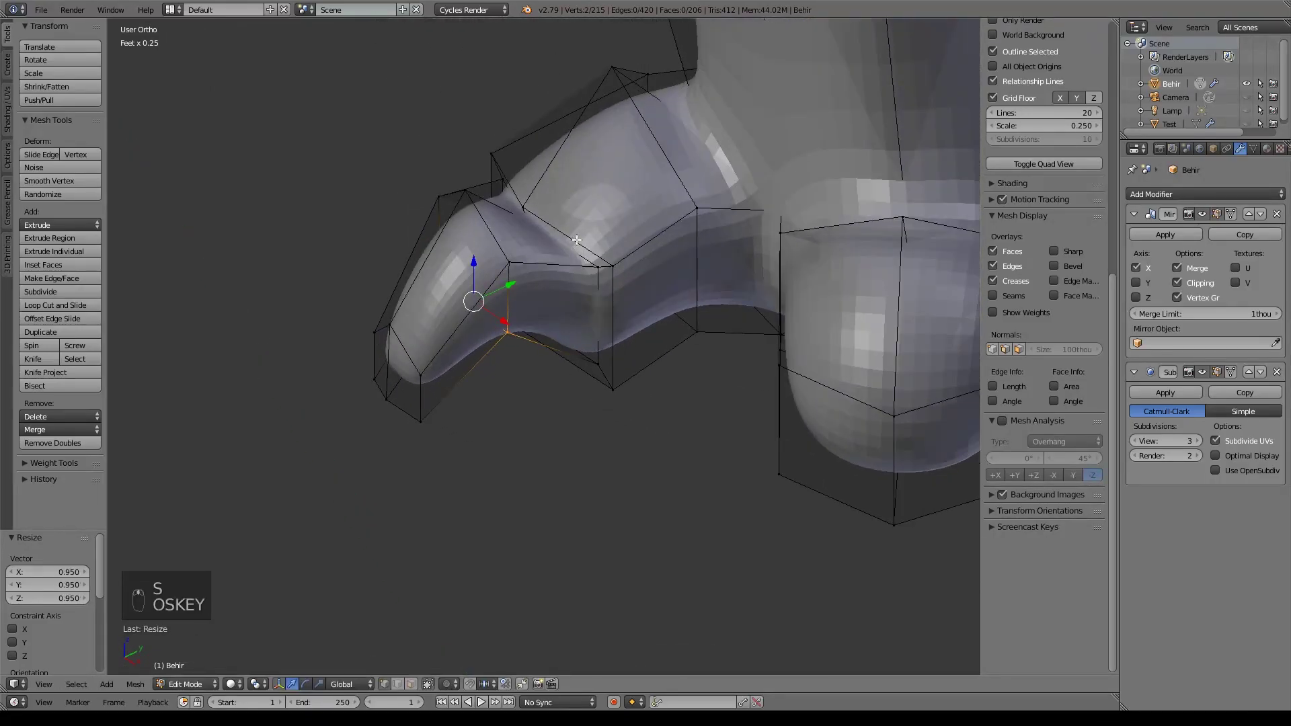
key(super)
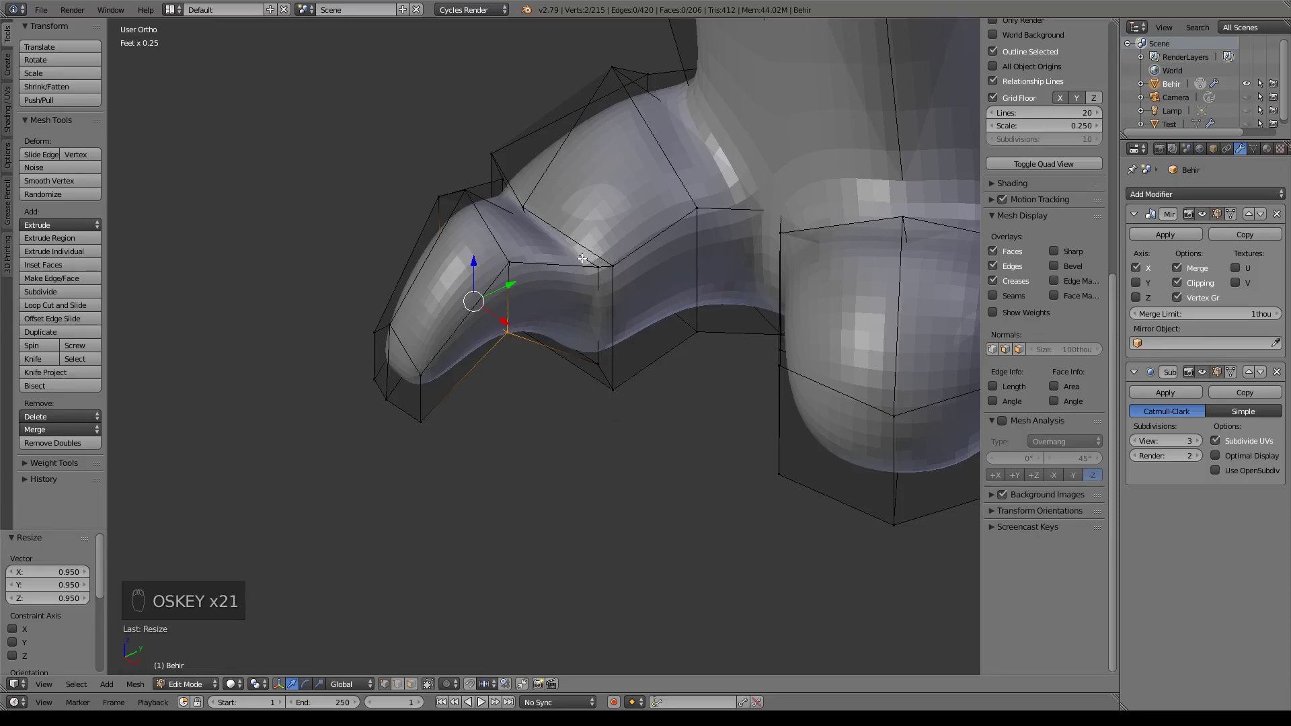
alt+right_click(597, 280)
key(shift+w)
right_click(662, 339)
key(shift+e)
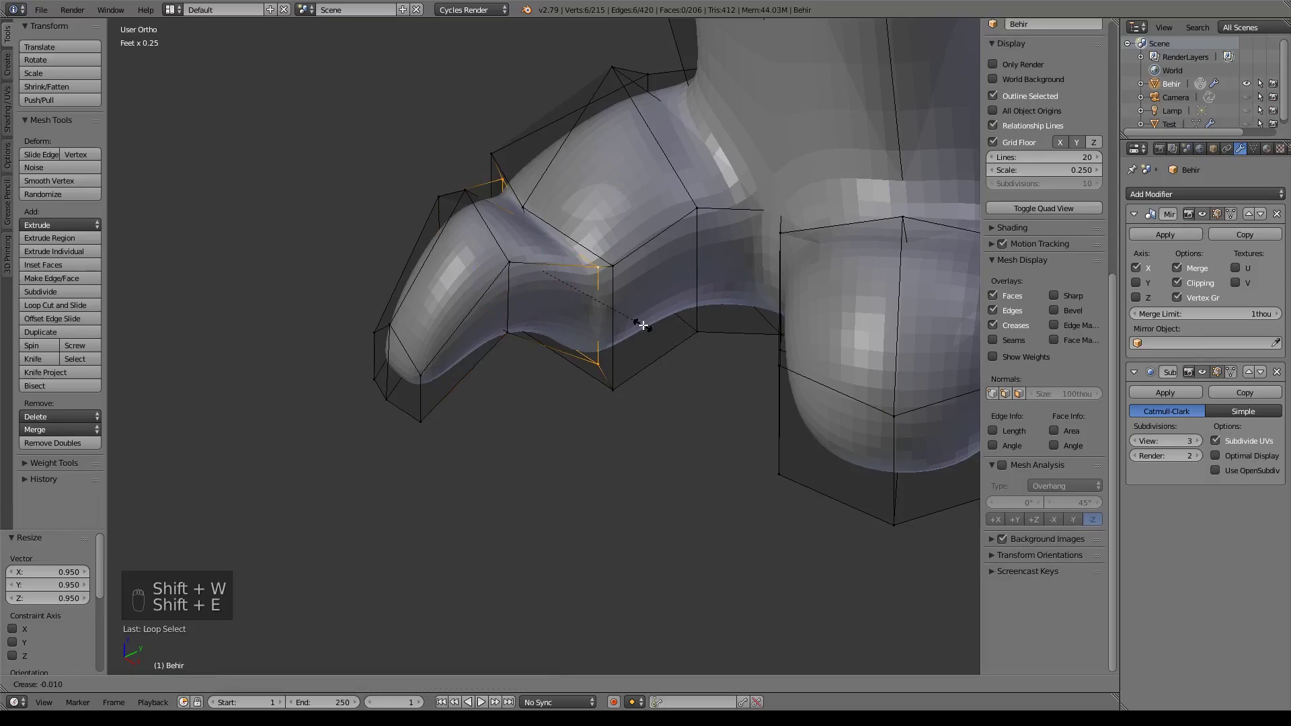
click(845, 370)
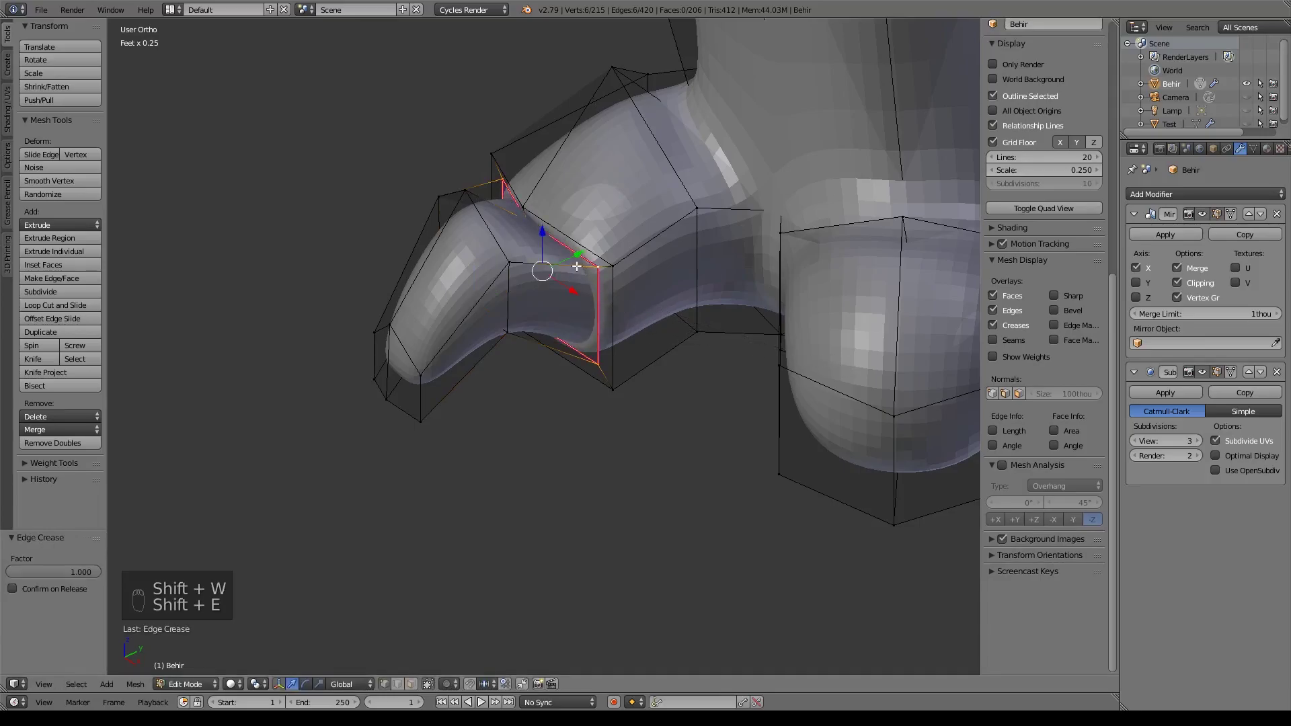
- Extrude the two end faces of the middle toe in place and scale them by 0.73 as the claw's base
middle_drag(604, 353, 645, 406)
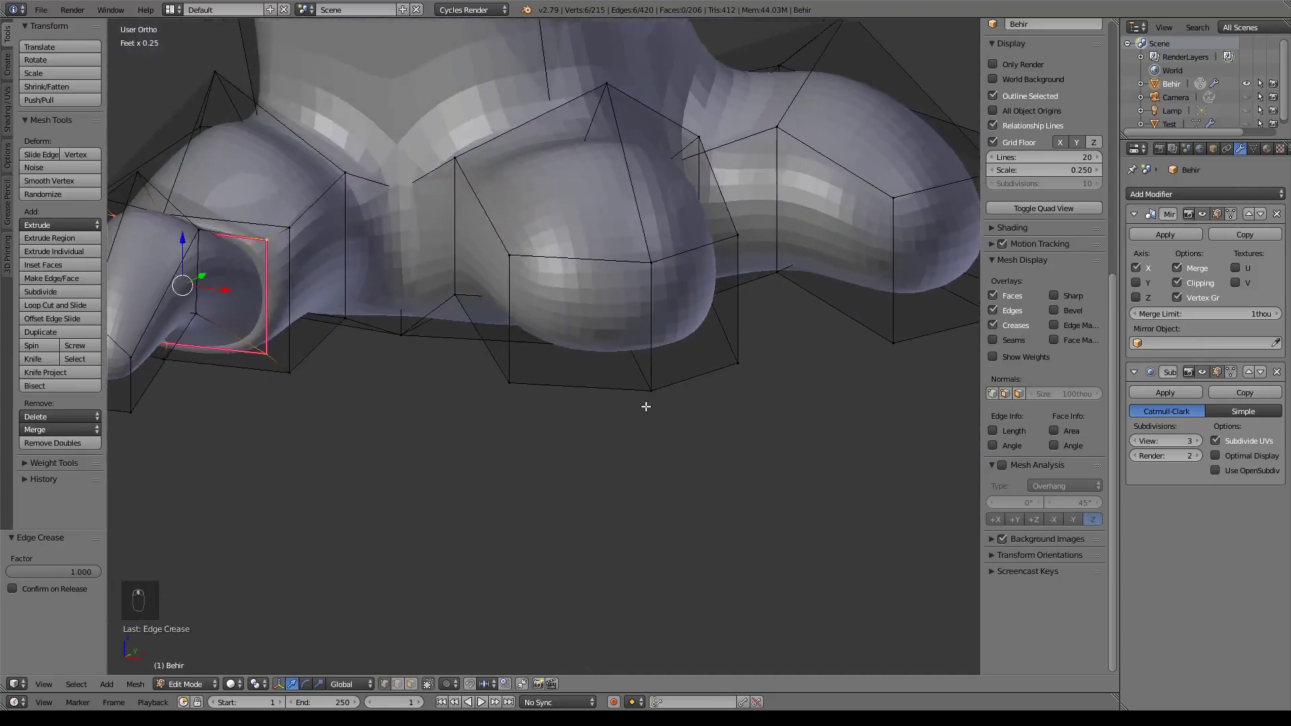
click(413, 683)
click(603, 340)
shift+click(725, 369)
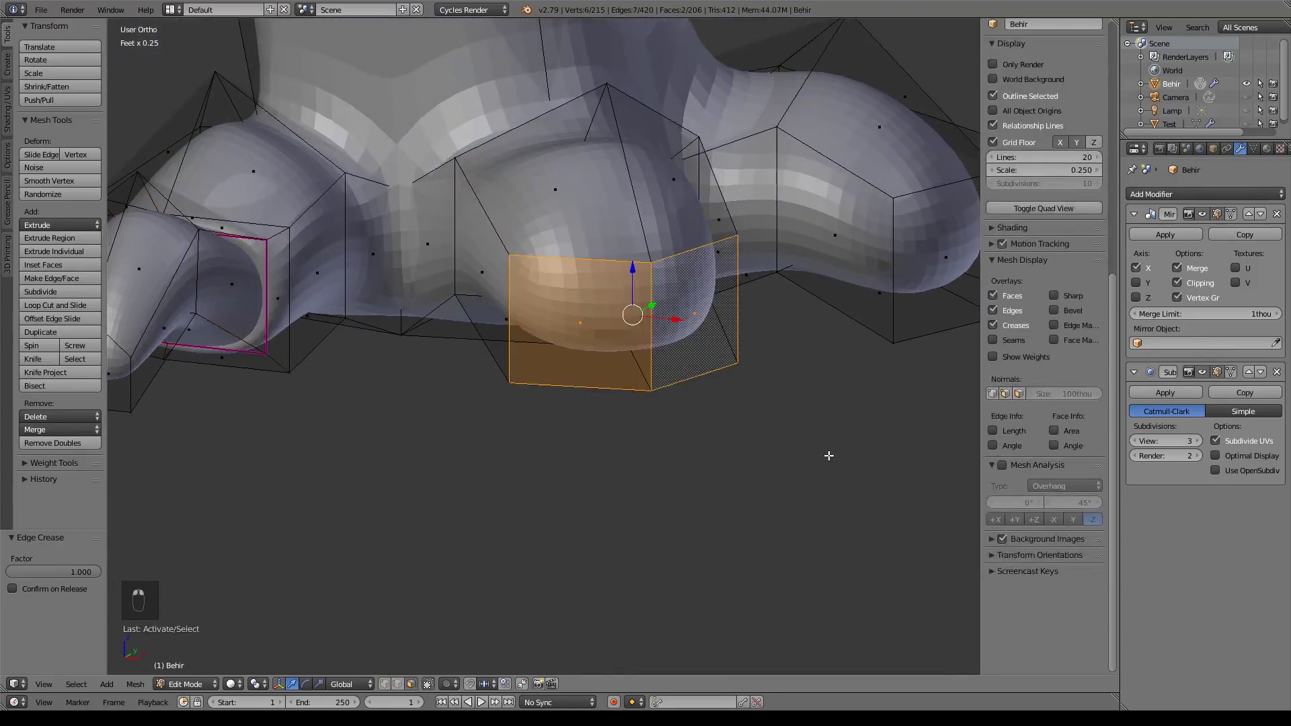
key(e)
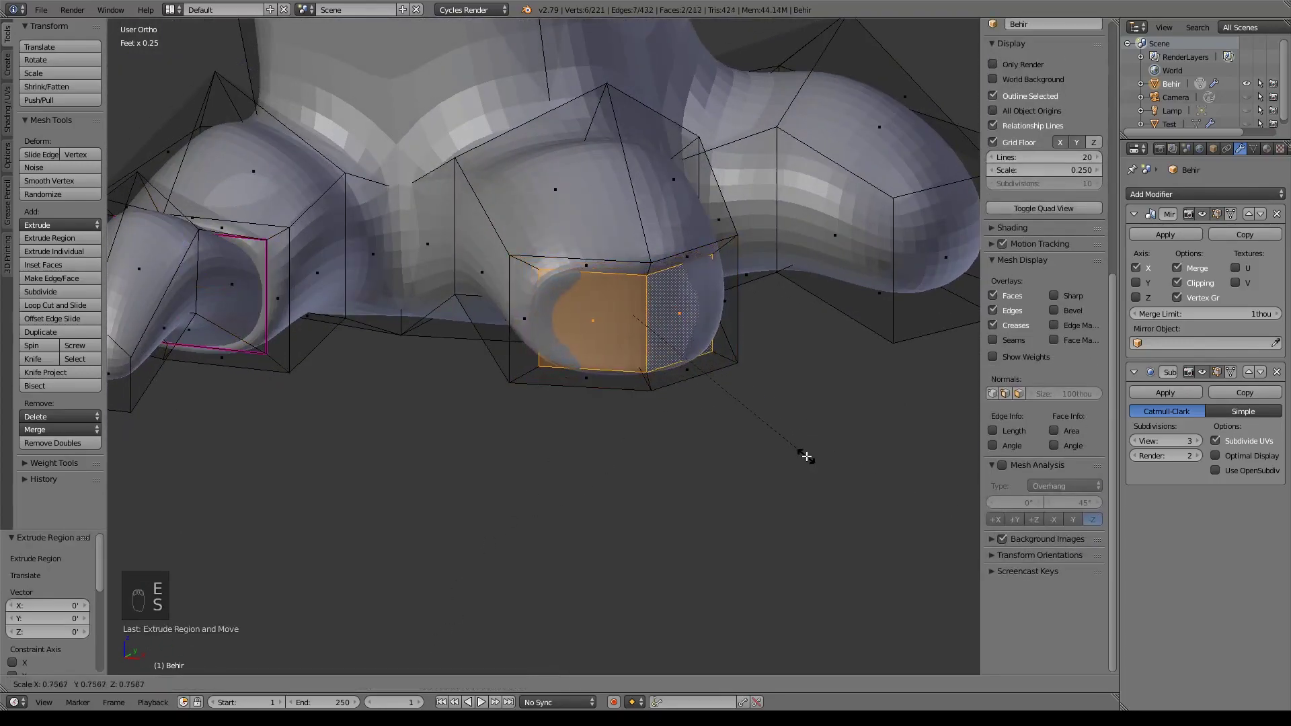
click(795, 458)
key(KP_7)
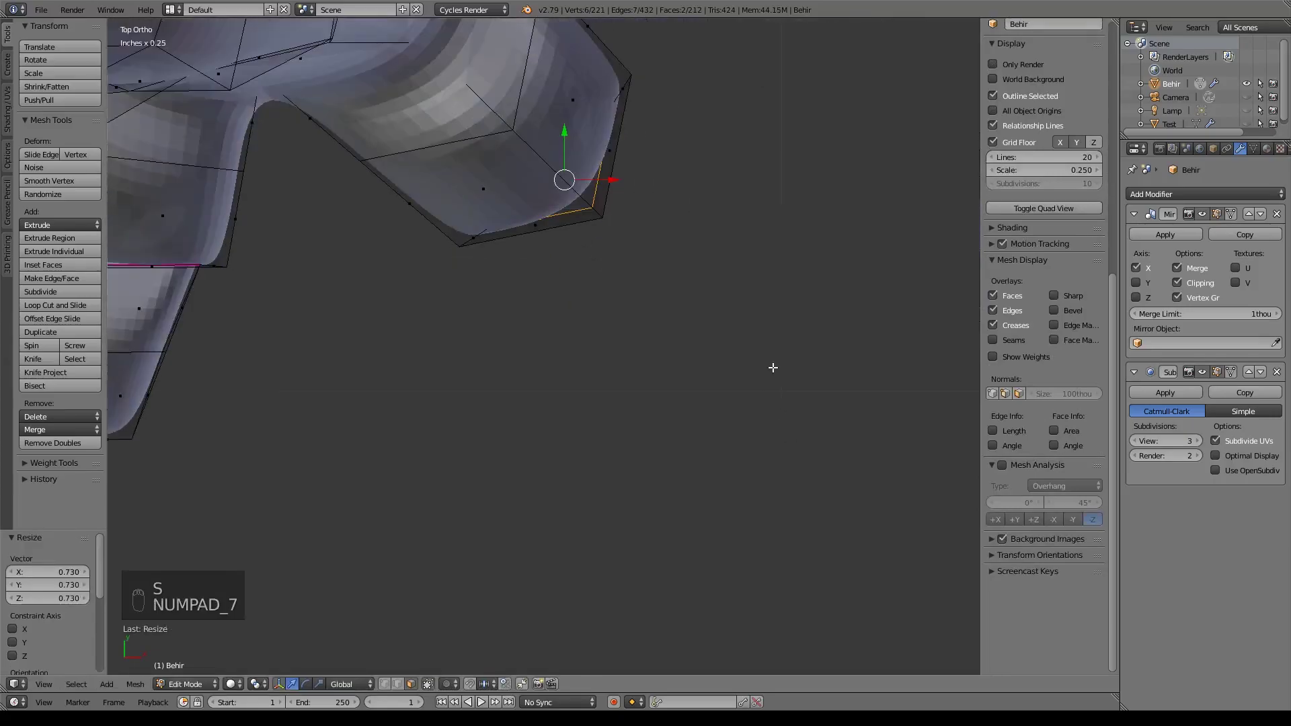
shift+middle_drag(773, 372, 703, 556)
key(e)
right_click(695, 513)
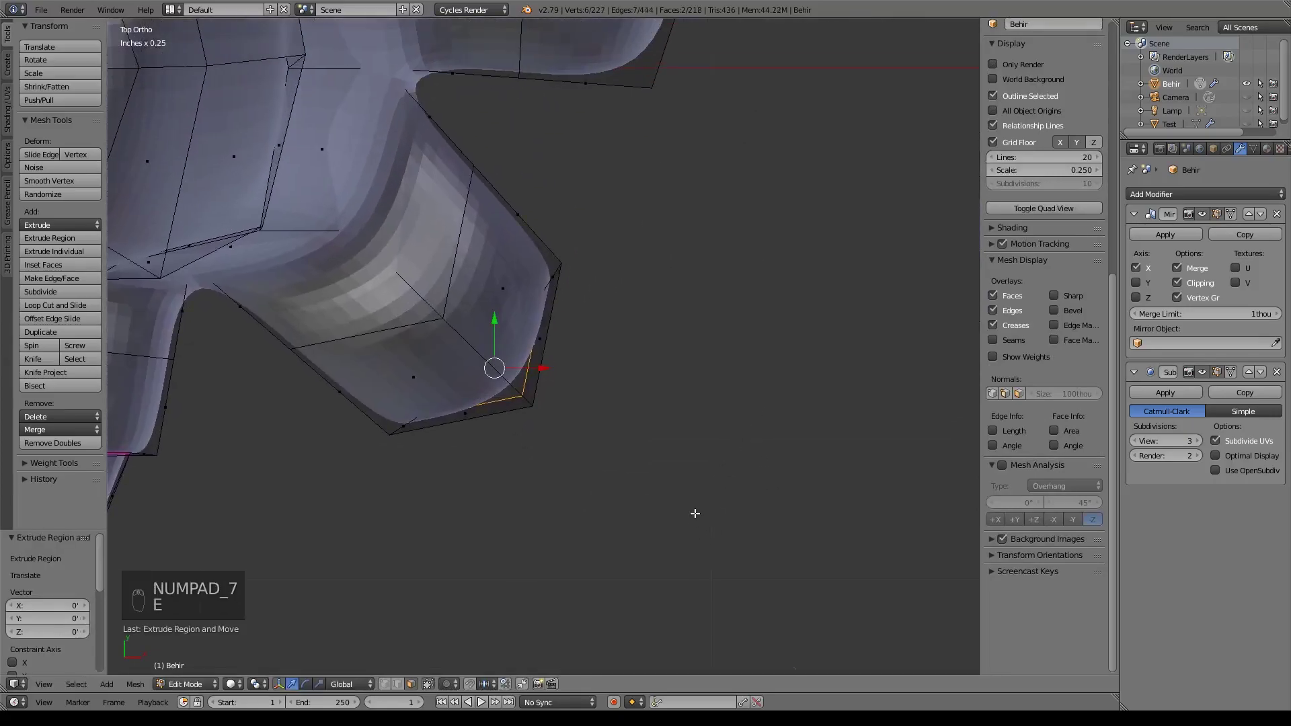
key(ctrl+z)
- Extrude the middle toe's scaled end faces outward along their normal to form the claw
key(e)
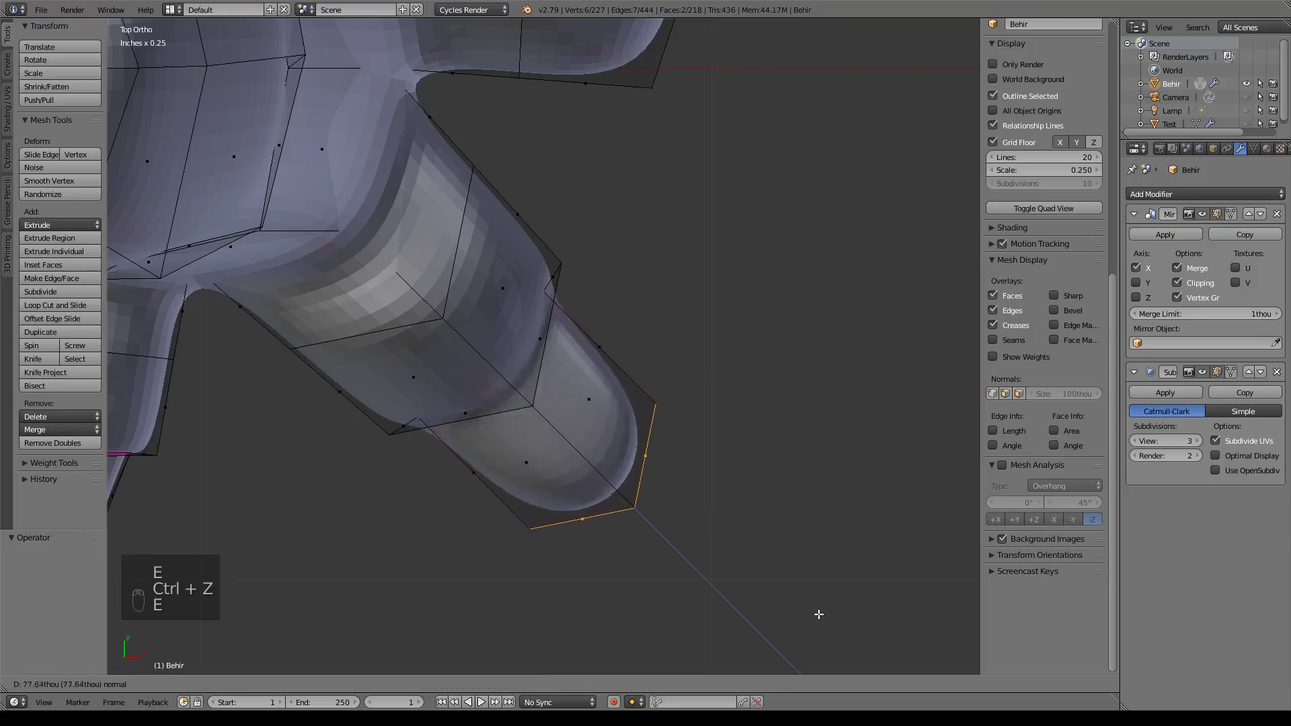
click(848, 643)
middle_drag(750, 573, 591, 455)
- Add a loop cut across the middle toe's claw and raise the new loop 47.7 thou along Z
key(KP_1)
drag(638, 298, 585, 359)
key(ctrl+r)
click(542, 334)
drag(570, 316, 586, 219)
middle_drag(586, 218, 598, 298)
- Select the upper middle vertices of the middle claw's middle loop and tip and raise them 34.4 thou along Z
right_click(388, 684)
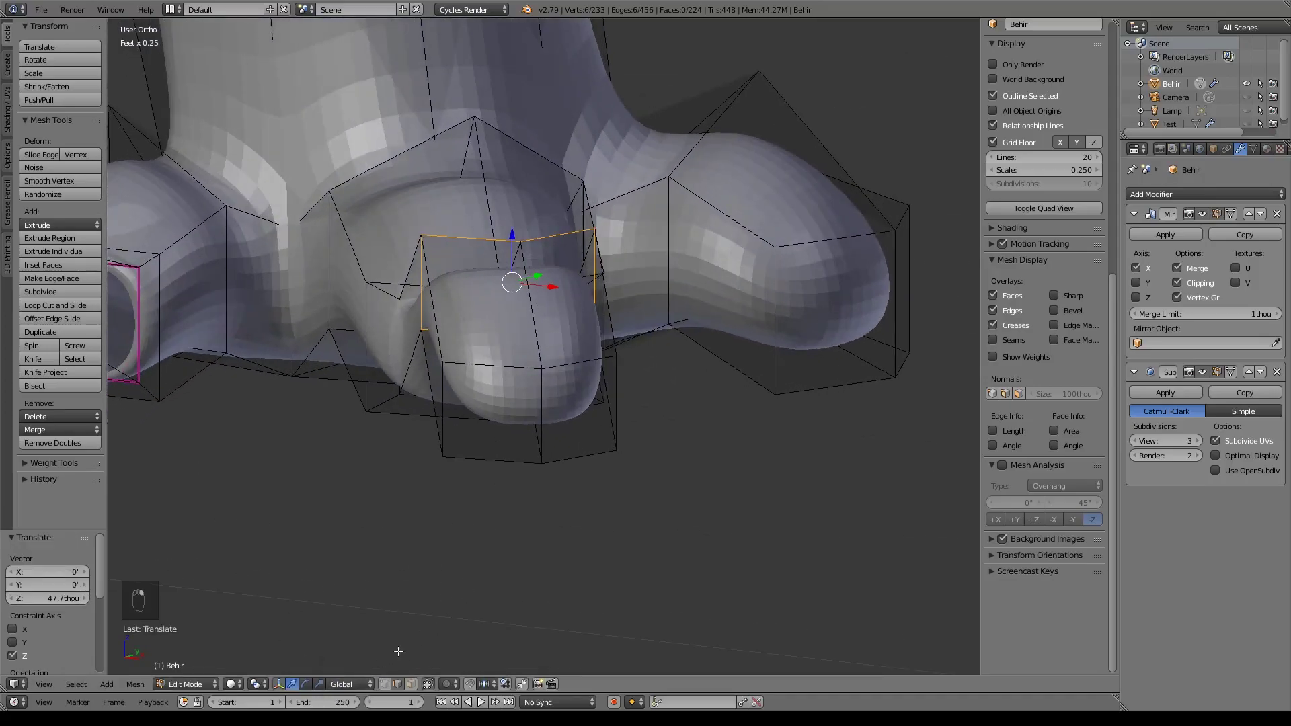
right_click(521, 238)
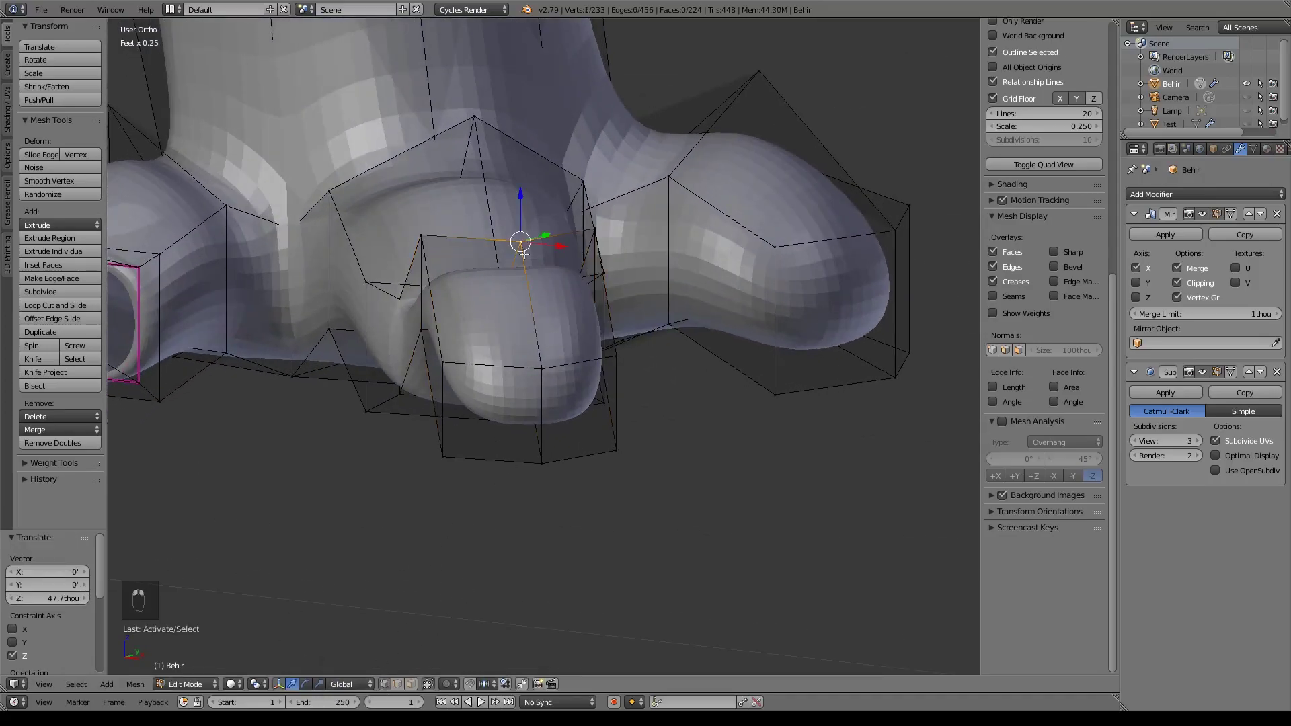
shift+right_click(541, 366)
drag(532, 254, 536, 189)
middle_drag(520, 436, 549, 427)
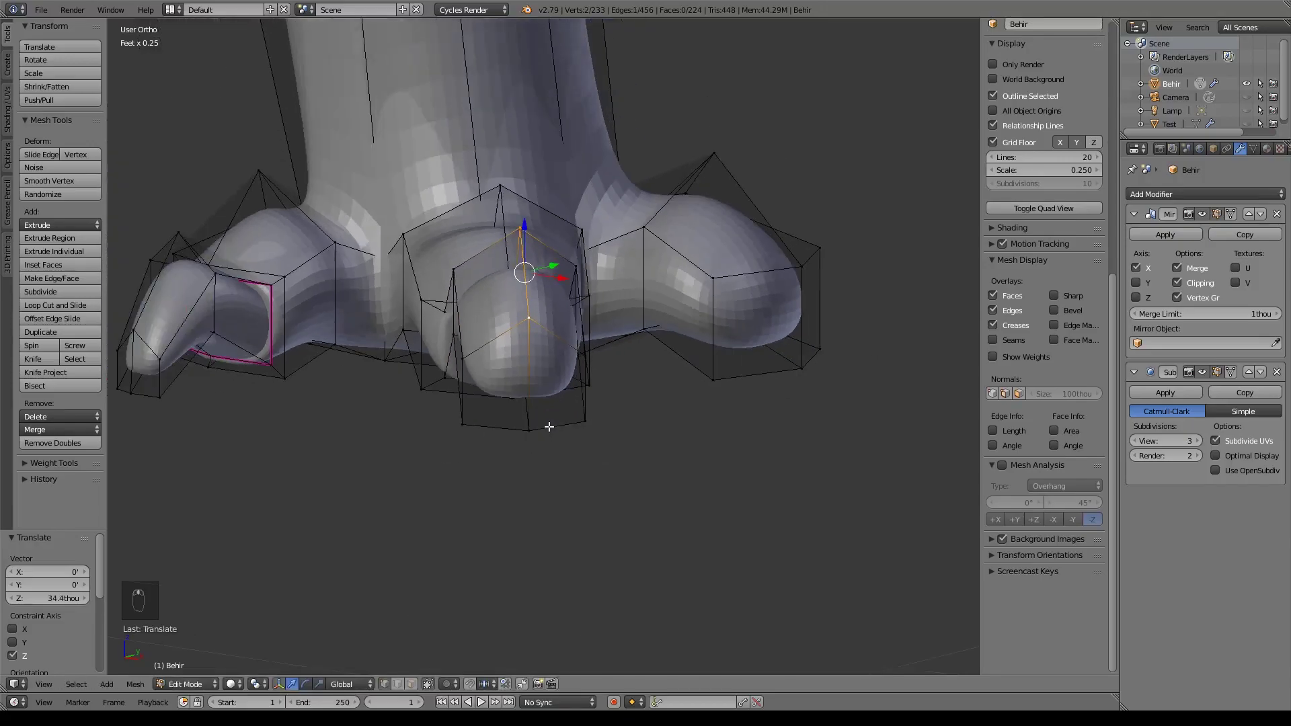
- Scale the lower side vertices of the middle claw's tip by 0.515 and its upper side vertices by 0.76
right_click(558, 428)
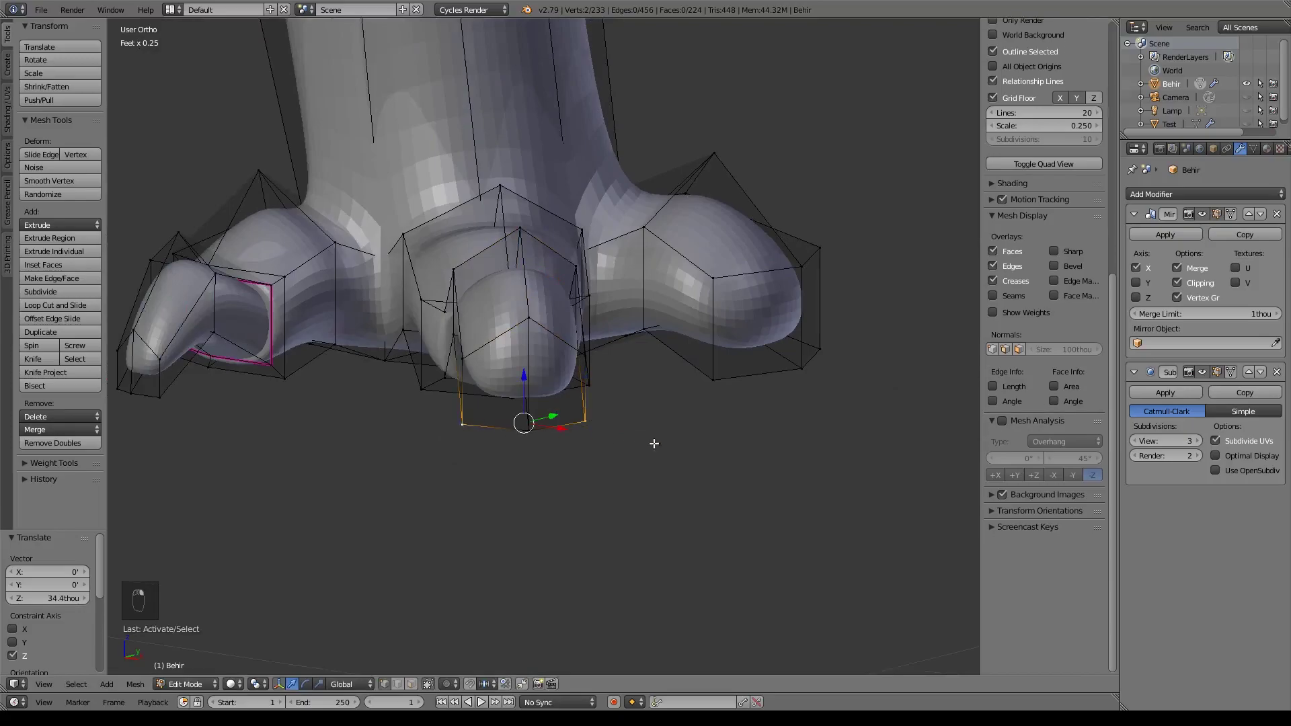
click(620, 440)
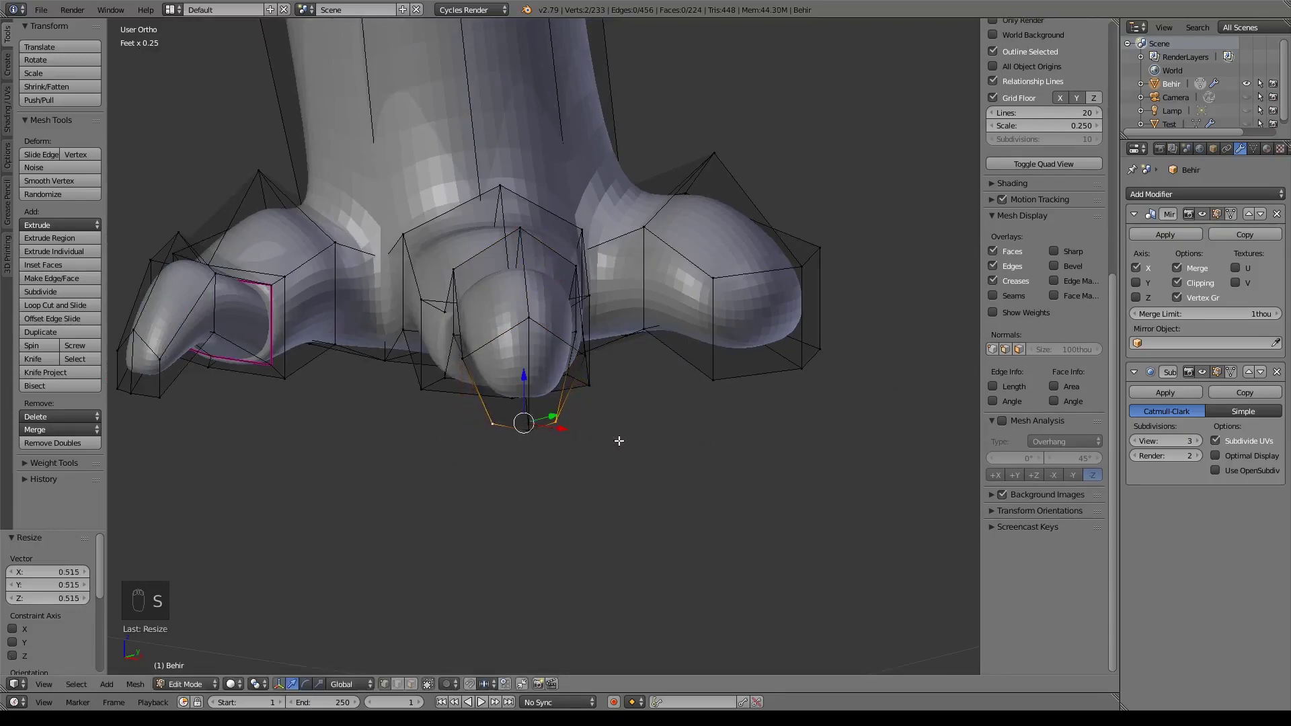
right_click(585, 351)
key(s)
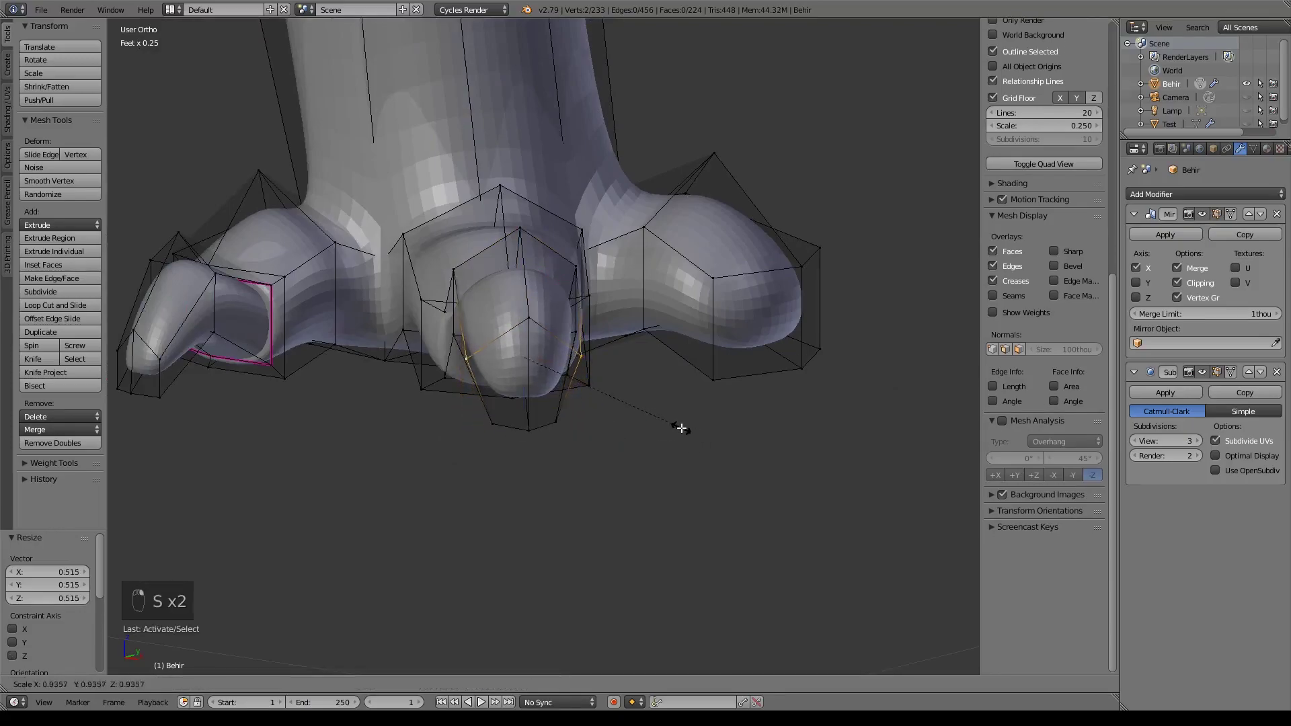
click(647, 426)
- Select the two lower side vertices of the inner claw's tip and scale them by 0.425
right_click(159, 396)
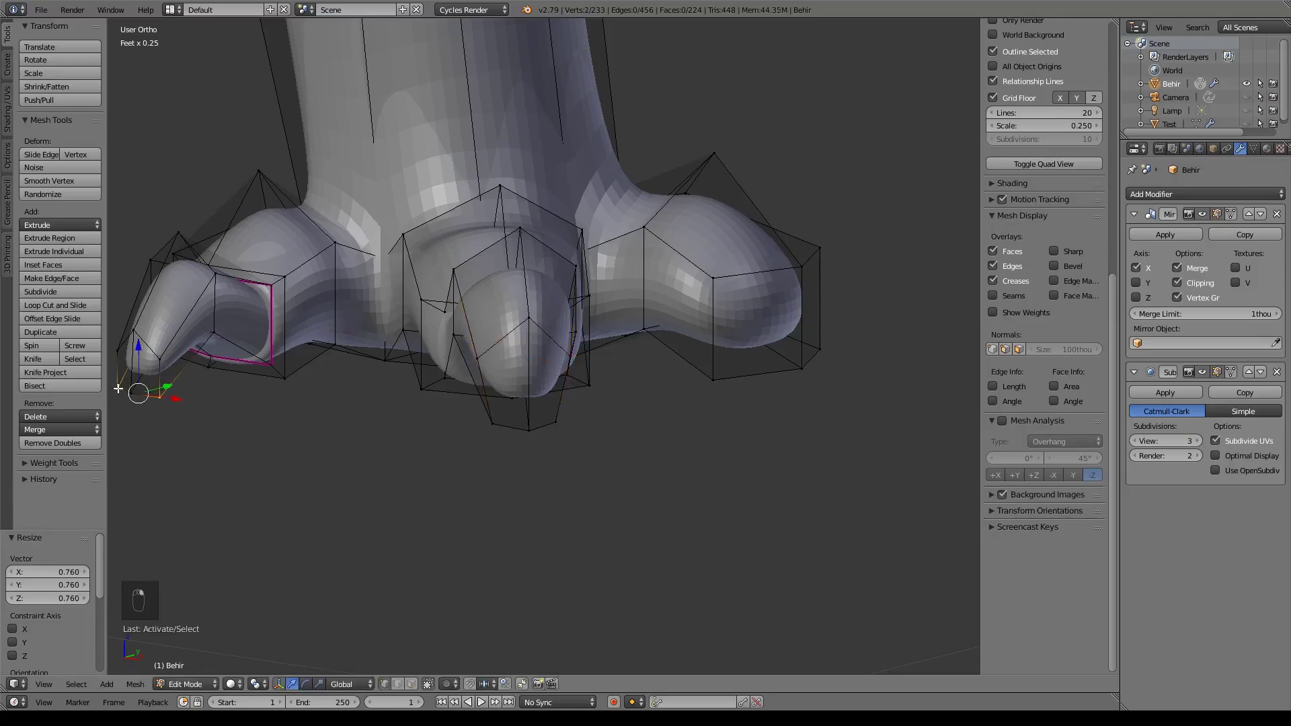
key(s)
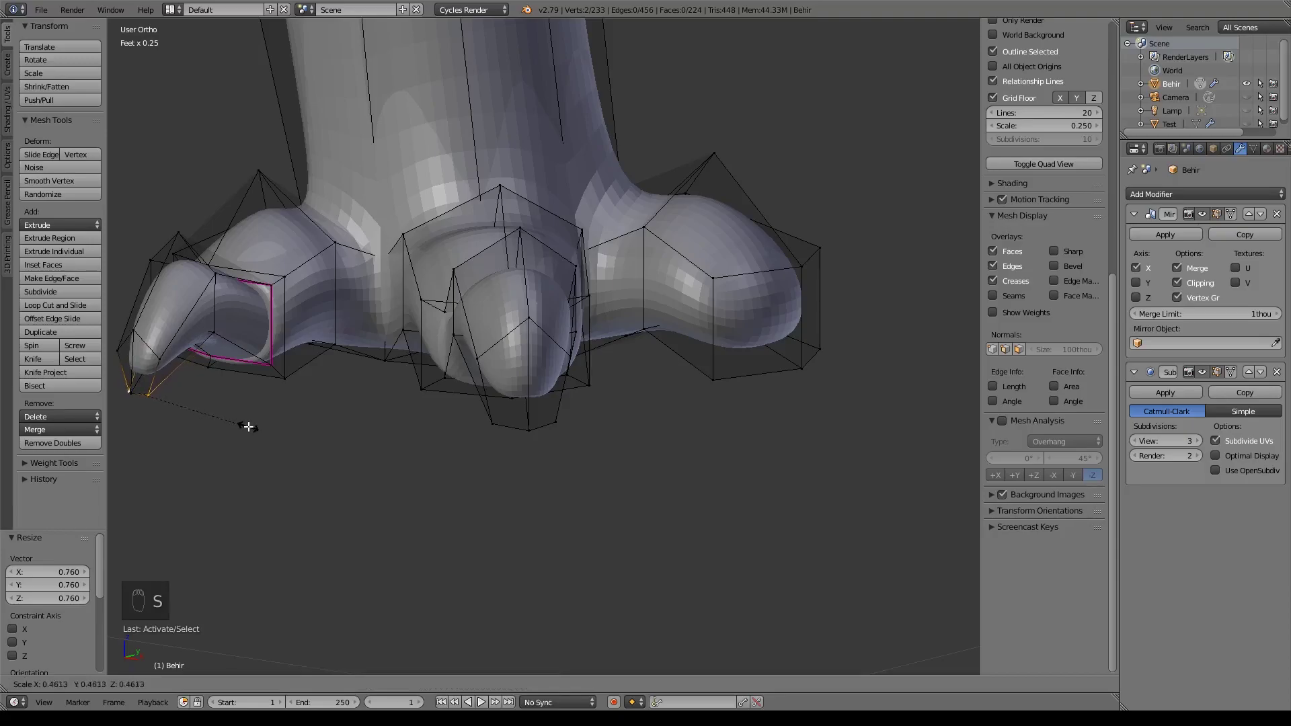
click(241, 425)
- Scale the lower side vertices of the middle claw's middle loop by 0.779 and its upper side vertices by 0.744
middle_drag(484, 465, 525, 461)
right_click(492, 353)
middle_drag(610, 379, 528, 364)
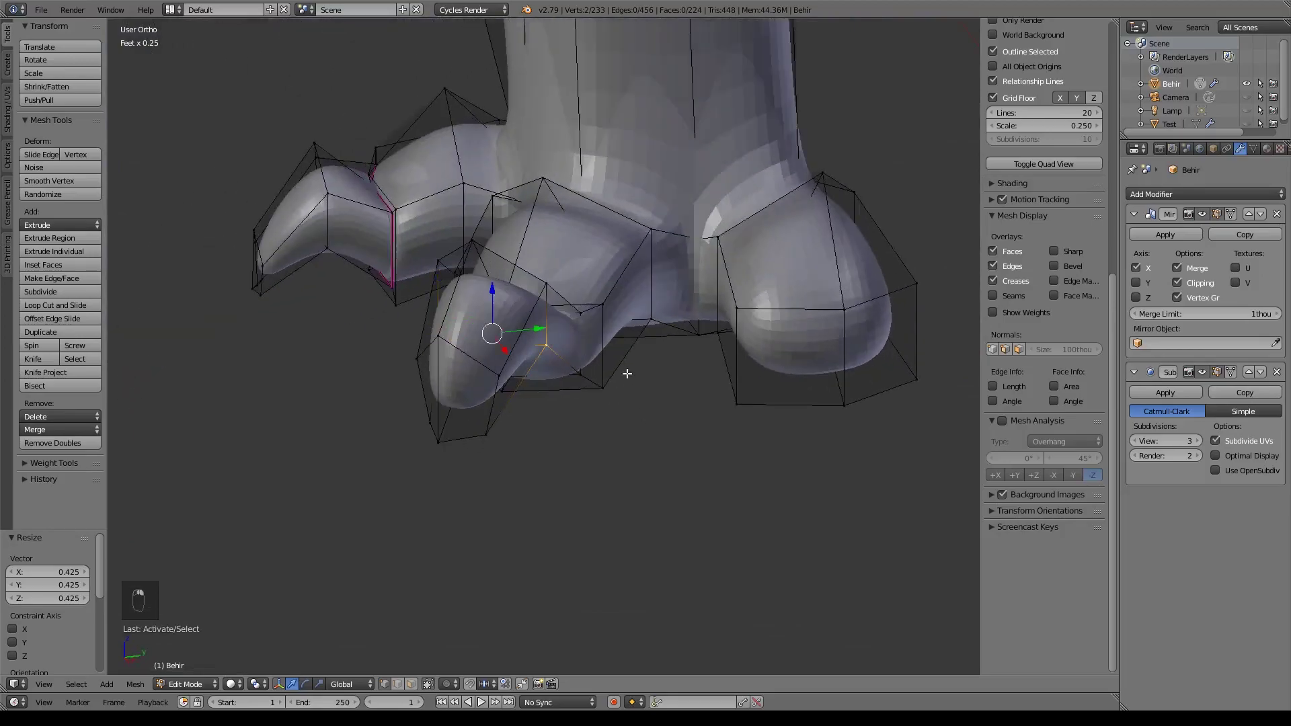
middle_drag(629, 380, 720, 426)
key(s)
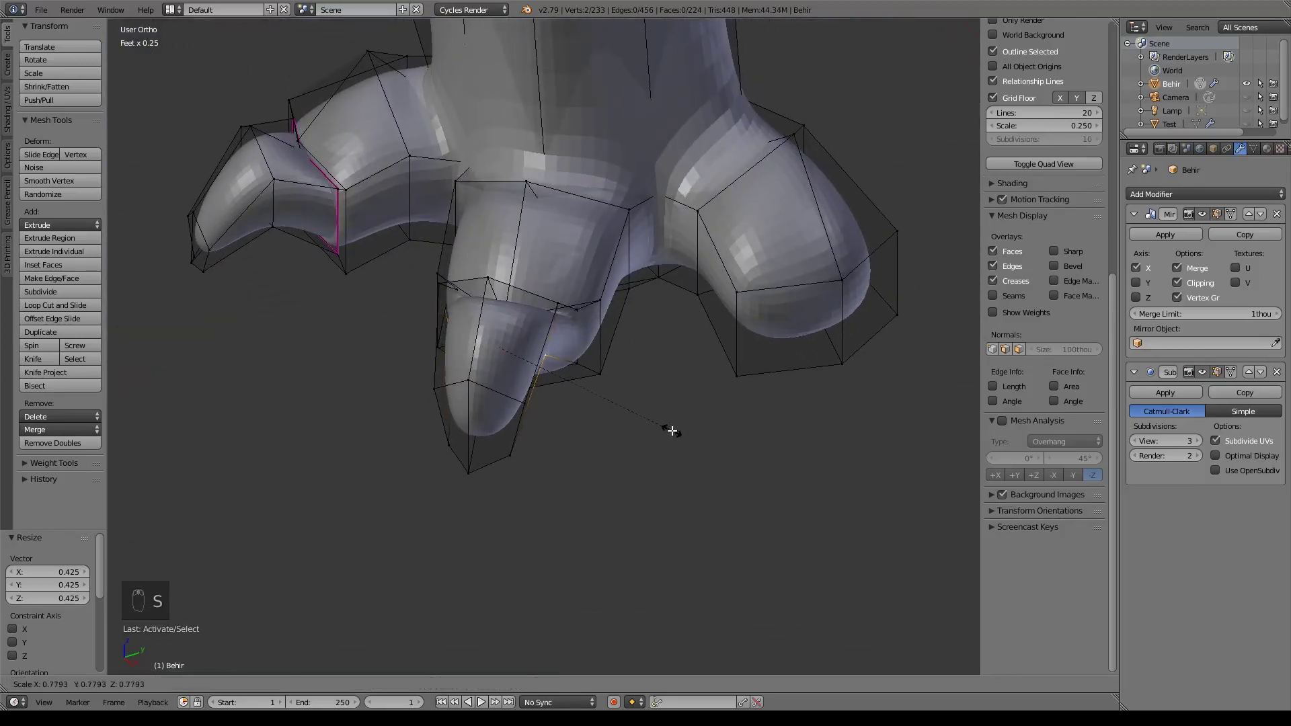
click(673, 430)
right_click(558, 303)
key(s)
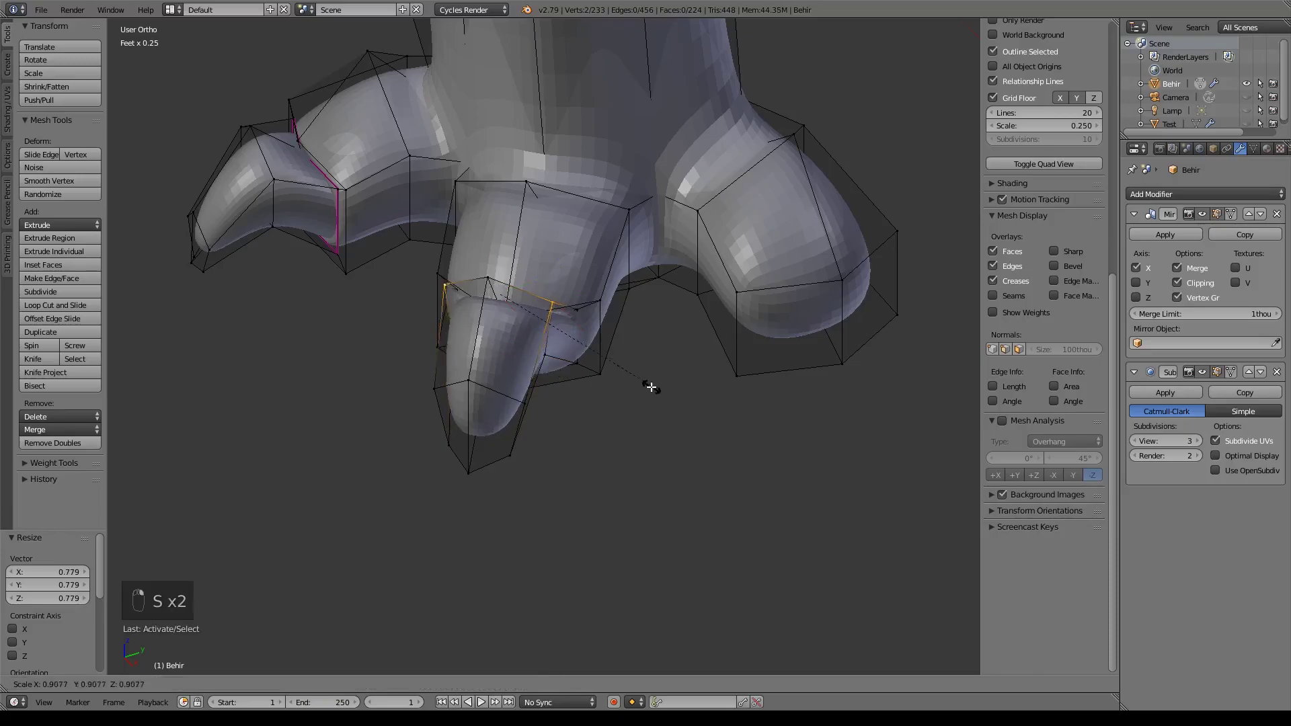
click(585, 387)
- Select the two opposite side vertices of the inner claw's middle loop and scale them closer together
middle_drag(556, 392, 445, 310)
right_click(444, 311)
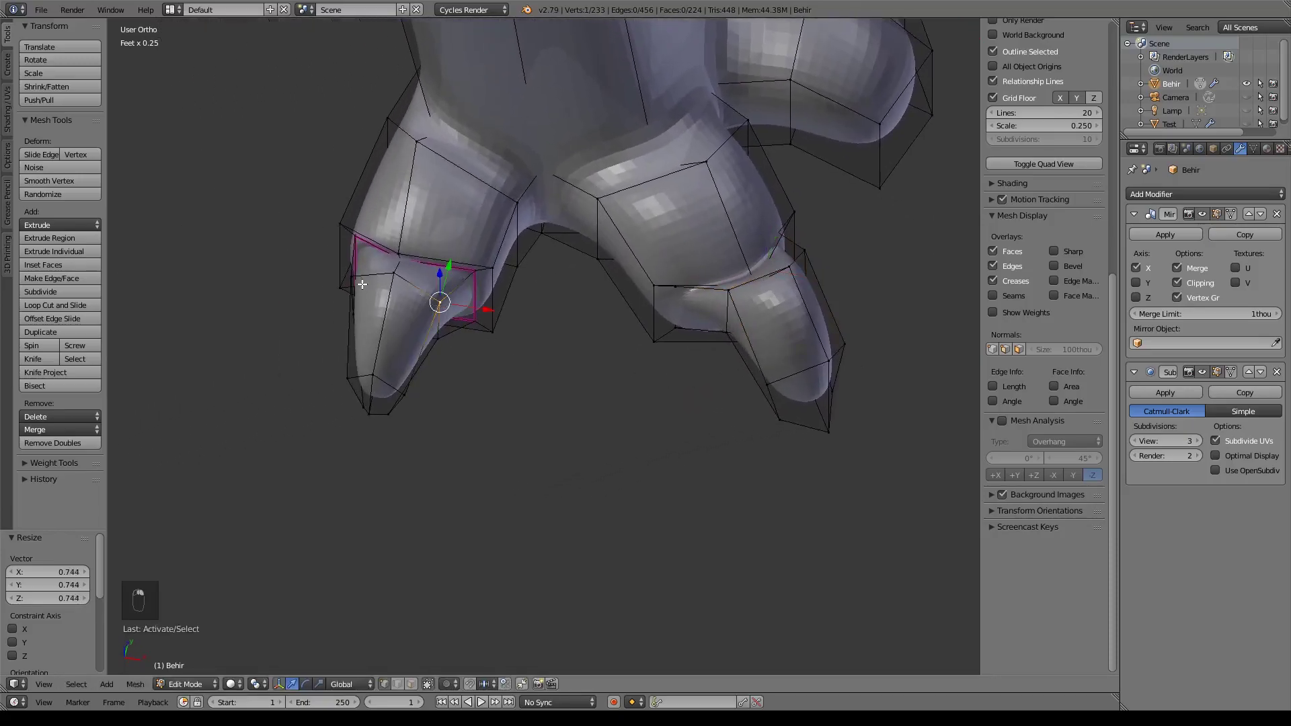
key(s)
click(582, 370)
- Scale the upper side vertices of the inner claw's creased base loop by 0.849 and its lower side vertices by 0.891
right_click(474, 276)
drag(415, 225, 415, 234)
key(s)
click(554, 338)
middle_drag(553, 338, 482, 337)
right_click(472, 341)
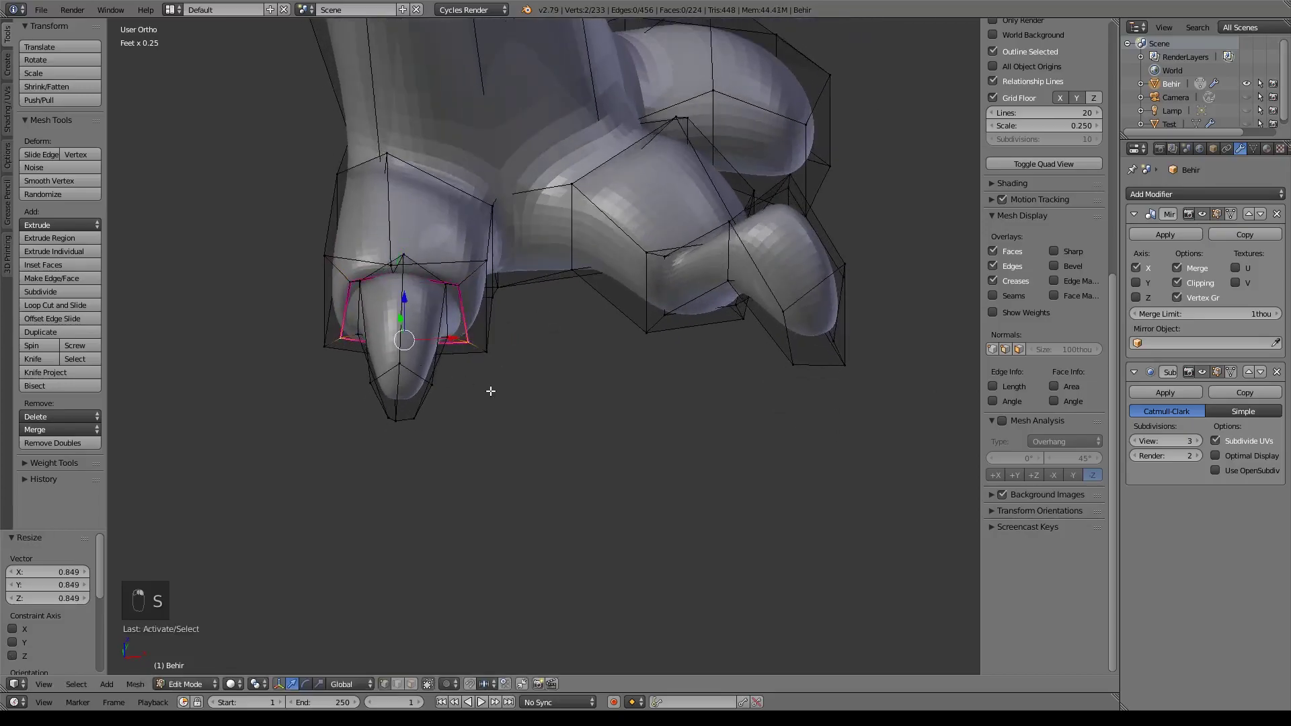
key(s)
click(510, 408)
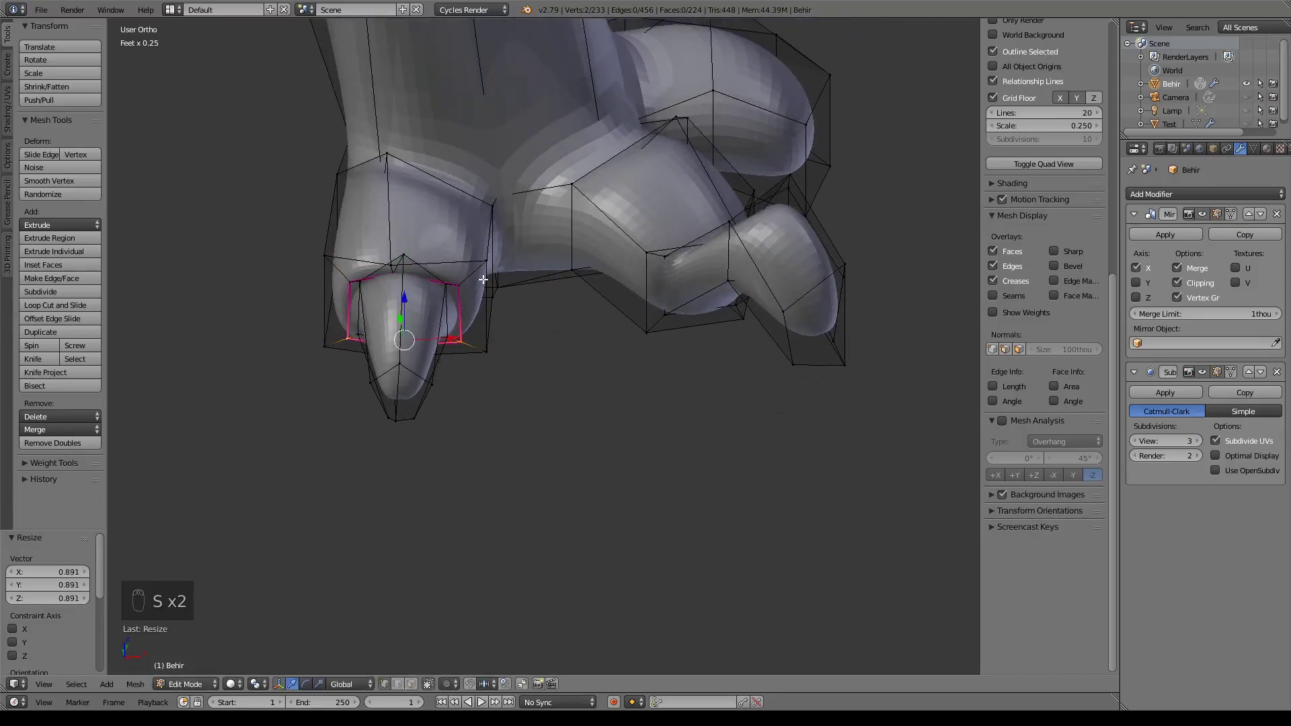
- Raise a single vertex at the inner toe's claw base 12.6 thou along Z
middle_drag(489, 277, 620, 293)
right_click(487, 349)
drag(494, 319, 494, 302)
- Scale the upper side vertices of the inner toe's end loop by 0.856 and lower them 10.3 thou along Z
right_click(460, 381)
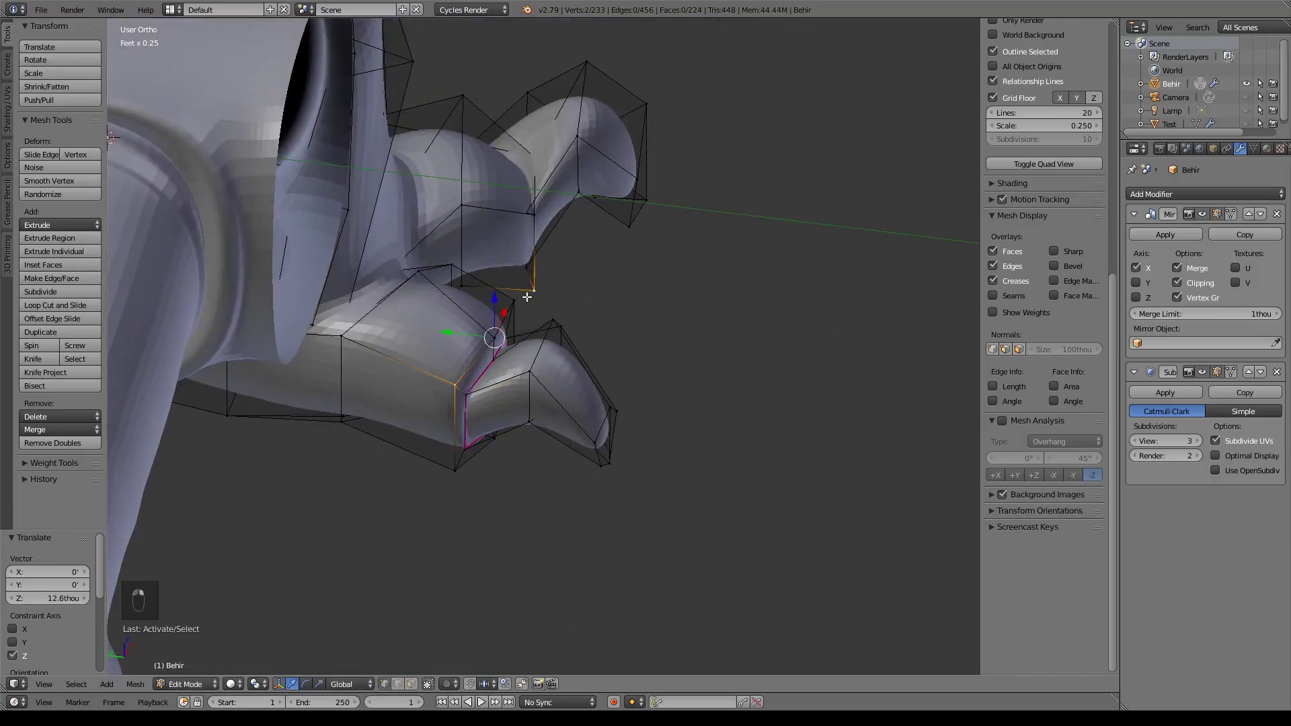
key(s)
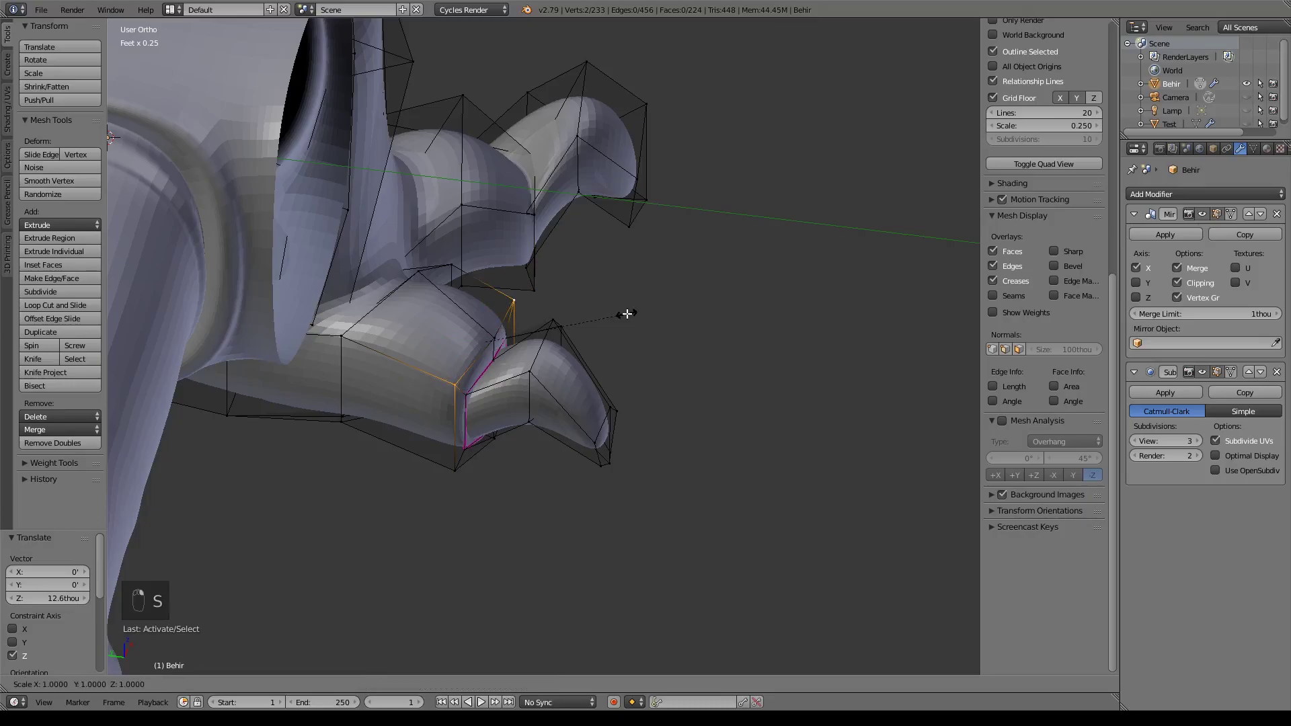
click(608, 325)
key(g)
key(z)
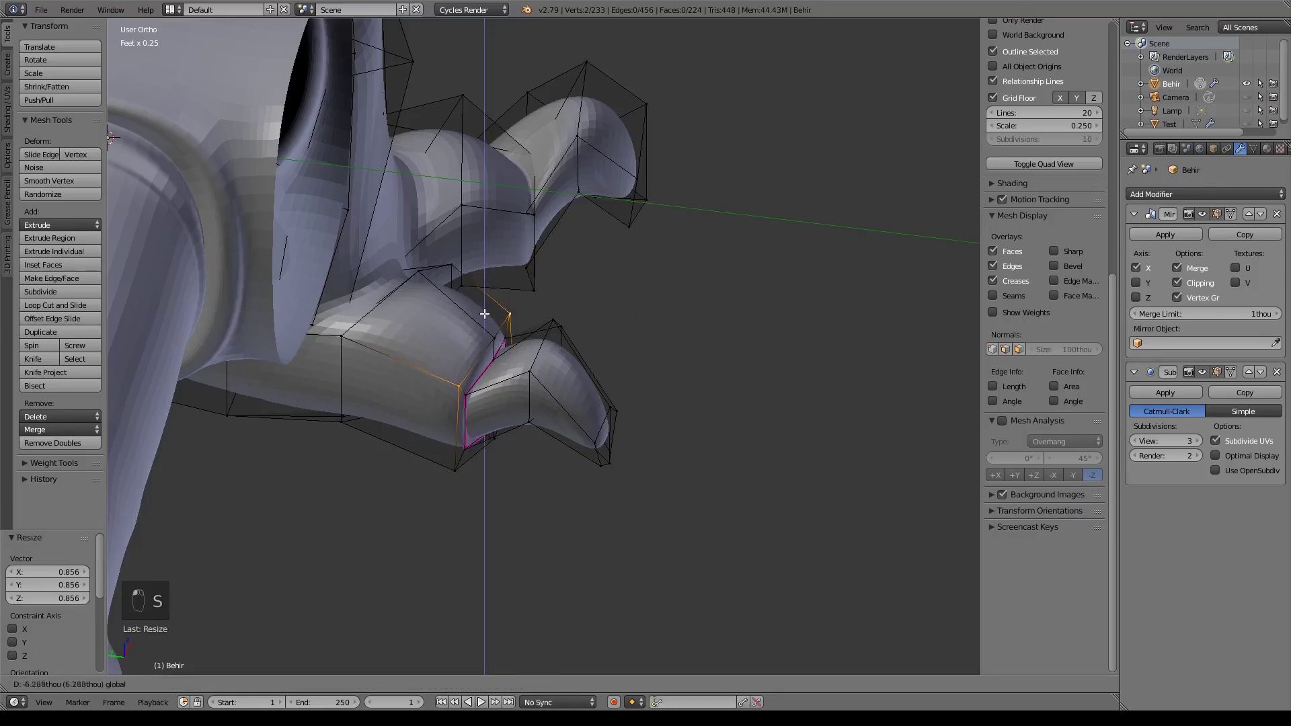
click(484, 319)
- Move the two lower side vertices of the inner toe's end loop inward and up, one at a time, toward the creased loop
middle_drag(561, 405, 478, 362)
right_click(479, 362)
key(g)
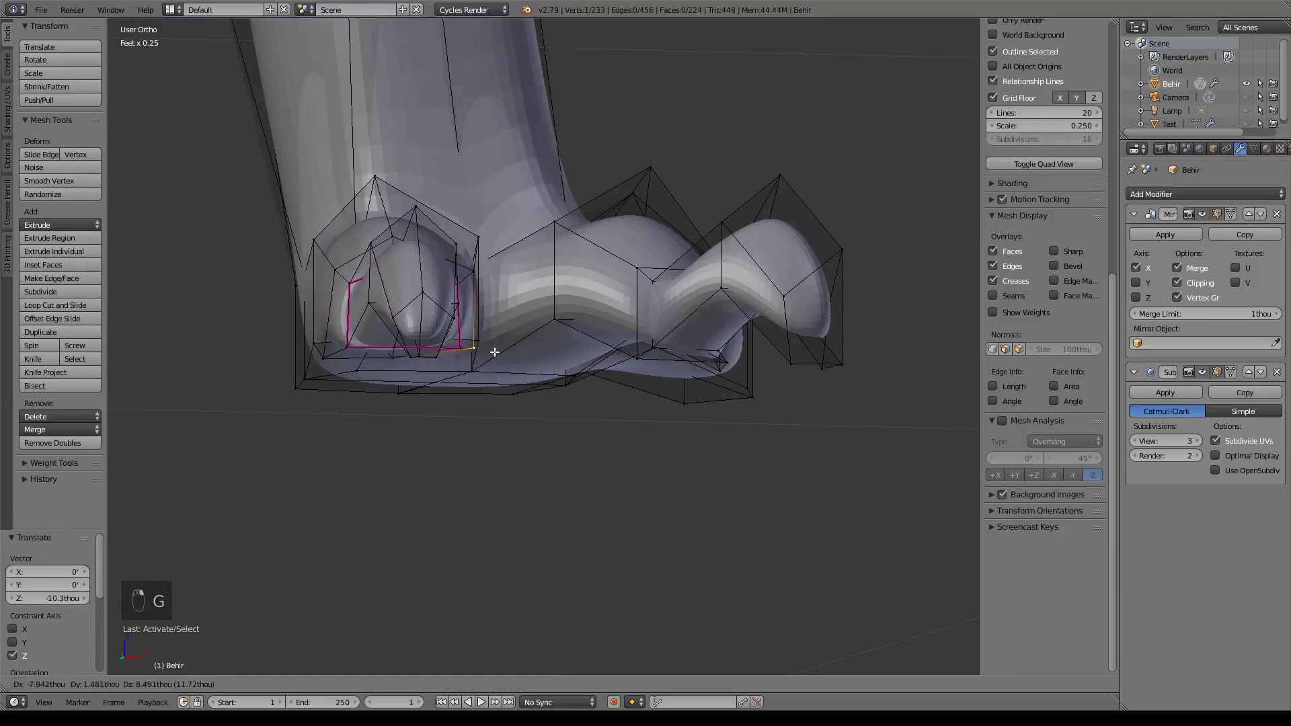
click(474, 350)
key(g)
click(335, 347)
- Move the upper middle vertex of the middle toe's end loop back toward the foot and raise it 11.4 thou along Z
middle_drag(655, 341, 429, 411)
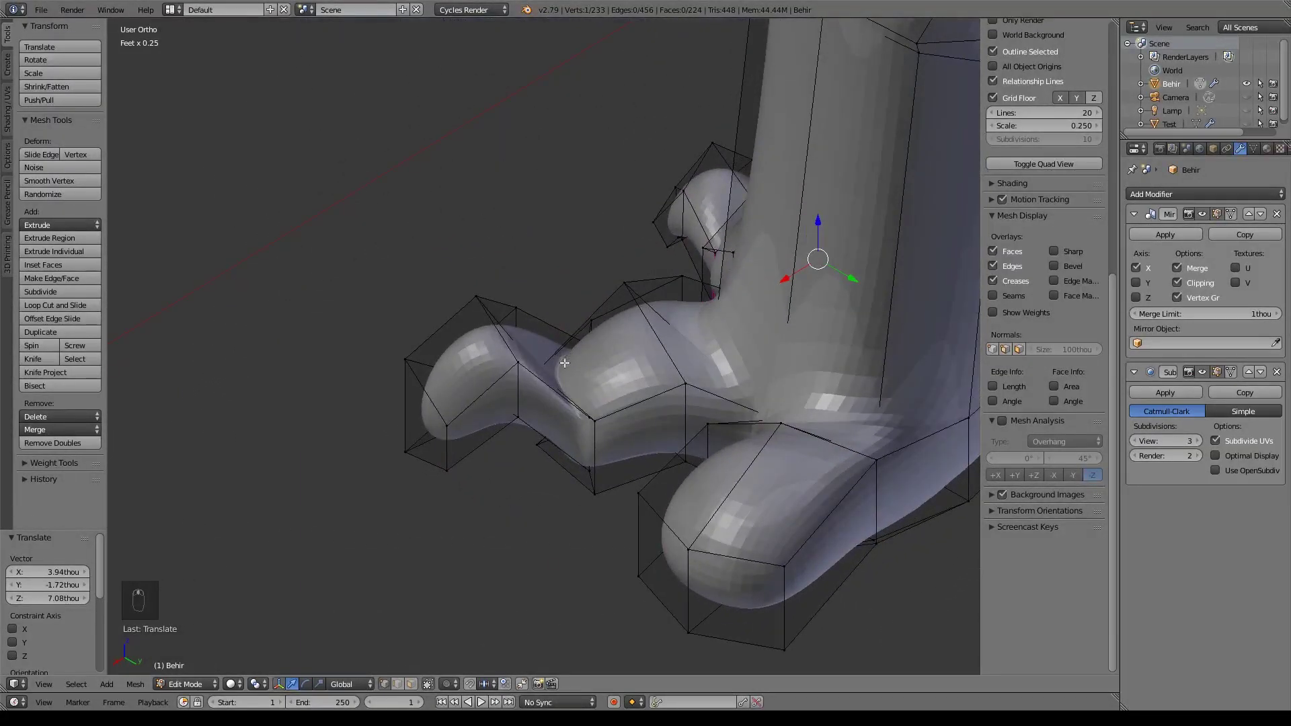
middle_drag(554, 363, 547, 384)
key(z)
right_click(516, 381)
key(z)
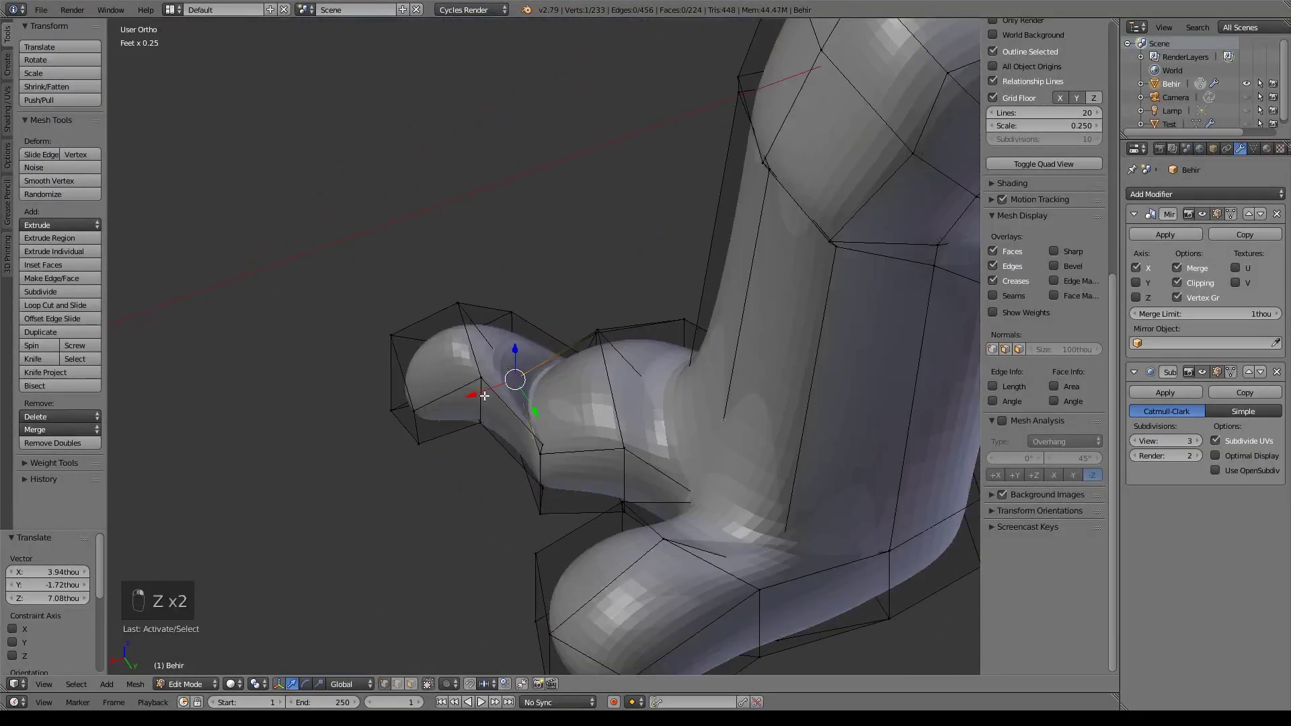
key(KP_7)
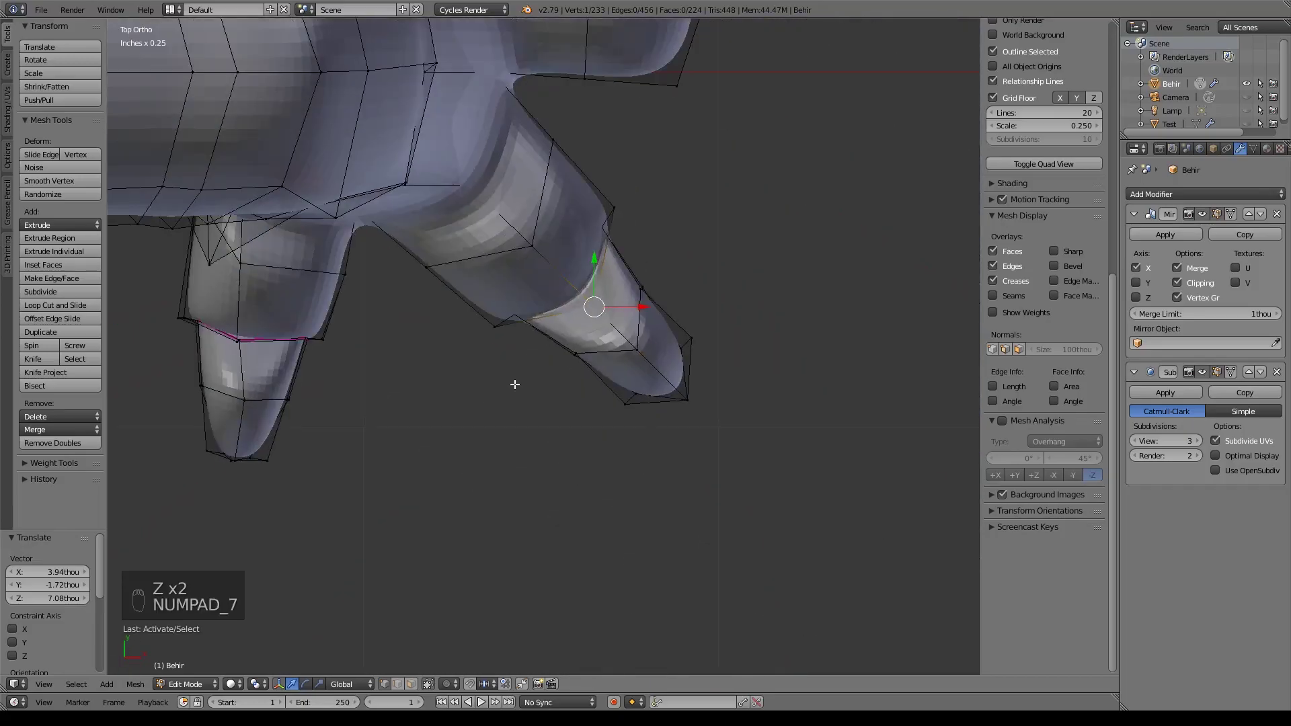
scroll(513, 383, up, 4)
key(g)
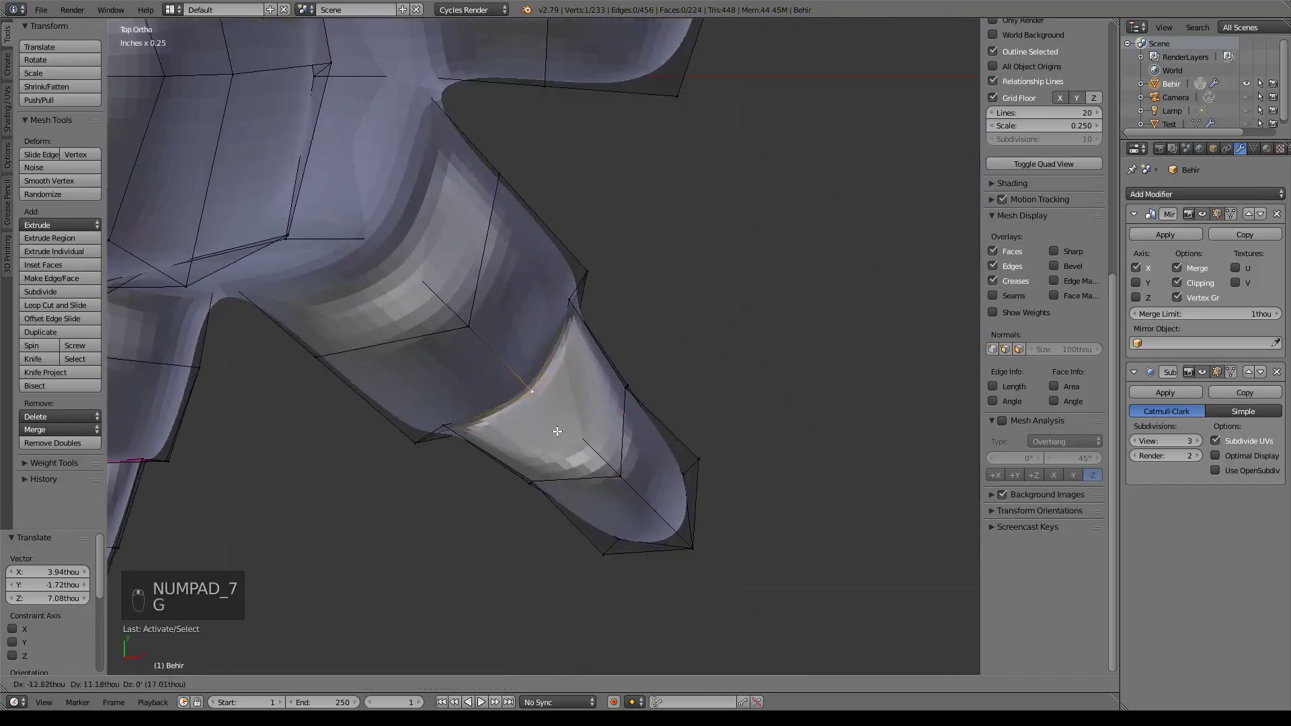
click(523, 338)
middle_drag(523, 337, 537, 283)
drag(527, 280, 528, 258)
middle_drag(528, 258, 597, 317)
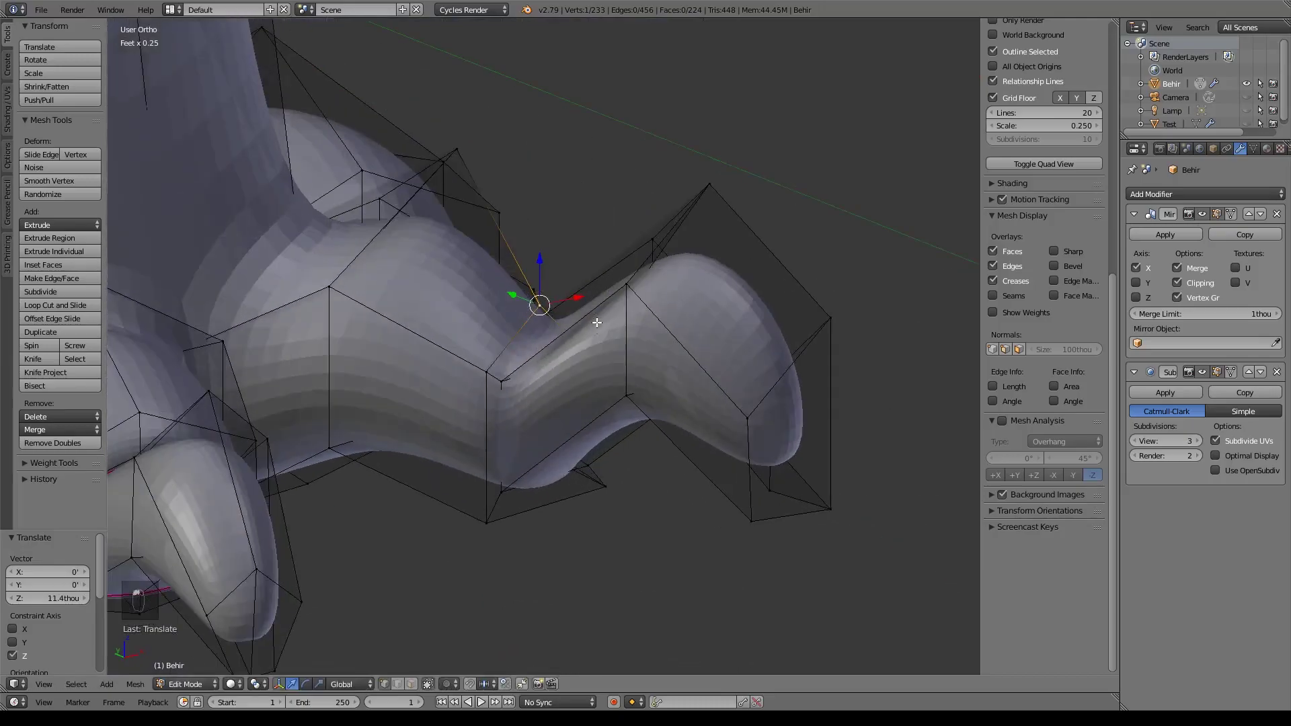
- Select the edge loop at the base of the middle toe's claw and set its edge crease to 1
alt+right_click(526, 398)
key(shift+e)
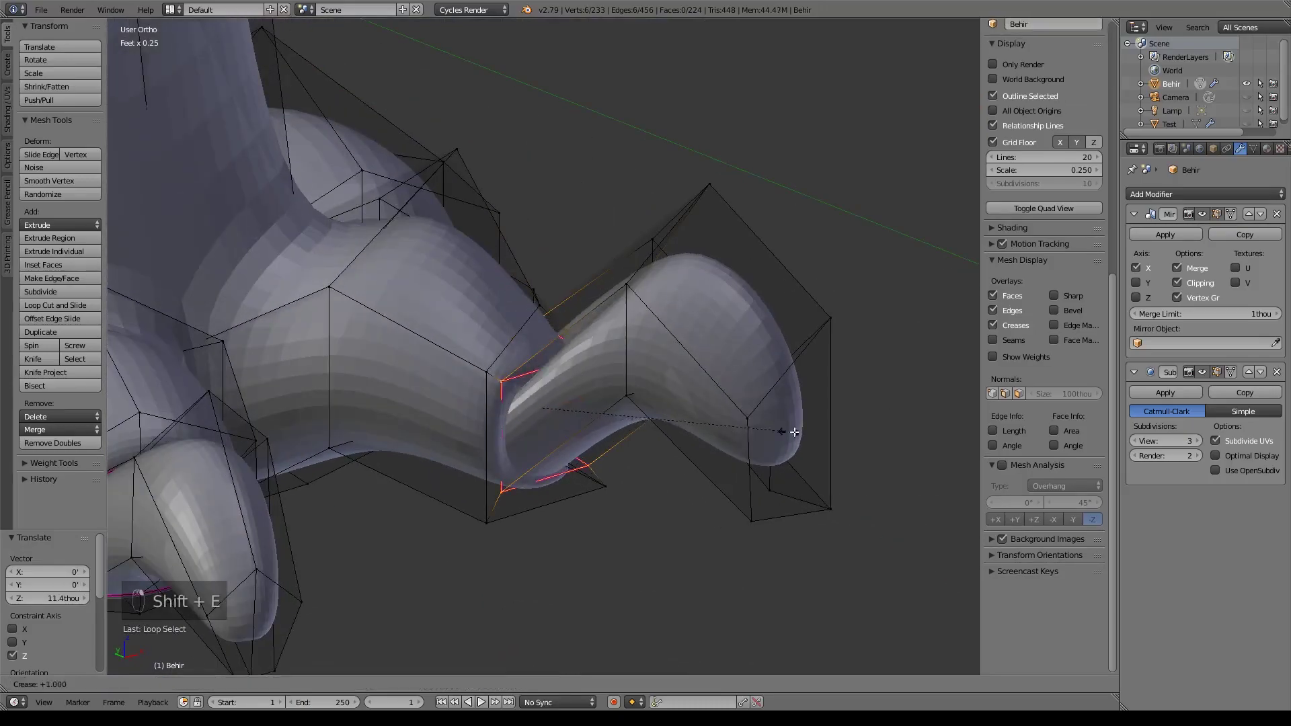
click(862, 436)
- Pull the upper middle vertex of the middle claw's creased base loop back to the toe, fine-adjusting it by -4.38 thou in X and -2.19 thou in Y
middle_drag(597, 395, 634, 389)
key(z)
right_click(606, 347)
key(z)
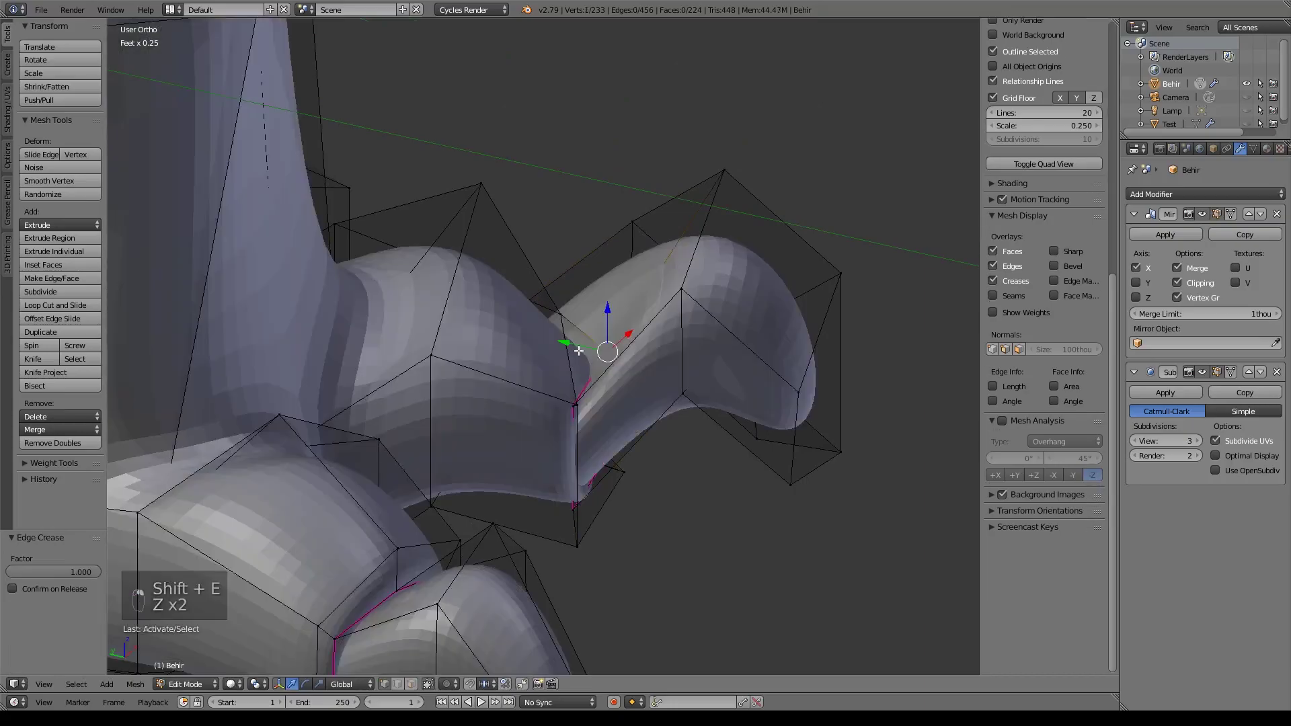
key(g)
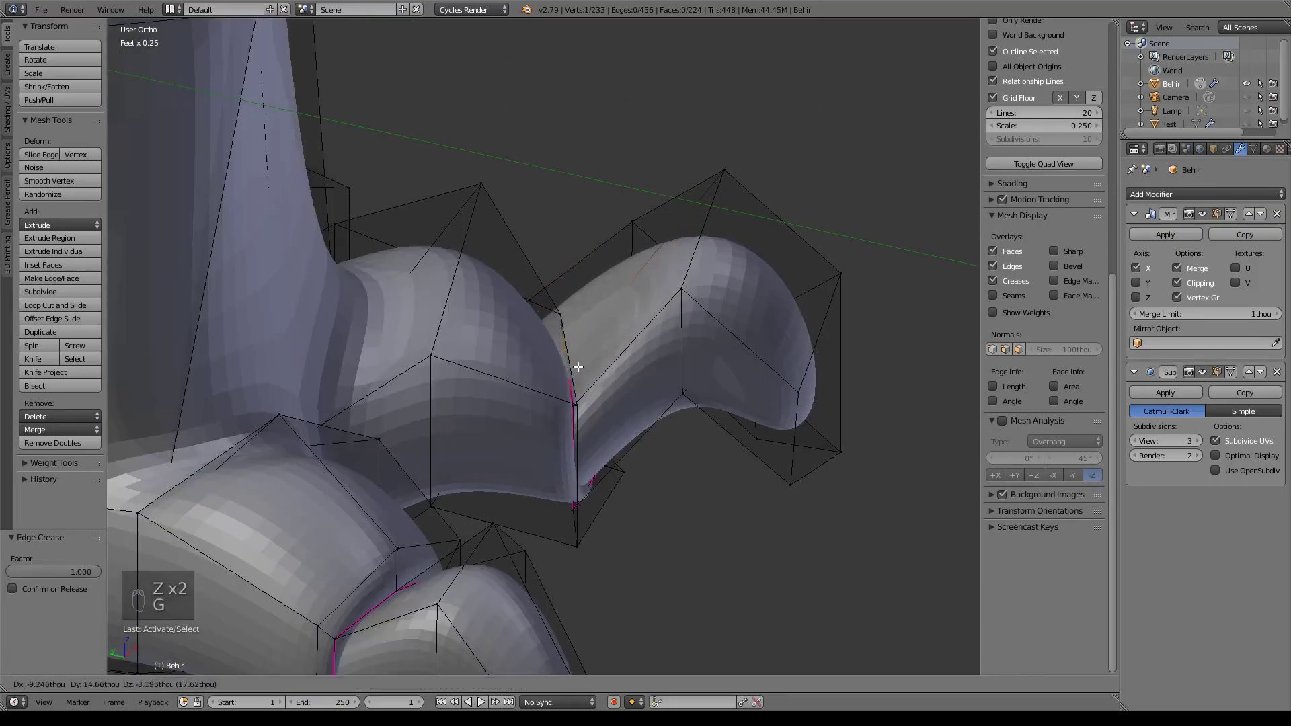
click(575, 365)
middle_drag(575, 366, 565, 393)
key(KP_7)
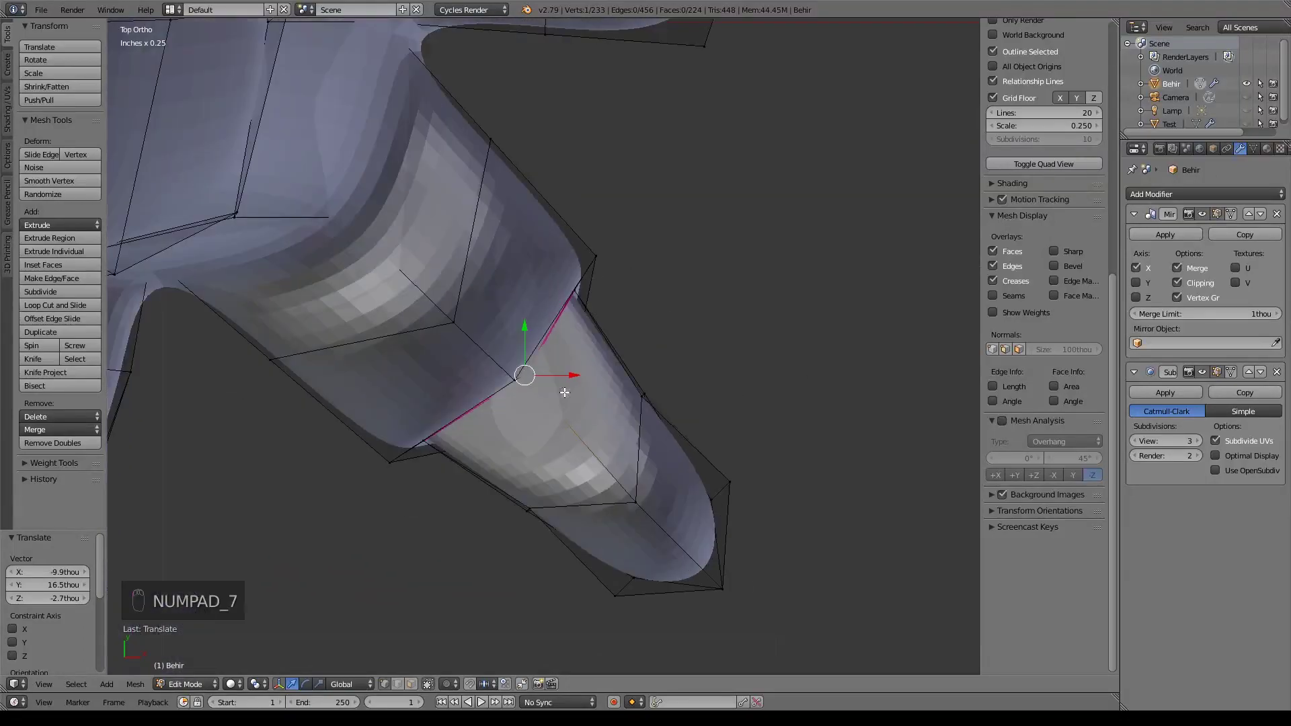
key(g)
click(563, 435)
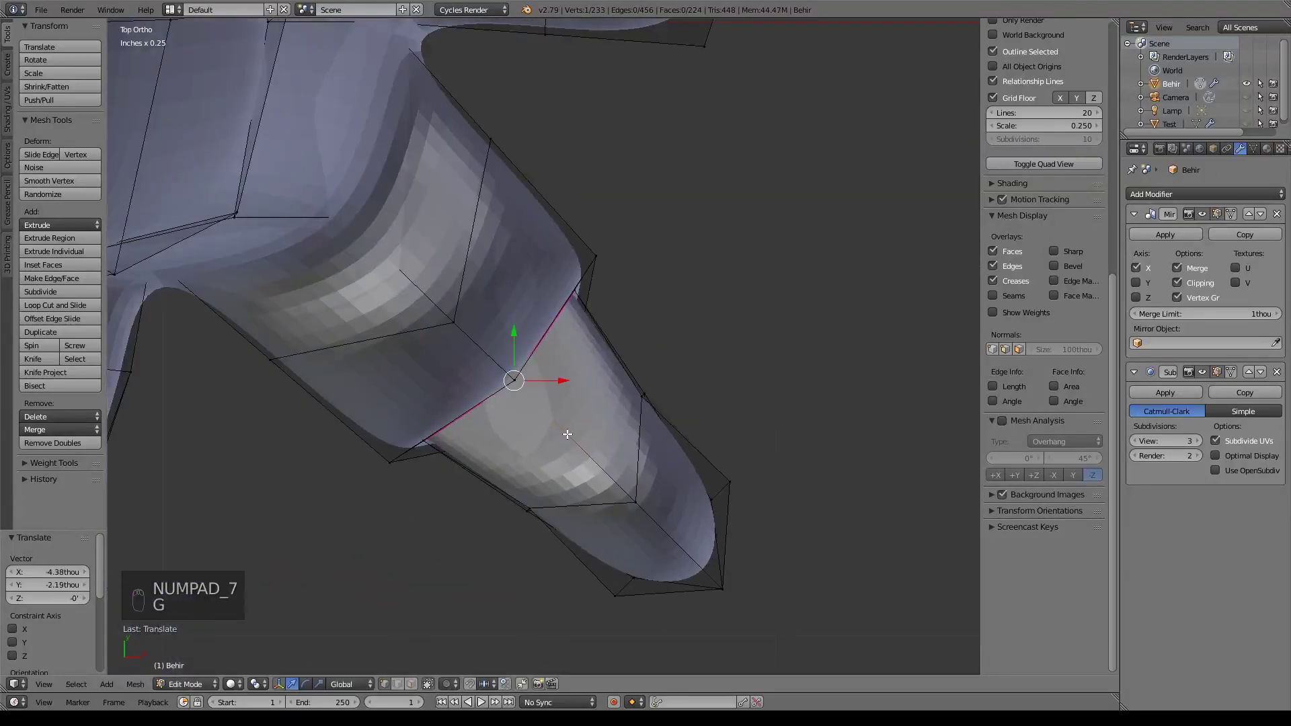
- Narrow the middle toe's end loop by scaling its side vertices to 0.915 and its lower pair to 0.863
middle_drag(563, 460, 504, 334)
key(s)
click(754, 411)
right_click(350, 475)
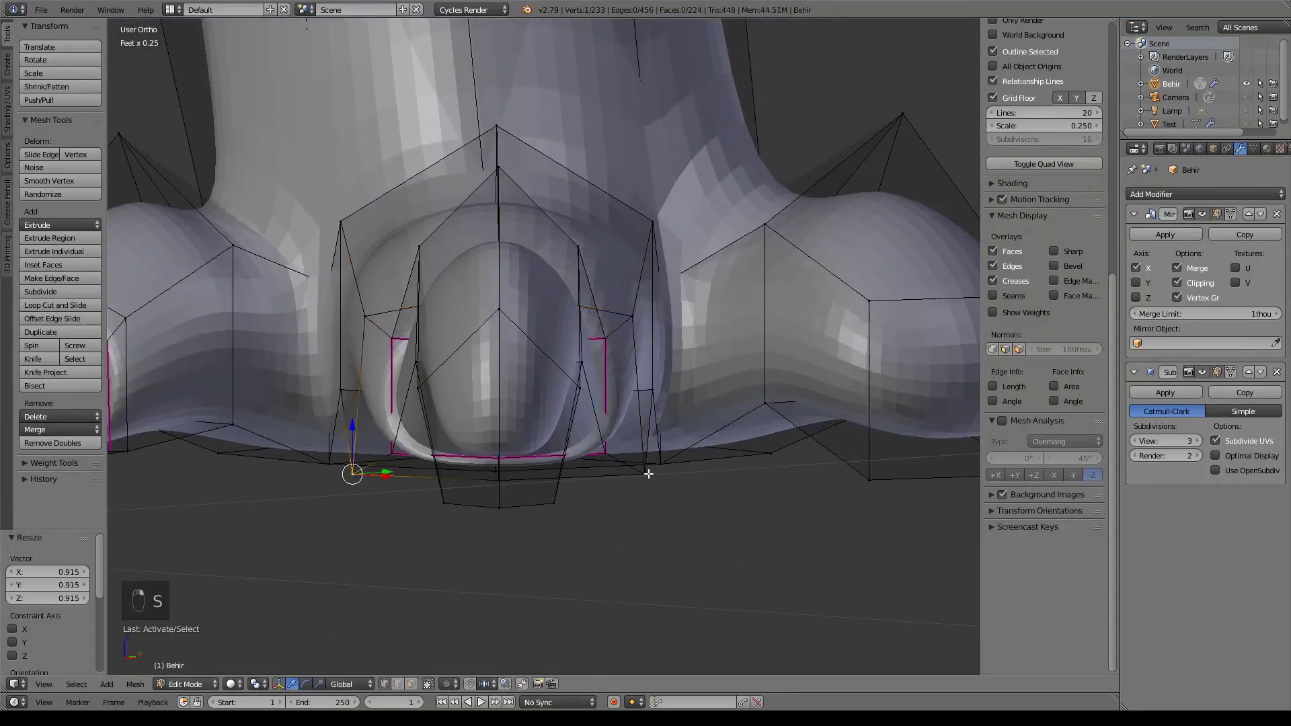
key(s)
click(735, 521)
scroll(683, 490, down, 5)
key(z)
key(z)
mouse_move(675, 485)
middle_down()
mouse_move(538, 502)
mouse_move(534, 466)
mouse_move(712, 510)
mouse_move(815, 450)
mouse_move(617, 496)
middle_up()
scroll(587, 442, up, 4)
shift+middle_drag(651, 387, 261, 415)
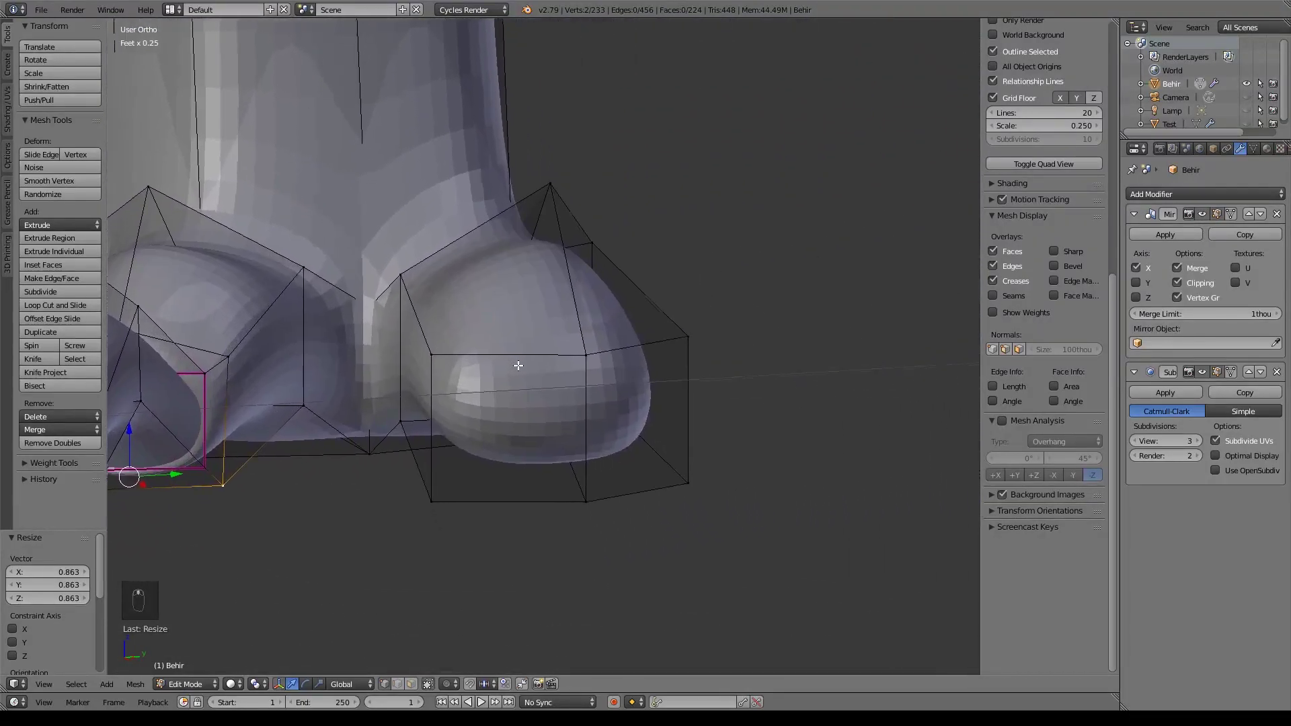
- Extrude the outer toe's two end faces in place, scale them to 0.678 and move them 6.25 thou along X
right_click(575, 419)
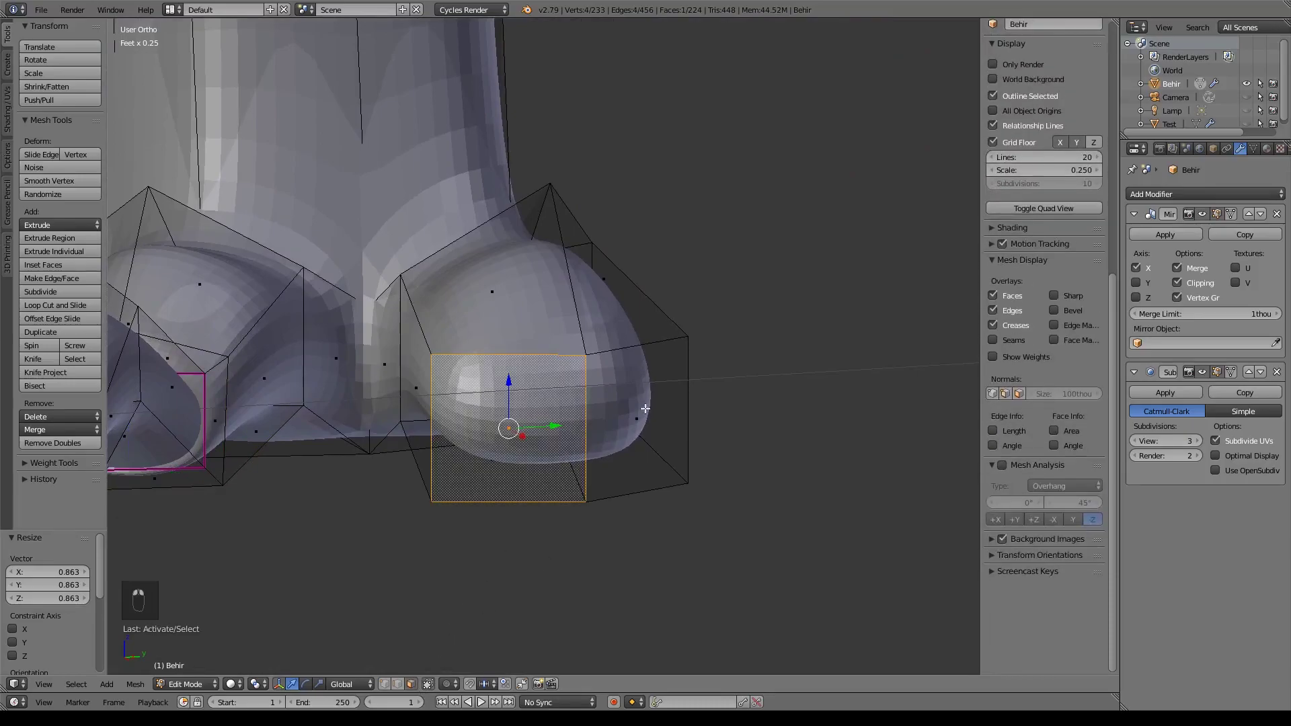
shift+right_click(662, 437)
key(e)
right_click(740, 456)
key(s)
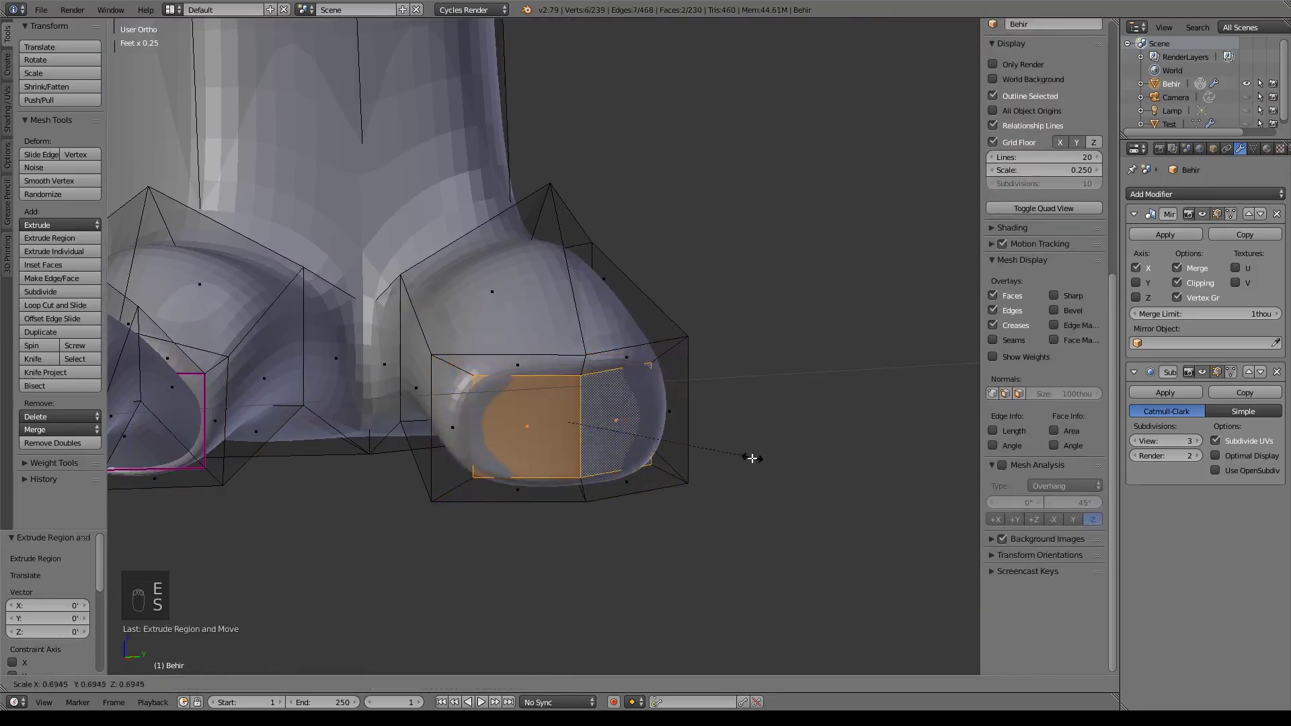
click(750, 458)
key(KP_7)
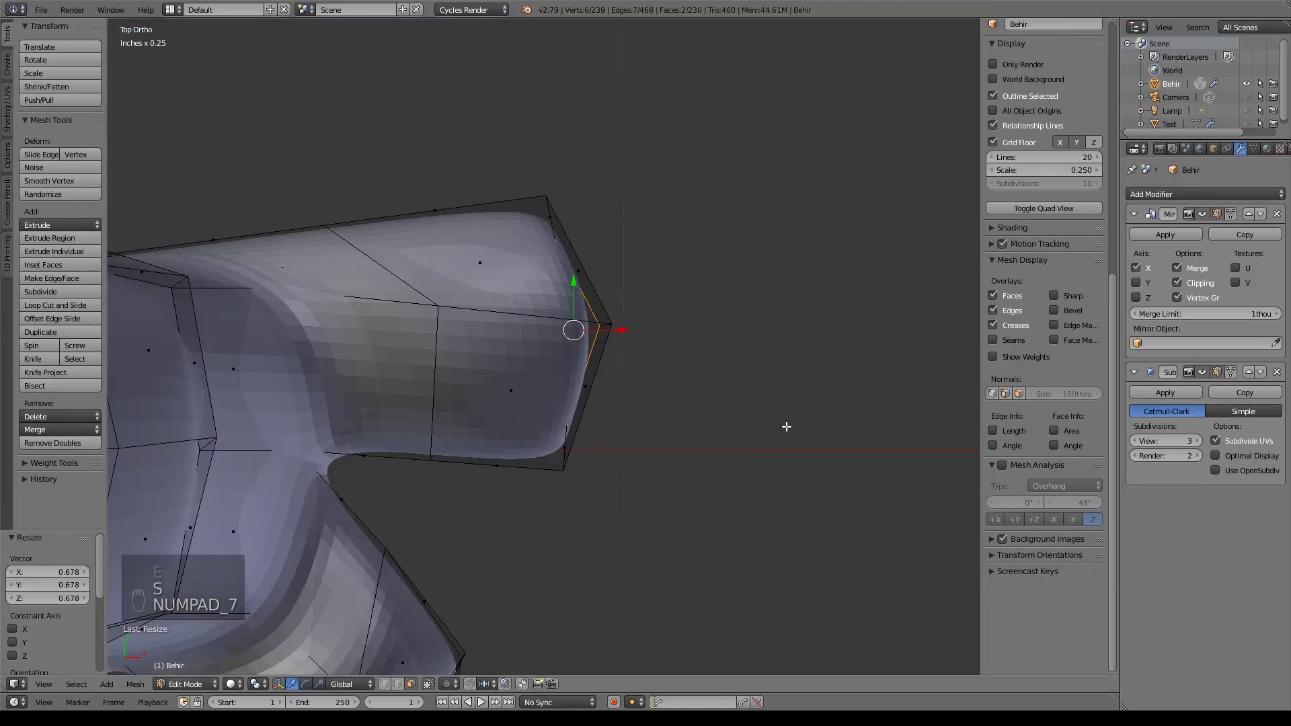
drag(614, 366, 626, 369)
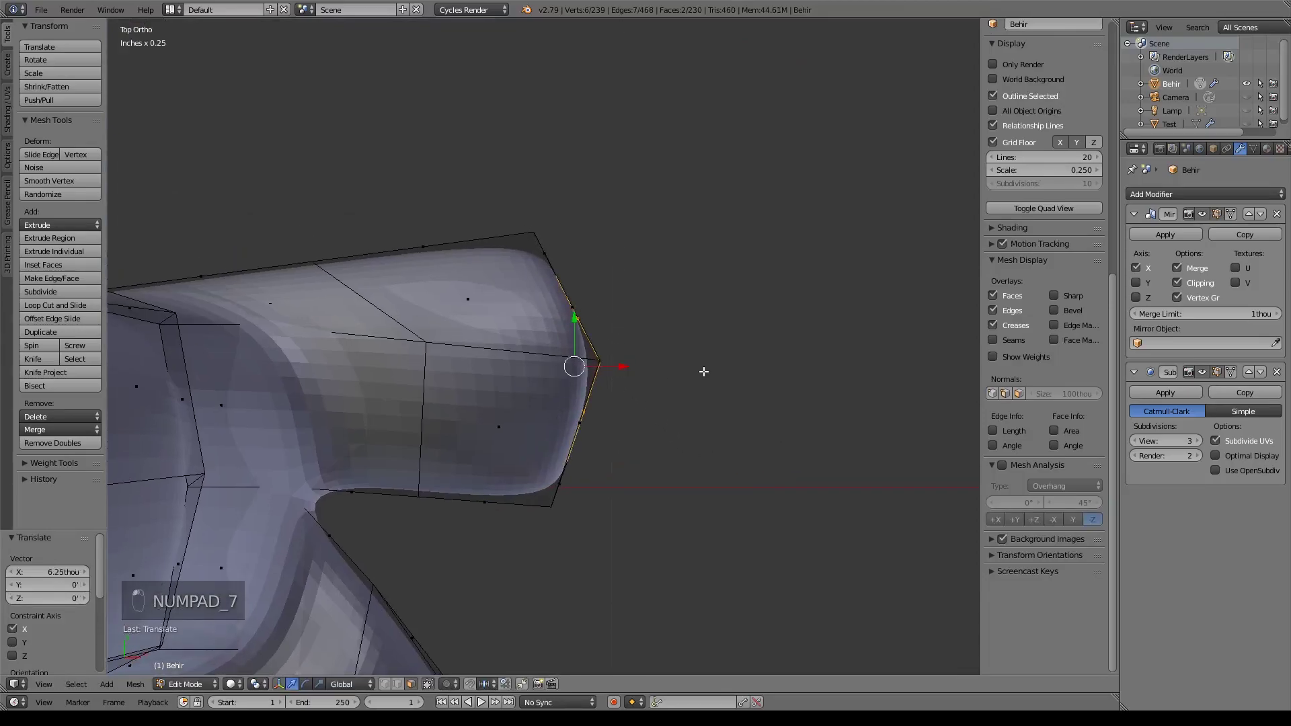
- Extrude the scaled end faces of the outer toe 105 thou along X to form the claw
shift+middle_drag(703, 372, 661, 436)
key(e)
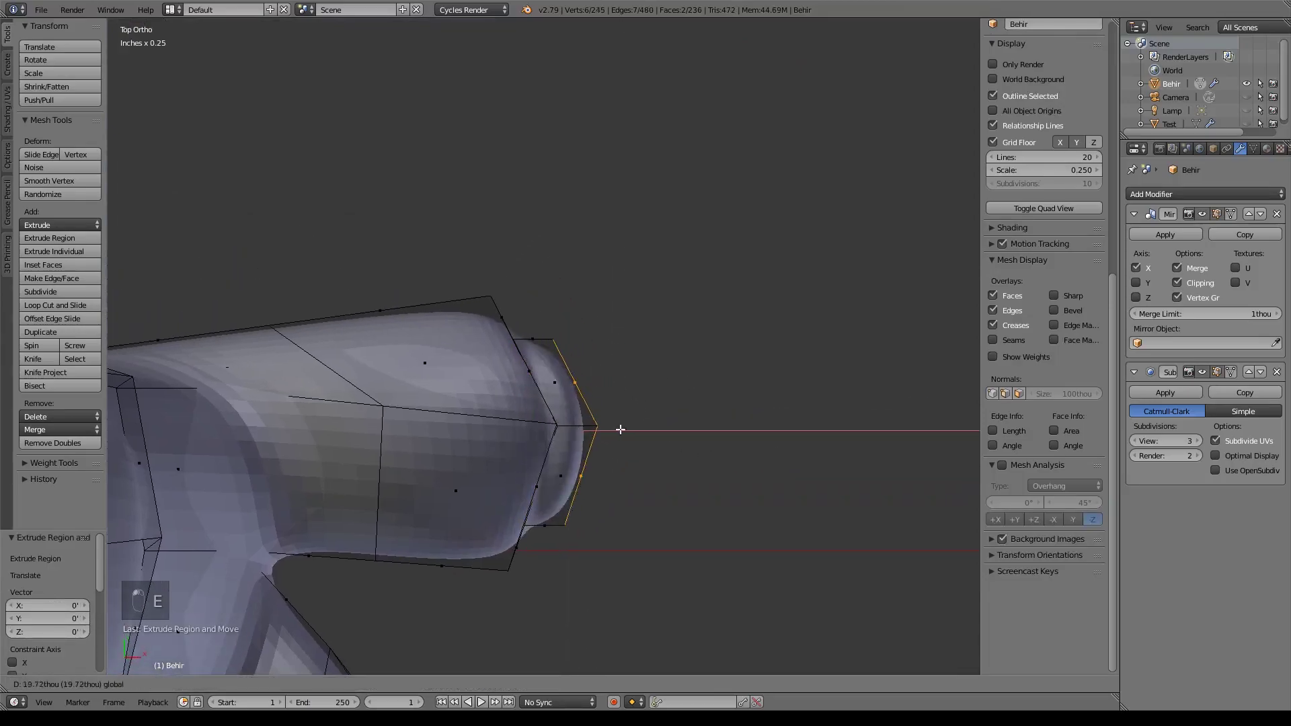
click(776, 431)
scroll(777, 448, down, 3)
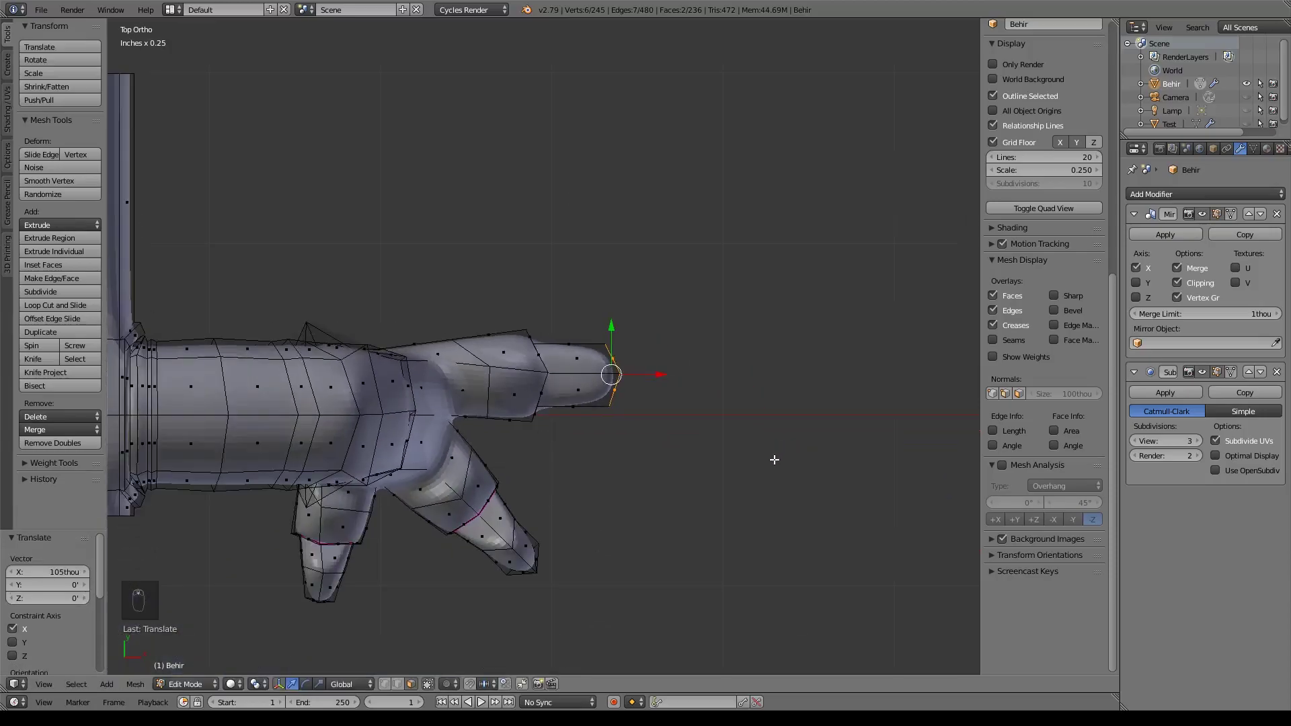
scroll(774, 460, up, 2)
- Add one centred loop cut around the outer toe's new claw
key(ctrl+r)
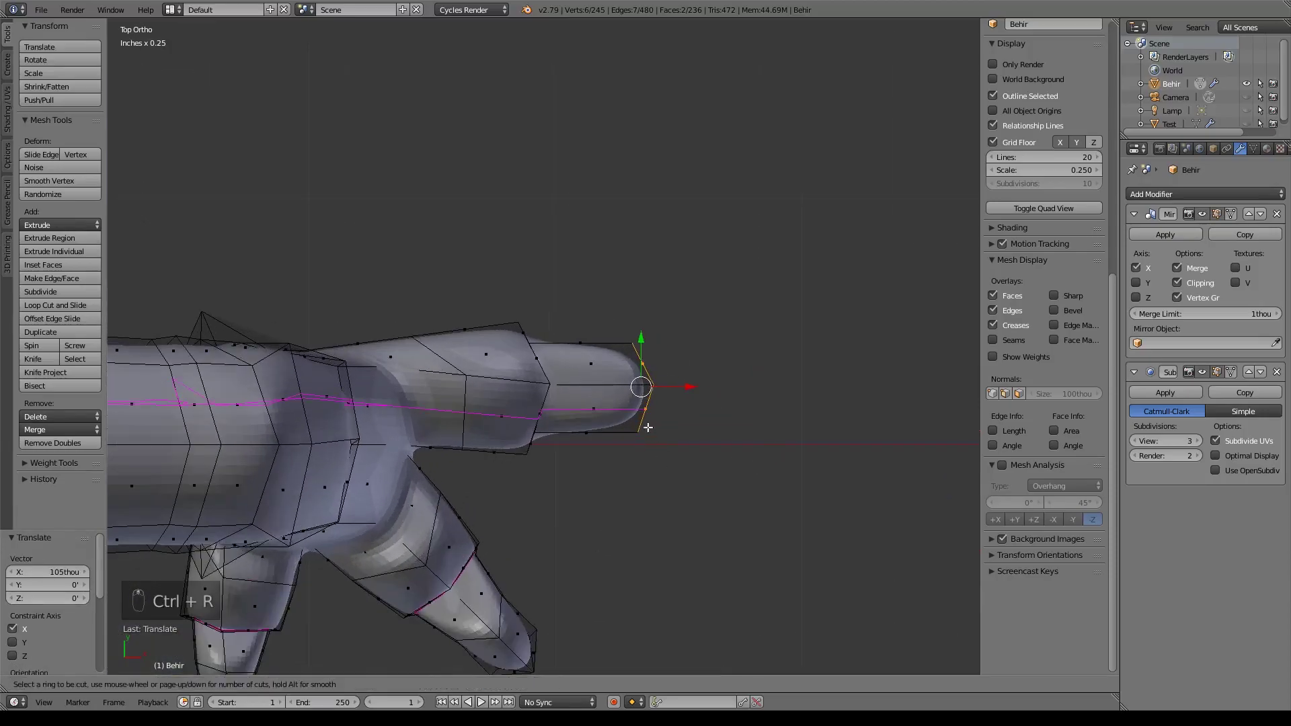
click(587, 395)
right_click(587, 394)
- Try to raise the outer claw's middle loop 70.2 thou along Z
key(KP_1)
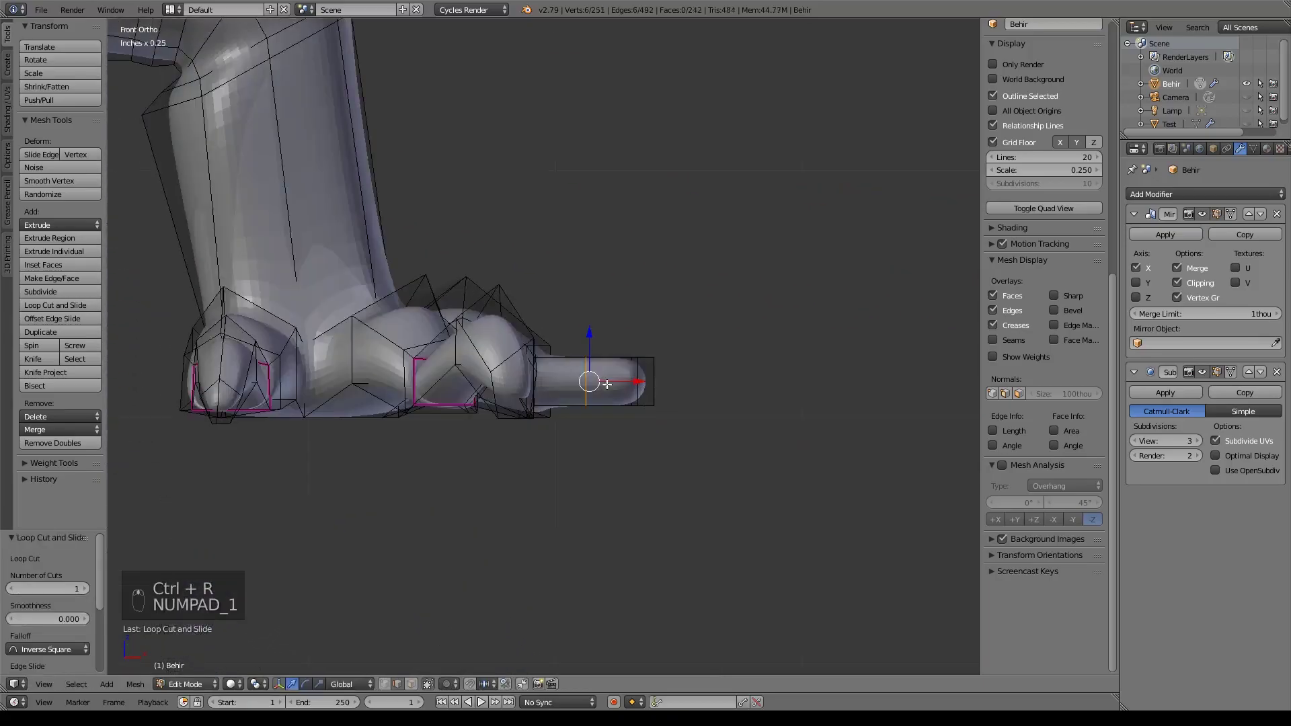
drag(601, 341, 596, 267)
scroll(657, 370, up, 4)
shift+middle_drag(755, 358, 651, 418)
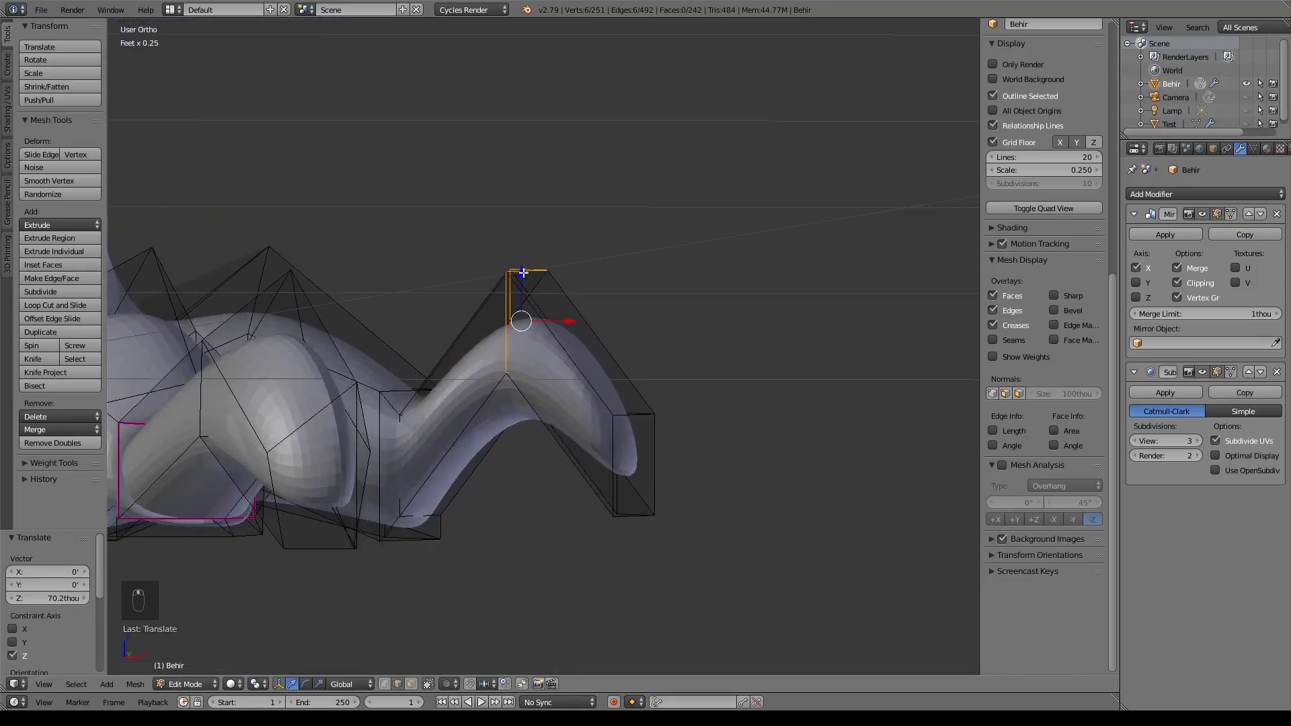
key(ctrl+z)
- Raise the outer claw's middle loop 42.1 thou along Z and lift its upper middle vertex further up
key(KP_1)
drag(538, 409, 514, 325)
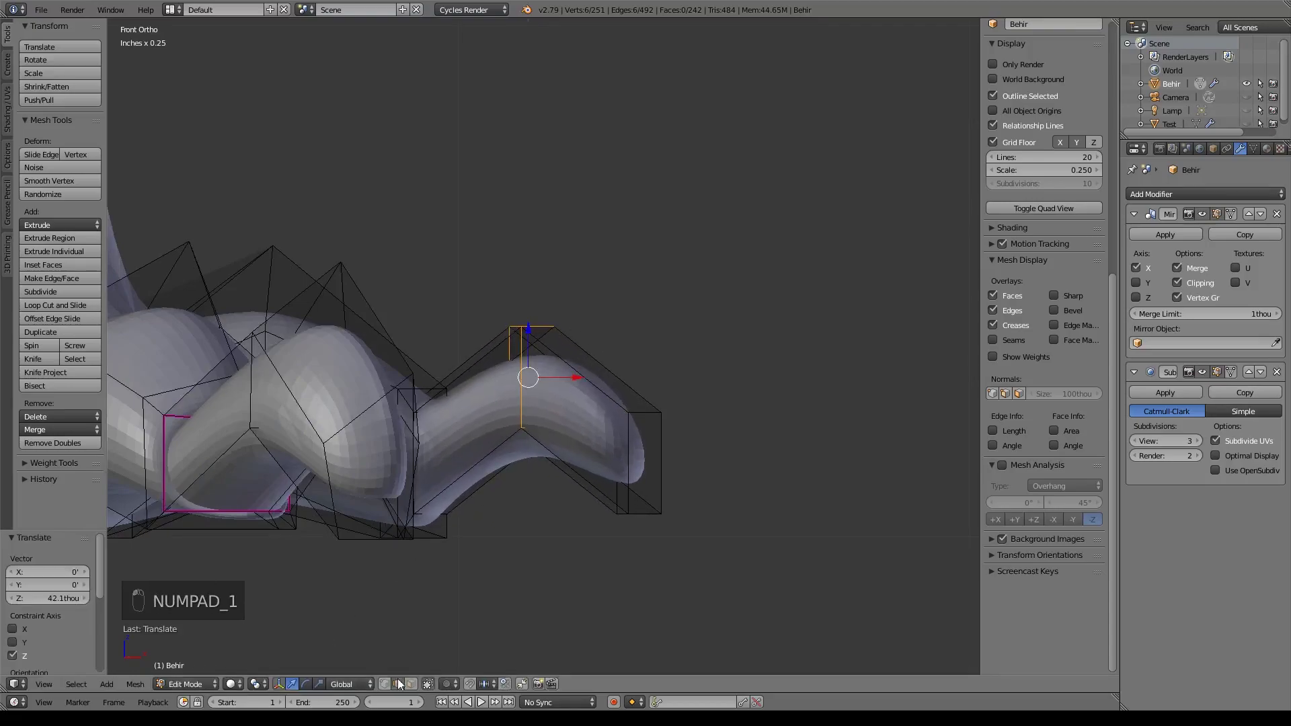
right_click(572, 327)
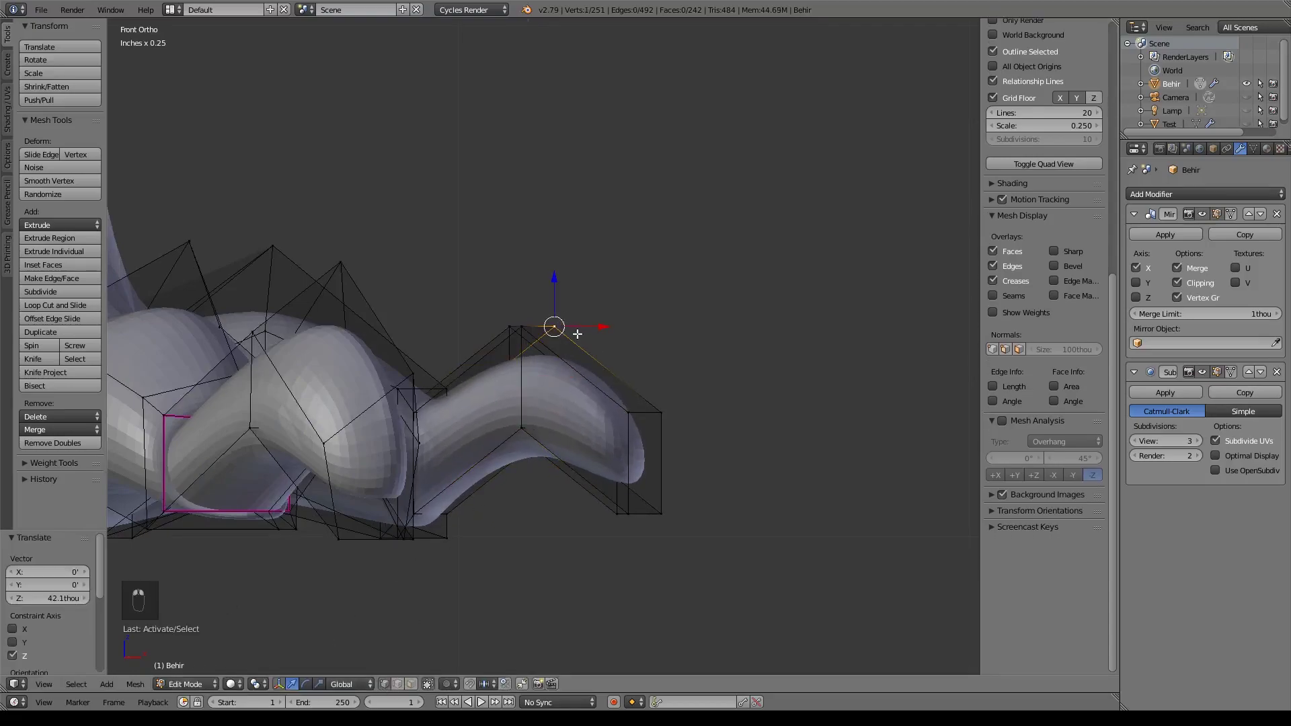
key(g)
click(550, 264)
- Move the upper middle vertex at the outer claw's base -9.58 thou along X and set the base loop's edge crease to 1
middle_drag(653, 354, 602, 467)
right_click(435, 435)
drag(488, 434, 469, 434)
alt+right_click(417, 541)
key(shift+e)
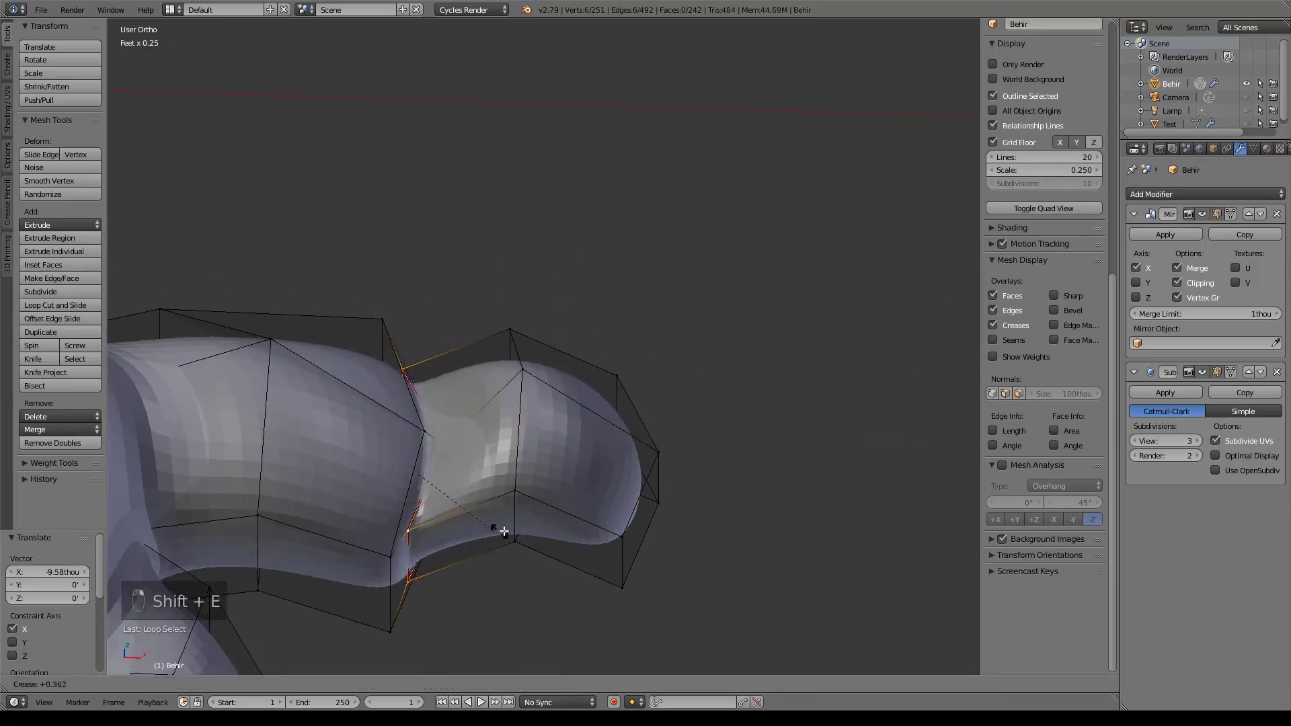
click(694, 473)
- Taper the outer claw by scaling its four tip side vertices to about 0.477 and moving them -5.41 thou along Z
middle_drag(694, 473, 557, 434)
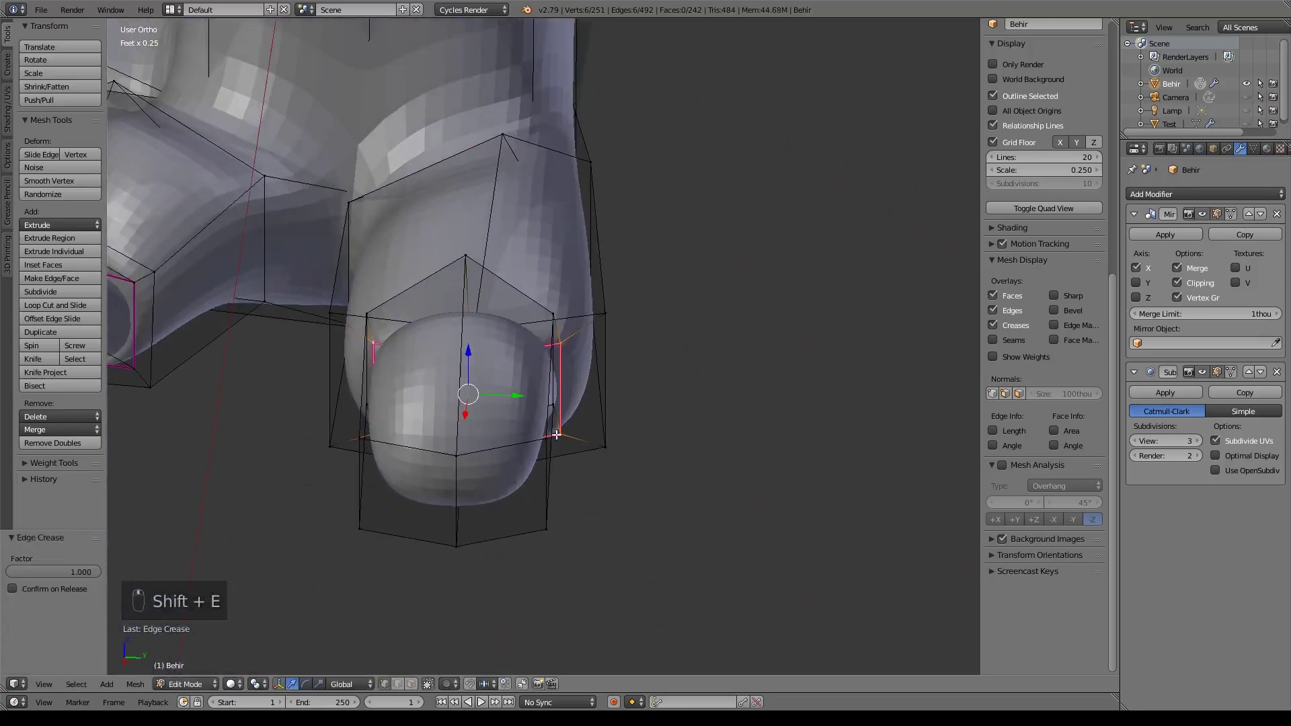
right_click(558, 435)
shift+right_click(366, 449)
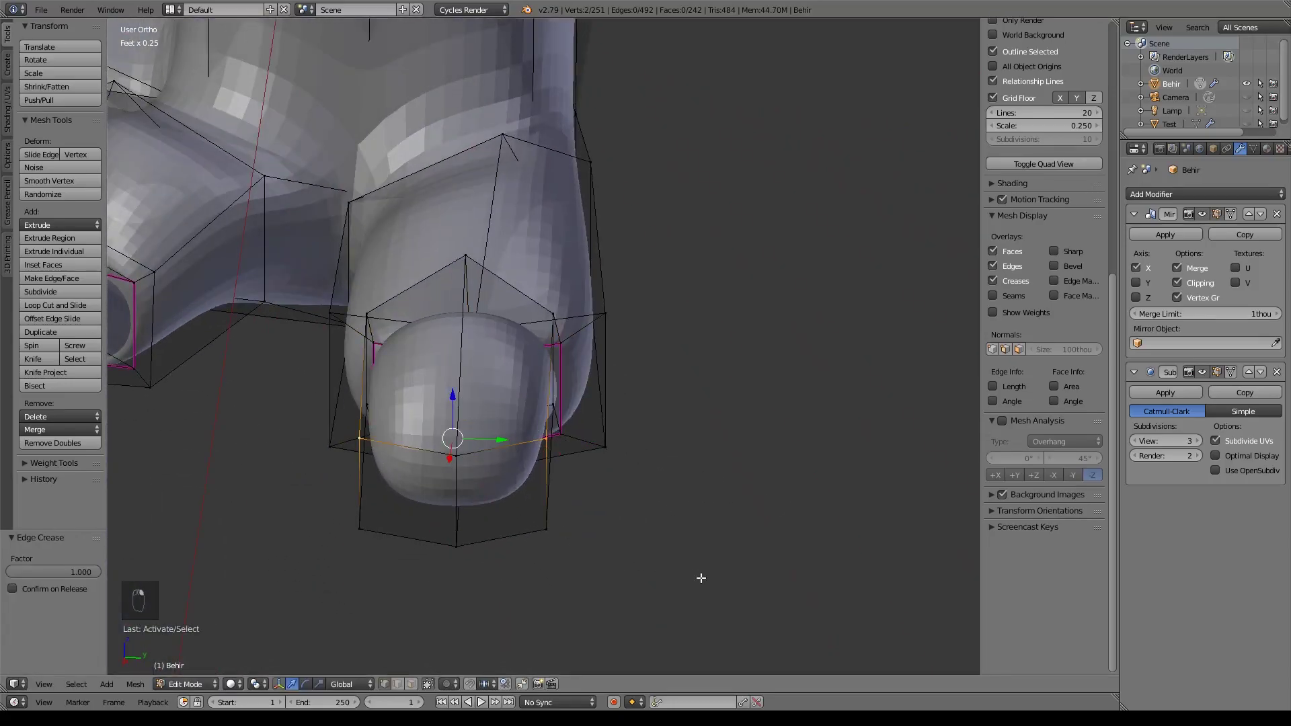
shift+right_click(543, 533)
key(s)
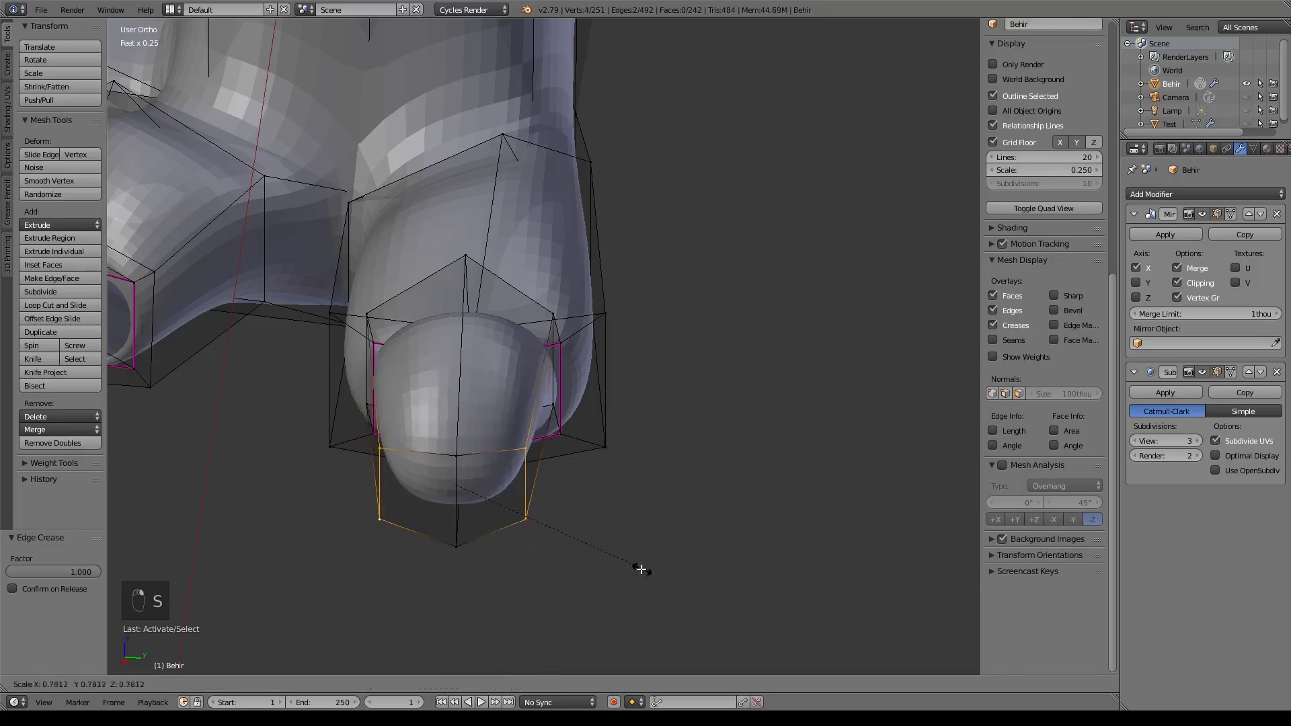
click(563, 550)
middle_drag(562, 559, 599, 538)
drag(504, 441, 505, 453)
click(505, 453)
- Narrow the outer toe's end loop by scaling its upper side vertices inward and its lower side vertices to 0.843
middle_drag(619, 490, 553, 577)
right_click(529, 267)
shift+right_click(363, 334)
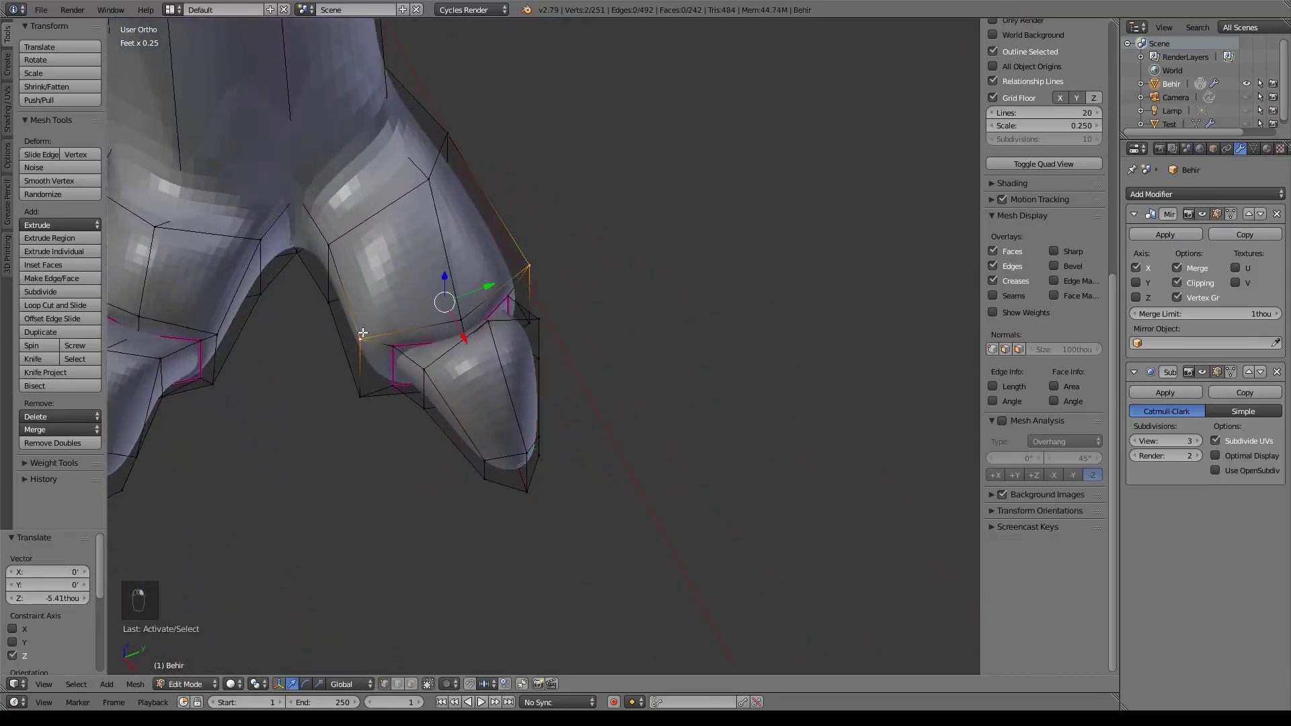
key(s)
click(598, 400)
right_click(361, 399)
shift+middle_drag(646, 399, 614, 370)
key(s)
click(696, 413)
- Scale the four side vertices of the outer claw's creased base loop to 0.833
right_click(604, 310)
middle_drag(604, 310, 429, 417)
key(s)
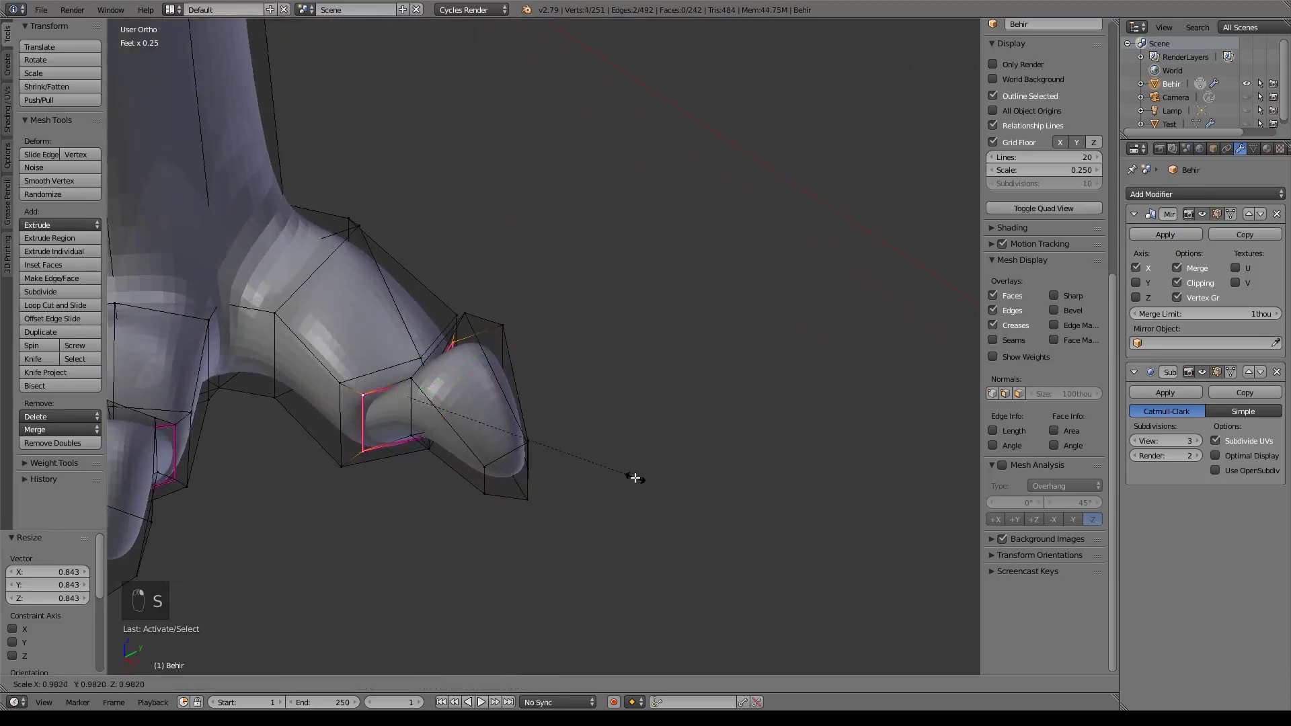
click(597, 470)
middle_drag(596, 470, 599, 398)
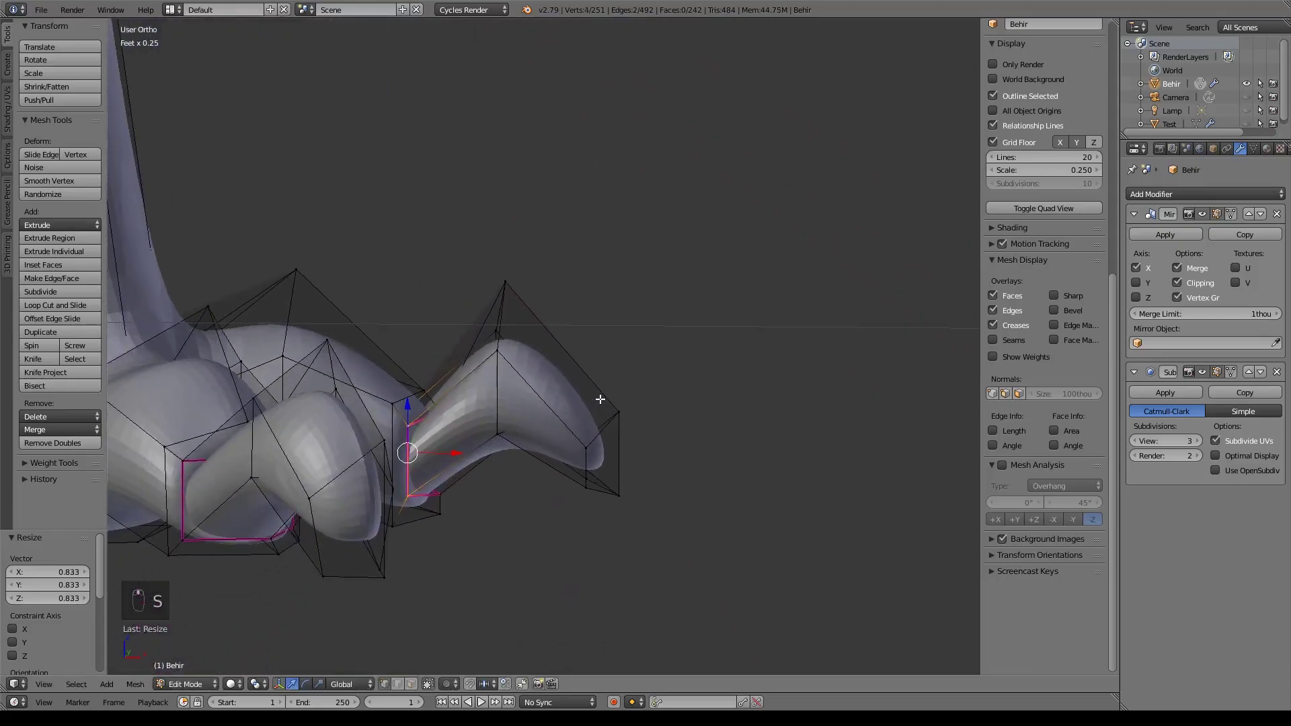
- In wireframe view, move the upper middle vertex of the outer claw's creased loop back toward the toe along X
scroll(597, 400, up, 5)
key(z)
shift+middle_drag(381, 487, 560, 474)
right_click(470, 505)
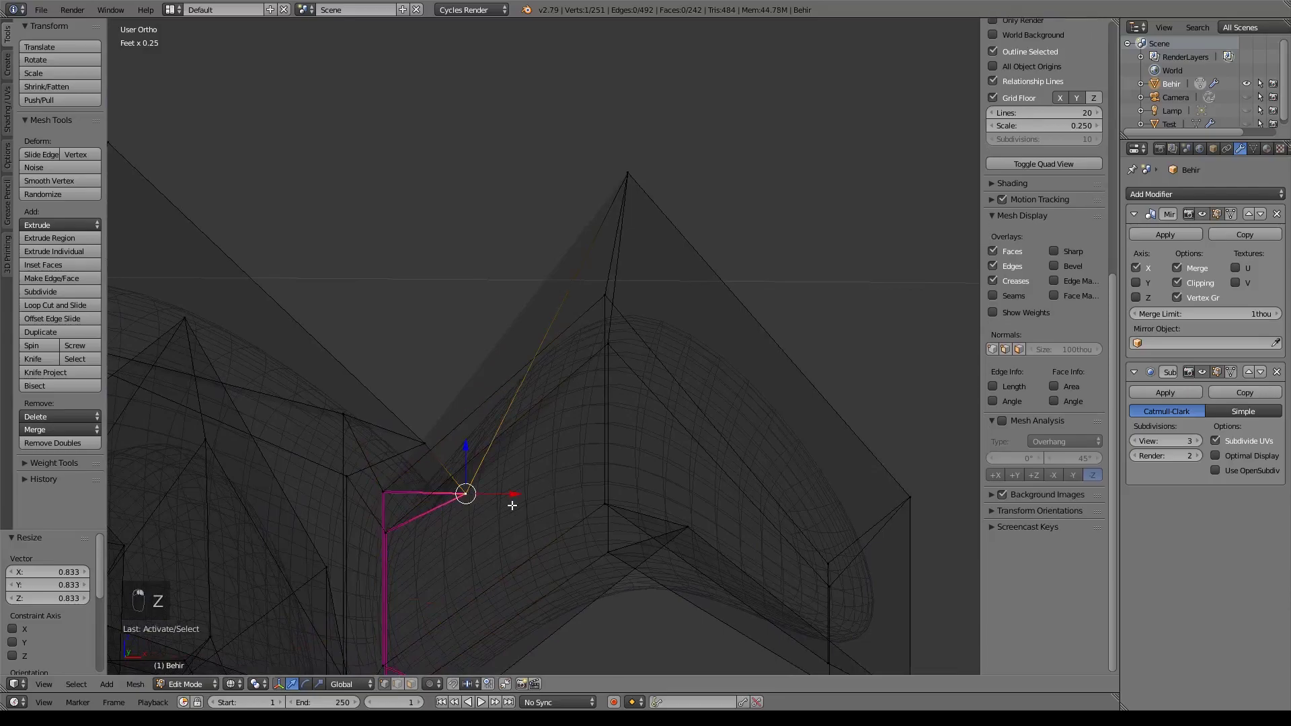
key(g)
key(x)
click(443, 494)
- Move the upper middle vertex of the outer toe's end loop back along X and raise it 11.3 thou along Z
right_click(470, 450)
key(g)
key(x)
click(448, 445)
drag(402, 402, 405, 355)
- Move the two lower middle vertices at the outer claw's base -16.1 thou along X
scroll(444, 470, down, 4)
shift+middle_drag(474, 516, 474, 469)
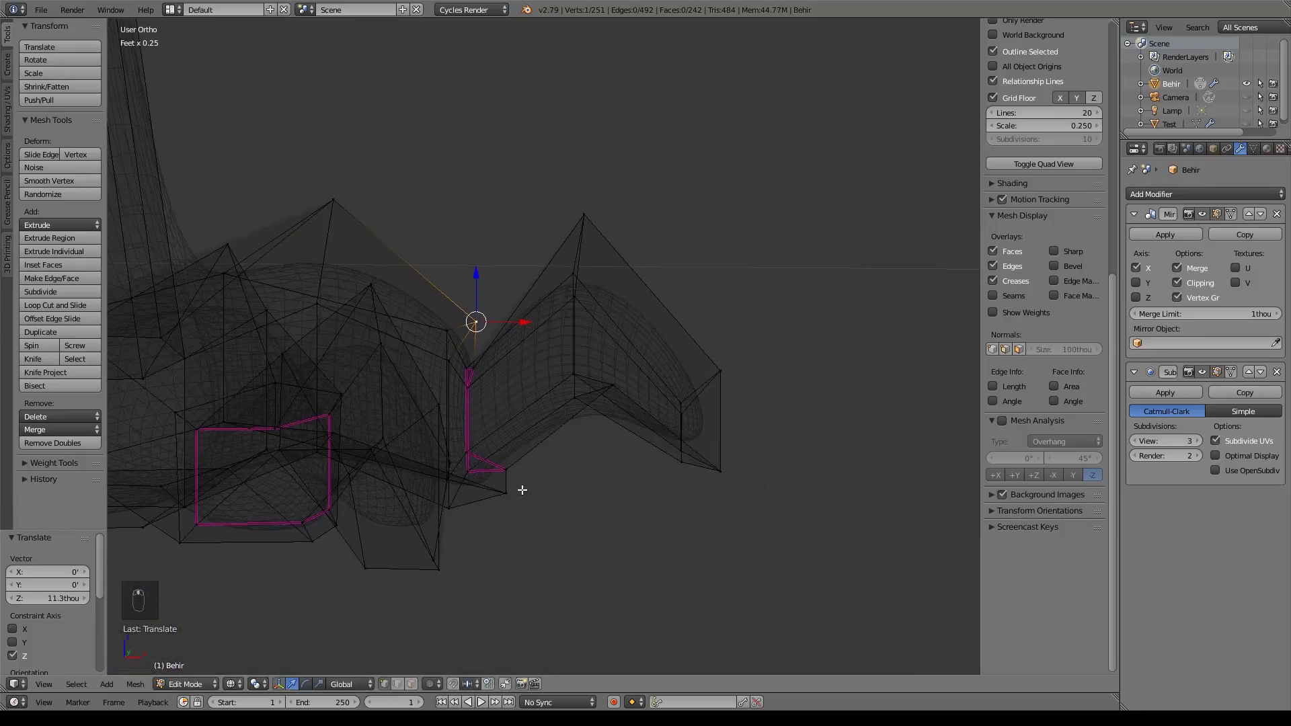
shift+right_click(477, 491)
key(g)
key(x)
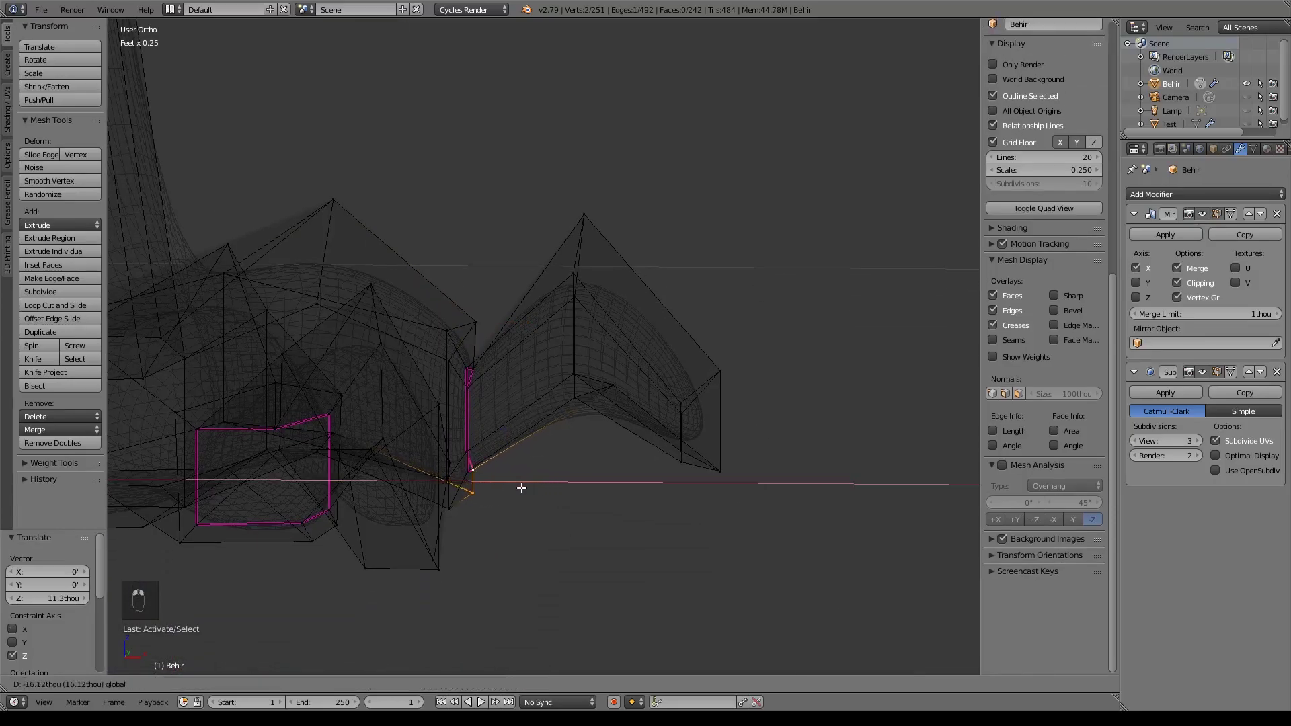
click(522, 488)
scroll(569, 464, down, 2)
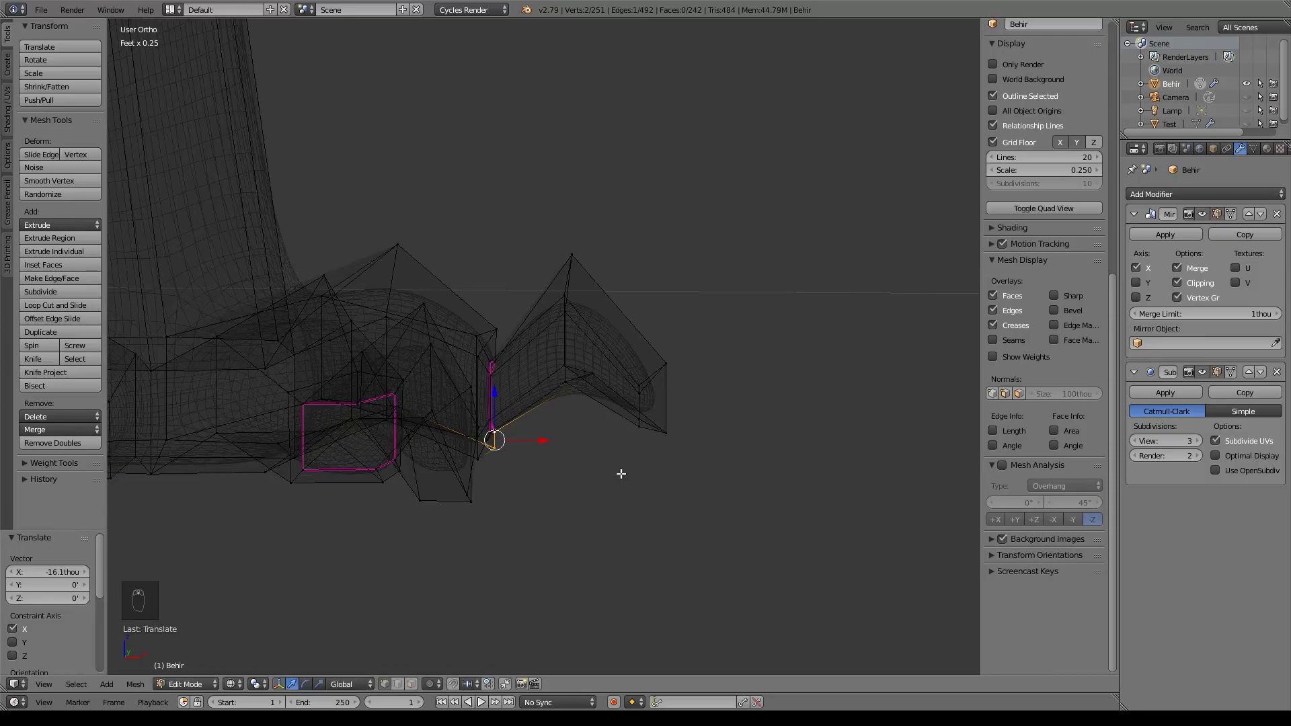
- Box-select the outer claw's tip vertices in wireframe front view and move them slightly downward
key(KP_1)
shift+middle_drag(665, 458, 625, 445)
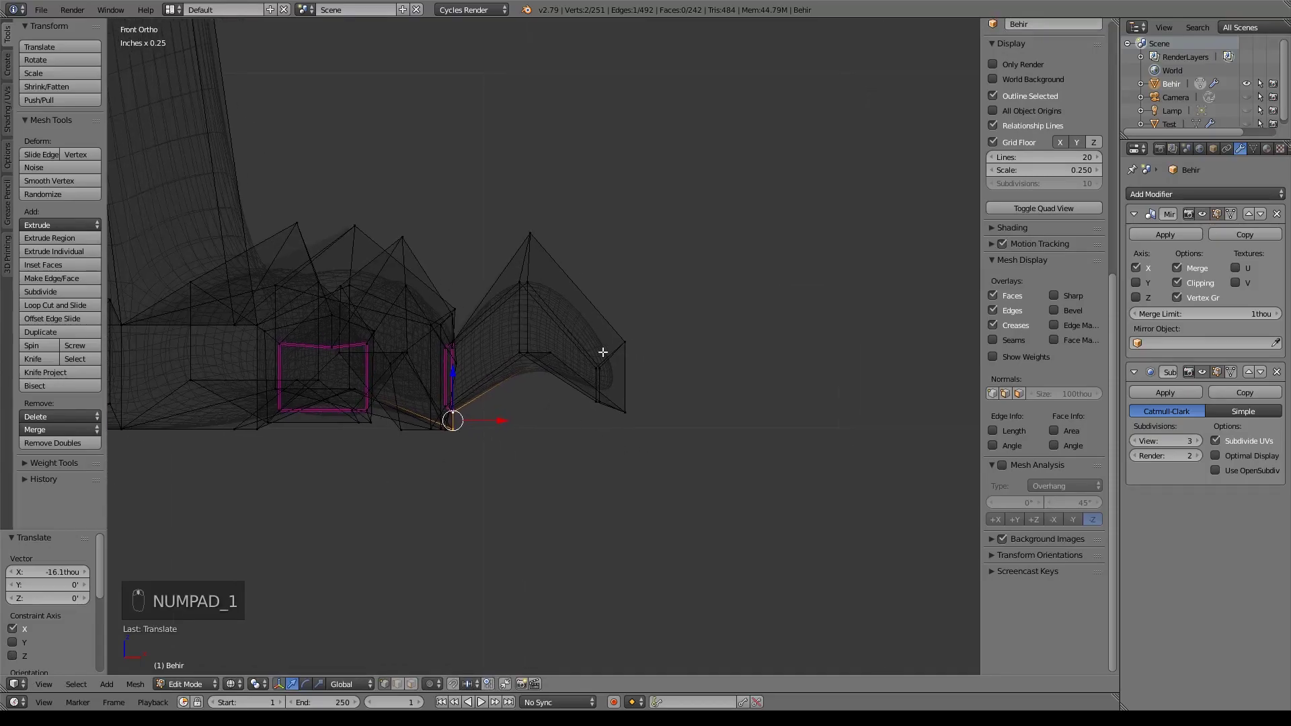
key(a)
key(a)
key(z)
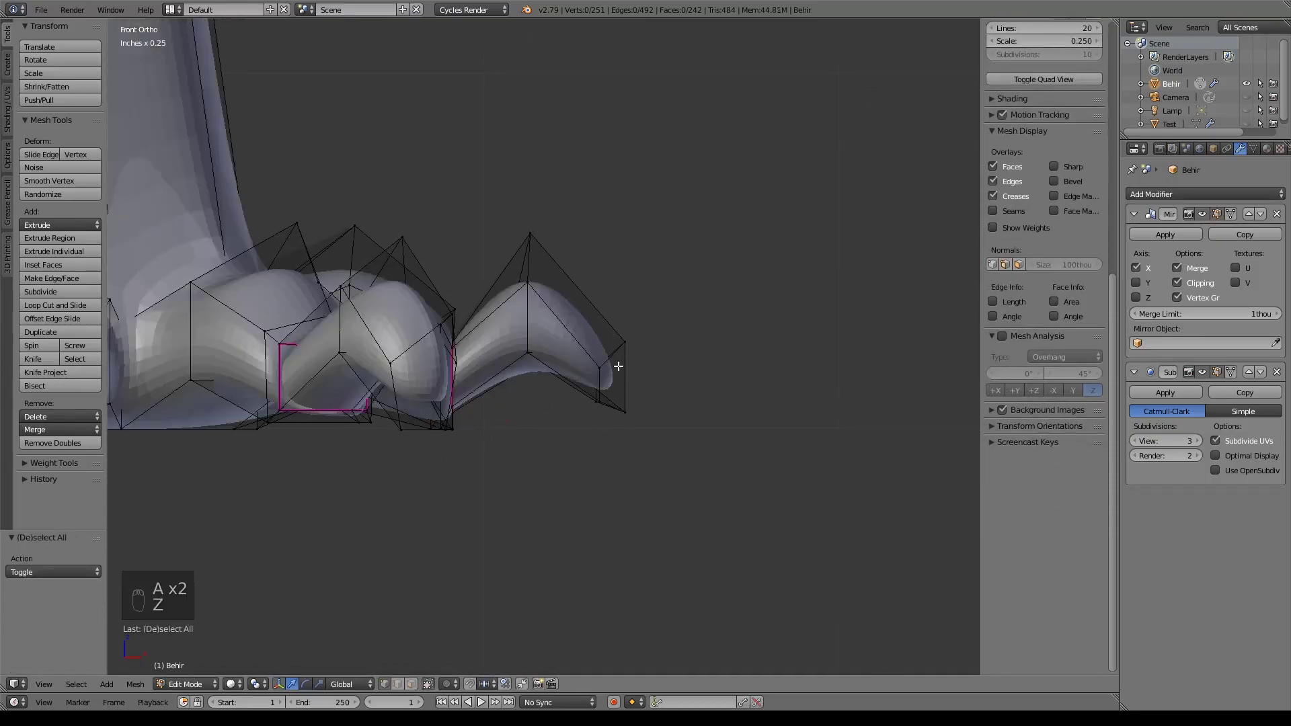
key(a)
- Return to solid shading and raise the upper middle vertex of the outer toe's end loop 12.3 thou along Z
key(a)
key(z)
key(b)
drag(568, 323, 684, 452)
drag(604, 339, 612, 355)
key(a)
scroll(713, 434, down, 5)
key(z)
mouse_move(697, 441)
middle_down()
mouse_move(657, 470)
mouse_move(549, 480)
middle_up()
middle_drag(404, 472, 421, 502)
scroll(547, 401, up, 4)
shift+middle_drag(552, 407, 550, 356)
right_click(555, 335)
key(g)
key(z)
click(563, 291)
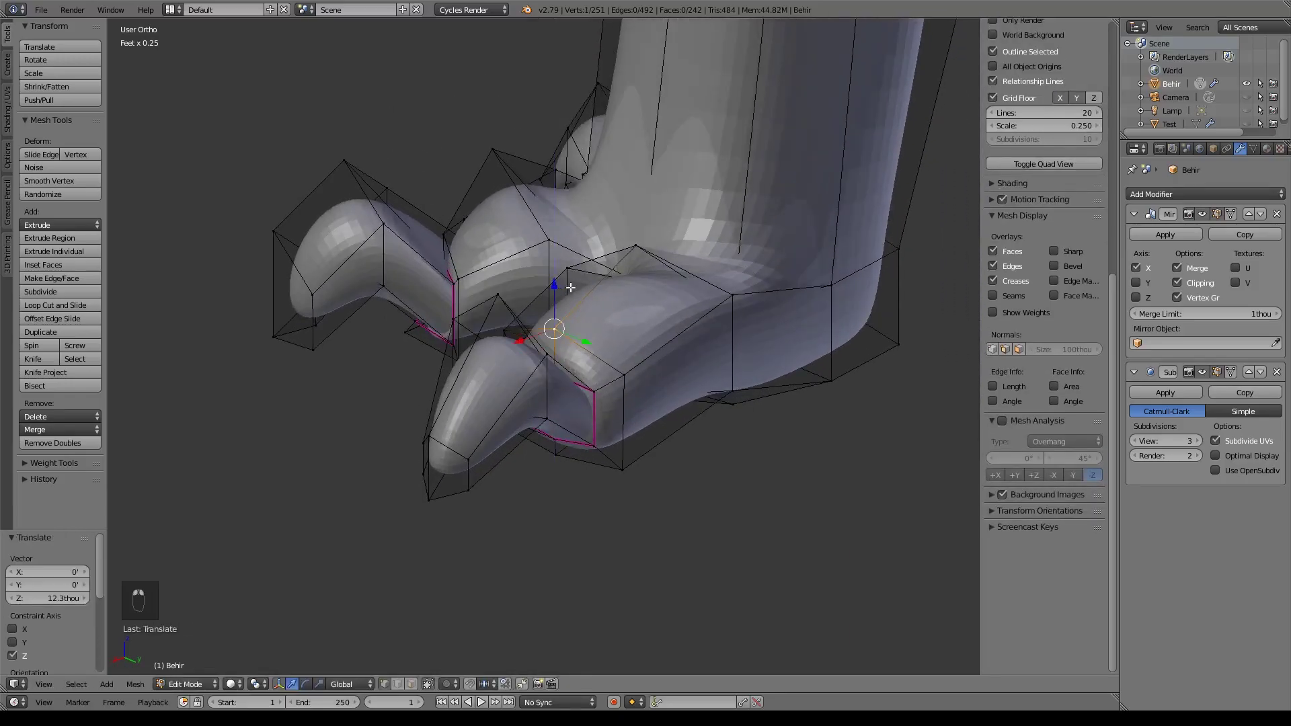
middle_drag(663, 323, 585, 231)
key(KP_7)
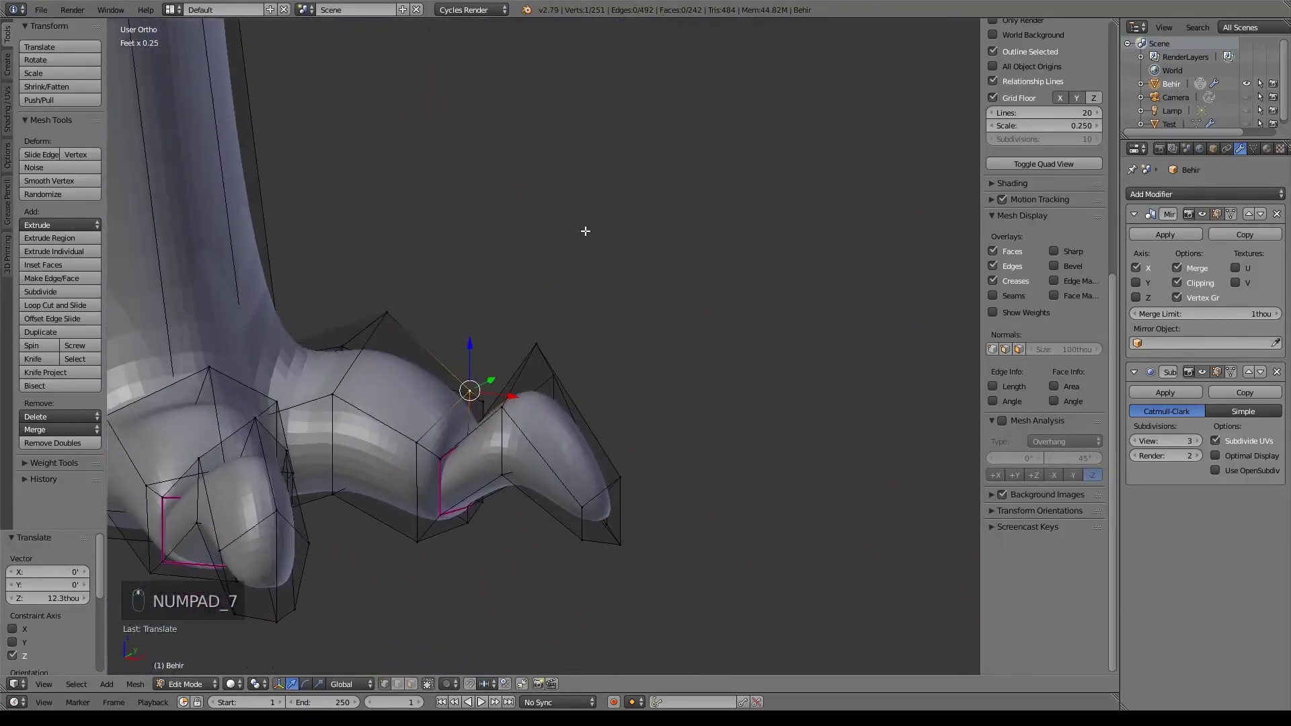
scroll(539, 374, down, 11)
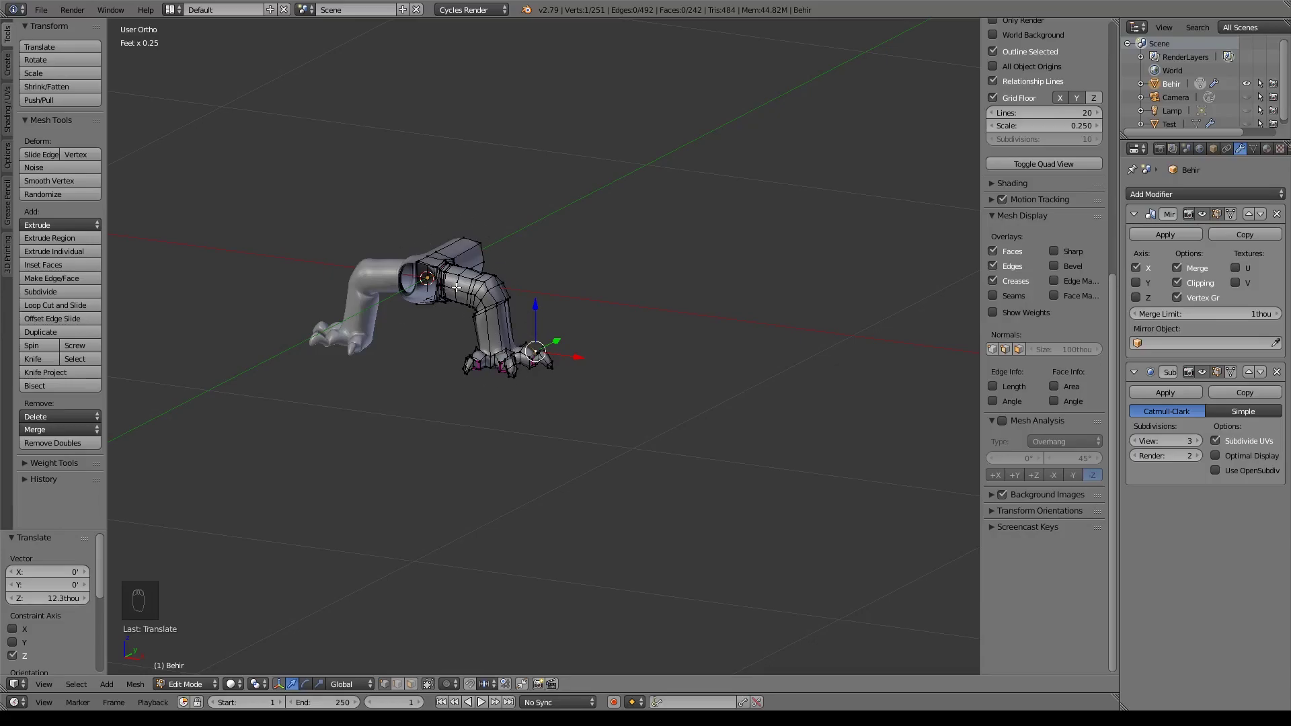
- Deselect everything and box-select the body and shoulder-opening vertices near the mirror plane in wireframe front view
scroll(447, 307, up, 3)
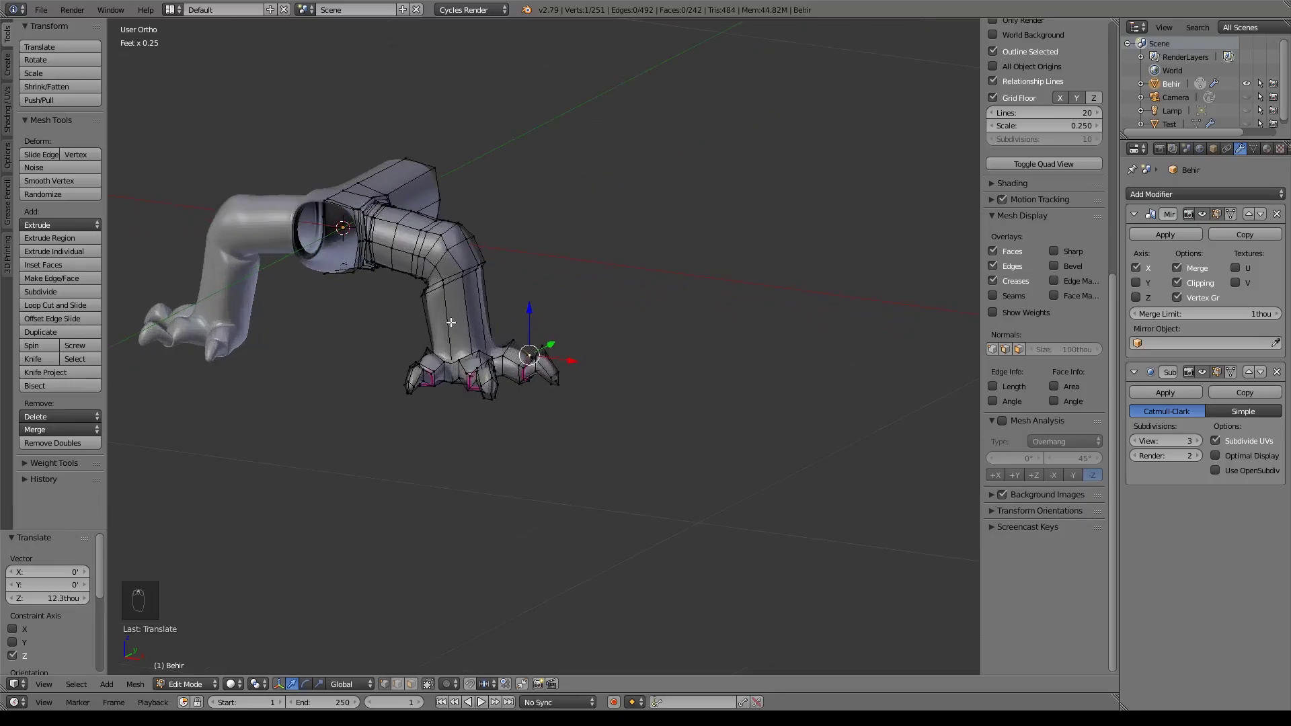
key(KP_1)
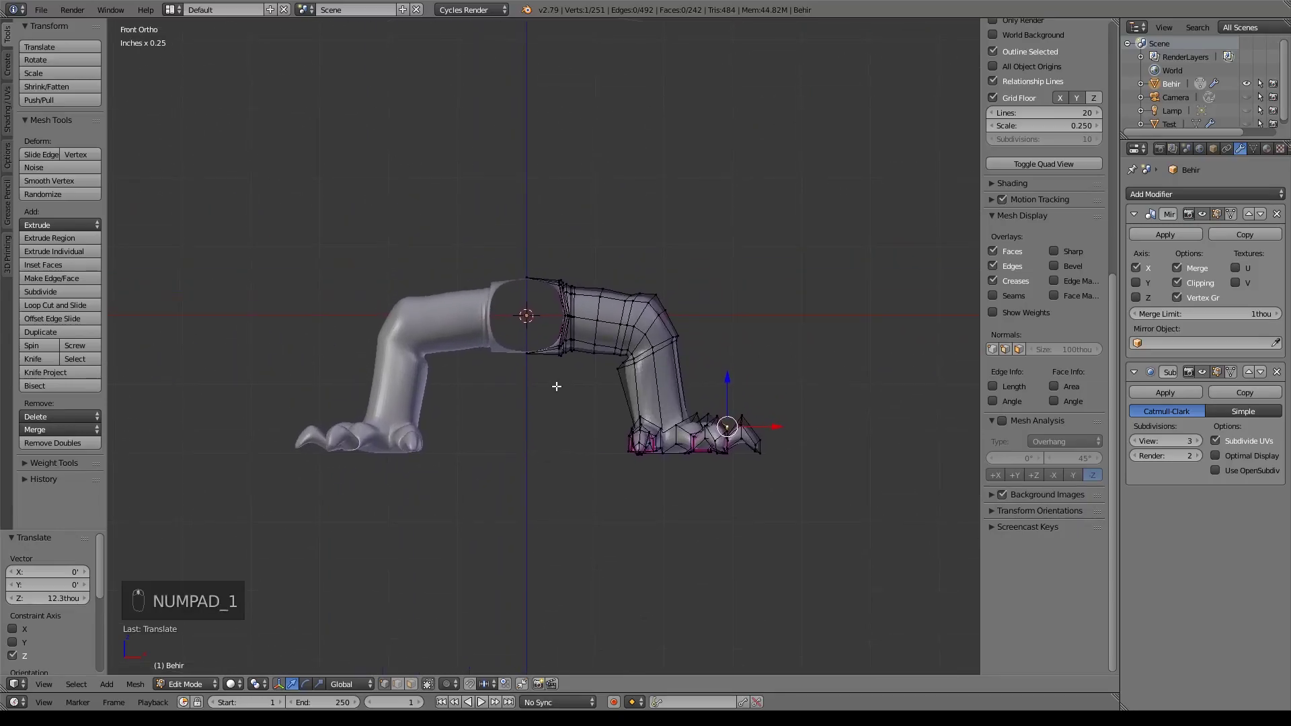
key(a)
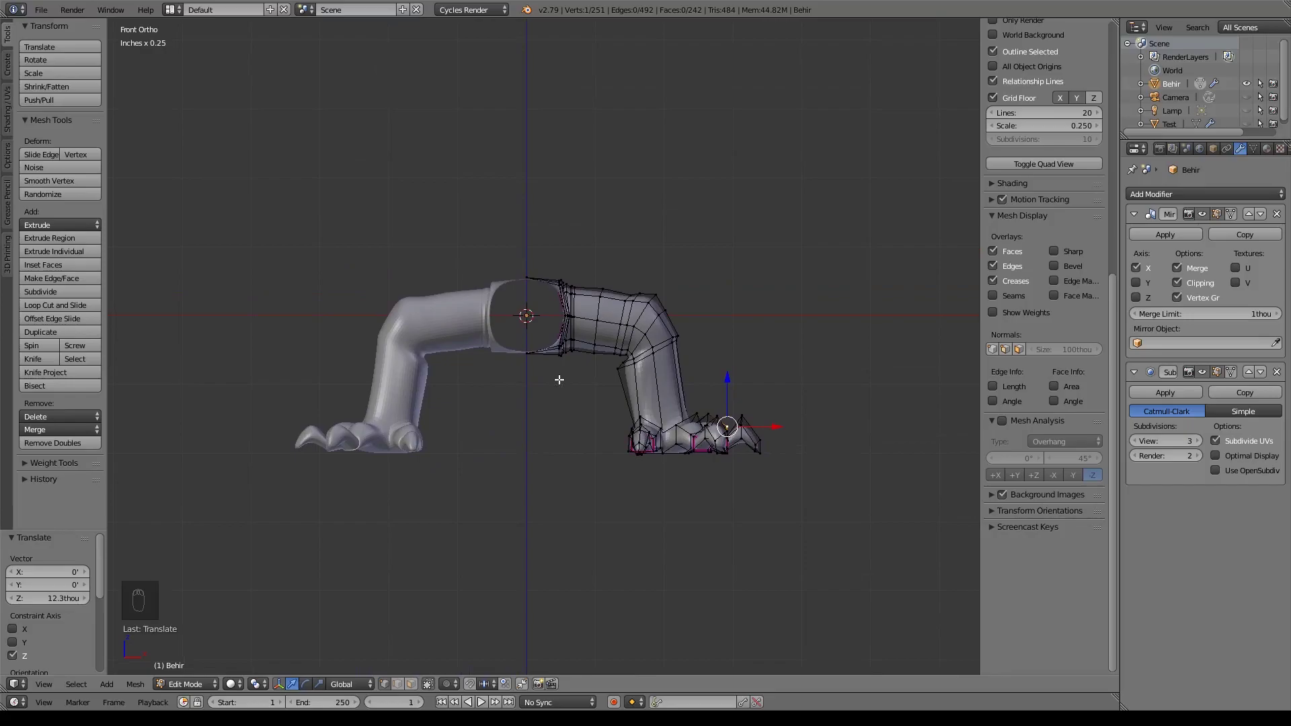
shift+middle_drag(626, 404, 596, 404)
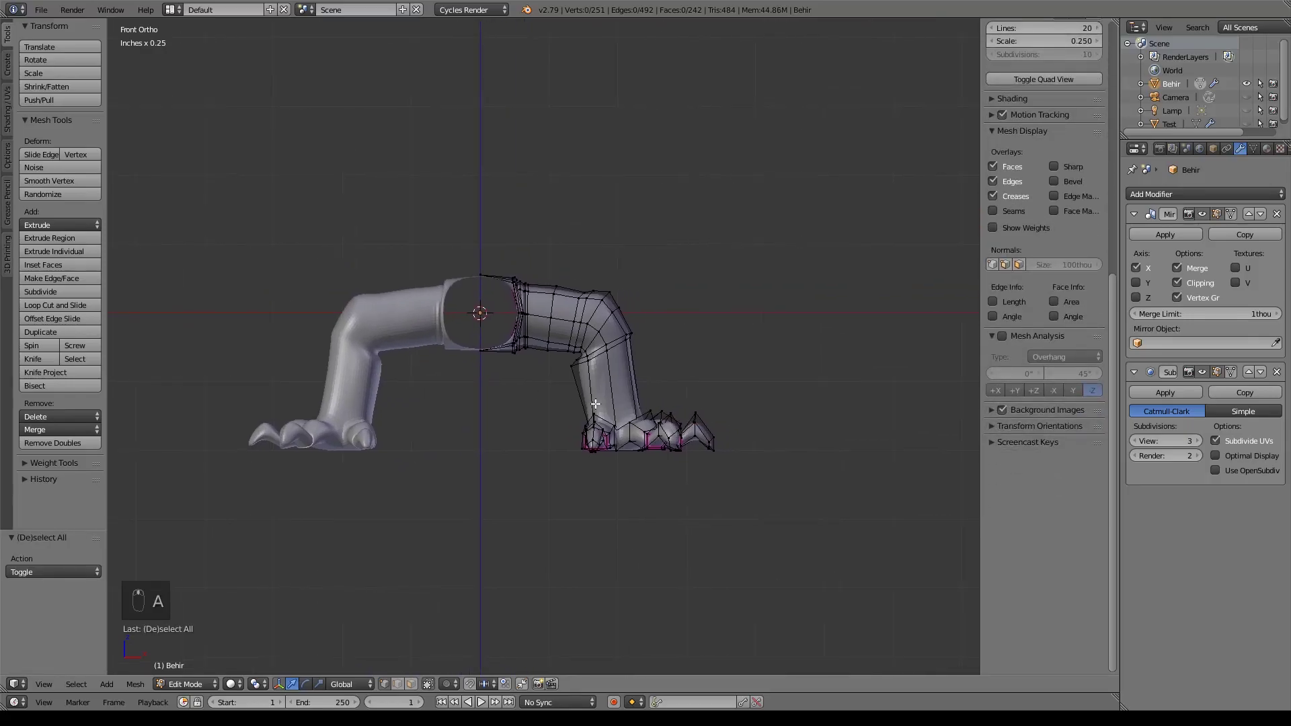
key(b)
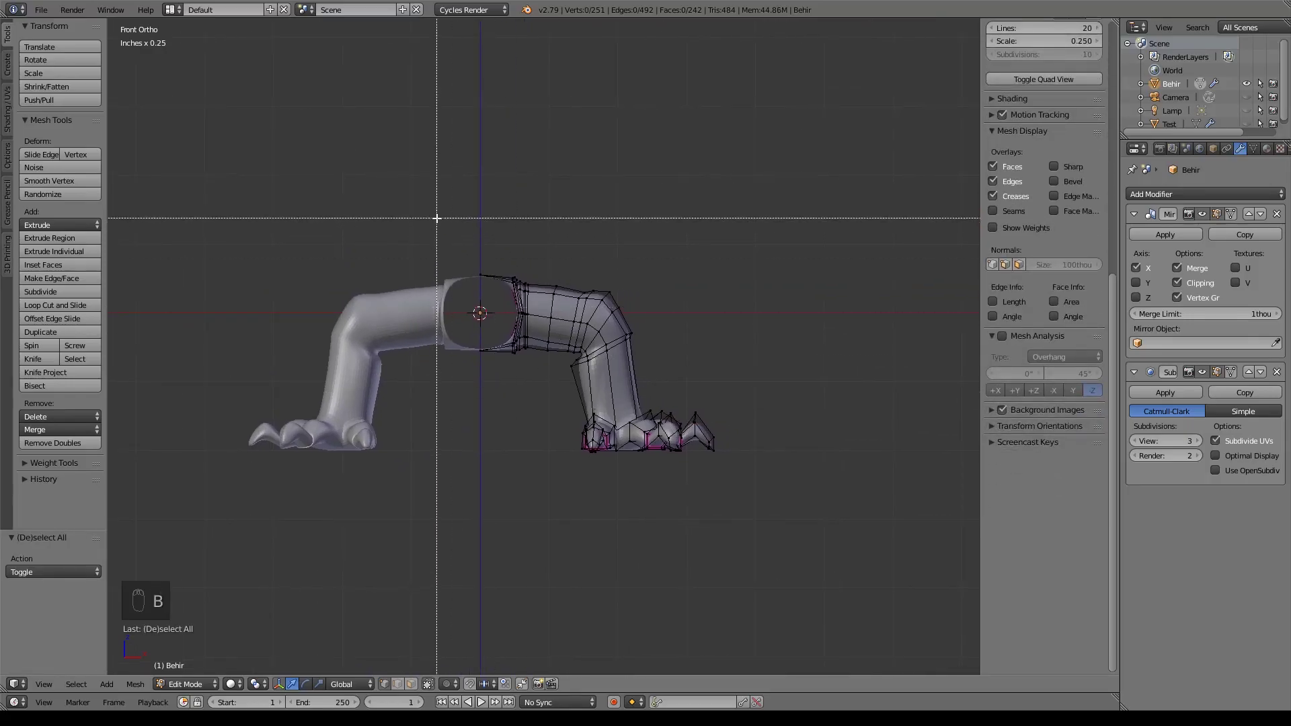
key(z)
key(b)
drag(407, 206, 524, 378)
scroll(600, 395, up, 1)
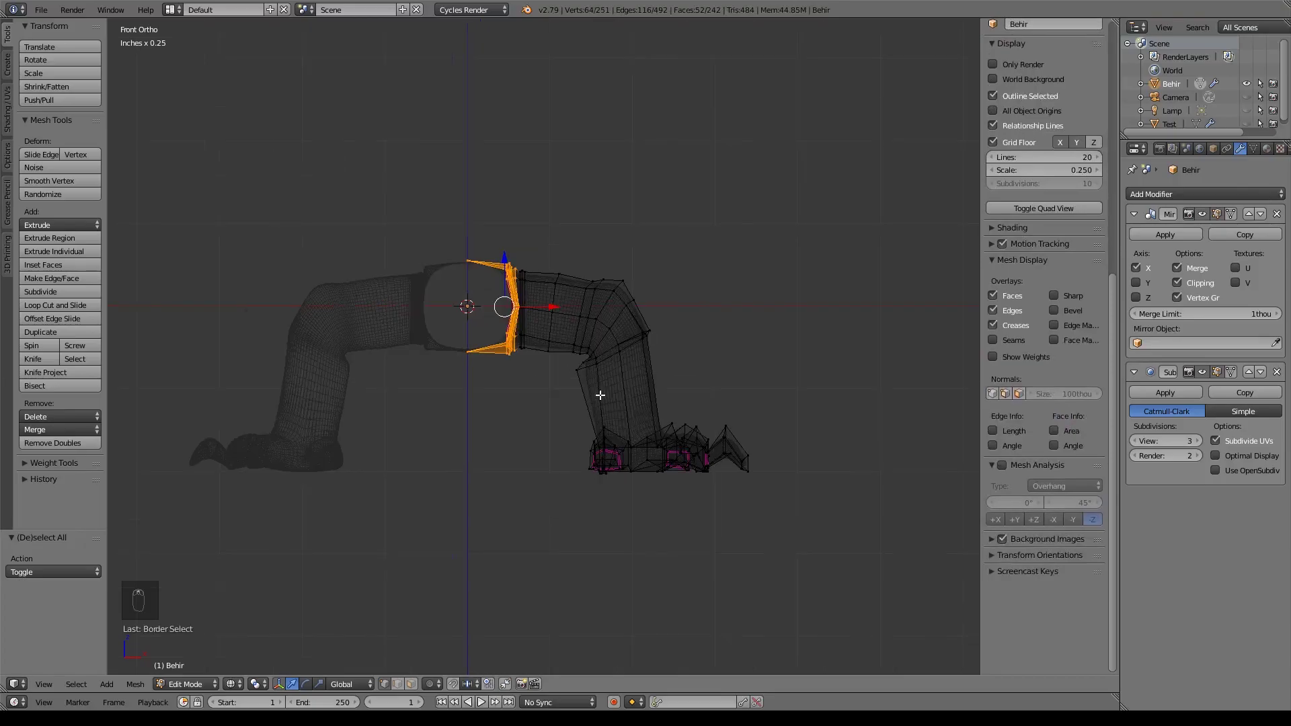
- Deselect the face and edge loops around the shoulder opening, leaving only the body's outer shell selected
scroll(599, 394, up, 5)
shift+middle_drag(559, 269, 552, 445)
scroll(555, 444, up, 3)
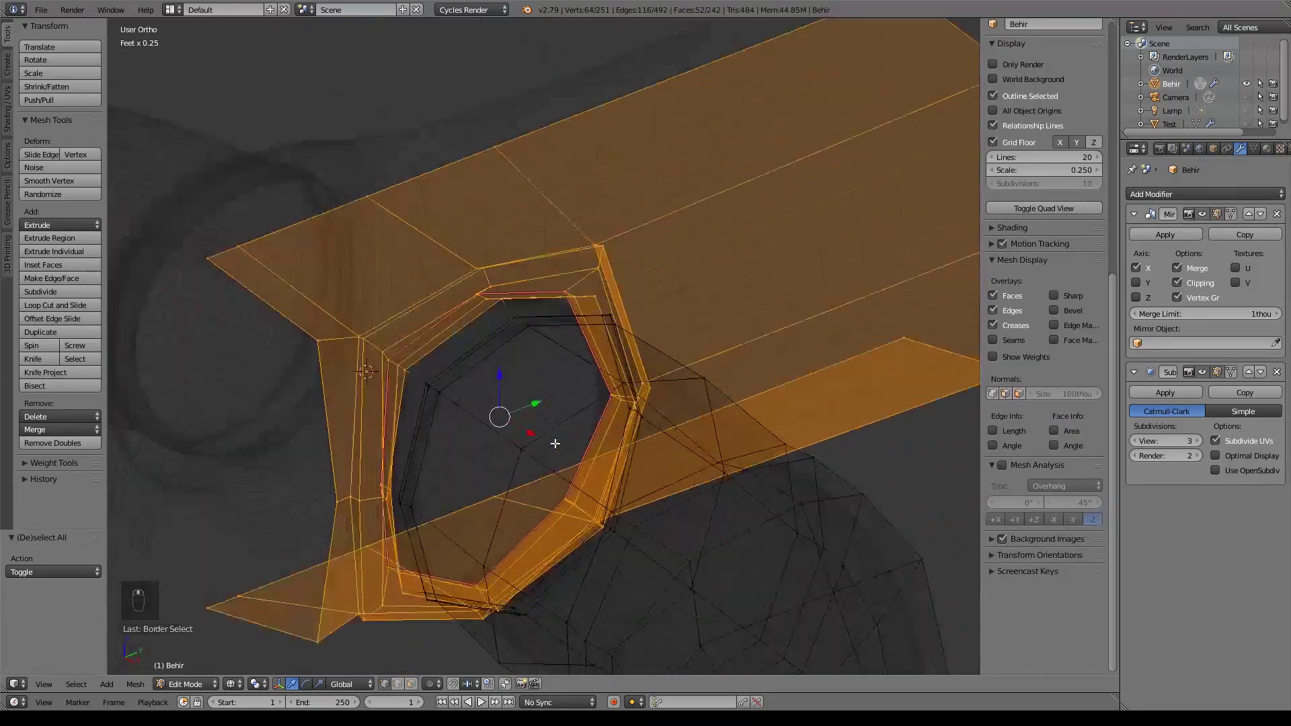
scroll(555, 443, up, 1)
key(z)
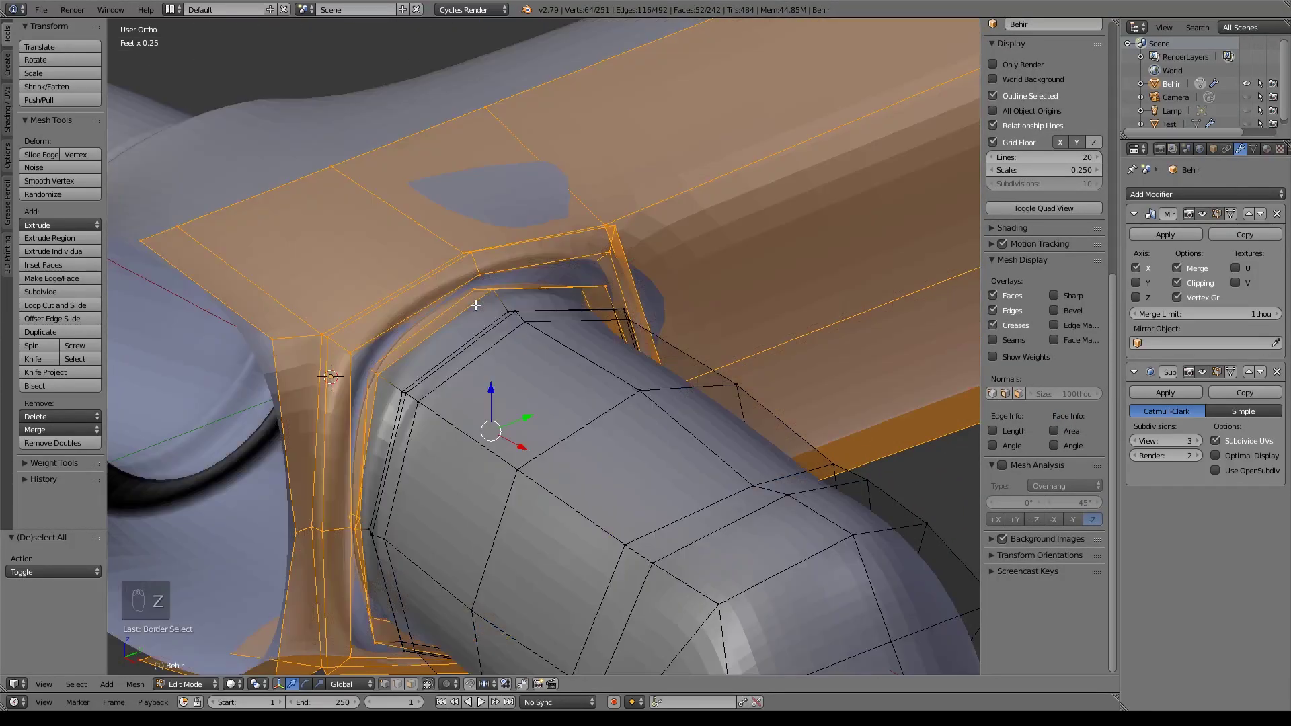
alt+shift+click(475, 304)
alt+shift+click(463, 296)
key(z)
middle_drag(480, 331, 501, 309)
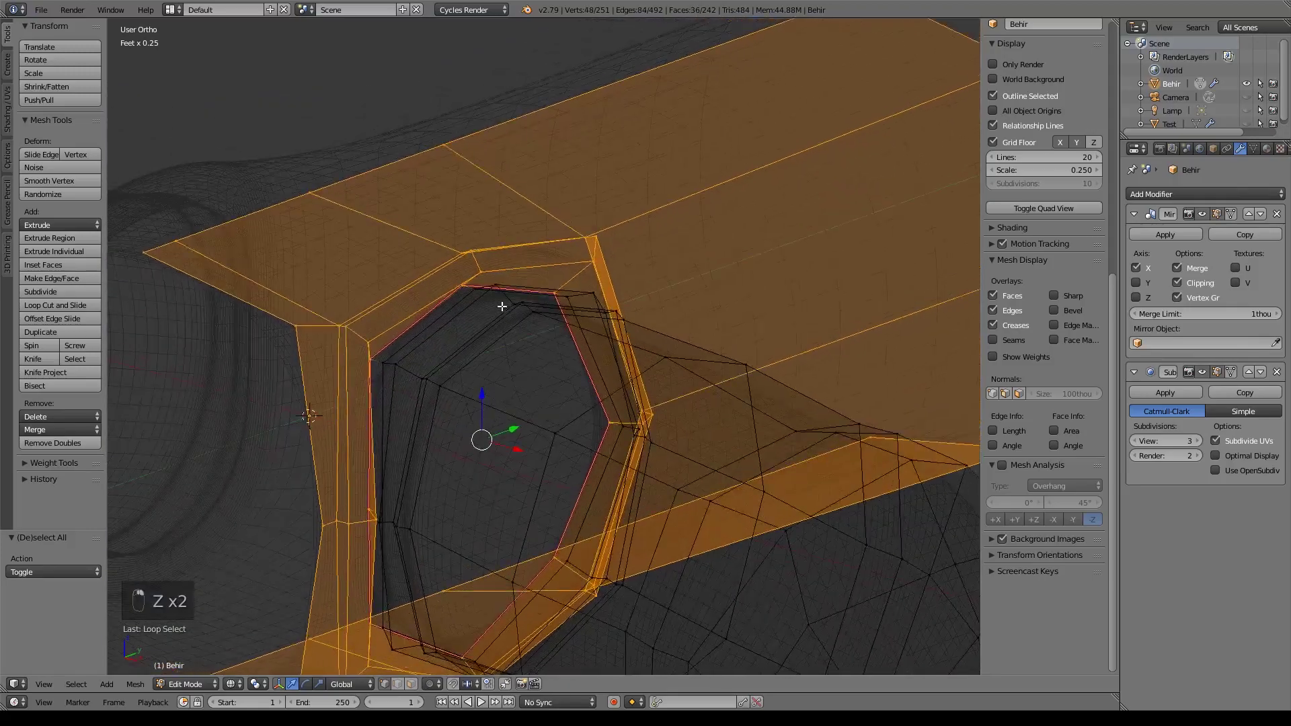
alt+shift+click(455, 293)
alt+shift+click(518, 268)
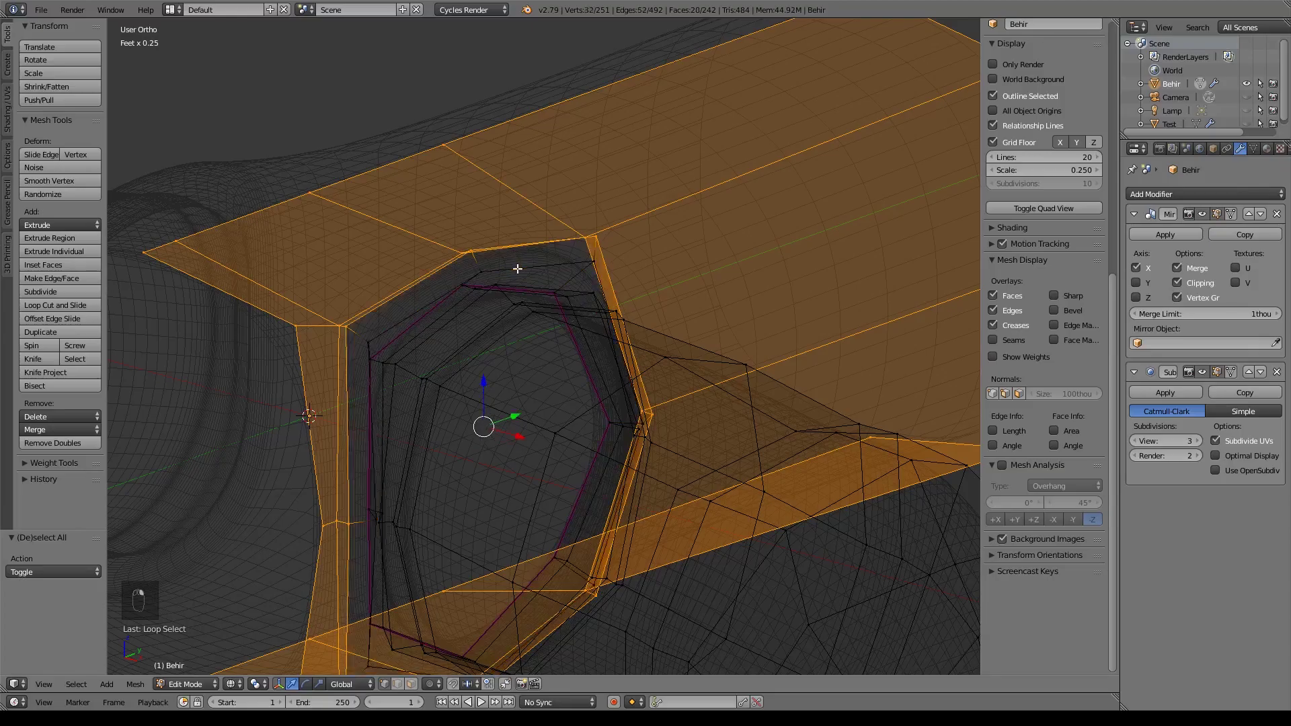
middle_drag(517, 282, 573, 297)
alt+shift+click(484, 289)
alt+shift+click(487, 287)
alt+shift+click(496, 251)
scroll(497, 249, down, 4)
key(z)
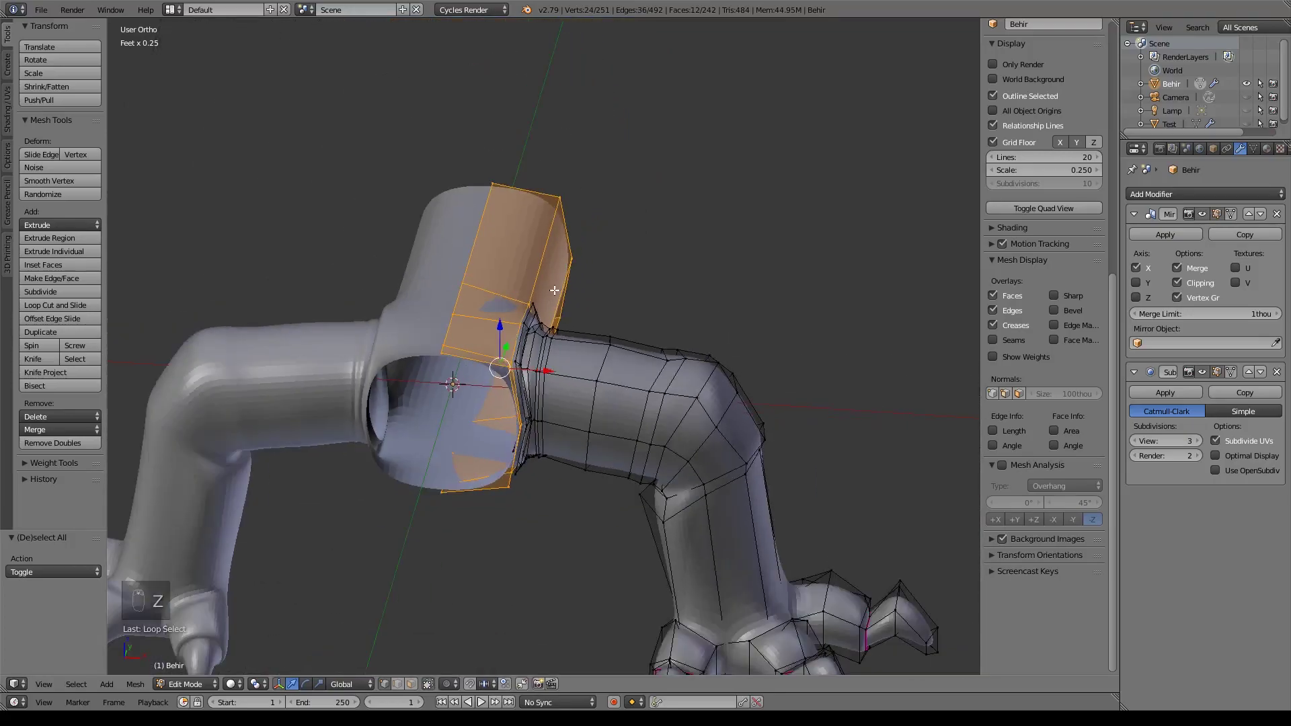
- Scale the selected body shell by 1.783 overall, and widen it about 1.45 times along X
key(KP_1)
key(s)
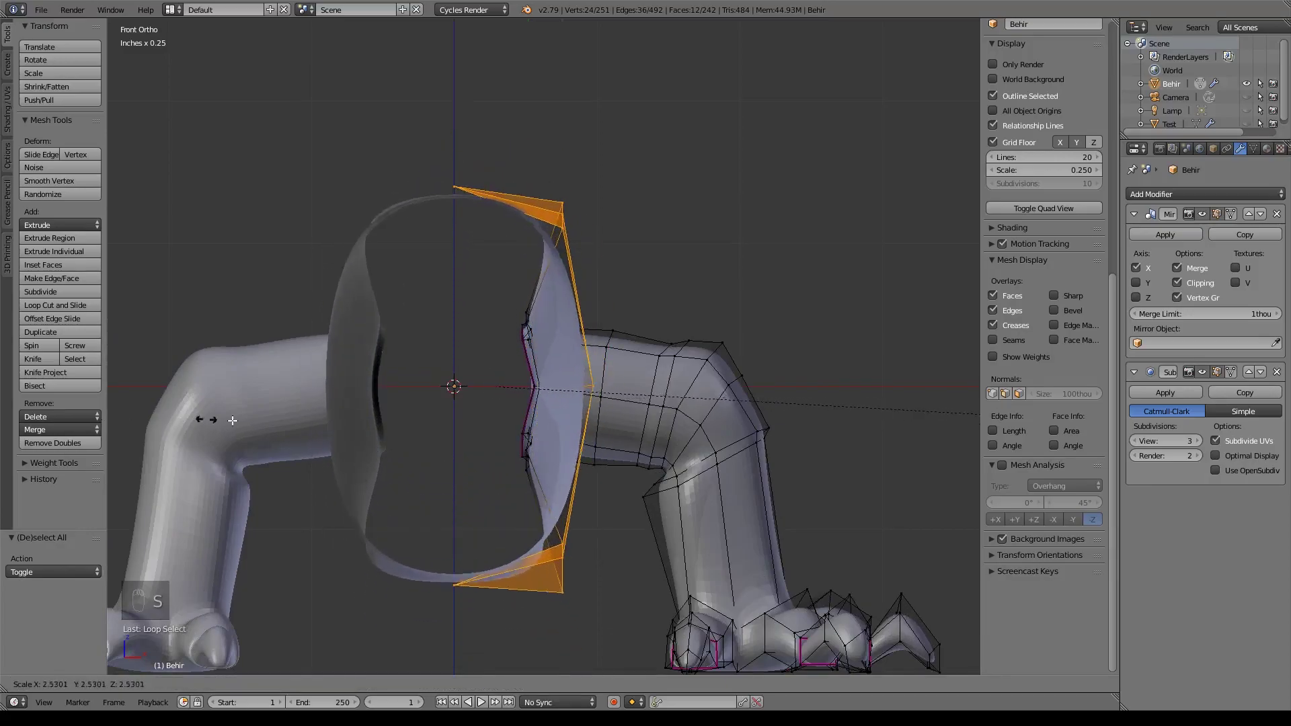
click(891, 396)
key(s)
key(x)
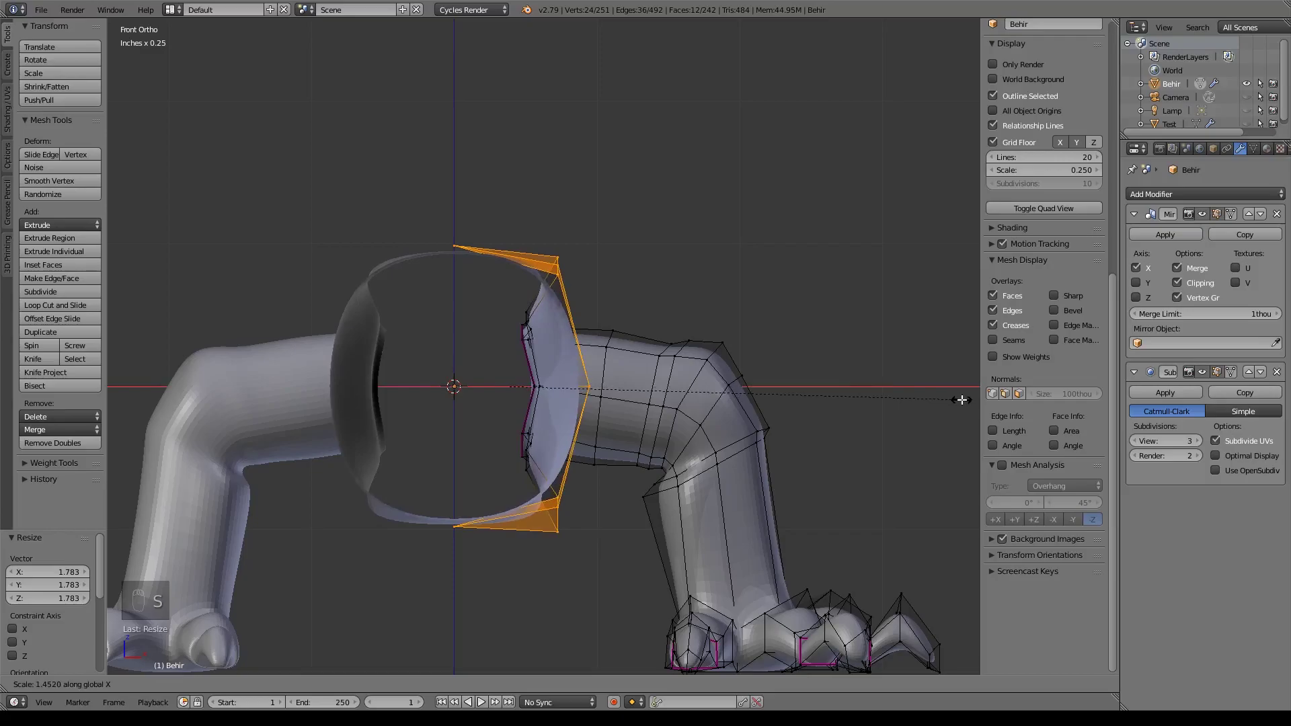
click(963, 398)
- Select the whole mesh and box-deselect the body's rear, upper and front vertices in wireframe side view
scroll(820, 447, down, 3)
middle_drag(820, 448, 657, 407)
key(a)
key(KP_2)
key(a)
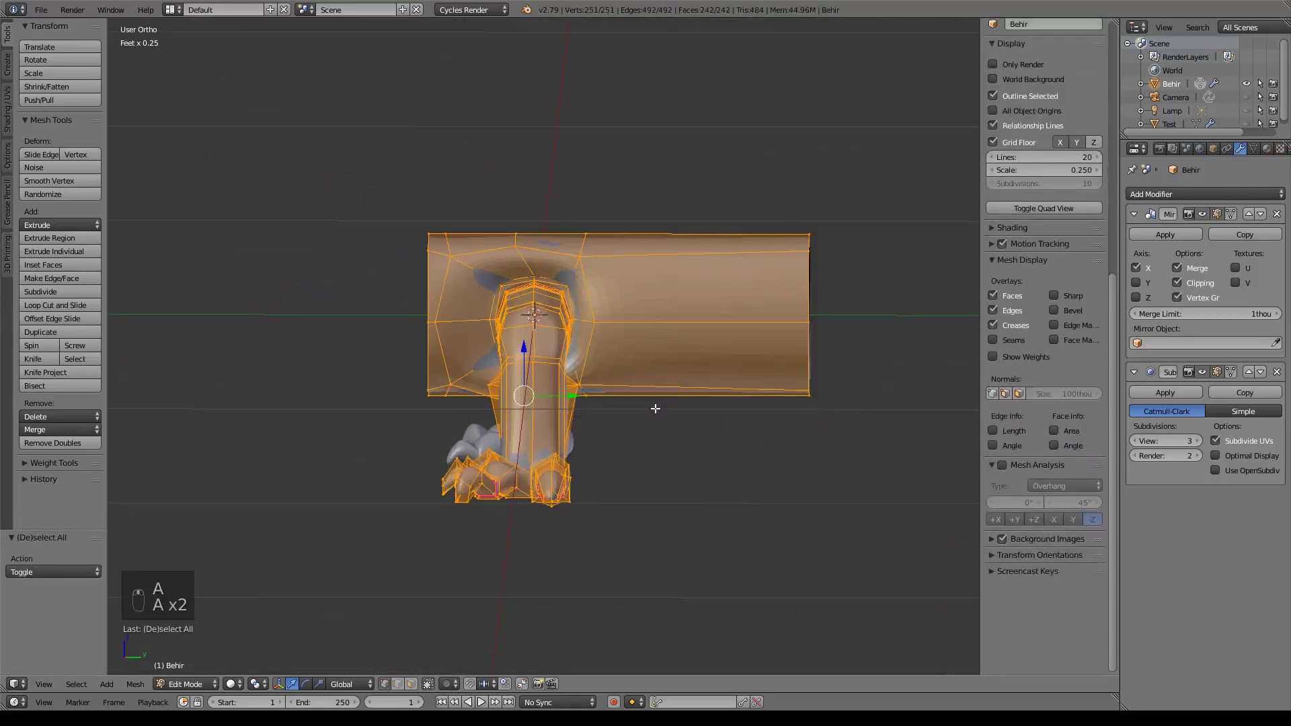
key(z)
key(b)
middle_drag(767, 150, 812, 407)
key(b)
middle_drag(340, 184, 623, 268)
key(b)
middle_drag(375, 203, 488, 415)
- Deselect the remaining body vertices along the underside so only the leg and its shoulder ring stay selected
middle_drag(627, 455, 773, 410)
shift+right_click(522, 396)
shift+right_click(511, 397)
shift+right_click(454, 399)
shift+right_click(466, 413)
middle_drag(666, 393, 520, 422)
shift+right_click(598, 327)
middle_drag(599, 327, 661, 361)
- Move the selected leg -73.7 thou along Y and 104 thou along X
drag(564, 409, 540, 407)
middle_drag(541, 407, 672, 422)
key(z)
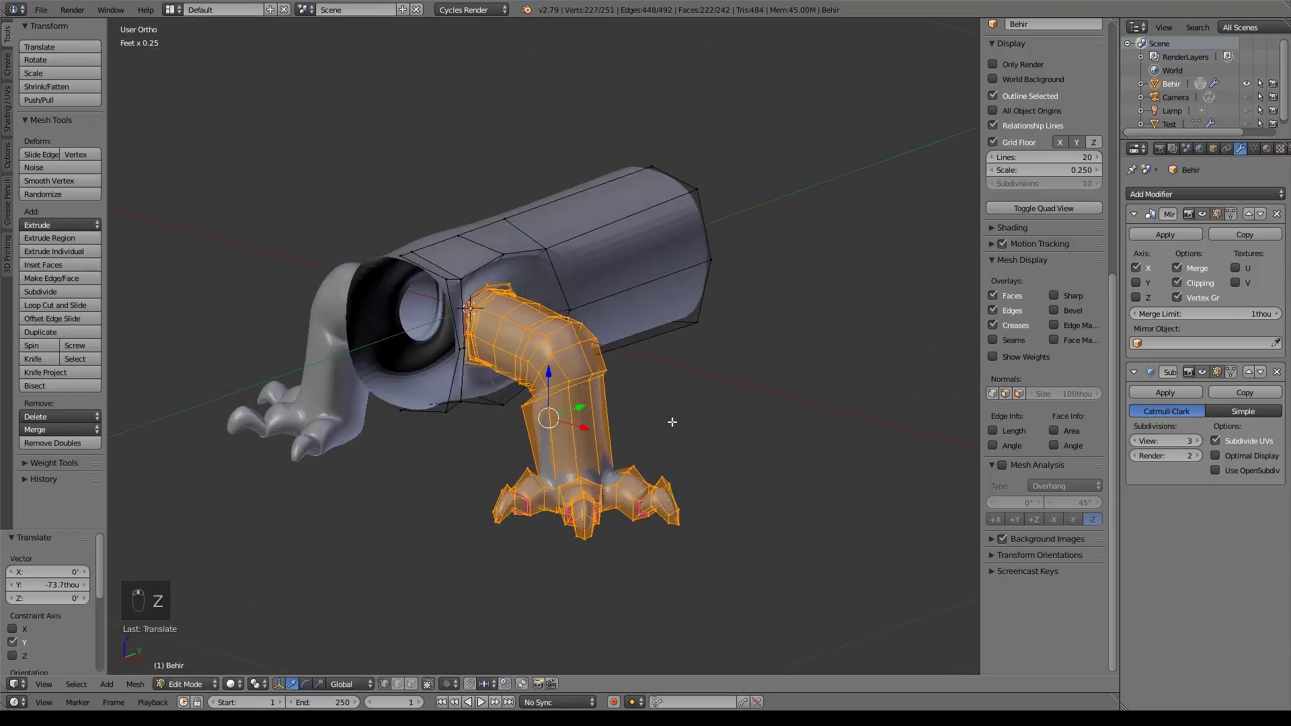
key(KP_1)
drag(648, 400, 679, 404)
- Select the edge loop on the body around the shoulder opening and scale it up slightly
mouse_move(679, 404)
middle_down()
mouse_move(600, 401)
mouse_move(575, 335)
middle_up()
key(z)
key(z)
scroll(619, 350, up, 3)
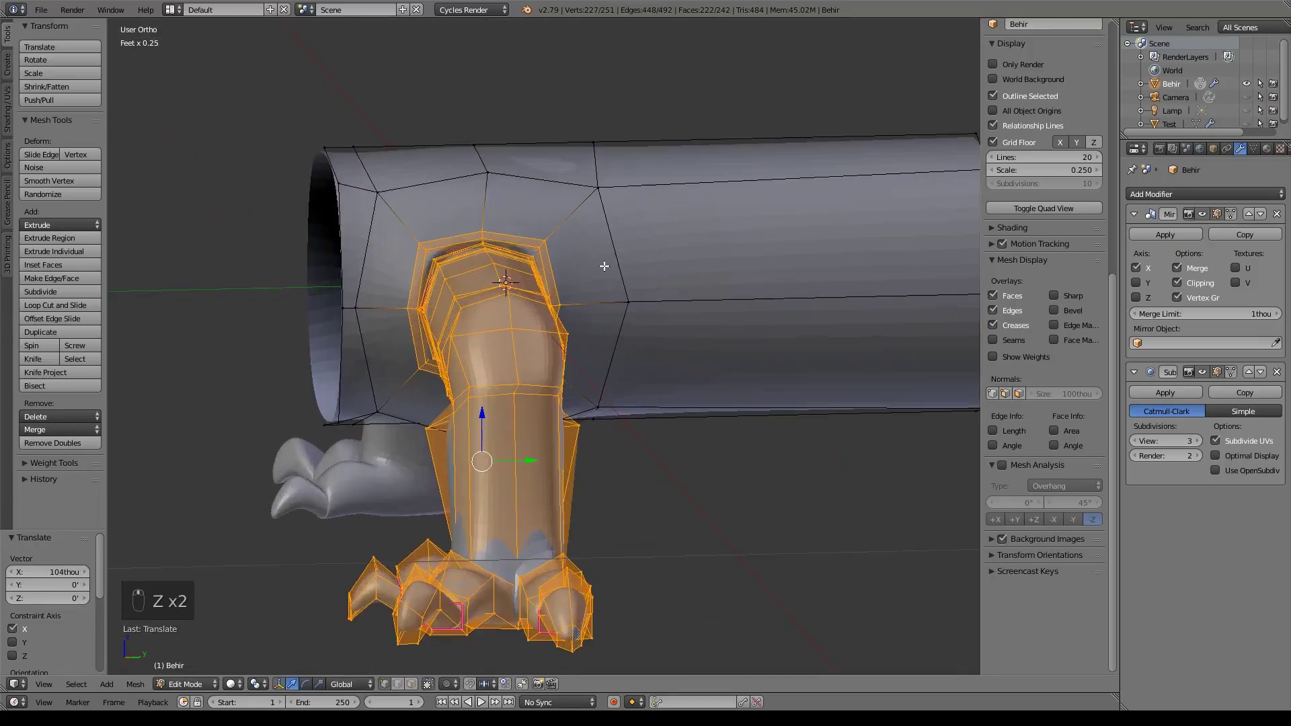
alt+right_click(566, 352)
key(s)
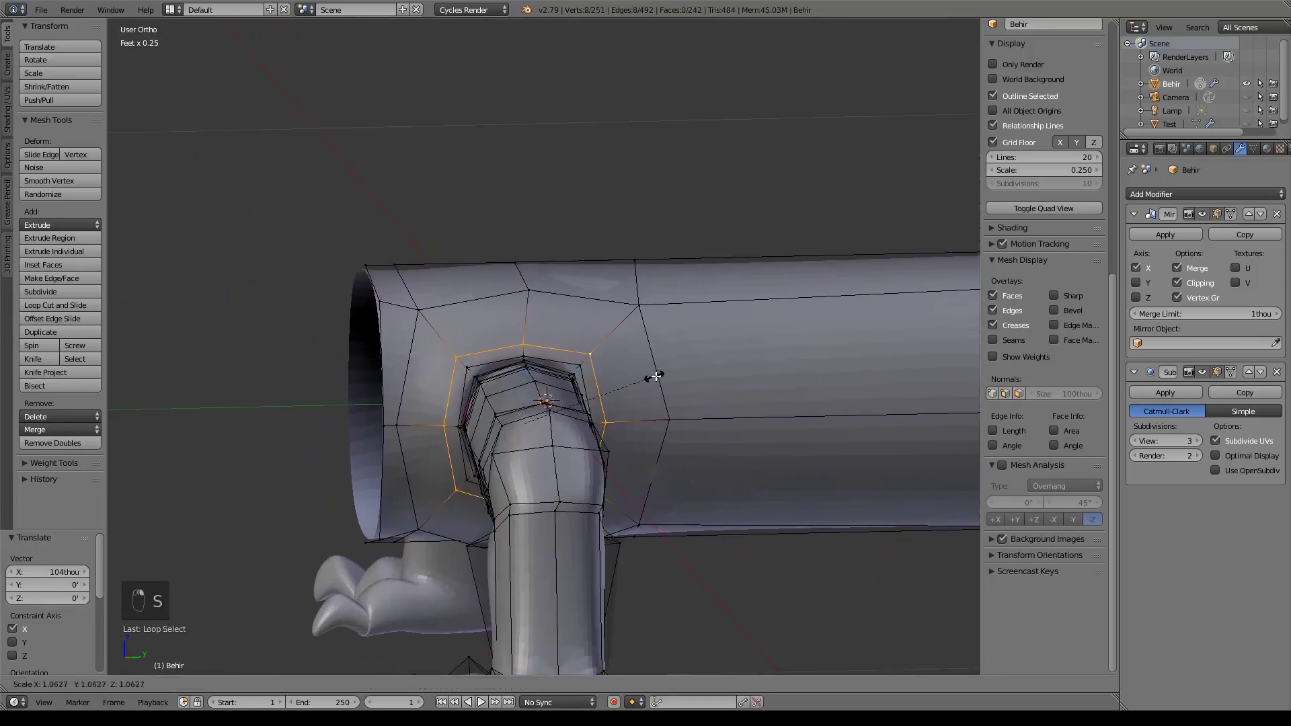
click(680, 378)
- Select the next edge loop inside the shoulder opening and scale it by 1.144
middle_drag(651, 415, 543, 376)
scroll(653, 419, up, 3)
alt+right_click(666, 429)
key(s)
click(694, 437)
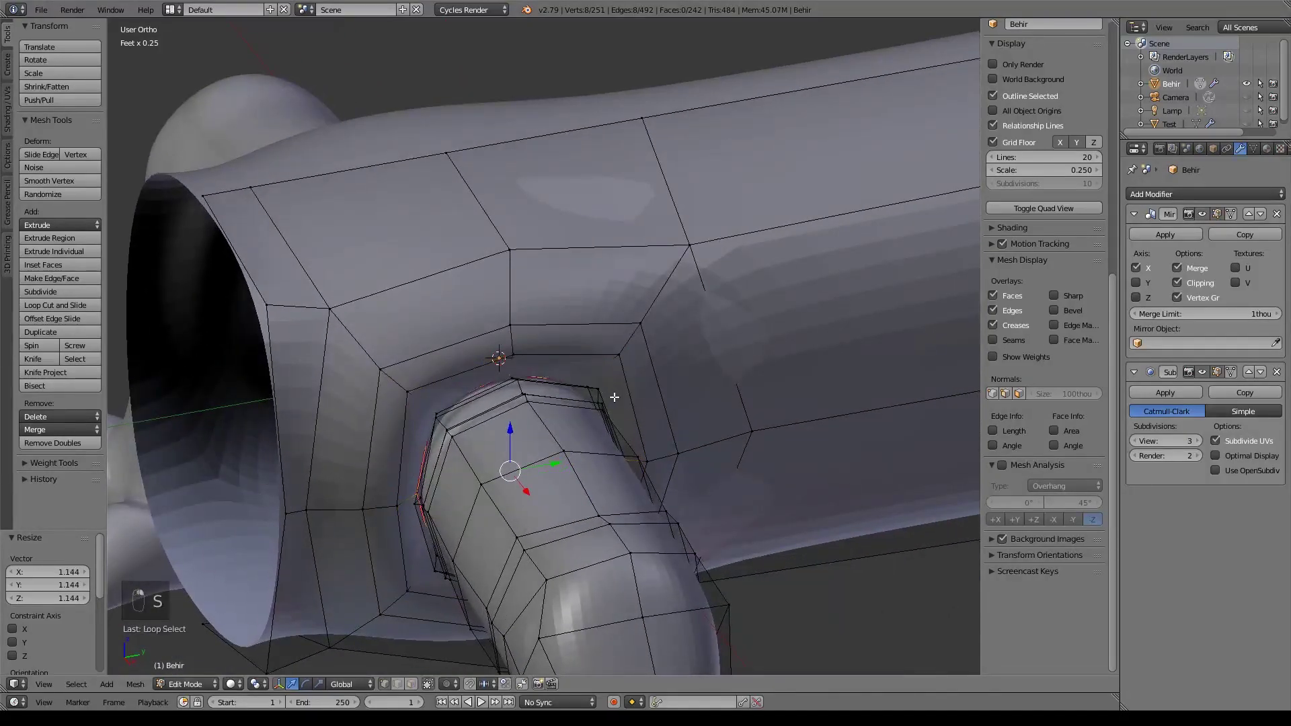
- Scale up the creased loop inside the shoulder opening, and scale the adjoining loop at the leg's base about 1.05 times
key(s)
click(636, 398)
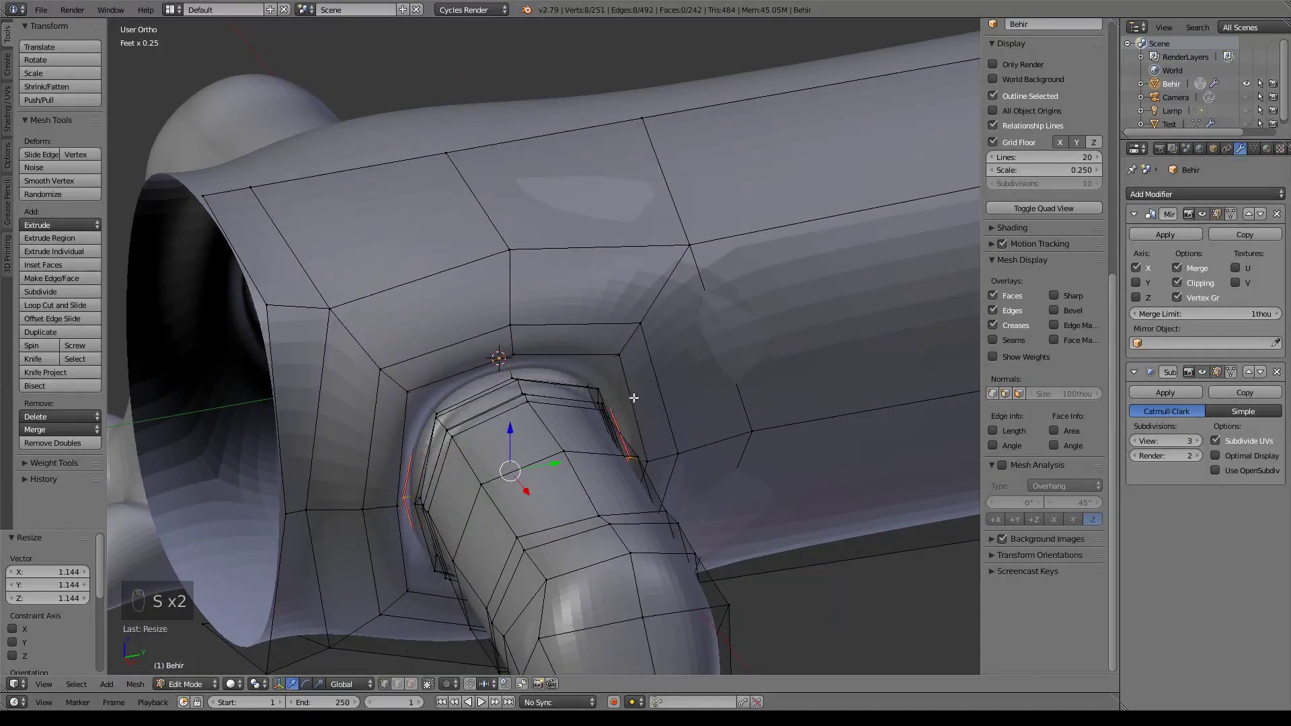
alt+right_click(529, 378)
key(s)
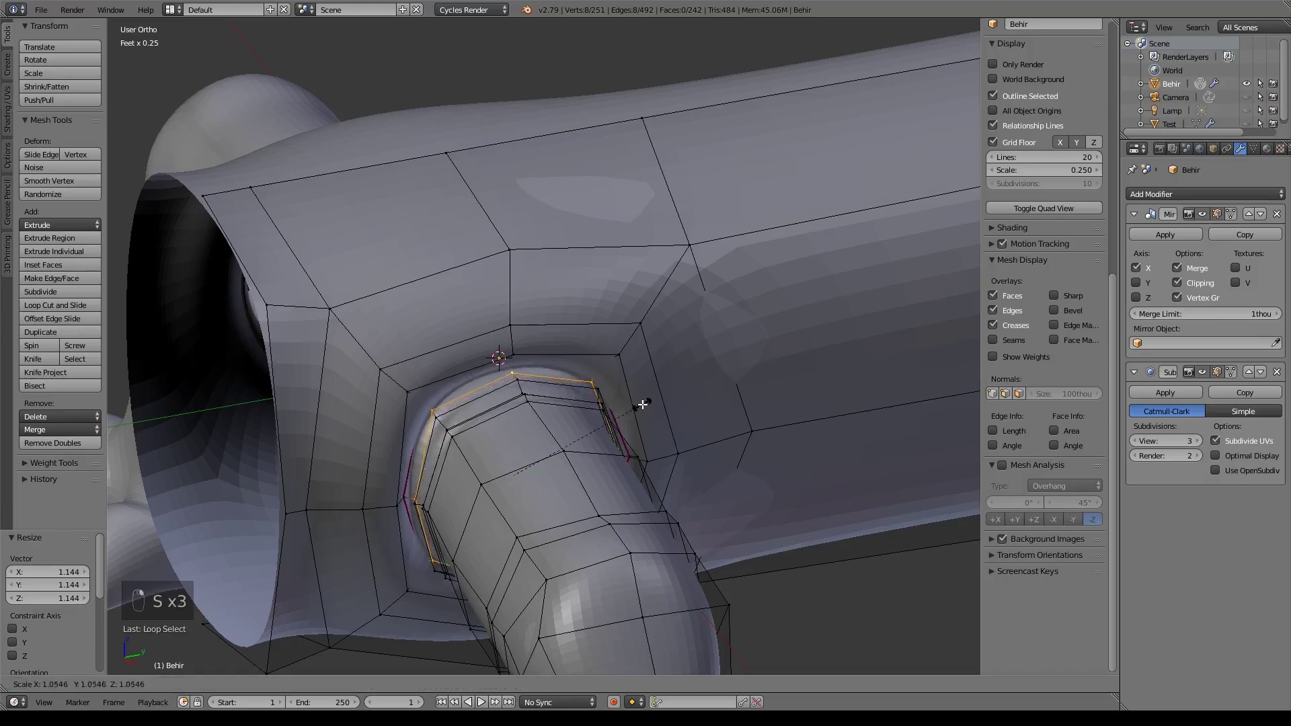
click(642, 404)
- Select the body's edge loop around the shoulder opening, move it along X and scale it by 0.936
middle_drag(642, 404, 565, 337)
alt+right_click(567, 336)
key(g)
key(x)
click(638, 479)
key(s)
click(669, 510)
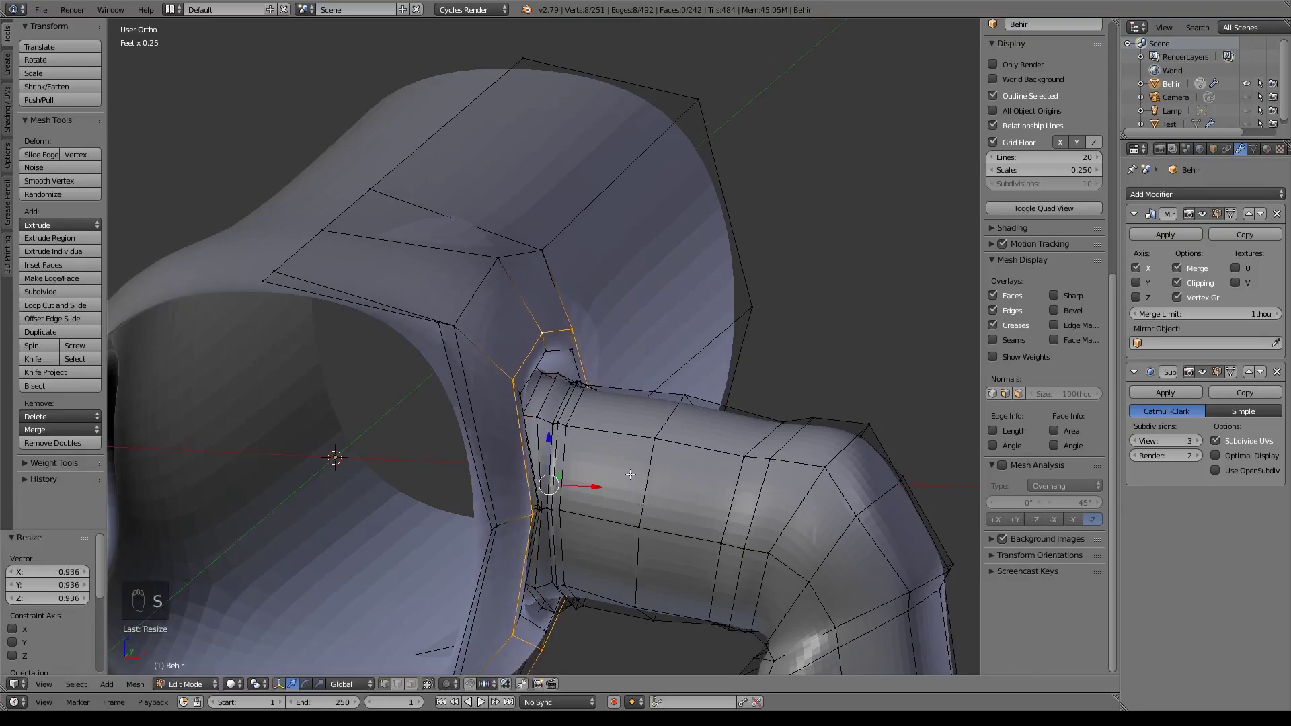
- Add a loop cut on the body around the shoulder opening, scale it about 1.02 times and nudge it along X
key(ctrl+r)
click(541, 344)
key(s)
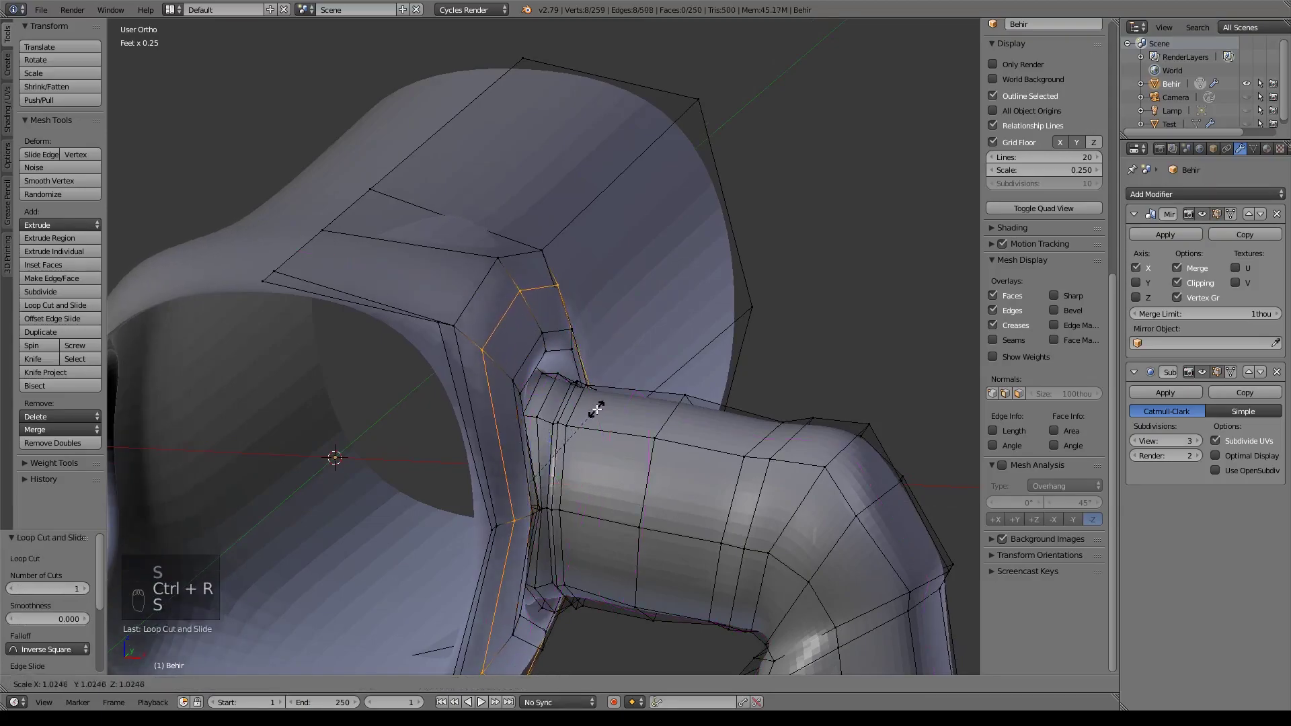
click(595, 412)
drag(578, 489, 584, 485)
scroll(693, 488, down, 3)
- Nudge one of the shoulder's edge loops outward along X and rescale the loop beside it
middle_drag(716, 492, 634, 360)
key(Tab)
- Check the smoothed shoulder in Object Mode, and move the vertex at the underside of the elbow -42.6 thou along X
key(Tab)
scroll(544, 474, up, 6)
alt+right_click(582, 312)
mouse_move(499, 428)
mouse_down()
mouse_move(462, 438)
mouse_move(532, 418)
mouse_move(507, 424)
mouse_move(524, 431)
mouse_up()
alt+right_click(595, 303)
key(s)
click(642, 465)
key(Tab)
middle_drag(642, 464, 733, 451)
scroll(733, 450, down, 5)
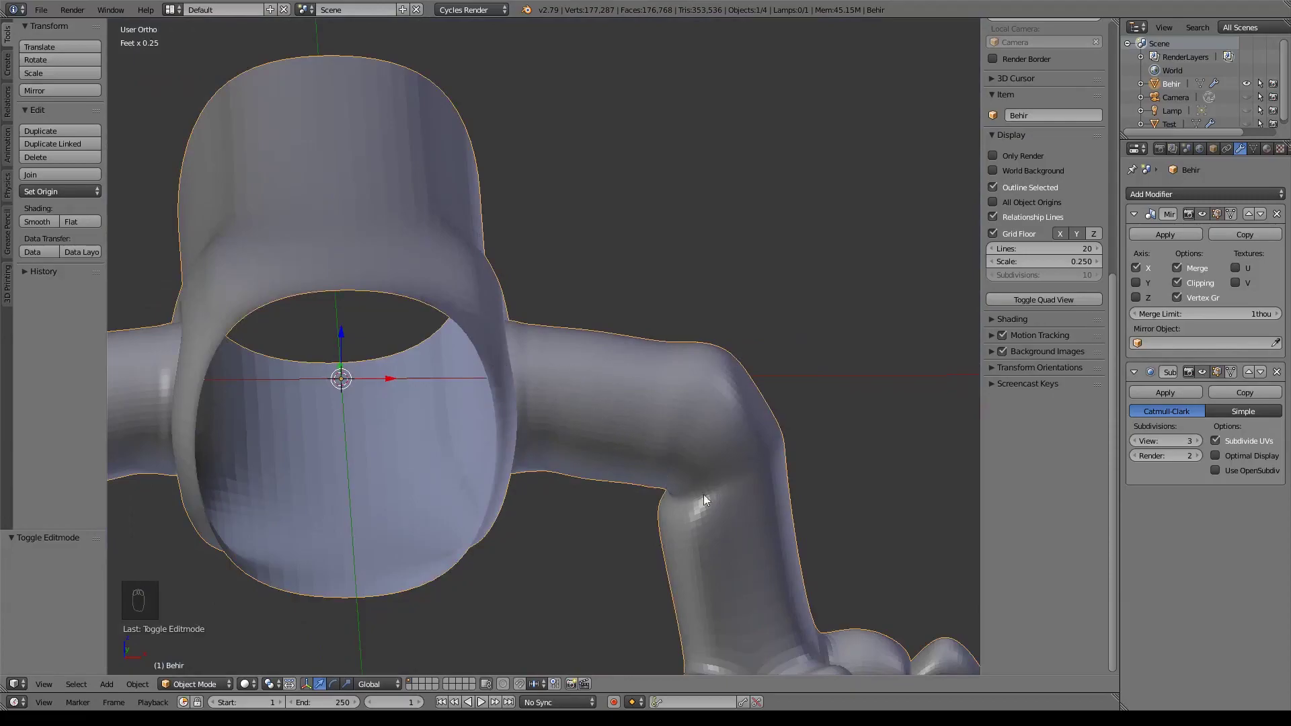
scroll(702, 501, down, 4)
key(Tab)
scroll(682, 506, up, 2)
middle_drag(706, 505, 608, 410)
scroll(608, 410, up, 5)
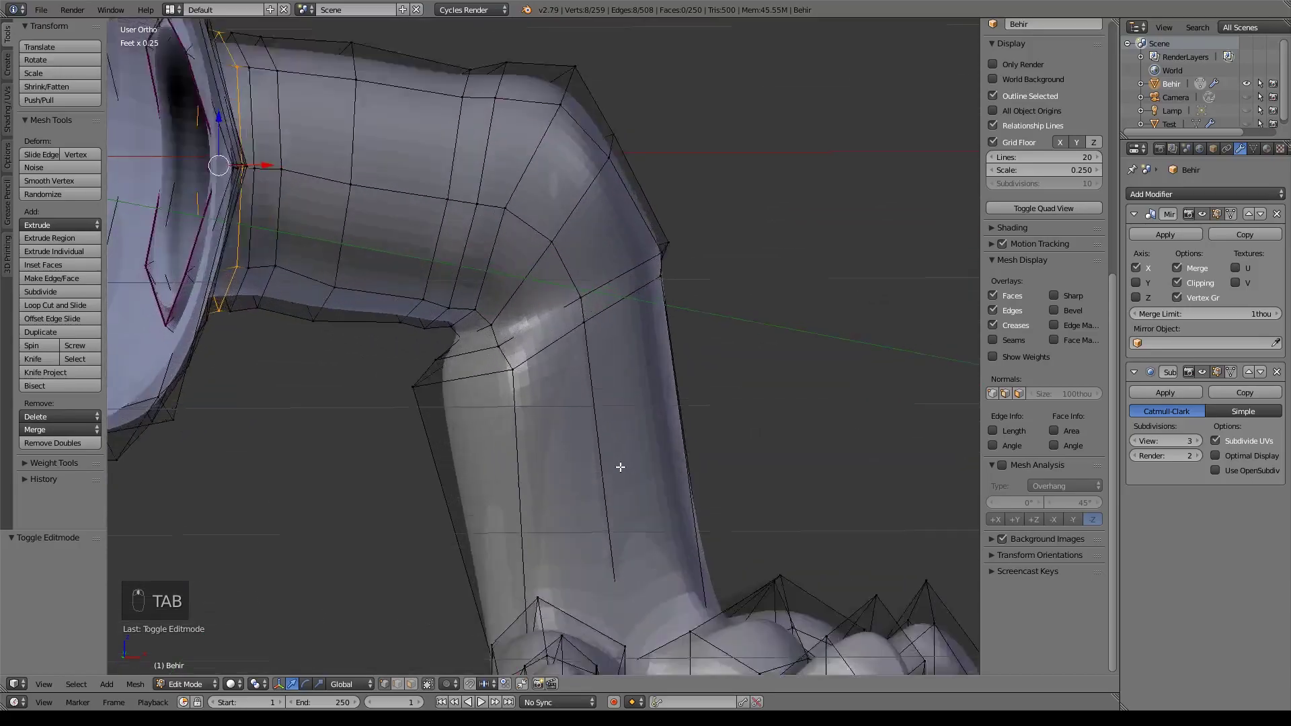
right_click(453, 337)
drag(501, 338, 444, 336)
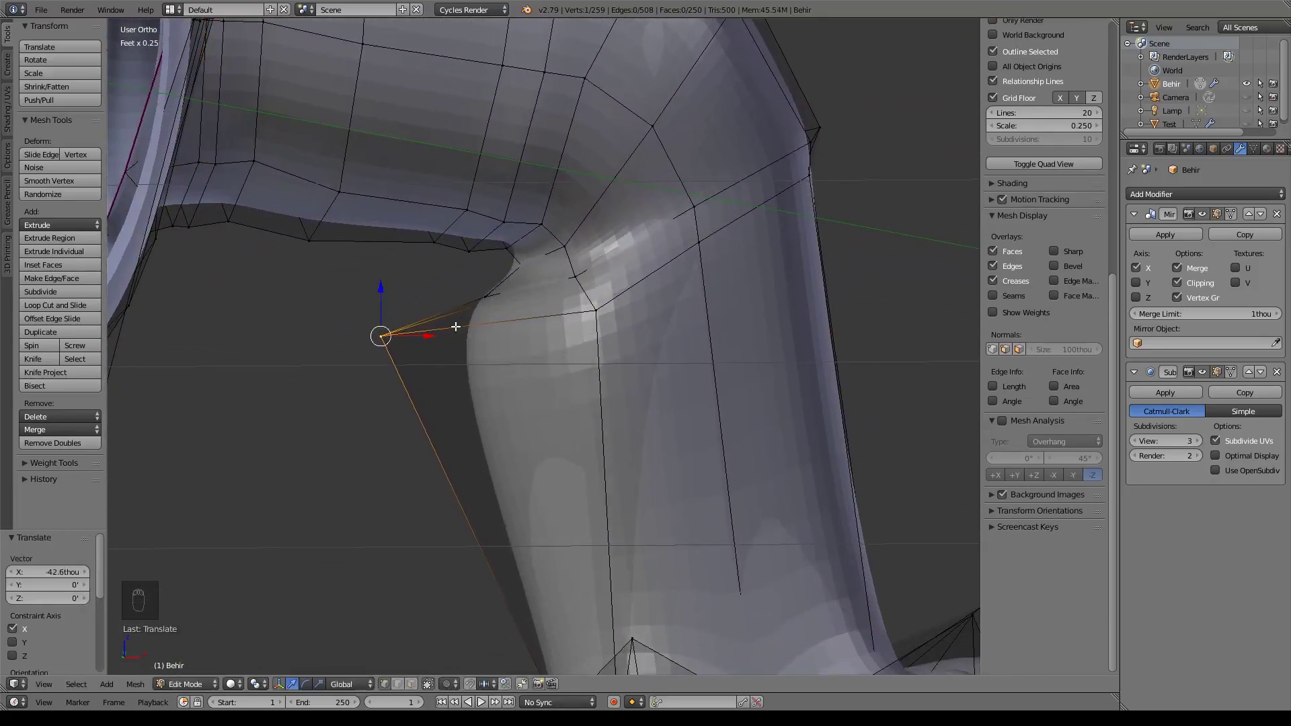
- Move the vertex just above the elbow point inward and slightly upward to sharpen the elbow's underside
right_click(488, 299)
key(g)
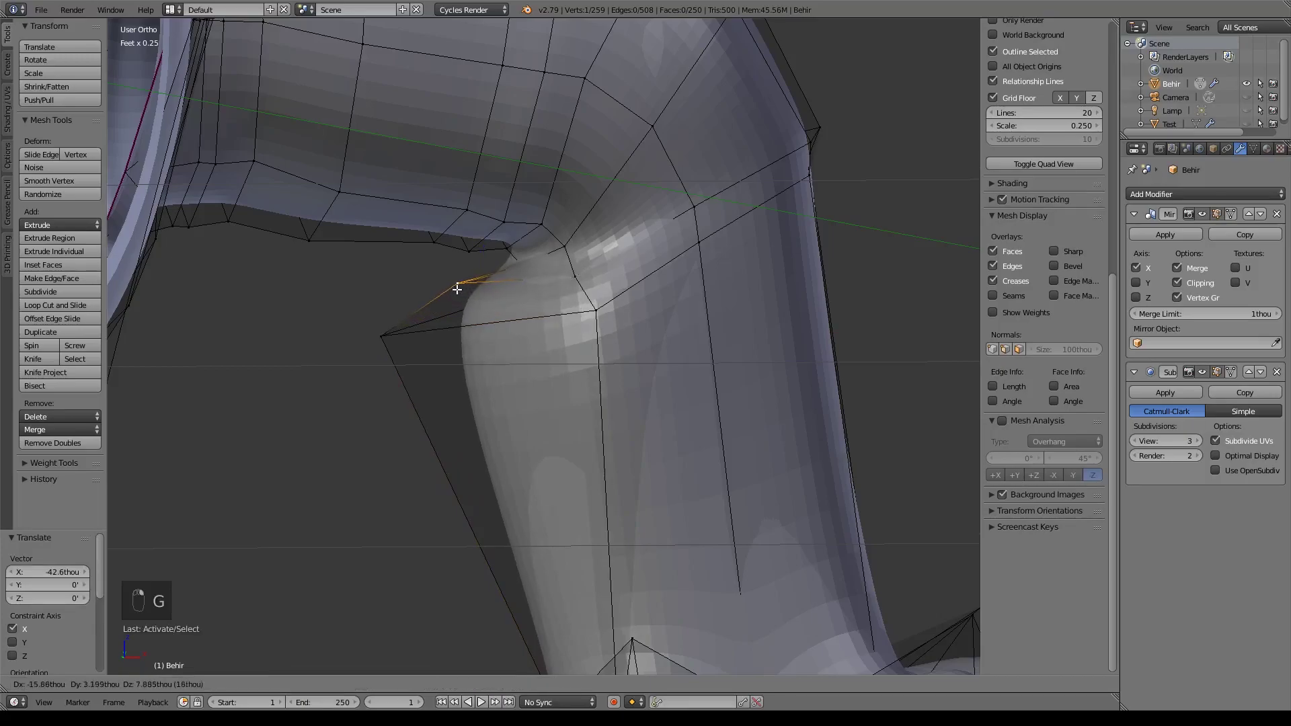
click(453, 291)
scroll(545, 430, down, 6)
key(Tab)
- Select the two outer vertices on either side of the elbow and scale them apart by 1.158
middle_drag(559, 431, 489, 420)
key(Tab)
shift+right_click(478, 340)
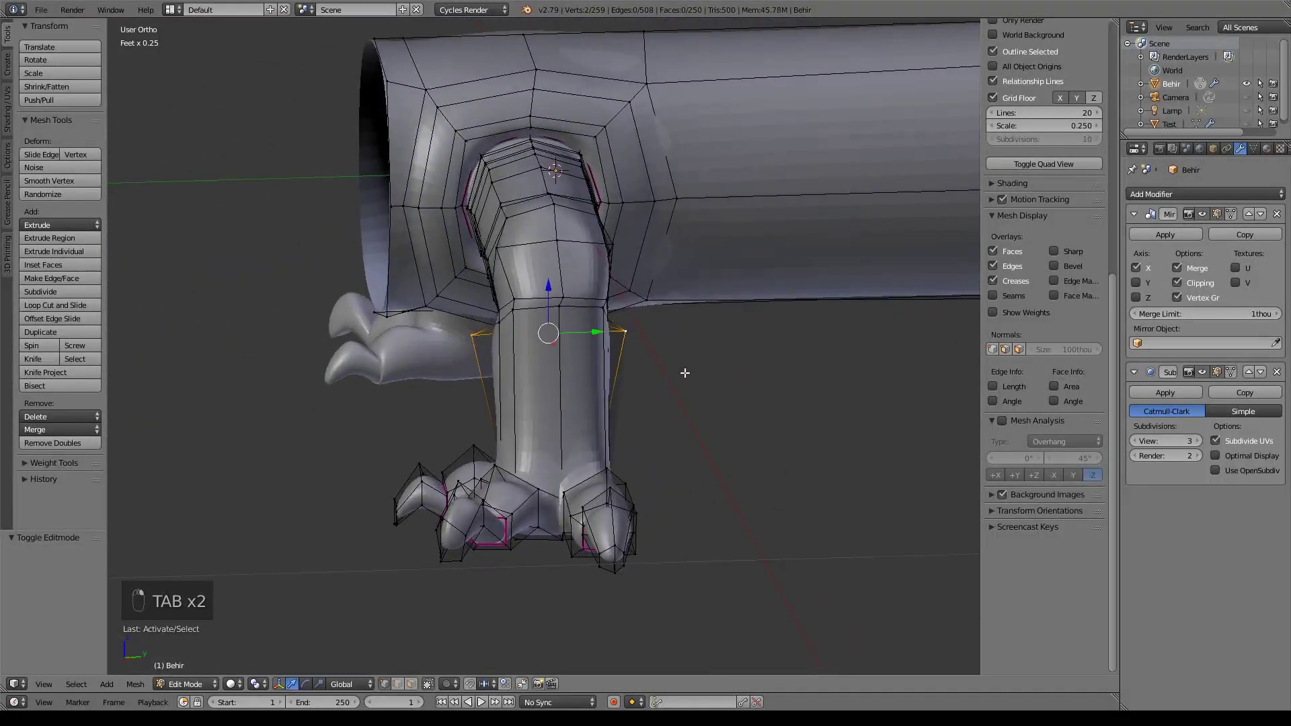
key(s)
click(708, 370)
- Select the opposing pair of vertices just below the elbow, spread them slightly apart and check the leg's shape
mouse_move(720, 386)
middle_down()
mouse_move(689, 414)
mouse_move(696, 388)
middle_up()
right_click(598, 341)
shift+right_click(518, 349)
key(s)
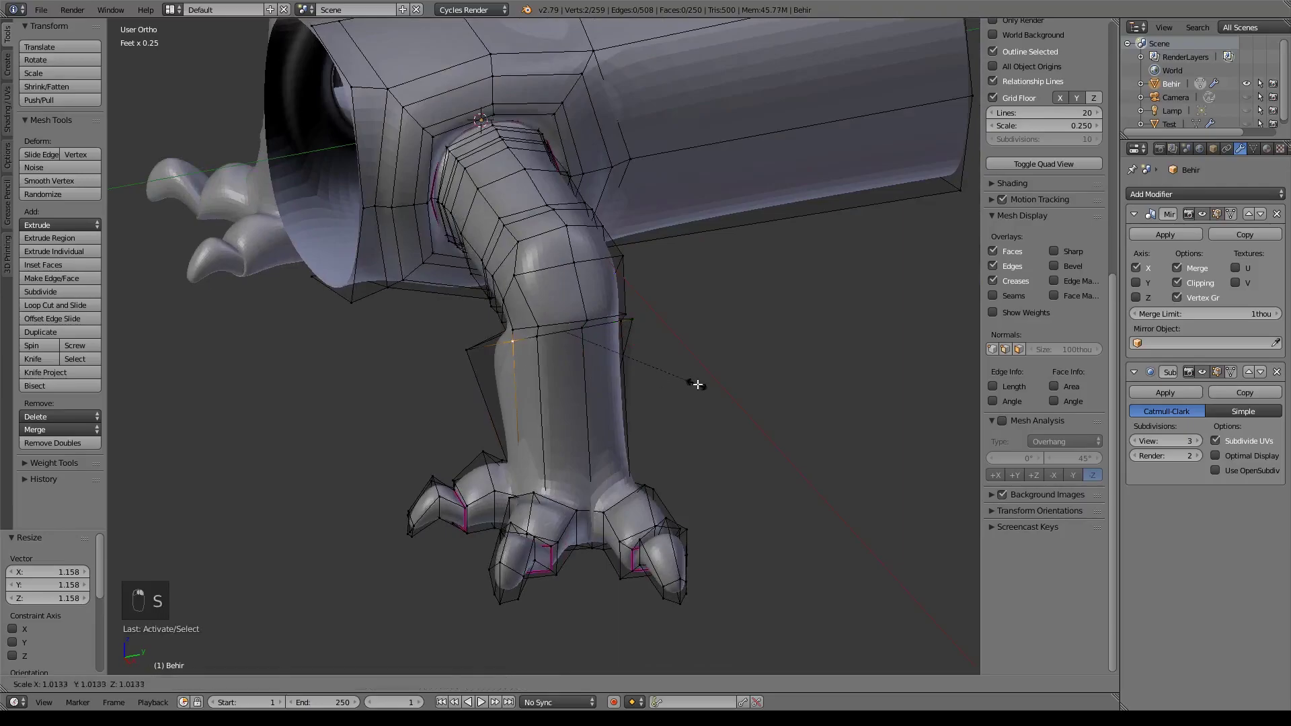
click(706, 385)
middle_drag(706, 384, 582, 426)
key(Tab)
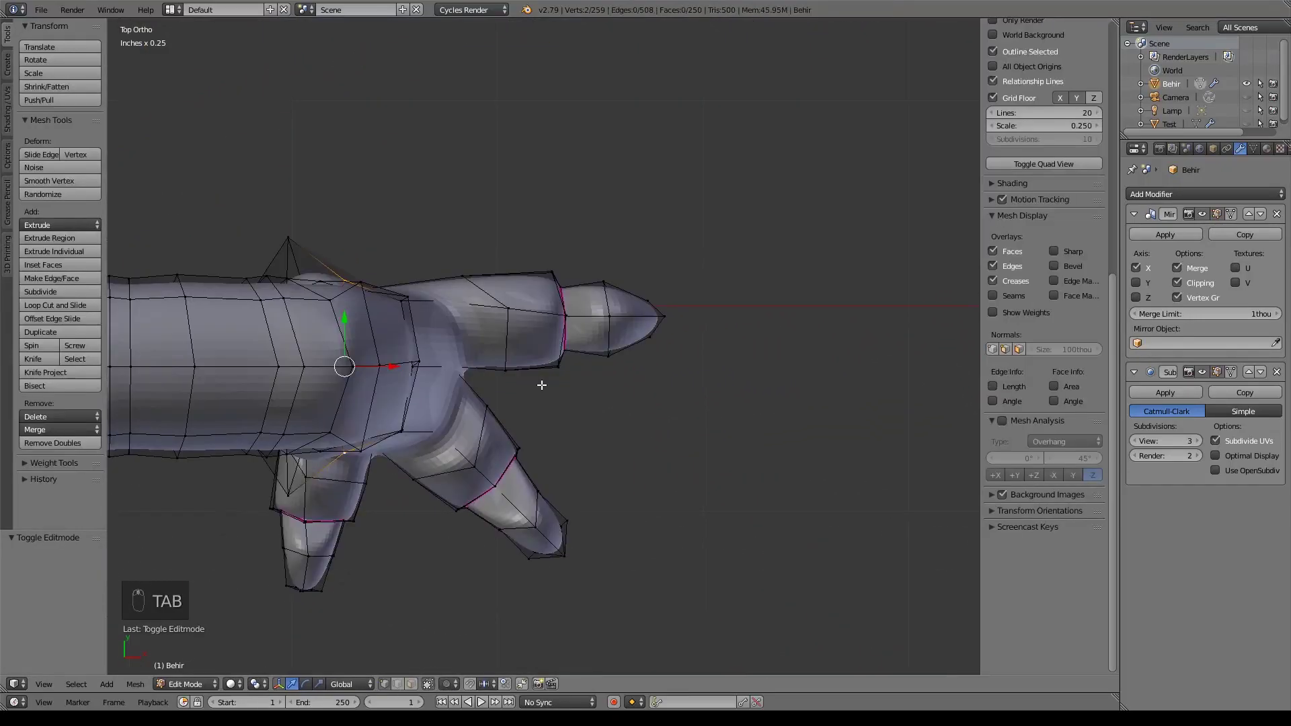
scroll(542, 385, down, 5)
middle_drag(542, 384, 481, 375)
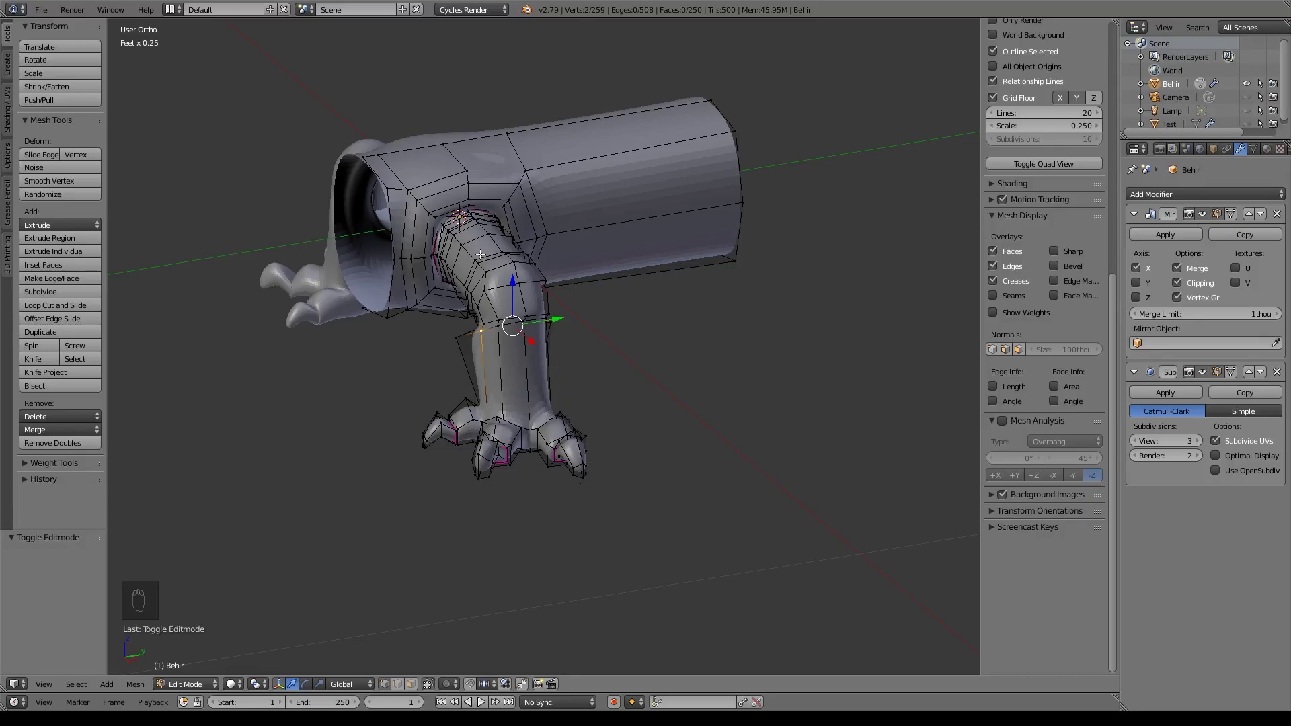
- Try adding loop cuts around the lower leg near the foot, scaling the ankle loop by 1.092, and undo them
key(ctrl+r)
click(536, 414)
click(540, 419)
key(ctrl+r)
click(539, 420)
click(539, 420)
key(s)
click(605, 415)
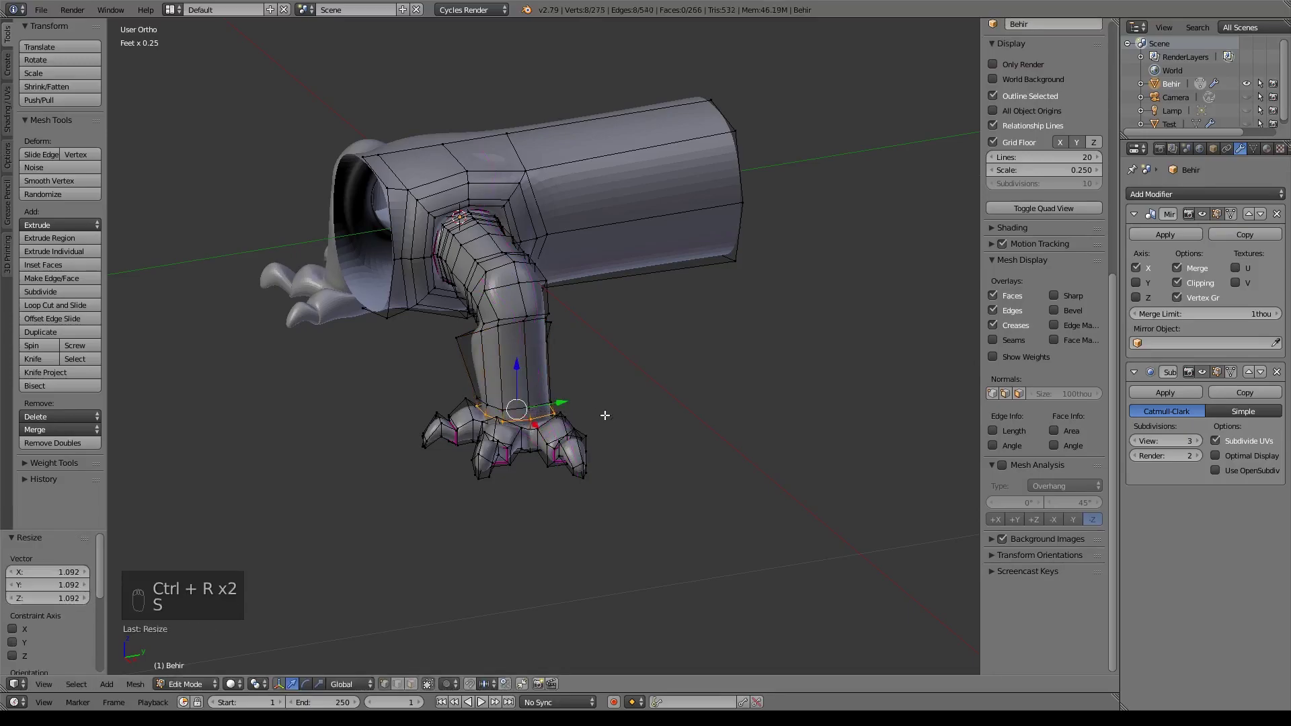
key(ctrl+z)
key(ctrl+z)
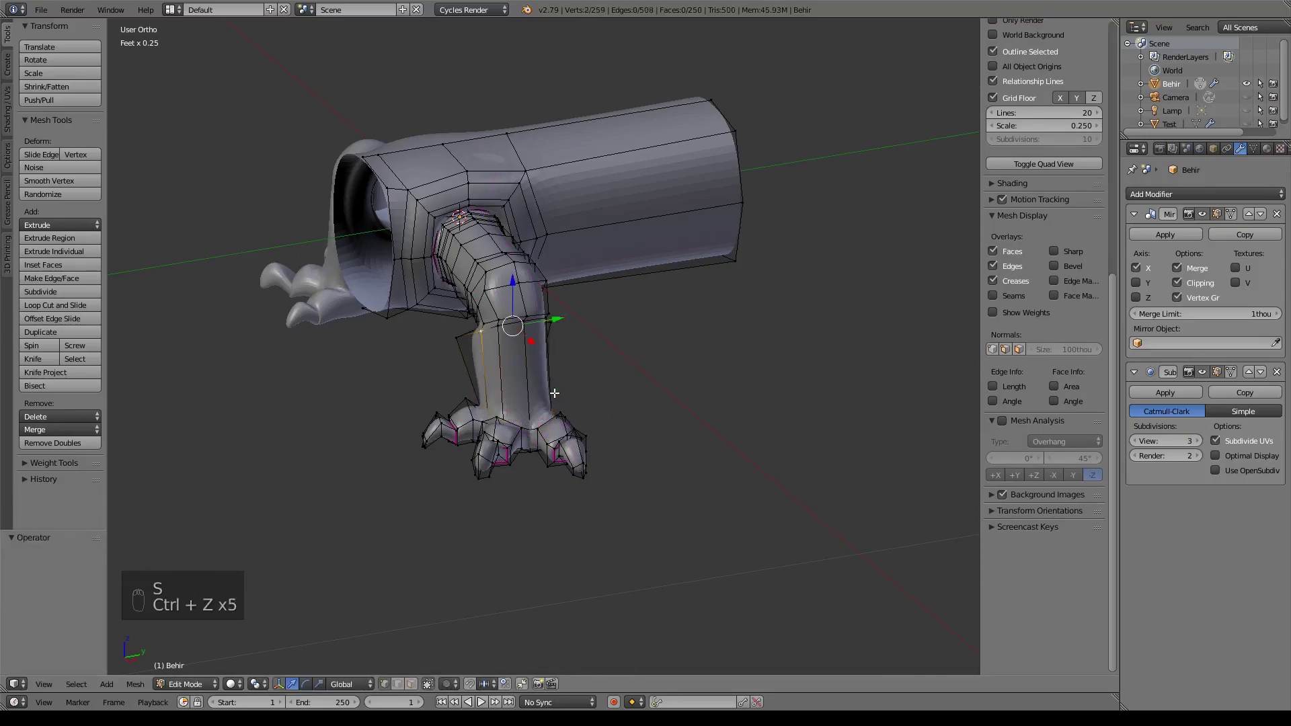
- Return to Object Mode and duplicate the Behir object in place
shift+middle_drag(597, 262, 612, 340)
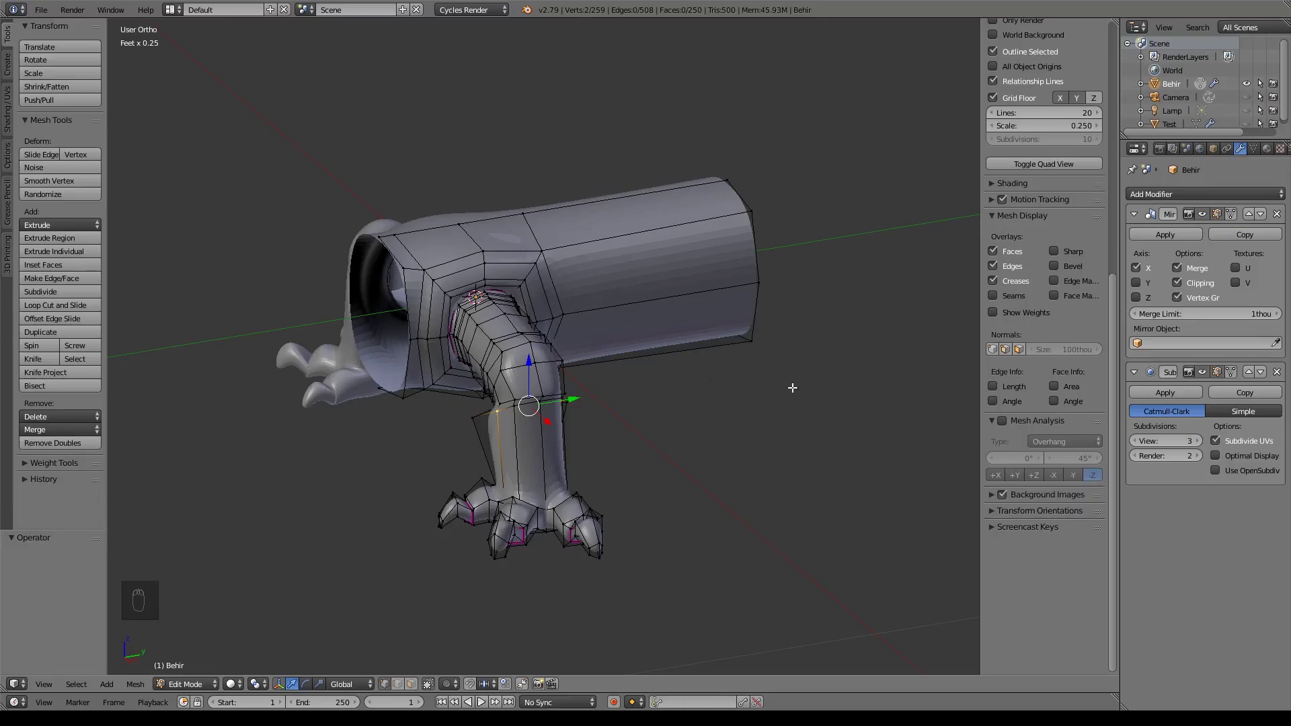
scroll(794, 390, down, 3)
key(Tab)
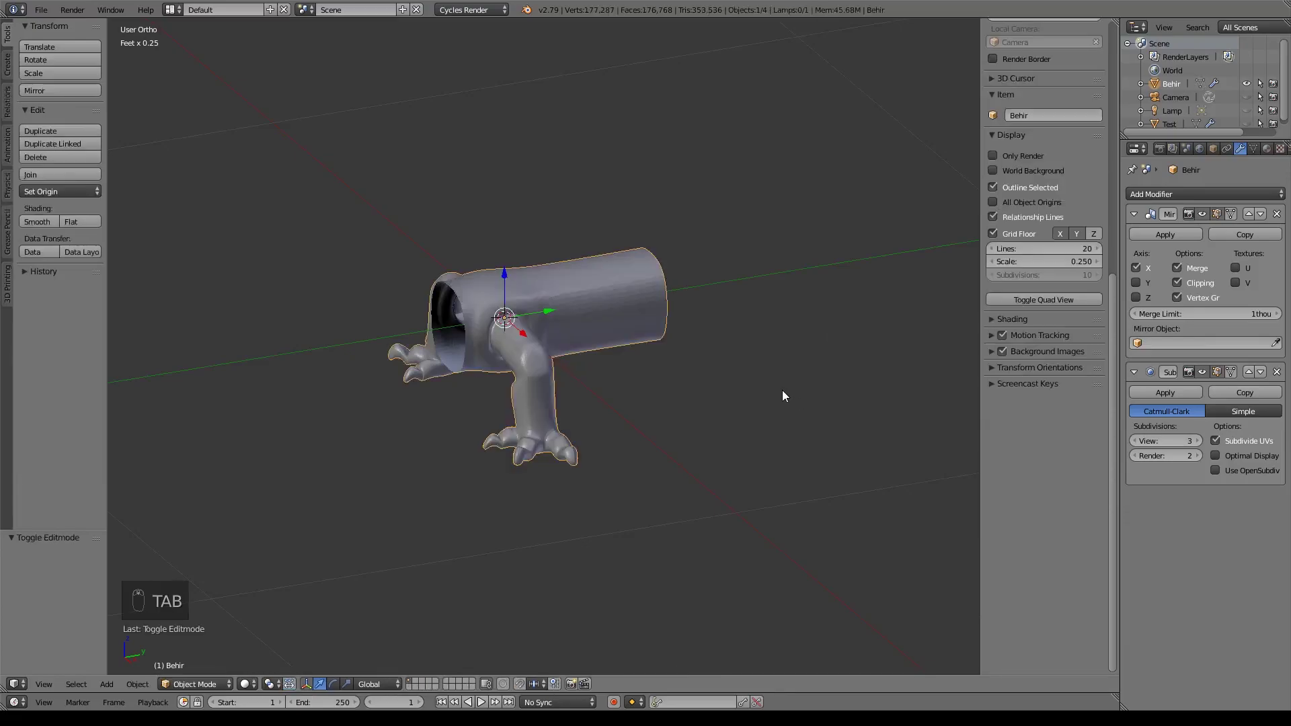
key(shift+d)
right_click(677, 316)
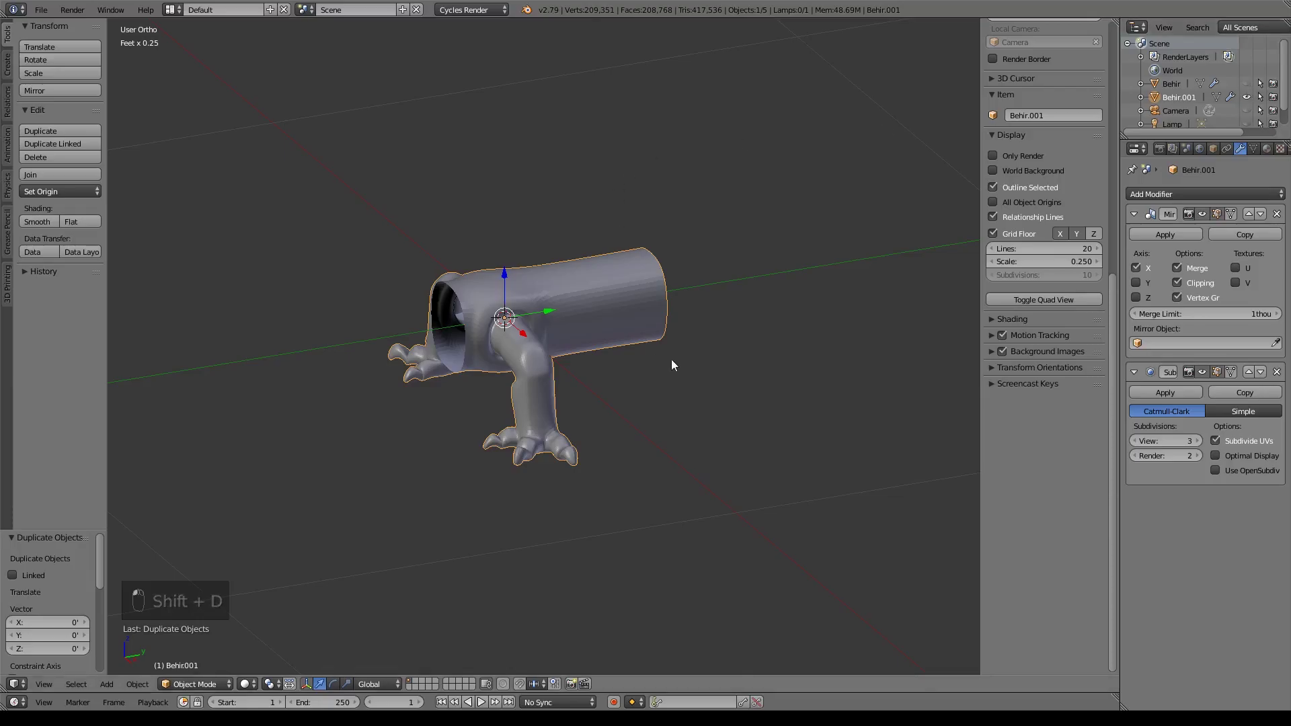
- Apply the Mirror and Subdivision Surface modifiers on the duplicated Behir segment
middle_drag(691, 354, 620, 312)
key(KP_3)
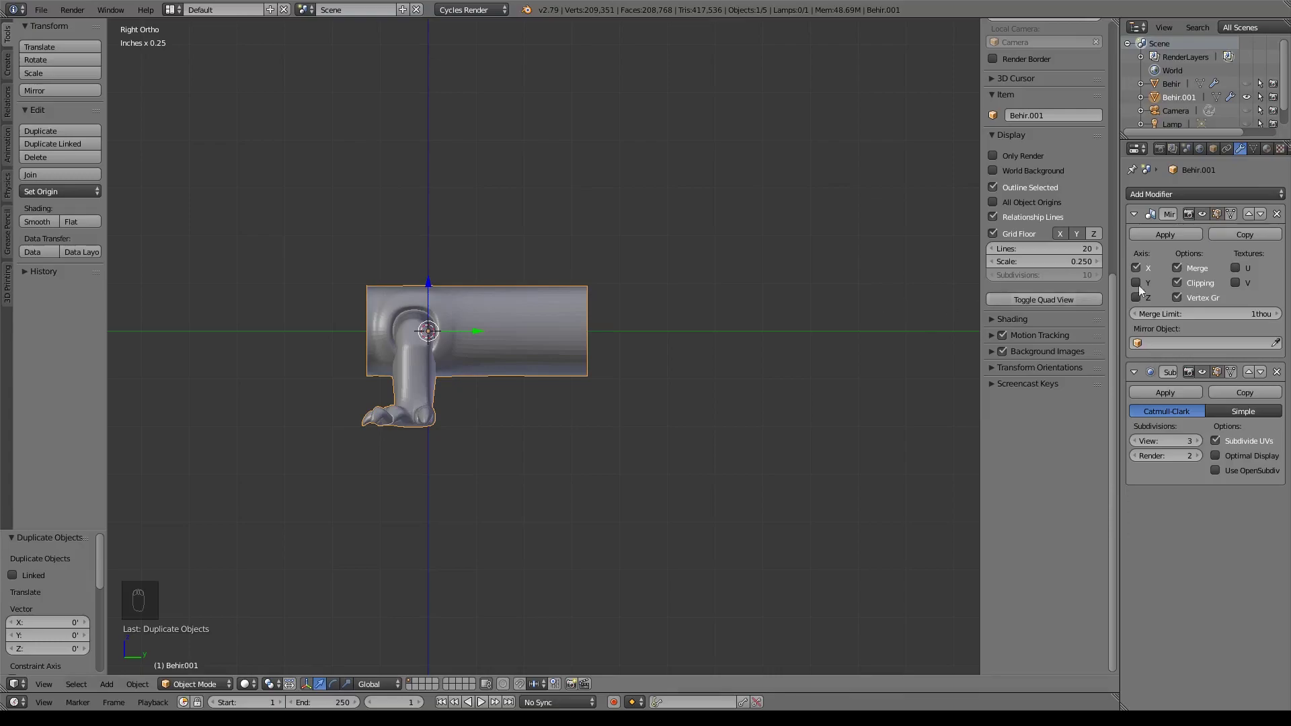
click(1168, 233)
click(1169, 233)
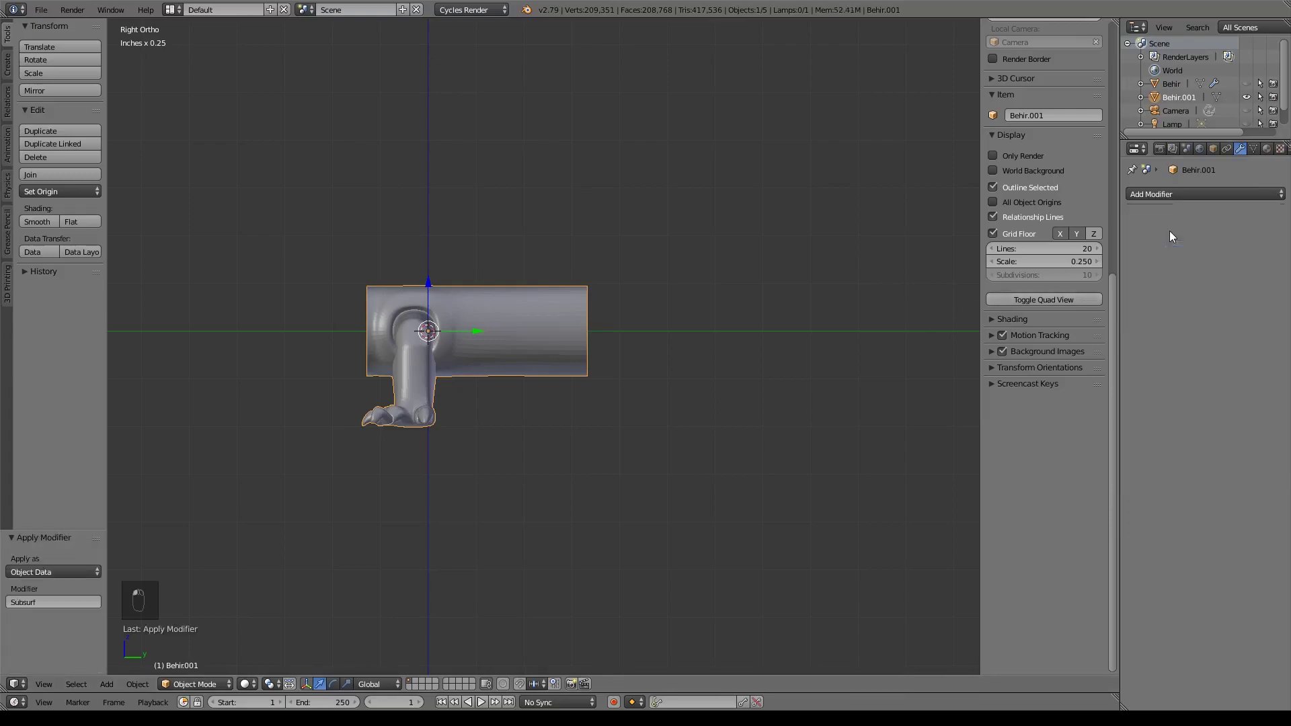
- Add an Array modifier to the duplicate with a relative offset of 0 in X and 1 in Y
click(1150, 193)
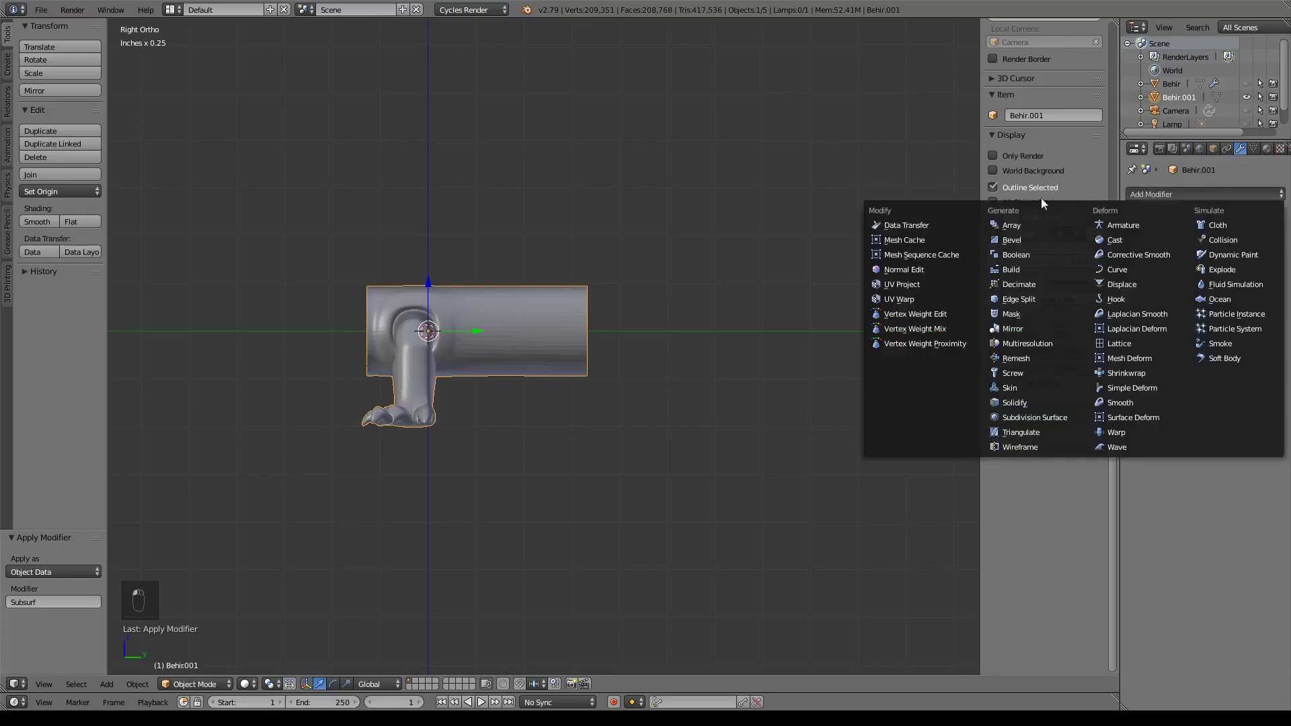
click(1011, 226)
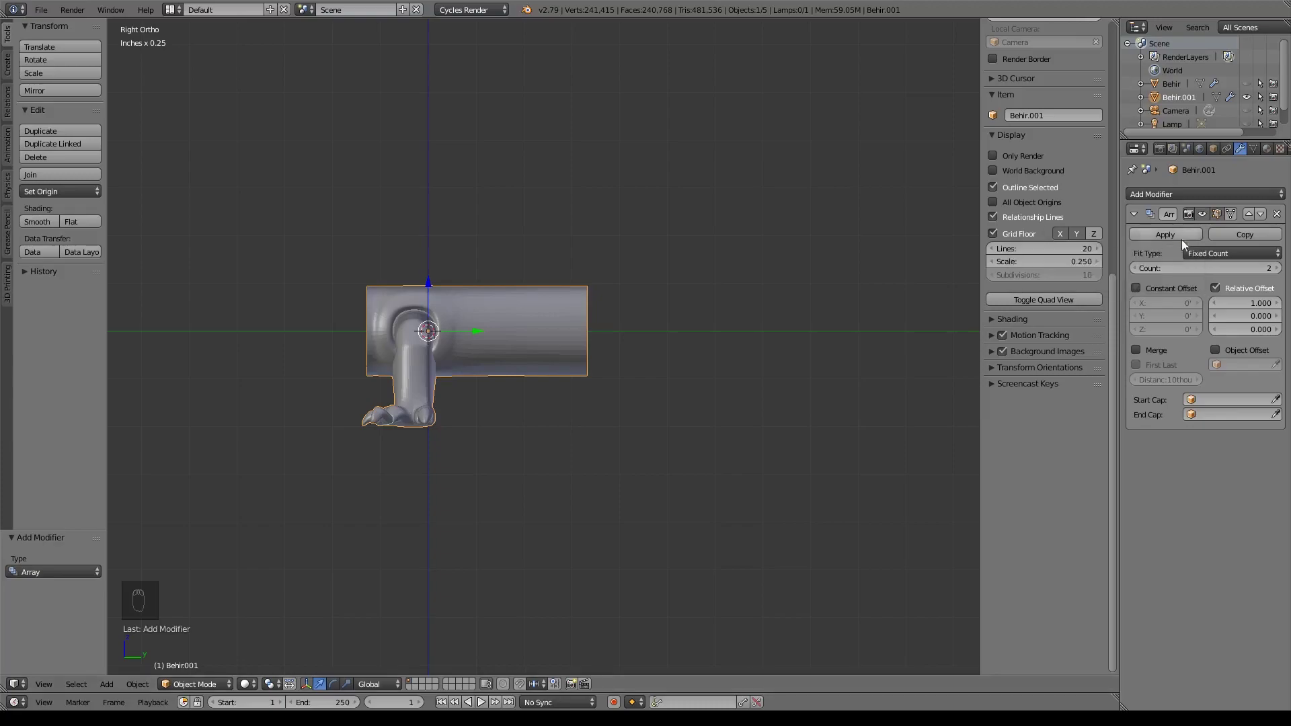
middle_drag(852, 302, 815, 319)
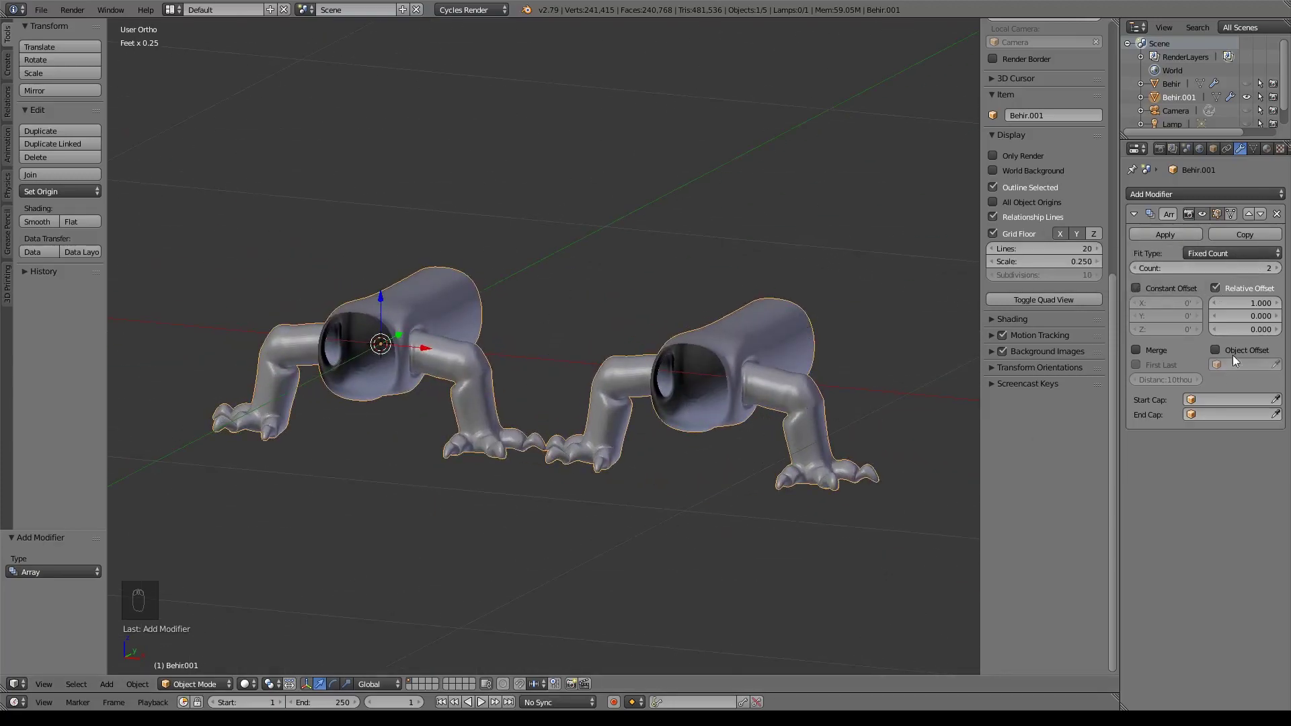
click(1254, 303)
text(0)
key(Return)
click(1252, 316)
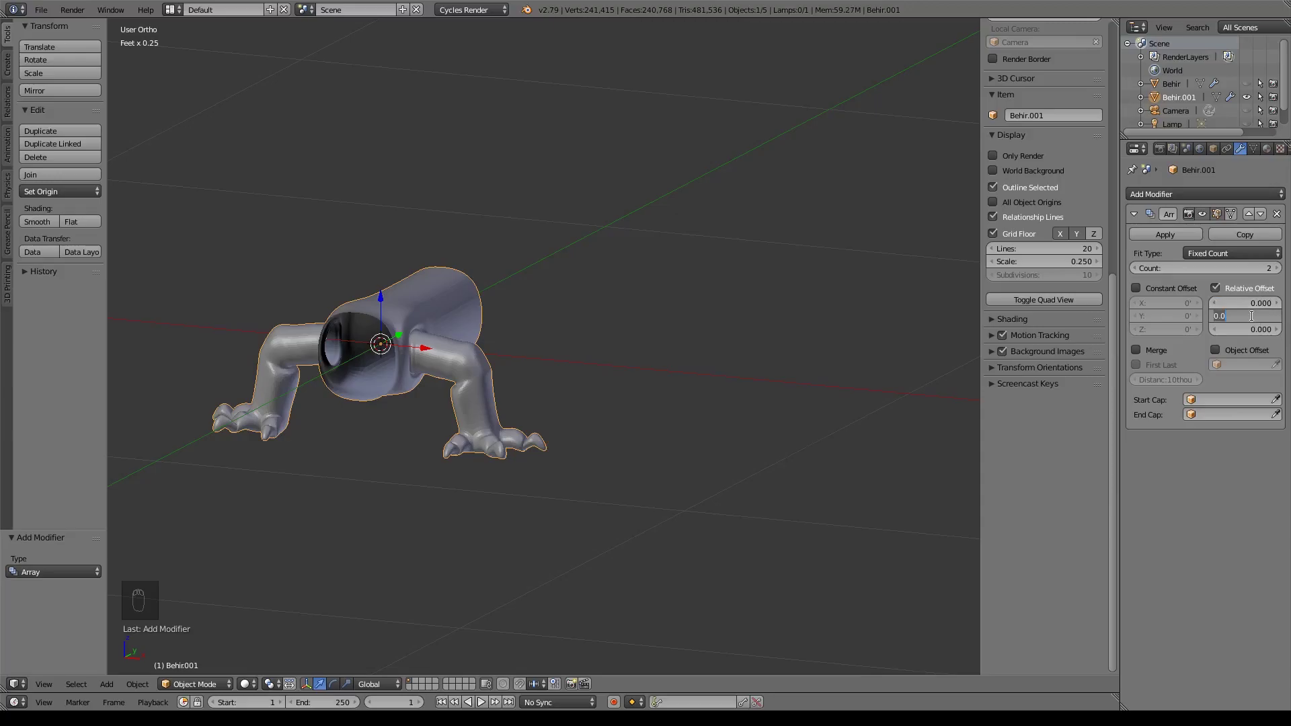
text(1)
key(Return)
middle_drag(807, 323, 550, 197)
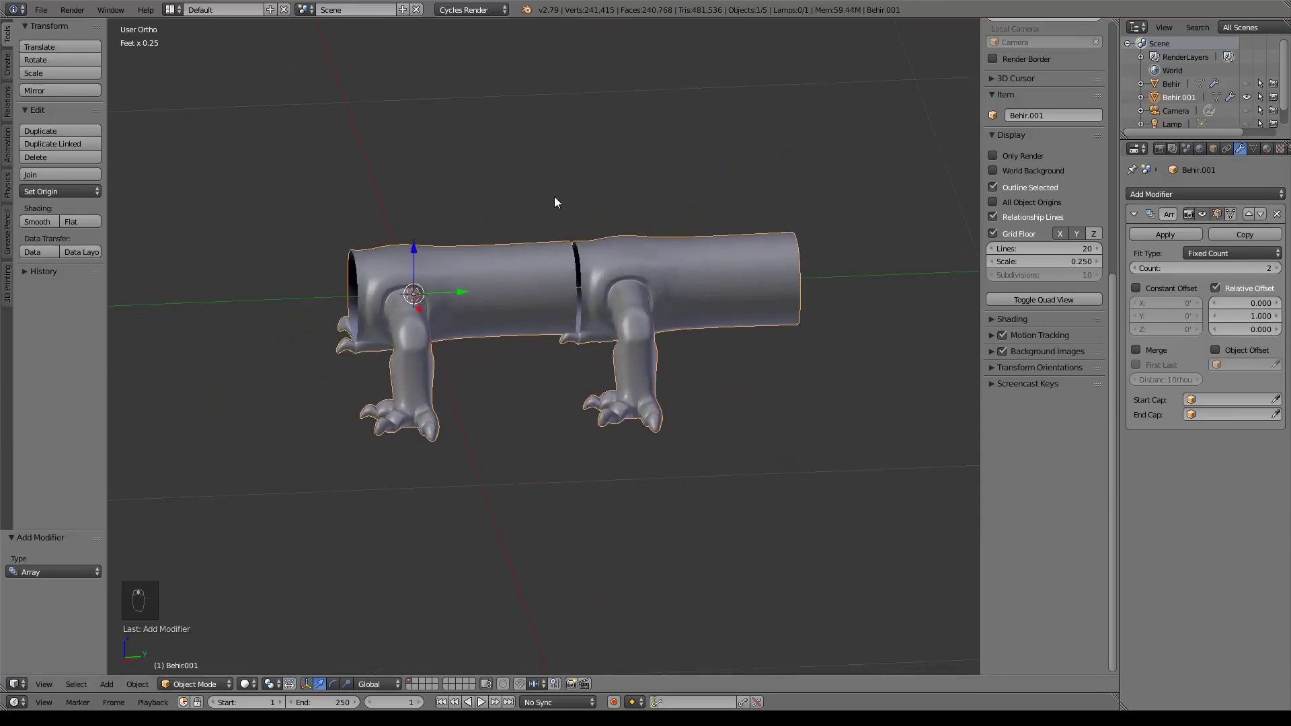
- Enable Merge on the Array modifier and raise its merge distance to 357 thou
click(1135, 351)
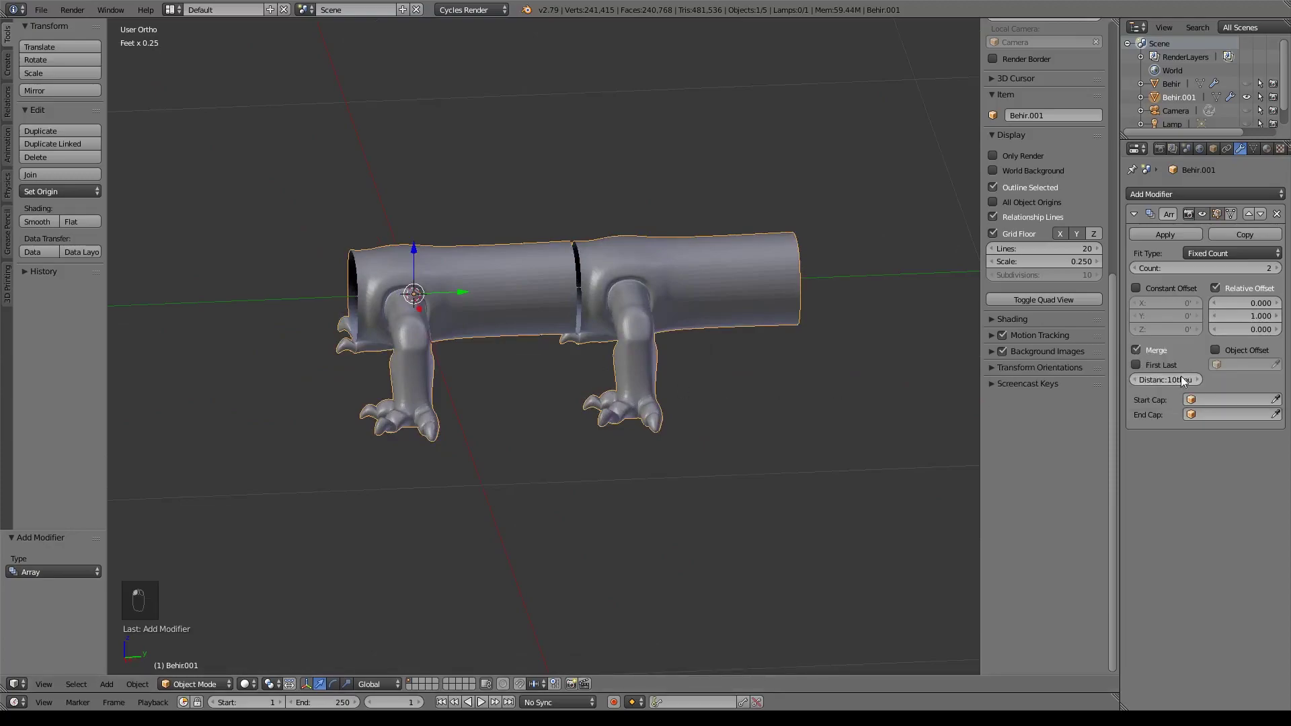
drag(1162, 380, 1204, 381)
scroll(807, 364, down, 10)
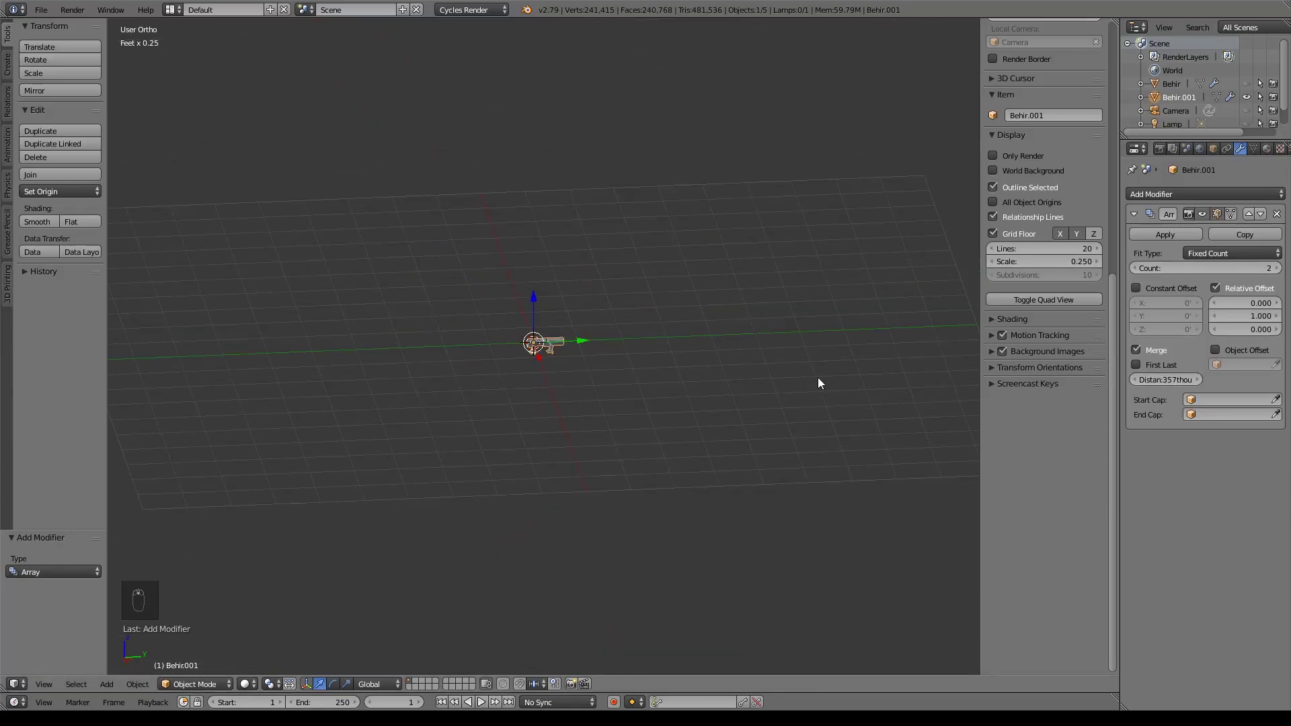
- Consult the front-view reference picture and set the array's count to 6 segments
key(KP_1)
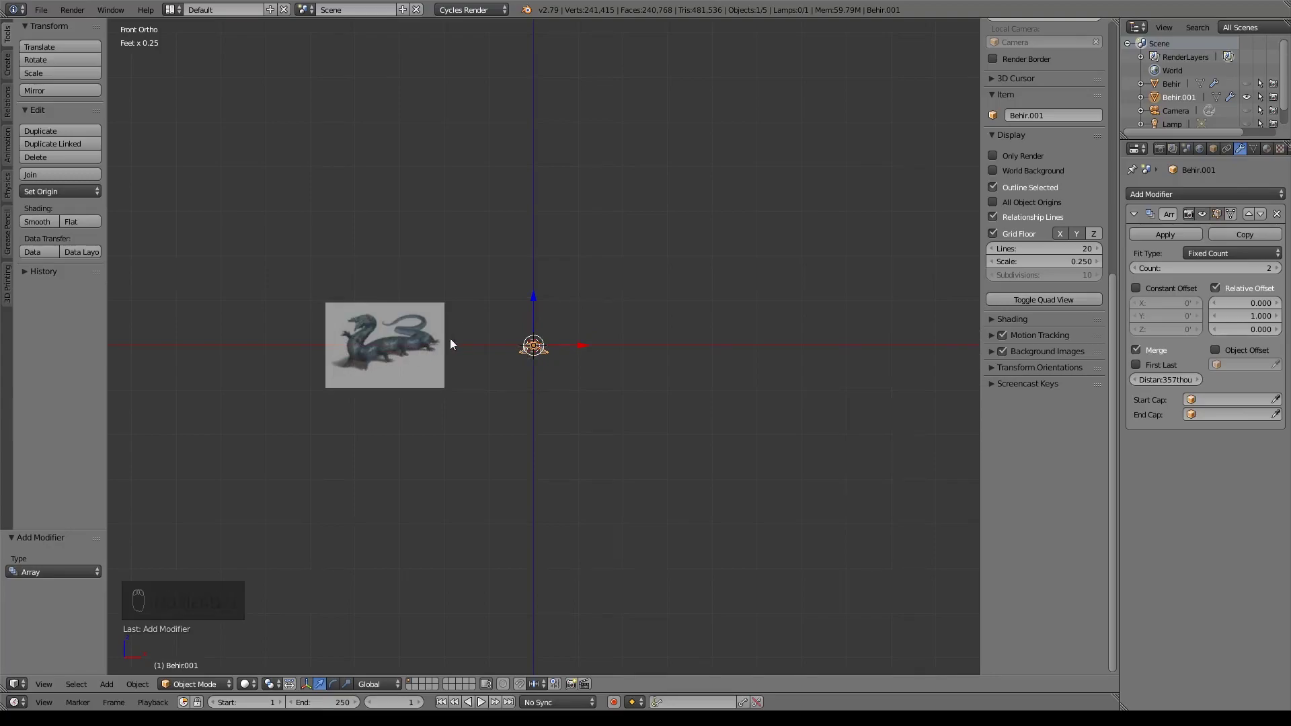
click(1277, 269)
click(1277, 269)
click(1277, 268)
click(1277, 268)
click(1277, 268)
drag(1176, 272, 1138, 269)
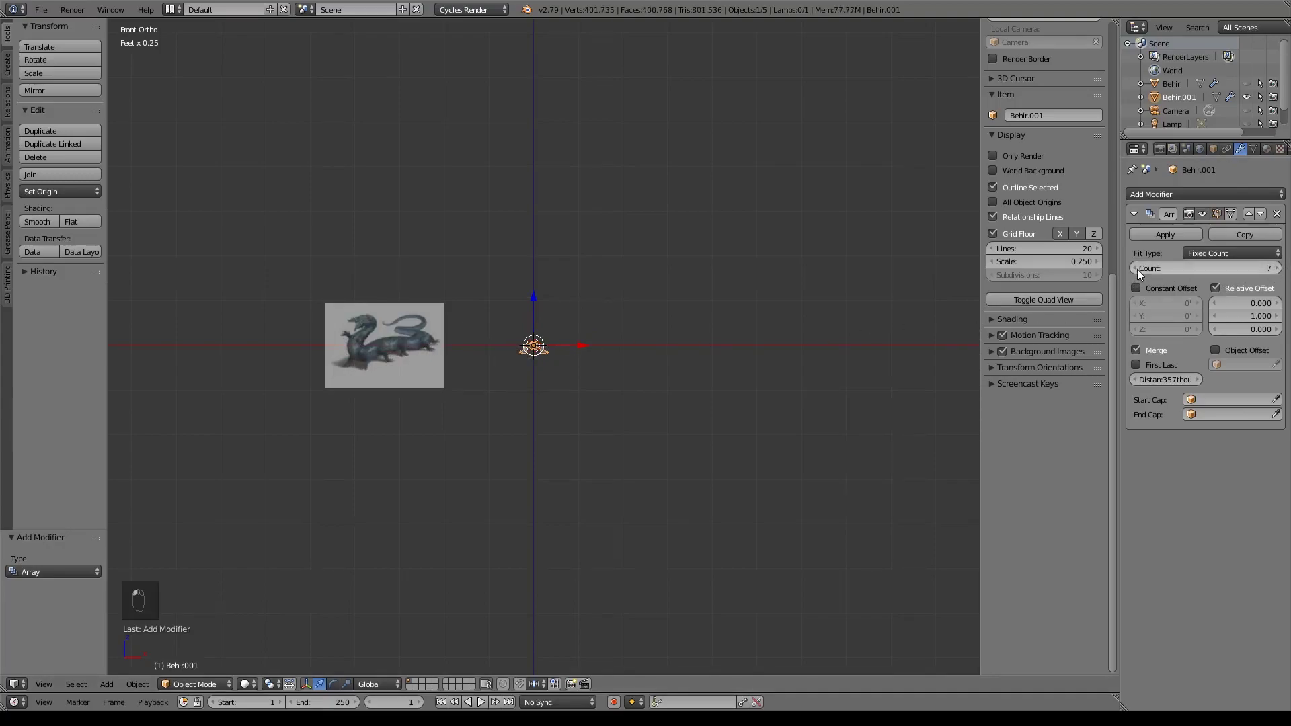
middle_drag(942, 336, 604, 354)
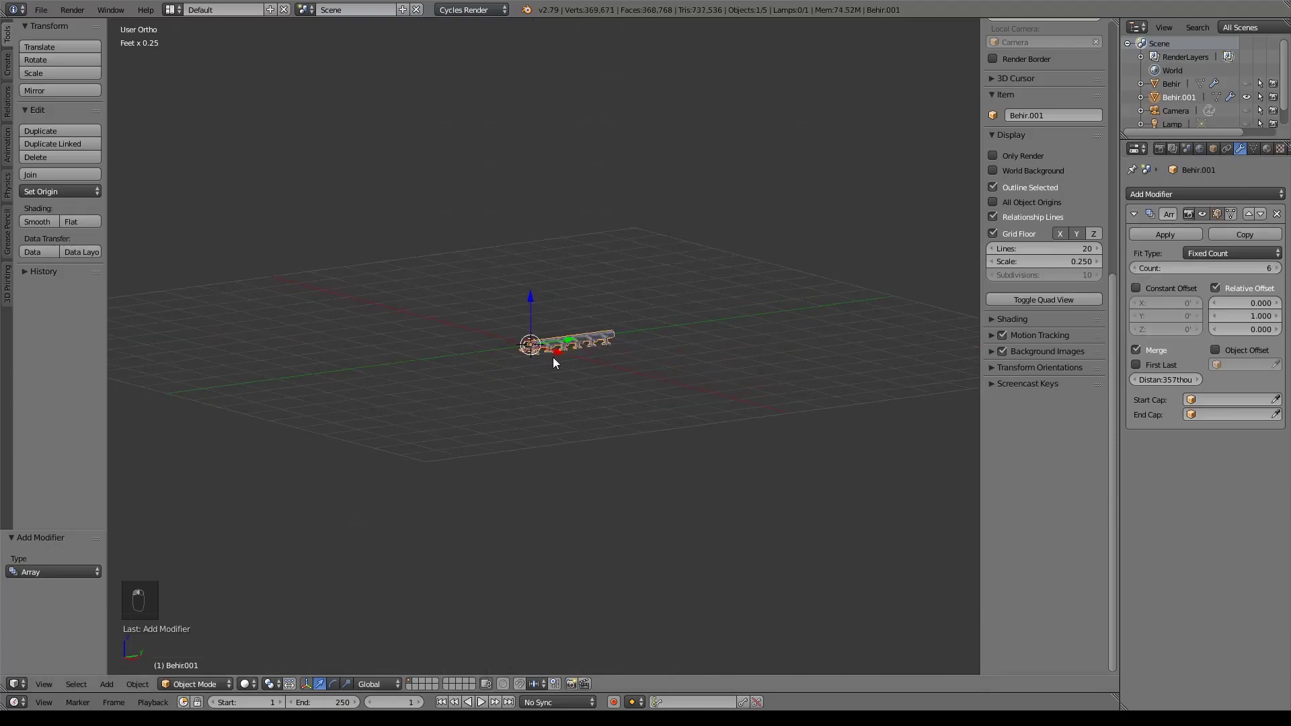
- Close the gap between segments in wireframe by trying relative Y offsets of 0.9 and 0.95, settling on 0.970
key(KP_Decimal)
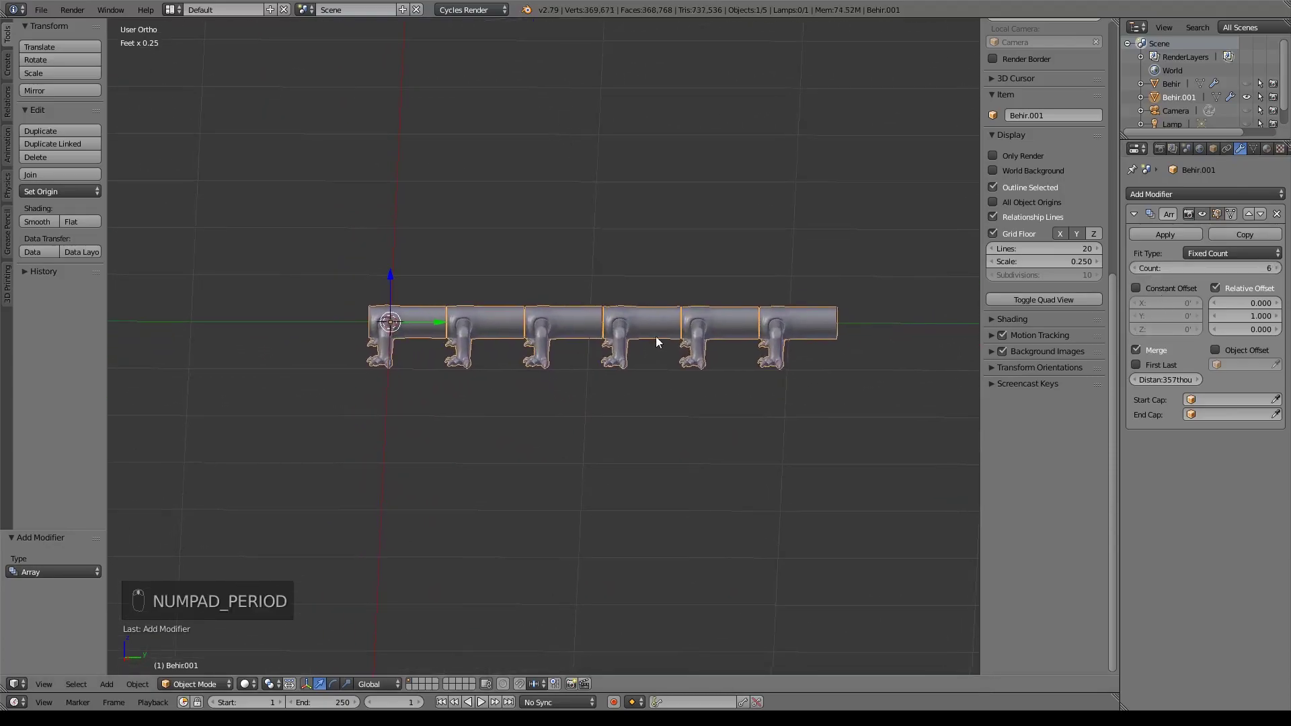
scroll(654, 337, up, 7)
shift+middle_drag(387, 321, 679, 329)
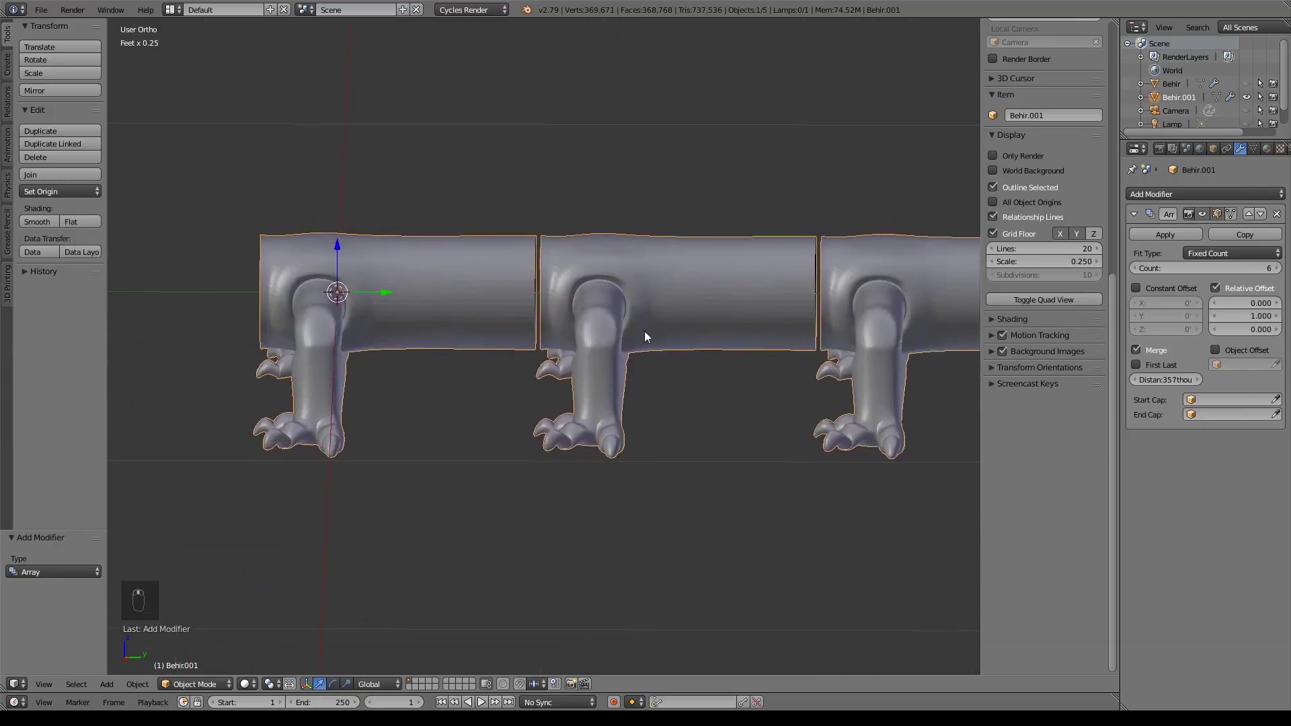
scroll(623, 409, up, 7)
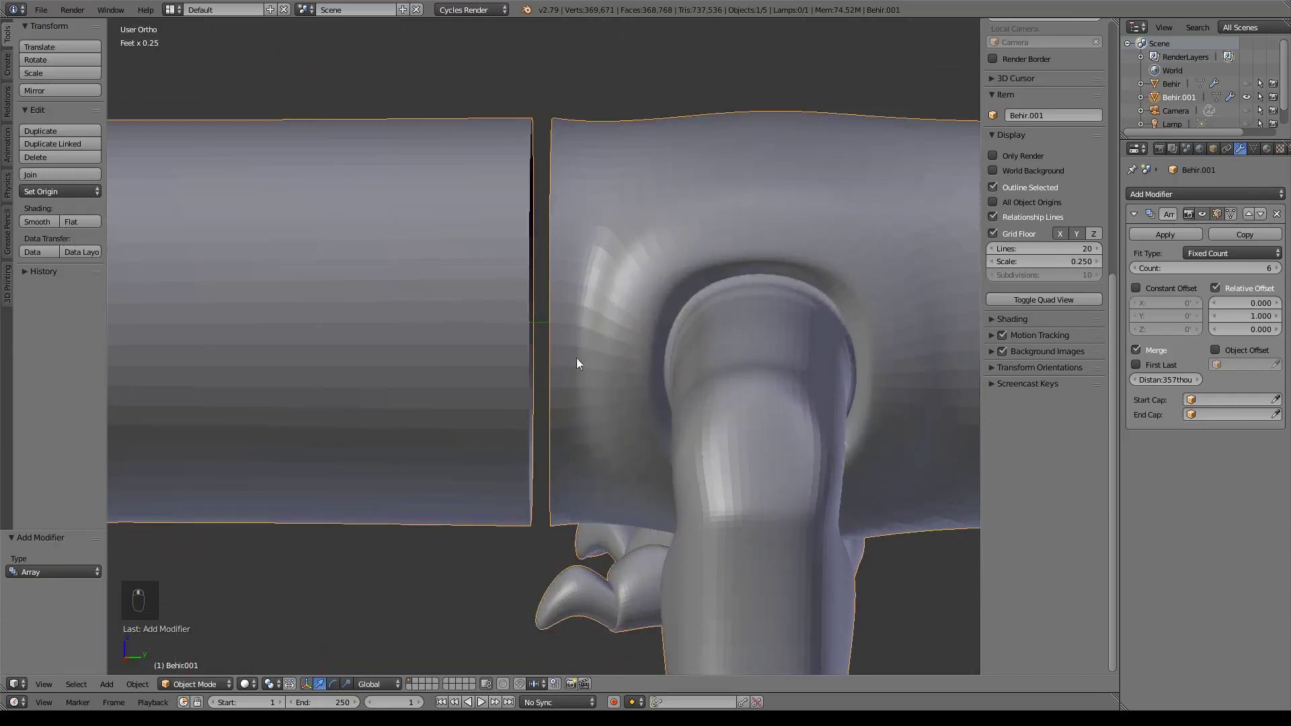
key(KP_3)
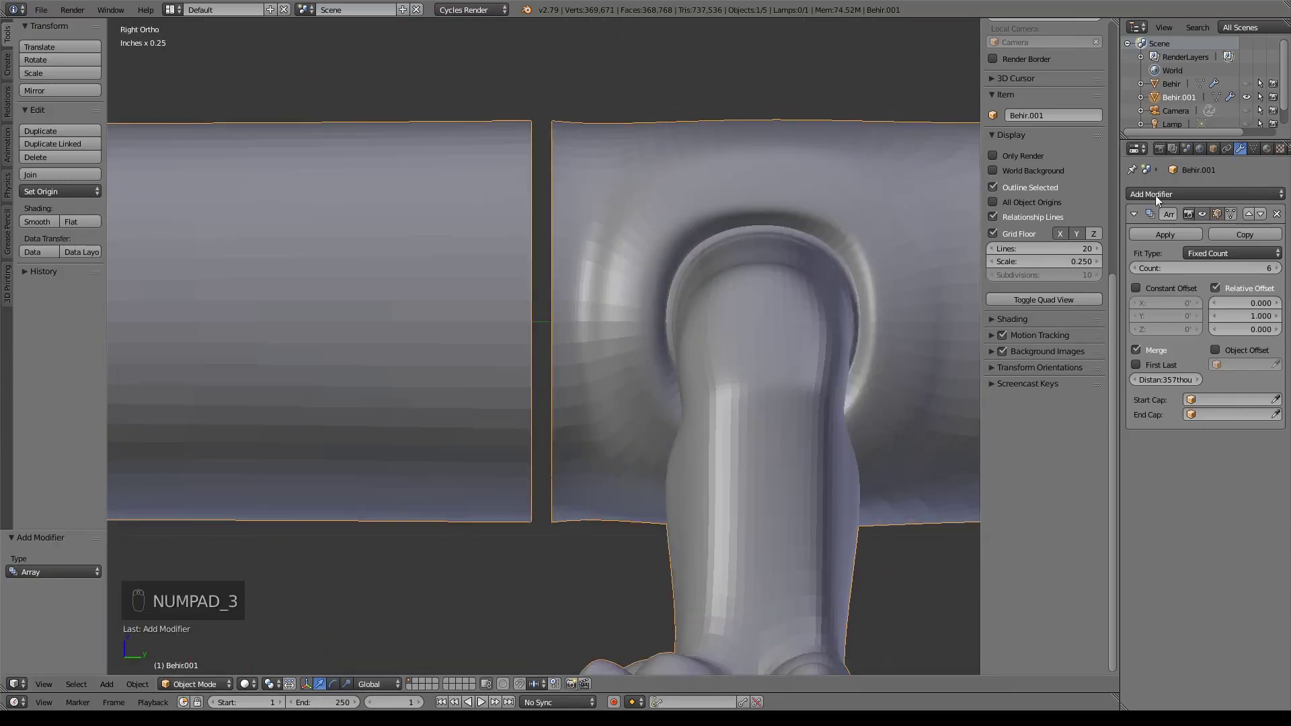
click(1247, 316)
key(BackSpace)
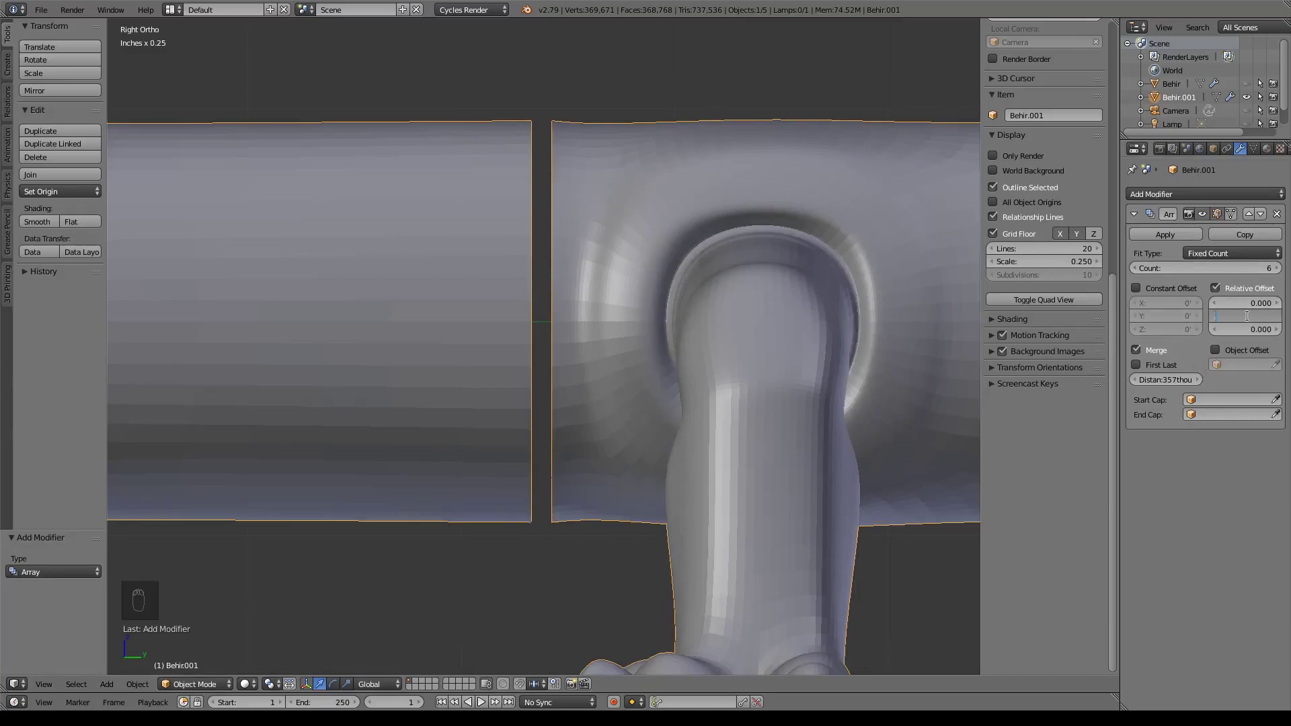
text(.9)
key(Return)
key(z)
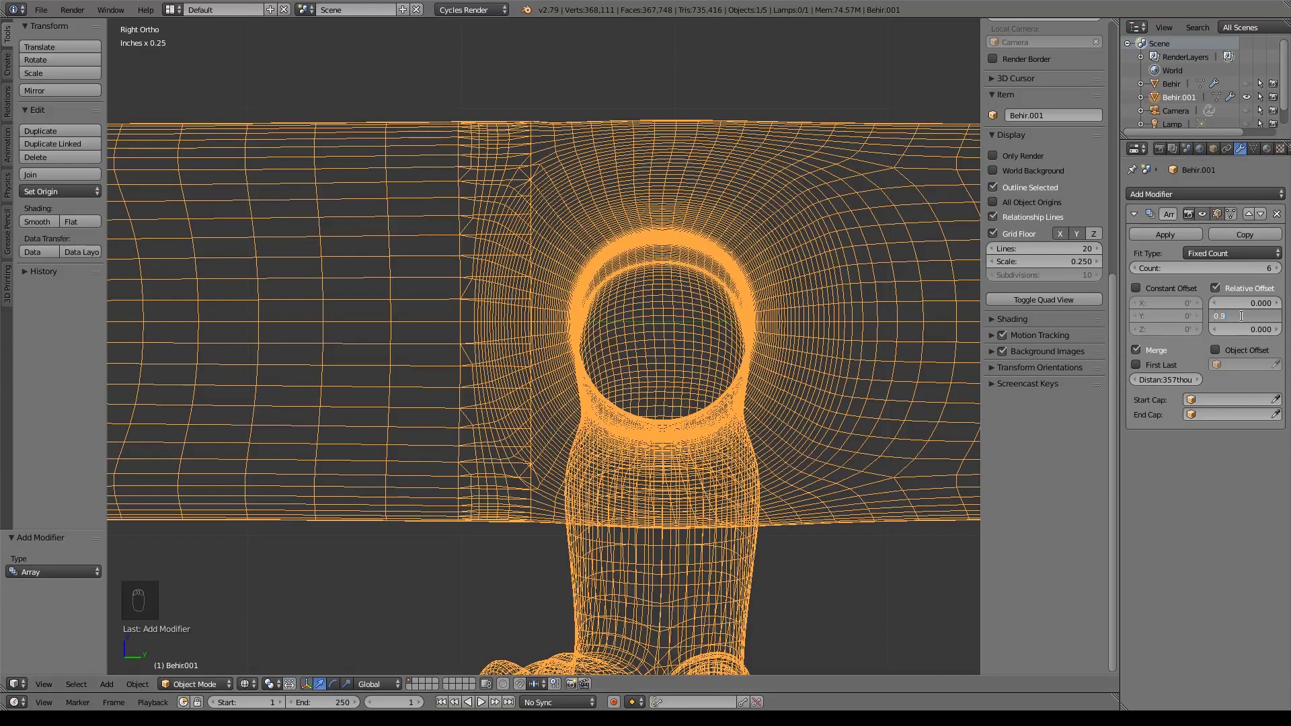
key(Return)
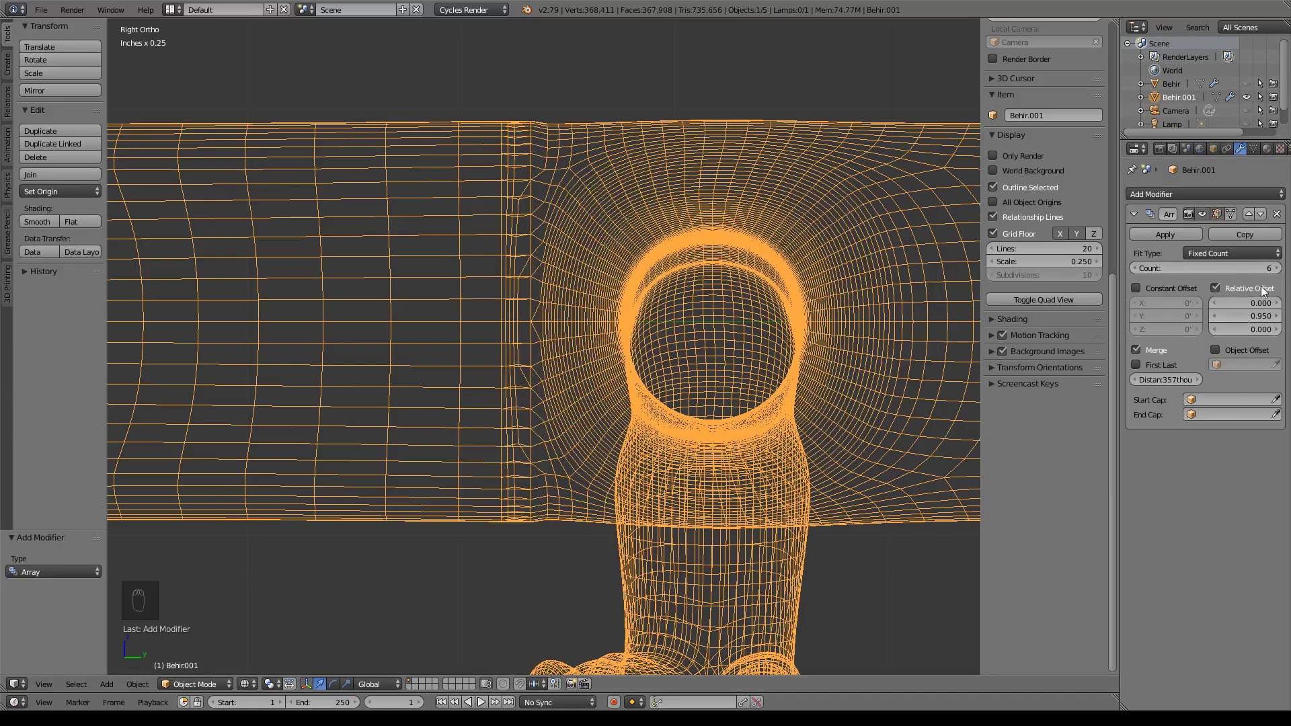
click(1275, 318)
click(1217, 318)
click(1246, 317)
key(Return)
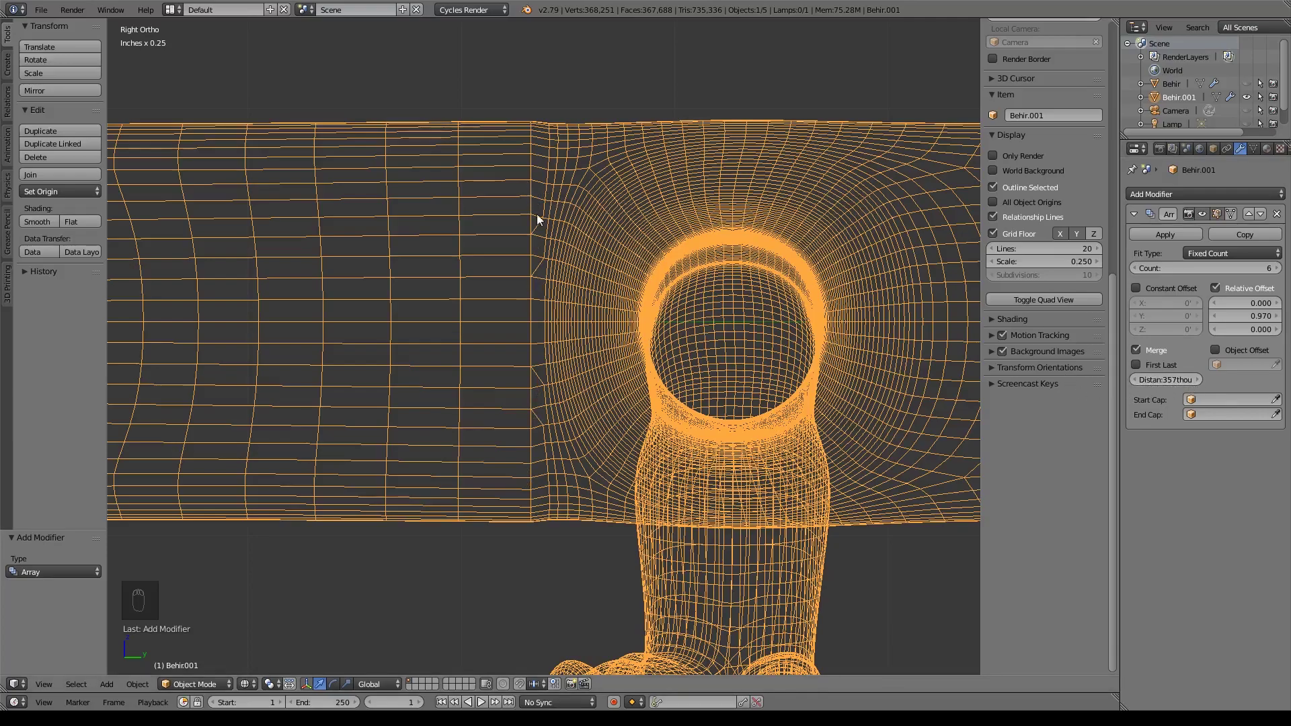
- Examine the joined seams between the body segments in wireframe and in solid shading
scroll(591, 191, down, 5)
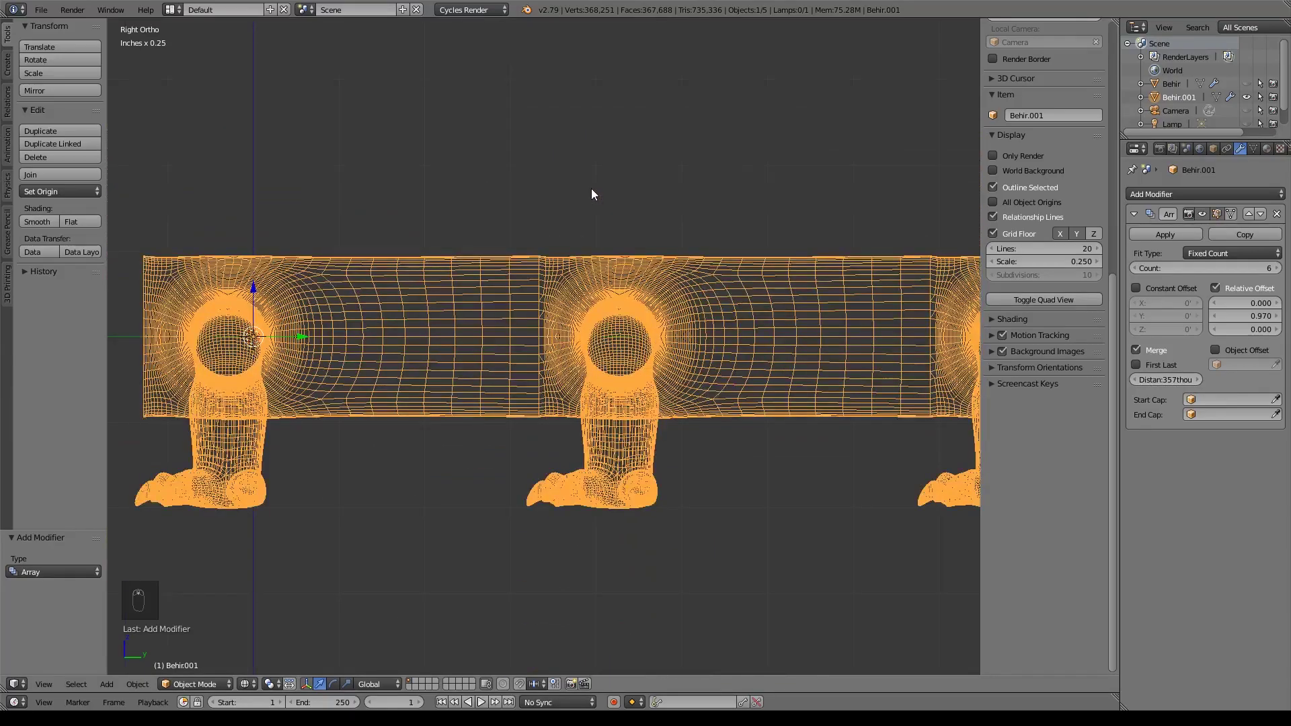
scroll(591, 243, up, 6)
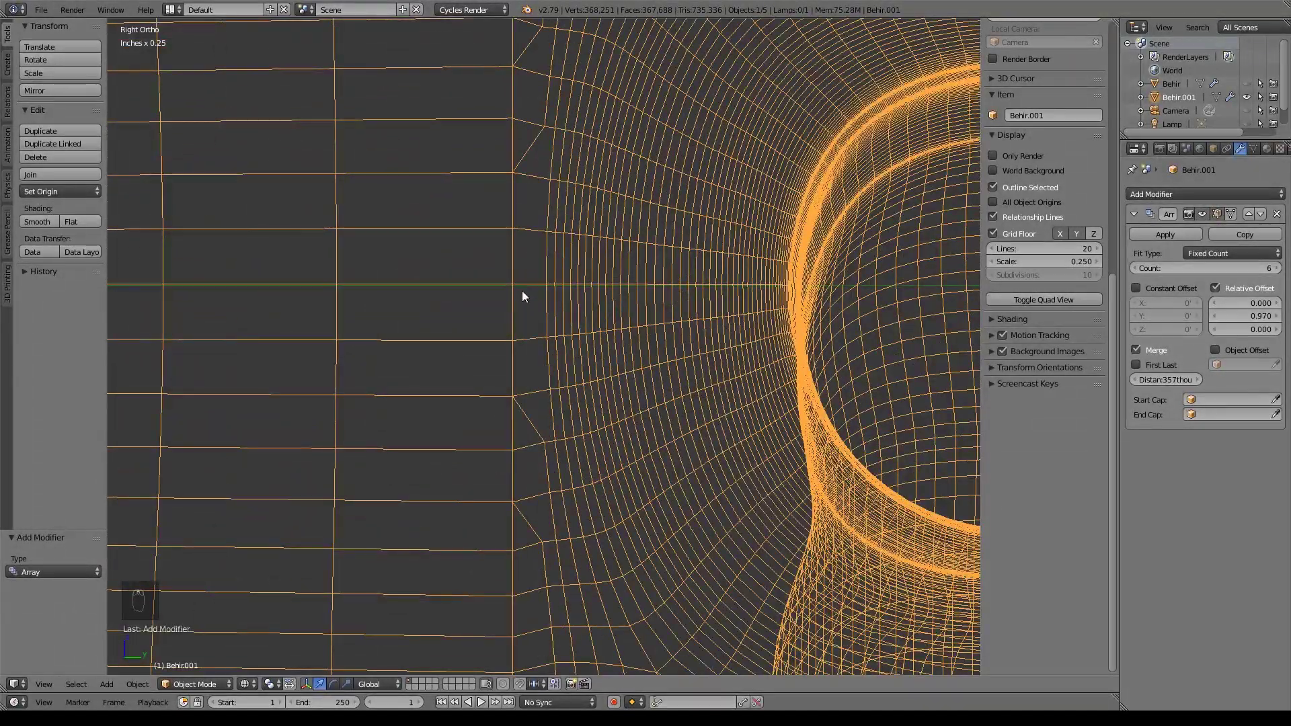
scroll(526, 294, up, 5)
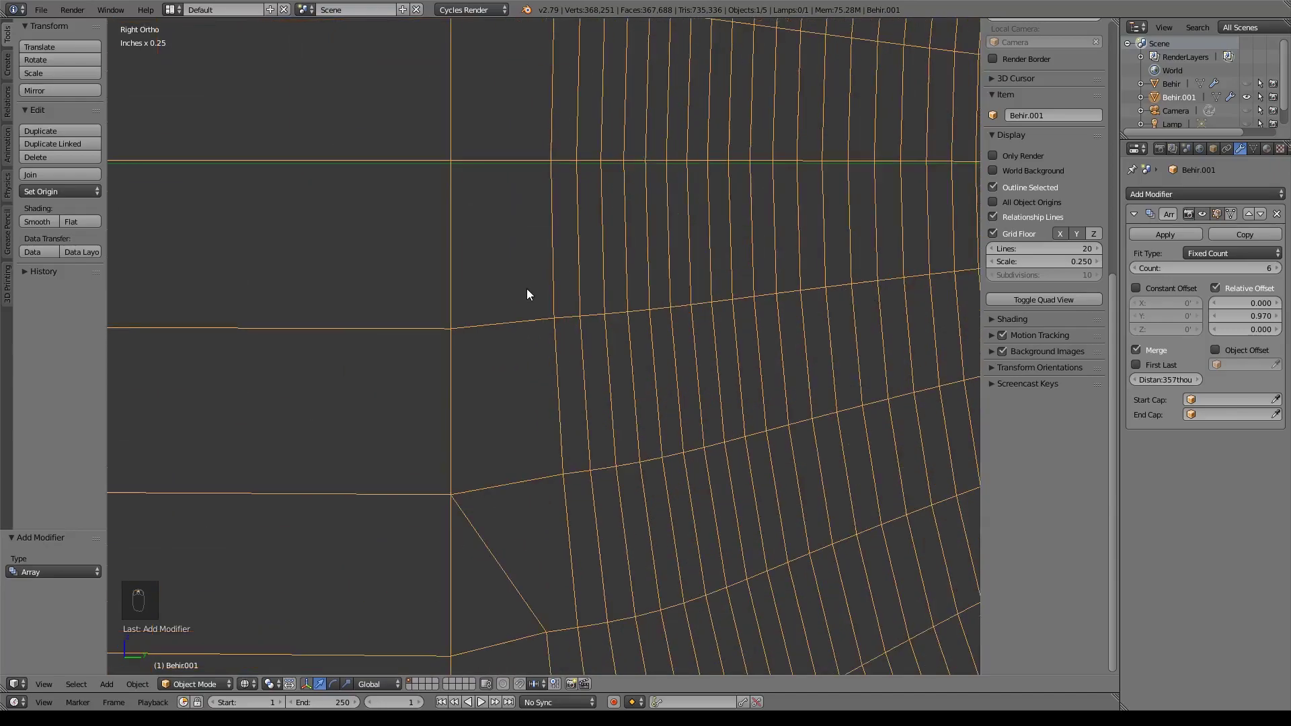
scroll(581, 270, down, 4)
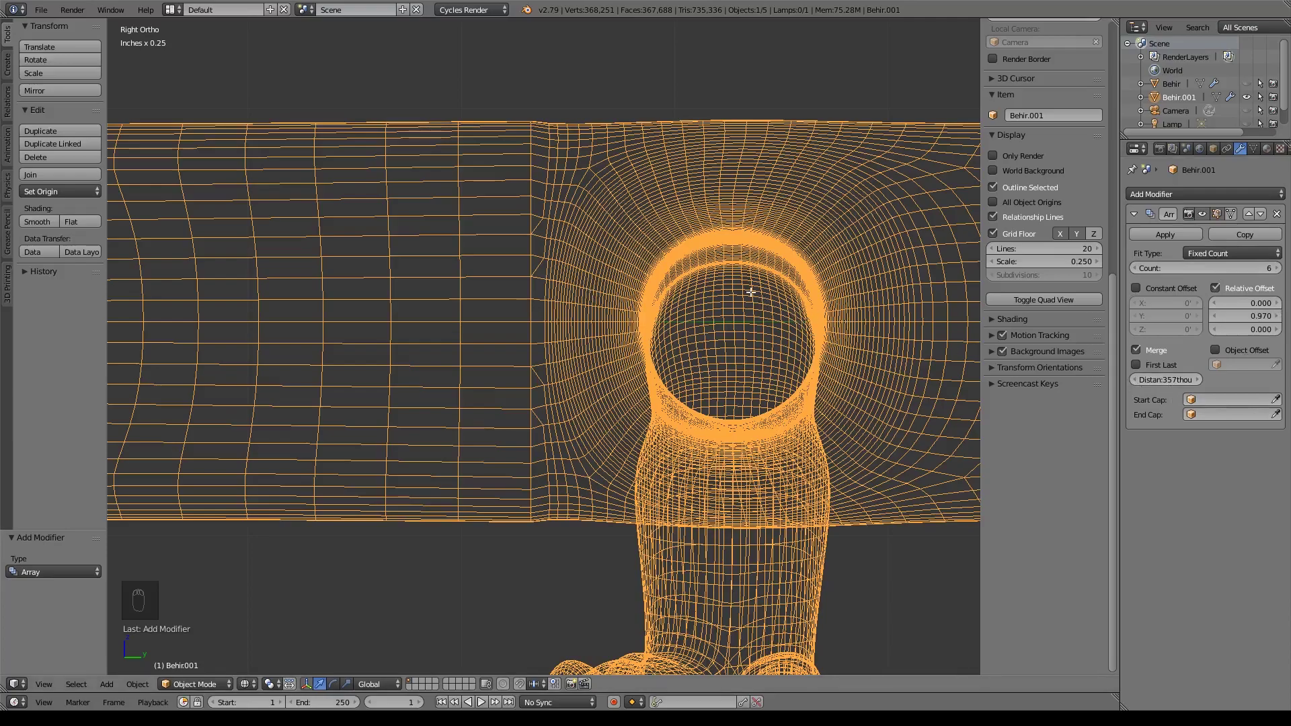
key(Tab)
scroll(660, 266, down, 5)
key(Tab)
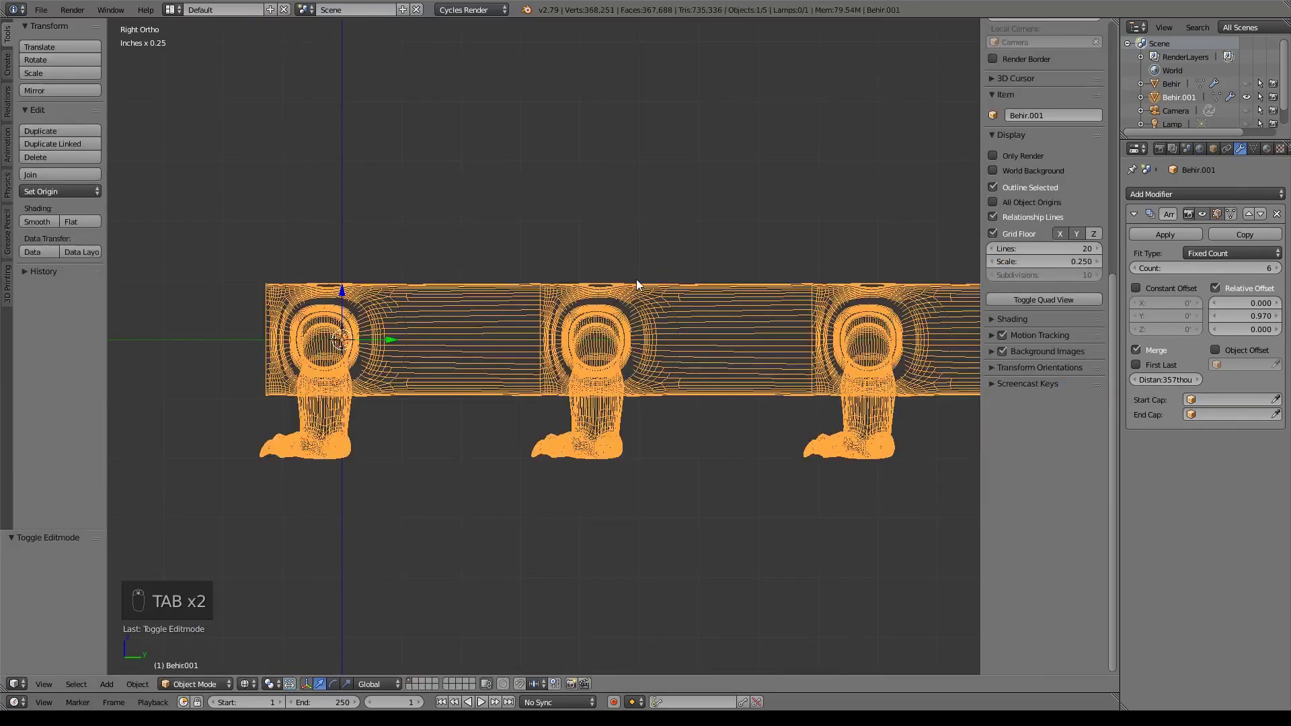
key(z)
mouse_move(635, 280)
middle_down()
mouse_move(645, 296)
mouse_move(607, 353)
mouse_move(561, 349)
middle_up()
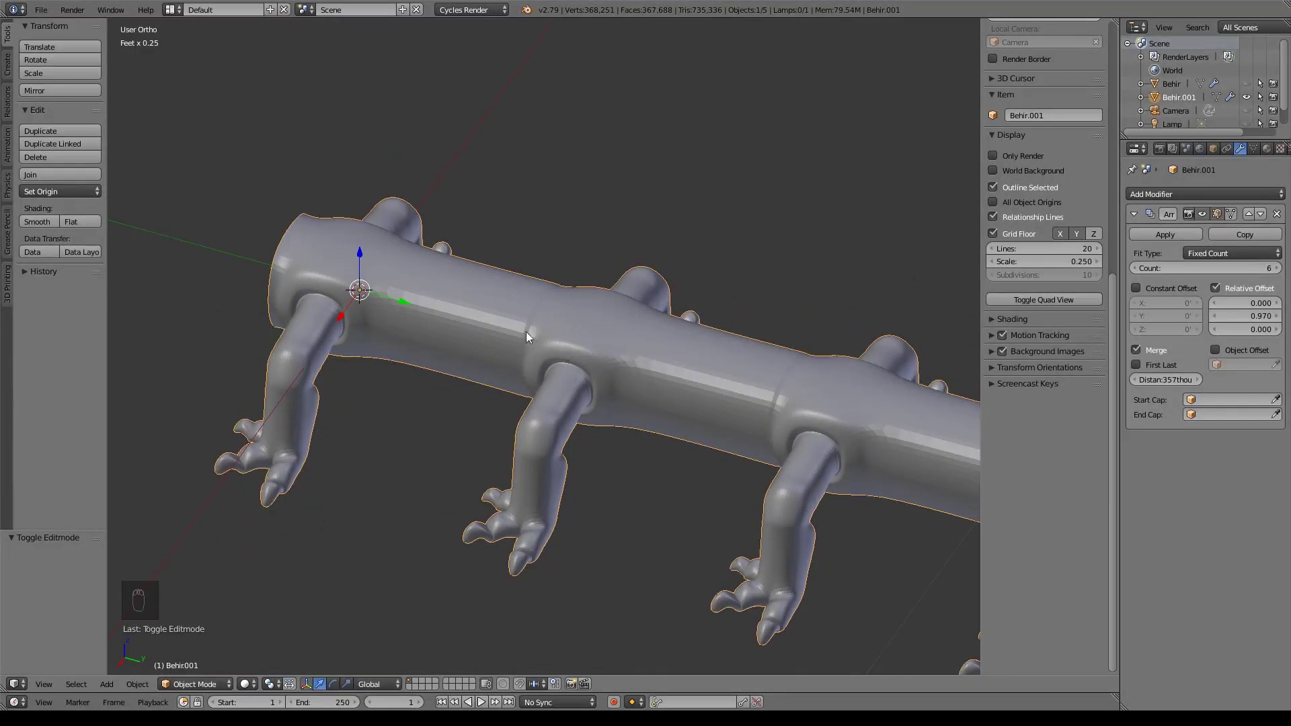
scroll(807, 410, down, 3)
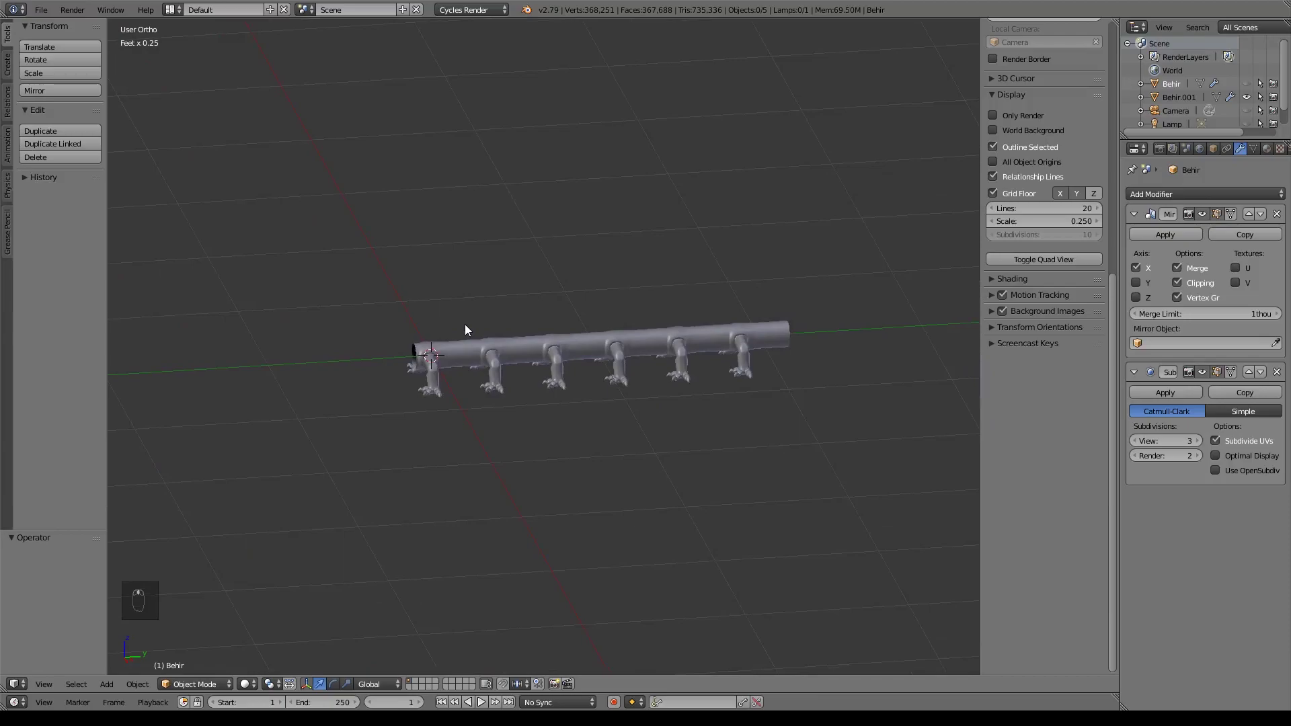
- Compare the row of legged segments with the creature in the front-view reference picture
key(KP_1)
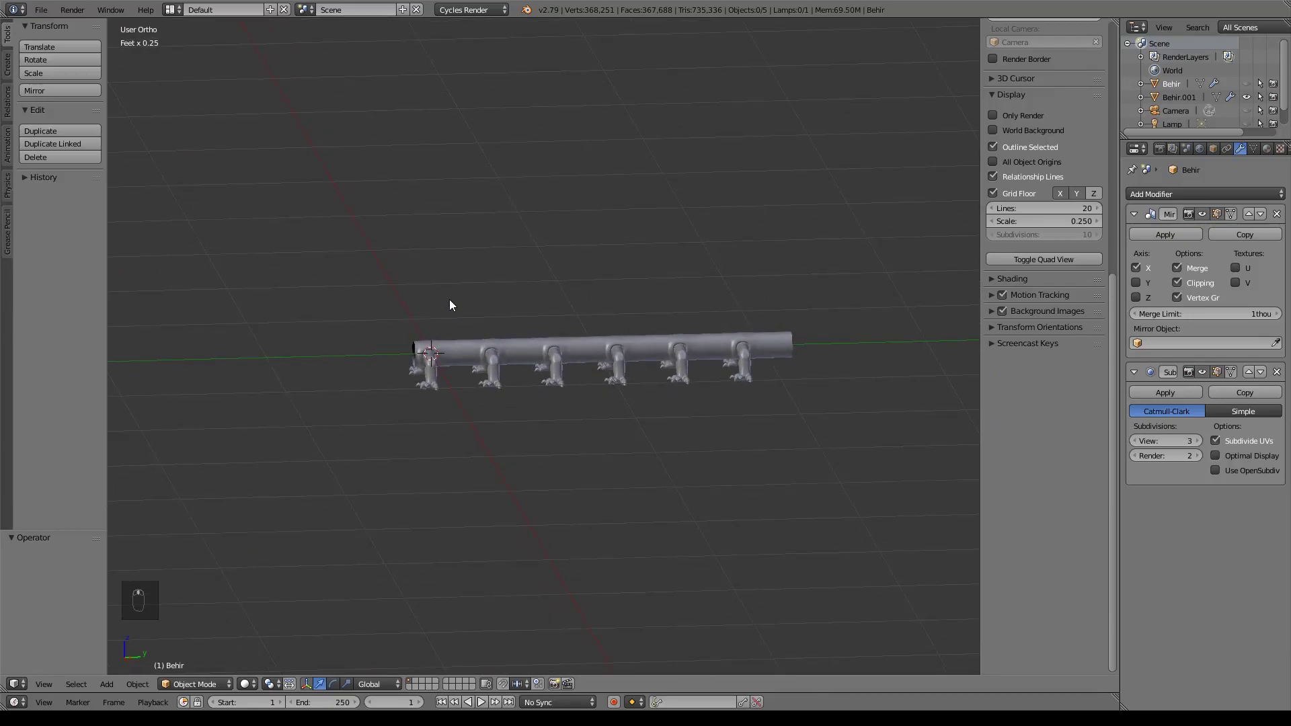
shift+middle_drag(368, 319, 659, 307)
shift+middle_drag(279, 351, 596, 358)
scroll(596, 363, up, 9)
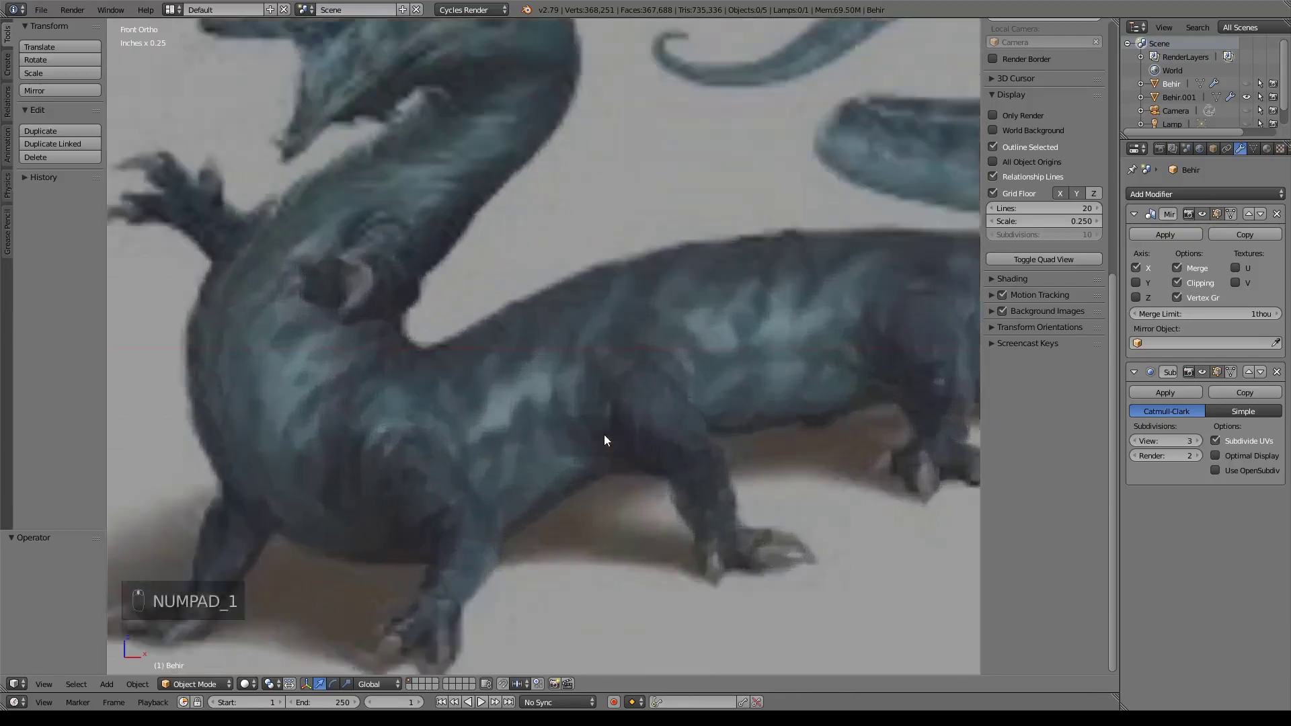
scroll(692, 229, down, 10)
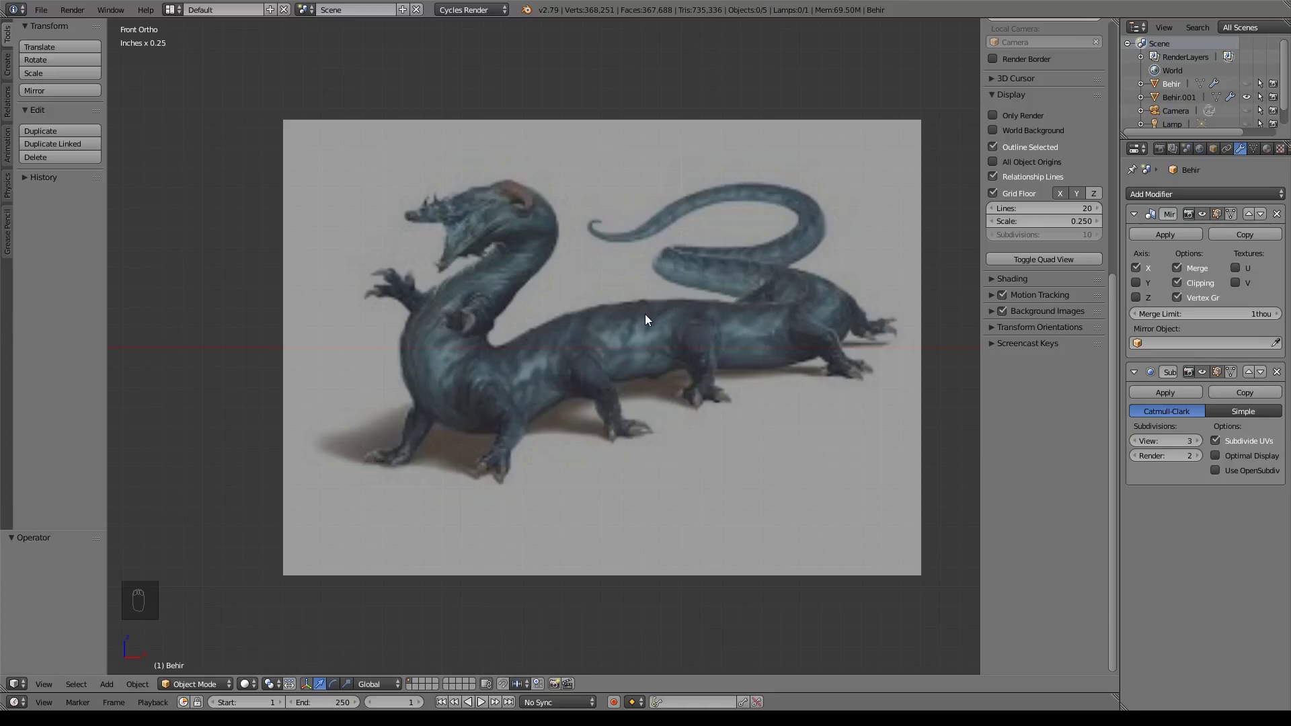
middle_drag(845, 337, 481, 351)
scroll(651, 365, up, 3)
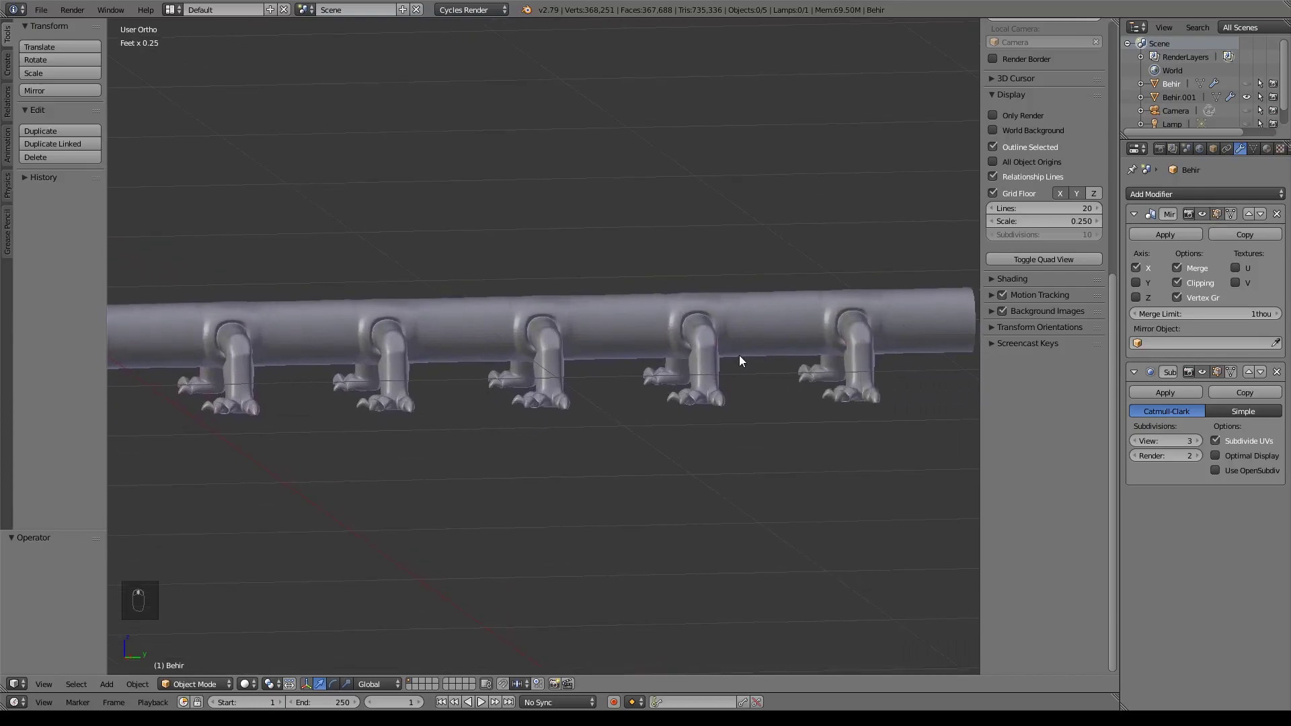
scroll(649, 312, down, 4)
mouse_move(643, 313)
middle_down()
mouse_move(650, 328)
mouse_move(628, 332)
middle_up()
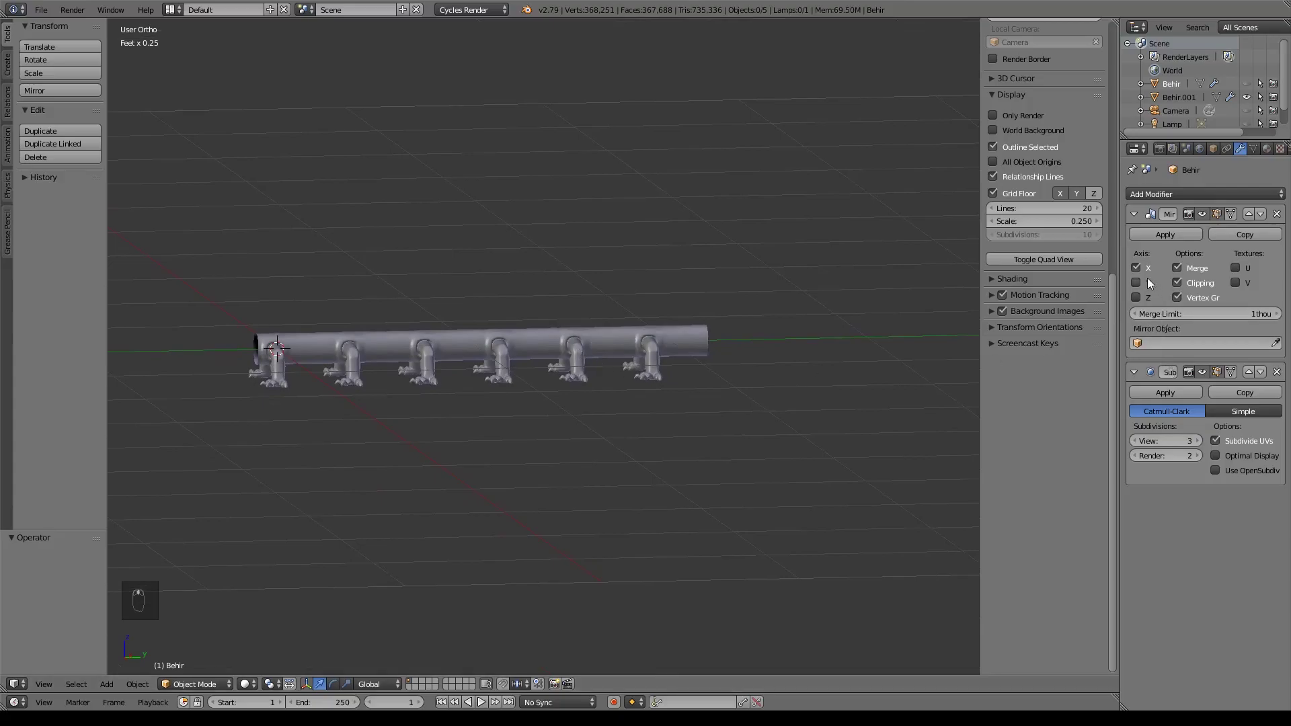
- Select the arrayed body, apply its Array modifier and open the mesh in Edit Mode near a segment seam
right_click(698, 315)
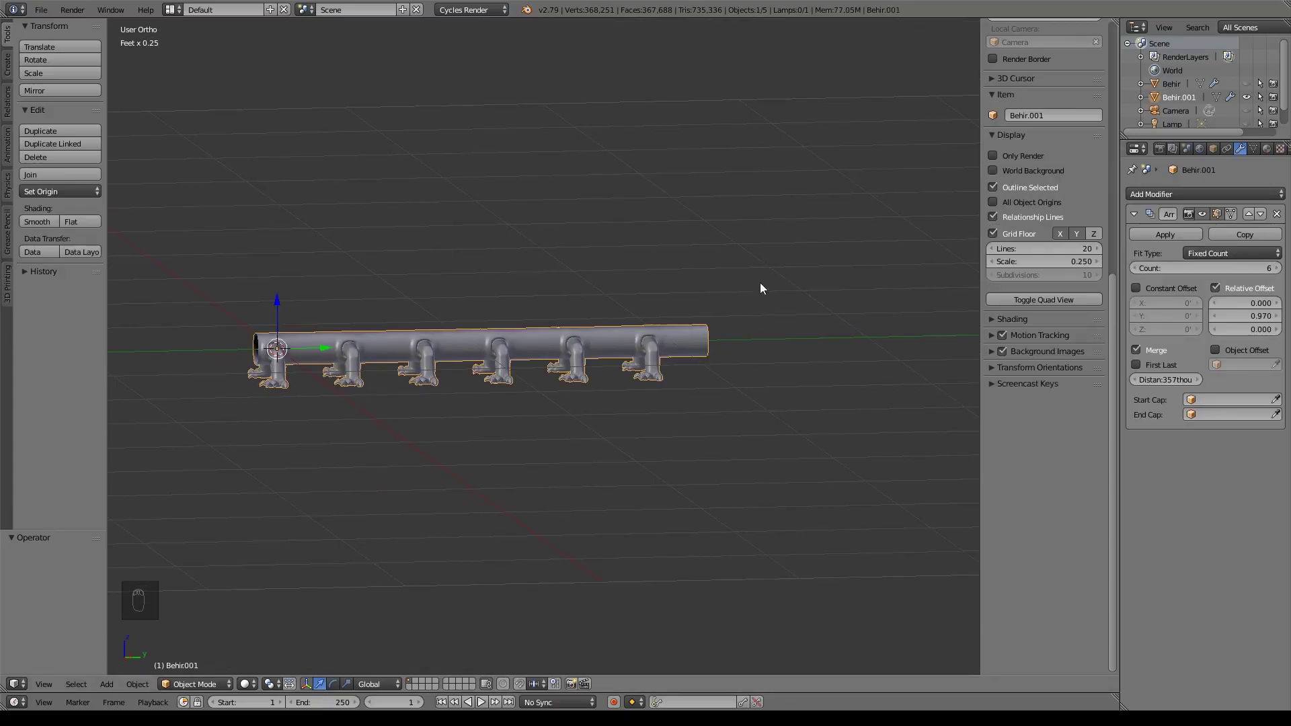
click(1151, 232)
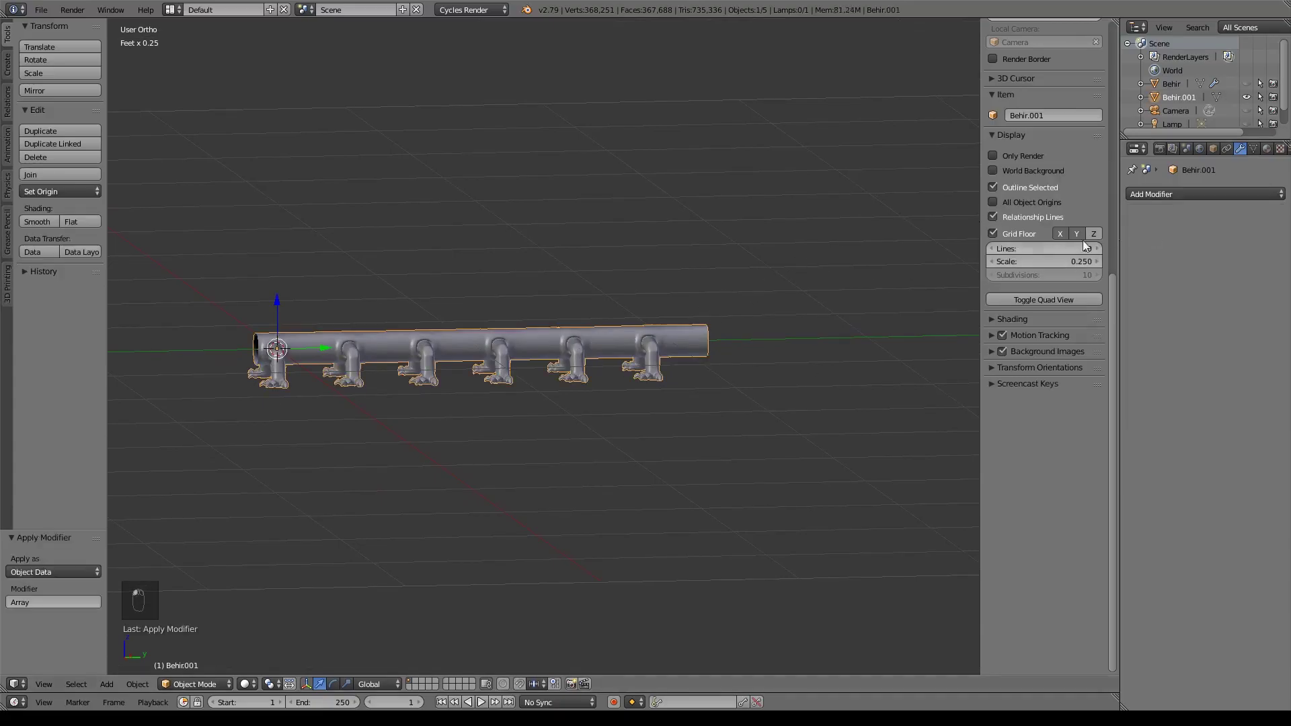
key(Tab)
scroll(349, 357, up, 10)
shift+middle_drag(852, 329, 662, 398)
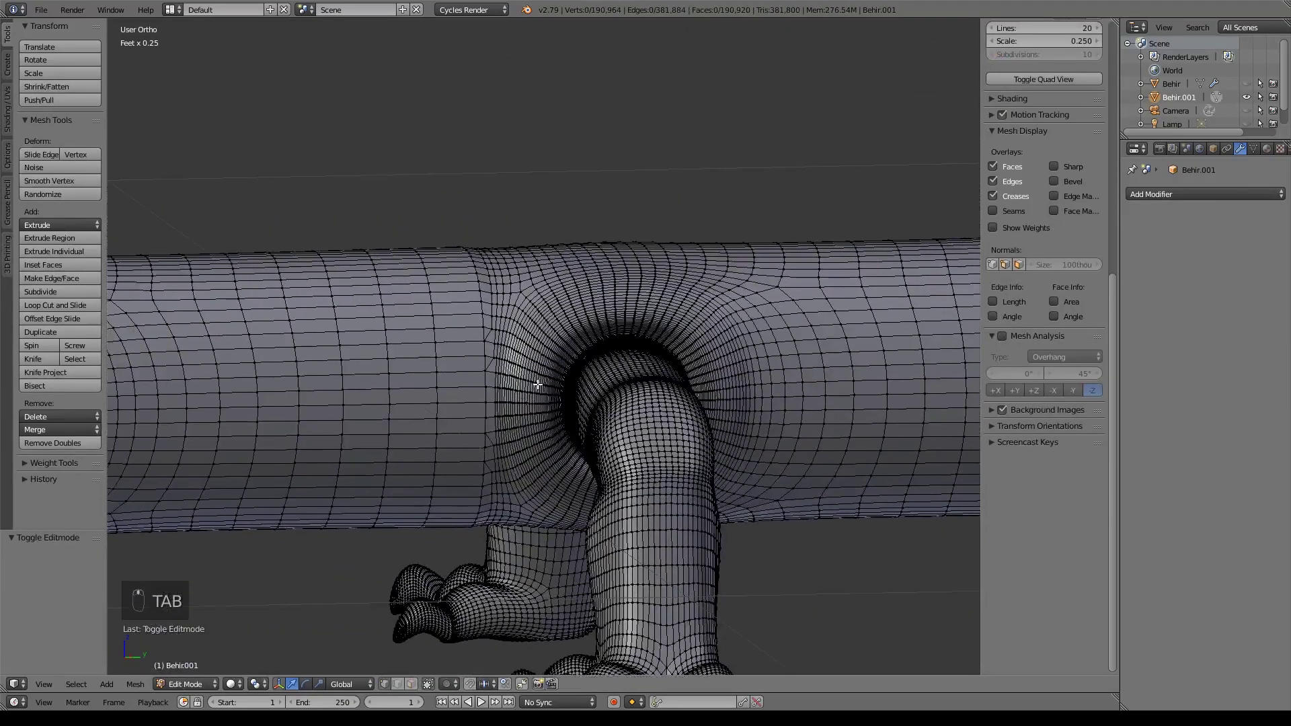
- Check that the seams between the body segments are welded by test-moving individual seam vertices and cancelling each move
right_click(482, 343)
key(g)
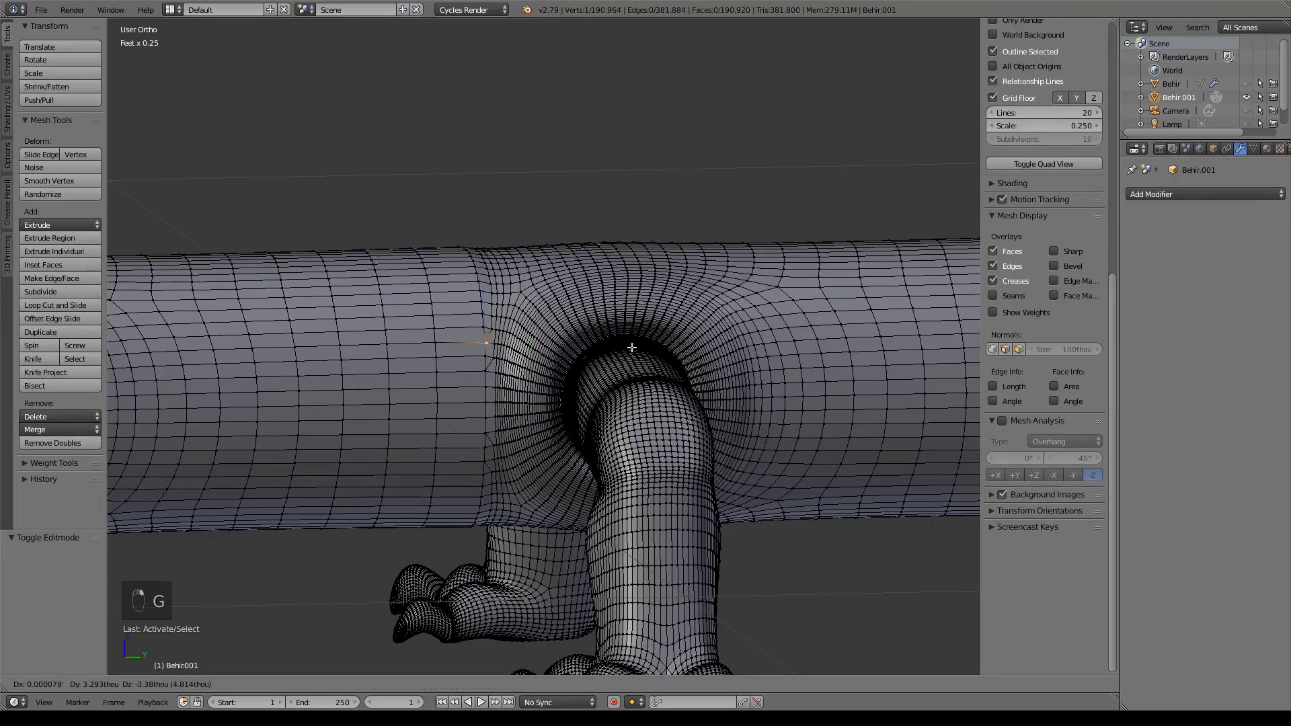
right_click(518, 325)
scroll(519, 324, down, 5)
shift+middle_drag(375, 378, 438, 365)
key(g)
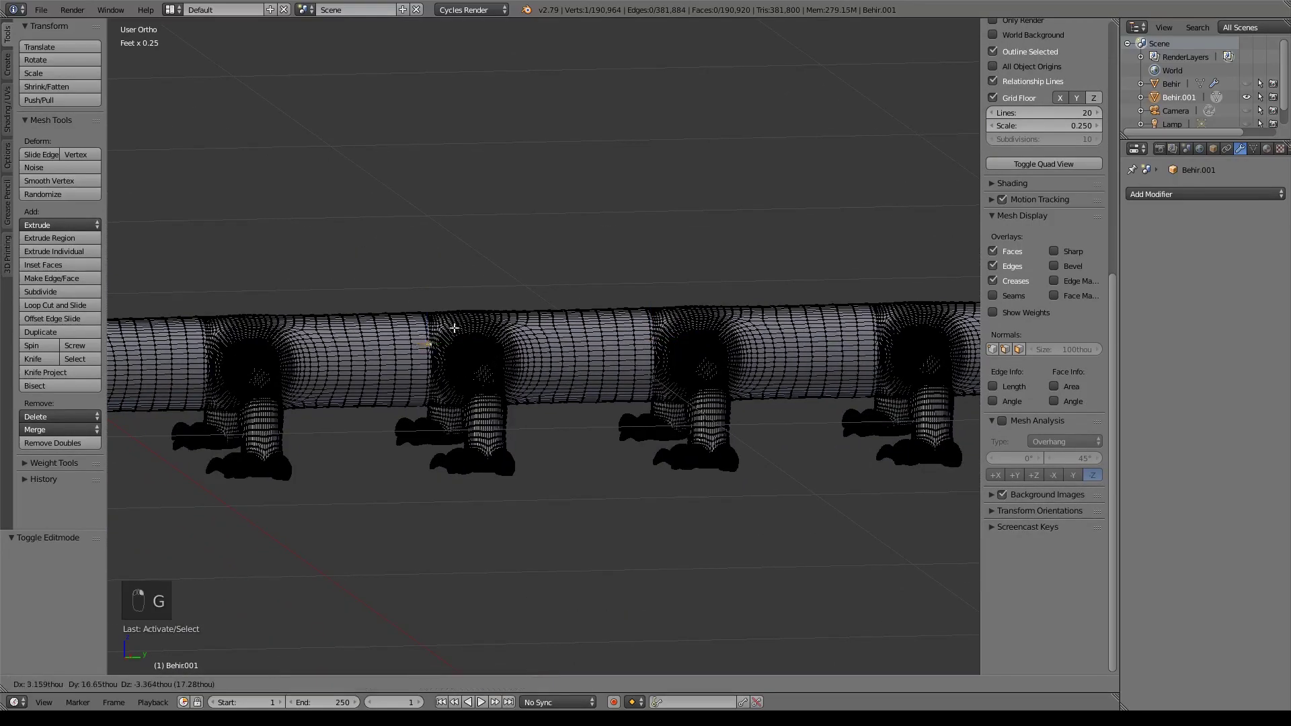
right_click(460, 277)
shift+middle_drag(232, 344, 466, 337)
right_click(442, 344)
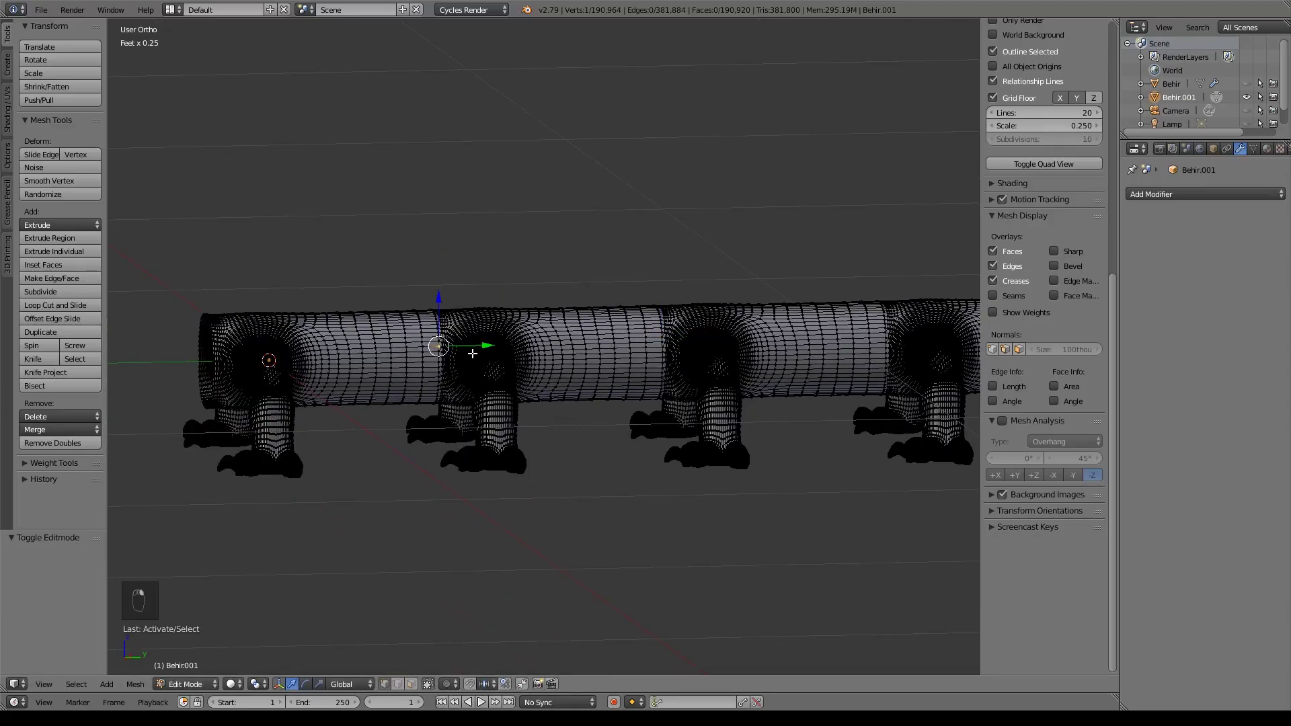
key(g)
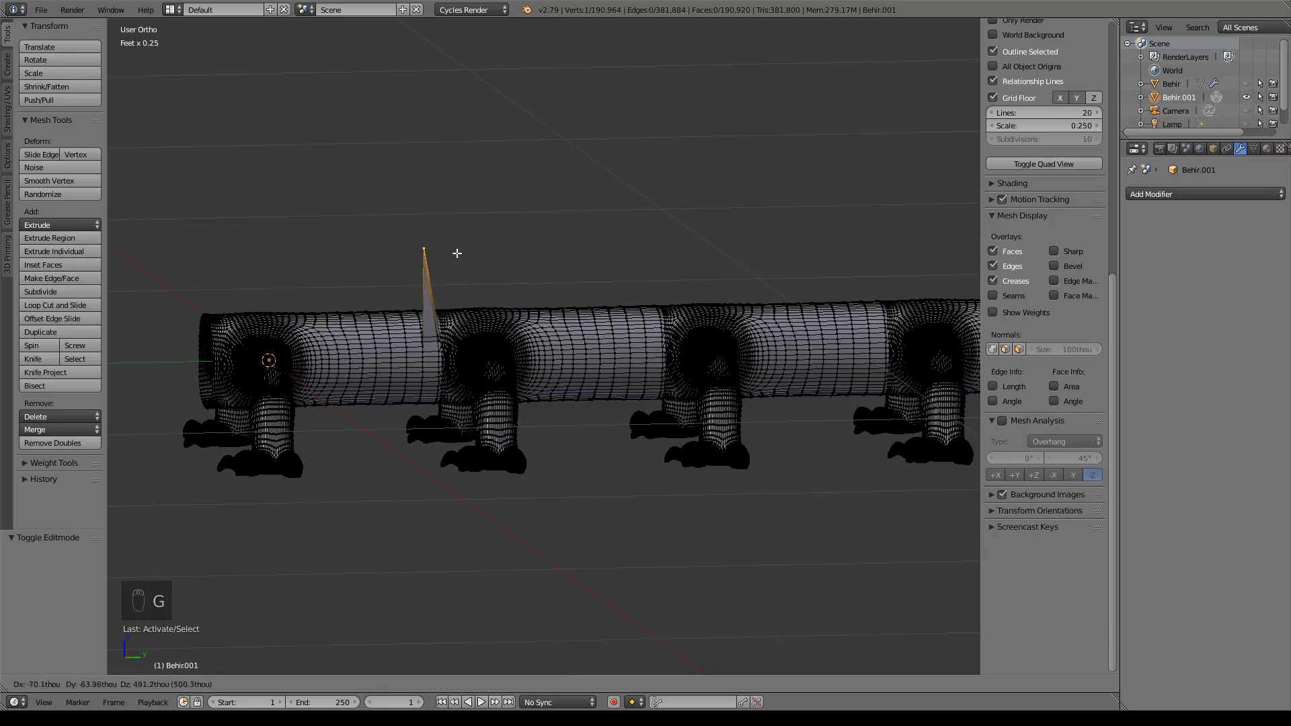
right_click(457, 253)
middle_drag(457, 269, 565, 269)
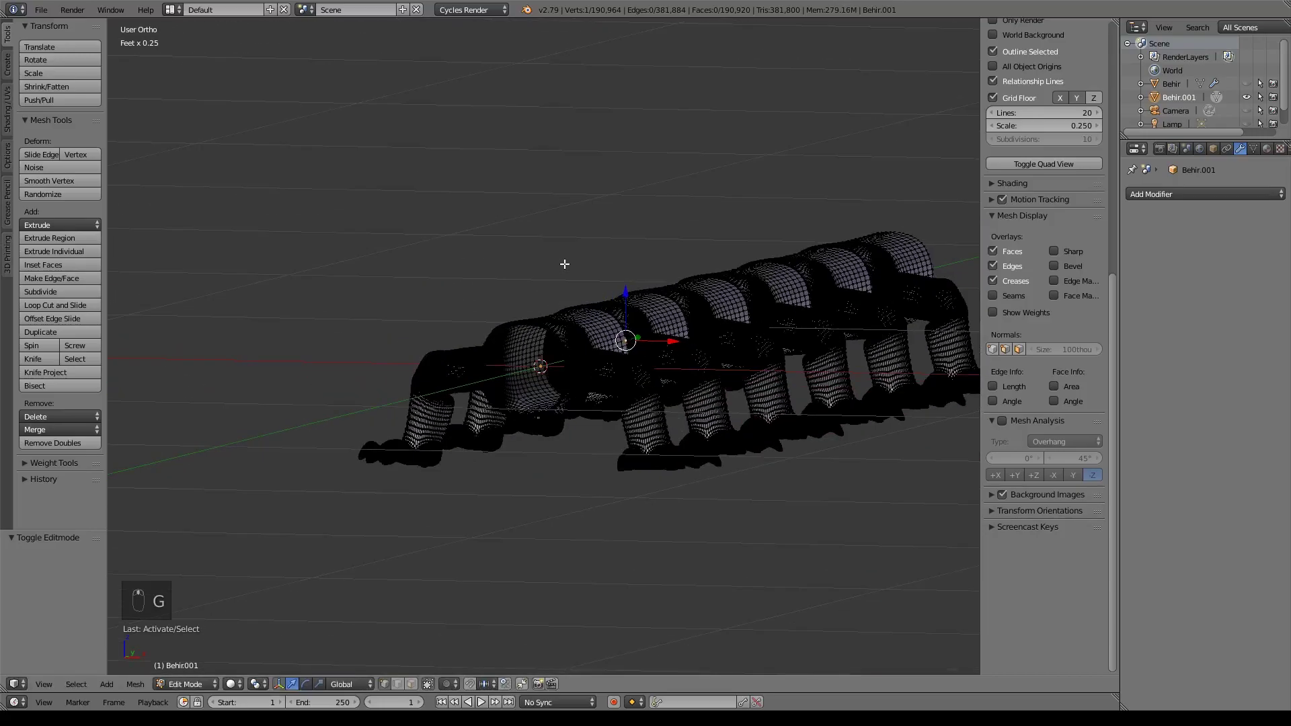
- Select the open edge loop at the rear end of the body in Edit Mode, seen from the right orthographic view
key(Tab)
middle_drag(785, 265, 618, 292)
shift+middle_drag(921, 403, 415, 243)
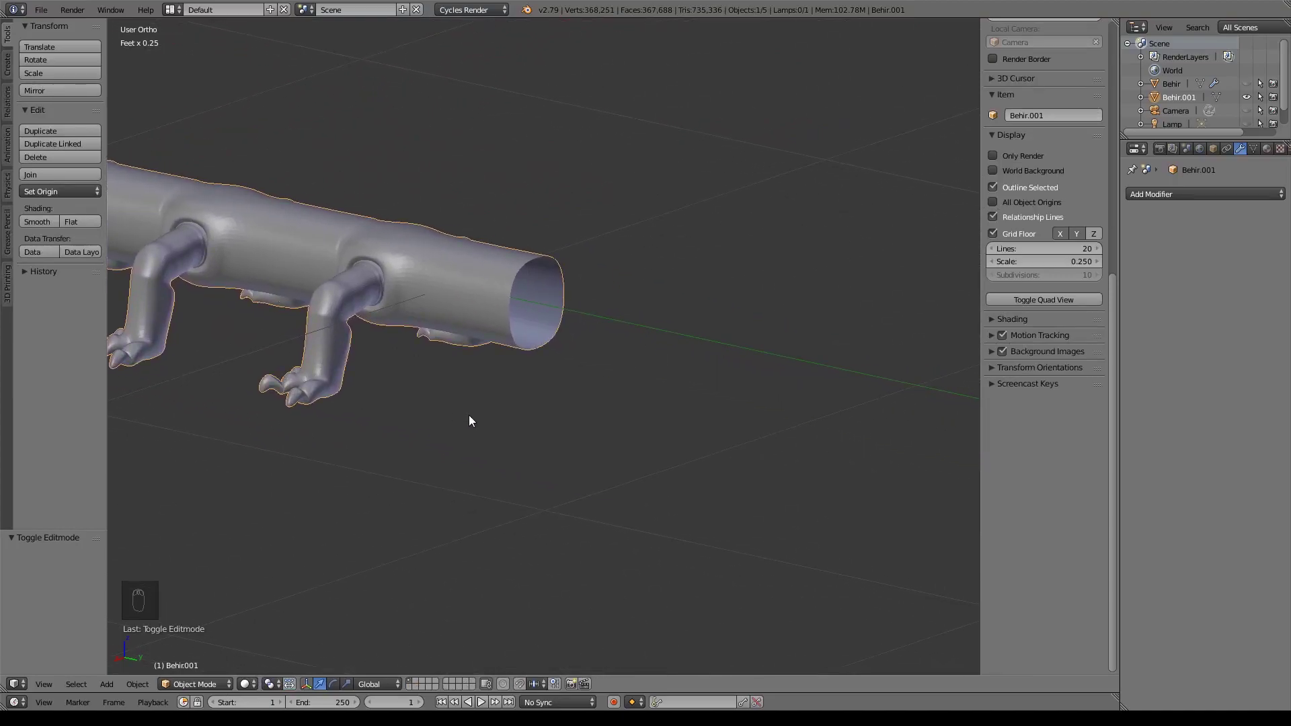
key(KP_3)
key(Tab)
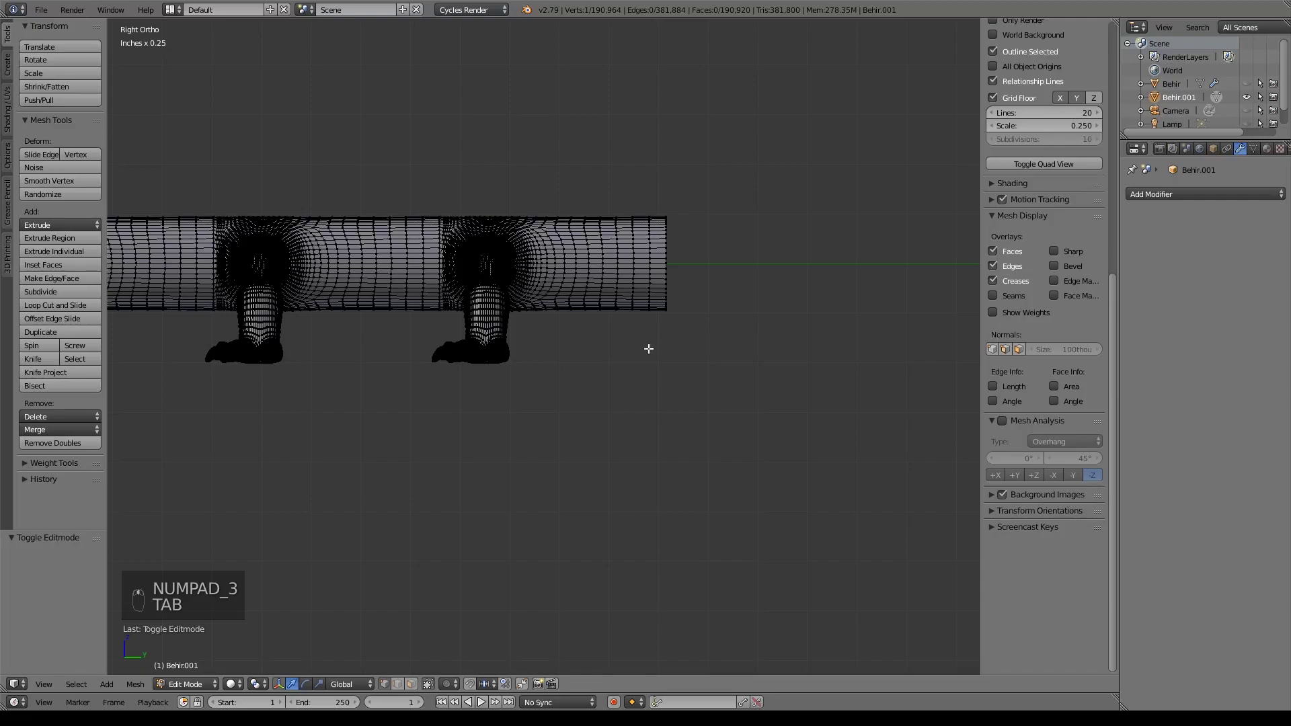
shift+middle_drag(683, 343, 409, 421)
alt+click(434, 328)
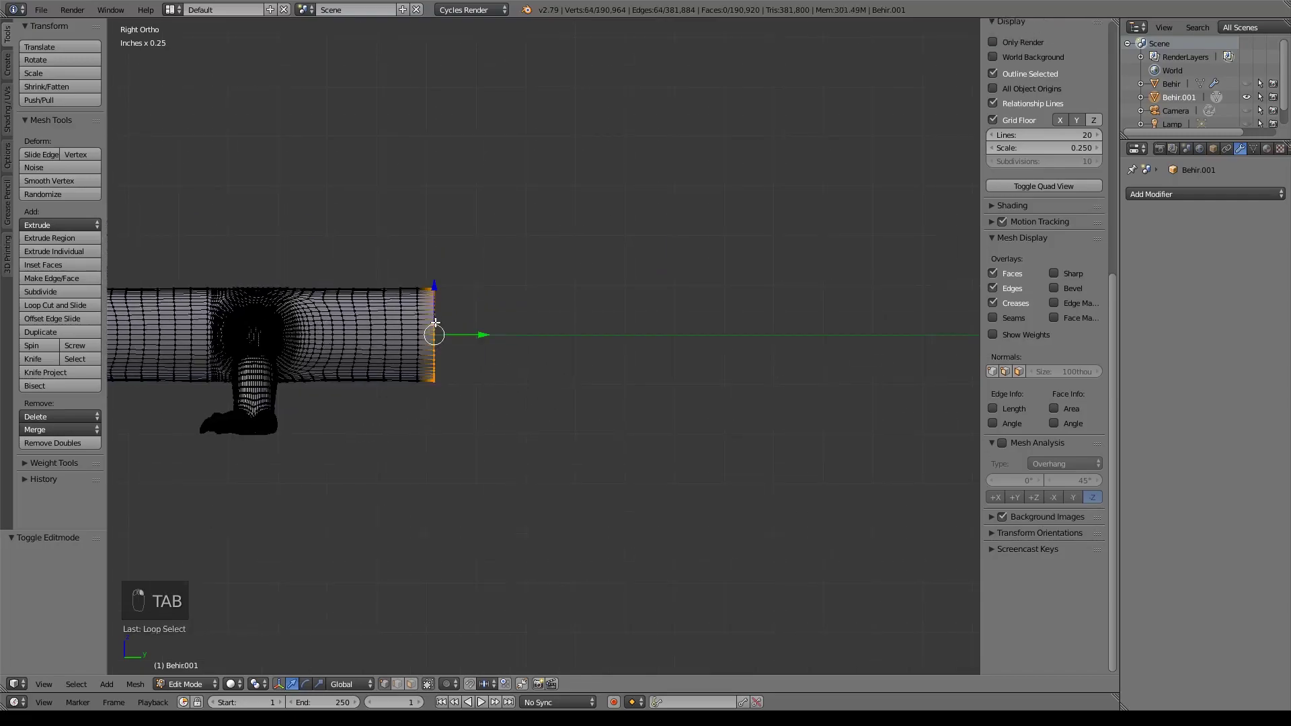
- Enable Connected proportional editing and stretch the rear end loop about 2.89" along Y to form a tail
scroll(637, 363, down, 3)
shift+middle_drag(703, 373, 449, 392)
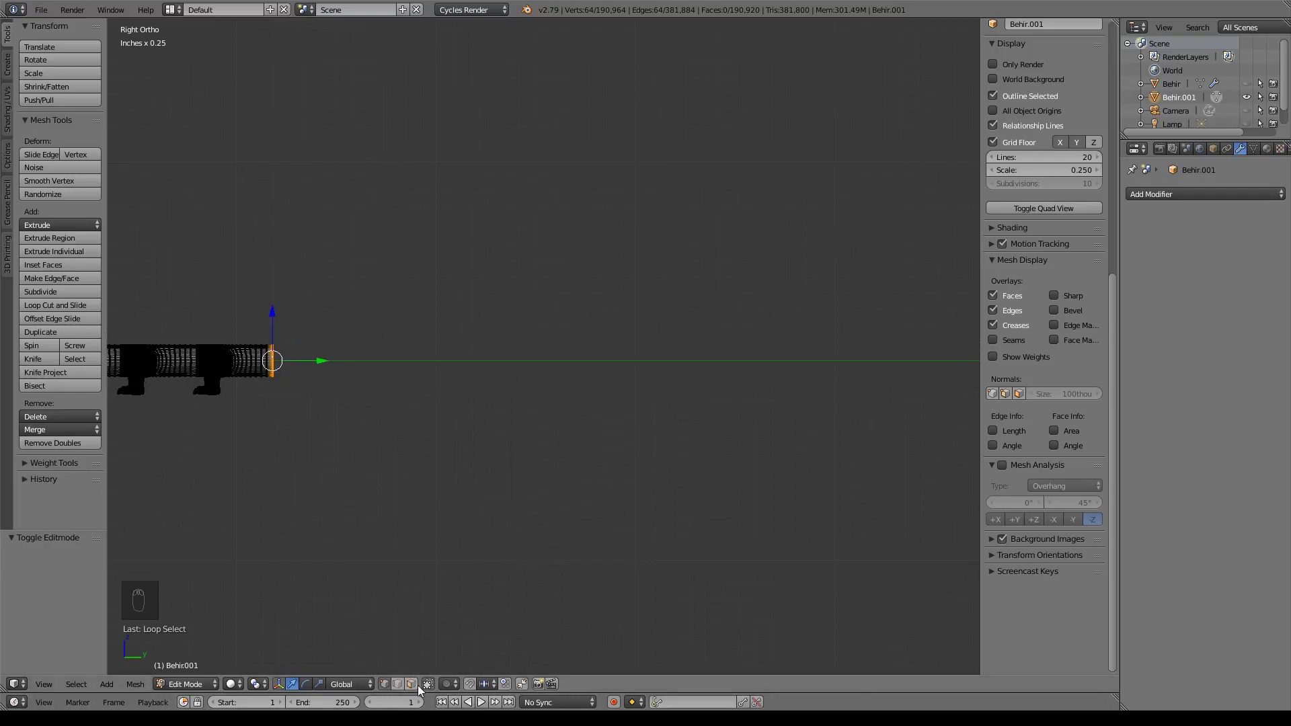
click(449, 684)
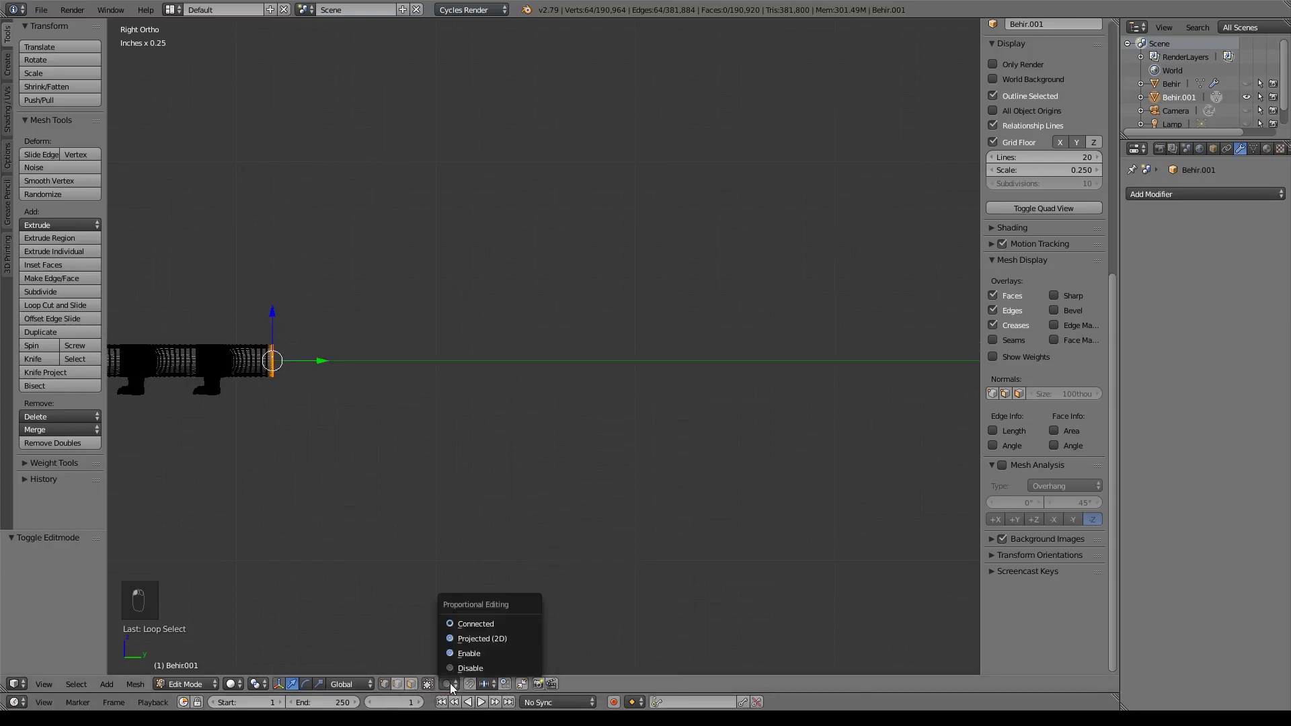
click(474, 623)
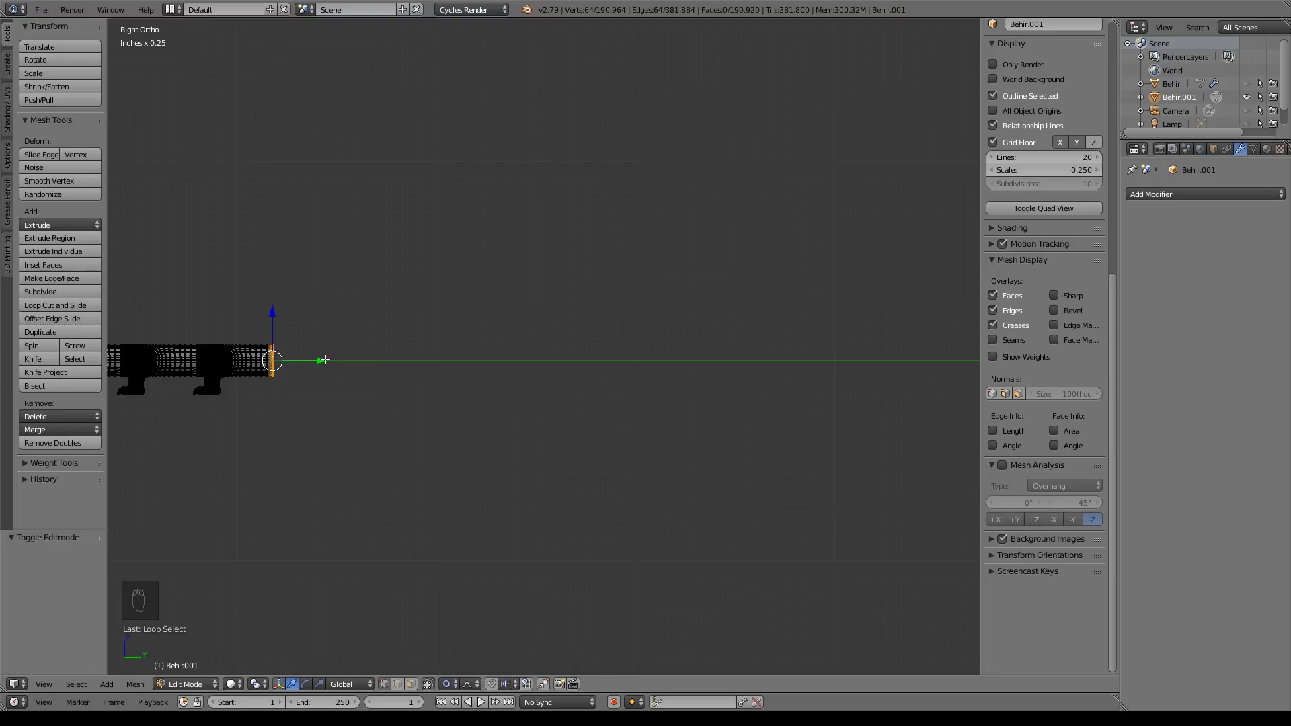
key(g)
key(y)
scroll(472, 380, down, 7)
scroll(484, 384, down, 5)
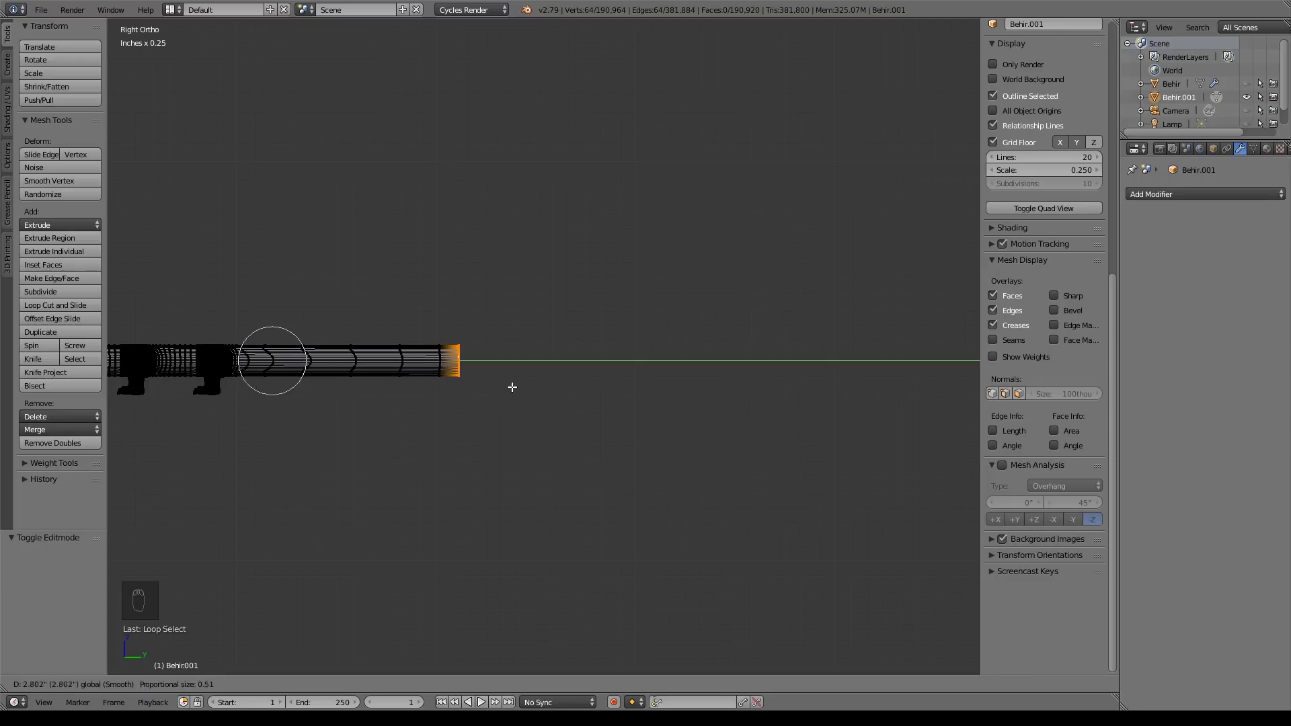
click(512, 387)
- Taper the tail by scaling its end loop to about 0.505 with a proportional size of about 4.59
scroll(451, 396, up, 3)
shift+middle_drag(450, 396, 735, 375)
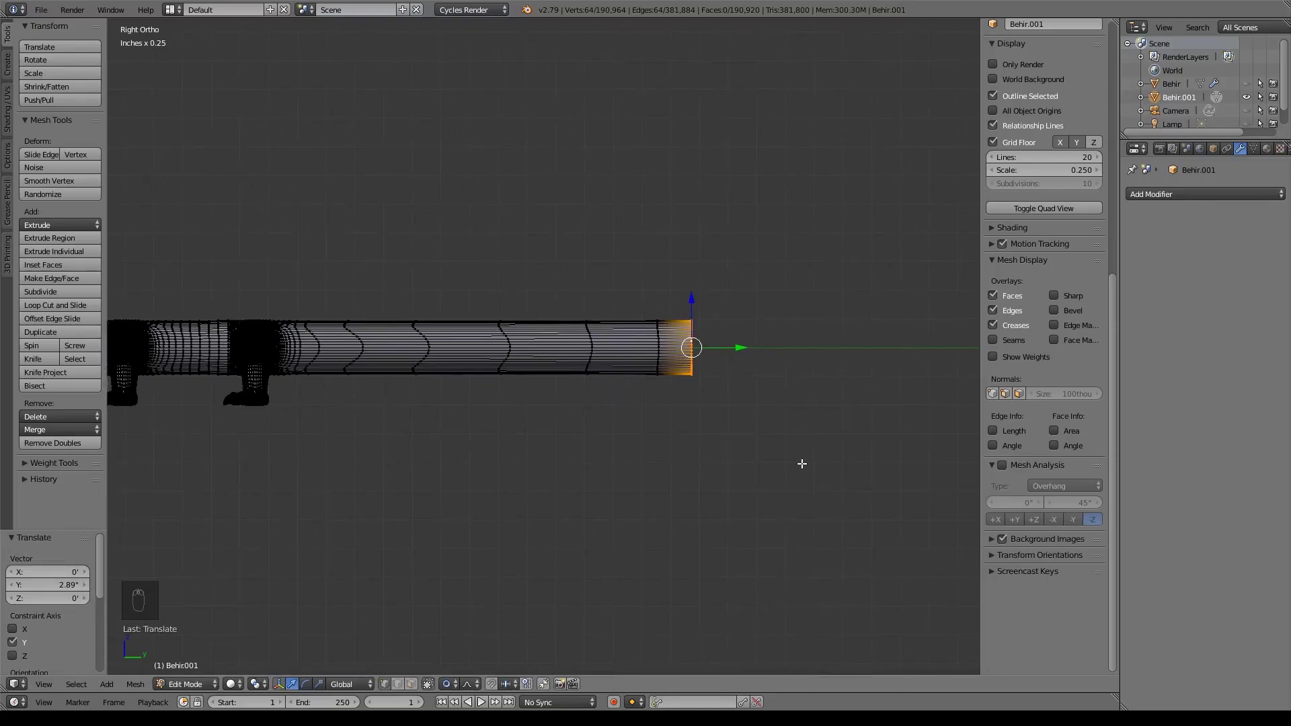
key(s)
scroll(780, 416, down, 3)
scroll(776, 413, down, 14)
scroll(769, 408, down, 1)
scroll(767, 407, down, 2)
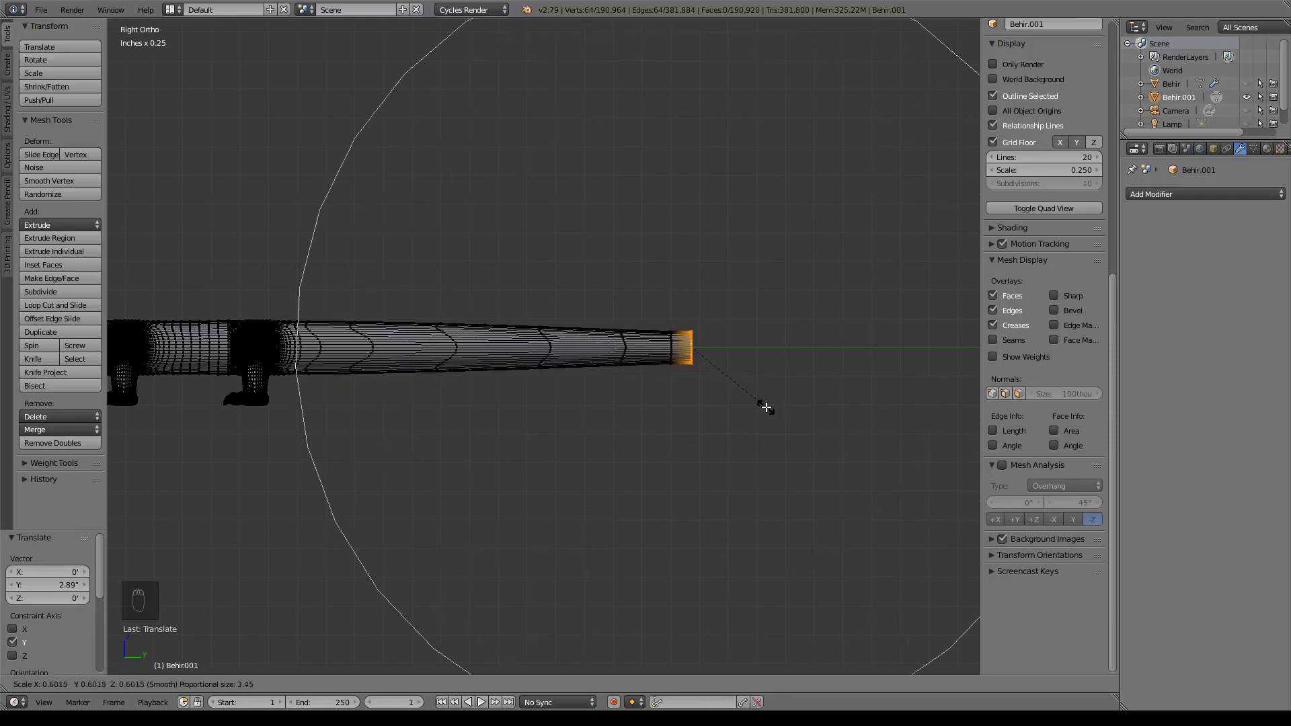
scroll(751, 402, down, 3)
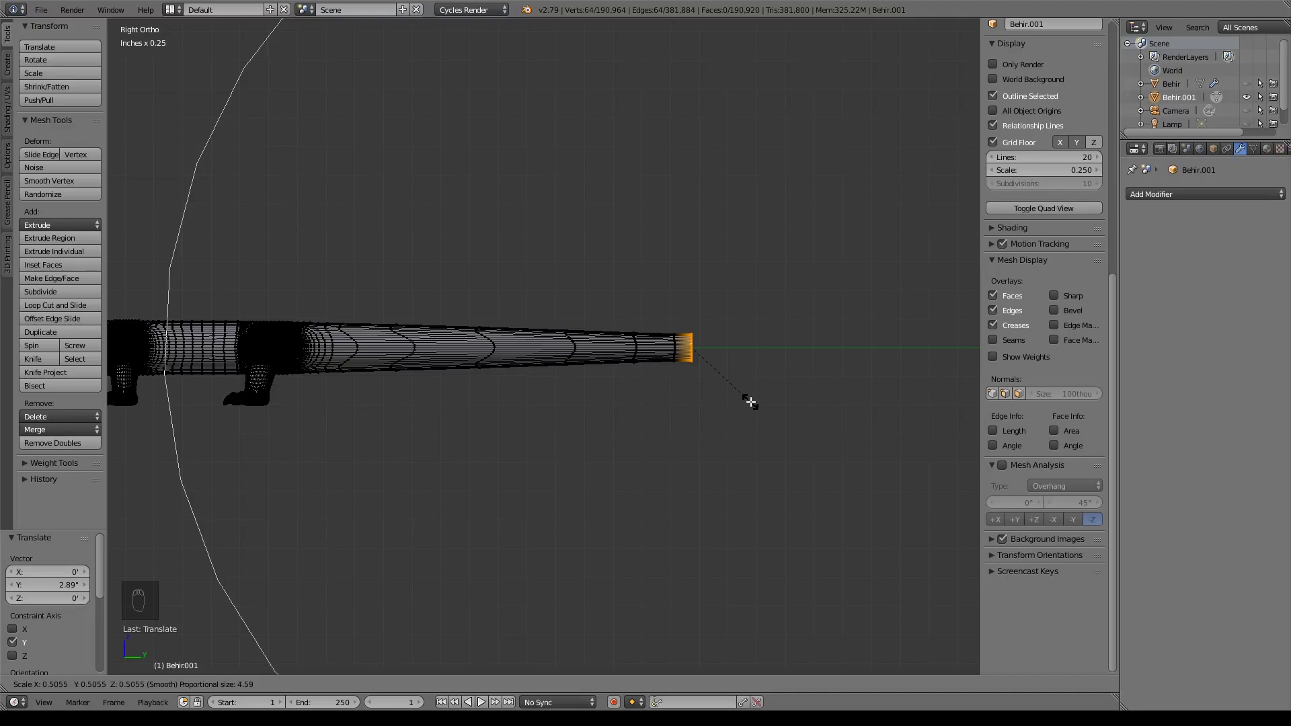
click(751, 402)
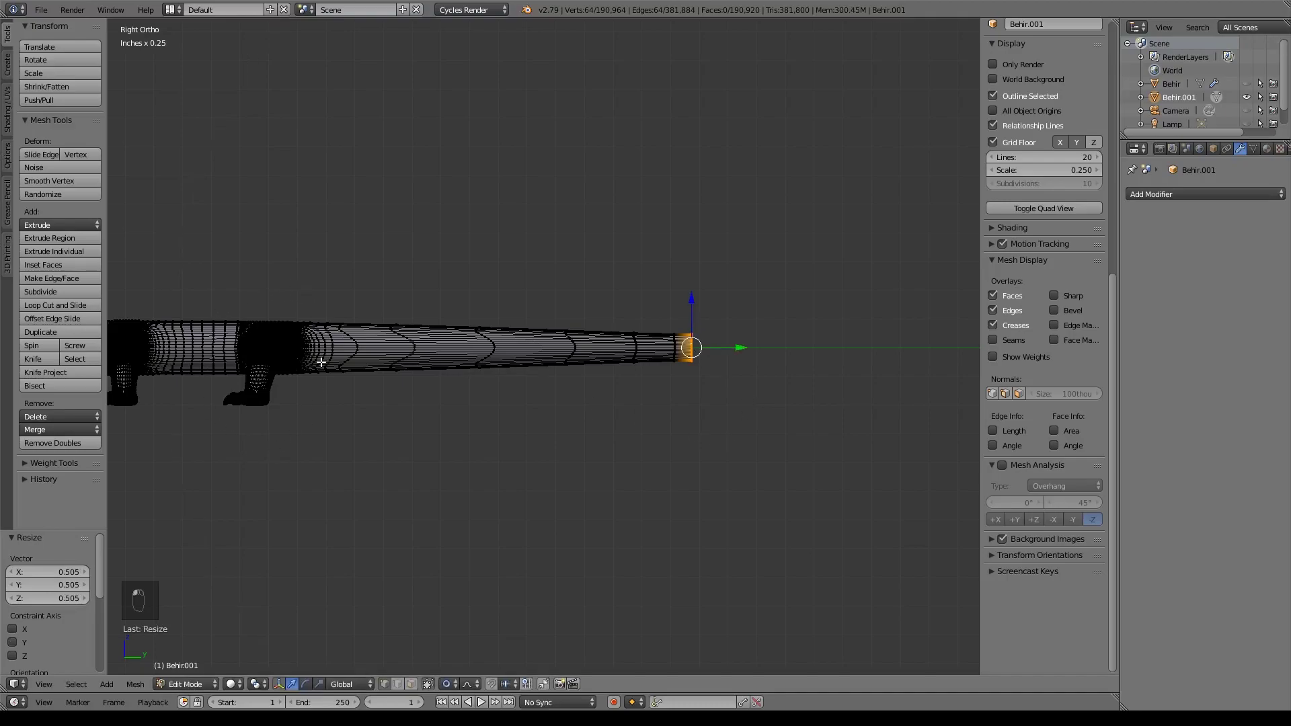
- Extrude the tail's end loop, disable proportional editing and move the new loop about 1.57" along Y
scroll(342, 381, down, 3)
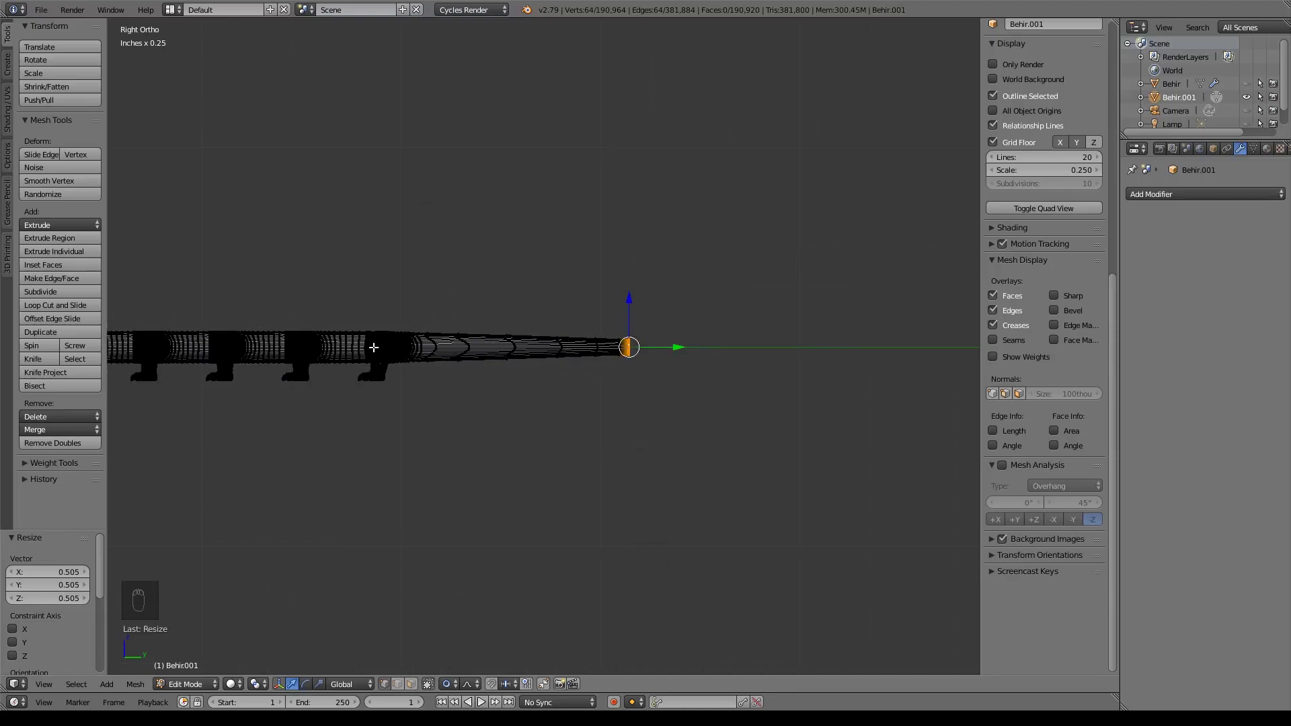
scroll(569, 363, up, 3)
middle_drag(735, 337, 675, 358)
scroll(607, 464, up, 5)
shift+middle_drag(592, 418, 668, 210)
key(e)
right_click(700, 400)
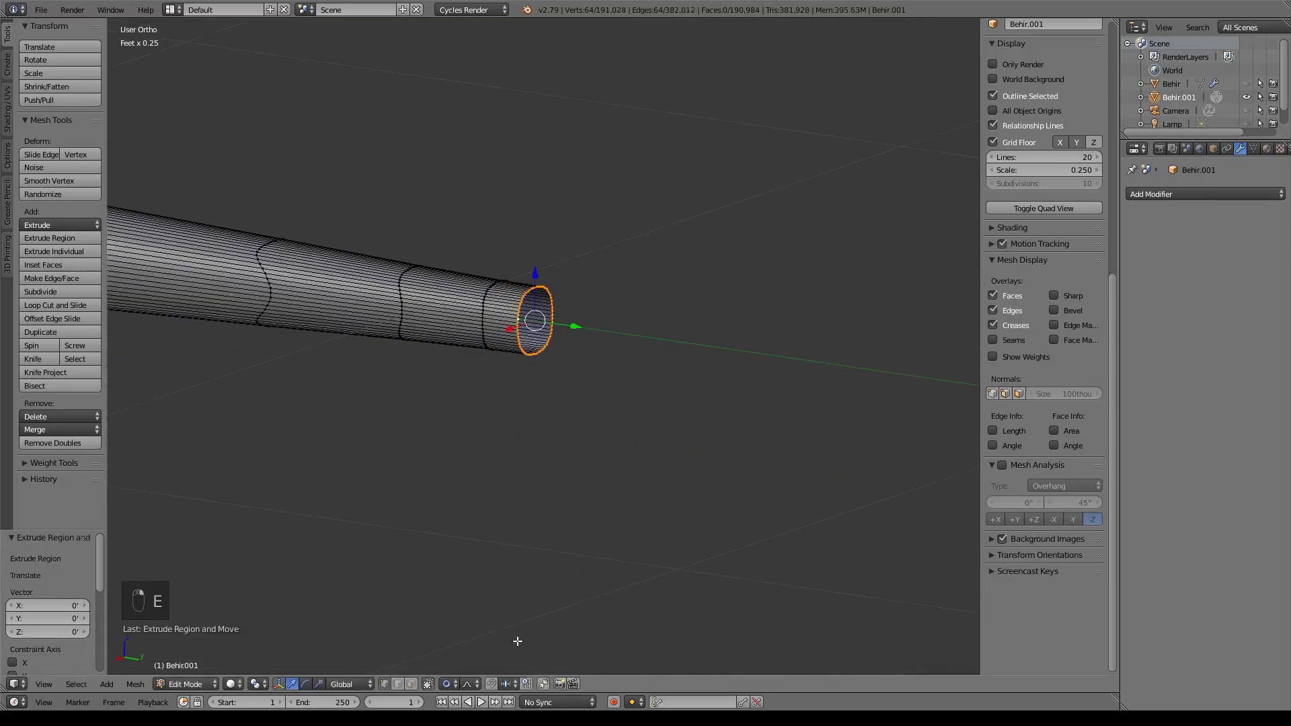
click(455, 684)
click(471, 669)
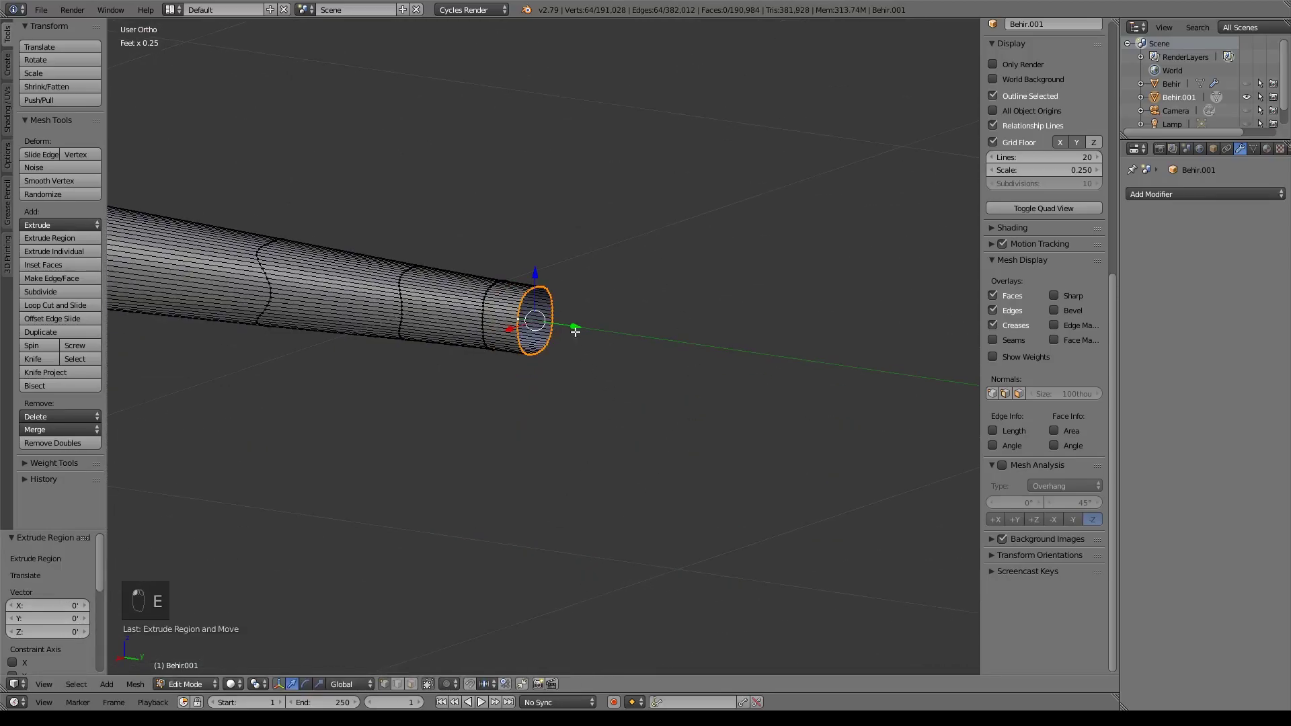
key(g)
key(y)
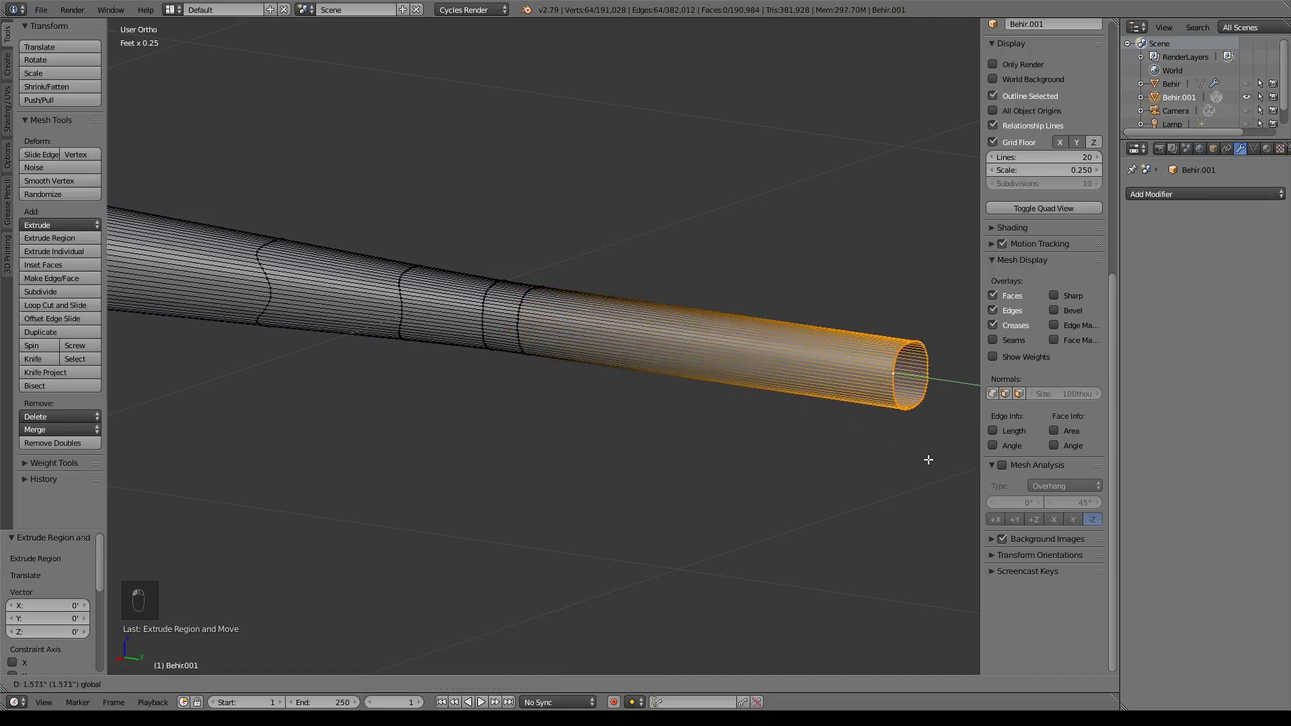
click(928, 462)
- Scale the extruded end loop of the tail to about 0.527 to narrow the new section
scroll(915, 469, down, 2)
scroll(813, 469, down, 1)
key(s)
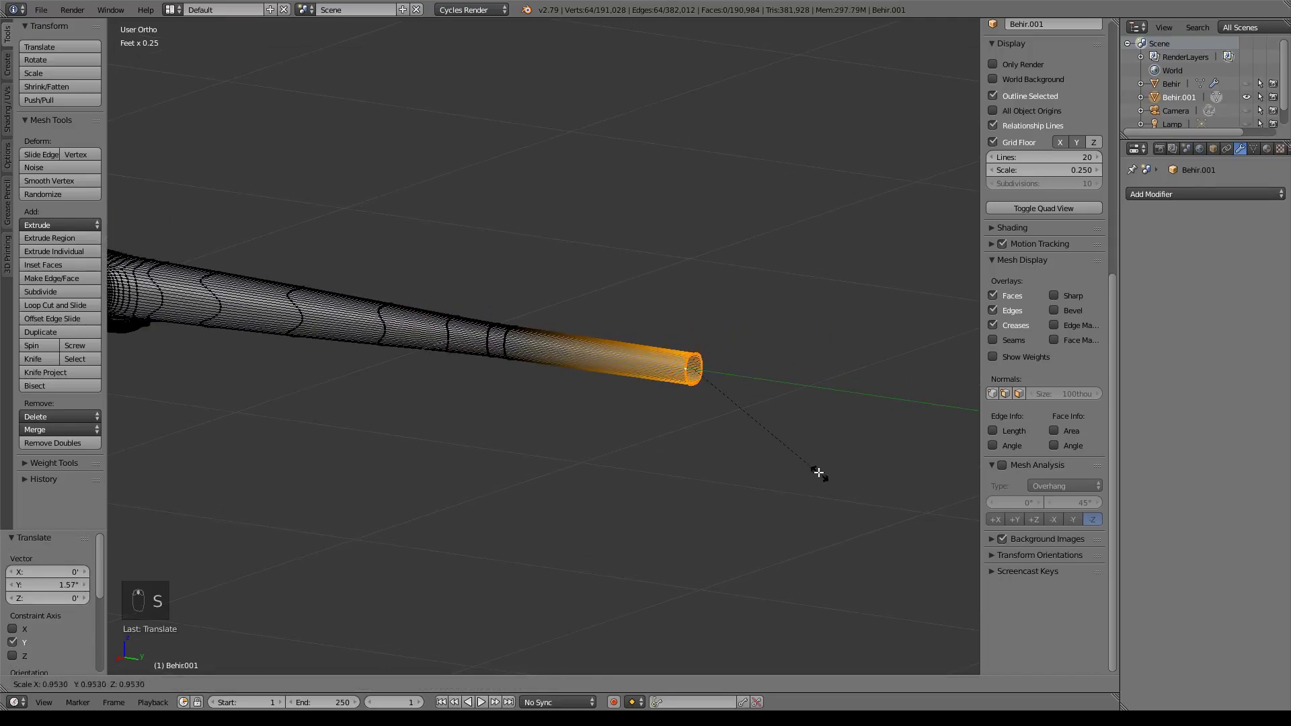
click(771, 419)
- Close the tail by extruding its end loop, merging it at center and moving the tip vertex about 62.9 thou along Y
key(e)
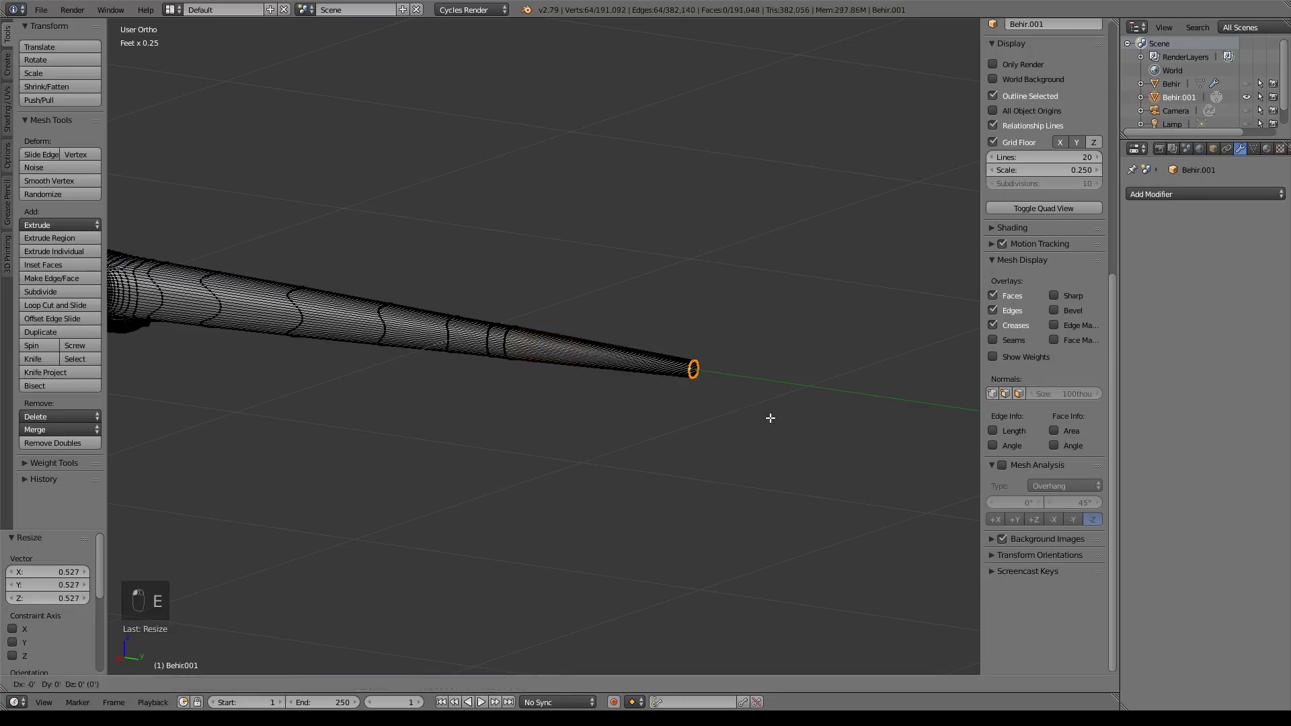
right_click(771, 418)
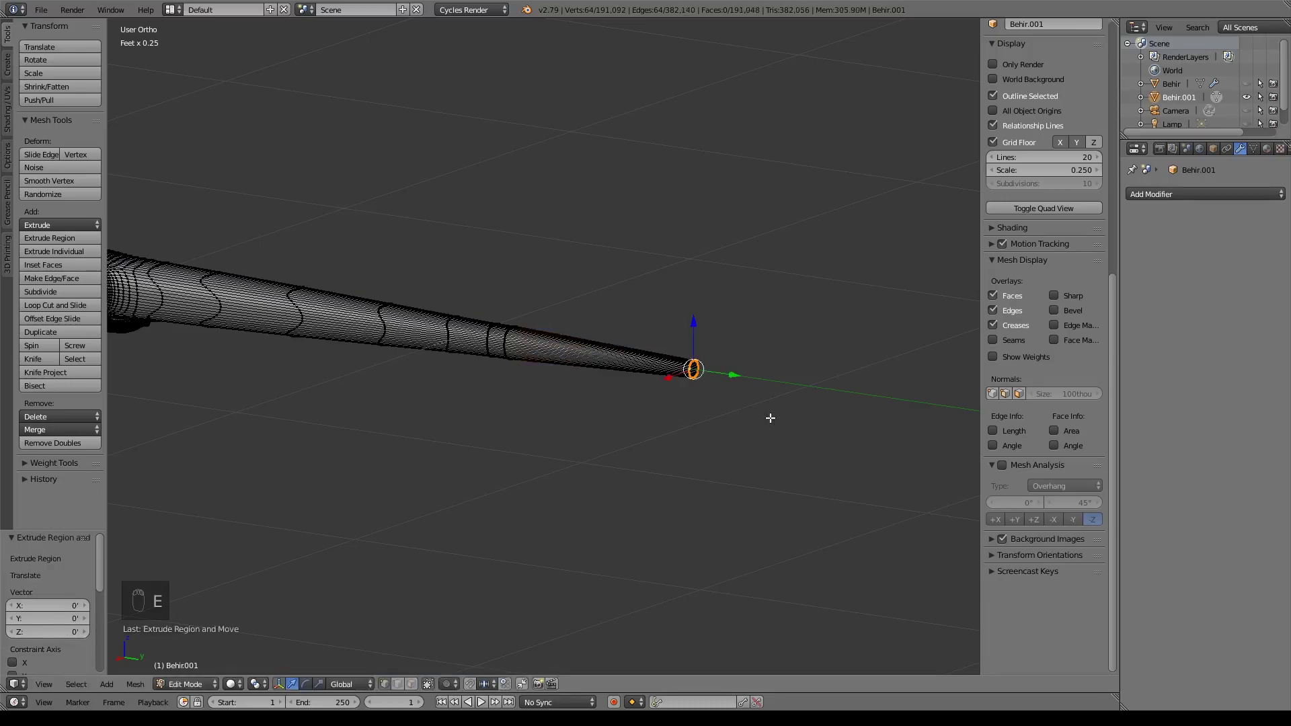
key(alt+m)
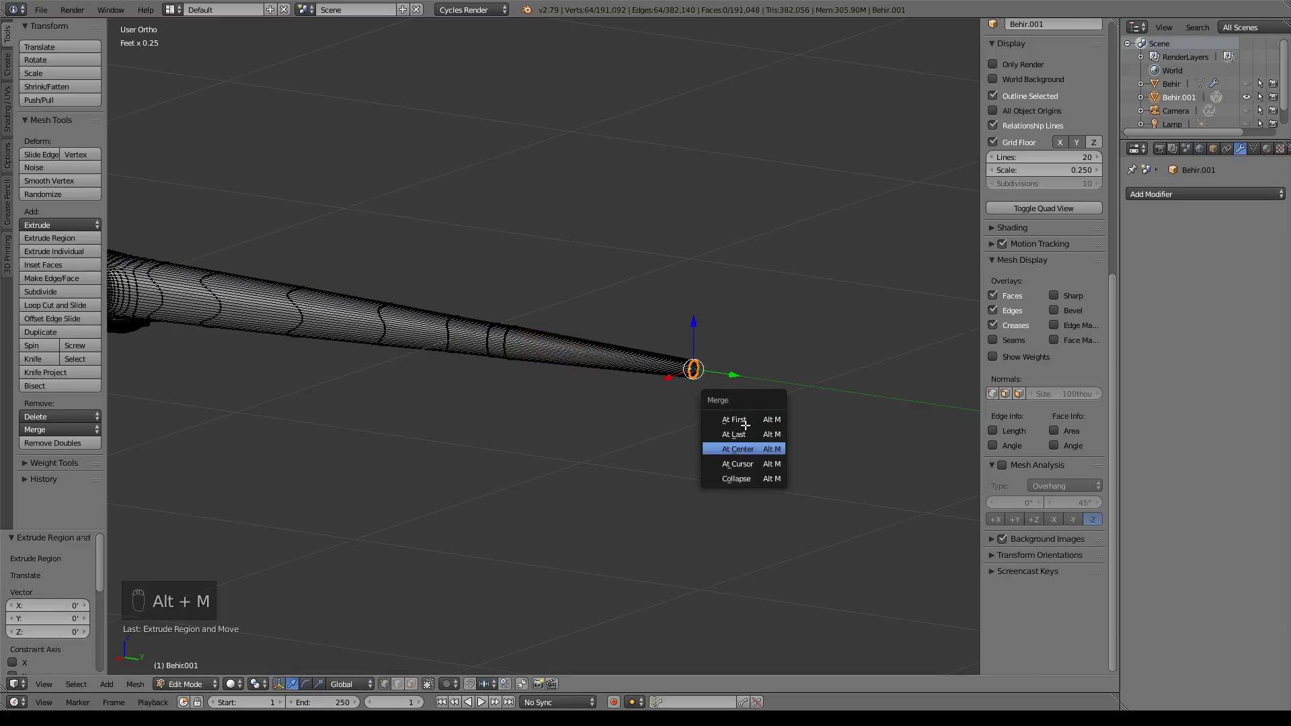
click(746, 448)
key(g)
key(y)
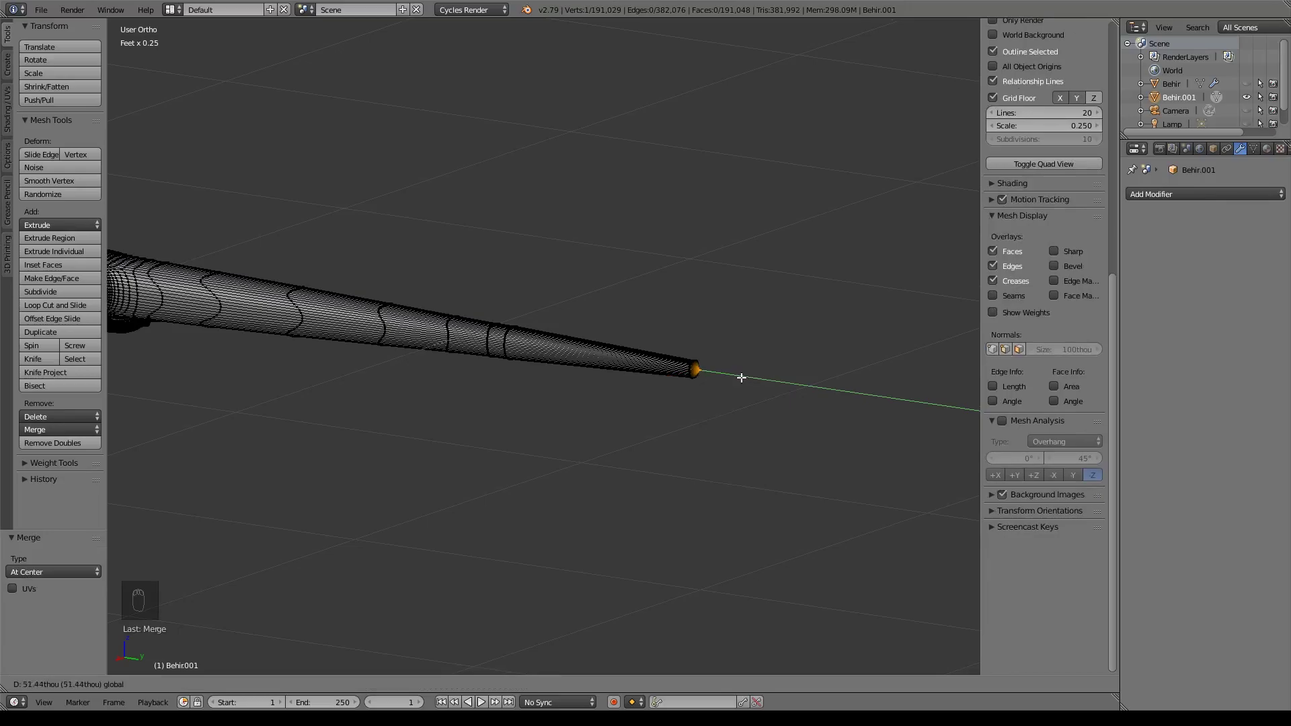
click(742, 377)
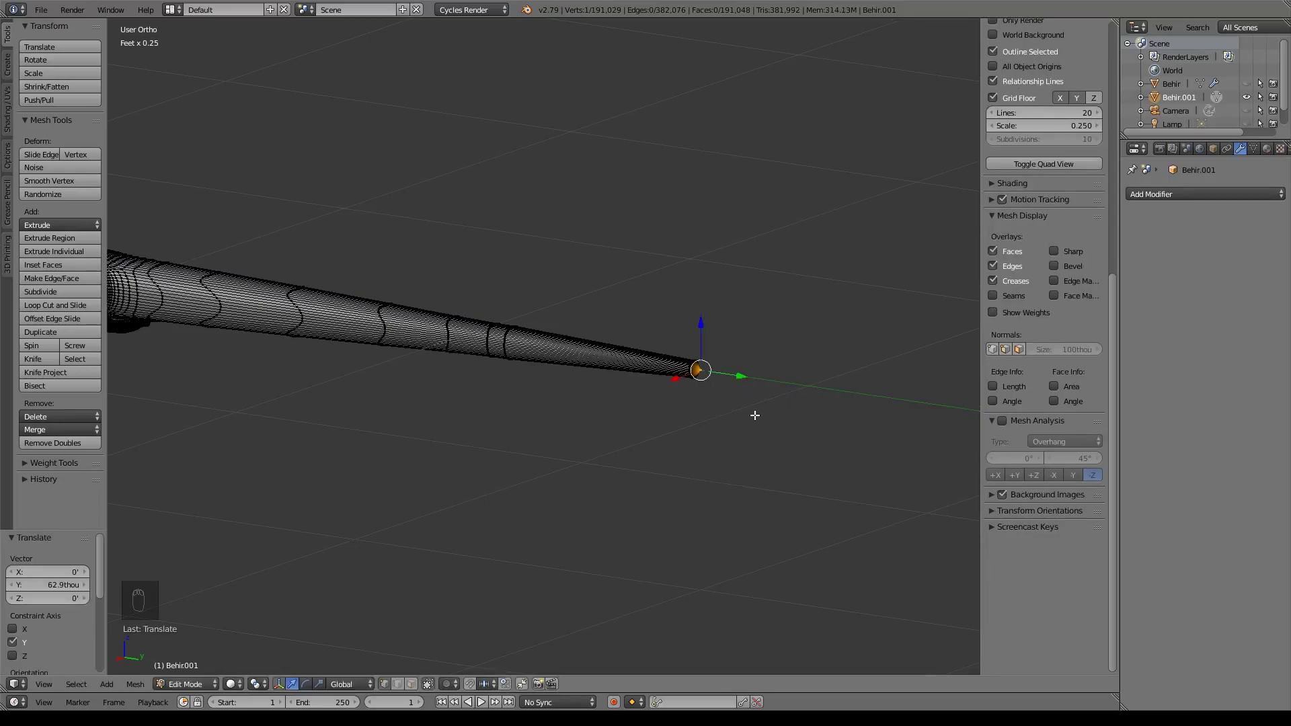
- Add a single loop cut around the tail and slide it close to the base of the pointed cap
key(Tab)
middle_drag(756, 414, 492, 437)
scroll(504, 438, up, 11)
shift+middle_drag(417, 463, 795, 393)
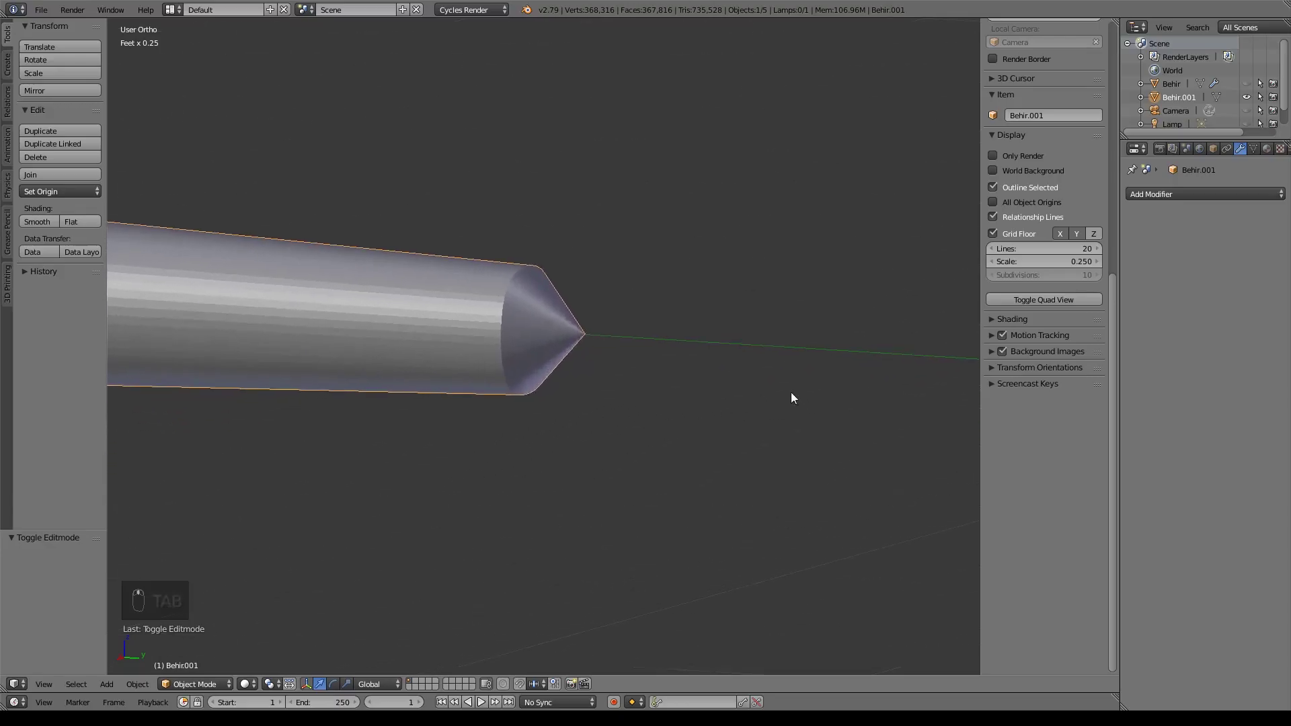
shift+scroll(663, 364, up, 1)
shift+scroll(659, 370, up, 1)
key(Tab)
shift+middle_drag(507, 396, 538, 396)
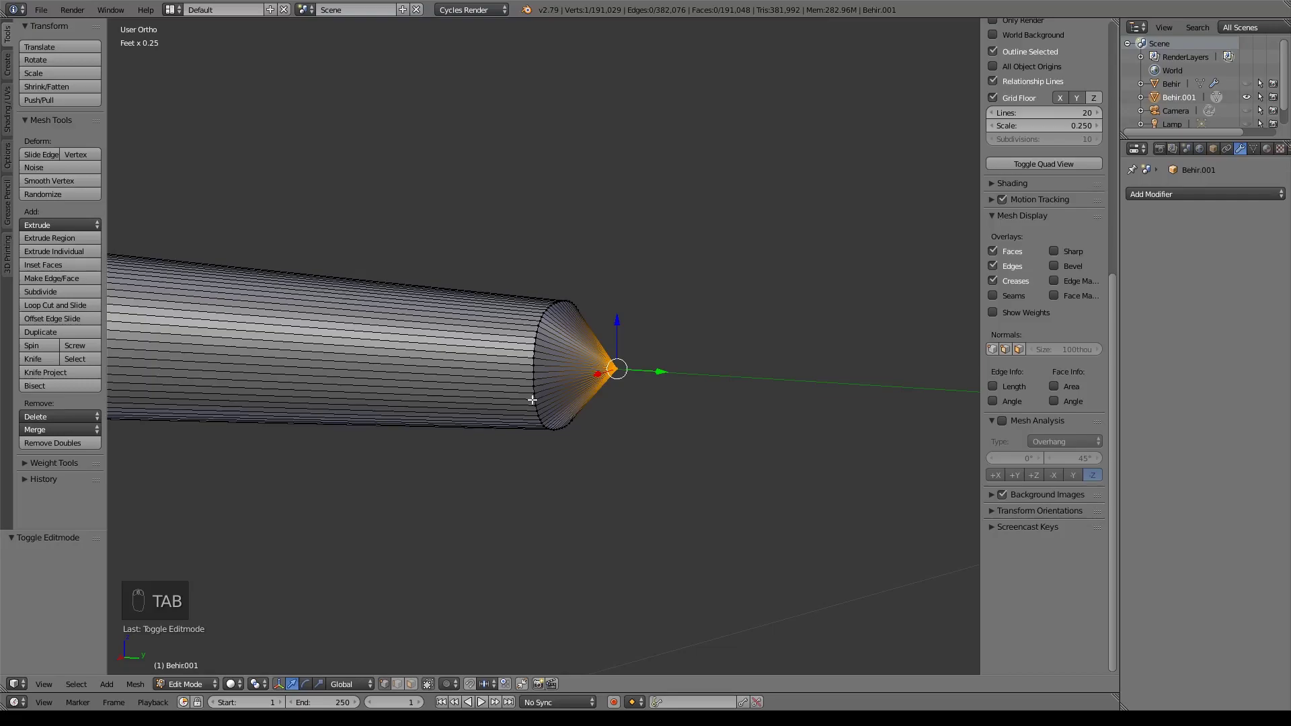
key(ctrl+r)
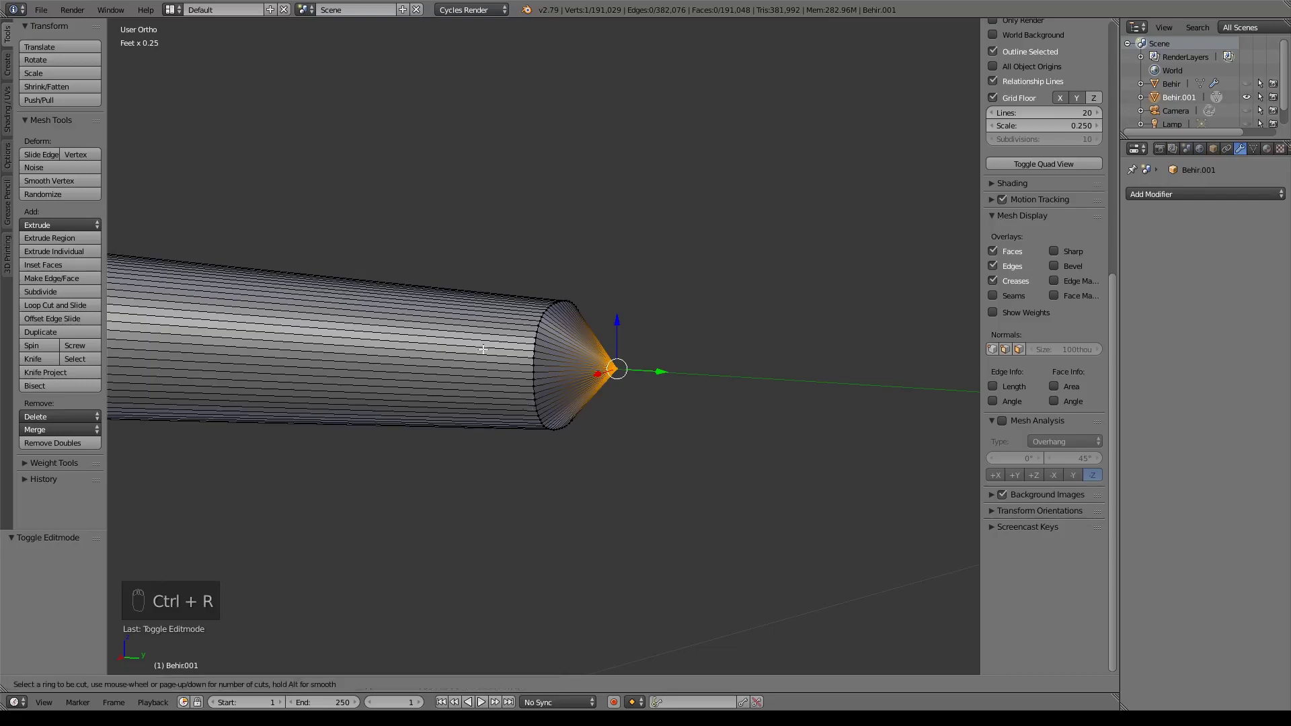
click(508, 317)
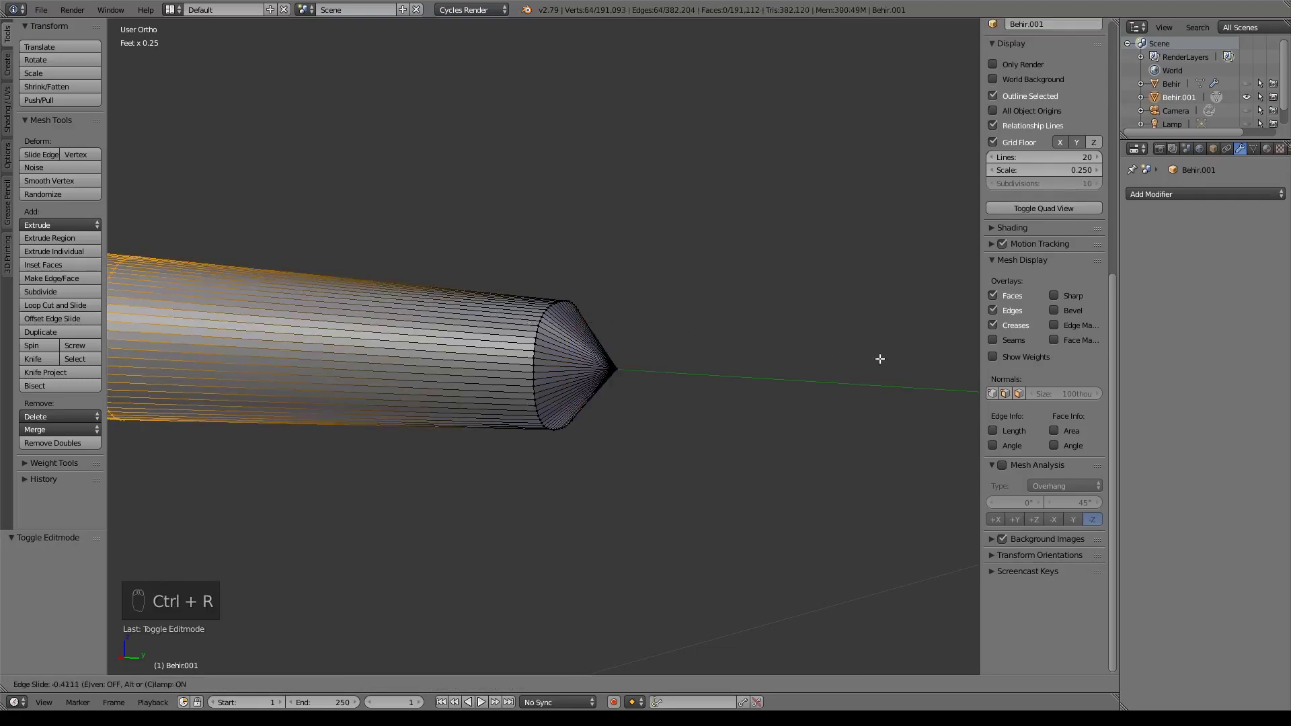
click(334, 401)
- Scale down the rim loop of the tail cap slightly and pull the tip vertex back about 20.3 thou along Y
alt+right_click(538, 334)
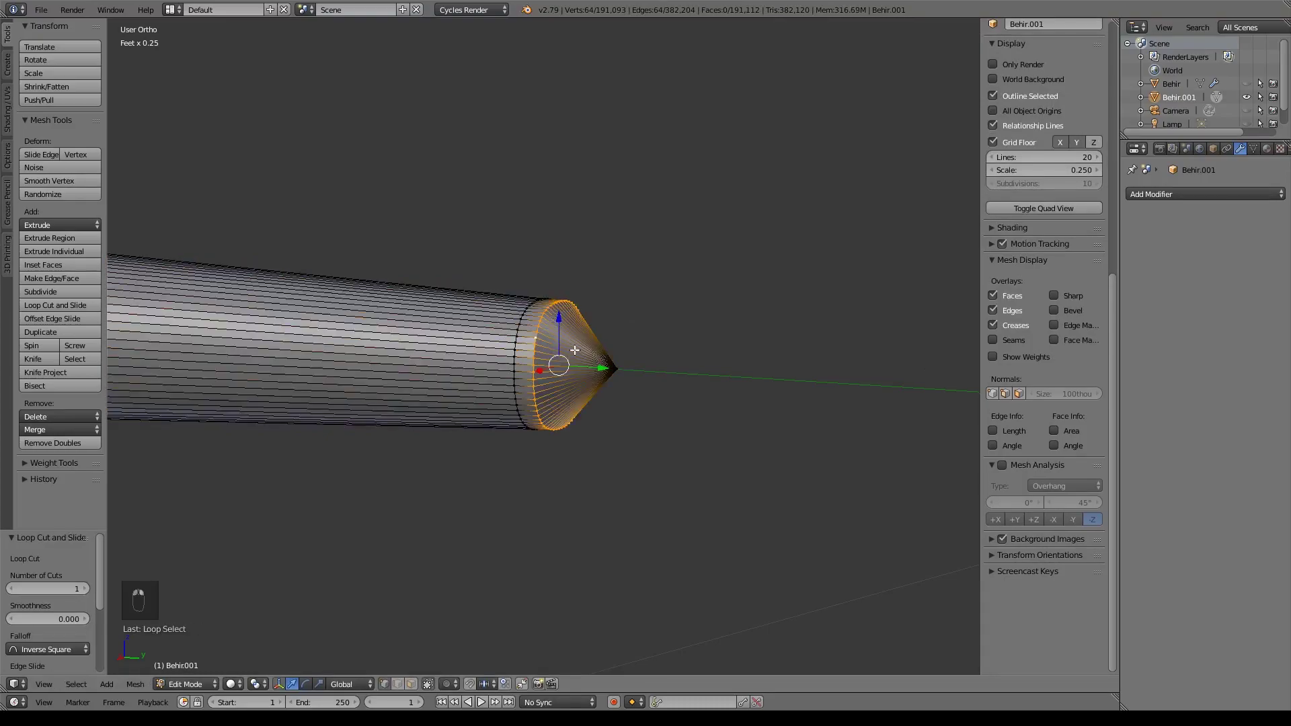
key(s)
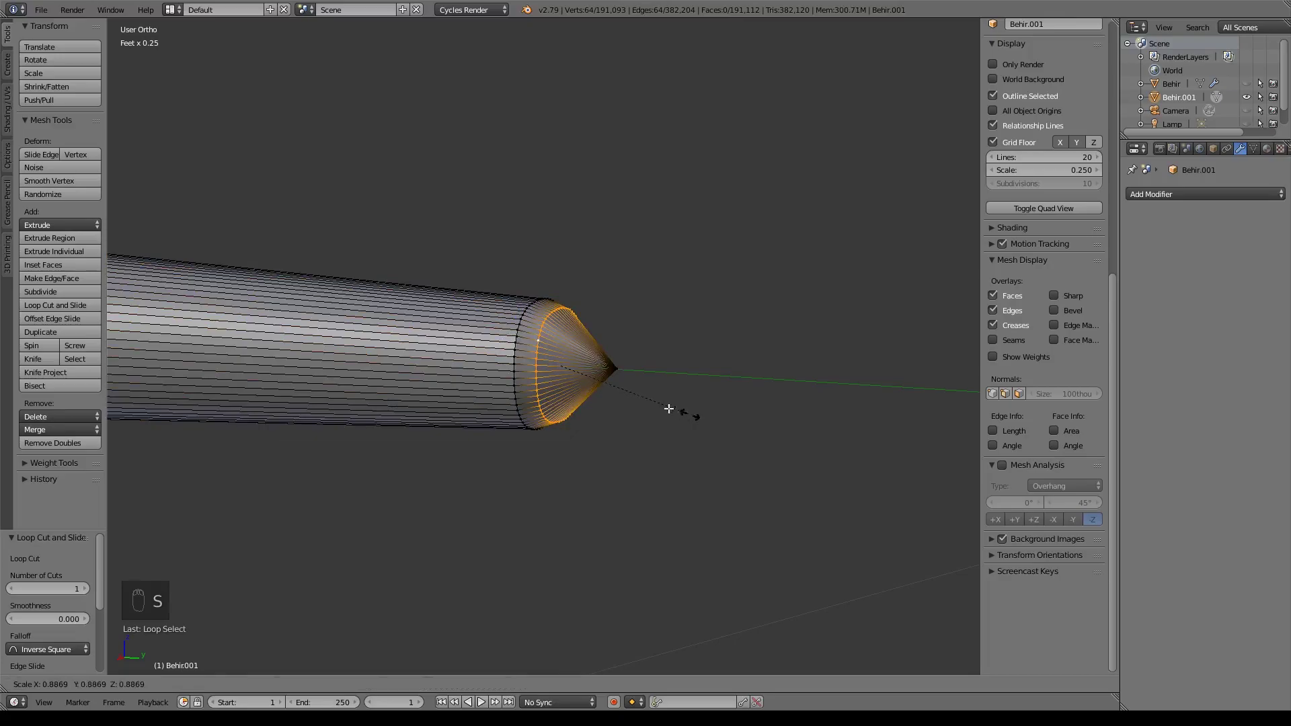
click(689, 414)
right_click(618, 370)
drag(653, 372, 645, 372)
right_drag(646, 372, 629, 370)
- Add a second loop cut around the tail and slide it just behind the loop nearest the cap
key(ctrl+r)
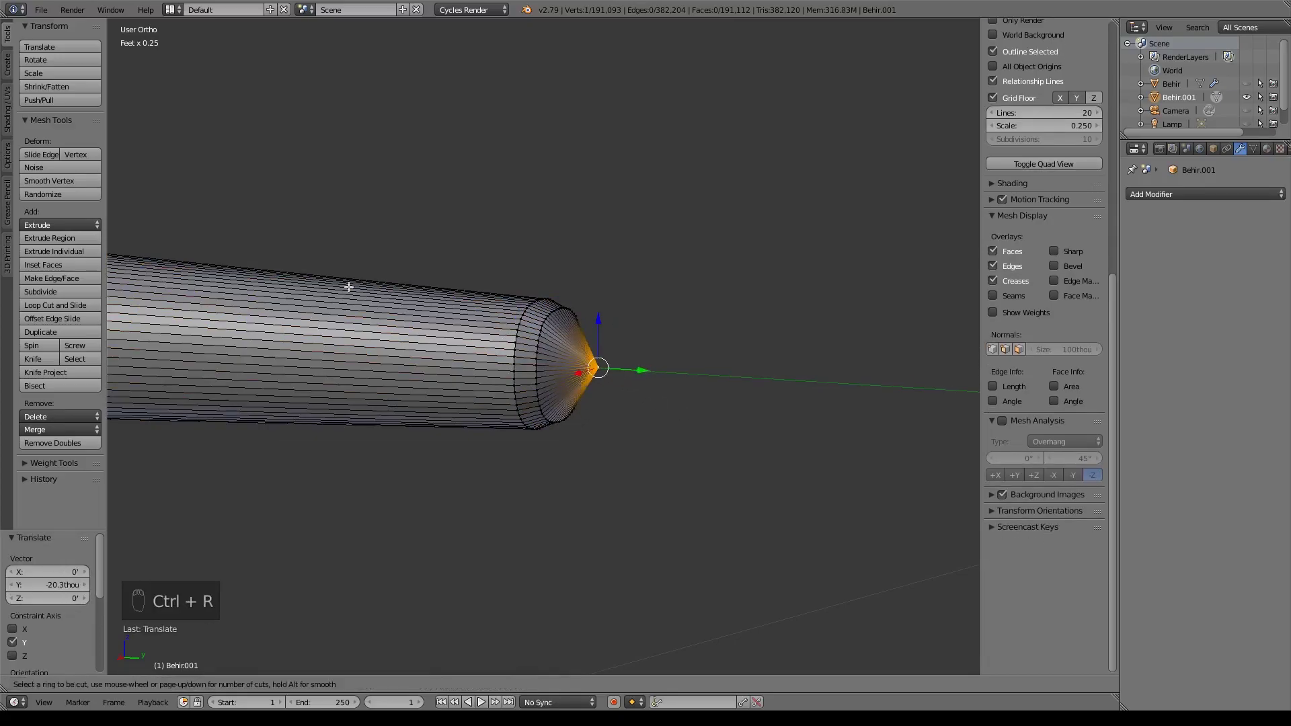
click(375, 303)
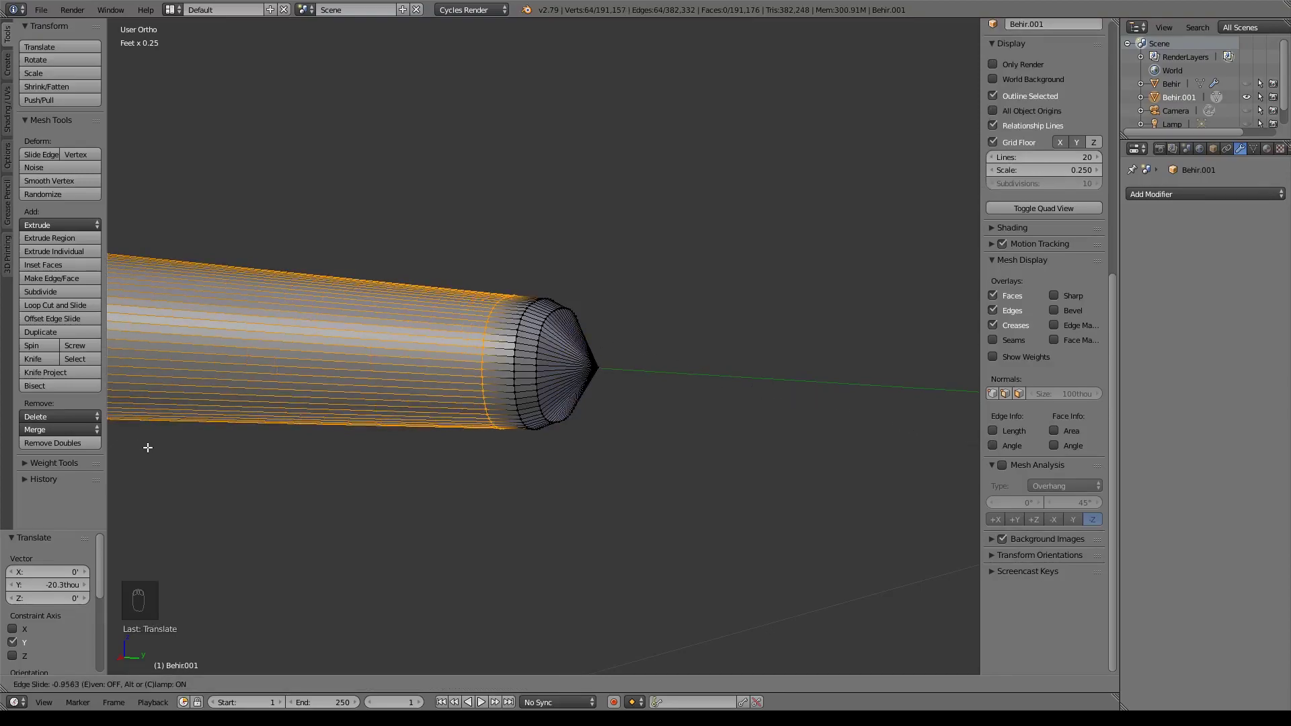
click(123, 446)
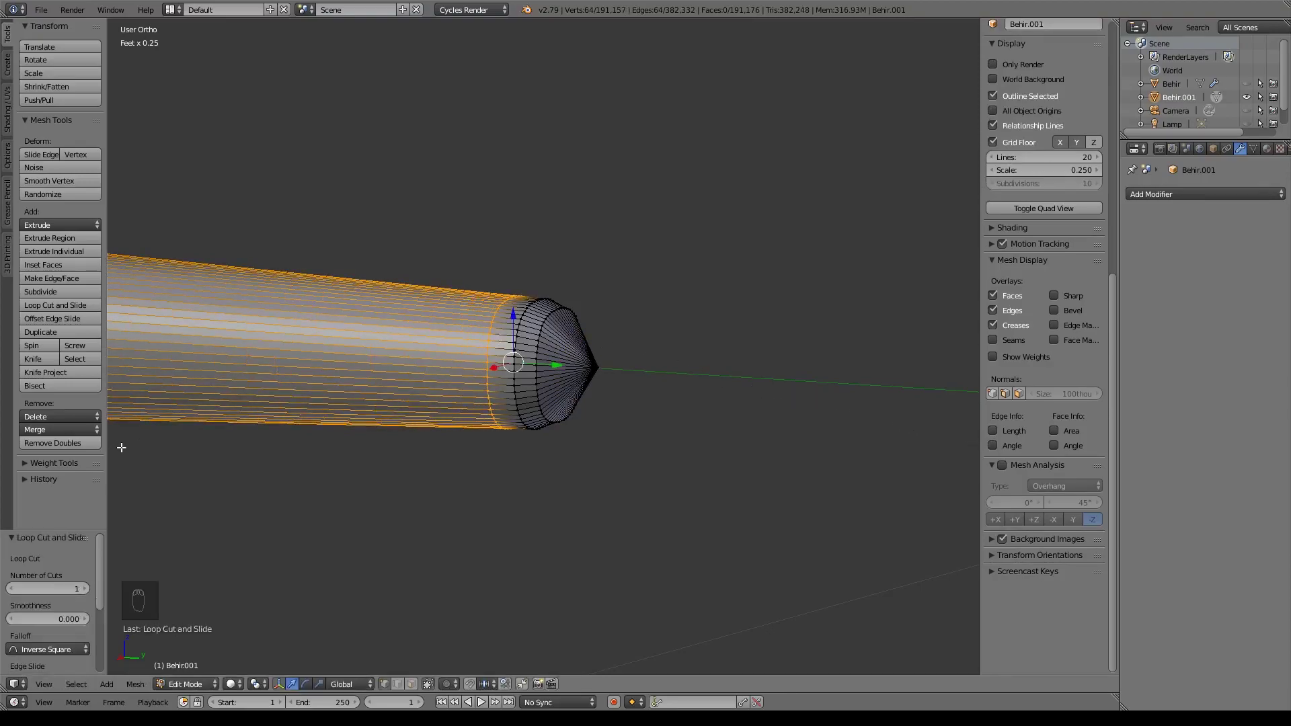
- Shrink the cap's rim loop a little more and pull the tip vertex back about 9.45 thou along Y
alt+click(541, 339)
key(s)
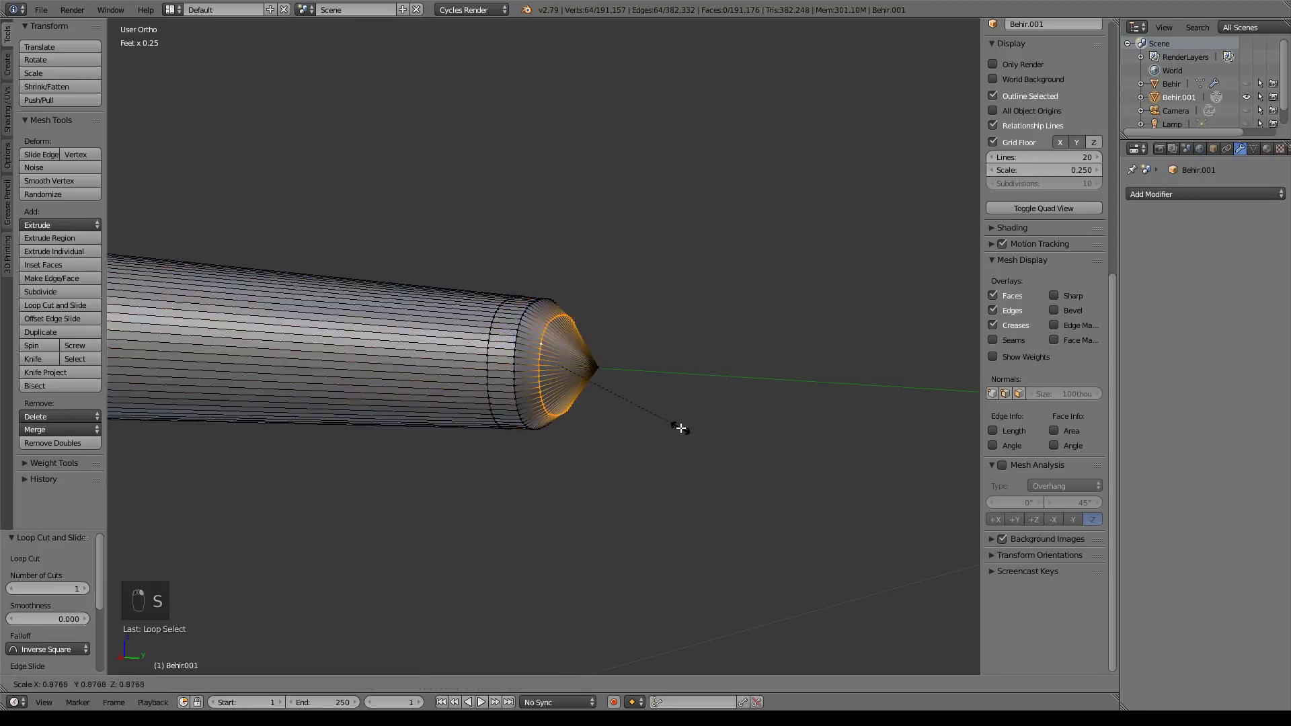
click(678, 426)
right_click(596, 368)
drag(640, 369, 631, 369)
- Scale the loop just behind the cap's rim to about 0.939 to round the tail end
alt+right_click(516, 335)
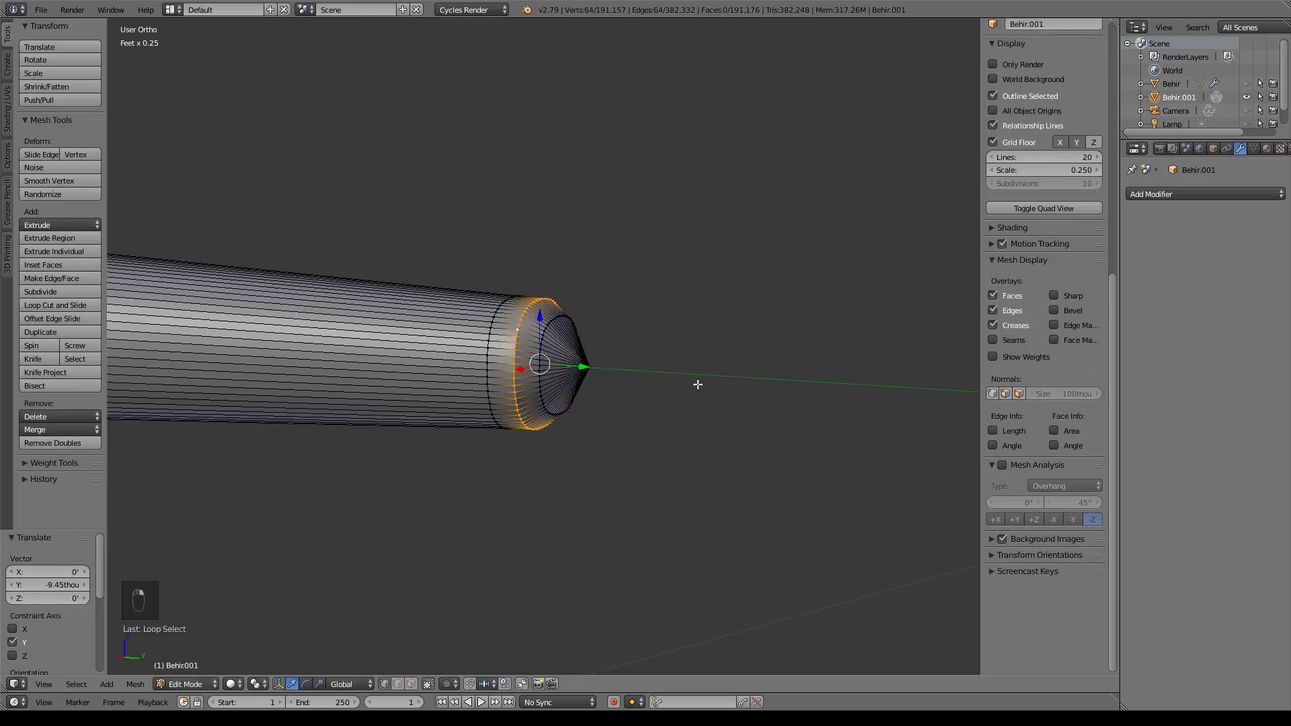
key(s)
click(688, 382)
- Return to Object Mode and examine the whole body with its finished tail
scroll(610, 436, down, 11)
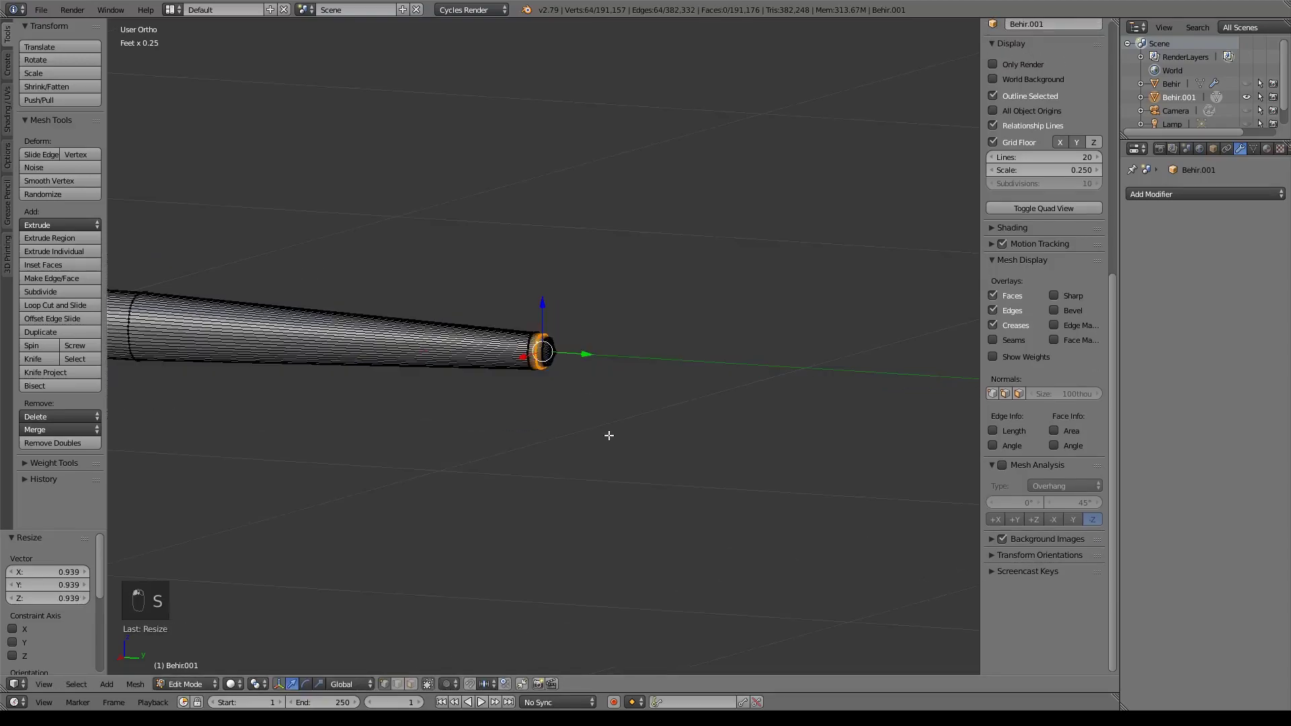
shift+middle_drag(501, 431, 736, 479)
key(Tab)
scroll(532, 452, down, 4)
middle_drag(487, 446, 601, 435)
scroll(632, 428, up, 2)
scroll(631, 430, up, 1)
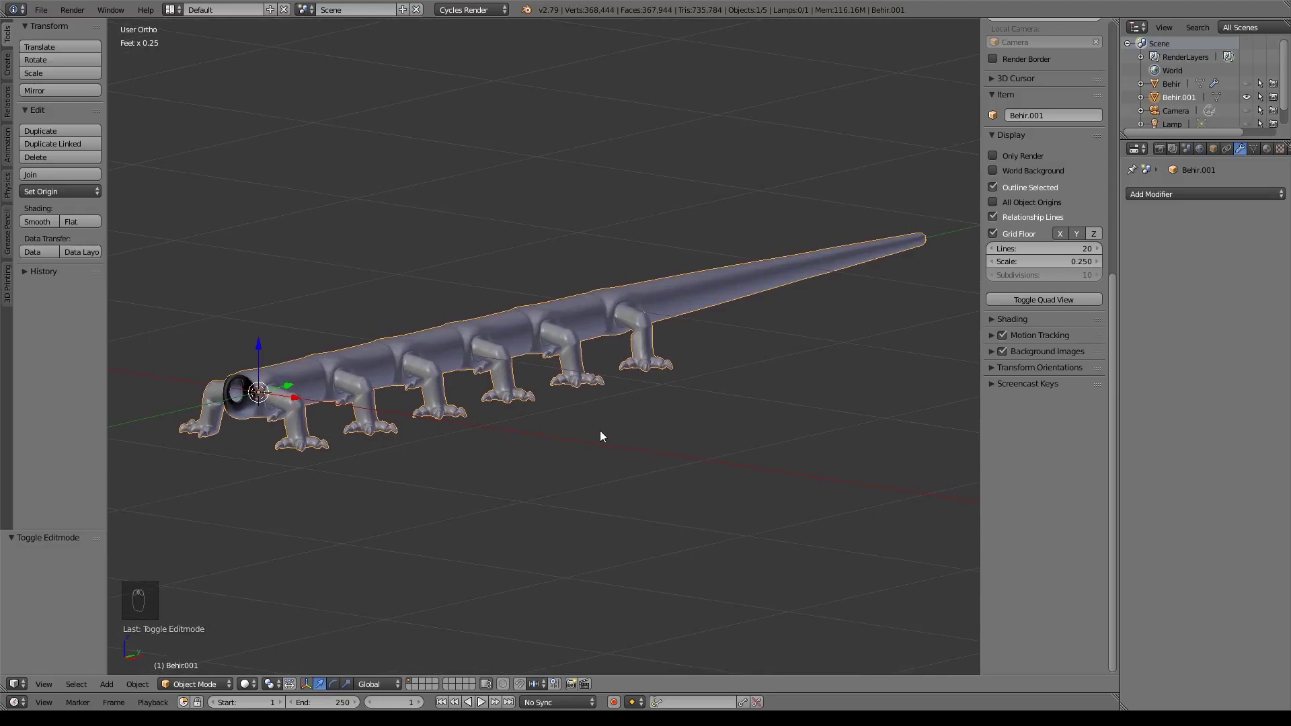